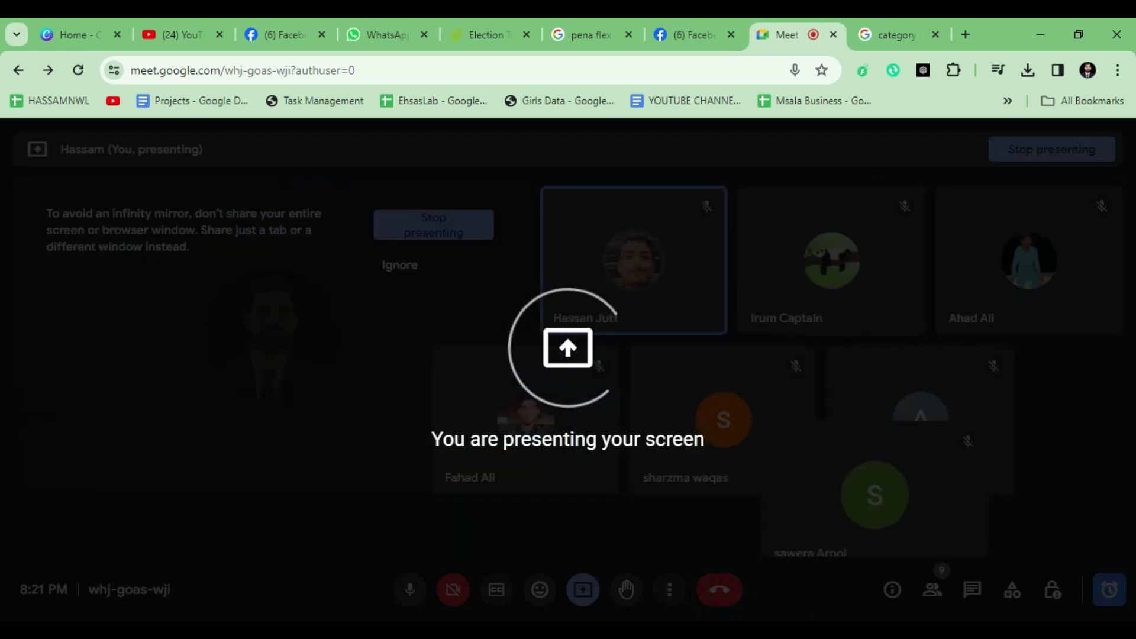
Step: Admit the waiting participant to the Meet call and open a new Chrome tab
left_click(1021, 529)
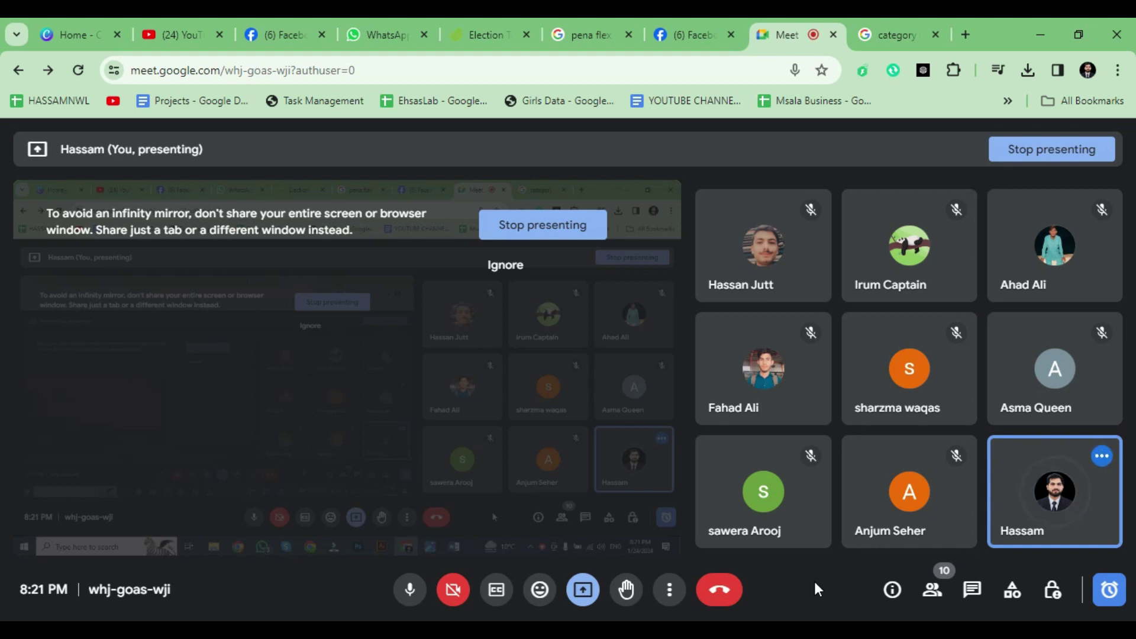
left_click(965, 34)
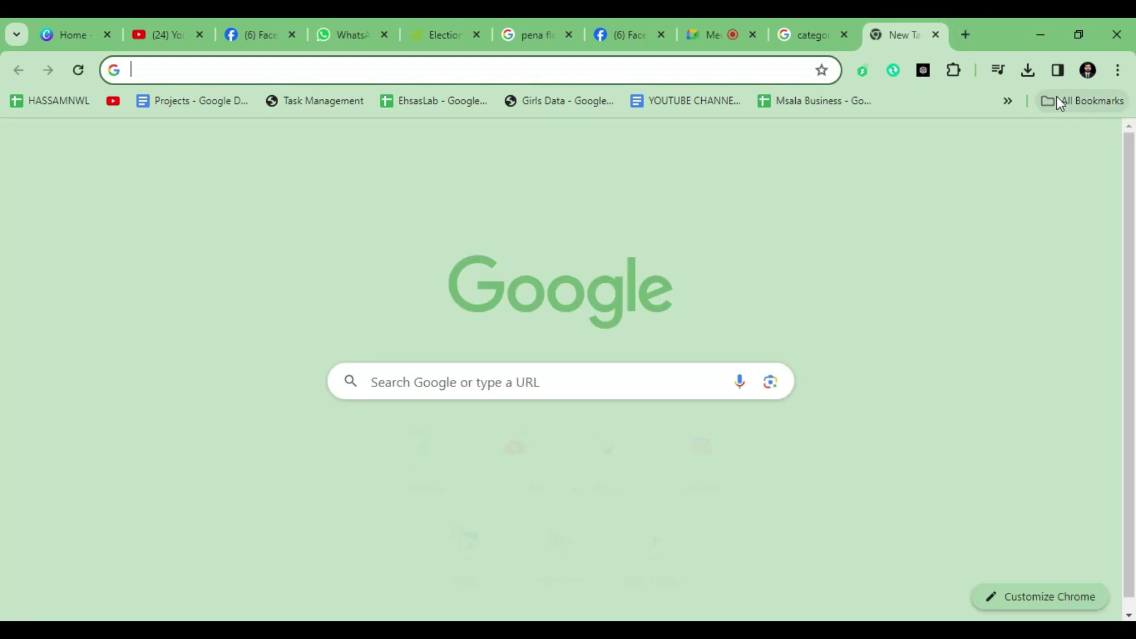
Step: Search Google for 'business card design', review the results, and select 'business' to replace it
type("business")
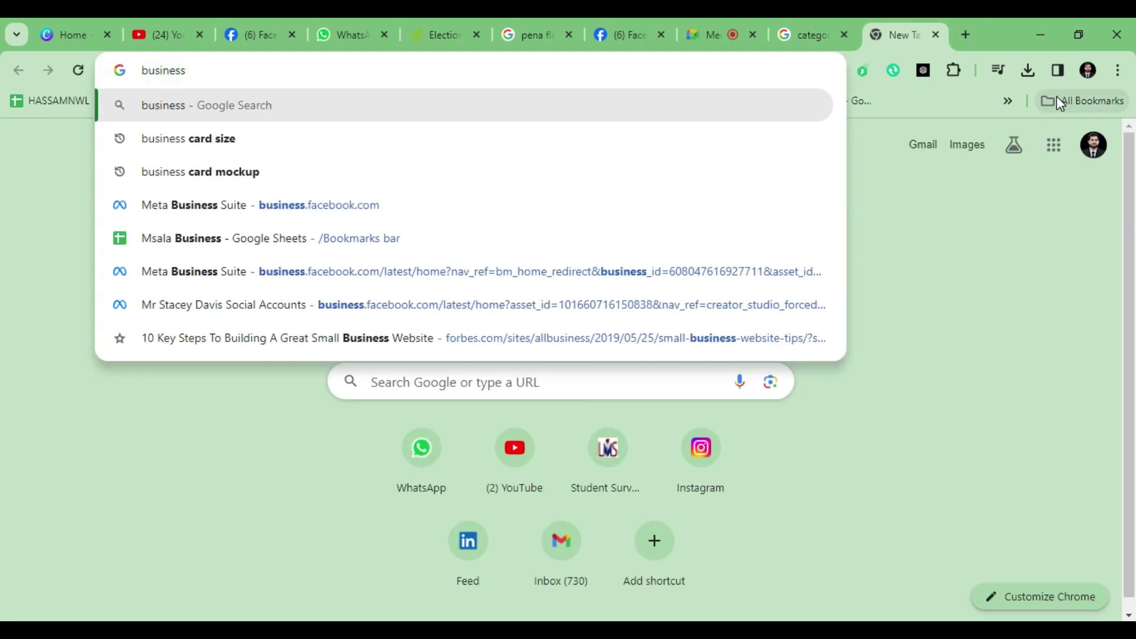
type(" card desig")
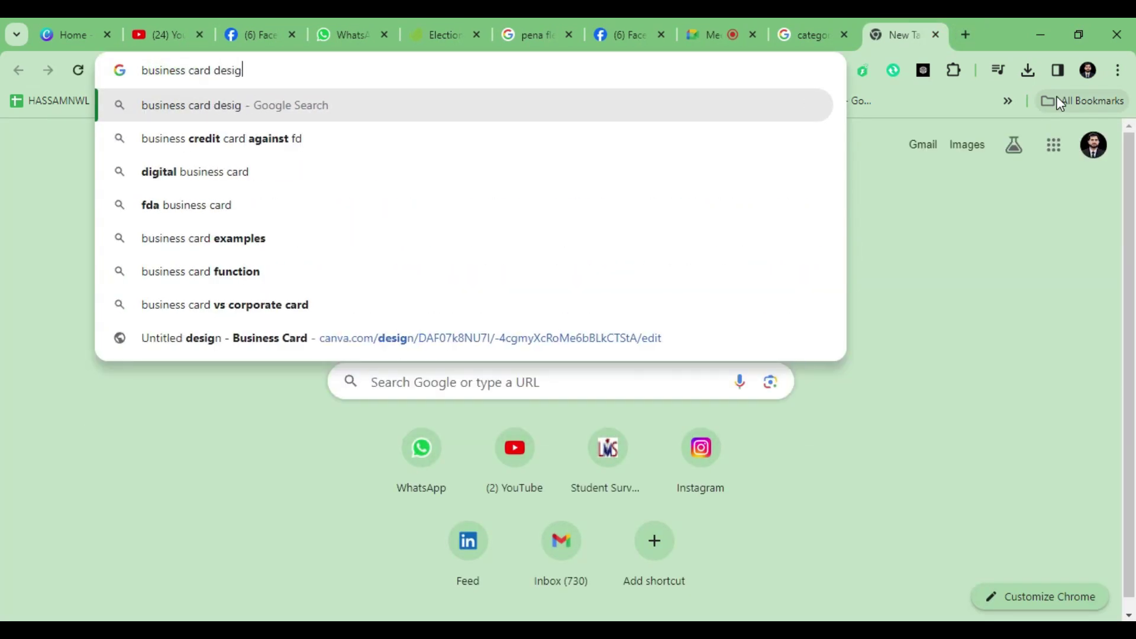
type("n")
key("Return")
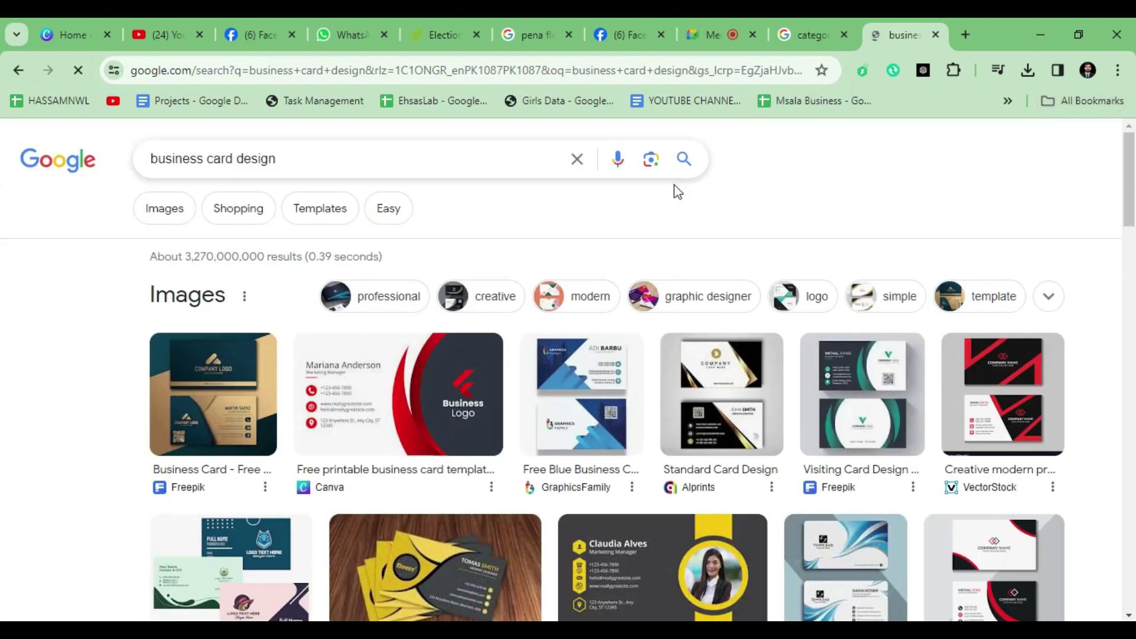
scroll(629, 407, "down", 5)
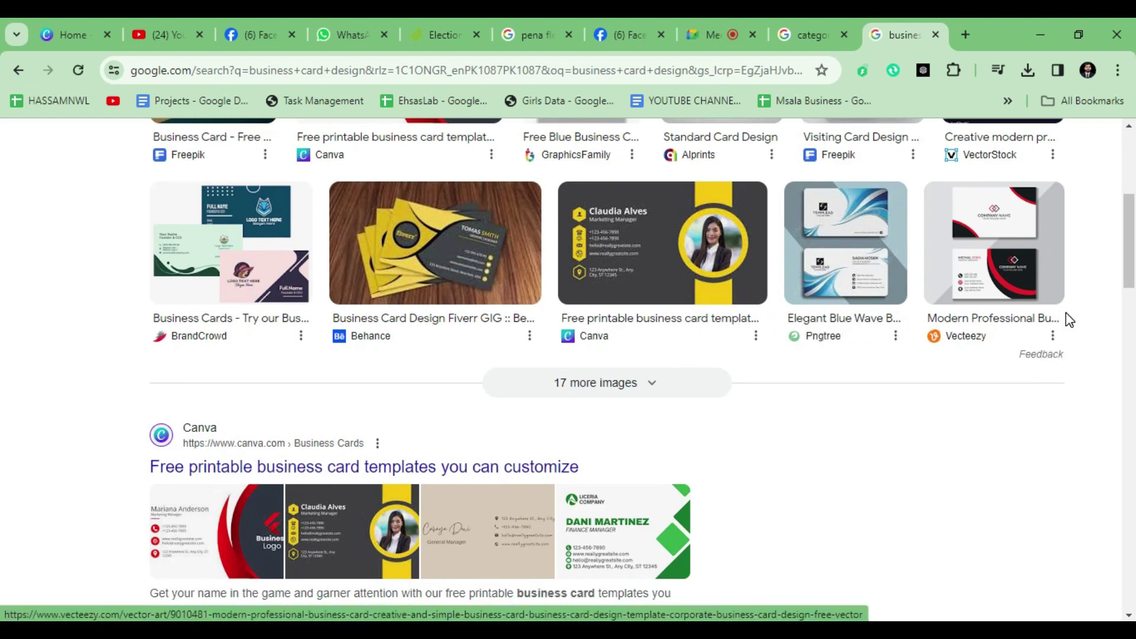
scroll(294, 441, "up", 4)
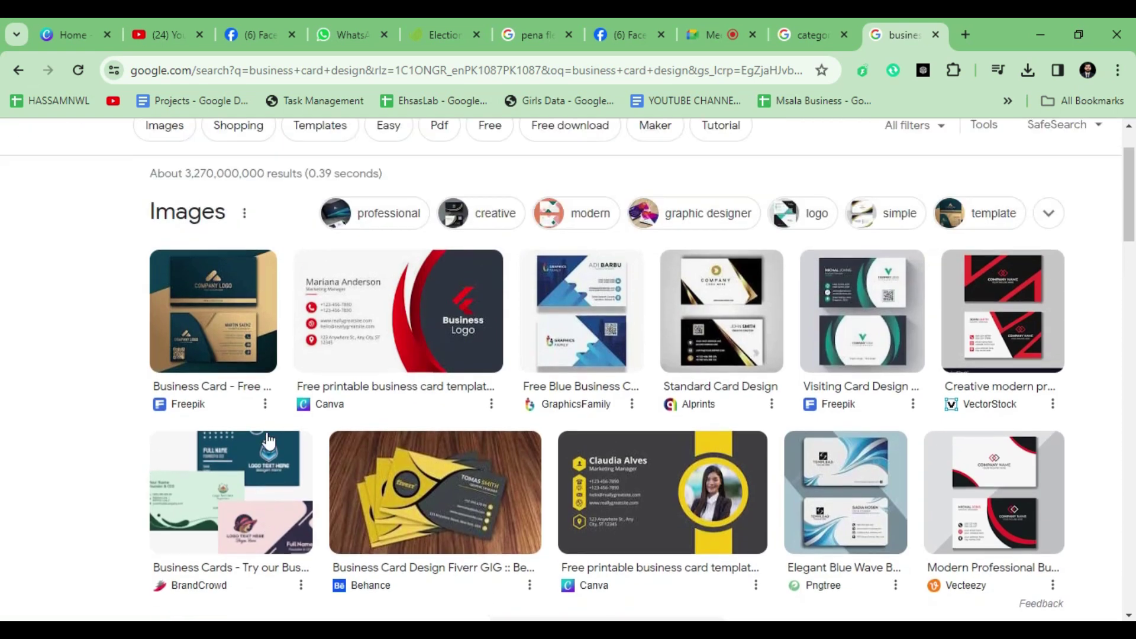
scroll(284, 405, "up", 2)
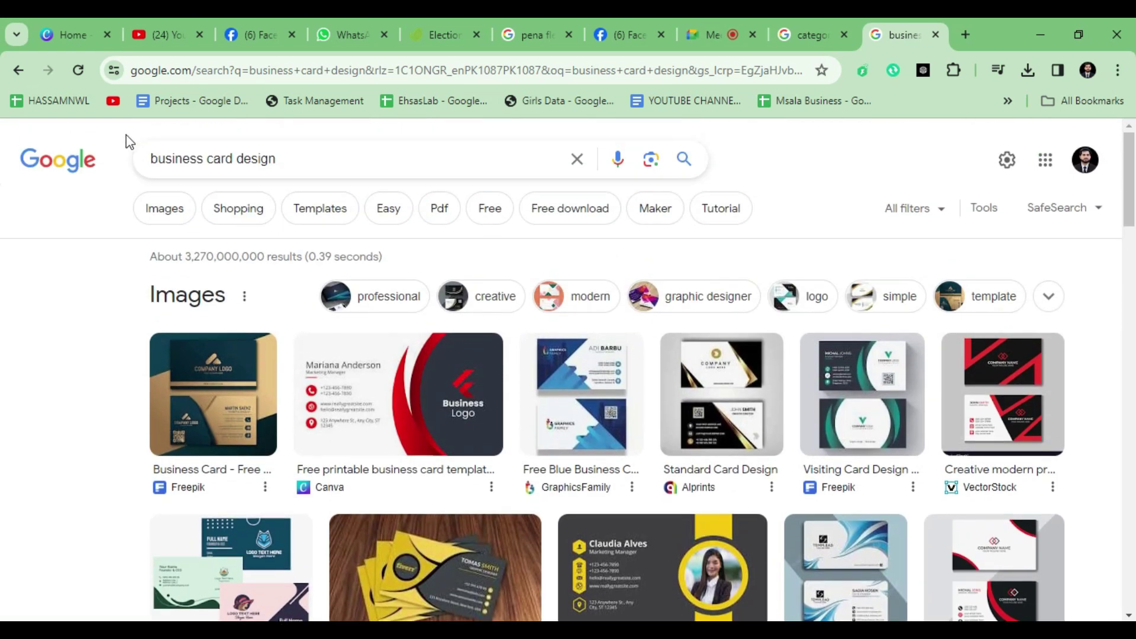
double_click(177, 164)
Step: Search 'visiting card design', switch to Images, and browse the card templates
type("visiting")
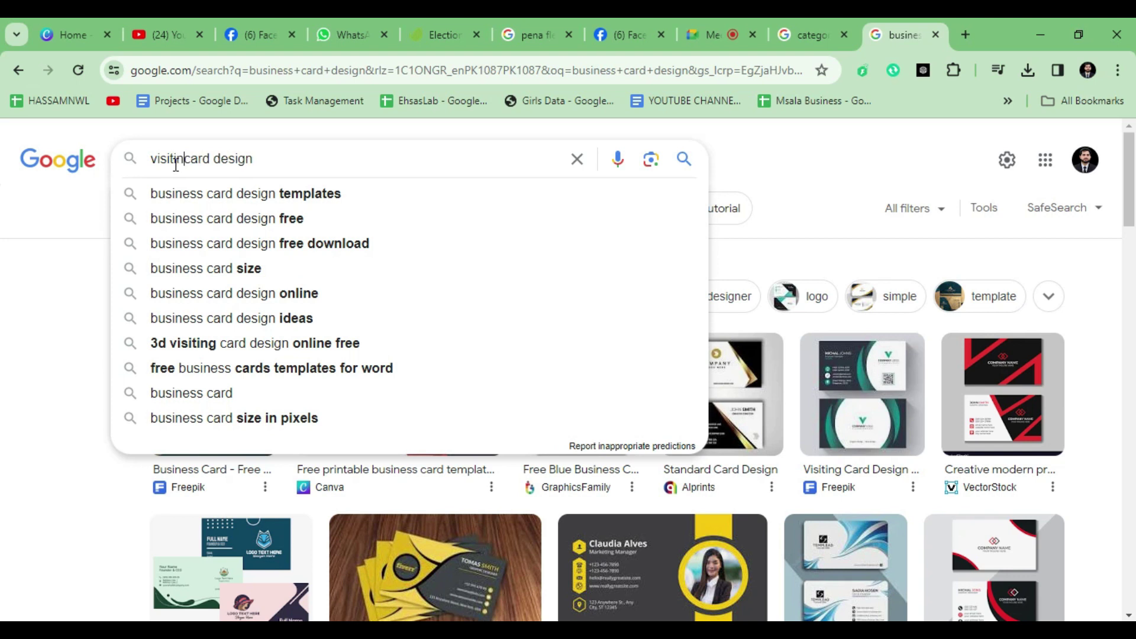
key("Return")
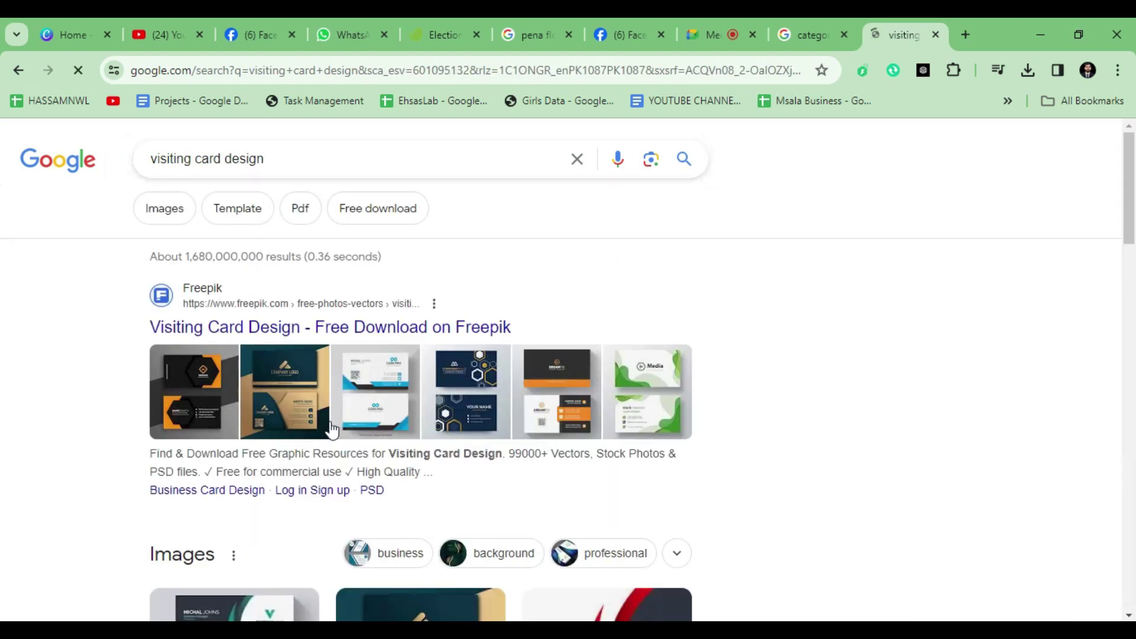
left_click(169, 212)
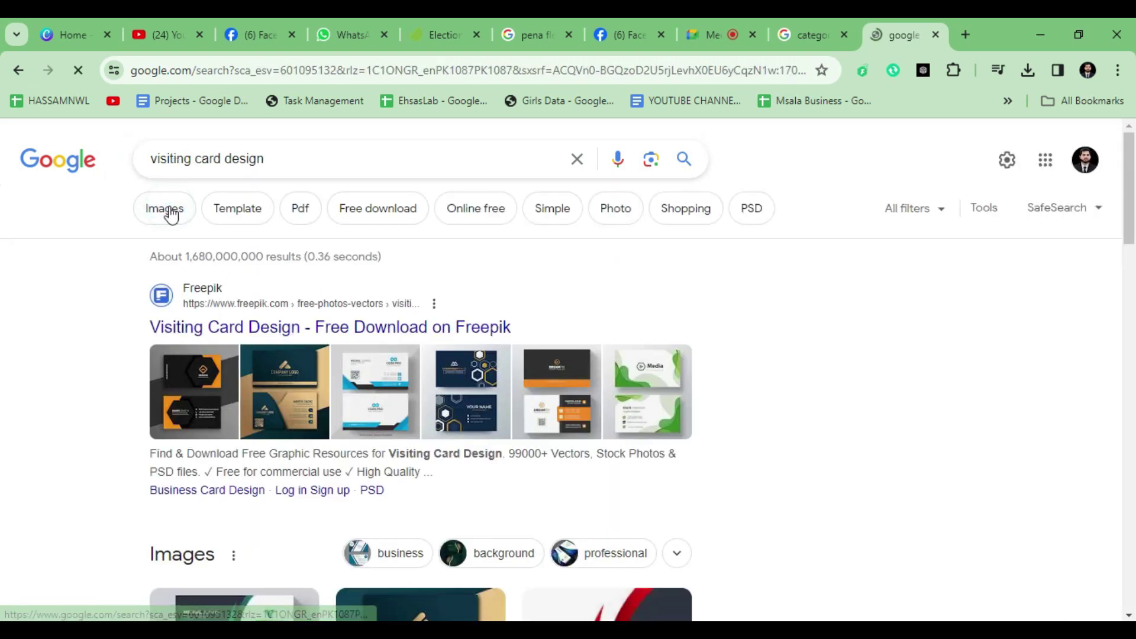
scroll(363, 398, "down", 1)
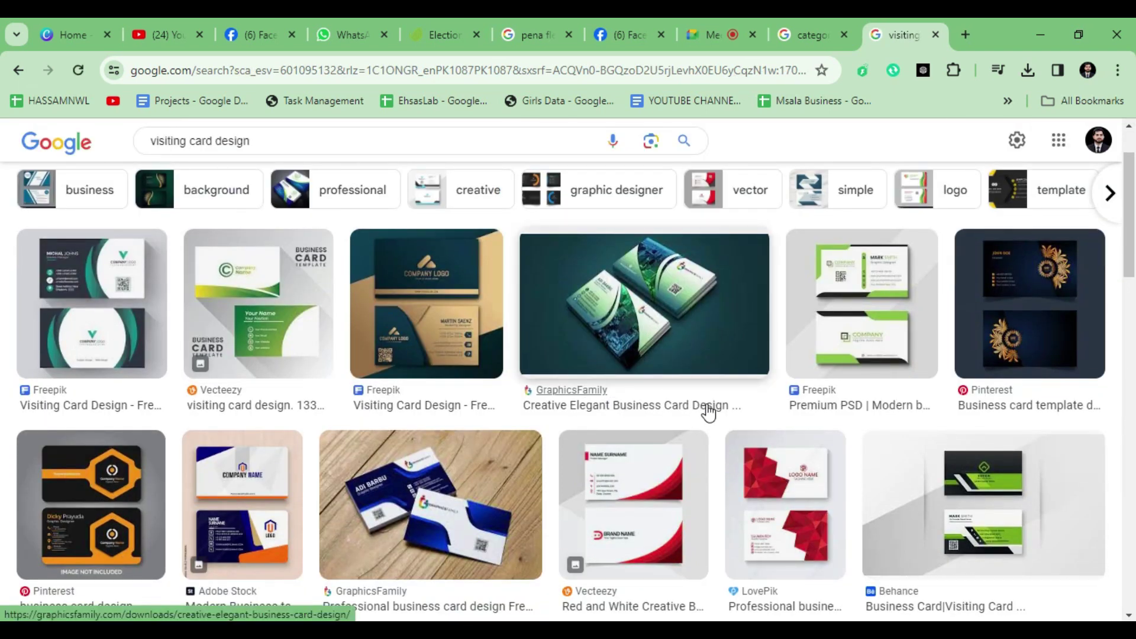
scroll(708, 413, "down", 7)
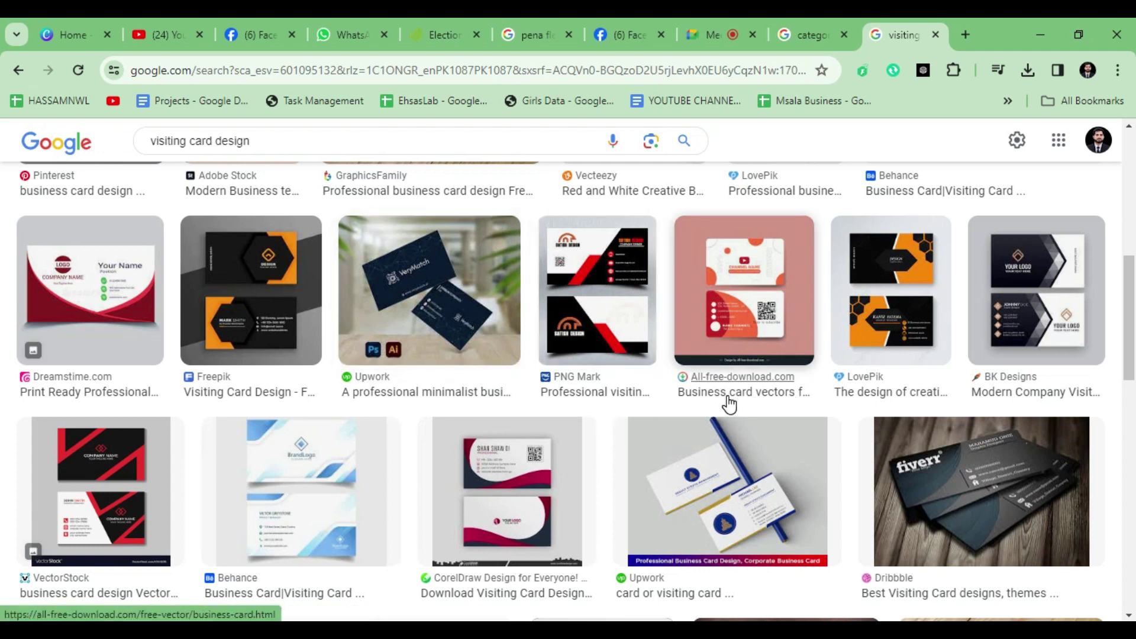
scroll(995, 401, "down", 4)
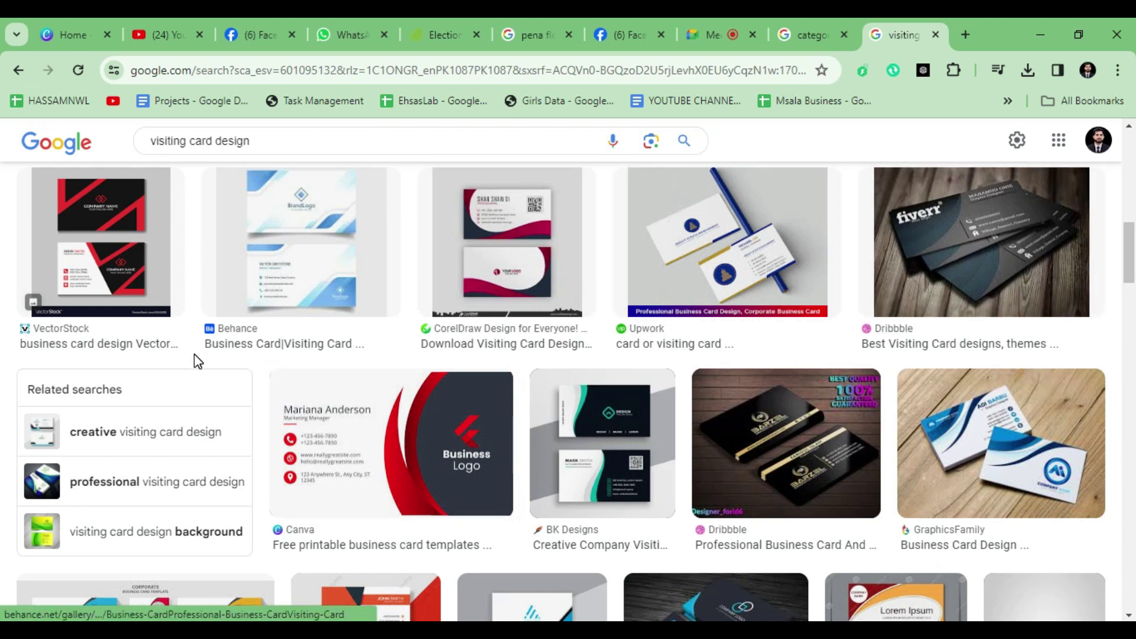
scroll(562, 337, "down", 4)
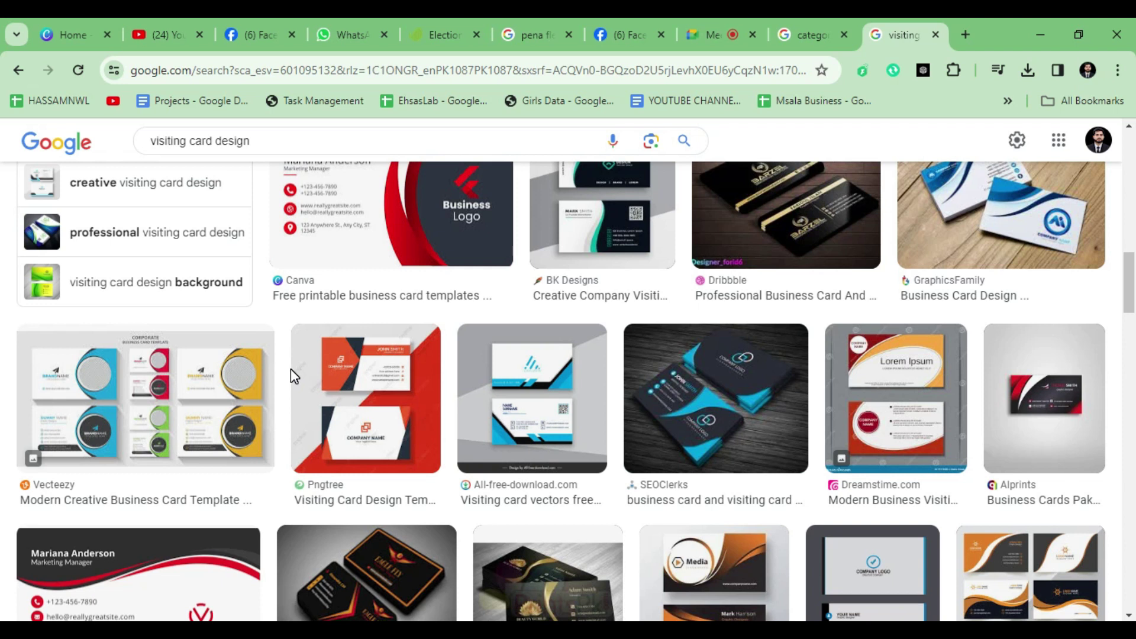
Step: Glance at the Meet call, then return to browsing the visiting card images
left_click(723, 31)
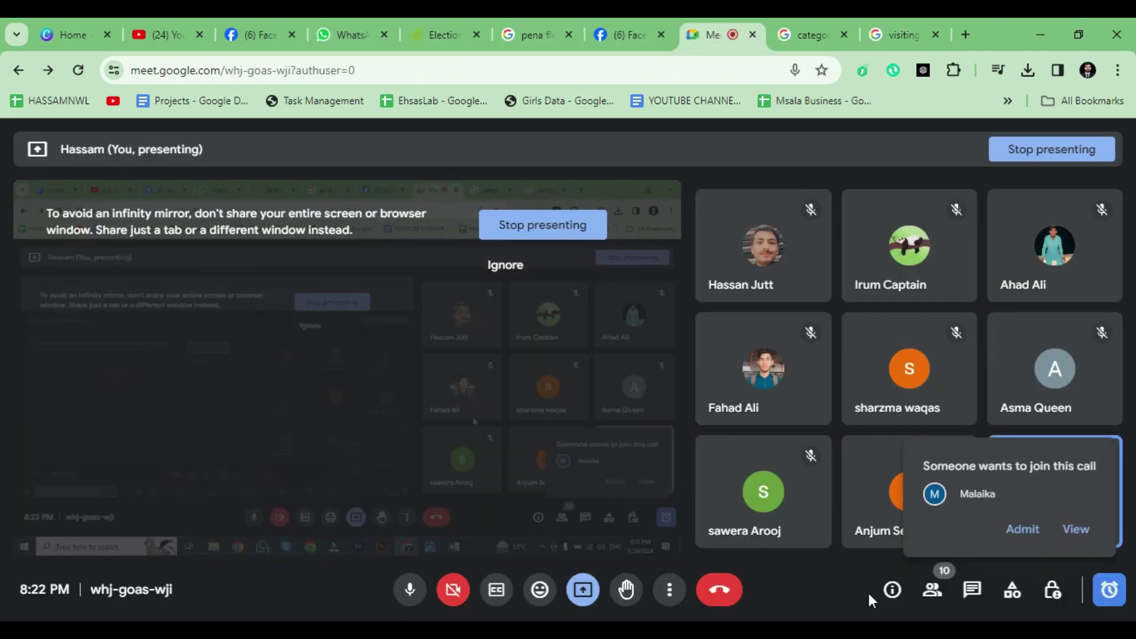
left_click(908, 21)
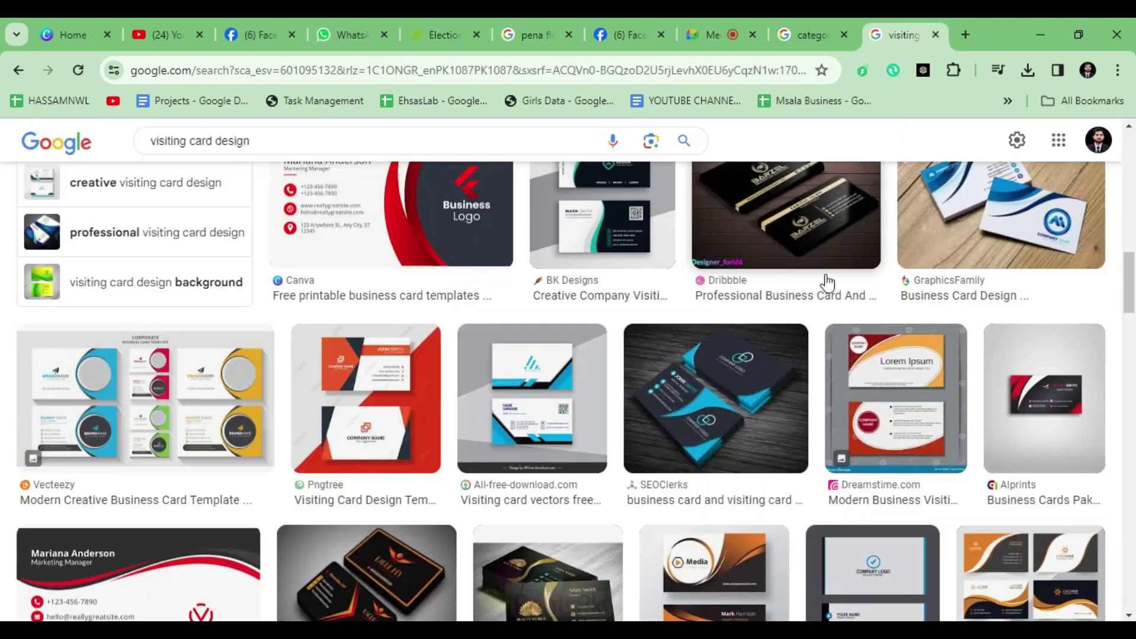
scroll(867, 382, "down", 1)
scroll(867, 383, "down", 1)
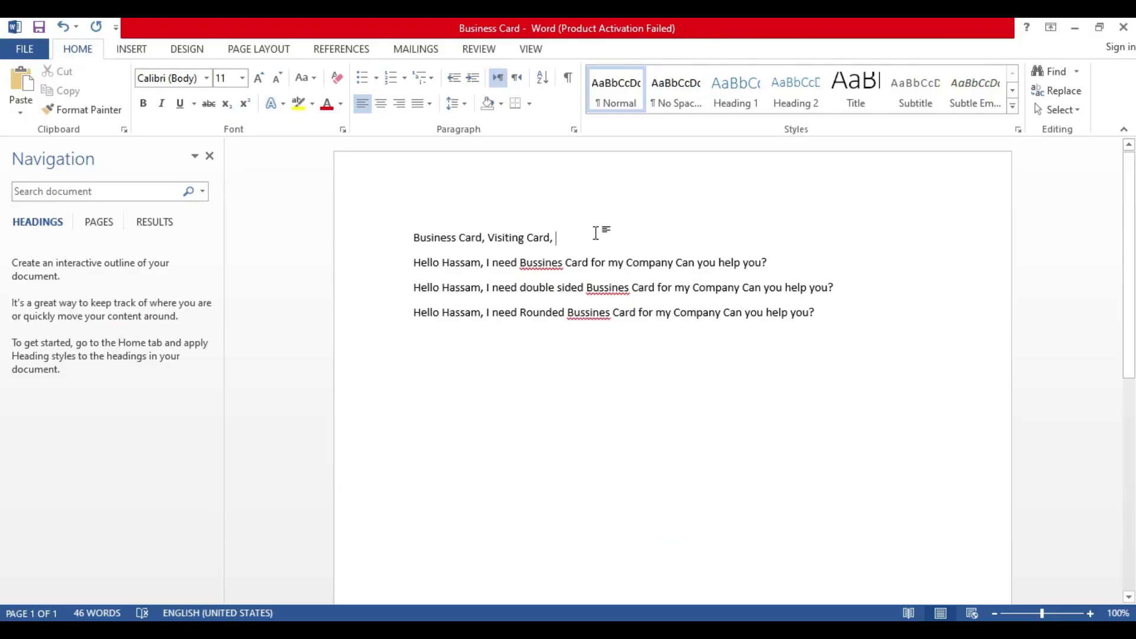
Step: Set the first line 'Business Card, Visiting Card' to 24 pt
left_click_drag(595, 232, 428, 239)
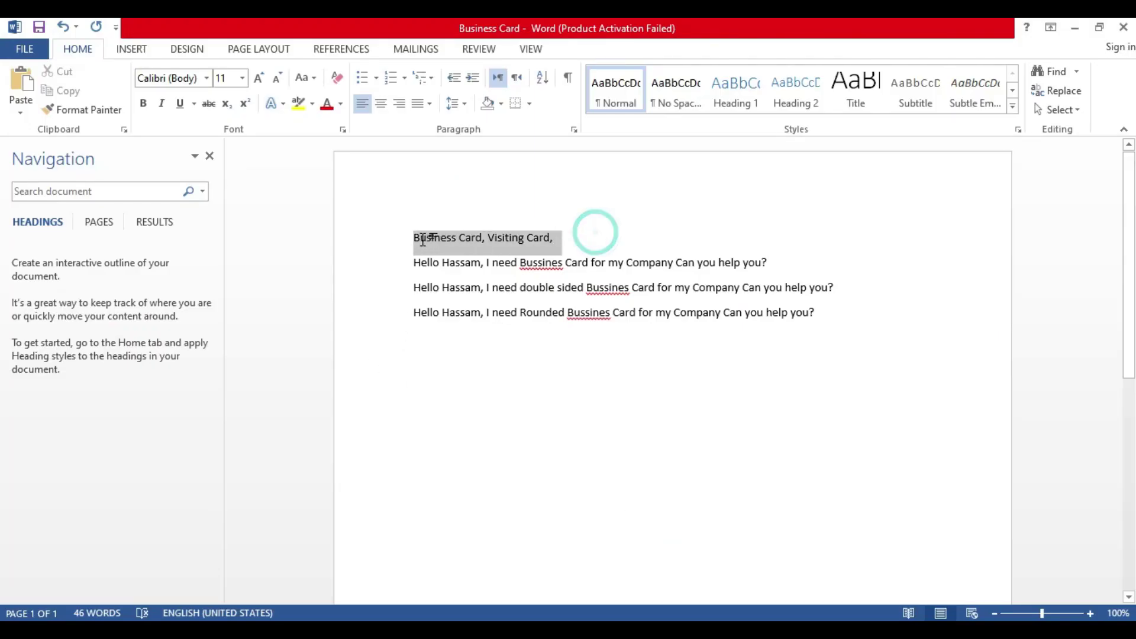
left_click(242, 78)
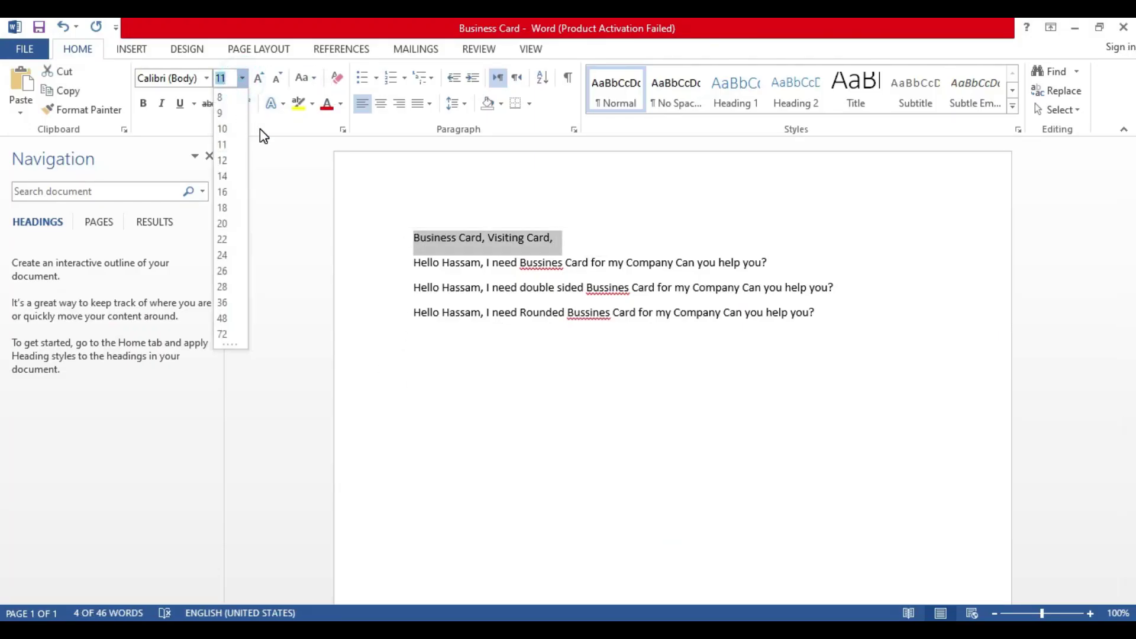
left_click(222, 255)
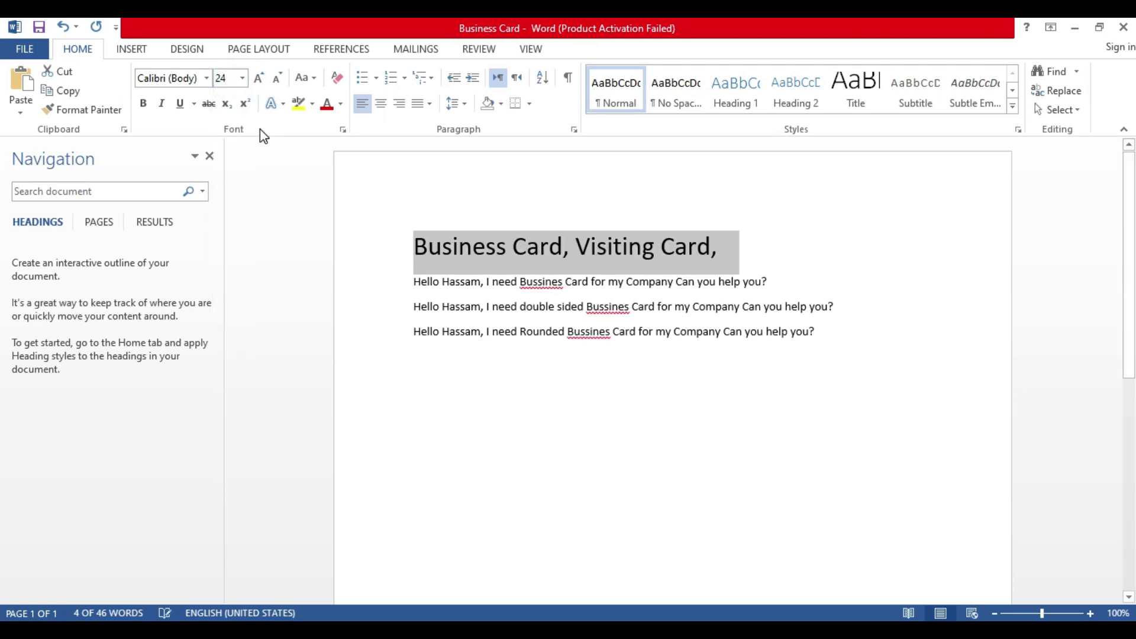
left_click(718, 470)
Step: Make the three body request lines bold
left_click_drag(414, 284, 819, 338)
left_click(906, 395)
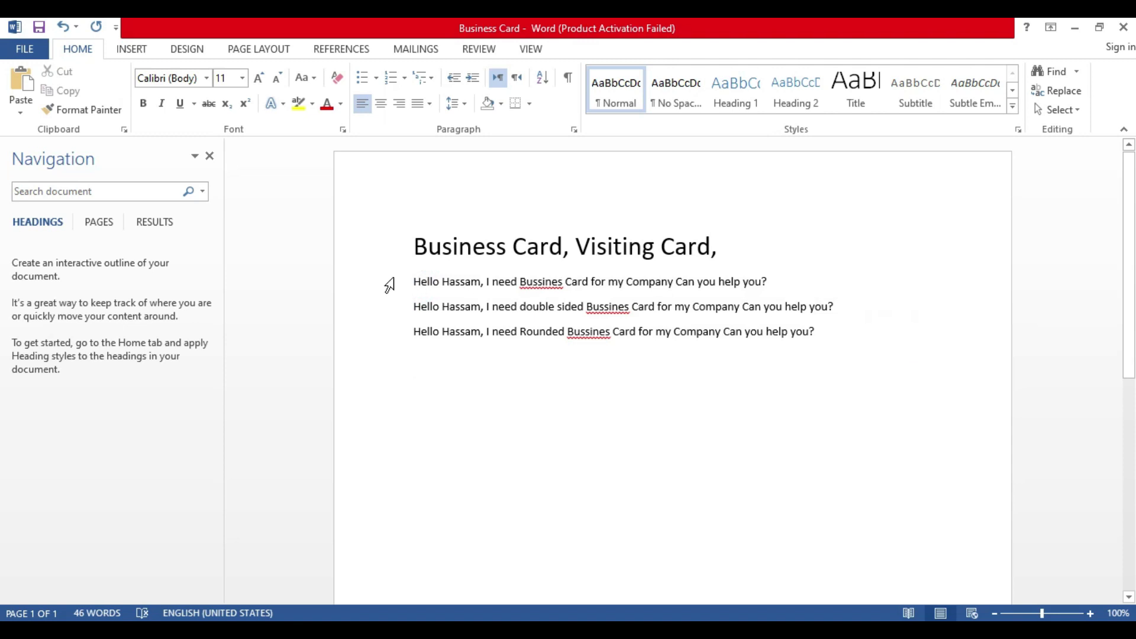
left_click_drag(413, 282, 821, 335)
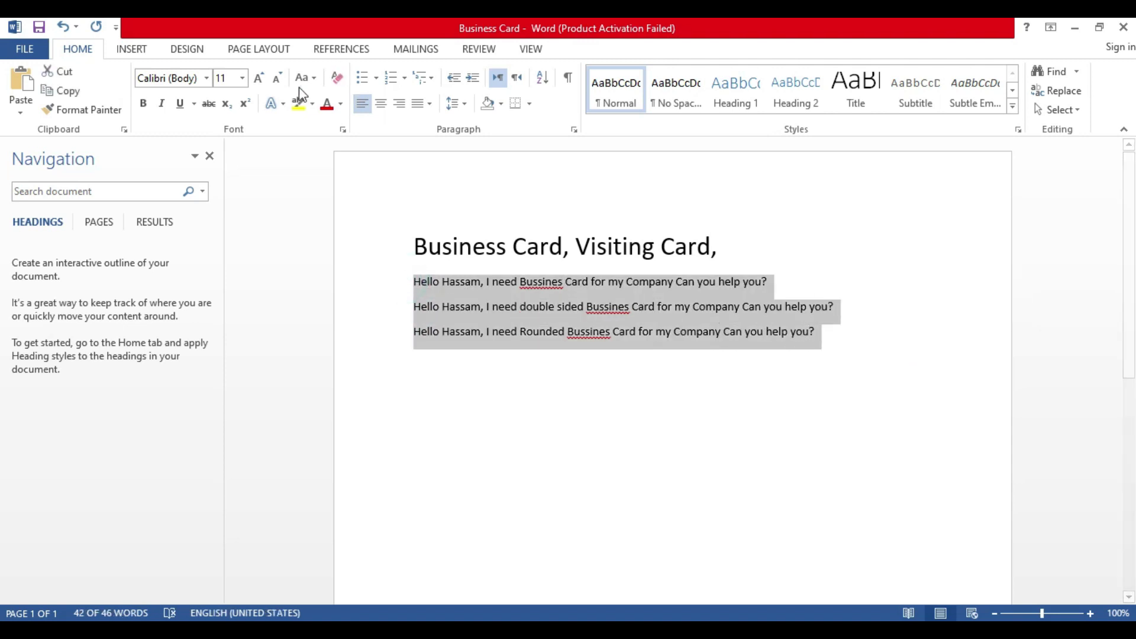
left_click(146, 110)
left_click(554, 435)
Step: Insert blank lines after the first body line, declining Sticky Keys
left_click(790, 280)
key("Return")
key("Return")
key("Return")
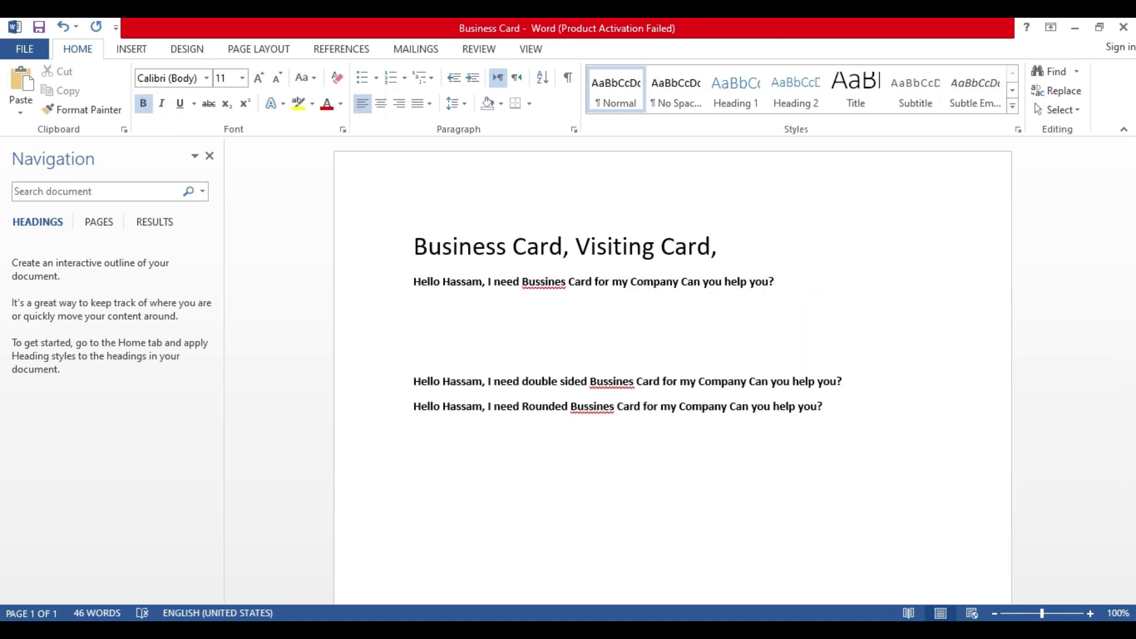
key("shift")
key("shift")
key("shift")
key("shift")
key("shift")
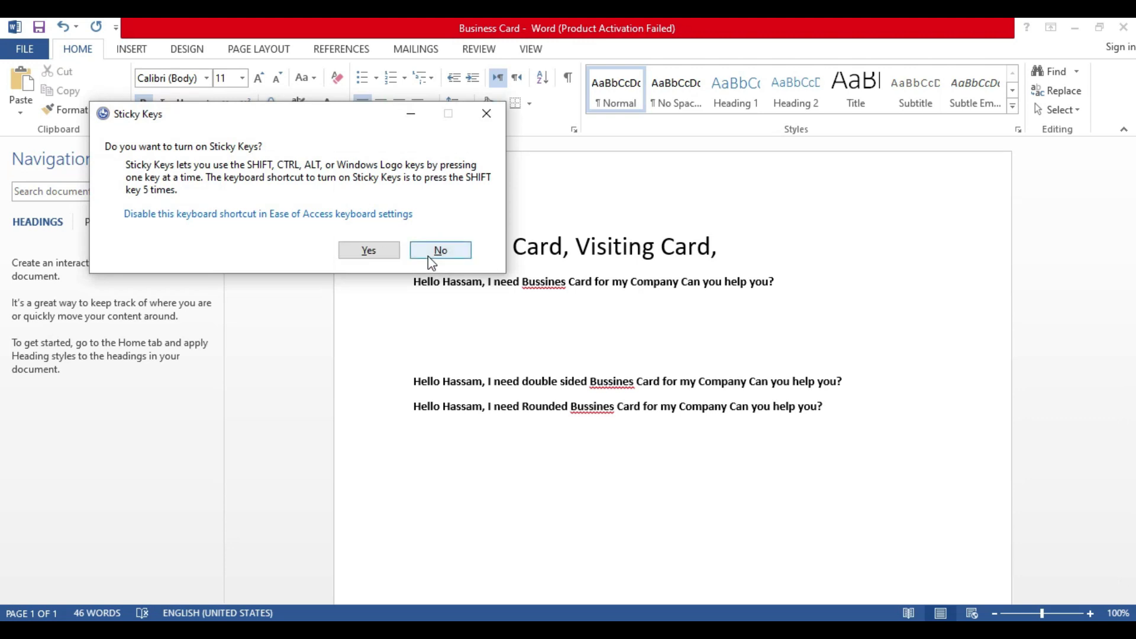
left_click(428, 256)
left_click(421, 319)
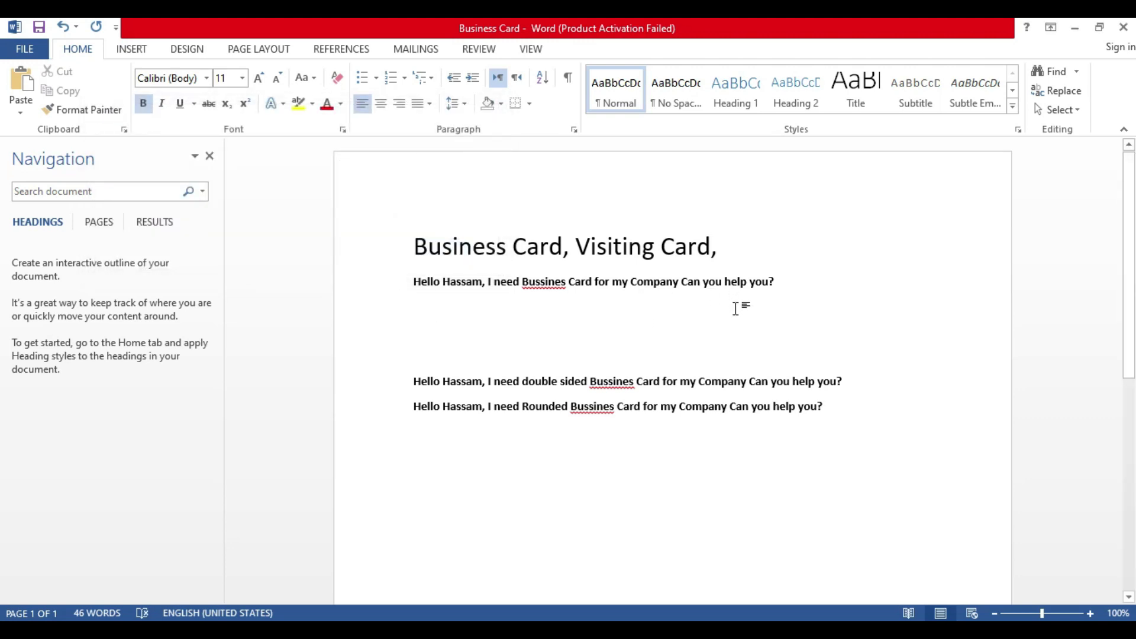
Step: Begin an unbolded Me: reply thanking the client for contacting and offering help
type("Me:")
key("ctrl+b")
type("Thank you so")
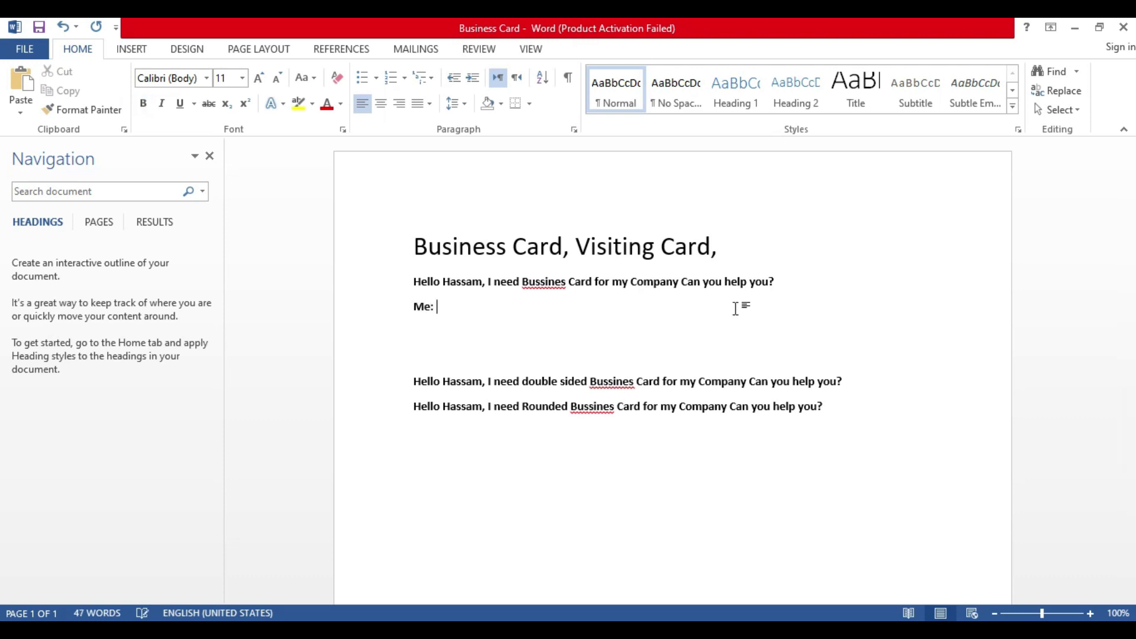
type(" much for contac twith")
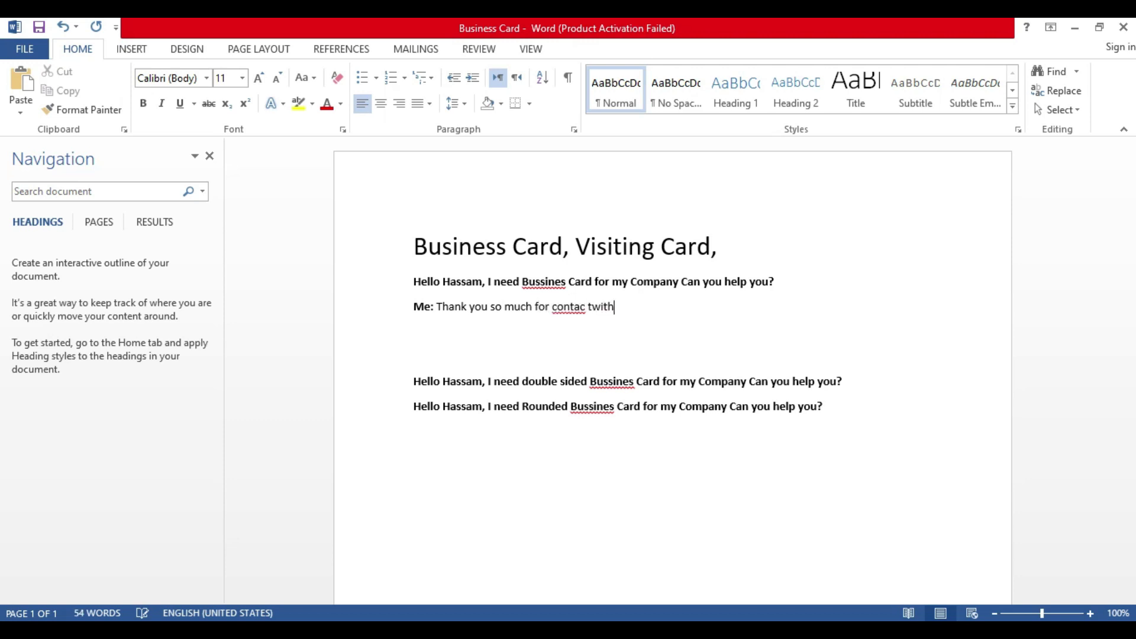
key("BackSpace")
key("BackSpace")
key("BackSpace")
key("BackSpace")
type("with")
type("y")
key("BackSpace")
key("BackSpace")
key("BackSpace")
key("BackSpace")
key("BackSpace")
type("t, Yes ic an he")
key("BackSpace")
key("BackSpace")
key("BackSpace")
key("BackSpace")
key("BackSpace")
key("BackSpace")
key("BackSpace")
type("d")
key("BackSpace")
key("BackSpace")
type("I h")
key("BackSpace")
type("am here for help")
type("ng you")
key("BackSpace")
key("BackSpace")
key("BackSpace")
key("BackSpace")
key("BackSpace")
Step: Continue the reply by asking the client to share further detail for the business card
type("ing, Can you share ")
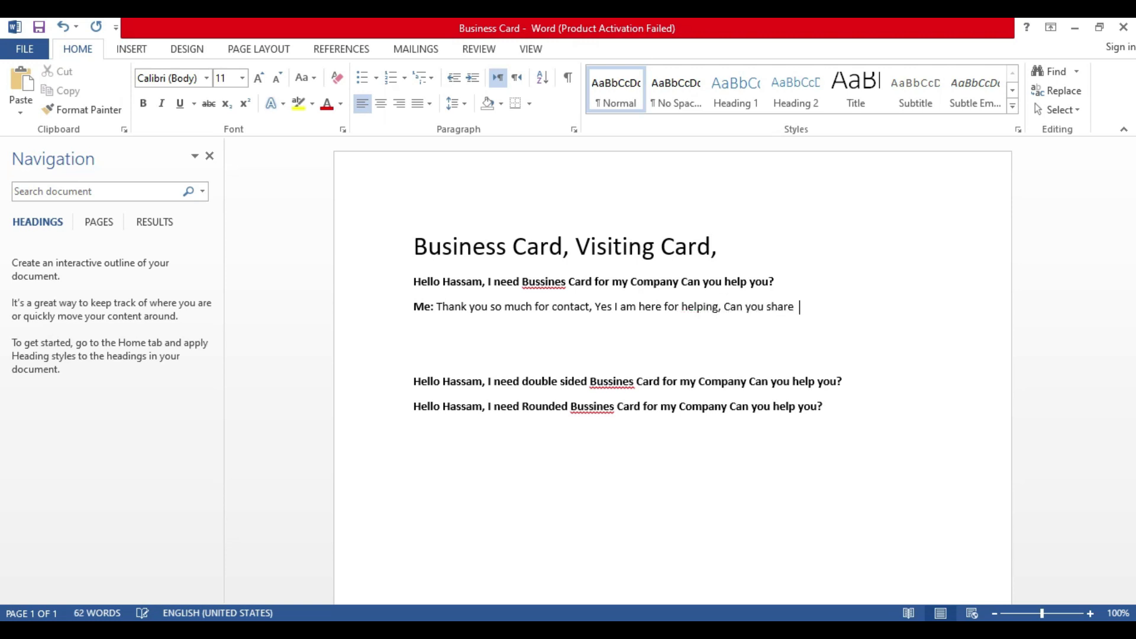
type("further detail for business card?")
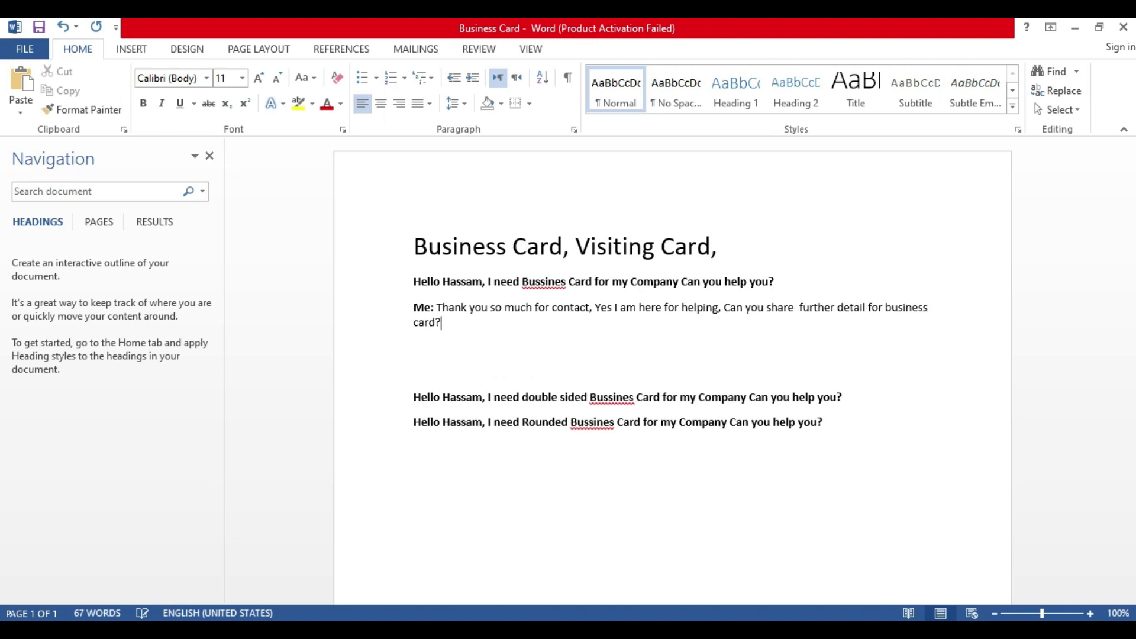
Step: Start a new Client: line asking what's needed for starting work
key("Return")
type("Cleint")
key("BackSpace")
key("BackSpace")
key("BackSpace")
key("BackSpace")
type("ient")
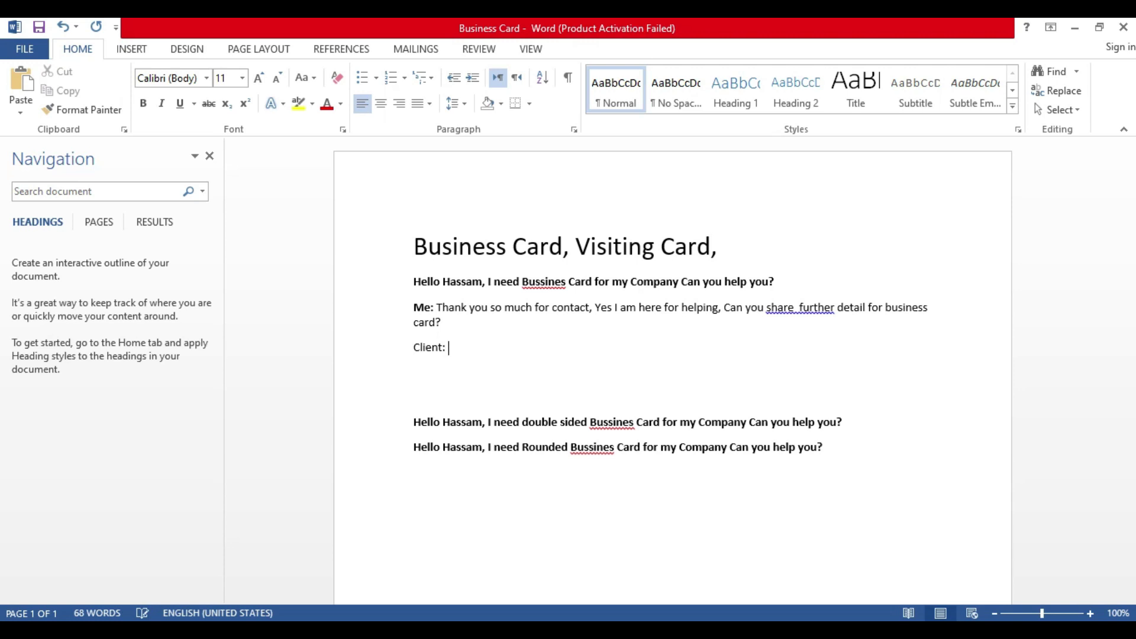
type(": Yes what's you need for st")
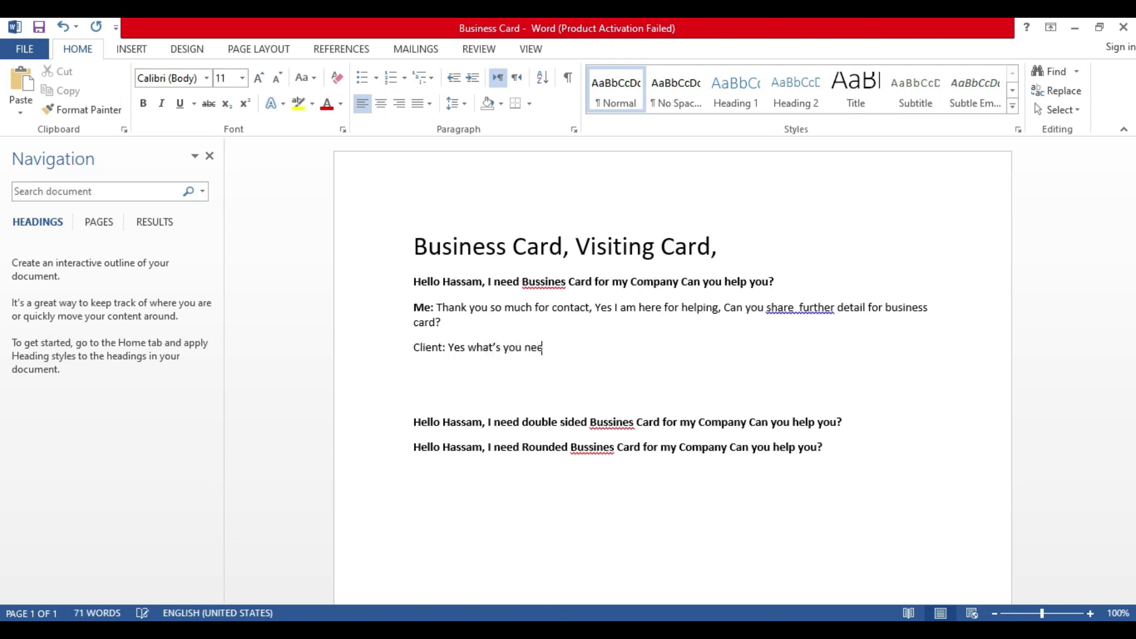
type("arting work on")
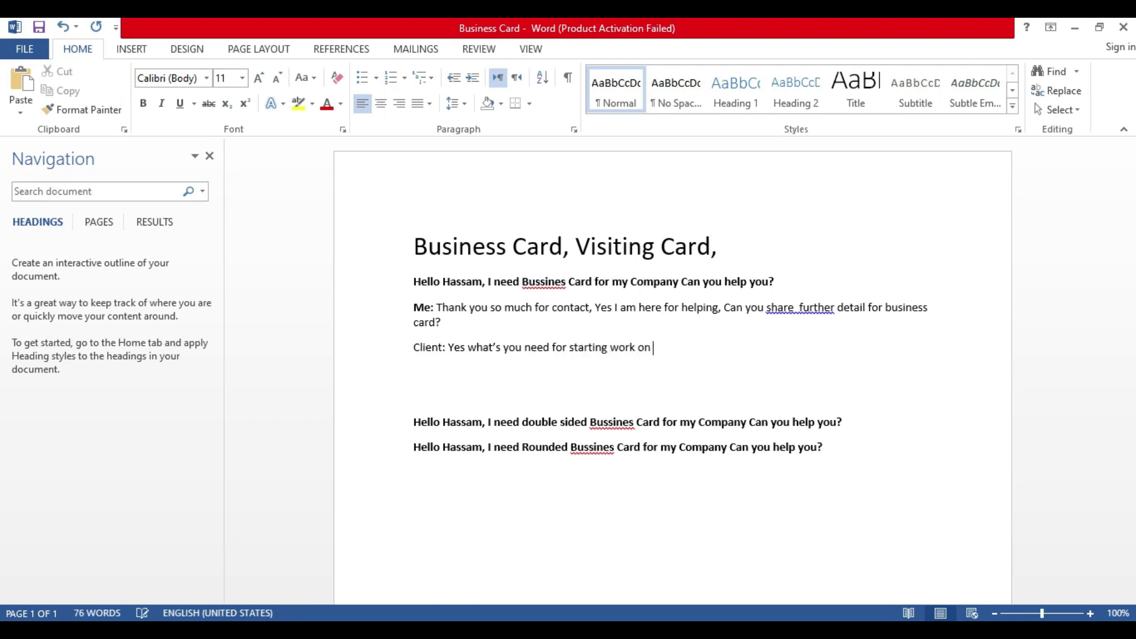
Step: Finish the client's question so it ends 'starting work on Business Card?'
key("BackSpace")
key("BackSpace")
key("BackSpace")
key("BackSpace")
type("b")
type("Busines")
type("s cli")
key("BackSpace")
key("BackSpace")
key("BackSpace")
type("d?")
key("Return")
Step: Add 'Client: I need print ready file Will you provide me?' and begin a Me: line below
type("Me:")
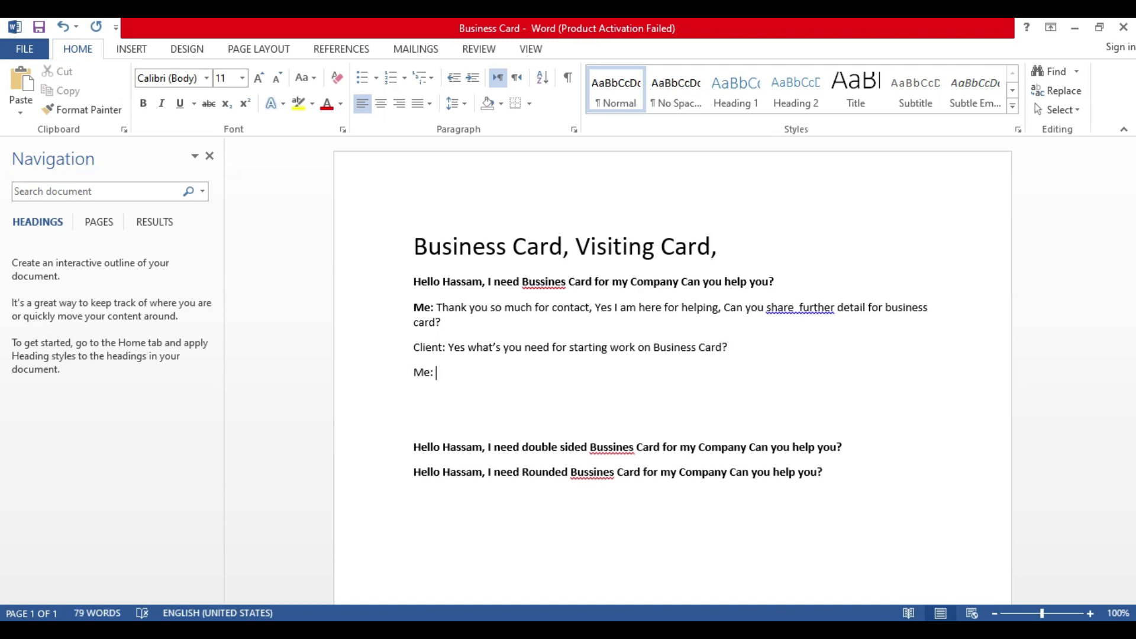
key("BackSpace")
key("BackSpace")
key("BackSpace")
key("BackSpace")
type("Client")
key("BackSpace")
key("BackSpace")
key("BackSpace")
key("BackSpace")
type("ient?")
key("BackSpace")
key("BackSpace")
type(": I need print ready file ")
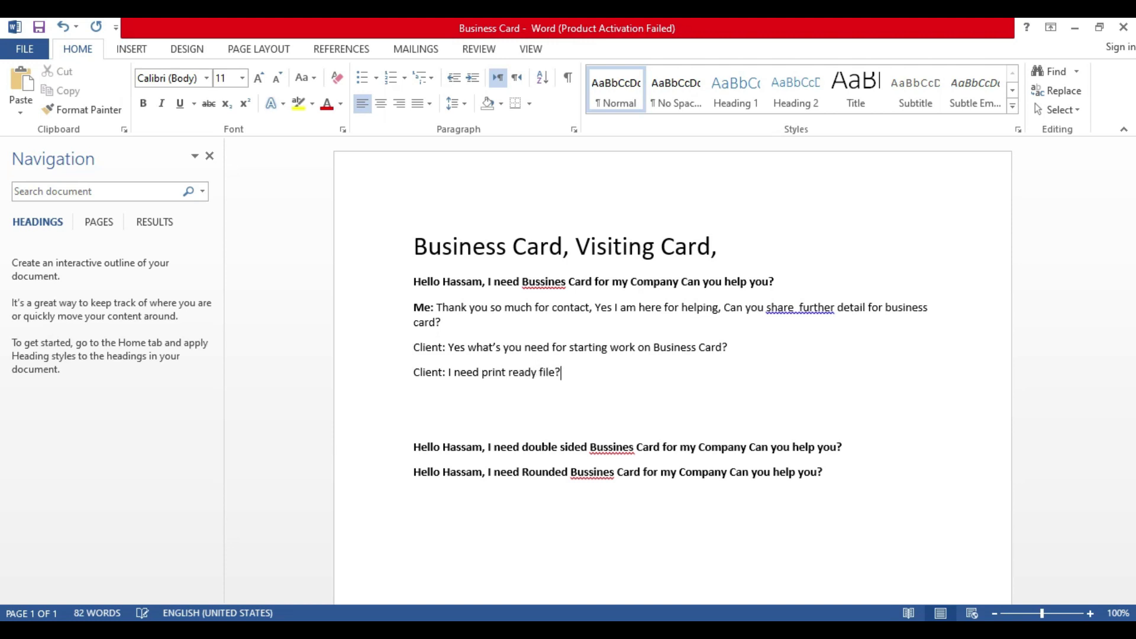
type("Will you provide m")
key("BackSpace")
key("BackSpace")
key("BackSpace")
key("BackSpace")
type("de e")
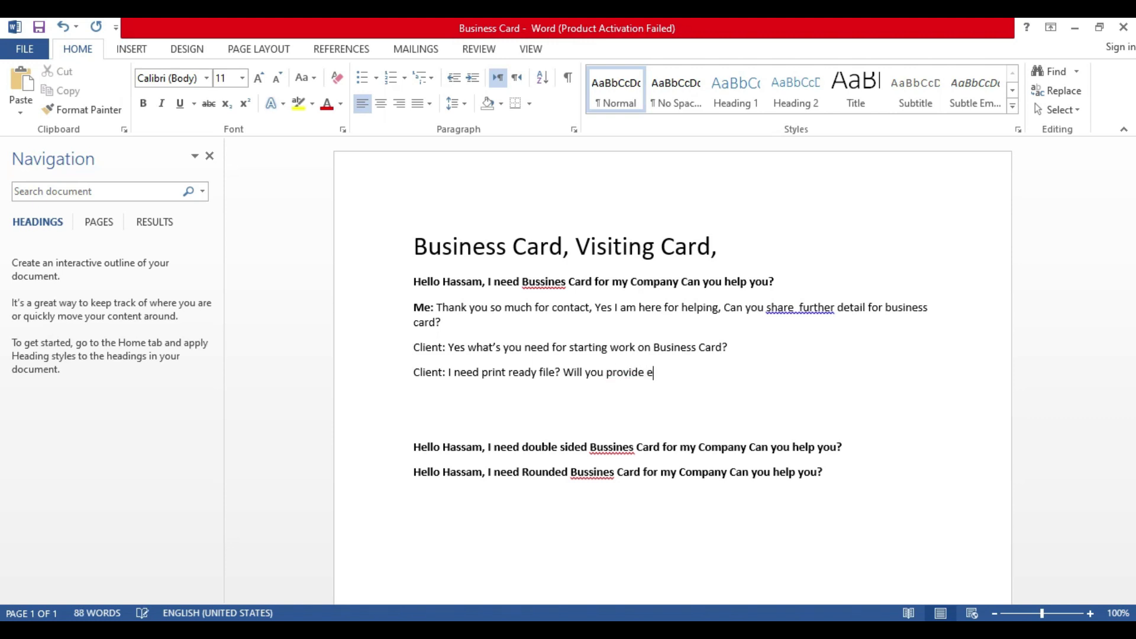
key("BackSpace")
type("me?")
key("Return")
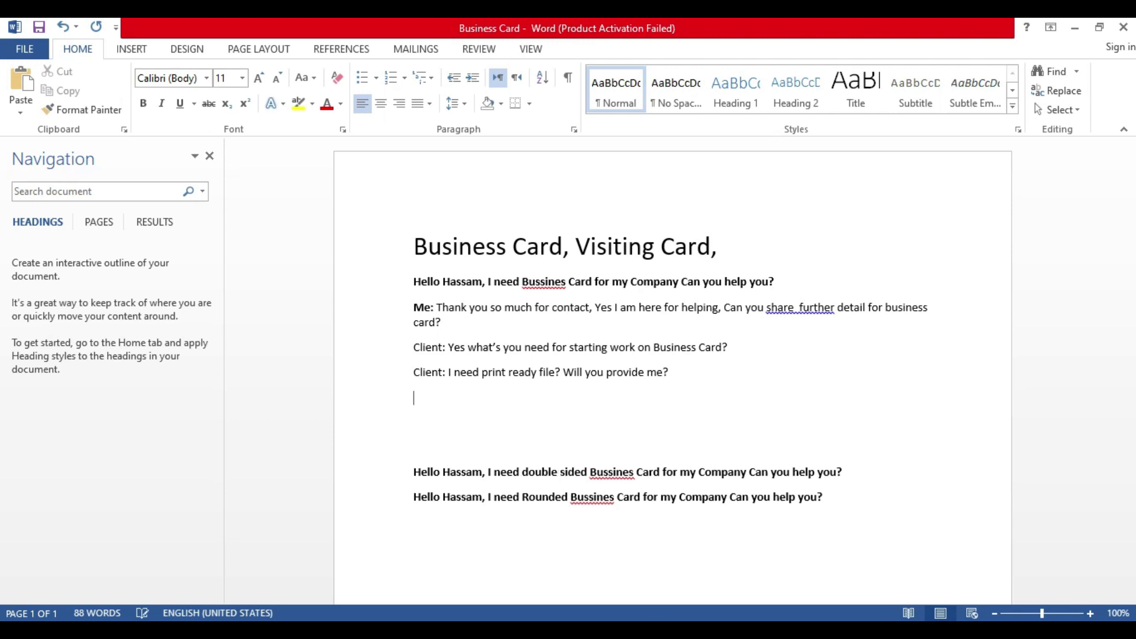
type("Me:")
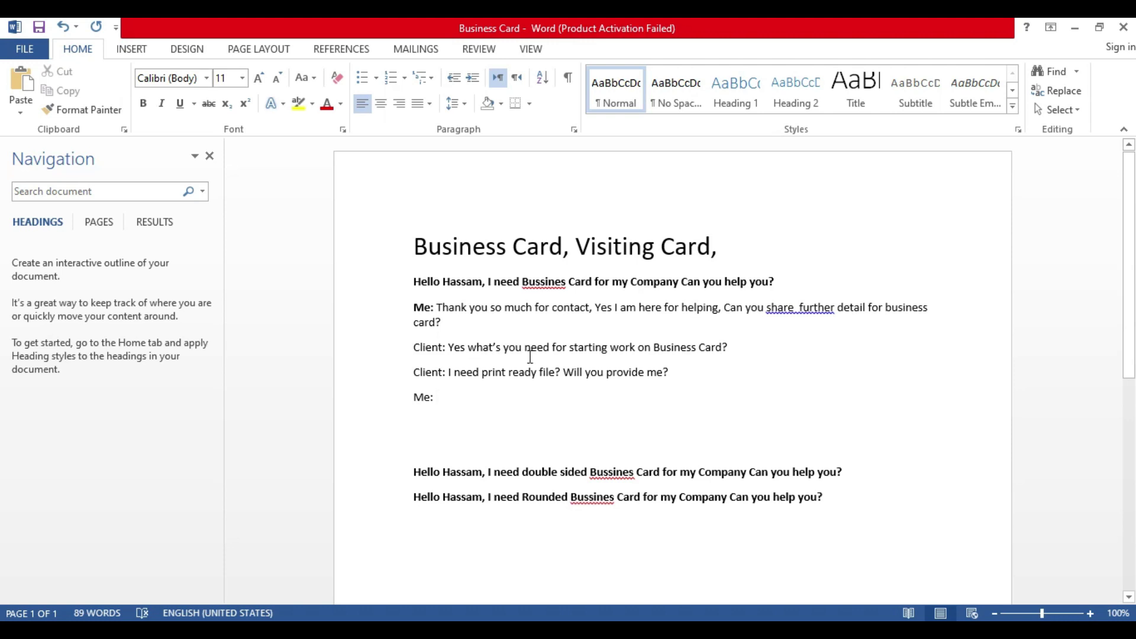
left_click_drag(477, 310, 718, 309)
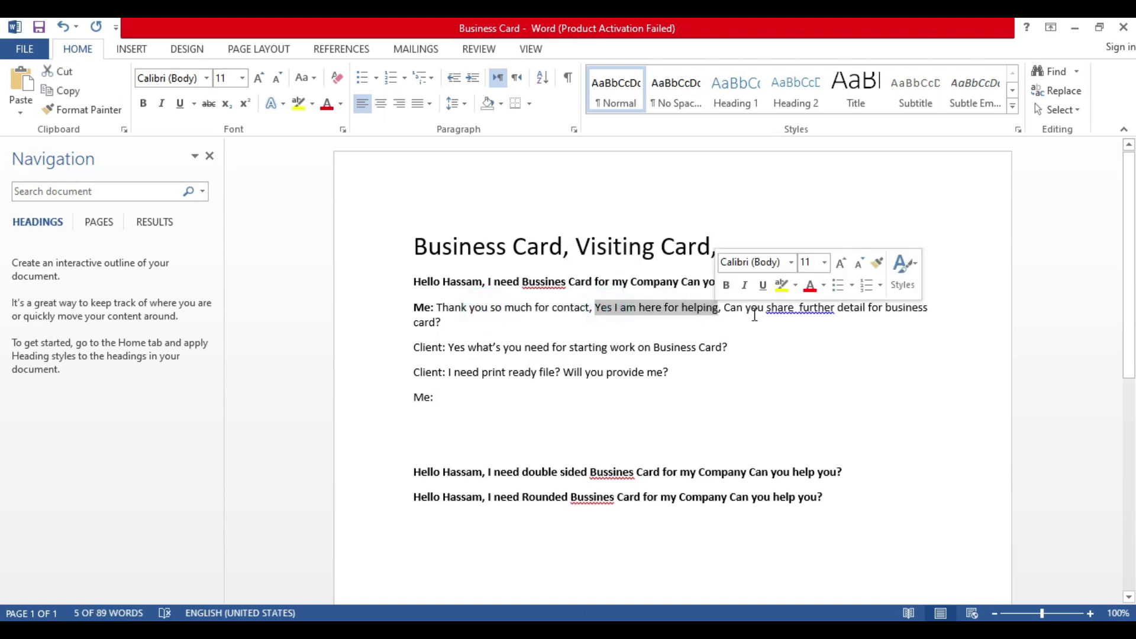
left_click_drag(627, 284, 767, 313)
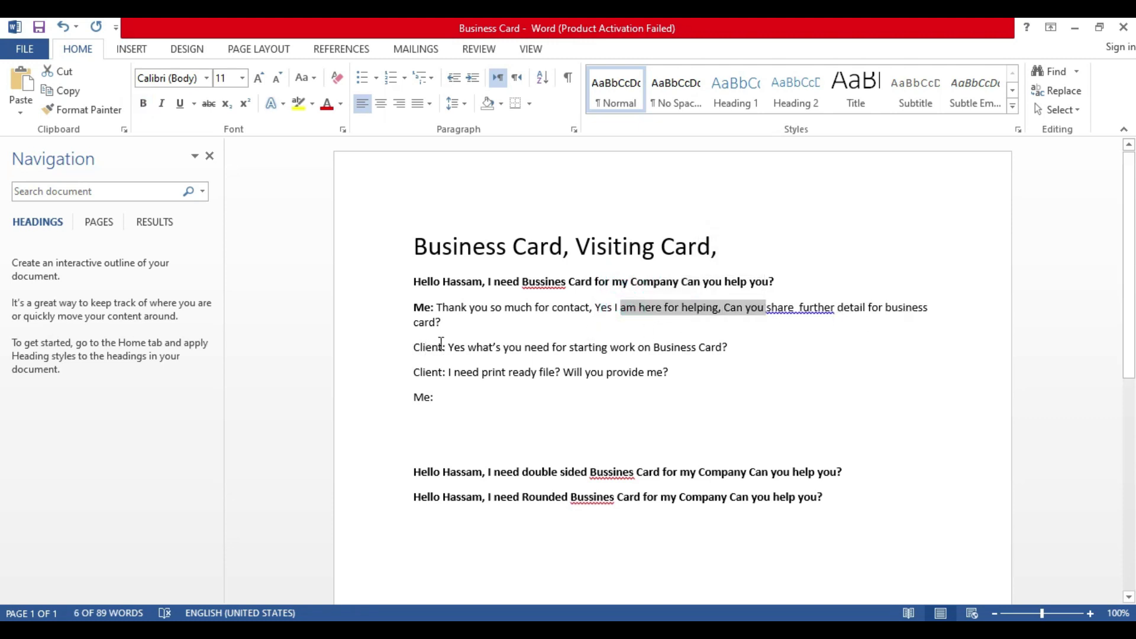
left_click_drag(424, 349, 639, 353)
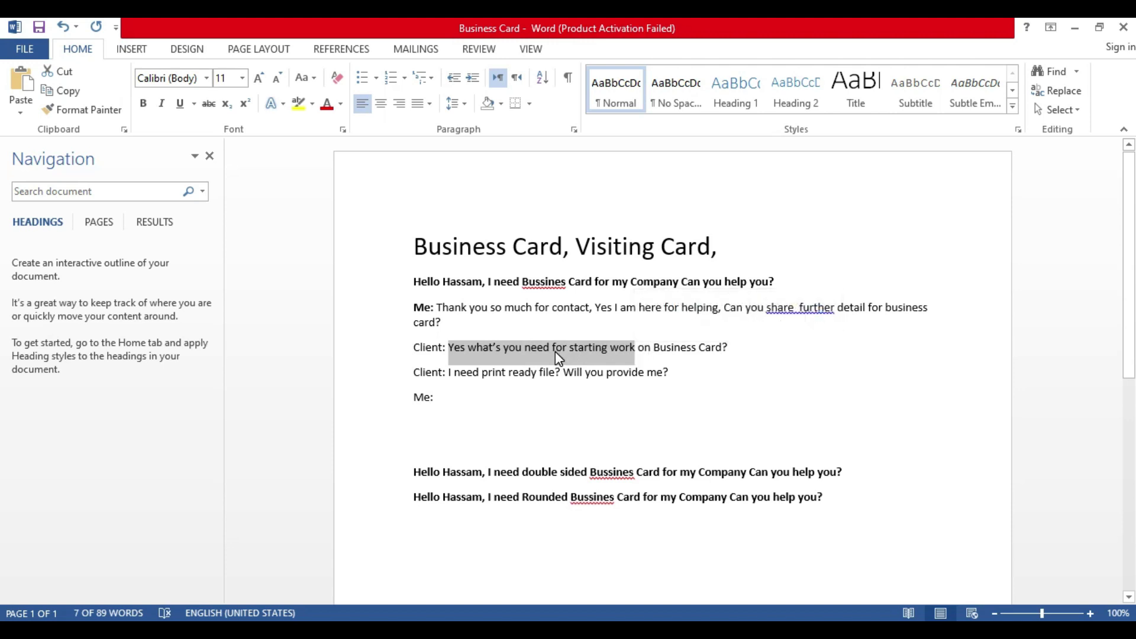
double_click(555, 352)
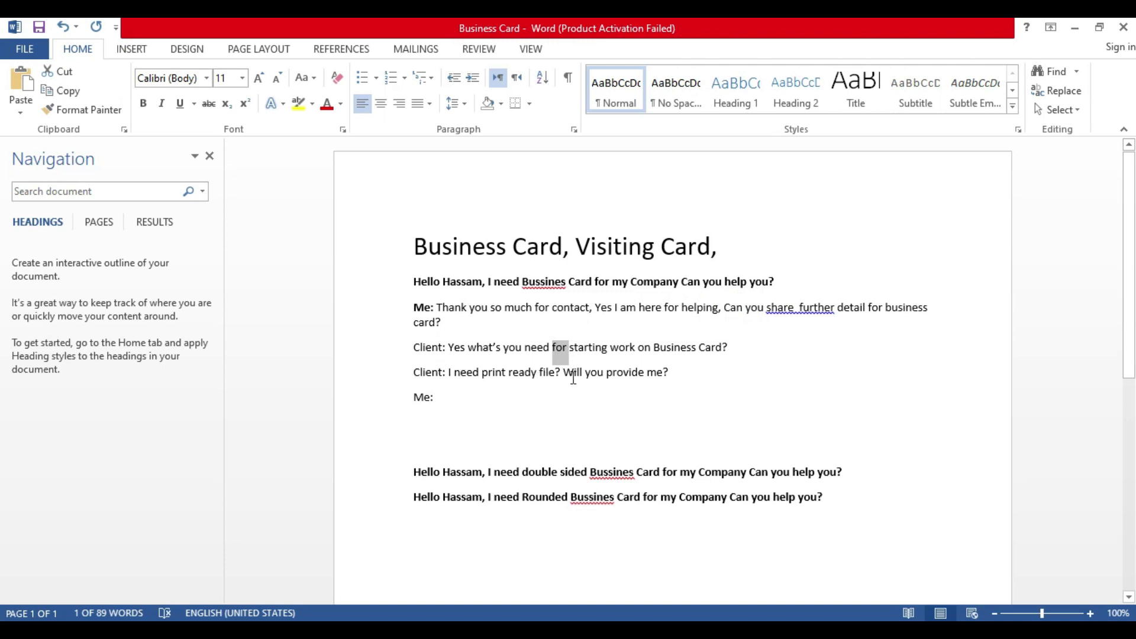
left_click(482, 398)
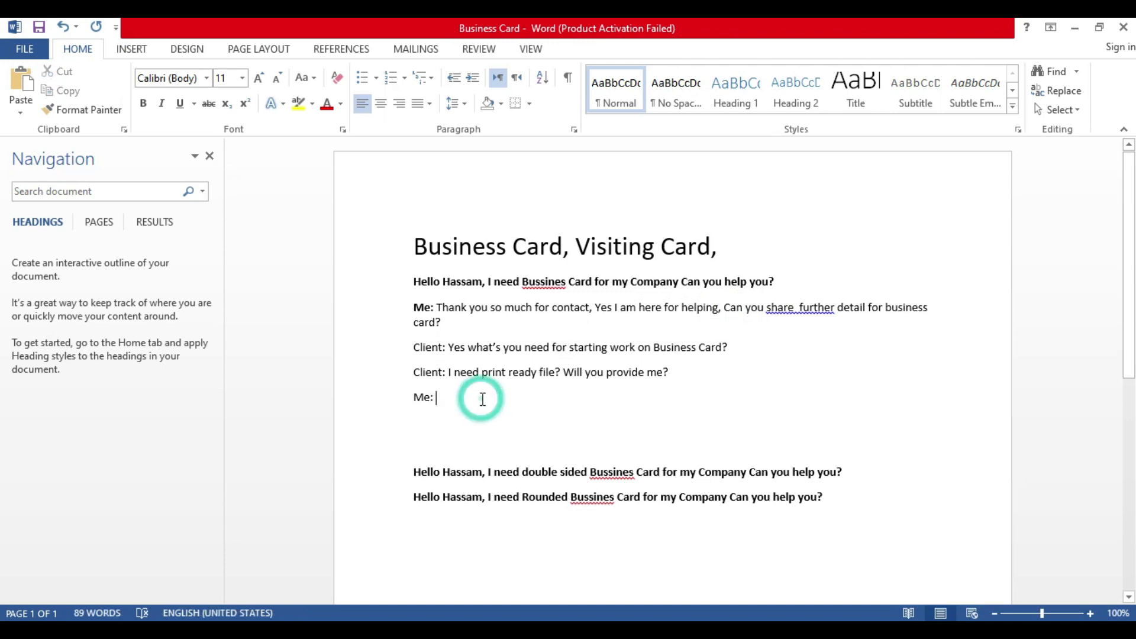
type("I")
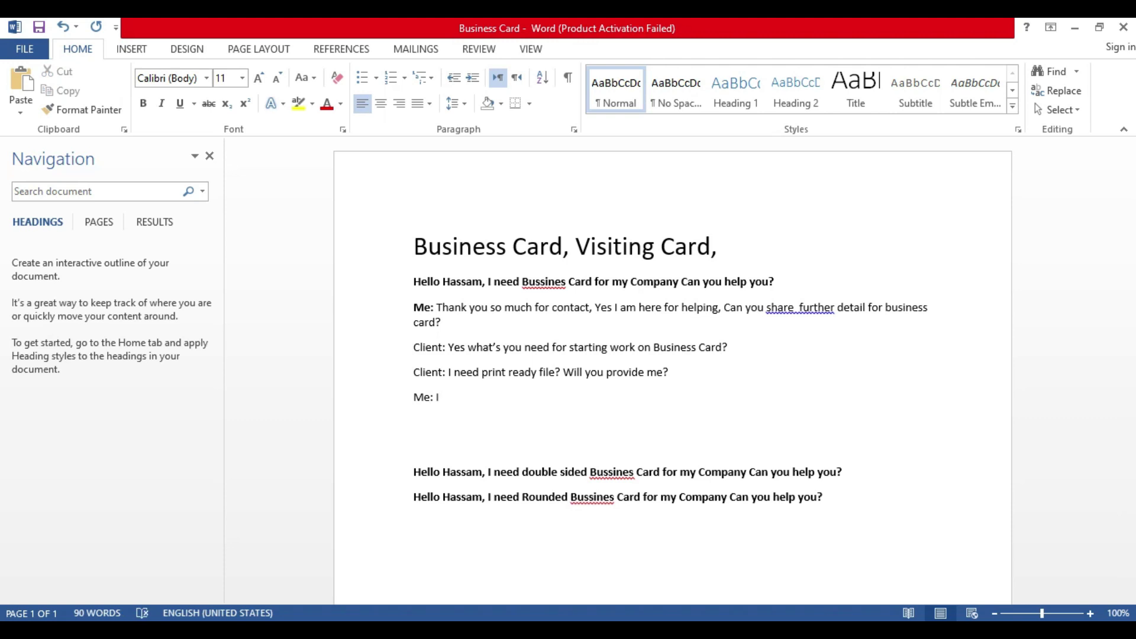
left_click_drag(449, 371, 634, 372)
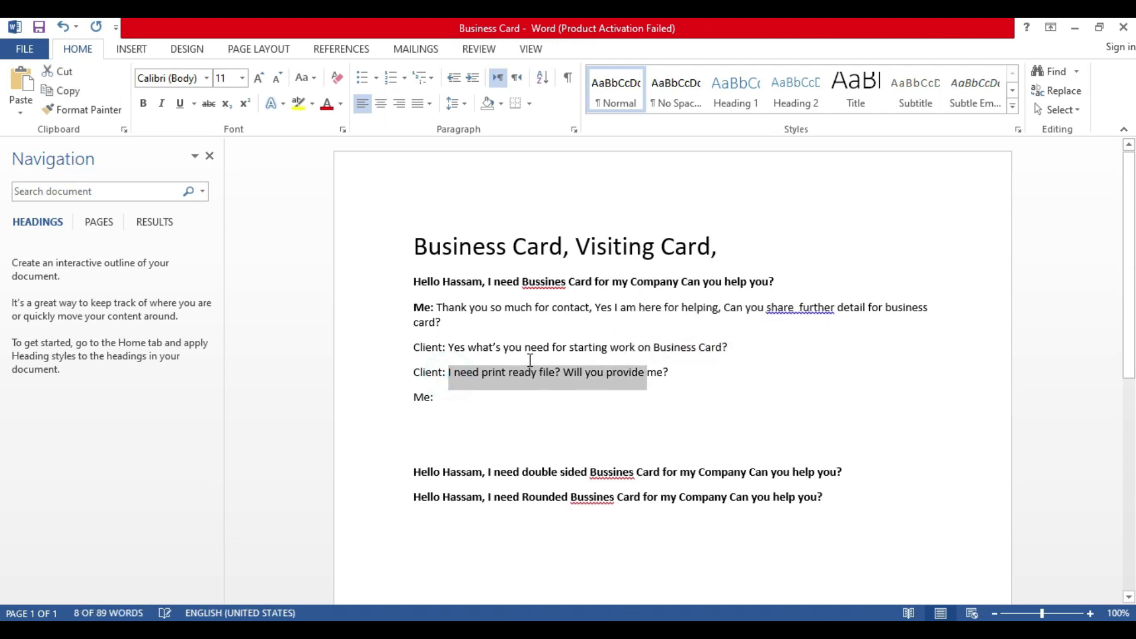
left_click_drag(506, 348, 701, 338)
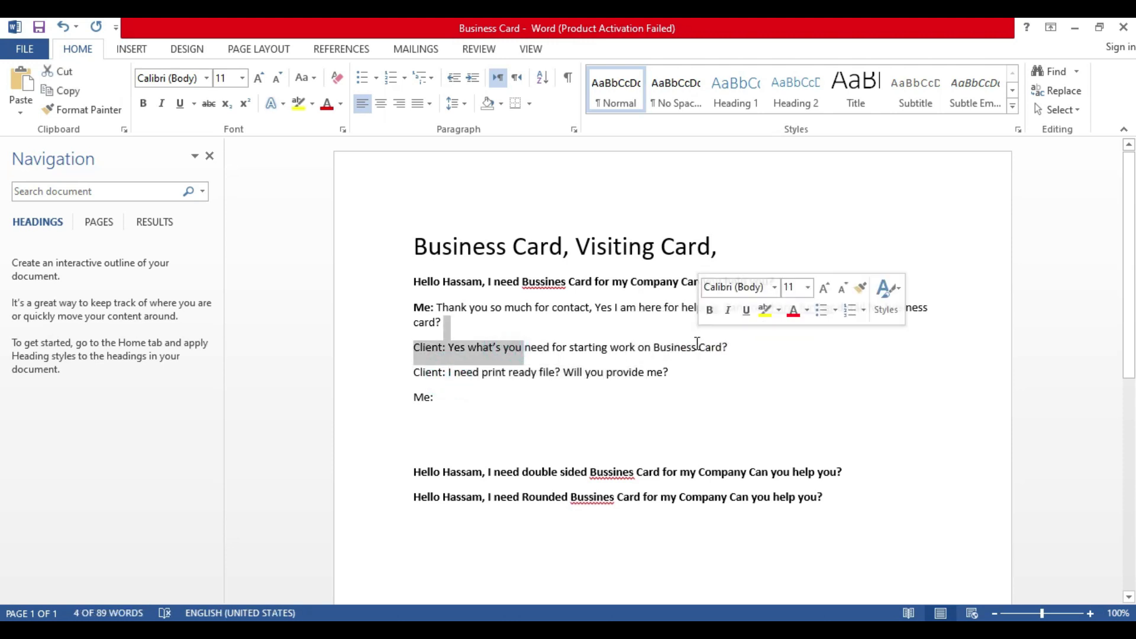
left_click(461, 397)
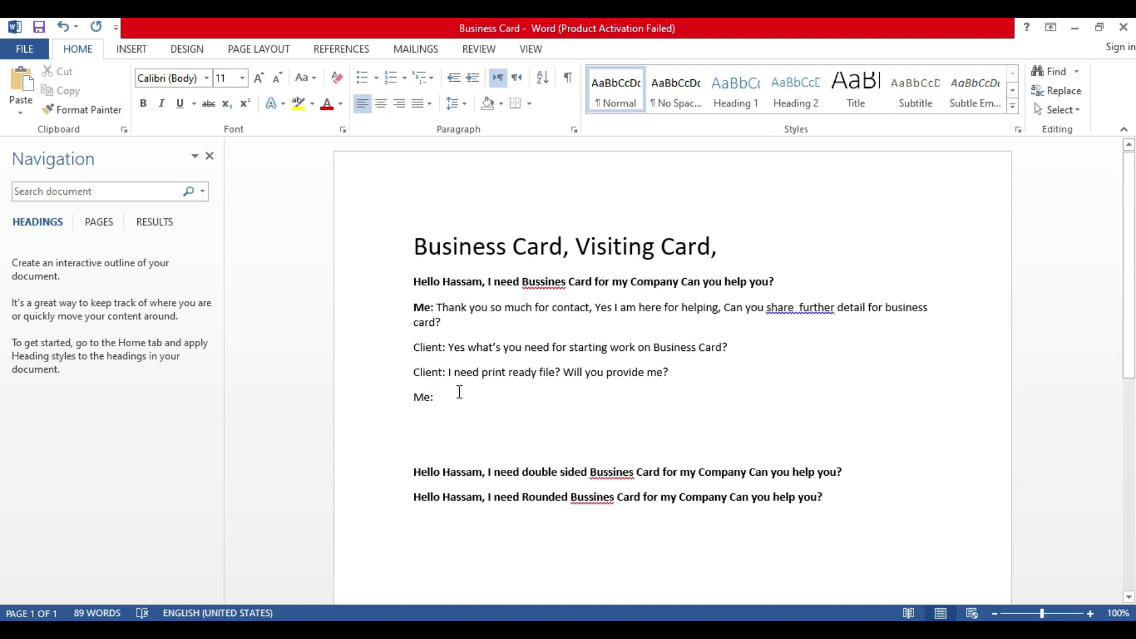
mouse_move(449, 348)
left_mouse_down()
mouse_move(727, 348)
mouse_move(467, 350)
left_mouse_up()
key("ctrl+c")
left_click(736, 353)
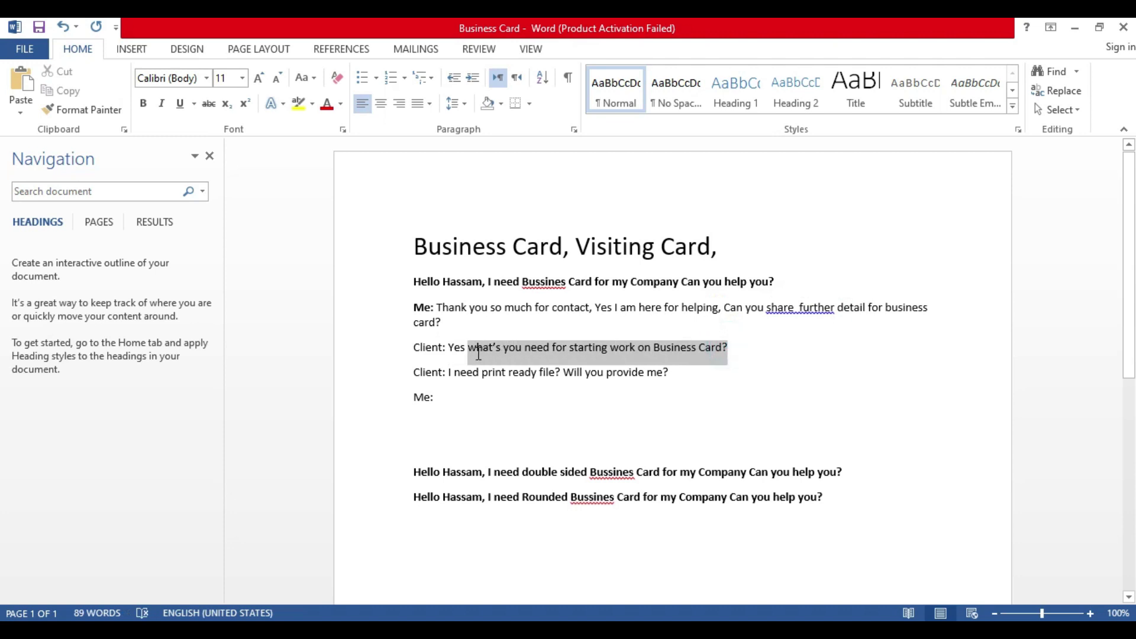
left_click(440, 399)
Step: Under Me:, paste the client's start-work question inside quotation marks
key("Return")
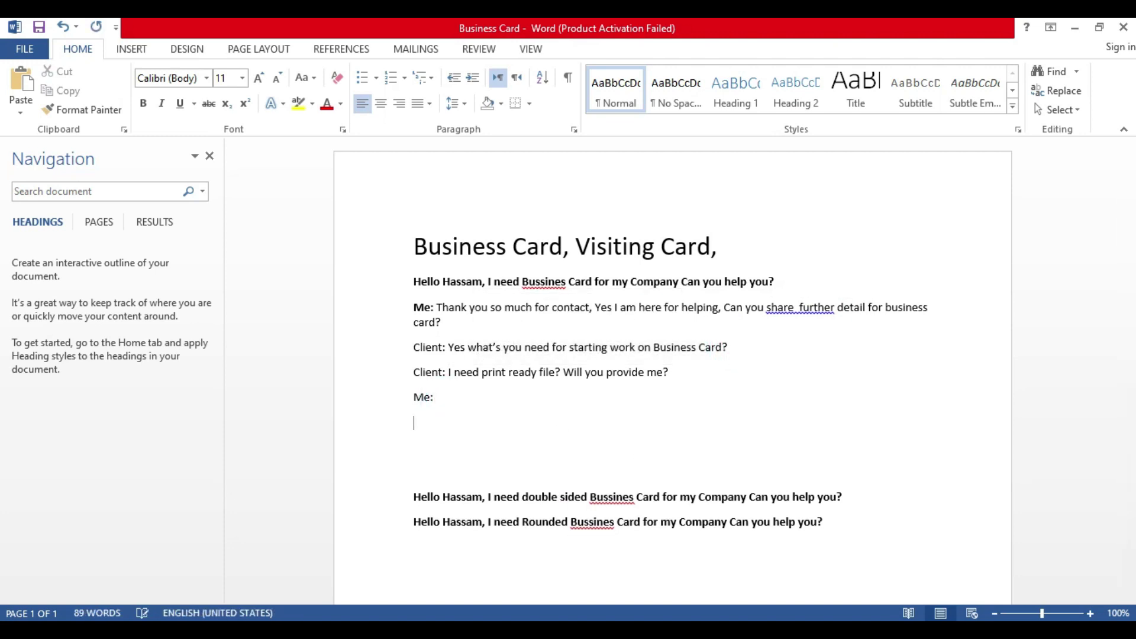
type("\"\"")
key("Left")
key("ctrl+v")
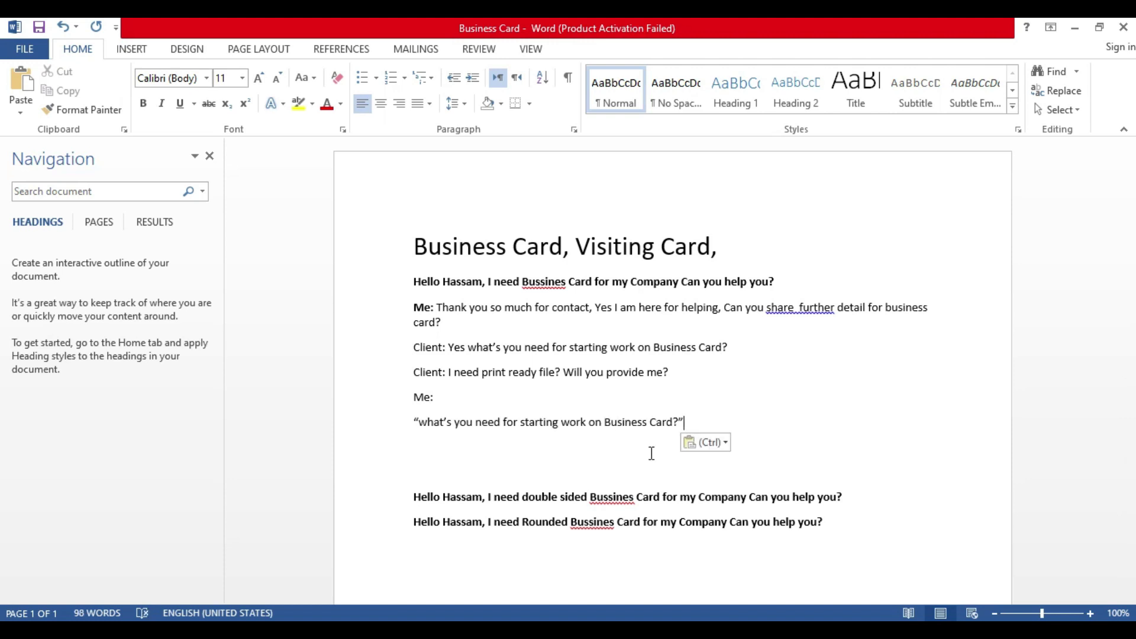
Step: Reply that company logo, Color and contact detail are needed for the business card
key("Return")
key("Return")
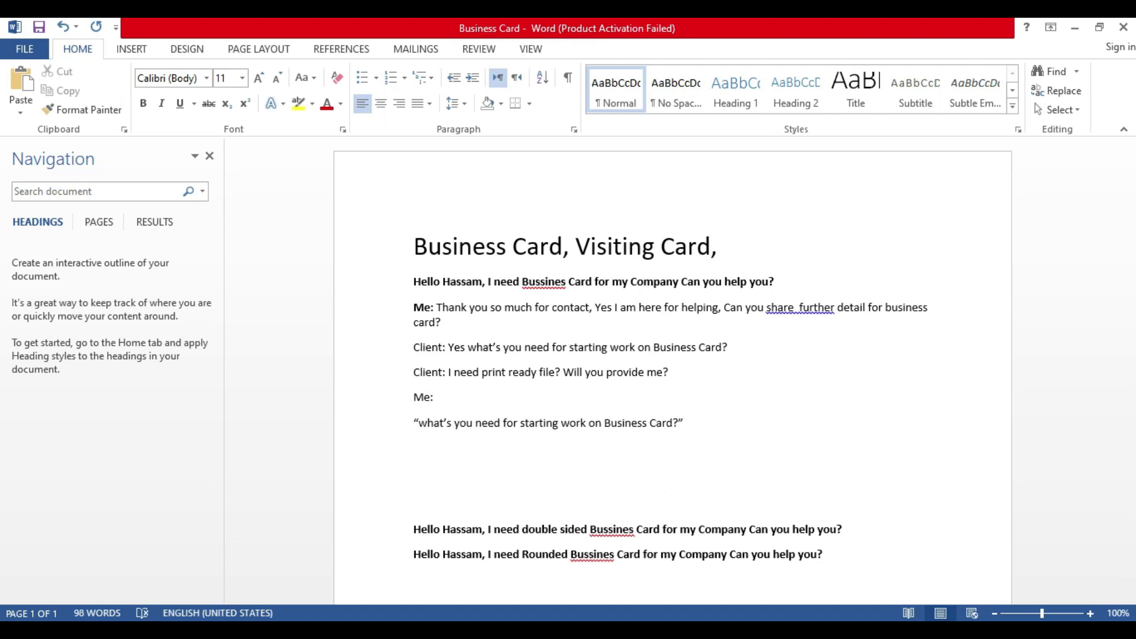
type("I need company ")
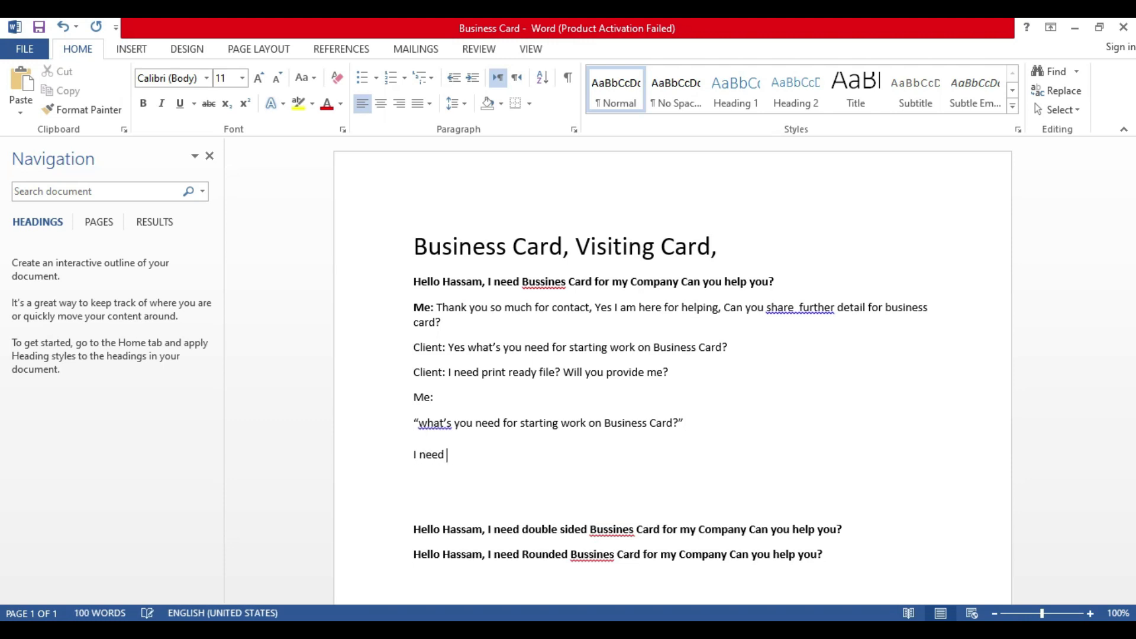
type("logo, Color and ")
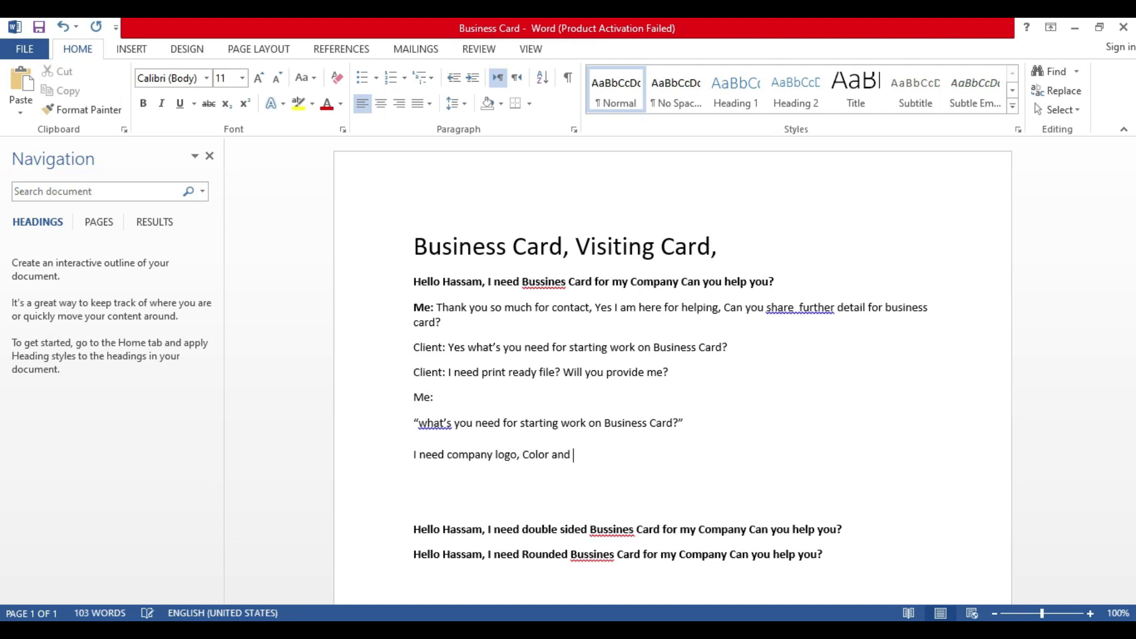
type("contact detail for putting on y")
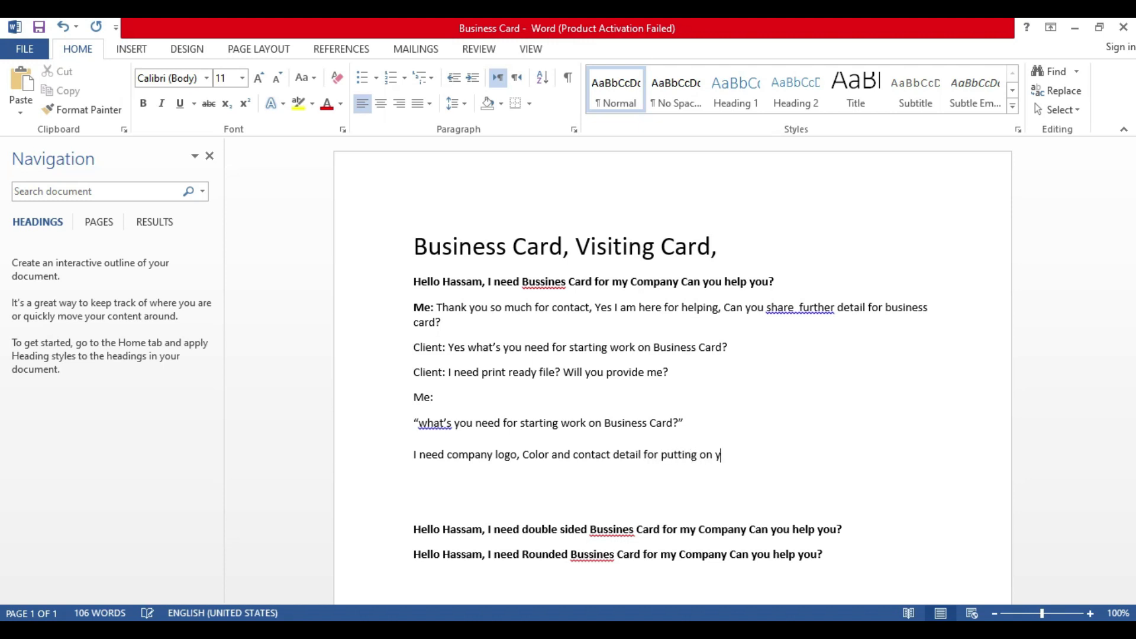
type("our business card.")
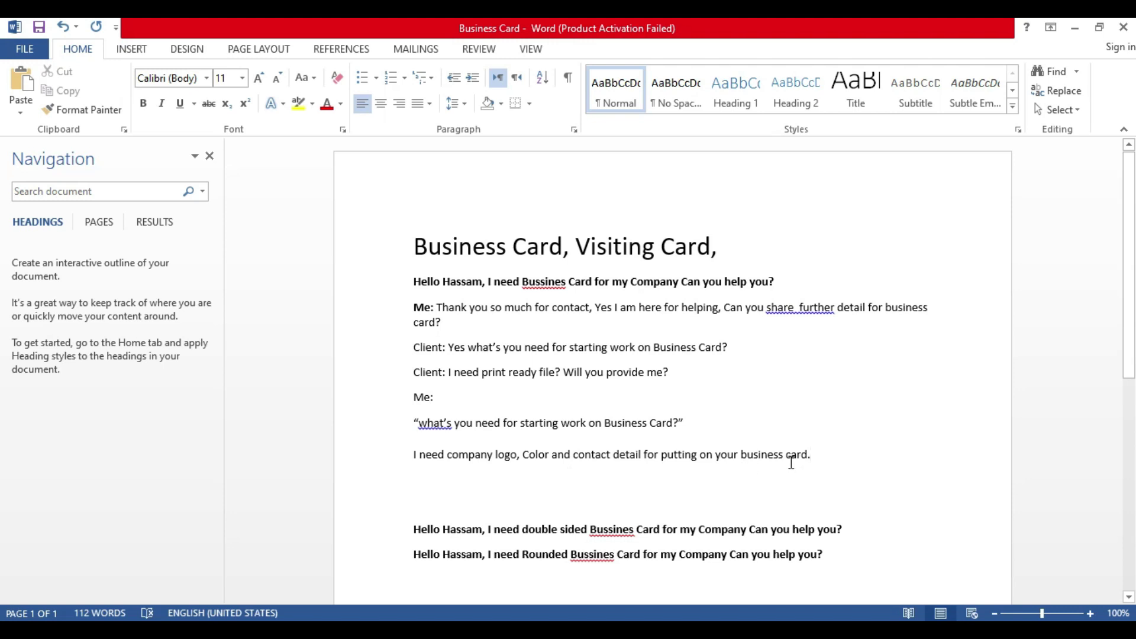
left_click(721, 415)
key("Return")
Step: Type 'Can you provide me/can you send me contact detail?' on the new line
type("Can you provide ")
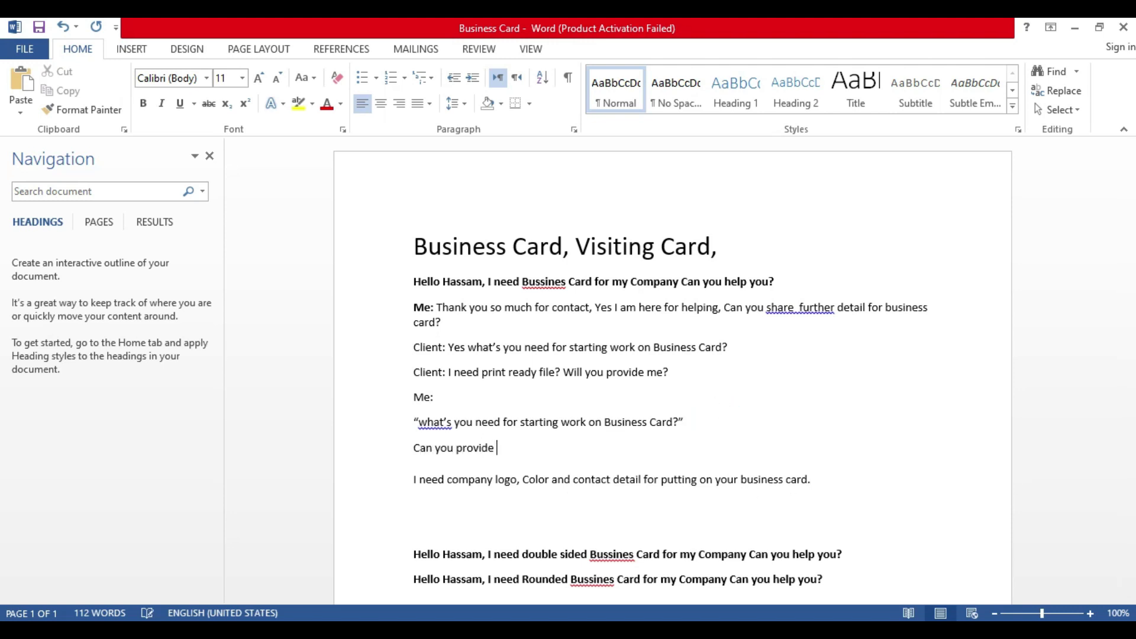
type("me/can you send me contact detail")
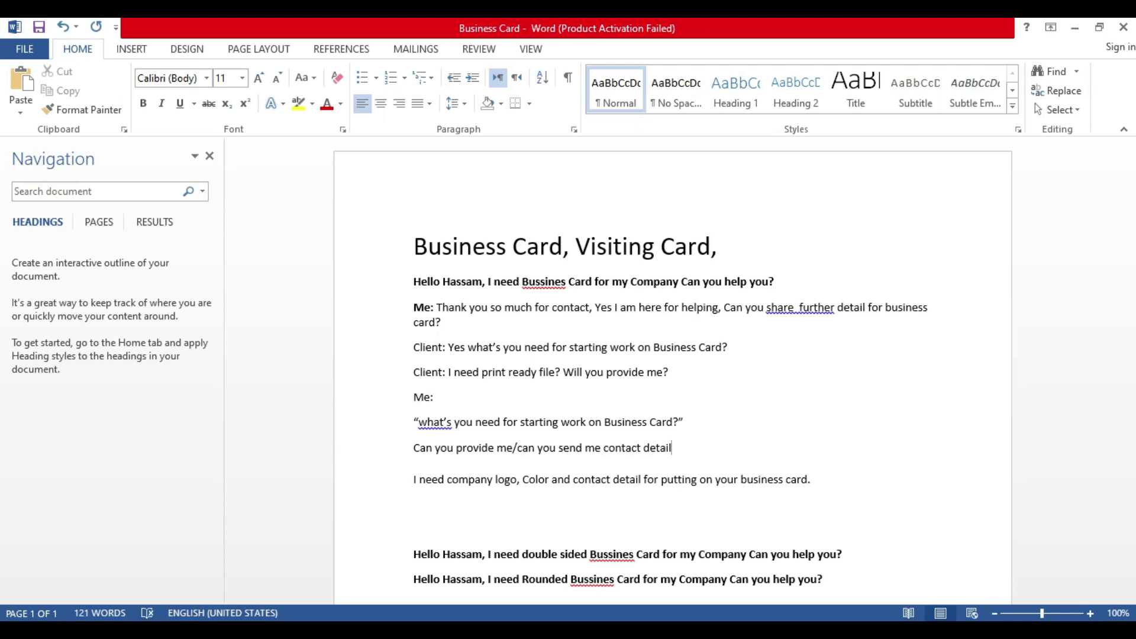
type("?")
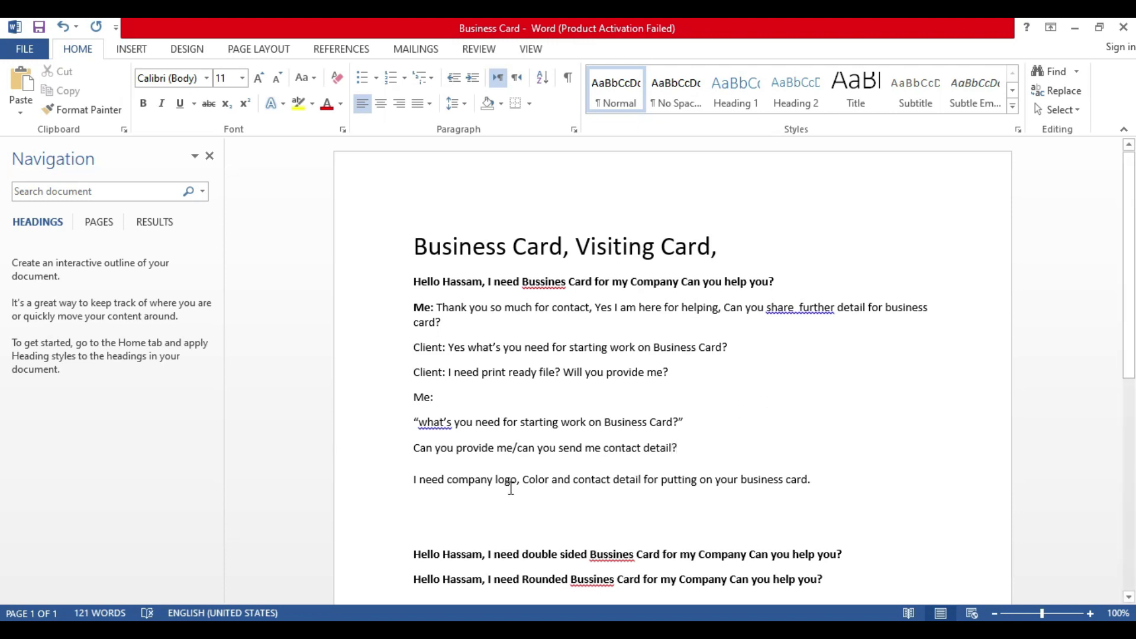
left_click_drag(516, 448, 683, 465)
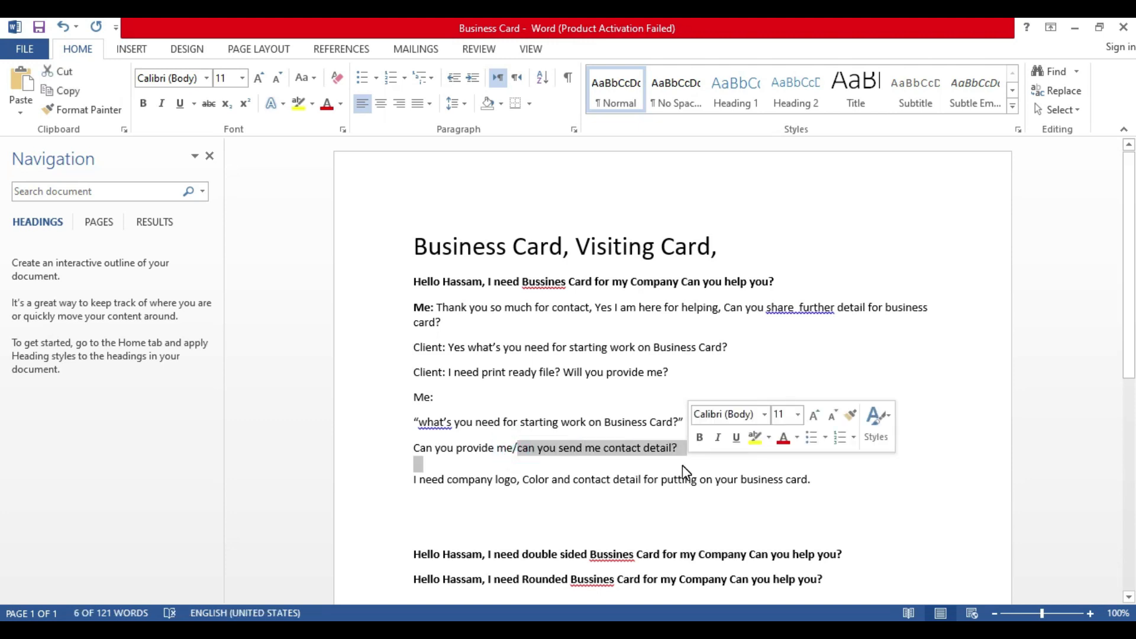
left_click(612, 438)
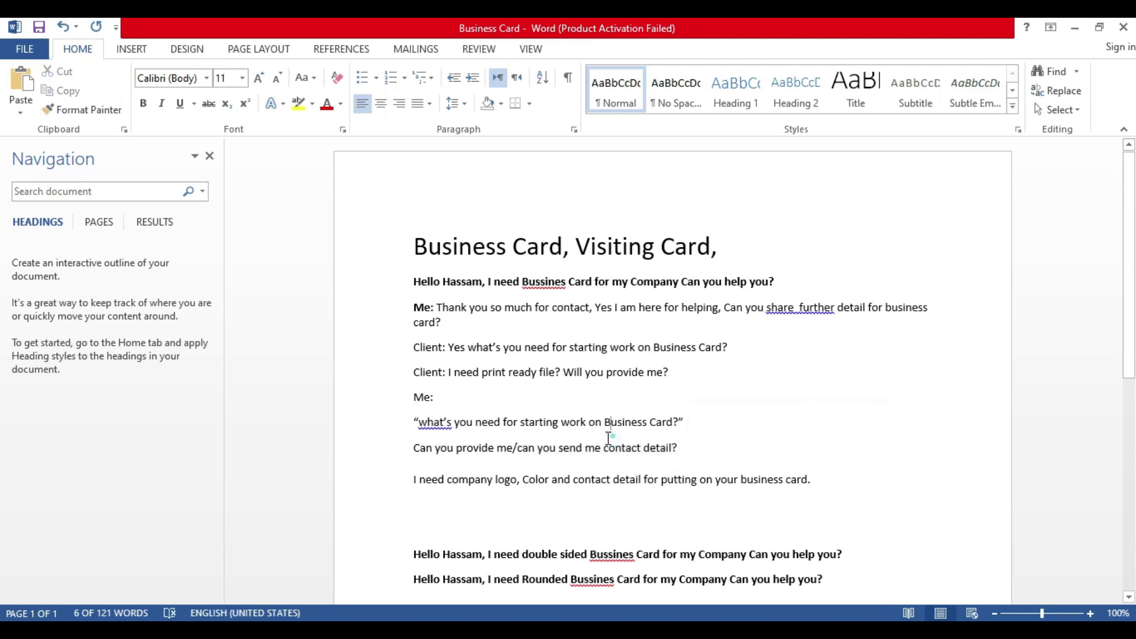
triple_click(608, 450)
left_click(598, 447)
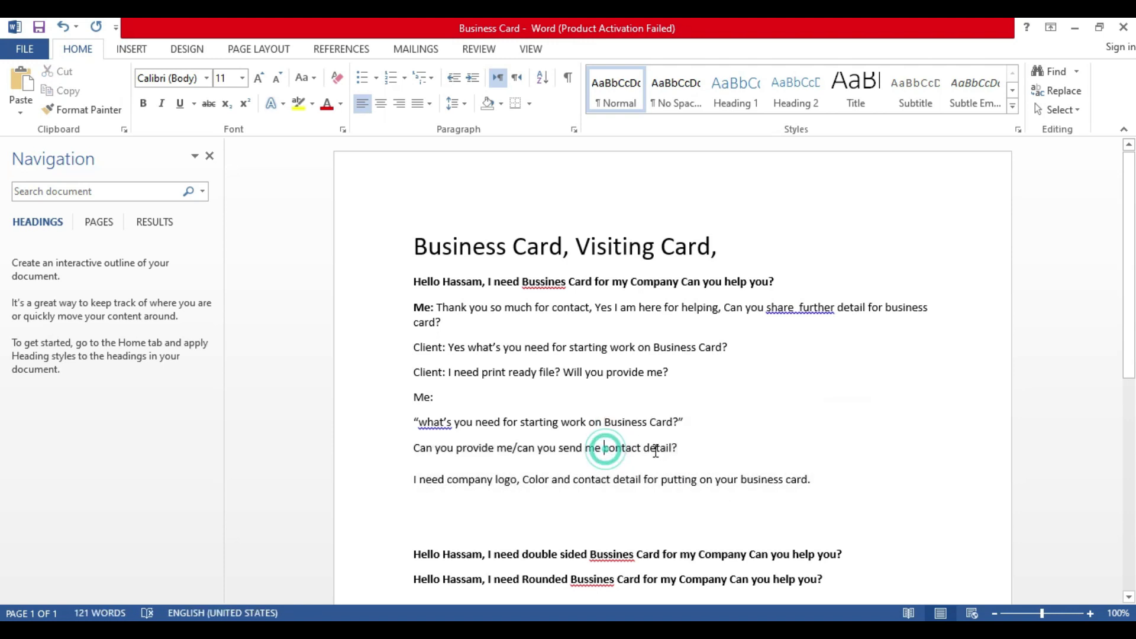
left_click_drag(680, 448, 417, 457)
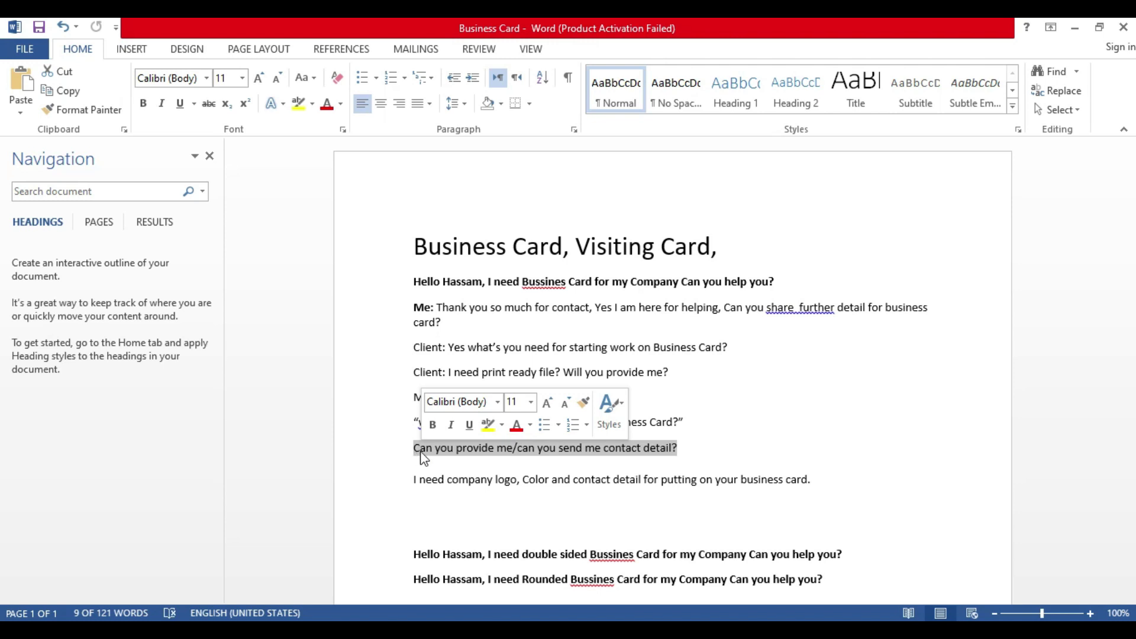
Step: Delete the contact-detail question line and its leftover empty line
left_click(418, 463)
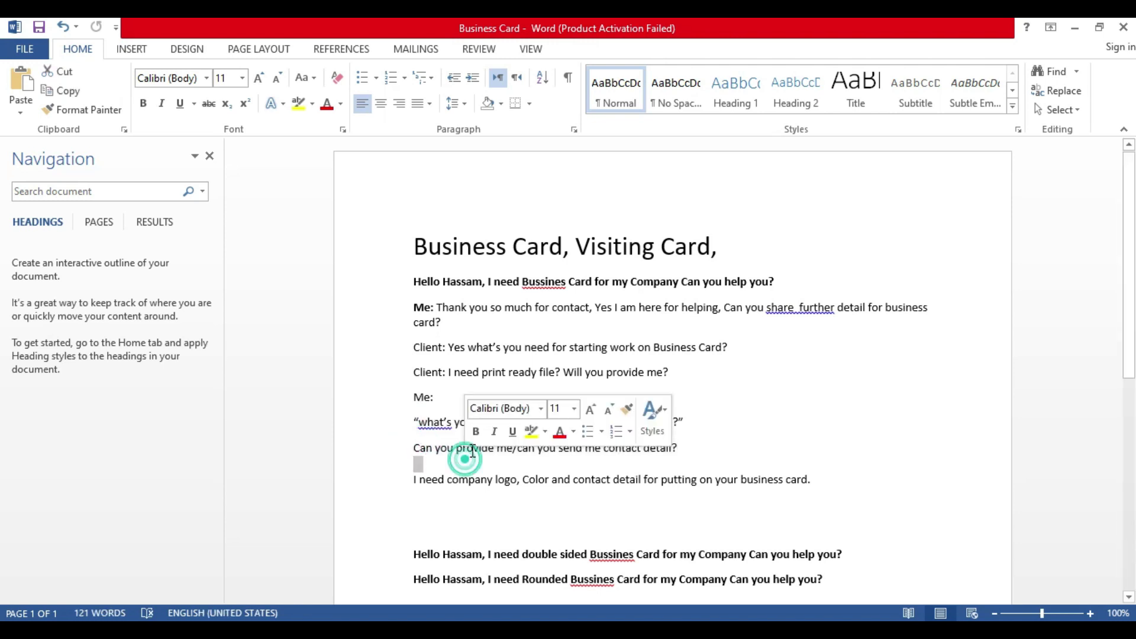
triple_click(471, 451)
left_click(472, 454)
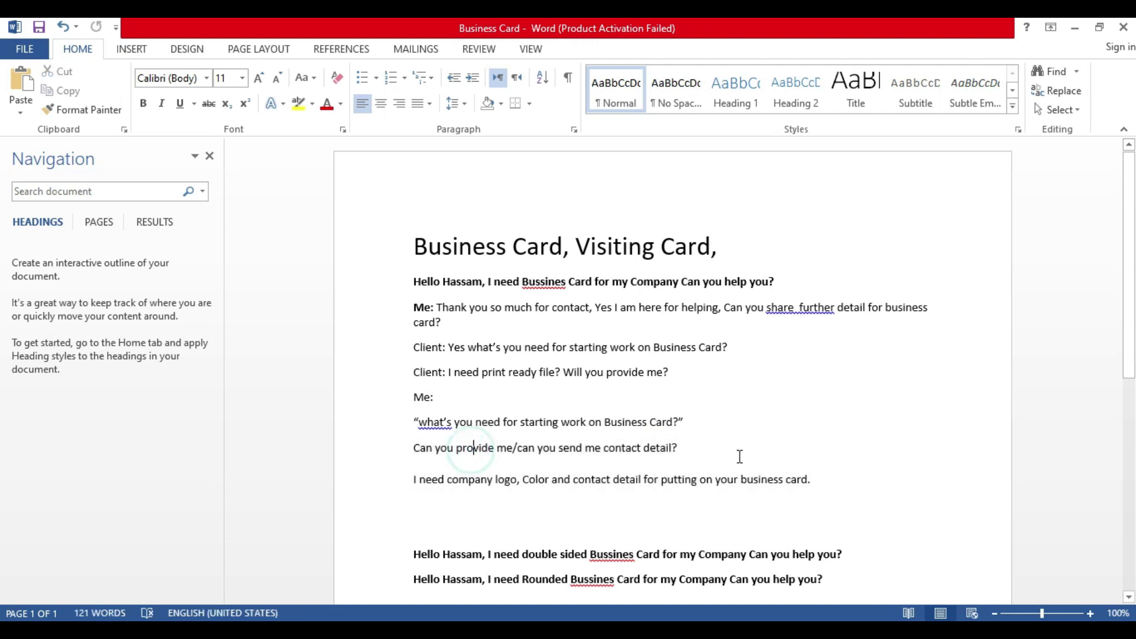
left_click(406, 451)
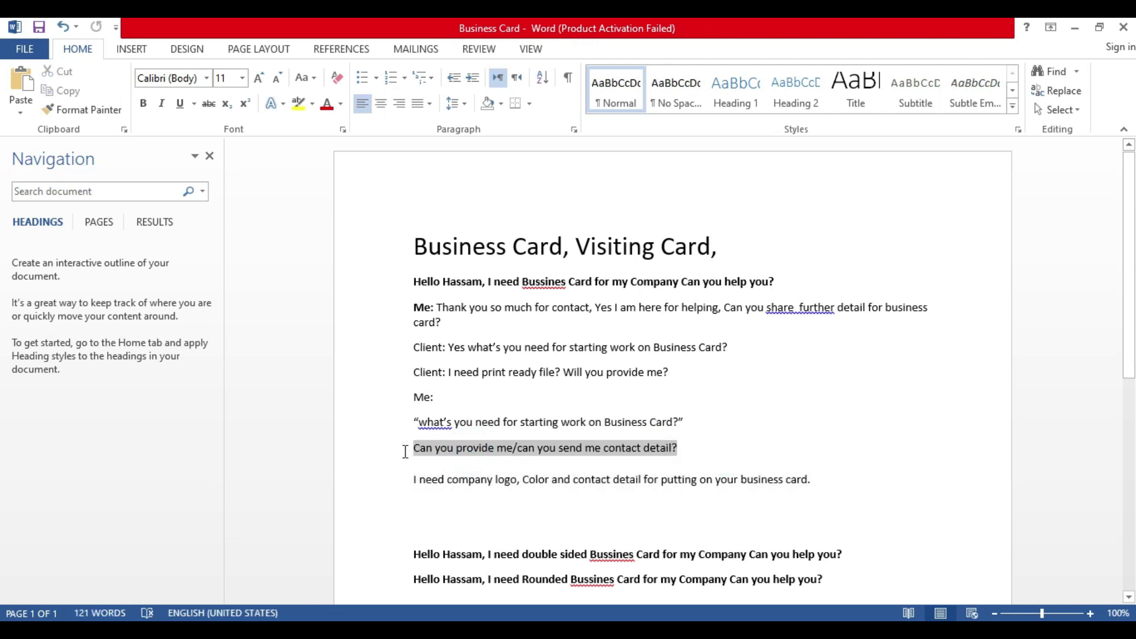
key("Delete")
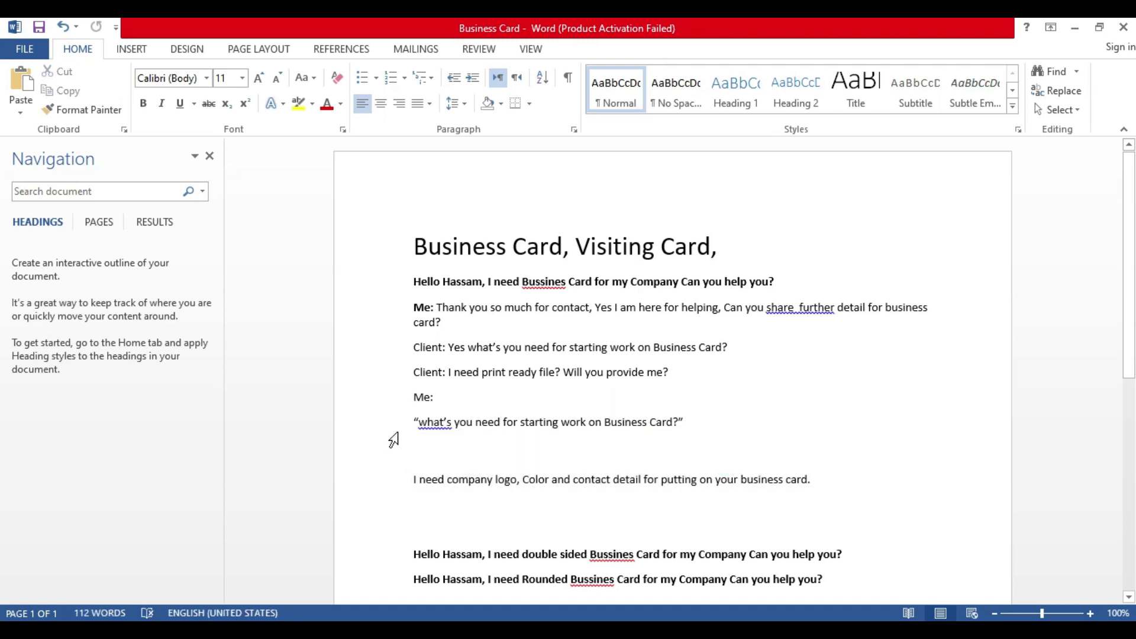
key("BackSpace")
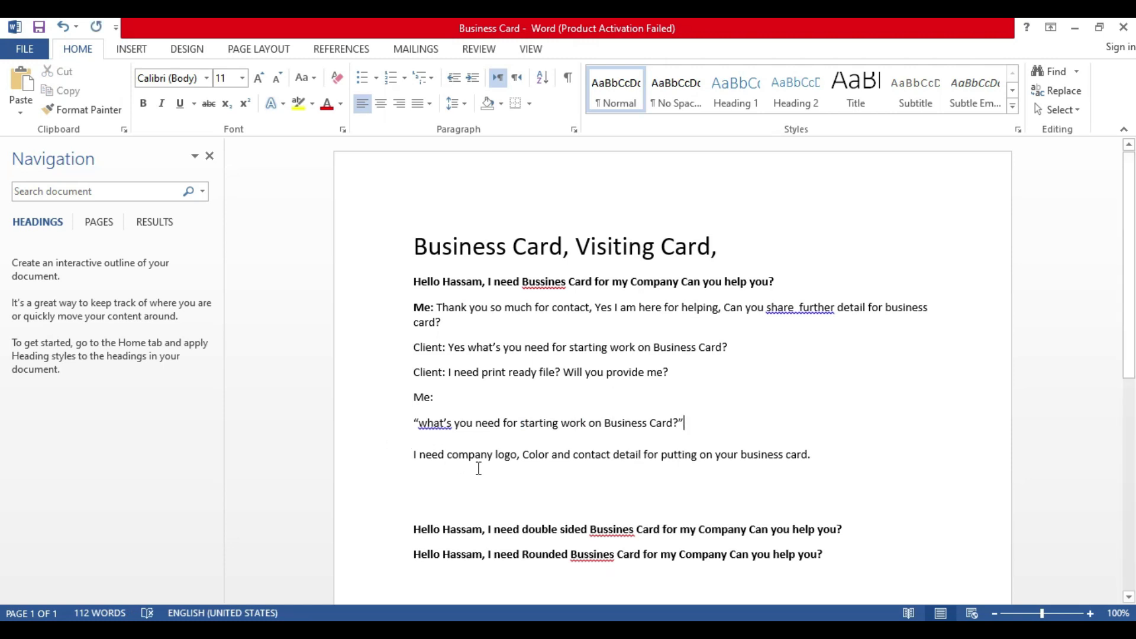
left_click(825, 461)
Step: Add a new Me: line below the business-card reply
key("Down")
key("Return")
left_click(425, 479)
type("Me:")
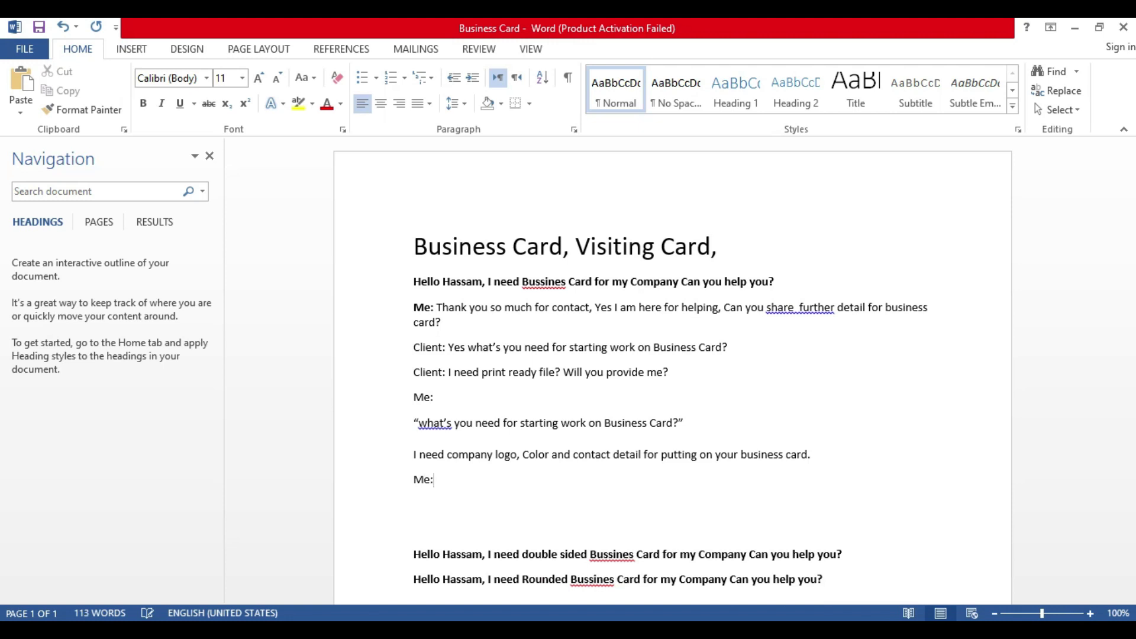
key("Return")
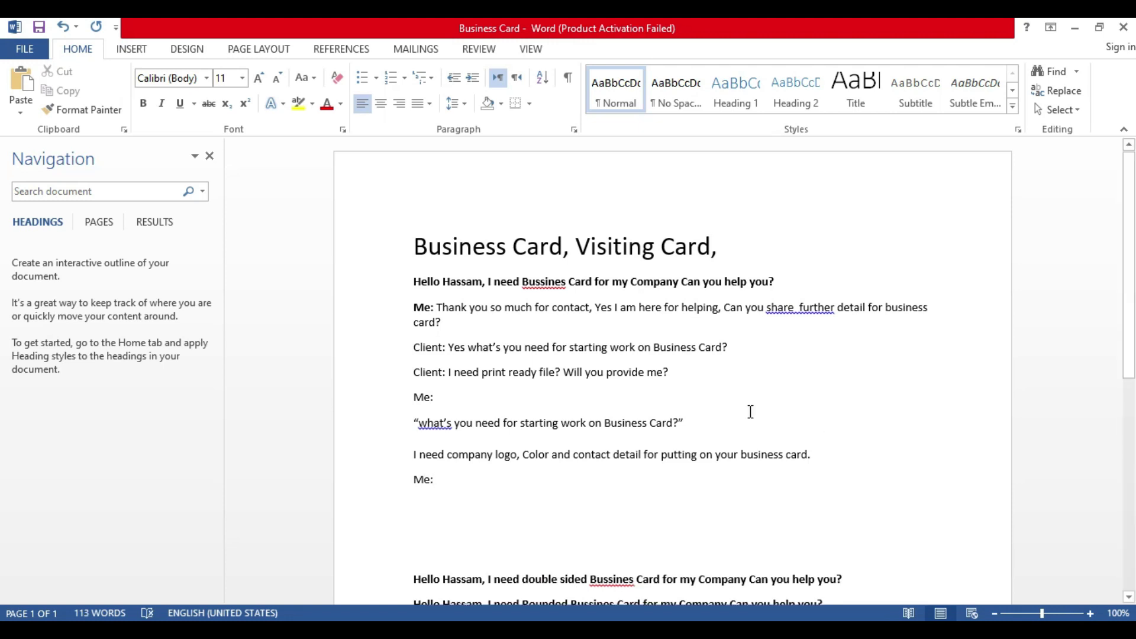
Step: Paste the client's print-ready-file question in quotes on the next line
left_click_drag(685, 372, 448, 373)
key("ctrl+c")
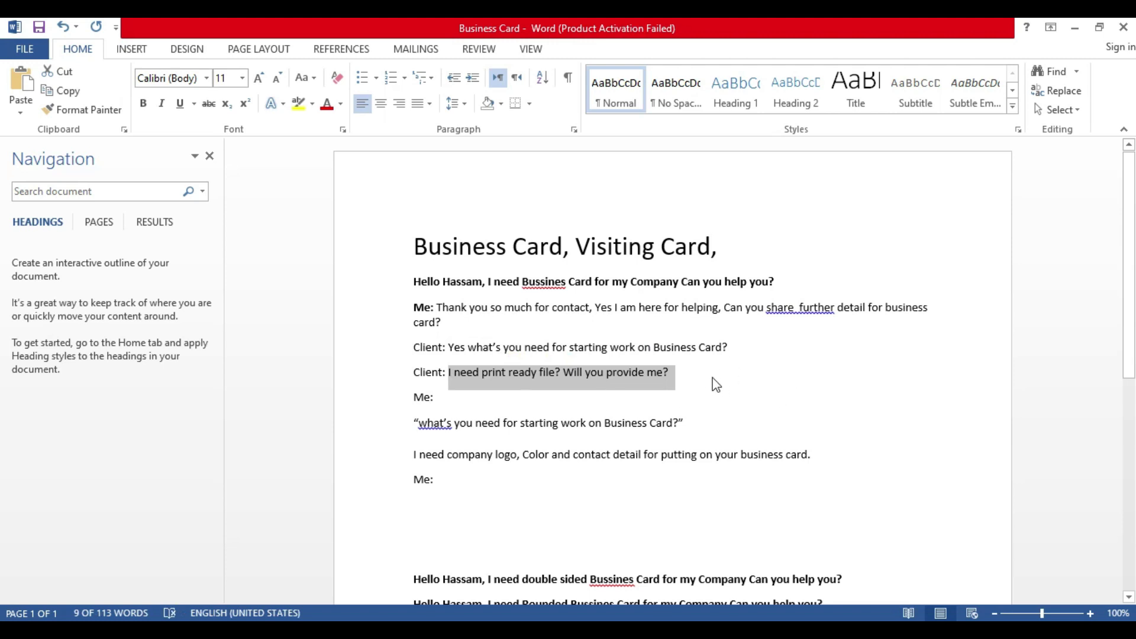
left_click(469, 479)
key("Return")
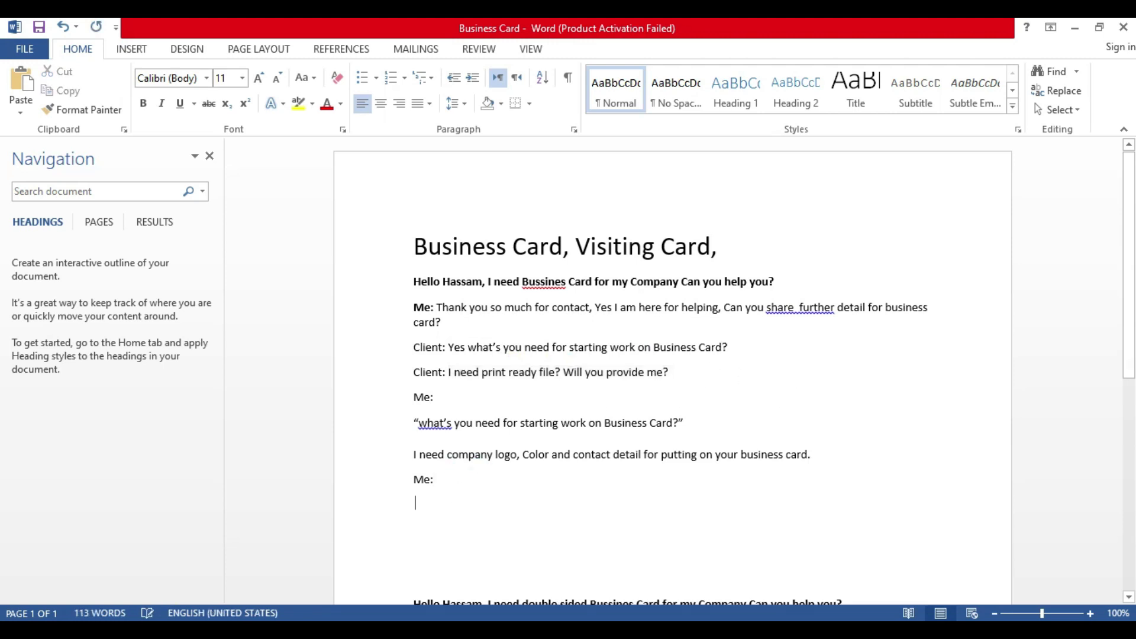
type("\"")
key("Left")
key("ctrl+v")
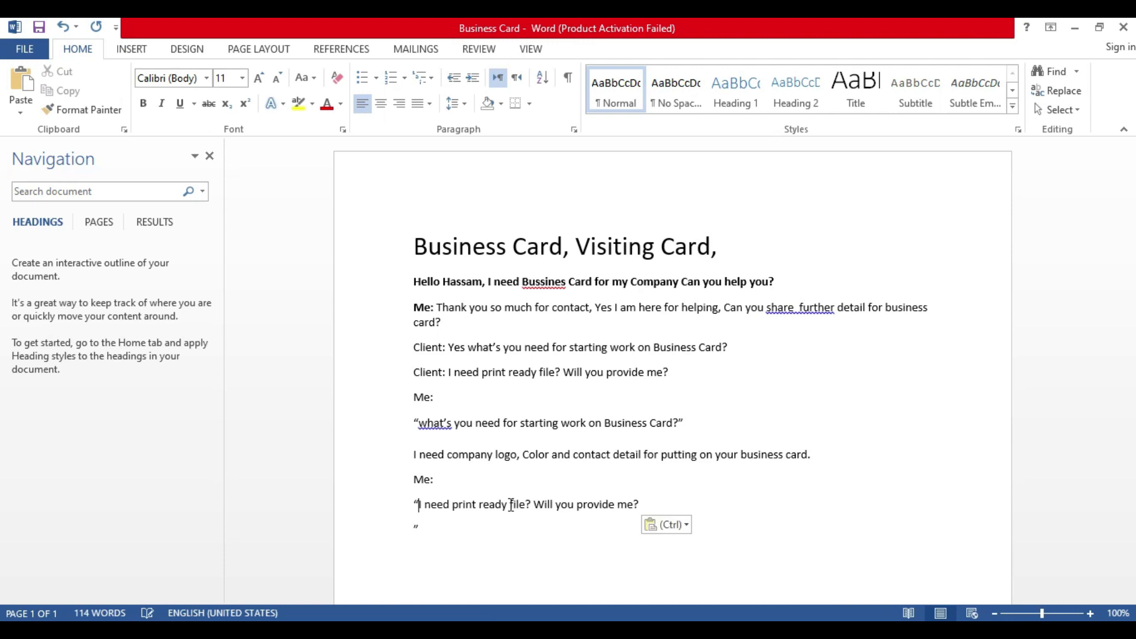
key("Left")
key("BackSpace")
Step: Reply 'Yep, I will provie you print ready file' below the quoted question
key("Return")
type("will provie you print ready file and alos")
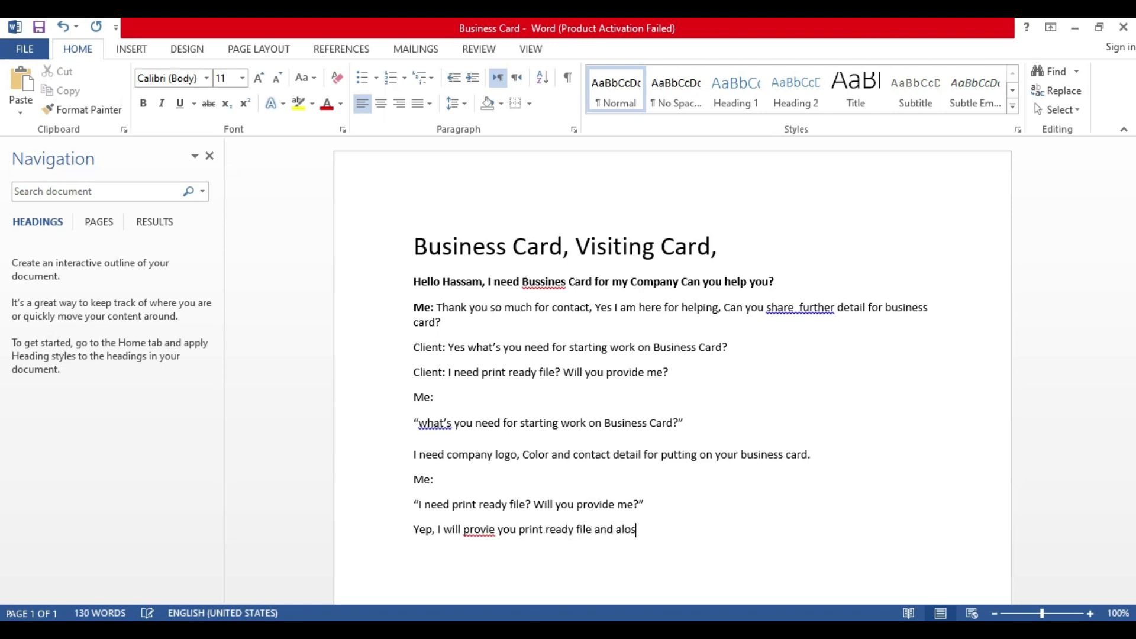
key("BackSpace")
key("BackSpace")
key("BackSpace")
key("BackSpace")
key("BackSpace")
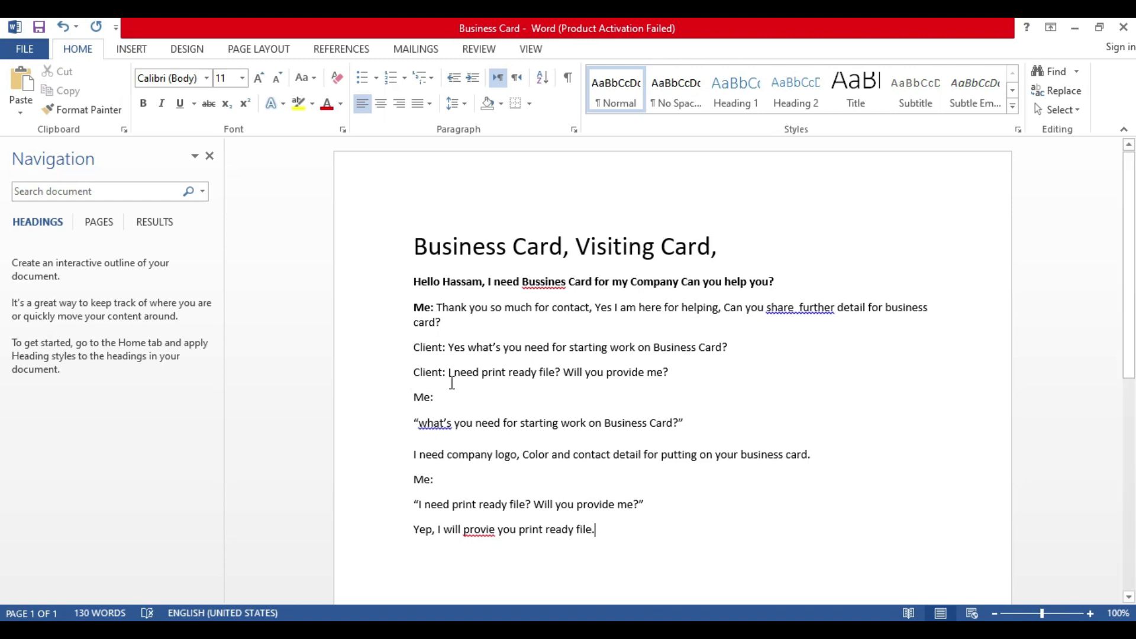
Step: Highlight the lines from 'Client: I need print ready file' to 'Yep, I will…file' in yellow
left_click_drag(680, 375, 417, 376)
key("ctrl+c")
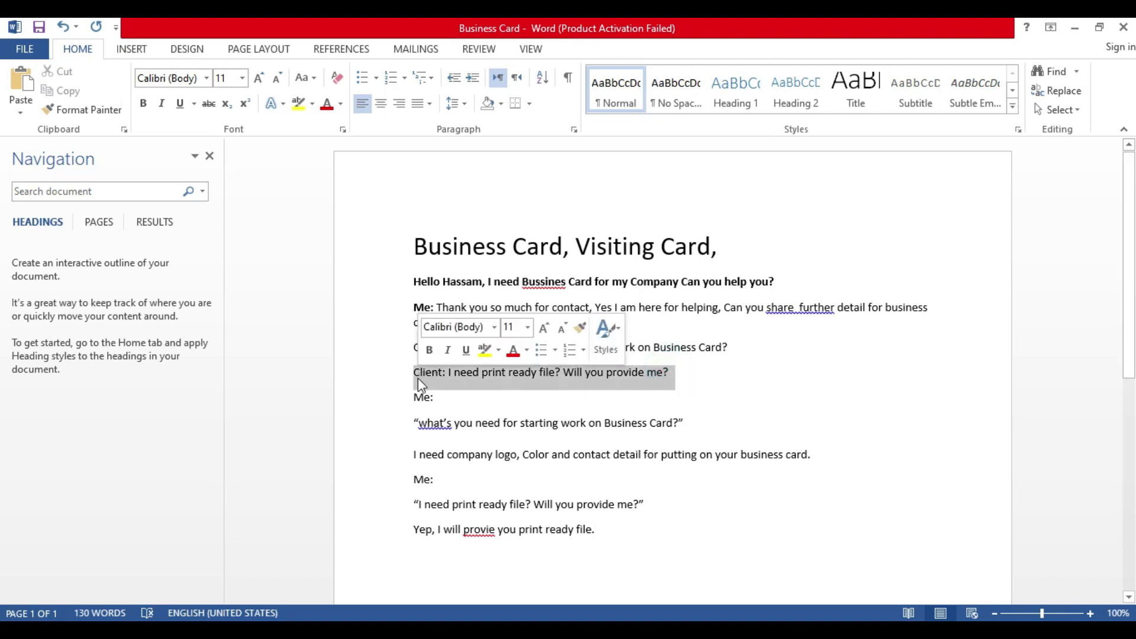
left_click(401, 454)
left_click_drag(608, 540, 412, 374)
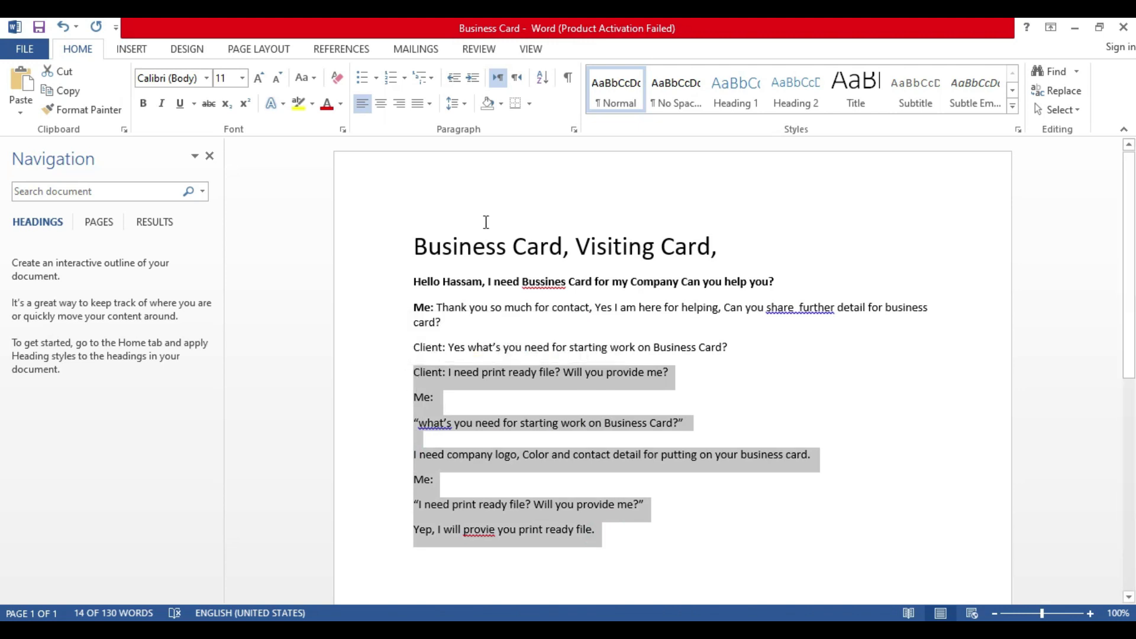
left_click(313, 105)
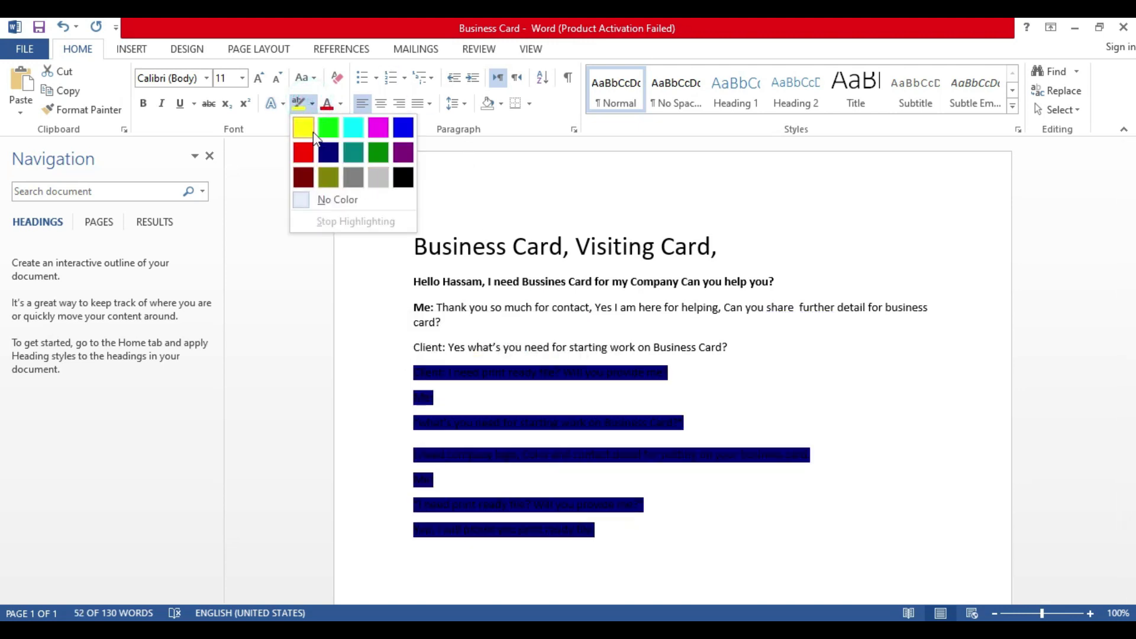
left_click(303, 127)
left_click(658, 493)
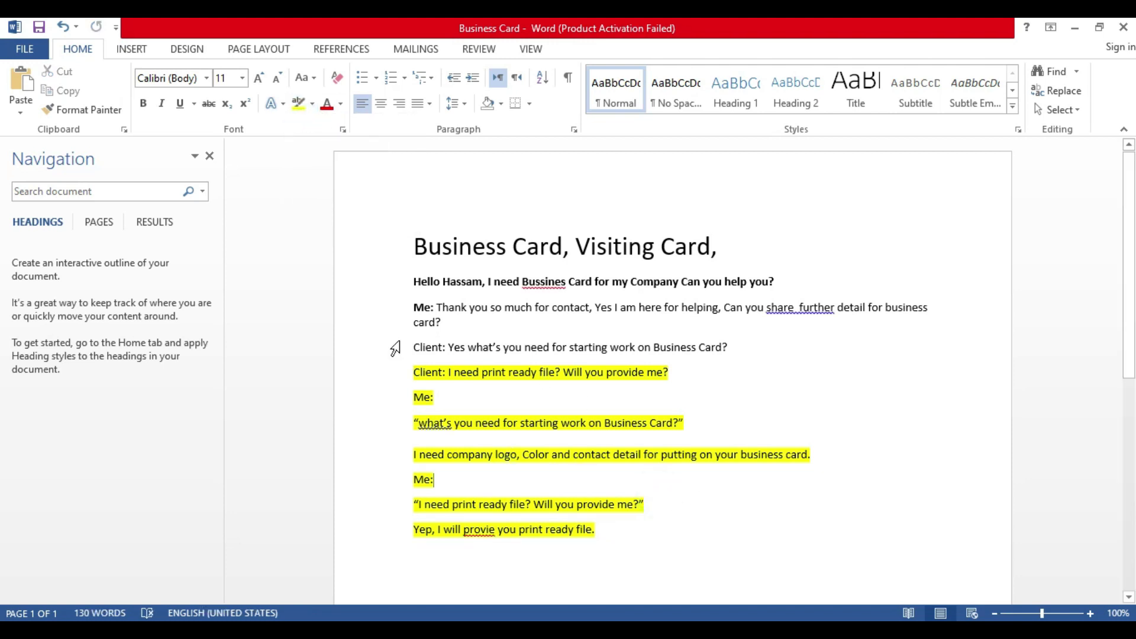
left_click(475, 535)
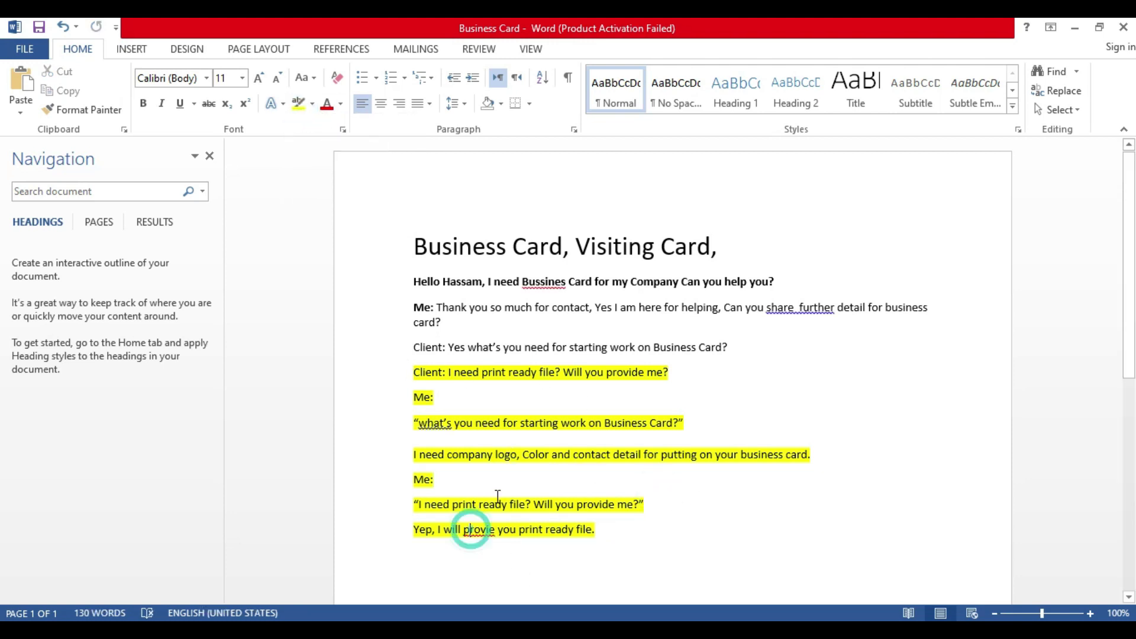
scroll(645, 497, "down", 2)
left_click(635, 460)
Step: Paste the client line below the reply and overwrite it with 'What's format you will provide me?'
key("Return")
key("Return")
key("ctrl+v")
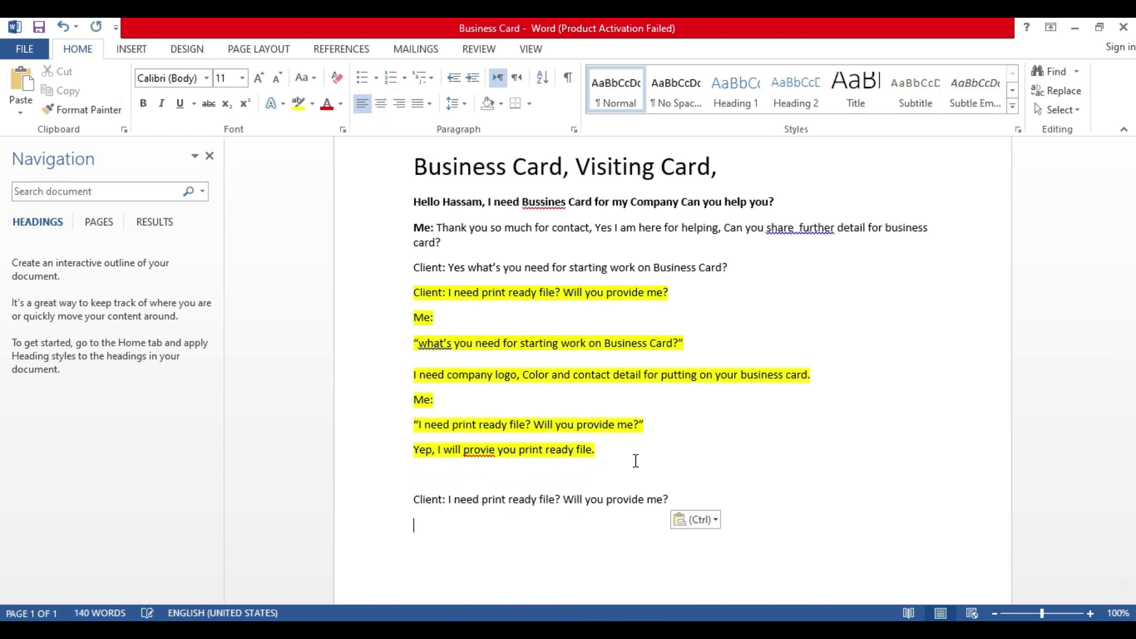
left_click_drag(669, 499, 451, 504)
type("W")
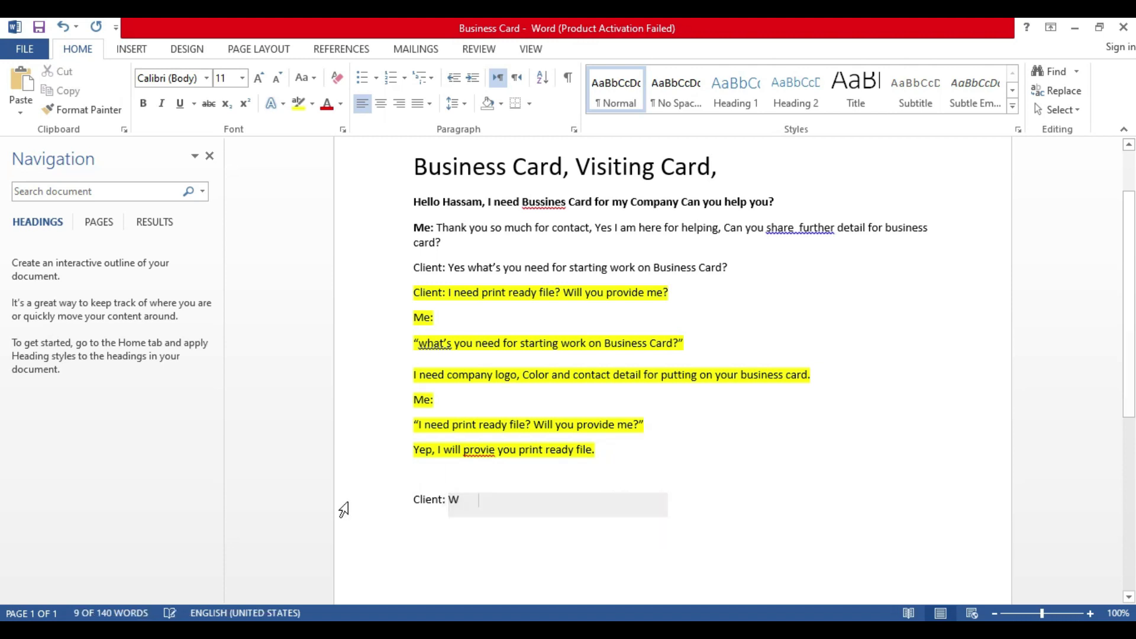
type("hat's format you wi")
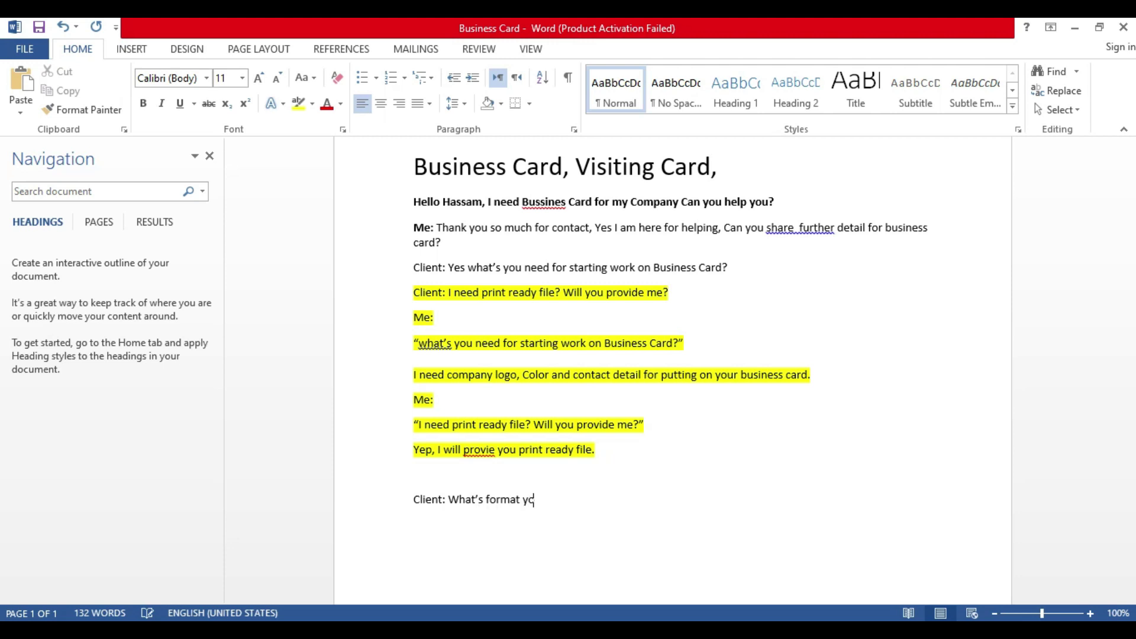
type("ll provide me?")
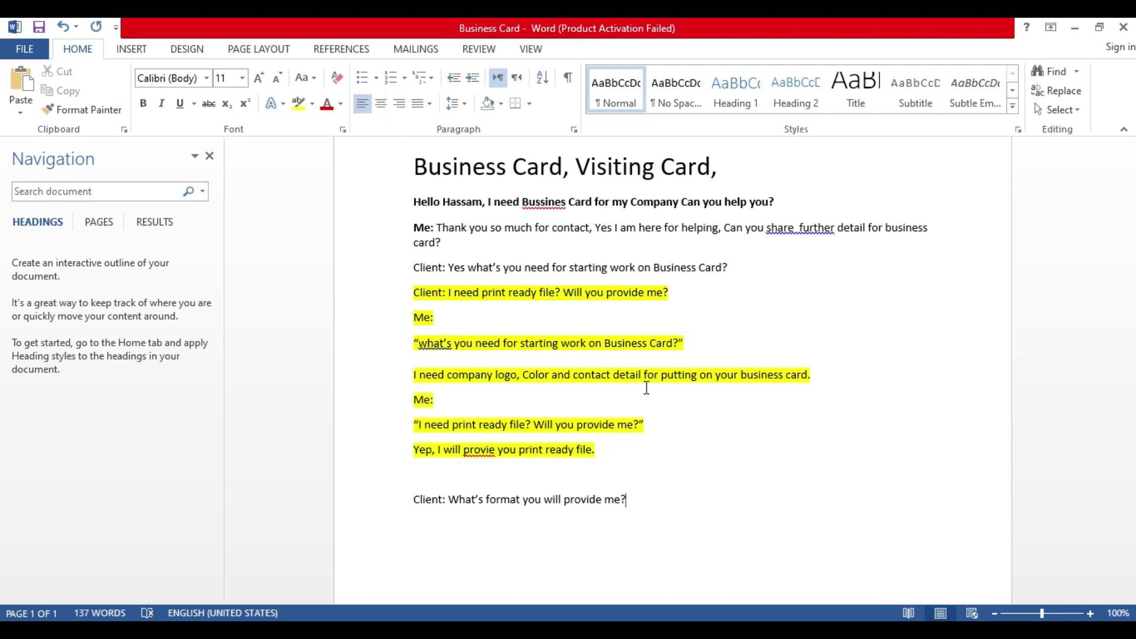
Step: Add the Me reply 'I will provide all formats that you need' on a new line
left_click(599, 451)
left_click(648, 506)
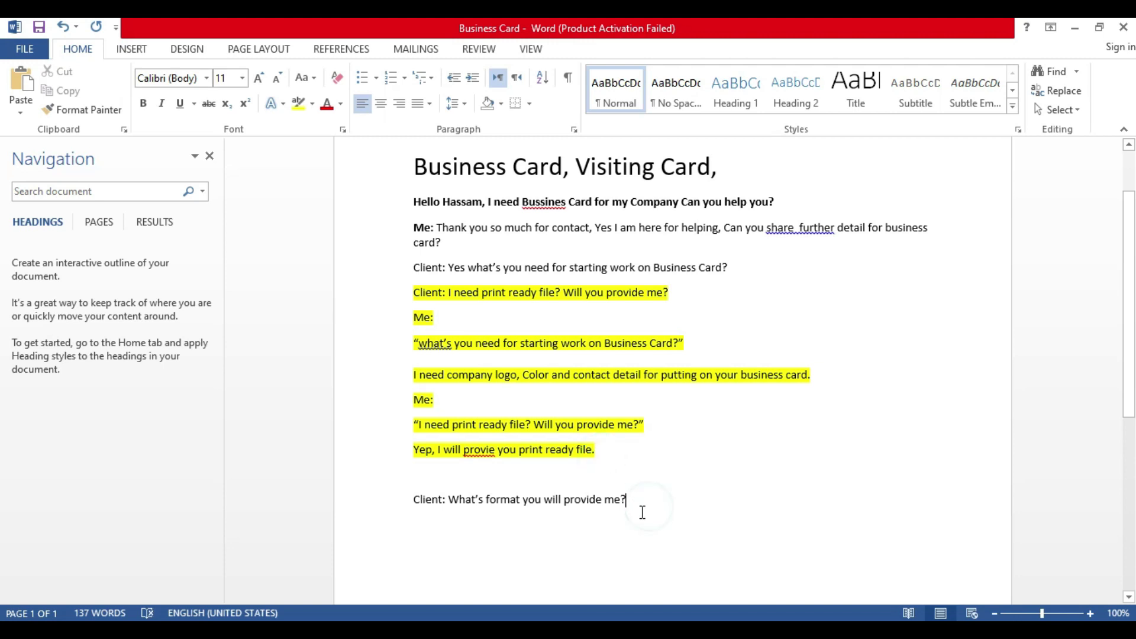
key("Return")
type("Me")
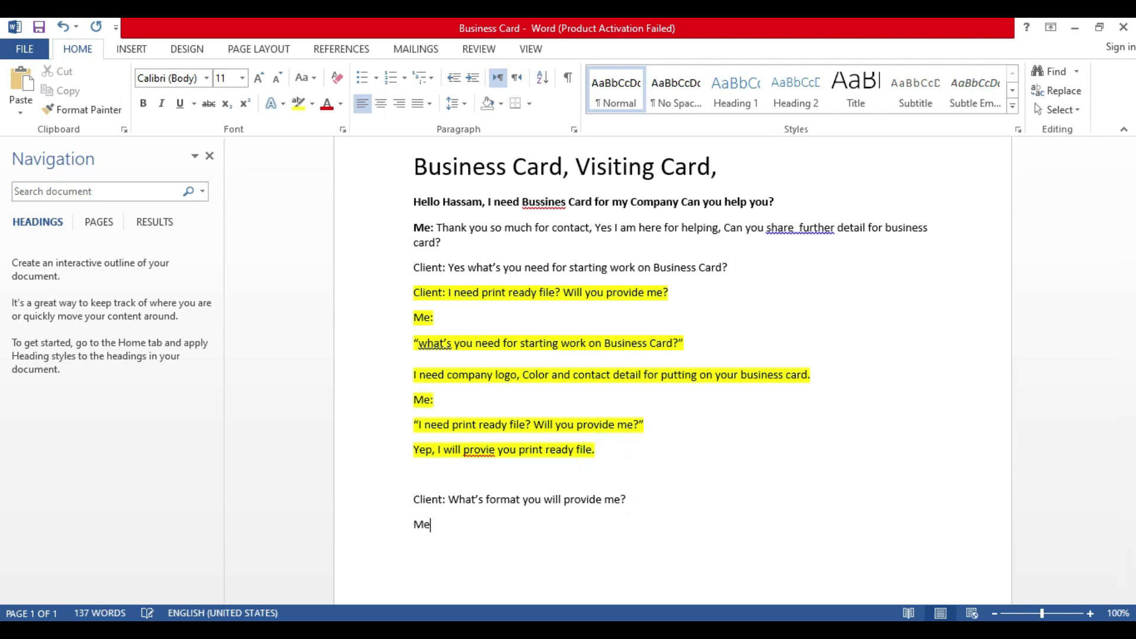
type(": I will provide all formats that ")
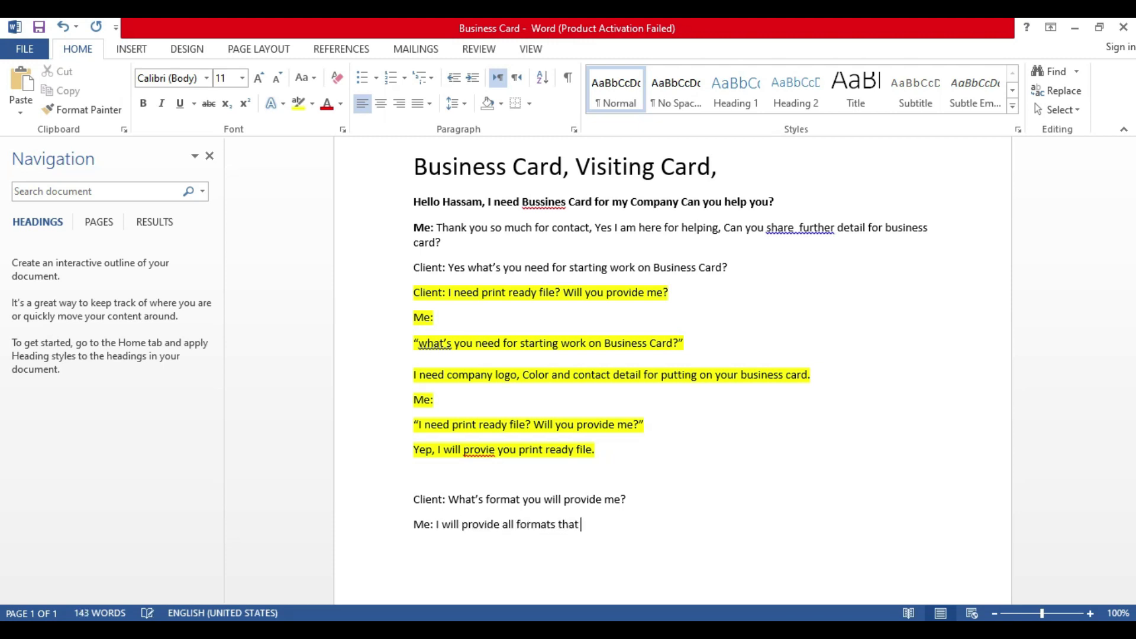
type("you need. But fi you")
key("BackSpace")
key("BackSpace")
key("BackSpace")
key("BackSpace")
key("BackSpace")
key("BackSpace")
key("BackSpace")
Step: Type the client's answer 'I need just jpg or pdf that's work.'
key("BackSpace")
key("BackSpace")
key("BackSpace")
type("Nad")
key("BackSpace")
key("BackSpace")
key("BackSpace")
key("BackSpace")
type("And if yo")
key("BackSpace")
key("BackSpace")
key("BackSpace")
key("BackSpace")
key("BackSpace")
key("BackSpace")
key("BackSpace")
key("BackSpace")
key("BackSpace")
type("Cleint")
key("BackSpace")
key("BackSpace")
key("BackSpace")
key("BackSpace")
key("BackSpace")
type("lient")
type("I need jusp")
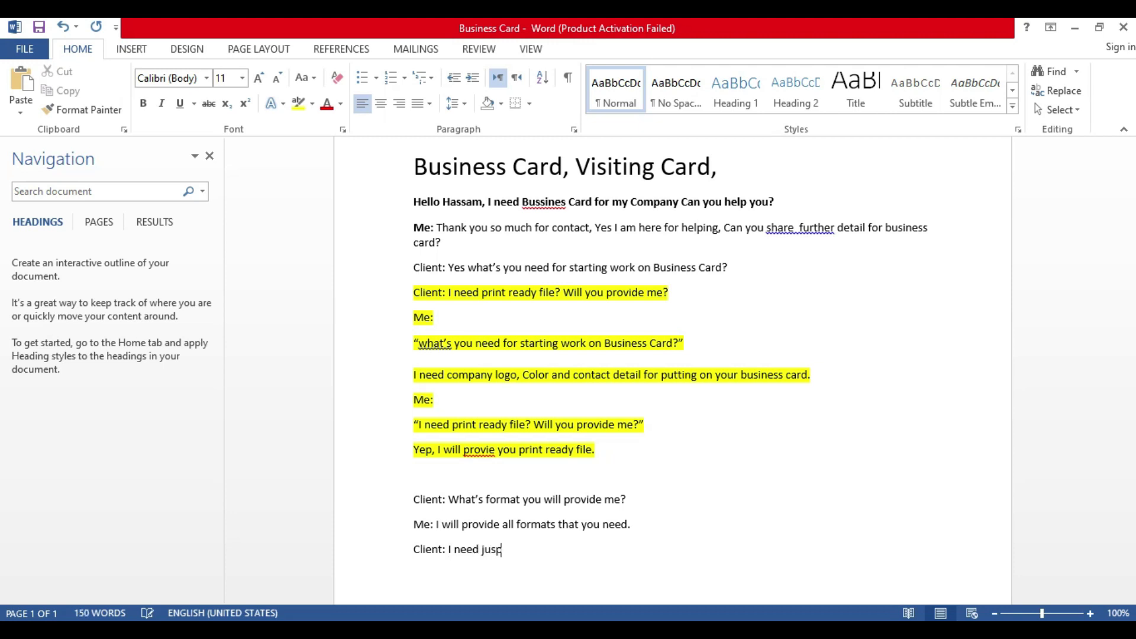
key("BackSpace")
type("t png,")
key("BackSpace")
key("BackSpace")
key("BackSpace")
key("BackSpace")
type("jp")
key("BackSpace")
key("BackSpace")
key("BackSpace")
key("BackSpace")
type("or pdf that's work.Me y")
Step: Add the reply 'Me: yeah sure,I will provide you these format.'
key("BackSpace")
key("BackSpace")
type("Yeah")
key("BackSpace")
key("BackSpace")
key("BackSpace")
type("ey")
key("BackSpace")
type("yea")
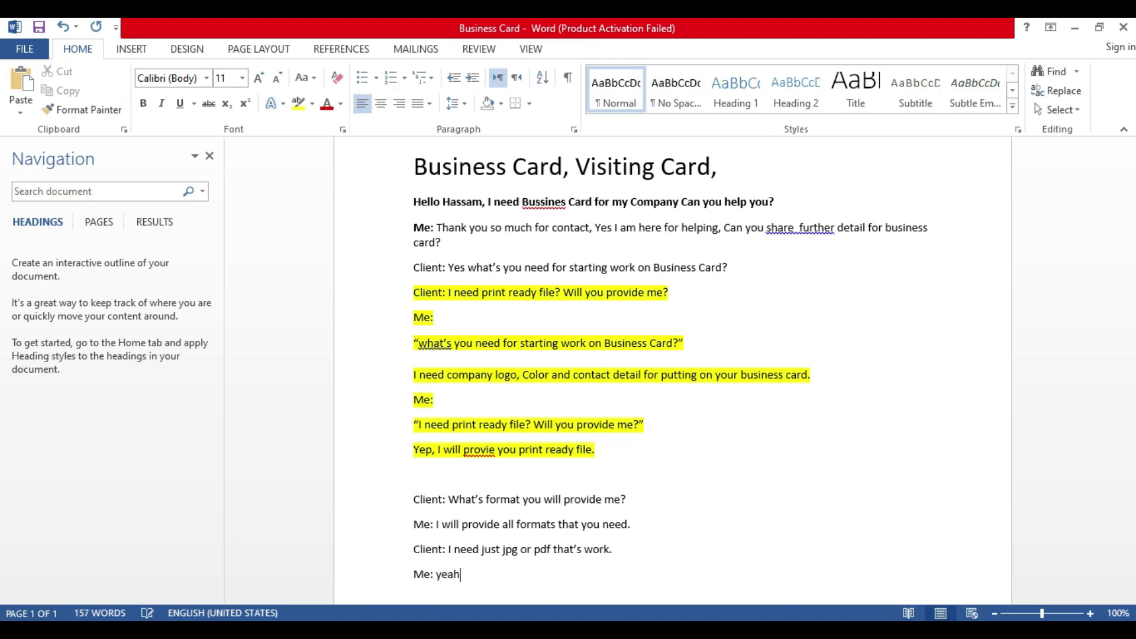
key("BackSpace")
key("BackSpace")
type("ah ")
type("sure")
type(",I will send")
key("BackSpace")
key("BackSpace")
key("BackSpace")
key("BackSpace")
type("provide you these format.s")
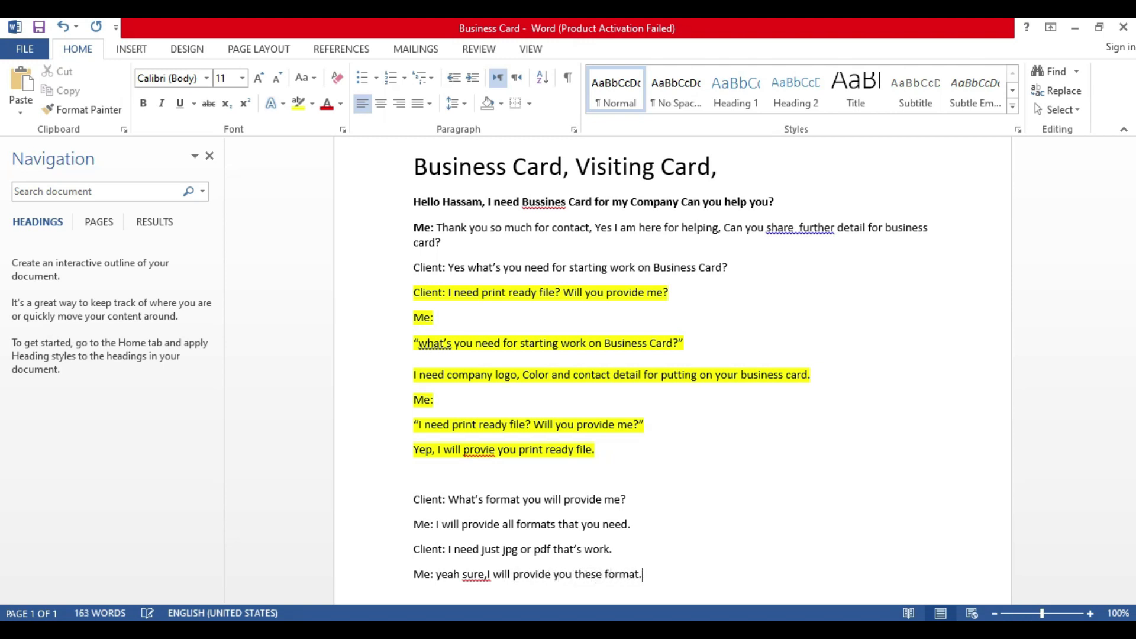
Step: Try yellow and then light grey highlighting on the four file-format lines
scroll(592, 500, "down", 1)
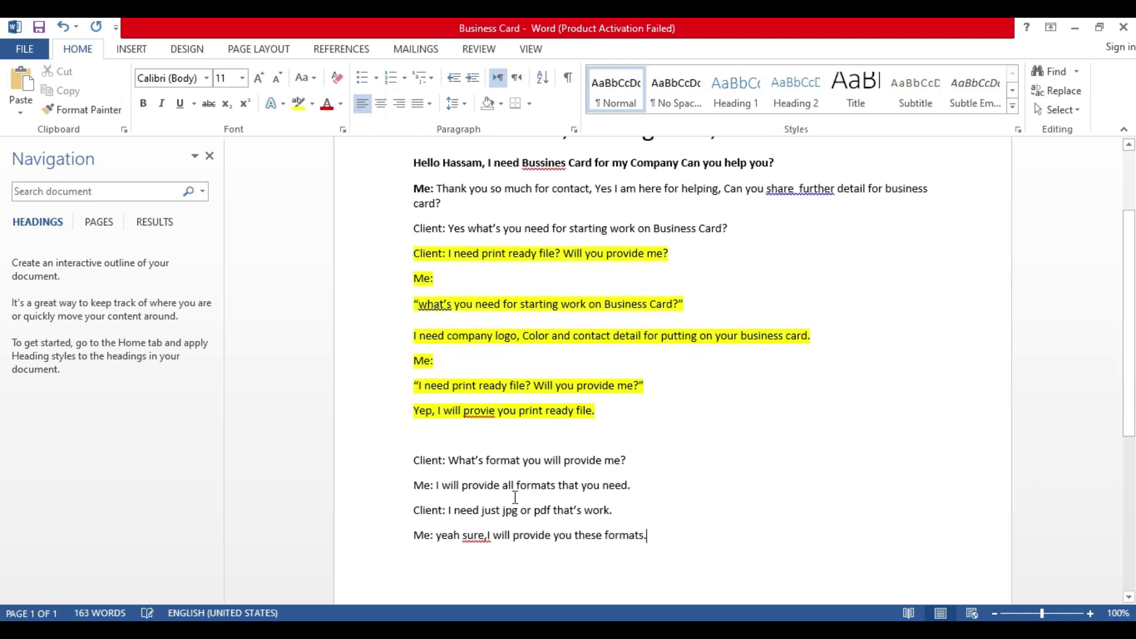
left_click_drag(407, 458, 652, 538)
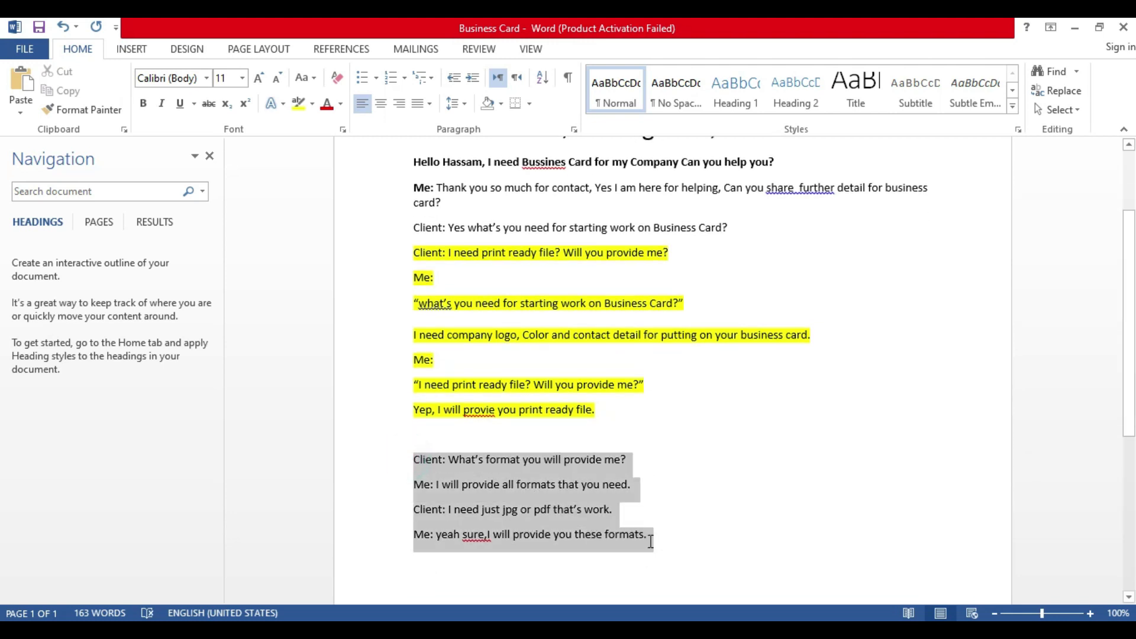
left_click(311, 103)
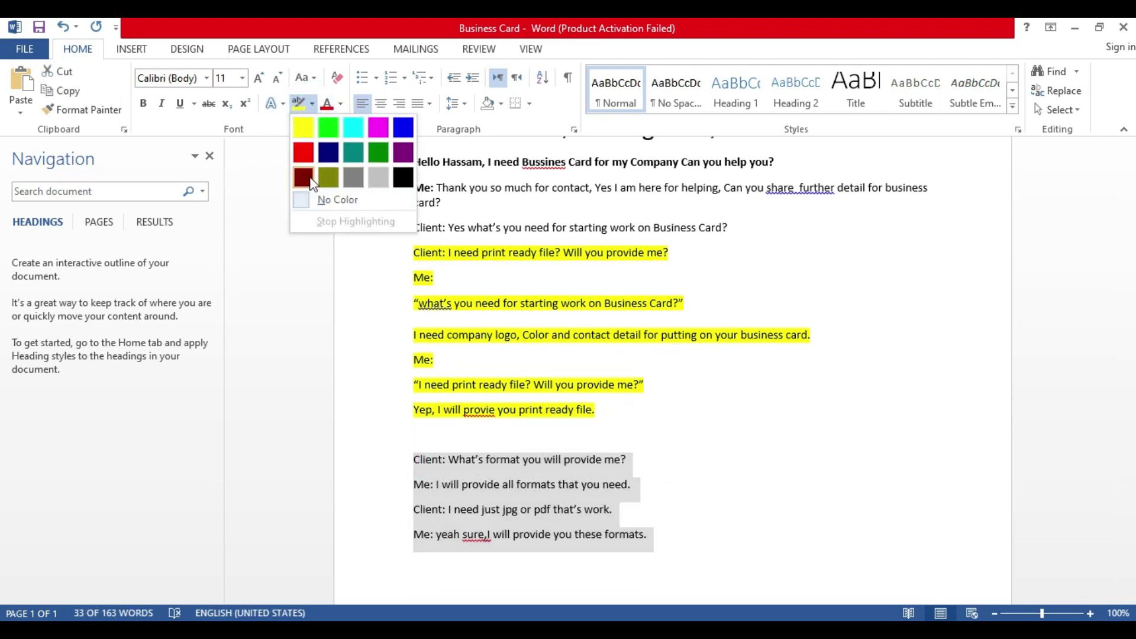
left_click(720, 525)
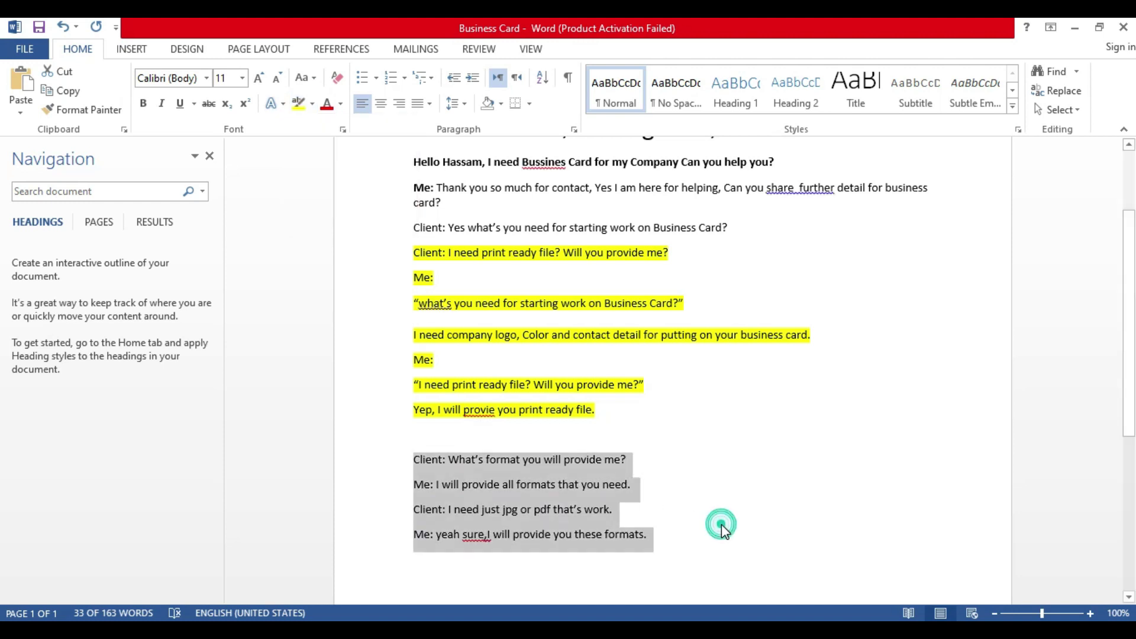
scroll(720, 525, "down", 2)
left_click_drag(663, 457, 424, 366)
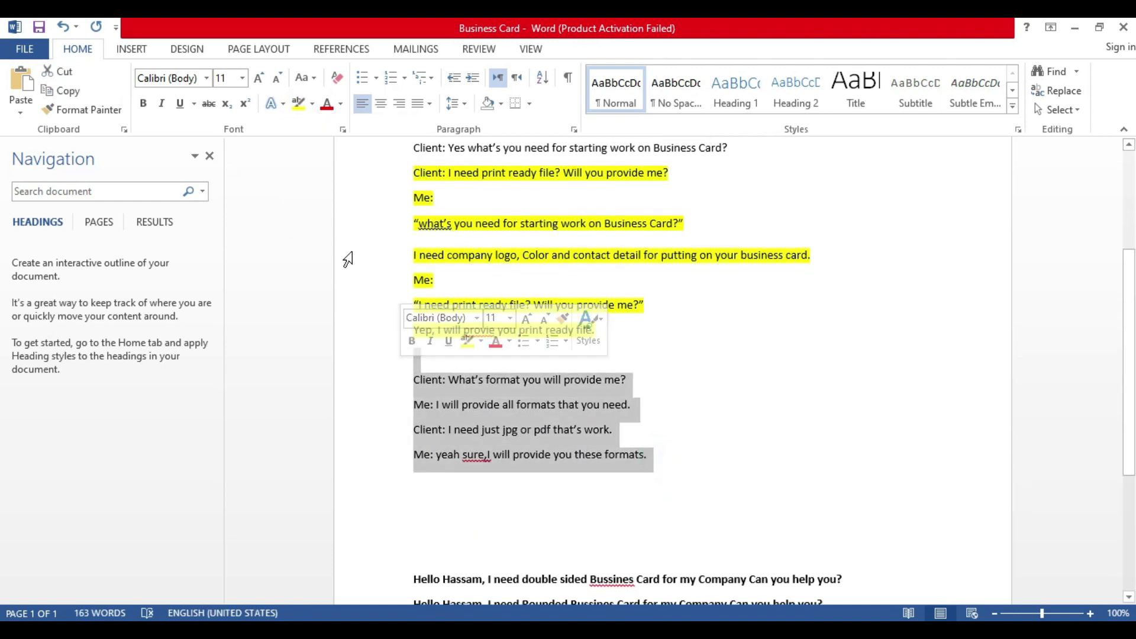
left_click(298, 104)
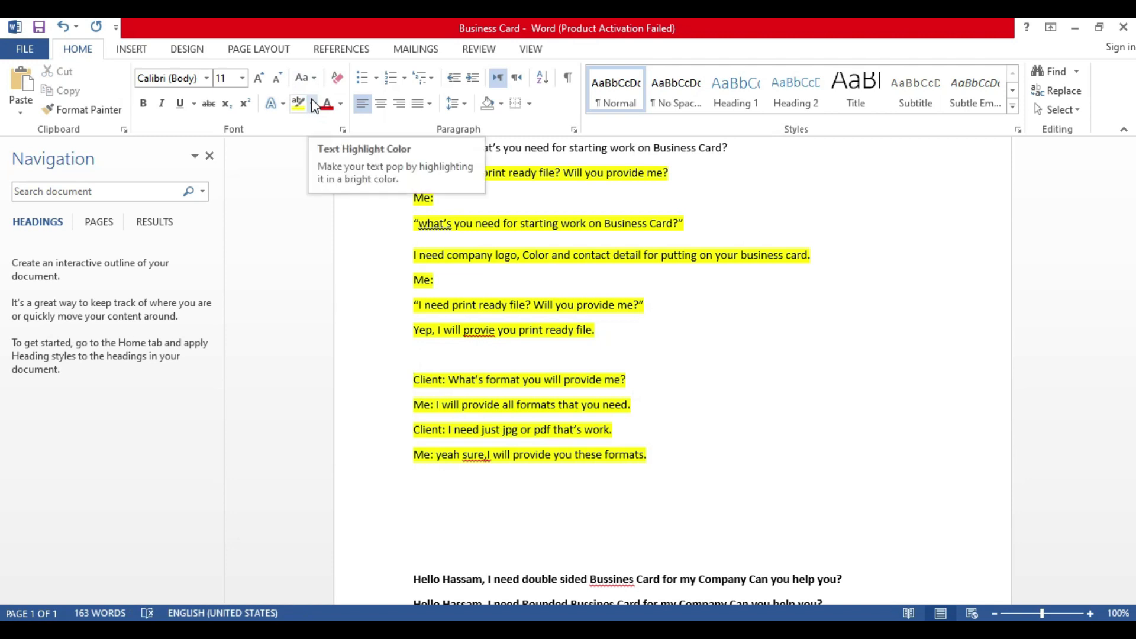
left_click(311, 99)
left_click(378, 177)
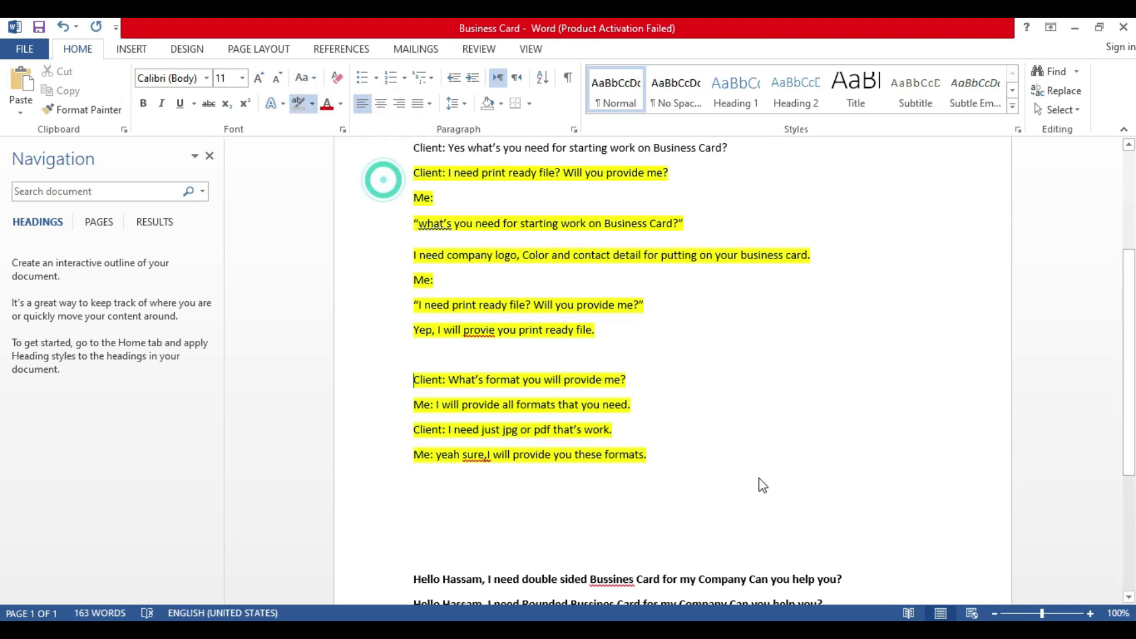
left_click_drag(659, 444, 417, 357)
mouse_move(691, 462)
left_mouse_down()
mouse_move(650, 458)
mouse_move(483, 383)
left_mouse_up()
Step: Highlight all four format lines in red and add an empty line after them
left_click(309, 106)
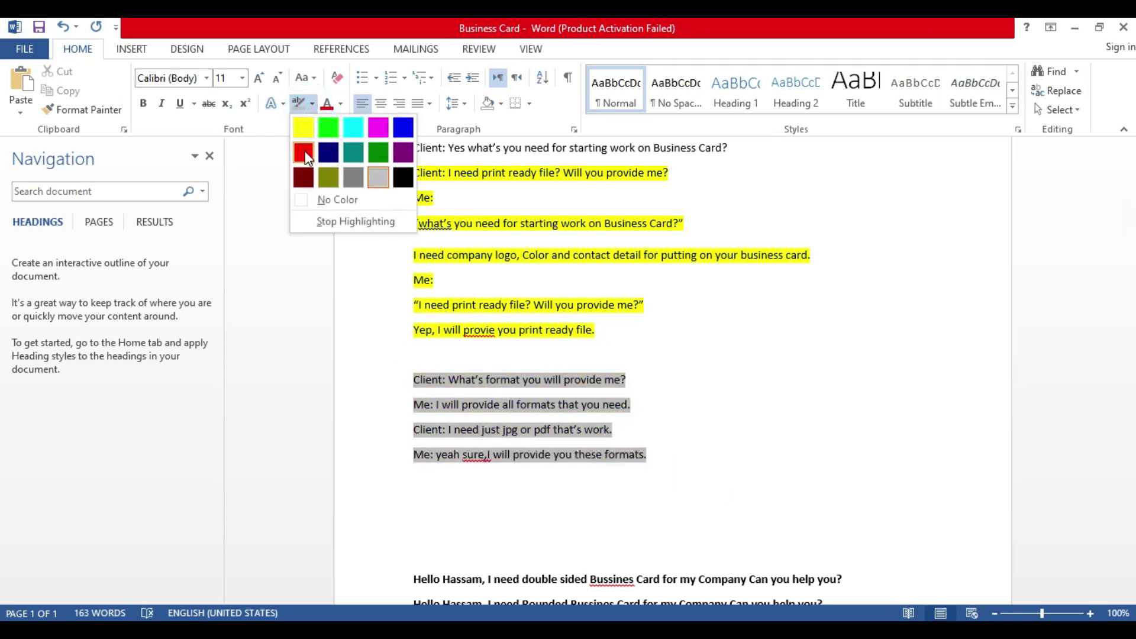
left_click(302, 152)
left_click(731, 477)
triple_click(651, 455)
triple_click(679, 466)
triple_click(666, 460)
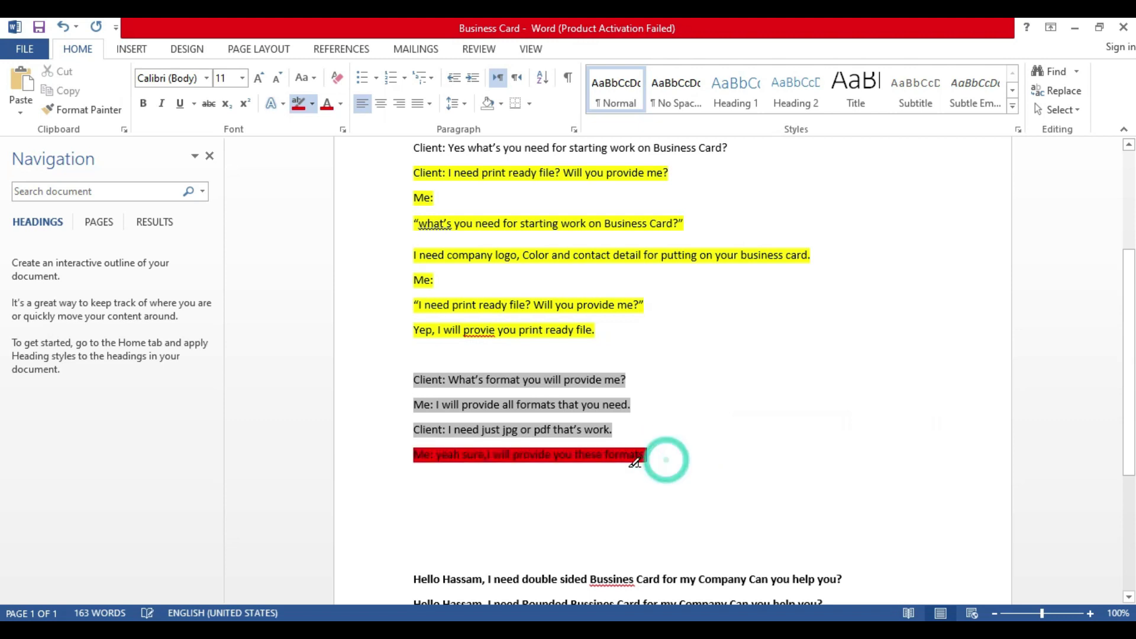
left_click(663, 460)
left_click_drag(672, 451, 415, 379)
left_click(311, 103)
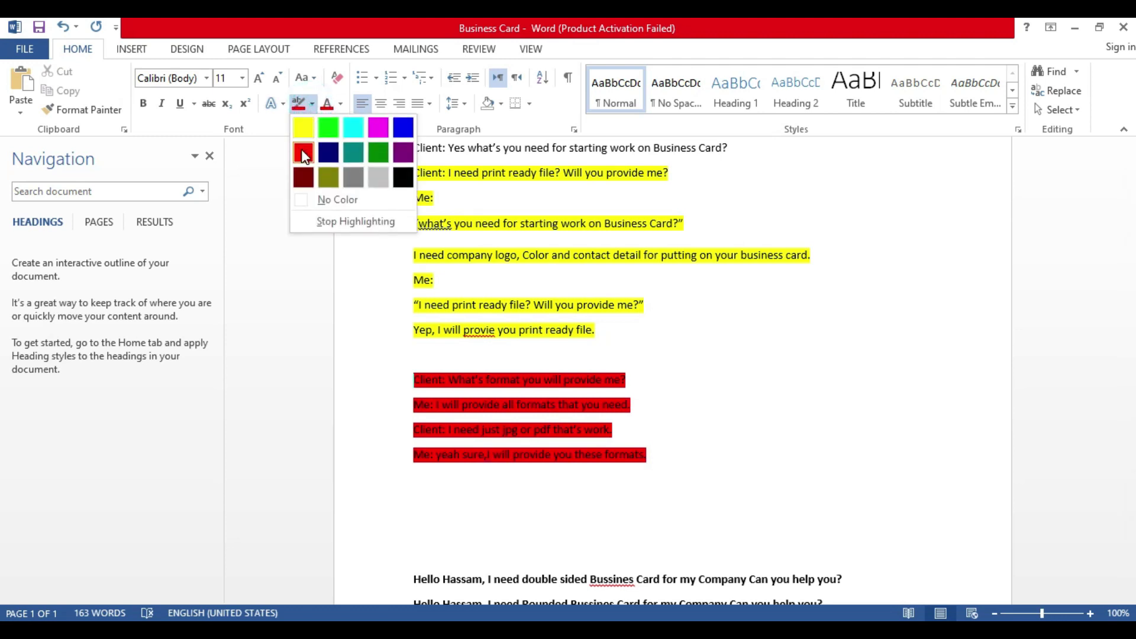
left_click(302, 151)
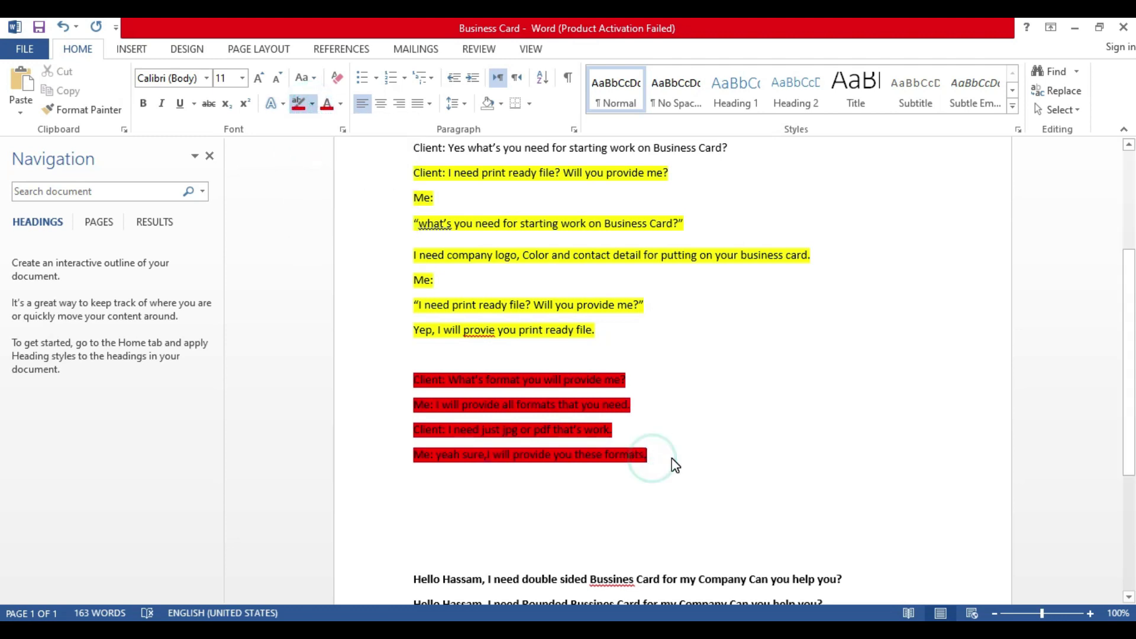
key("Escape")
left_click(687, 457)
key("Return")
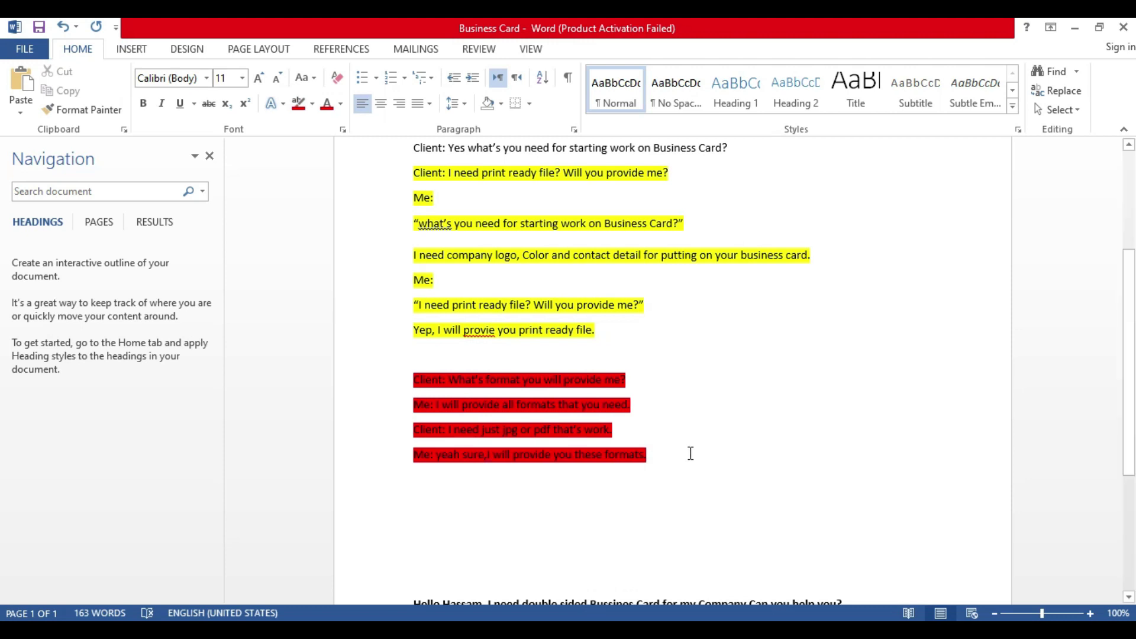
Step: Type the client question 'What's format do you think will work for printing?'
key("Return")
type("Client: What's format do you t")
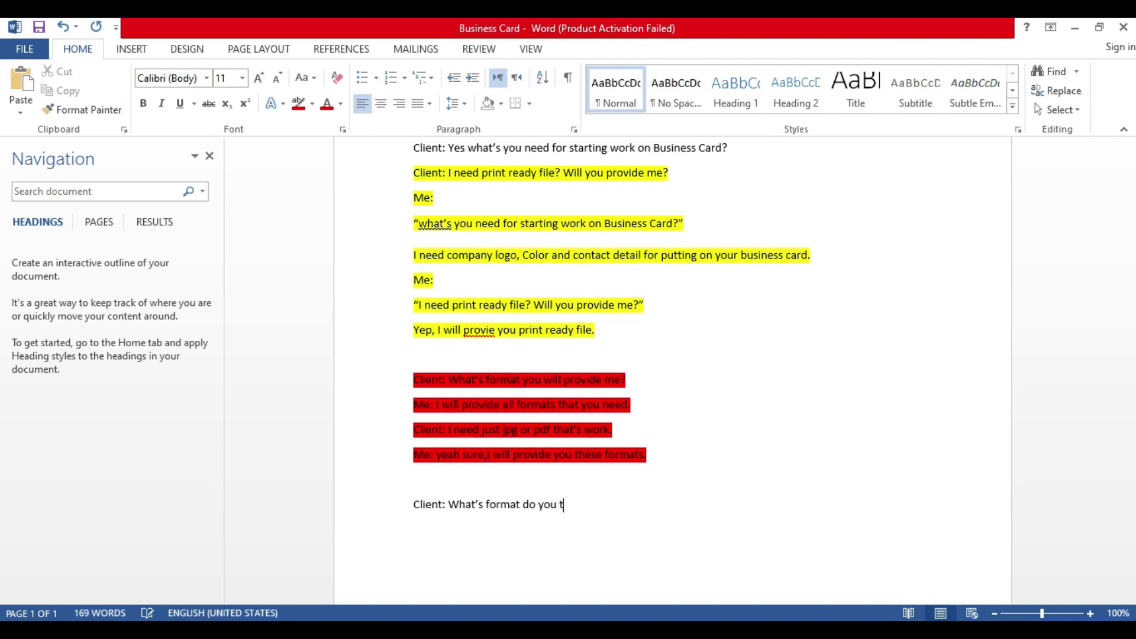
type("hink will wor")
type("rk forprinting")
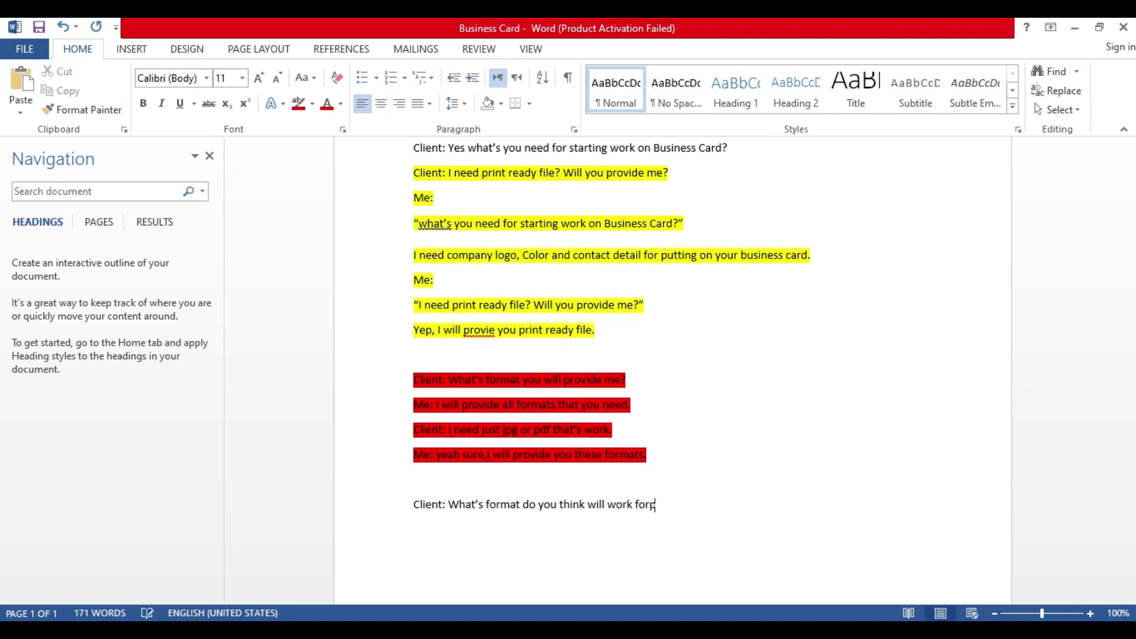
key("BackSpace")
key("BackSpace")
key("BackSpace")
key("BackSpace")
key("BackSpace")
key("BackSpace")
key("BackSpace")
key("BackSpace")
type("printing?")
Step: Add the Me reply recommending Pdf, jpg or png for printing, any format usable
key("Return")
type("Me: M")
key("BackSpace")
type("mm")
key("BackSpace")
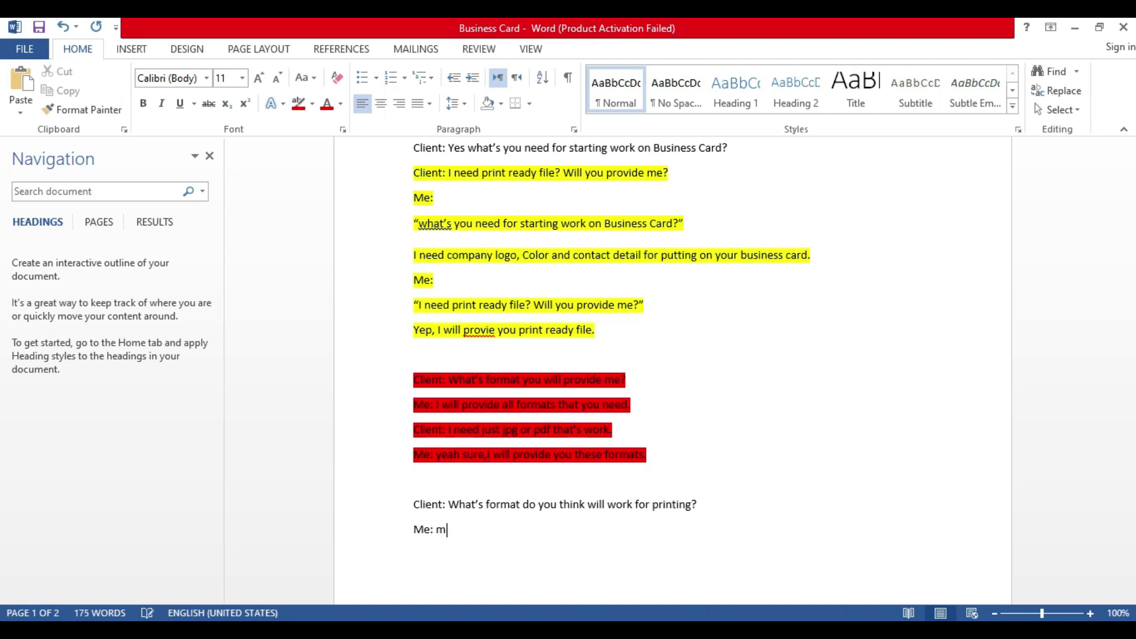
type("I think Pdf, or jpg, png ")
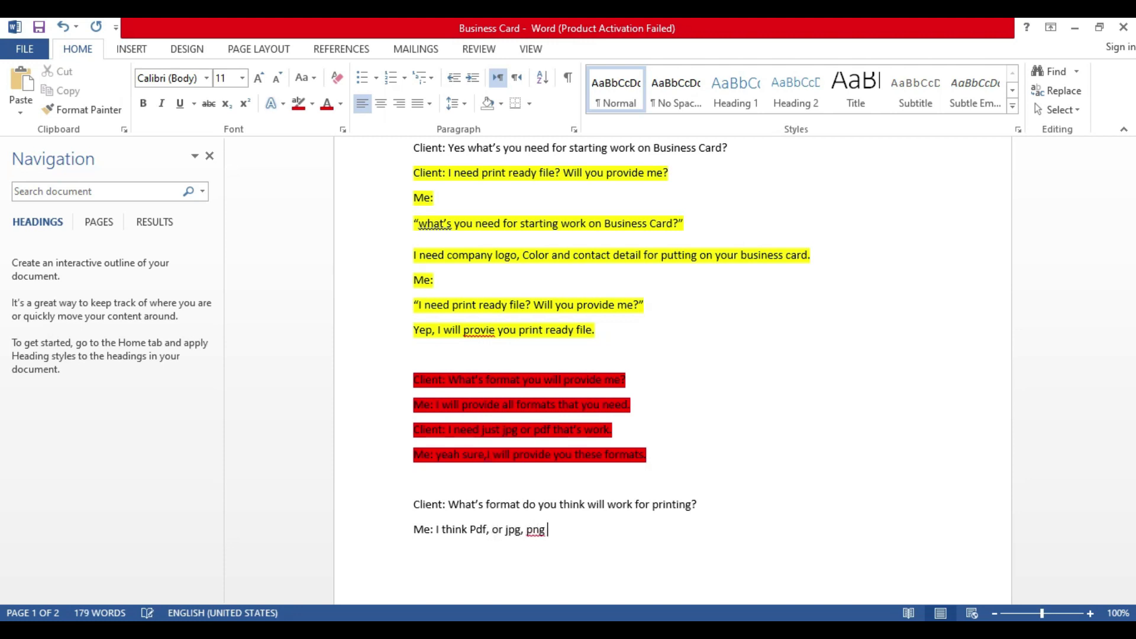
type("that will works for printing")
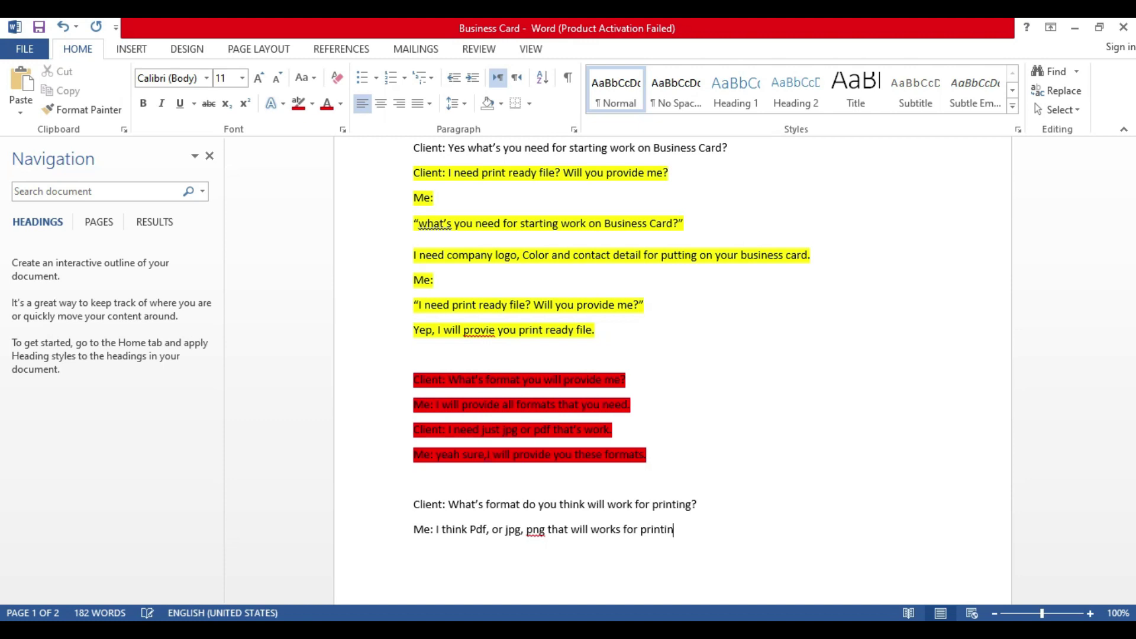
key("BackSpace")
key("BackSpace")
type("g,")
type("  I will pro")
type("vide you all")
type(" th")
key("BackSpace")
key("BackSpace")
type("format ")
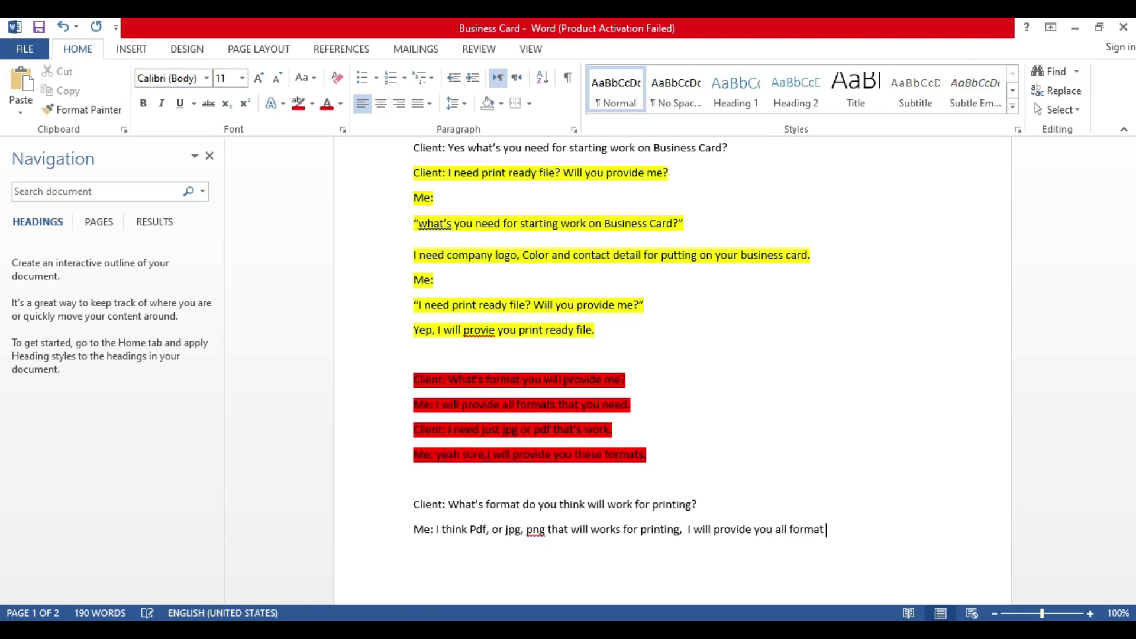
type("you can use any for printing.")
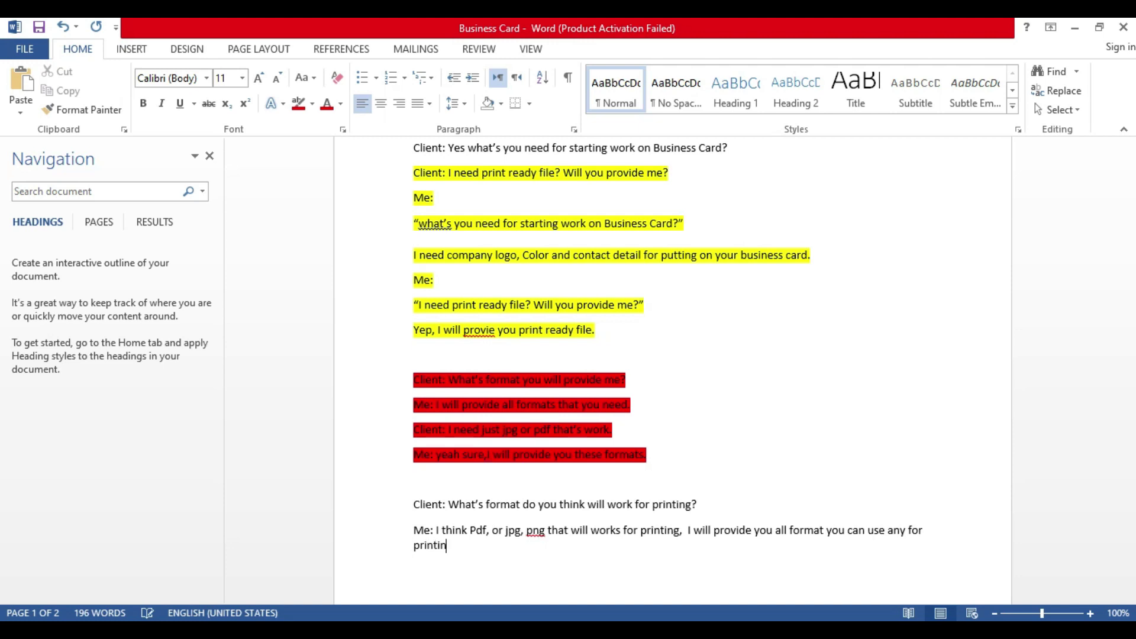
Step: Add 'Clients: Sounds good,' and a new 'Me:' line beneath it
key("Return")
type("Cleint")
key("BackSpace")
key("BackSpace")
key("BackSpace")
key("BackSpace")
type("ients: Soun")
key("BackSpace")
type("nds good,")
key("Return")
type("Me:")
Step: Review the dialogue, selecting 'need print ready' and 'print ready file' in earlier questions
scroll(495, 292, "up", 3)
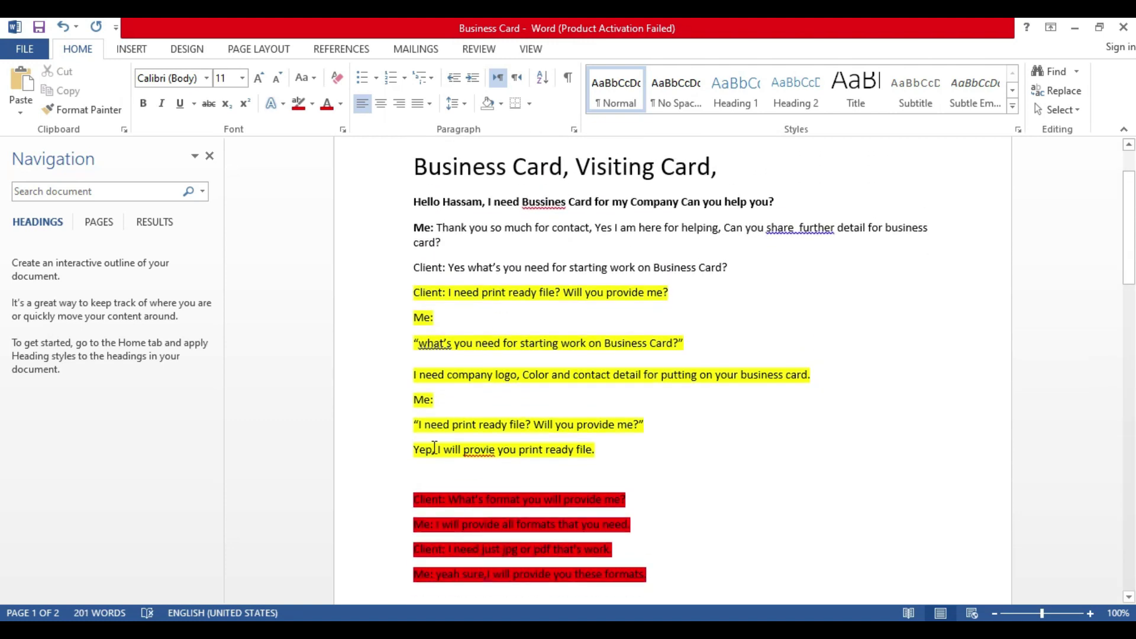
scroll(476, 407, "down", 1)
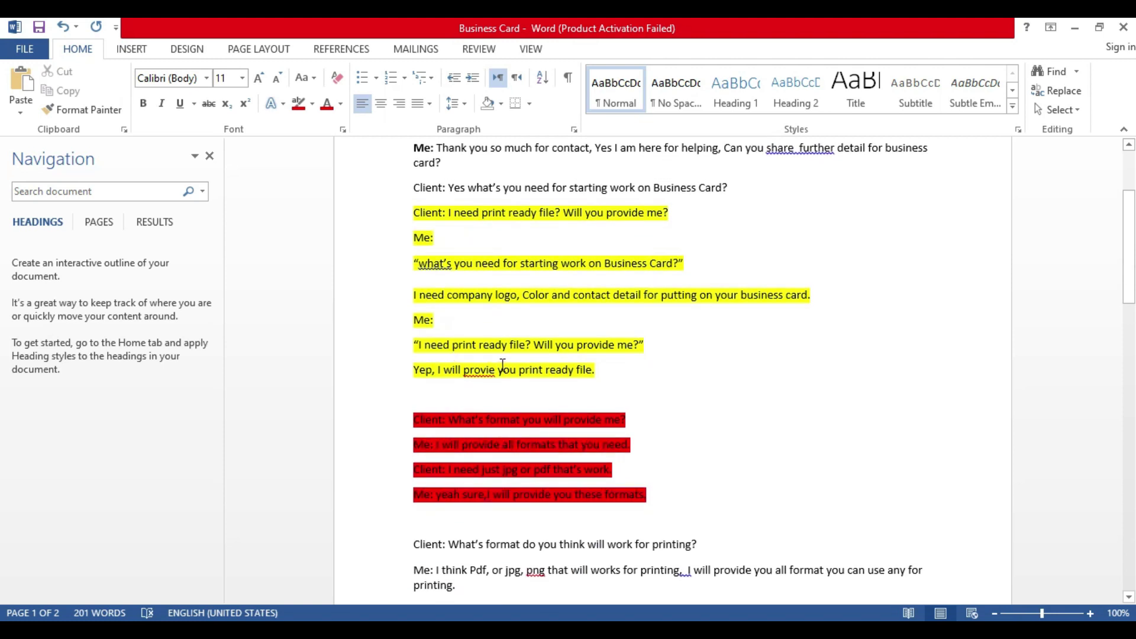
left_click_drag(509, 346, 425, 346)
scroll(586, 372, "down", 1)
scroll(586, 371, "down", 1)
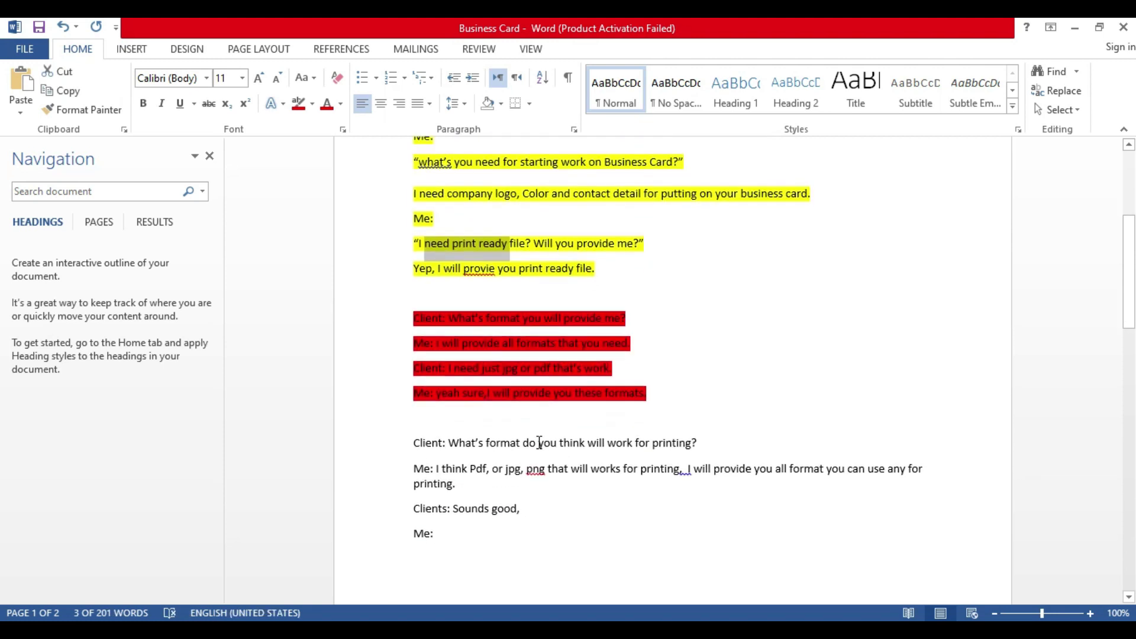
scroll(503, 353, "up", 1)
left_click(542, 307)
left_click_drag(425, 309, 510, 308)
scroll(512, 343, "up", 1)
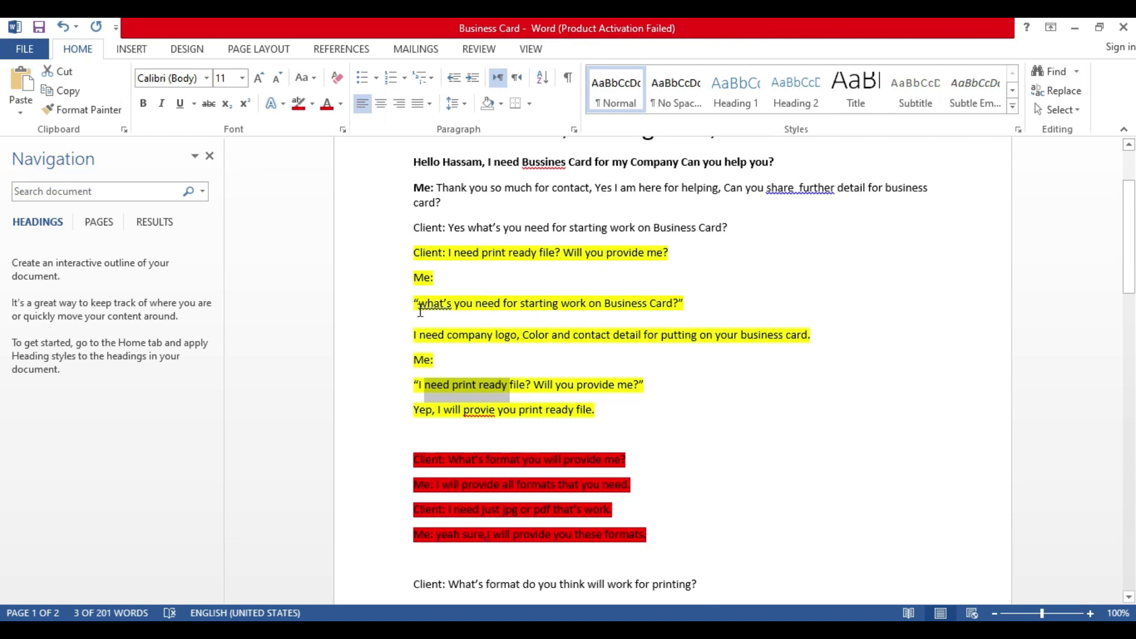
left_click_drag(482, 253, 553, 253)
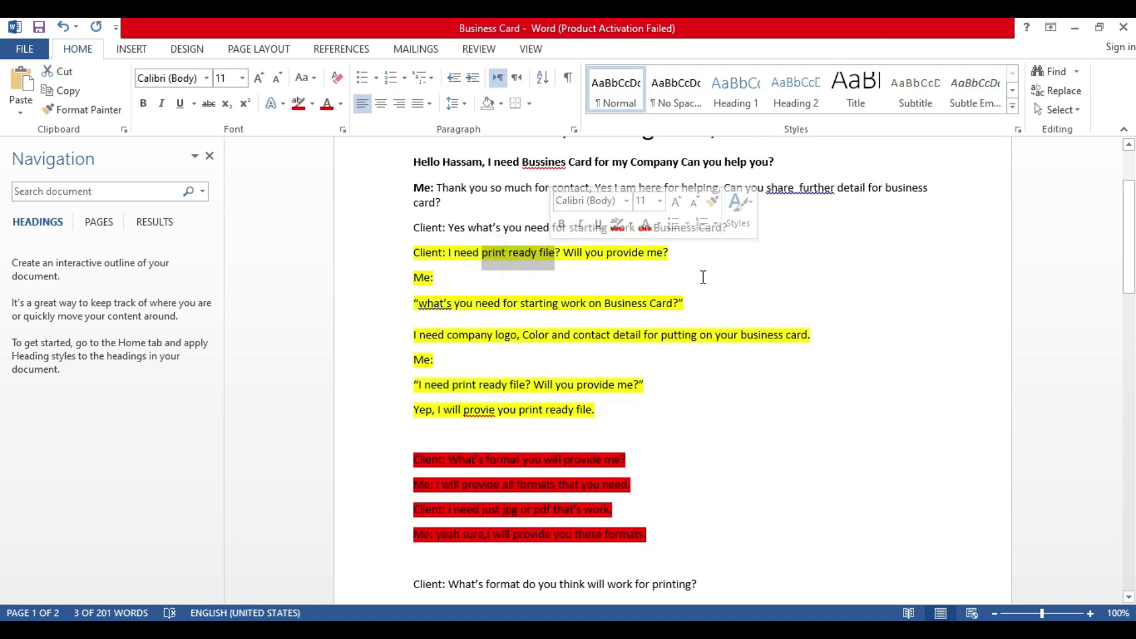
scroll(698, 273, "down", 1)
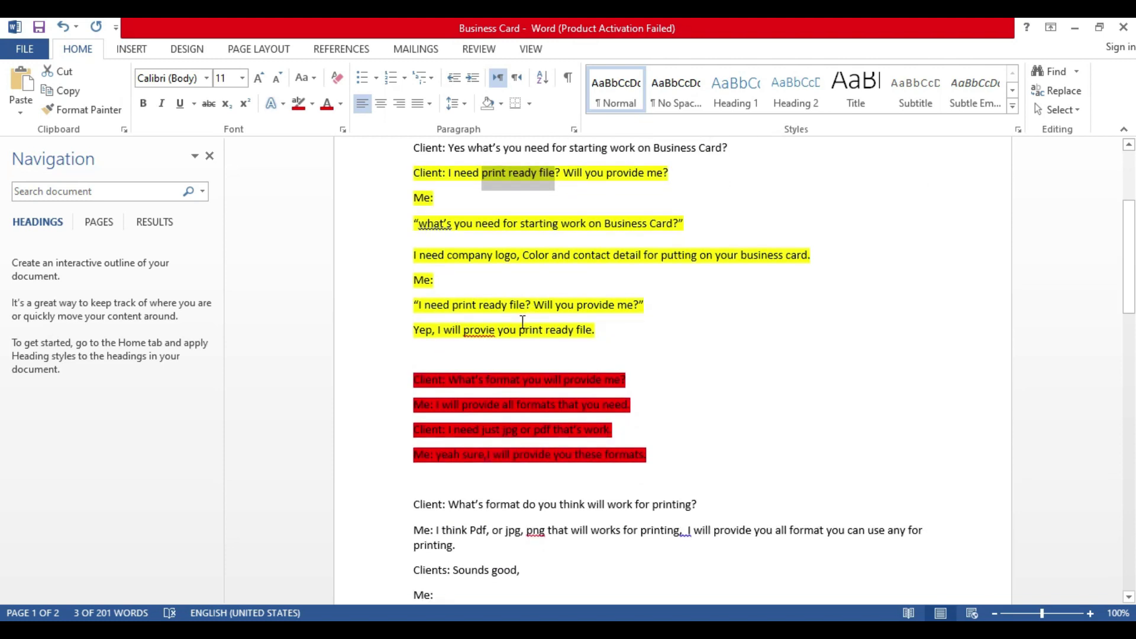
scroll(531, 313, "down", 1)
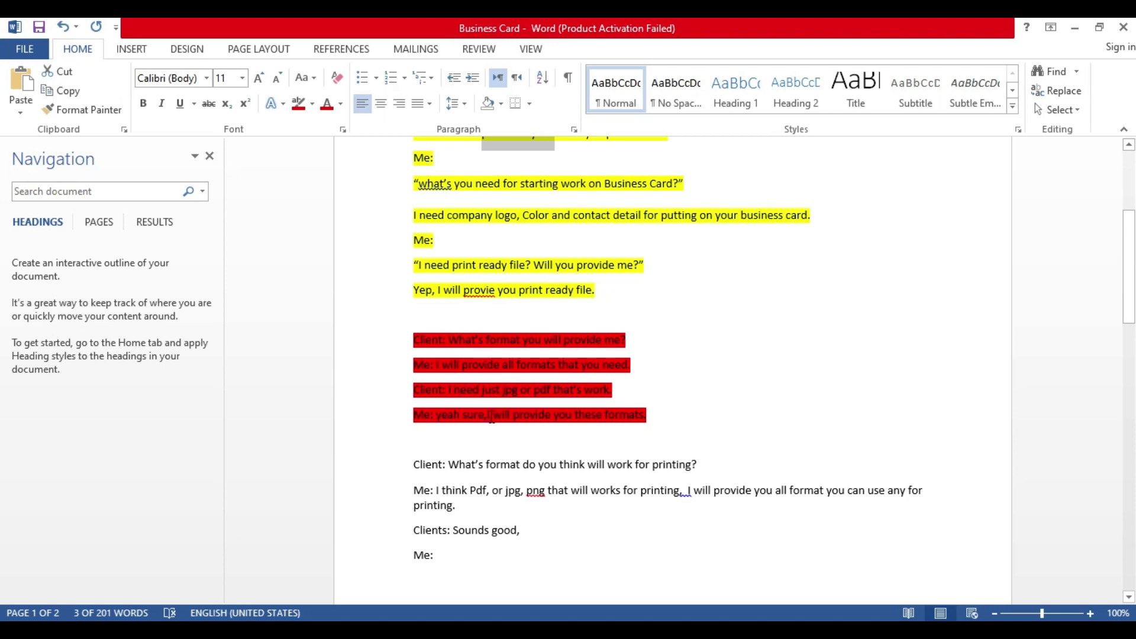
left_click_drag(489, 416, 646, 416)
scroll(619, 467, "down", 1)
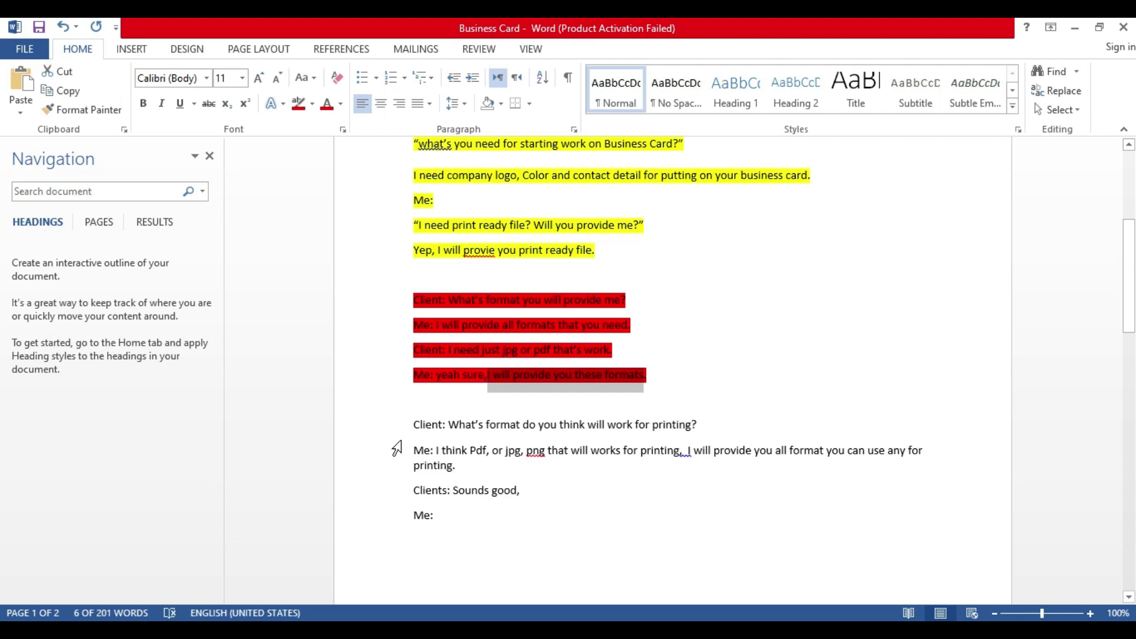
Step: Check the quoted 'what's you need' and 'company logo' text, then select the final 'Me:' label
left_click(464, 513)
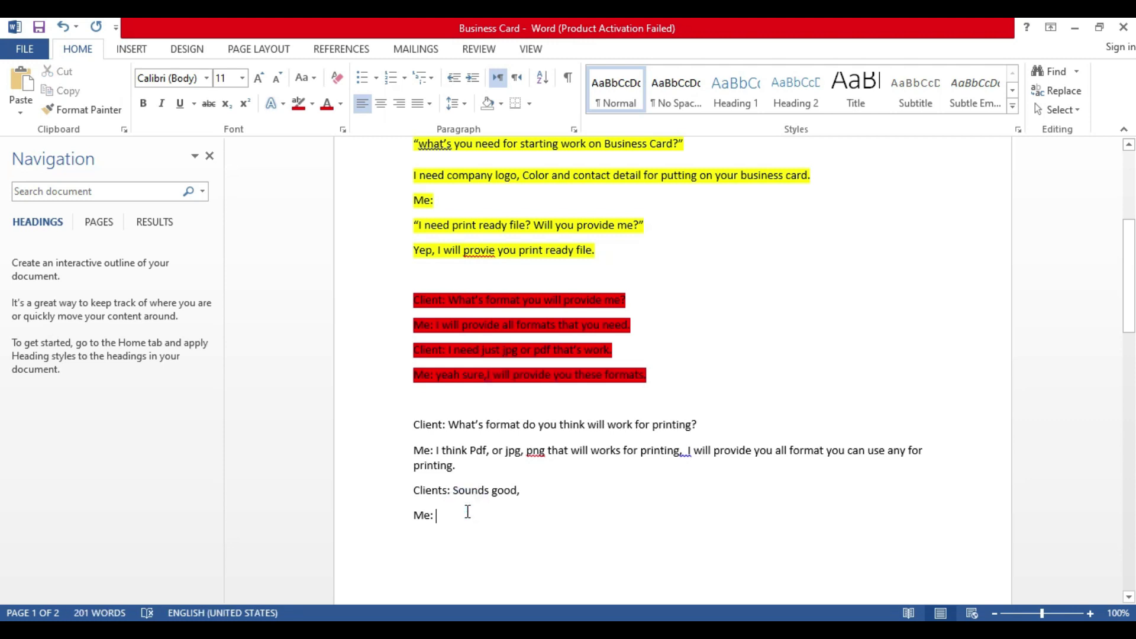
scroll(411, 516, "up", 1)
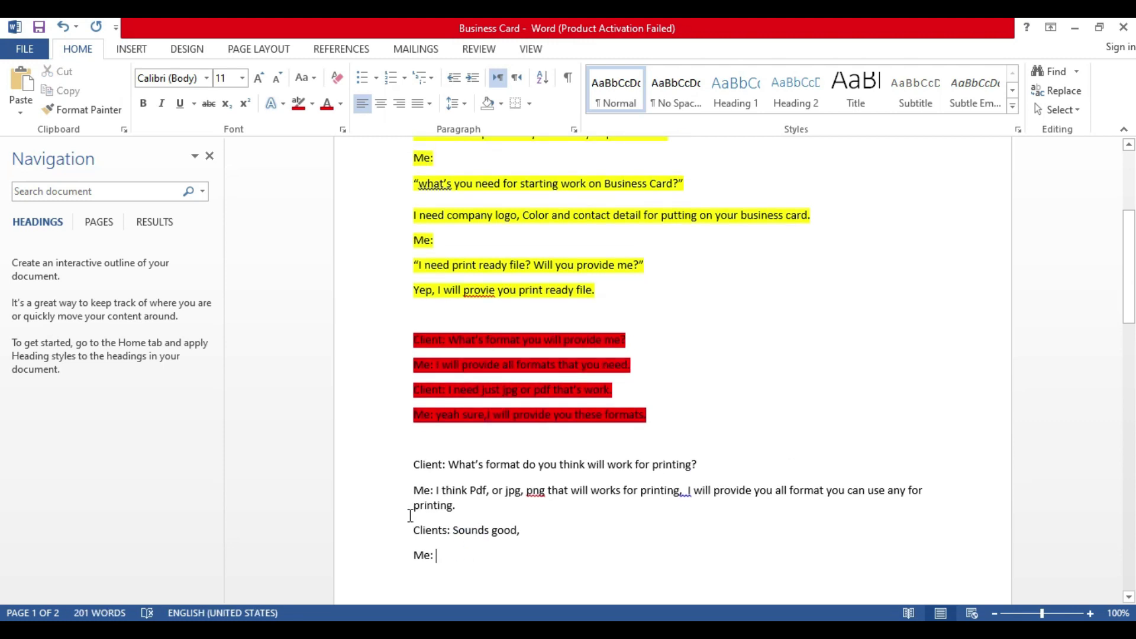
scroll(598, 248, "up", 2)
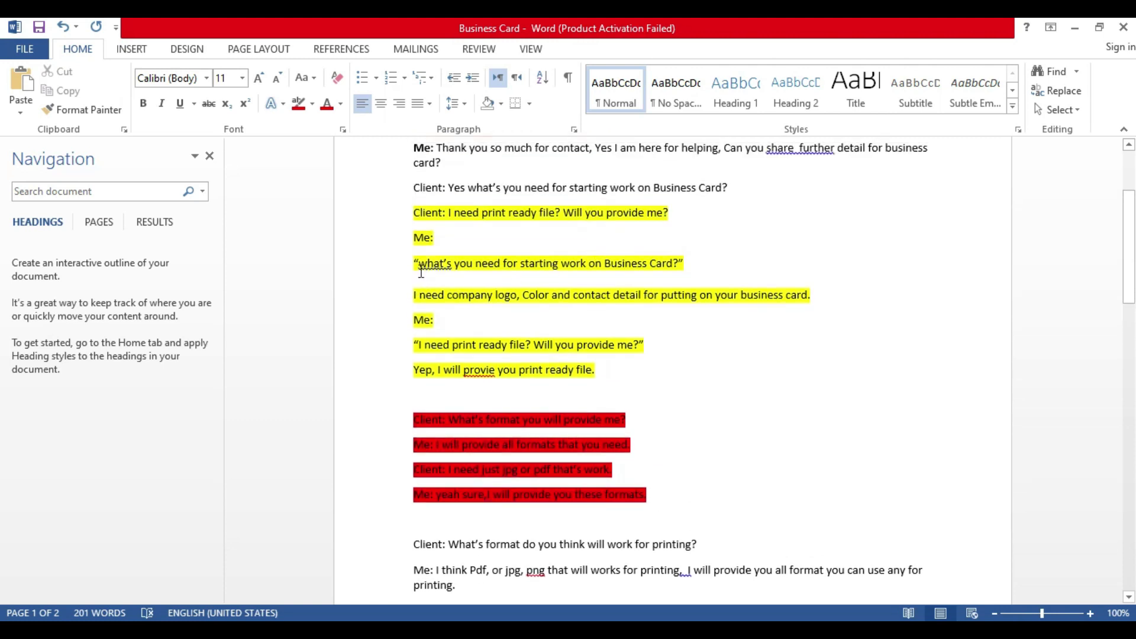
left_click_drag(423, 278, 515, 286)
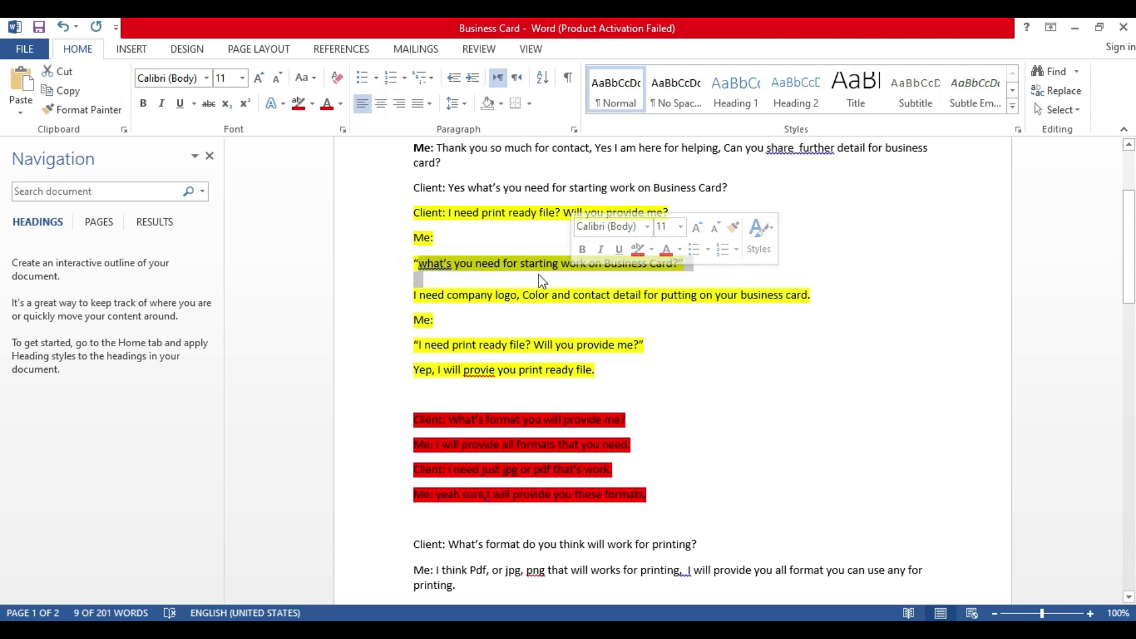
left_click(535, 271)
left_click_drag(467, 296, 611, 299)
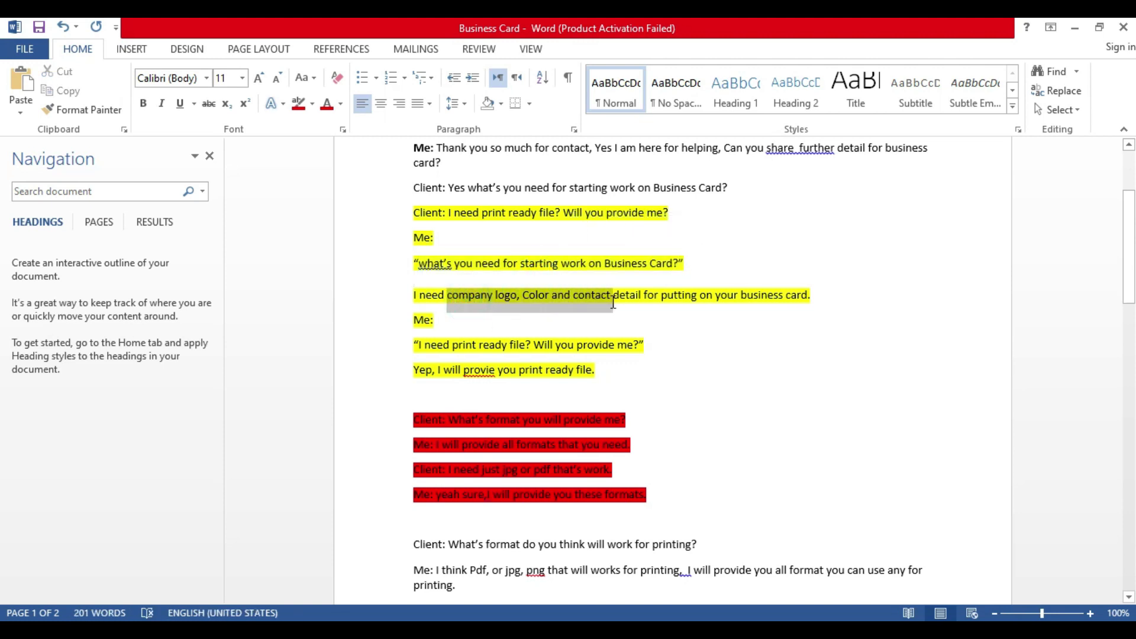
scroll(430, 563, "down", 3)
left_click_drag(450, 563, 409, 559)
Step: Type 'Clients: Here are my logo, you can use color scheme according to our brand colors.'
type("Clents: Sounds good,")
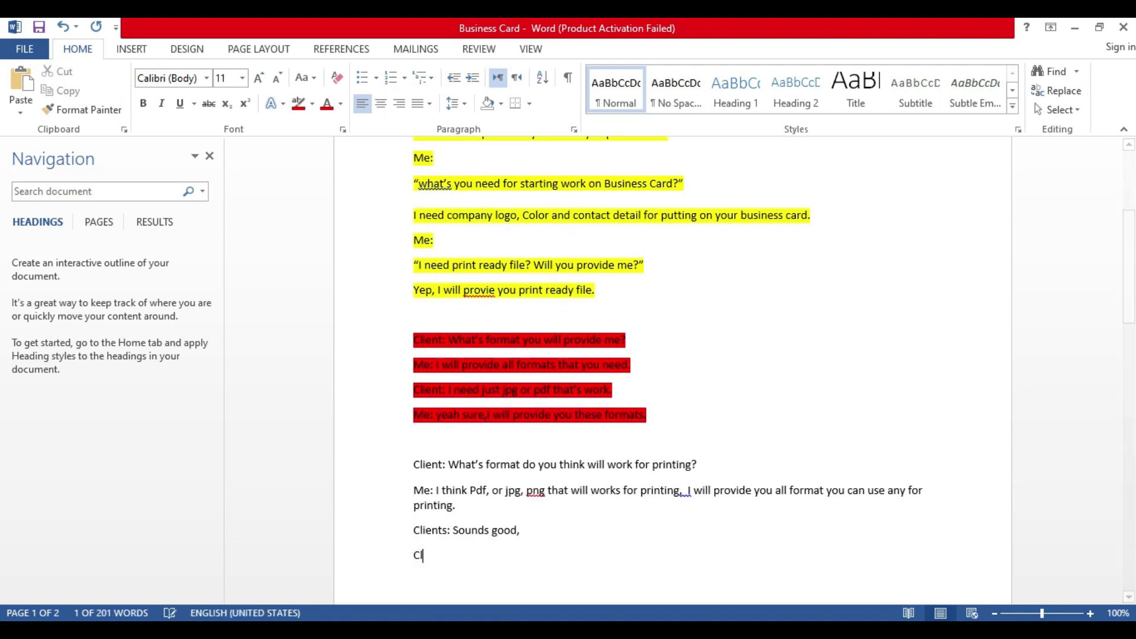
key("BackSpace")
key("BackSpace")
key("BackSpace")
type("ients:")
key("BackSpace")
key("BackSpace")
key("BackSpace")
type(": Here are all")
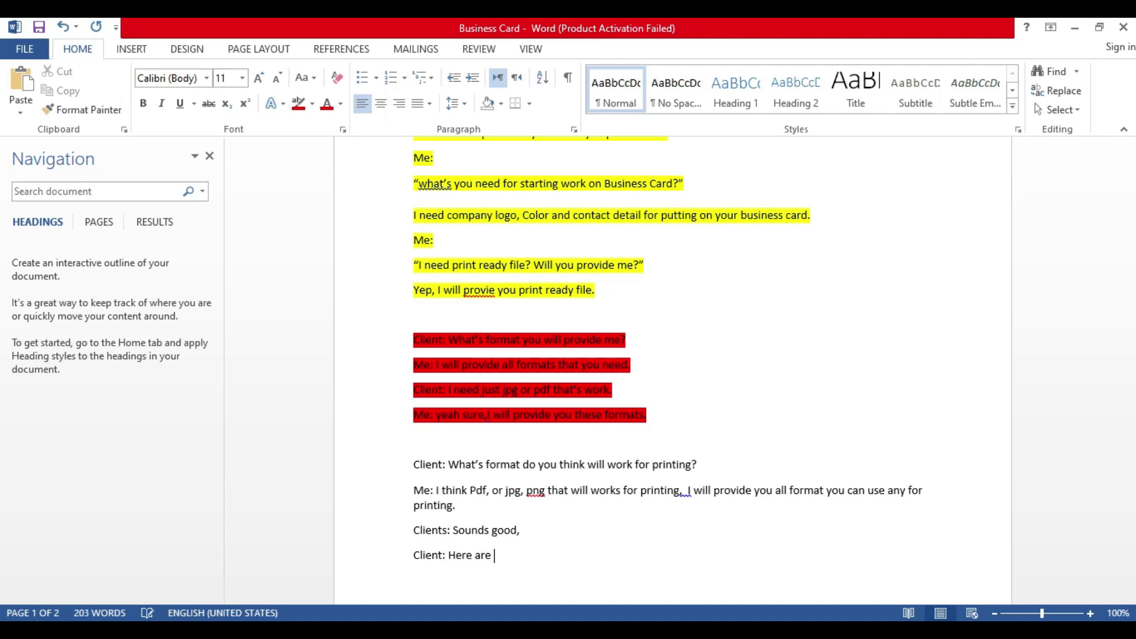
key("BackSpace")
key("BackSpace")
type("my logo, you can use color scheme according to our logo colors.")
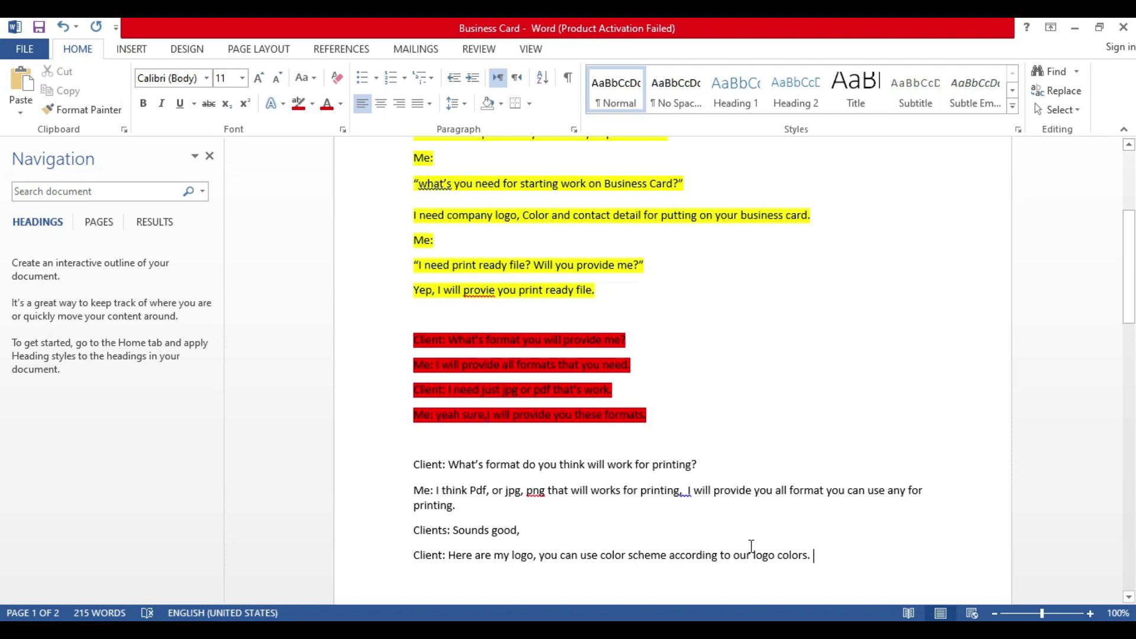
double_click(768, 556)
type("brand")
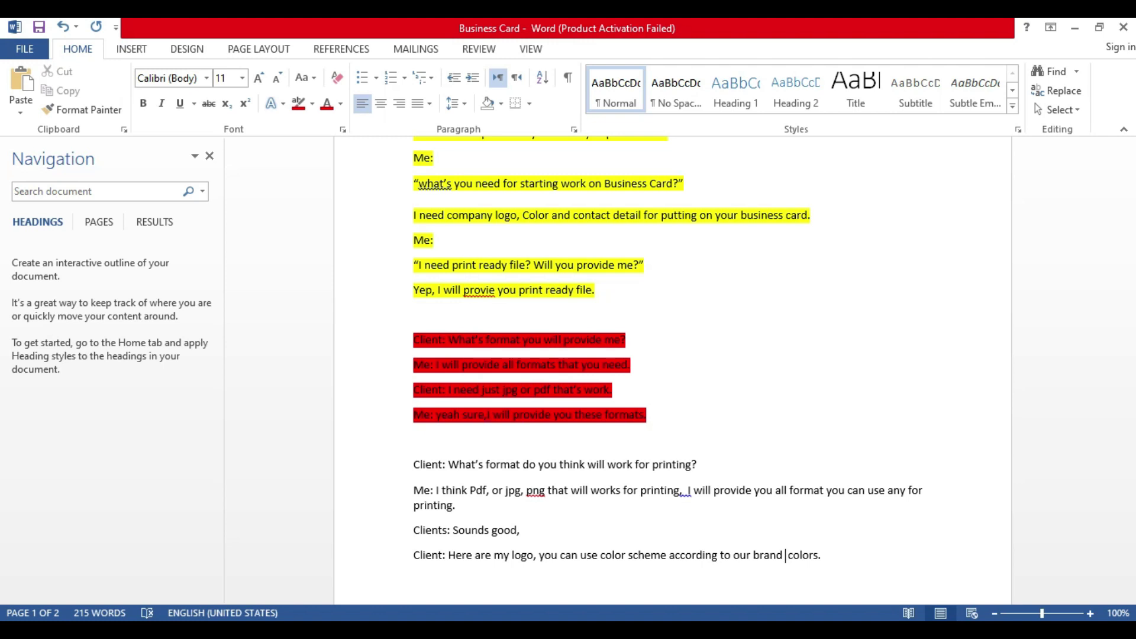
Step: Add a 'LOGO' line below the client's sentence, followed by an empty line
left_click(864, 553)
key("Return")
type("LOgo")
key("BackSpace")
key("BackSpace")
type("GO,")
key("BackSpace")
key("BackSpace")
key("Return")
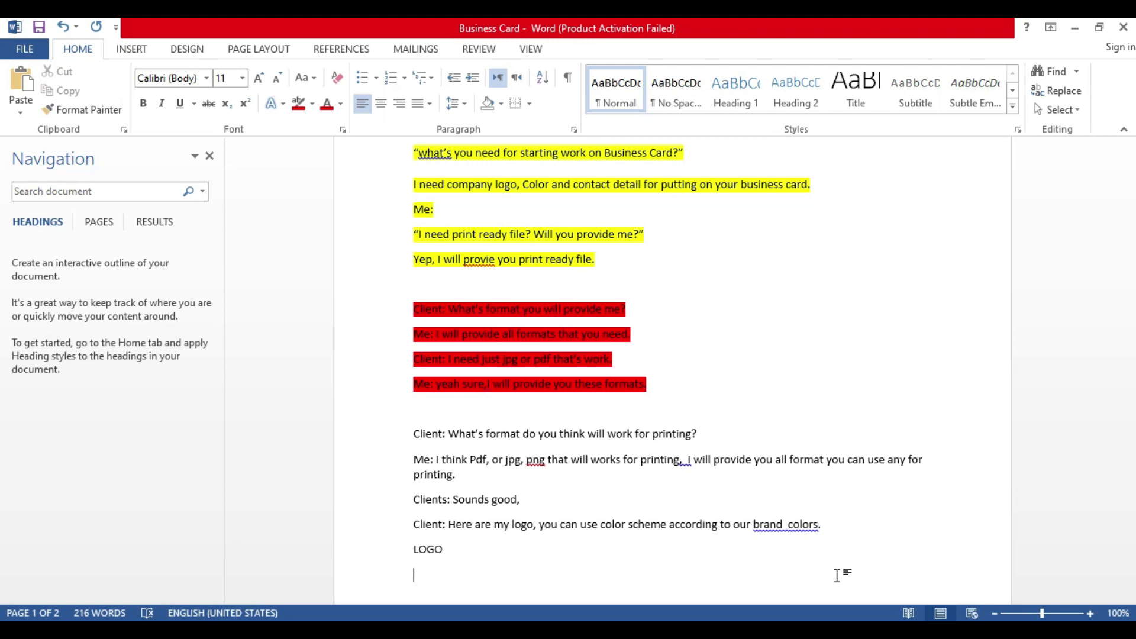
Step: Add CONTACT DETAIL with -WEBSITE, -CONTACT NUMBER and -LOCATION lines, then break to page 2
type("CONTACT DETAIL")
type("WEBSITE")
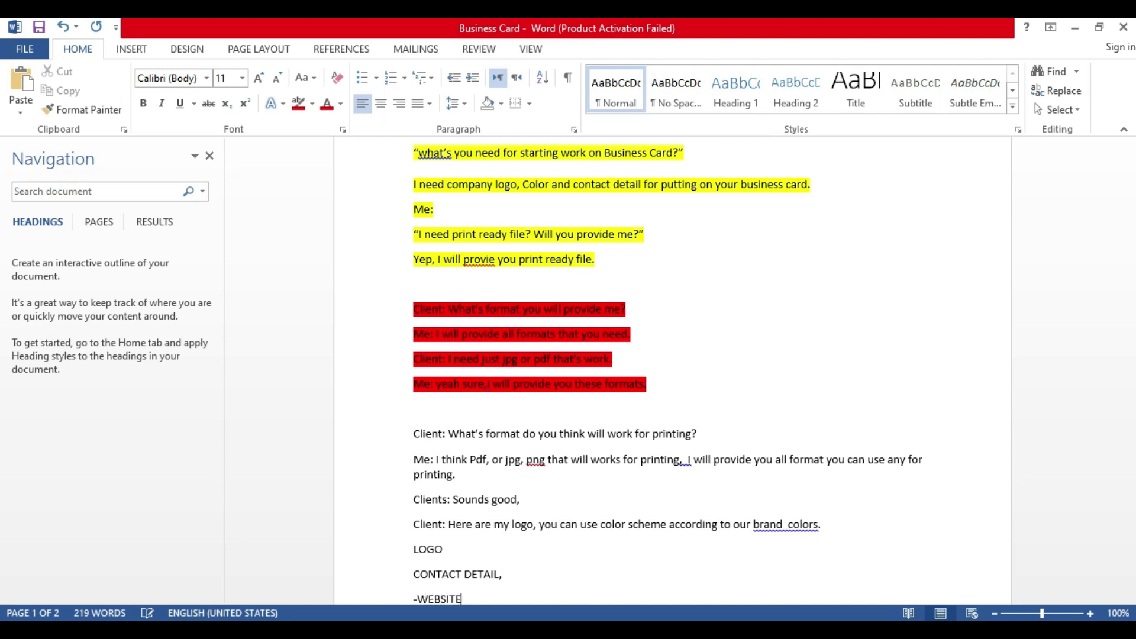
key("Return")
type("-CONTACT N")
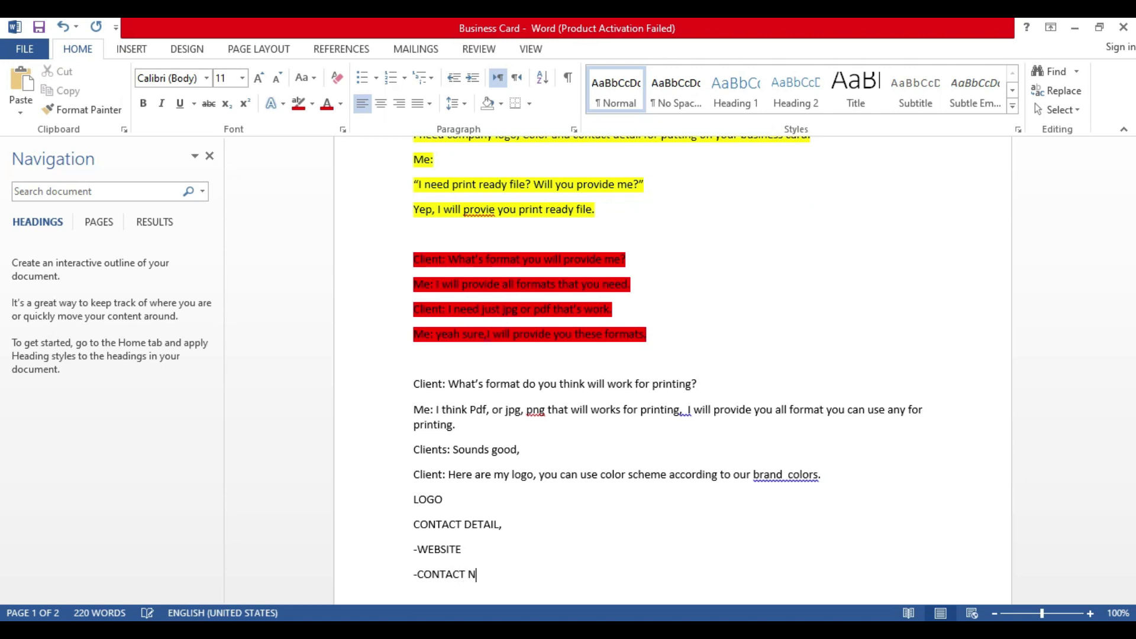
type("UMBER")
key("Return")
type("-LOCATION")
key("ctrl+Return")
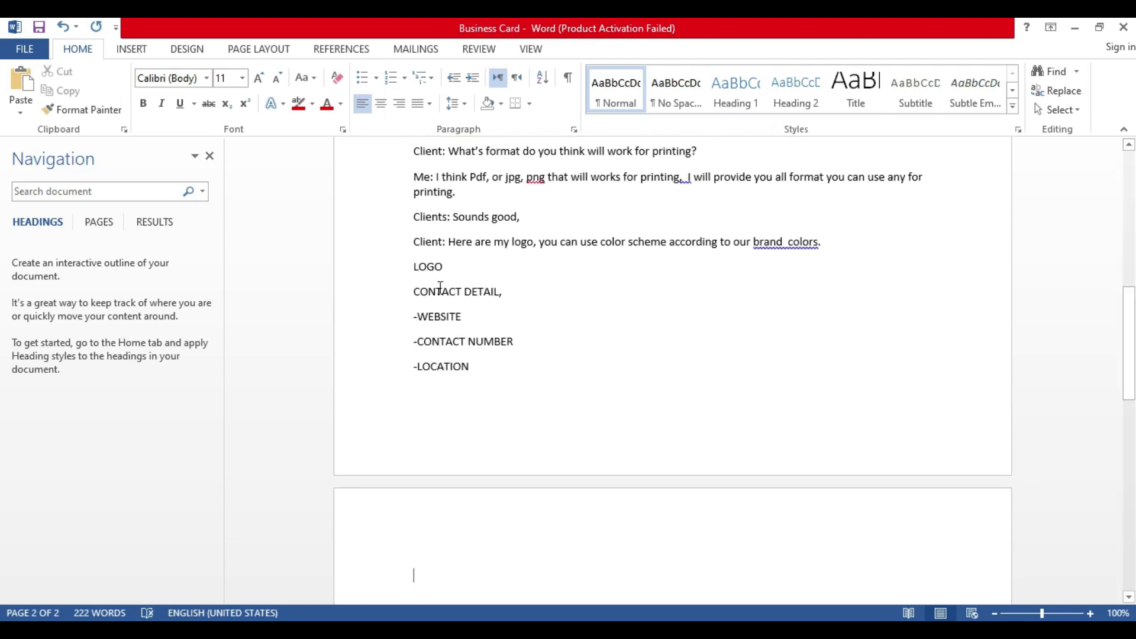
Step: Check the LOGO and WEBSITE lines above, then return to page 2
scroll(525, 451, "up", 4)
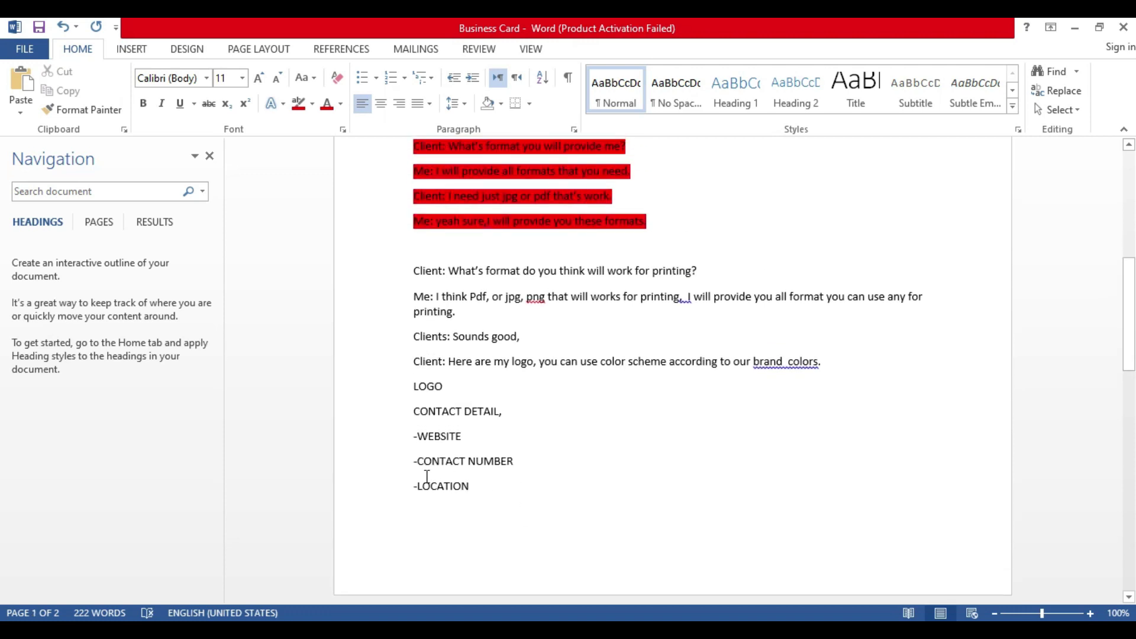
double_click(419, 386)
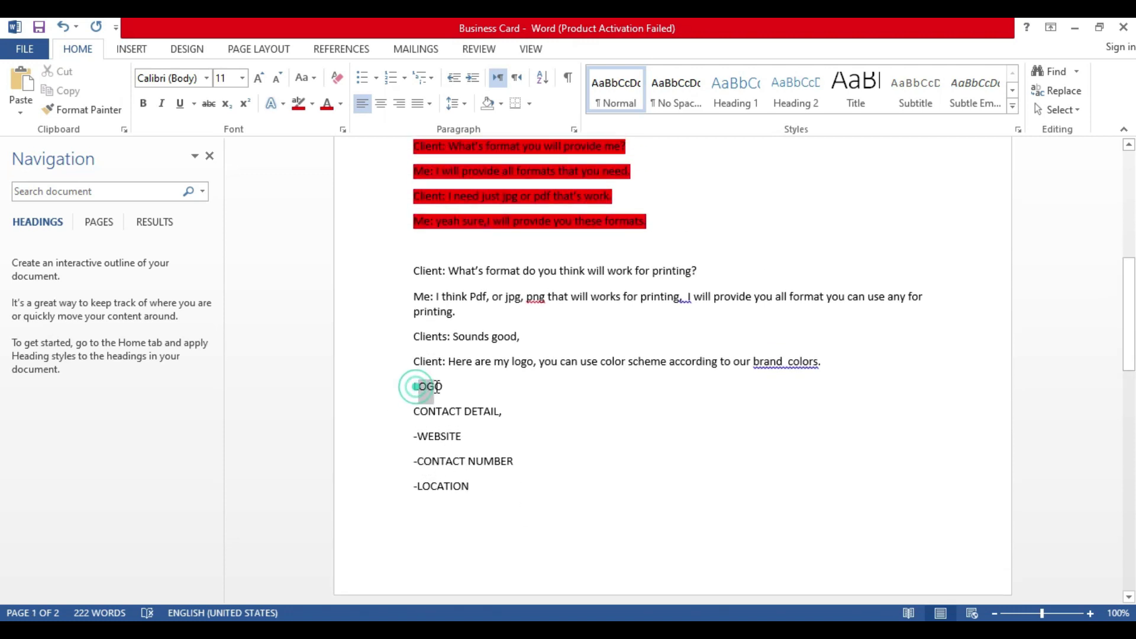
double_click(453, 437)
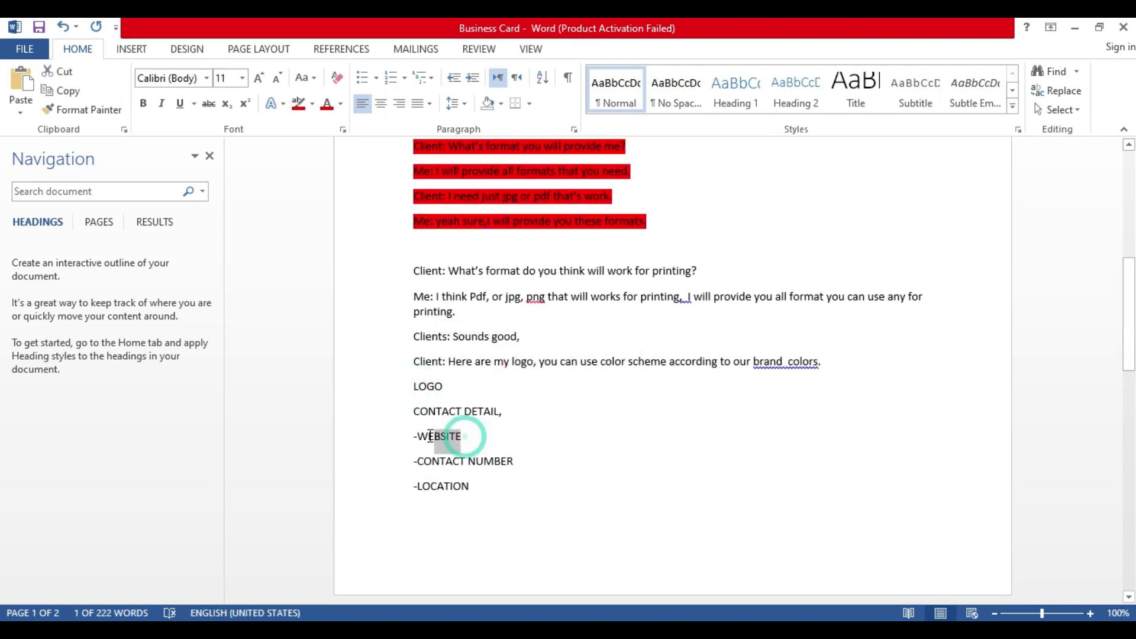
mouse_move(573, 599)
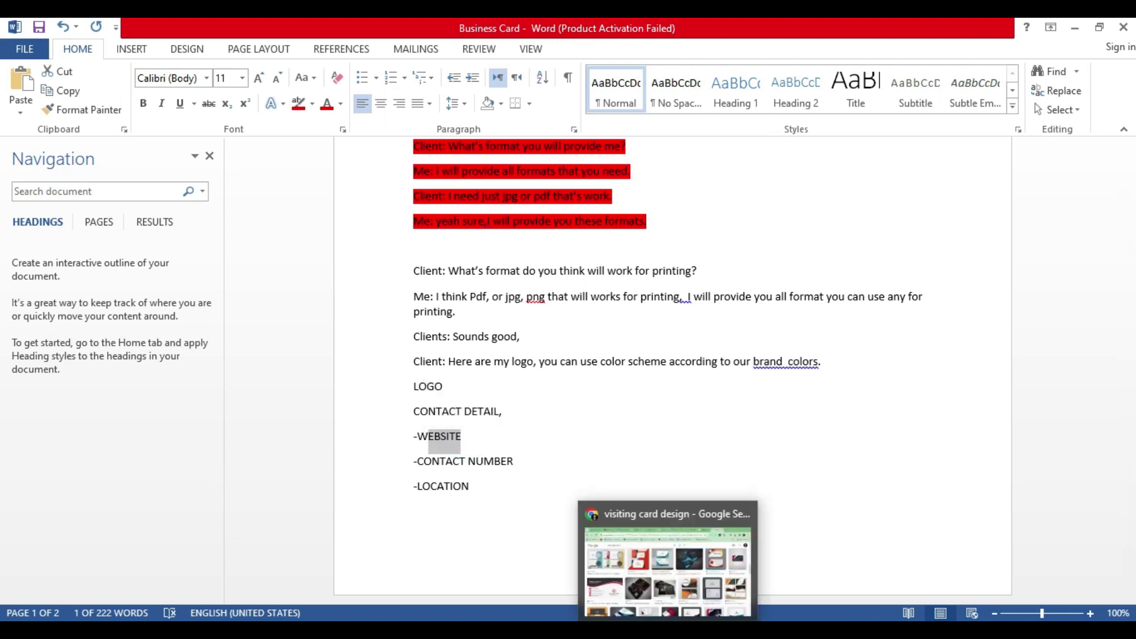
left_click(438, 461)
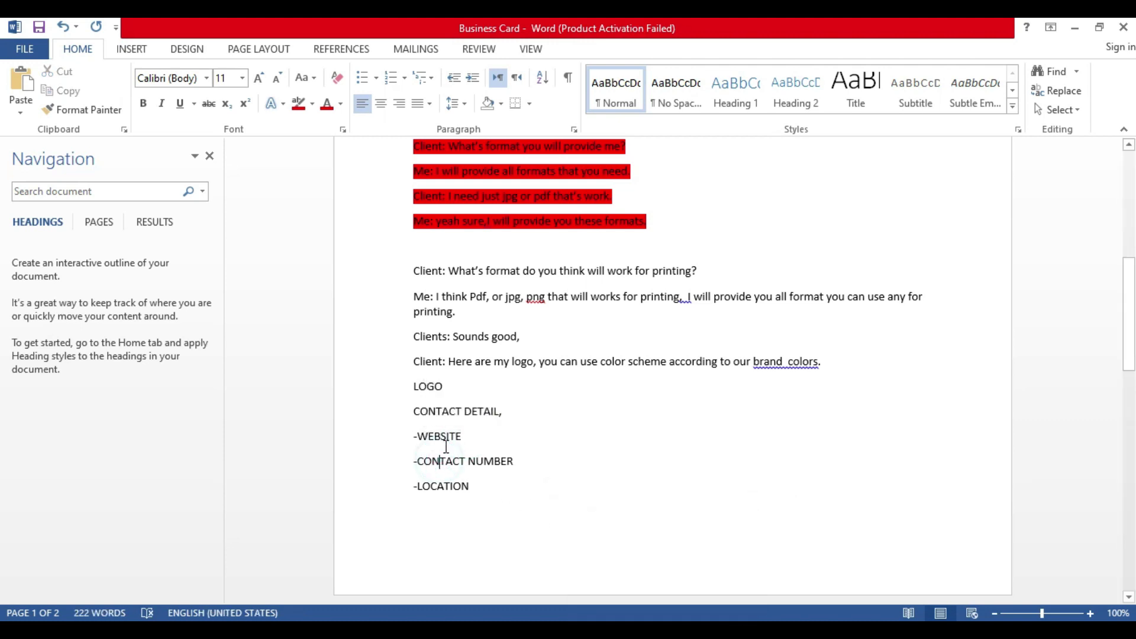
scroll(474, 462, "down", 3)
scroll(474, 462, "up", 3)
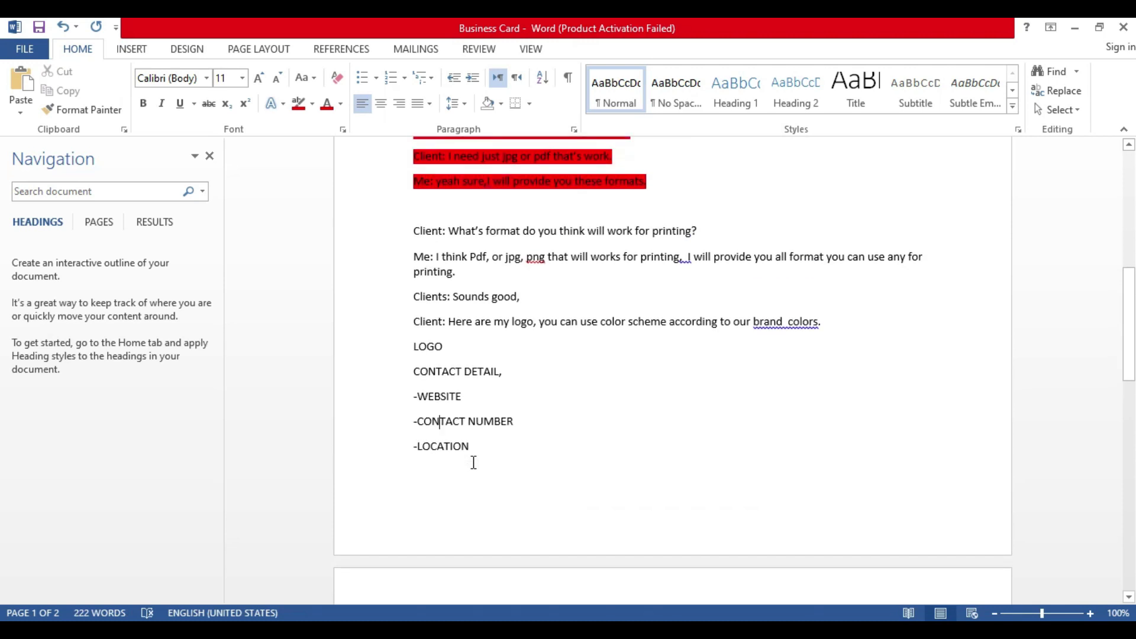
scroll(474, 463, "down", 2)
Step: At the top of page 2, write the delivery-time question and the client's 3-4 days reply
left_click(439, 523)
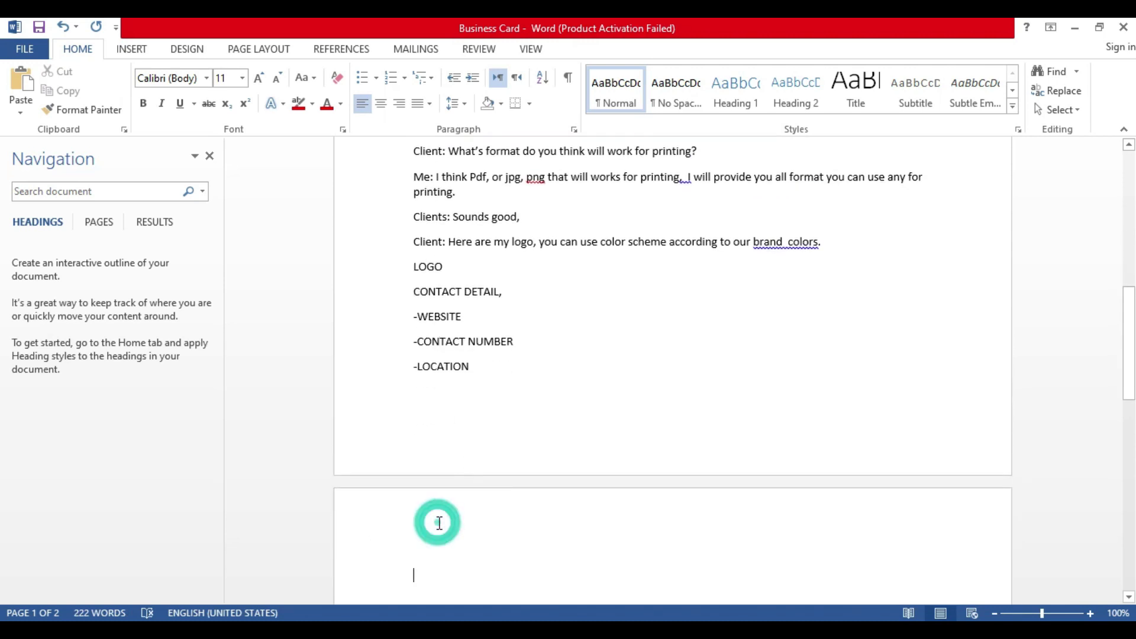
type("When you are ex")
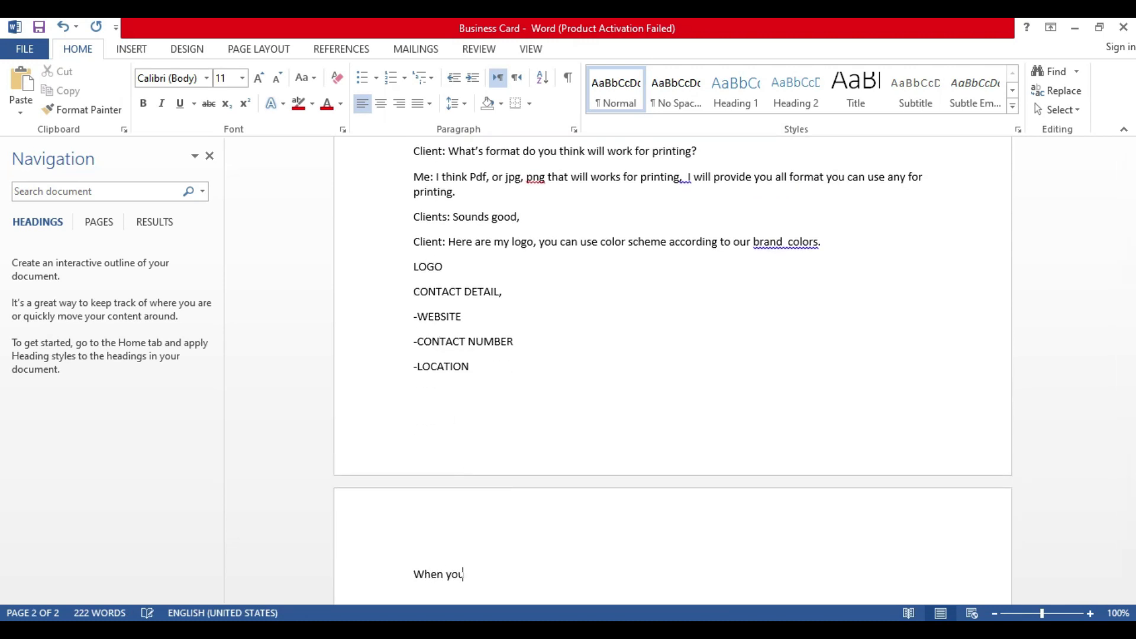
key("BackSpace")
key("BackSpace")
key("BackSpace")
key("BackSpace")
key("BackSpace")
key("BackSpace")
key("BackSpace")
key("BackSpace")
key("BackSpace")
key("BackSpace")
key("BackSpace")
key("BackSpace")
key("BackSpace")
key("BackSpace")
key("BackSpace")
type("Me: When you need read")
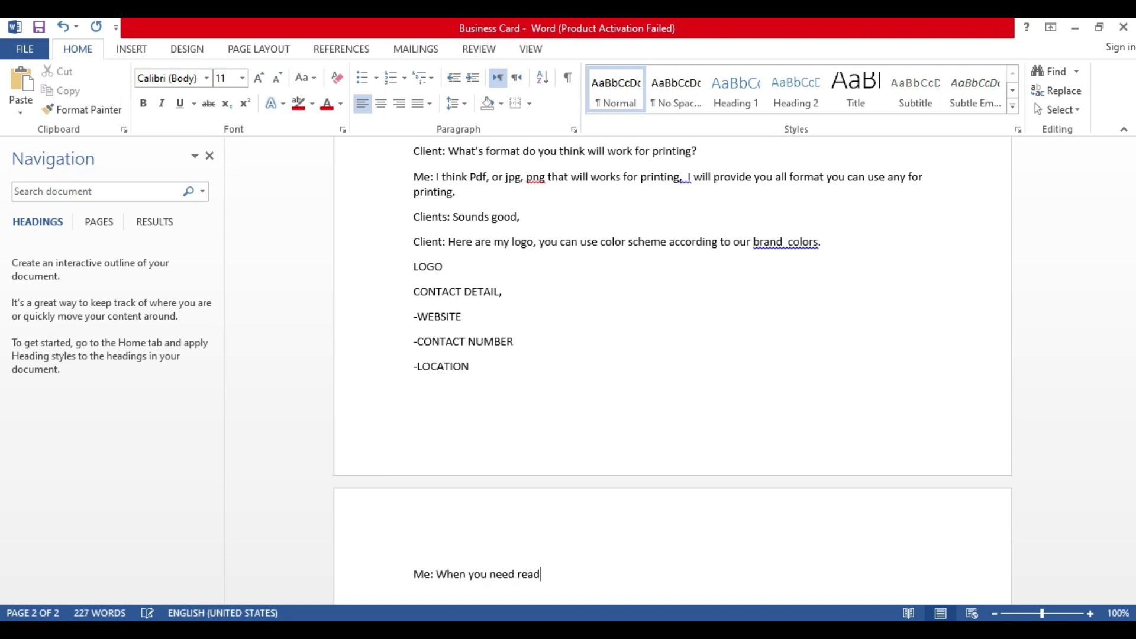
type("y this? When you are expec")
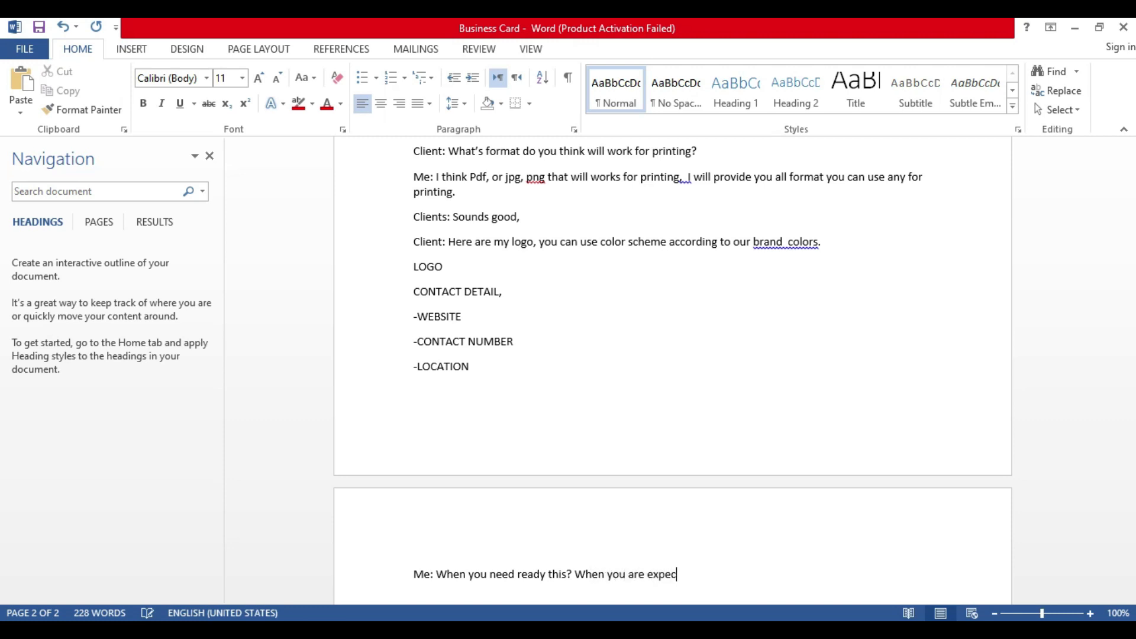
type("ting ready this?")
key("Return")
type("Cleitn:")
key("BackSpace")
key("BackSpace")
key("BackSpace")
key("BackSpace")
key("BackSpace")
type("ient:")
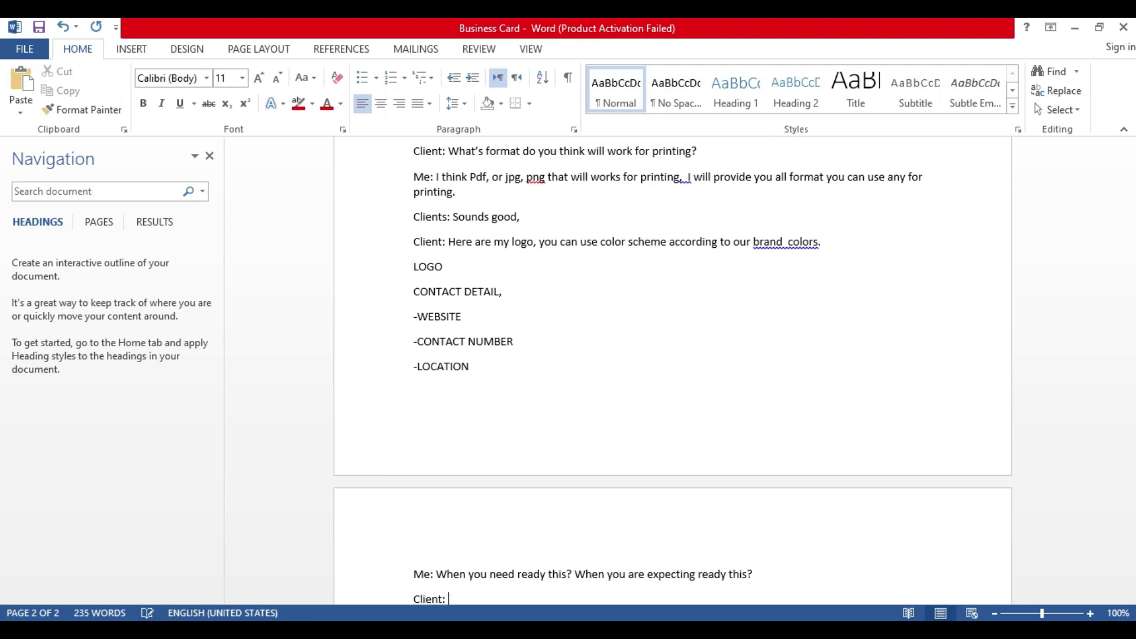
type("  3 d")
key("BackSpace")
key("BackSpace")
type("-4 days")
key("BackSpace")
key("BackSpace")
key("BackSpace")
key("BackSpace")
key("BackSpace")
key("BackSpace")
key("BackSpace")
type("- to")
type(" days work")
type("s form")
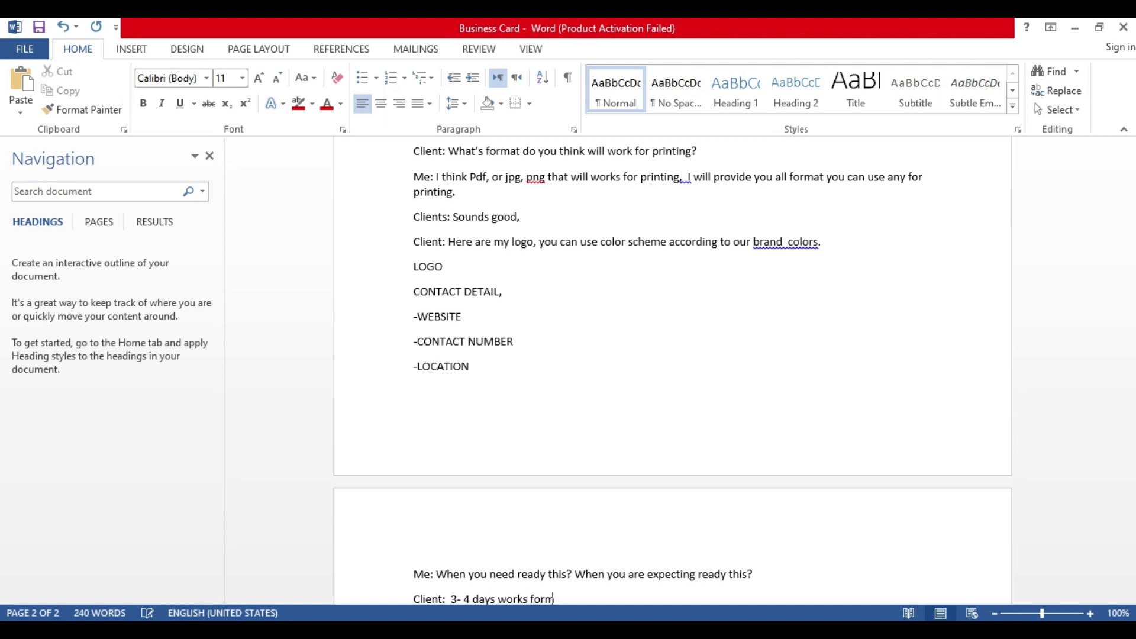
key("BackSpace")
type("me.")
Step: Add the lines 'Me: ok sure' and 'Me: I think $24'
key("Return")
type("Me: ok sure")
key("Return")
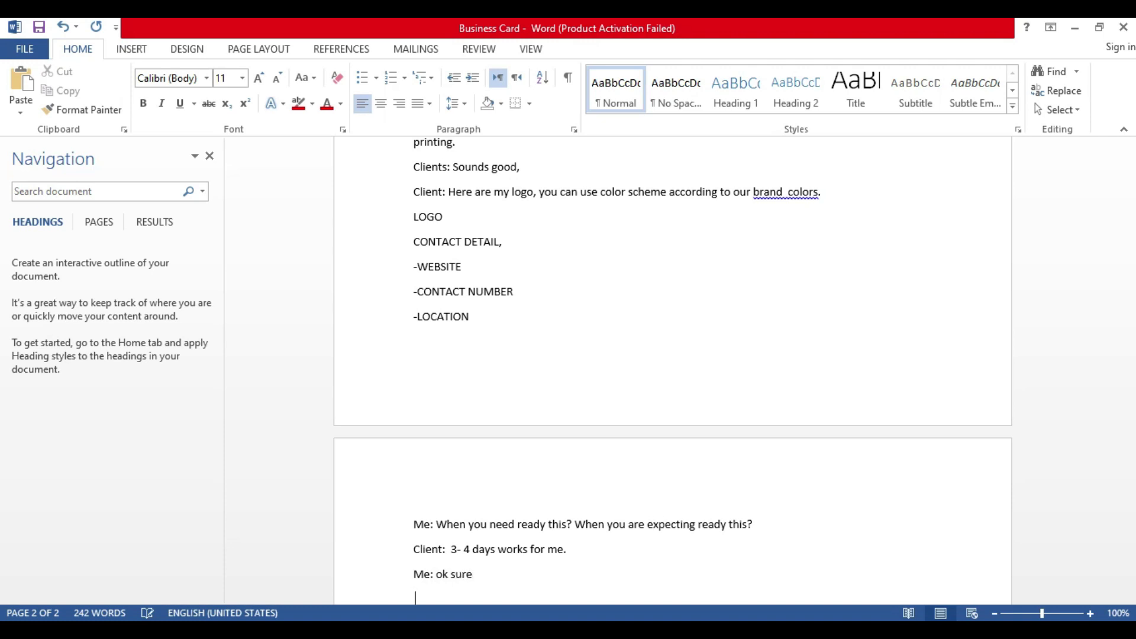
type("e")
key("BackSpace")
type("Me: I think $24")
Step: Below the client's opening request, add 'Me: Do you need single or double side business card'
scroll(464, 477, "up", 15)
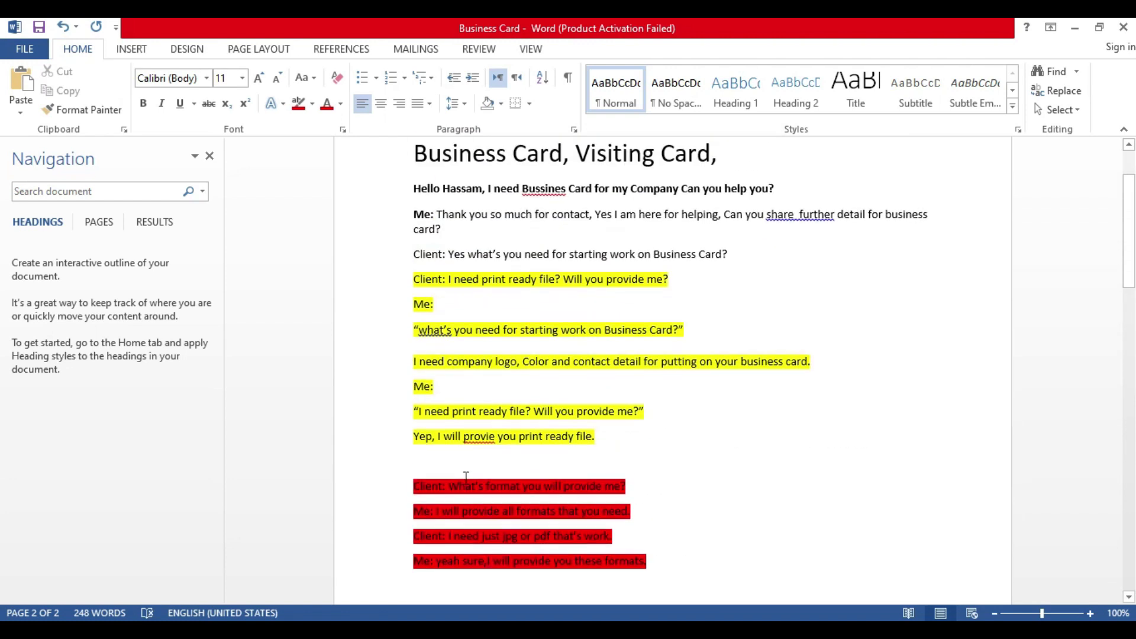
scroll(565, 448, "down", 3)
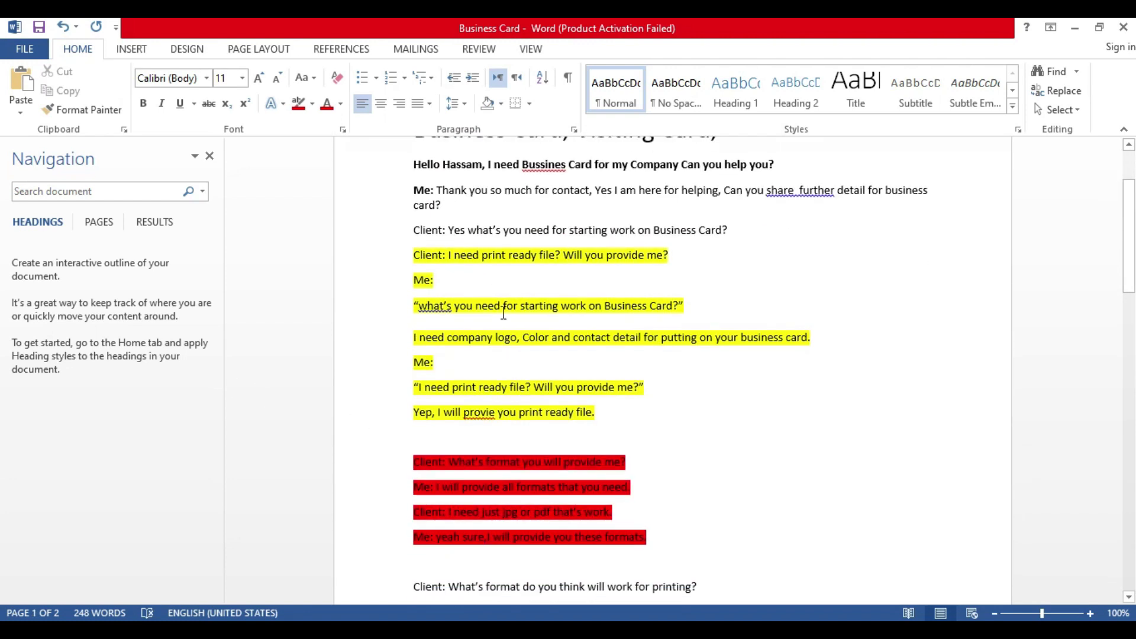
left_click(746, 235)
type("s")
key("Return")
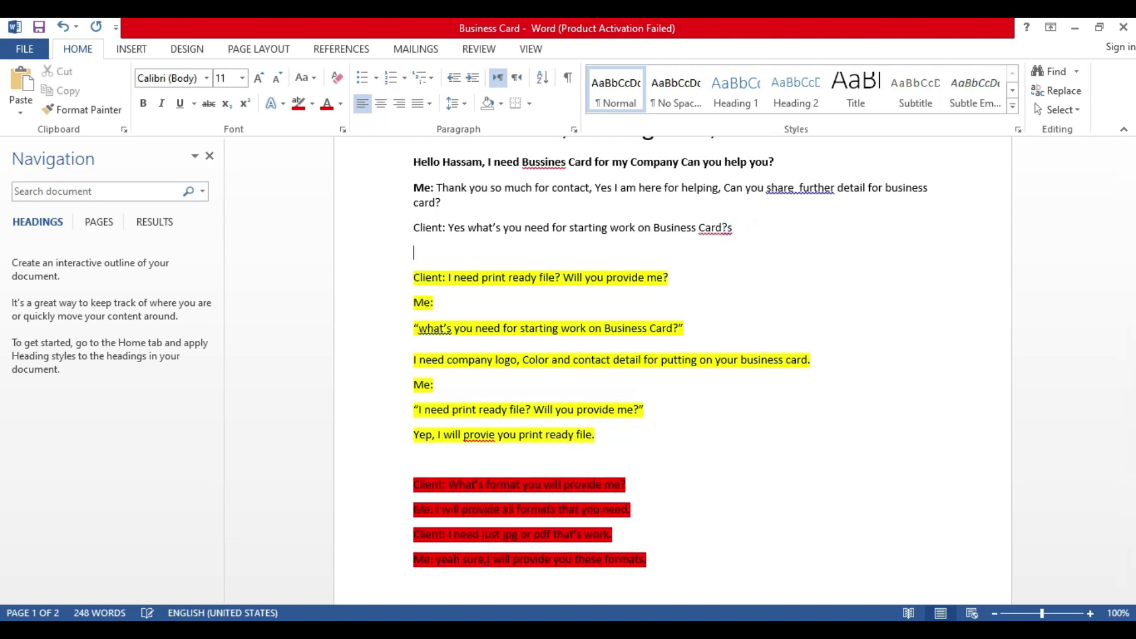
type("Me Do you")
key("BackSpace")
key("BackSpace")
key("BackSpace")
key("BackSpace")
key("BackSpace")
key("BackSpace")
type("Do you need single or de")
type("uble side business carc")
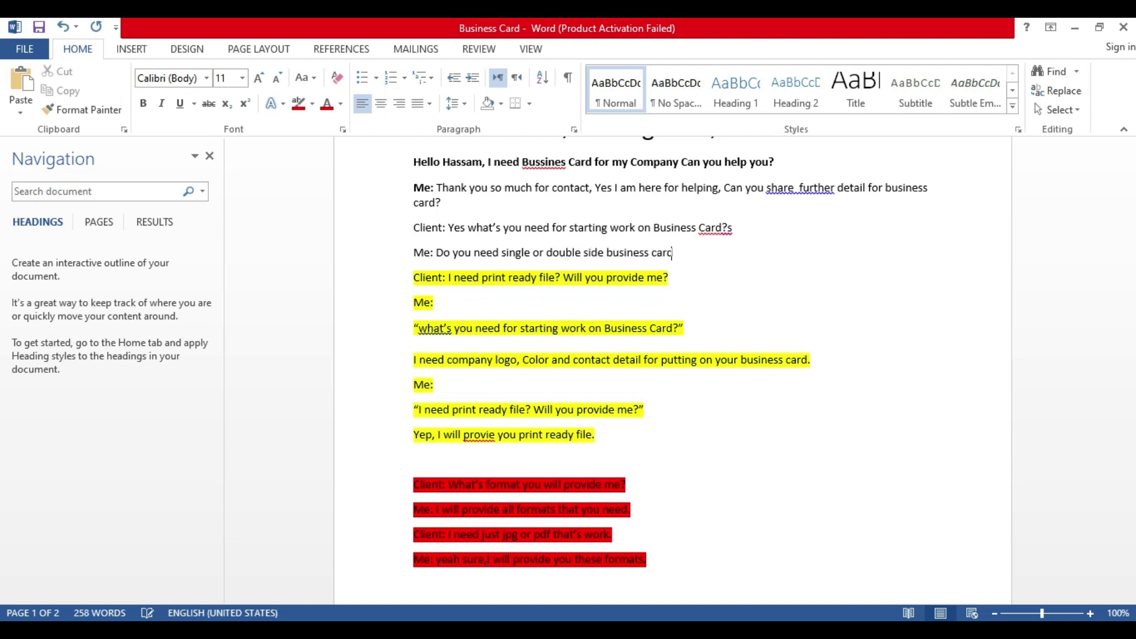
type("rd:")
Step: Add the client's answer 'Clients: Double side' on the next line
key("Return")
key("BackSpace")
key("BackSpace")
type(".")
key("Return")
type("M")
key("BackSpace")
type("Clein")
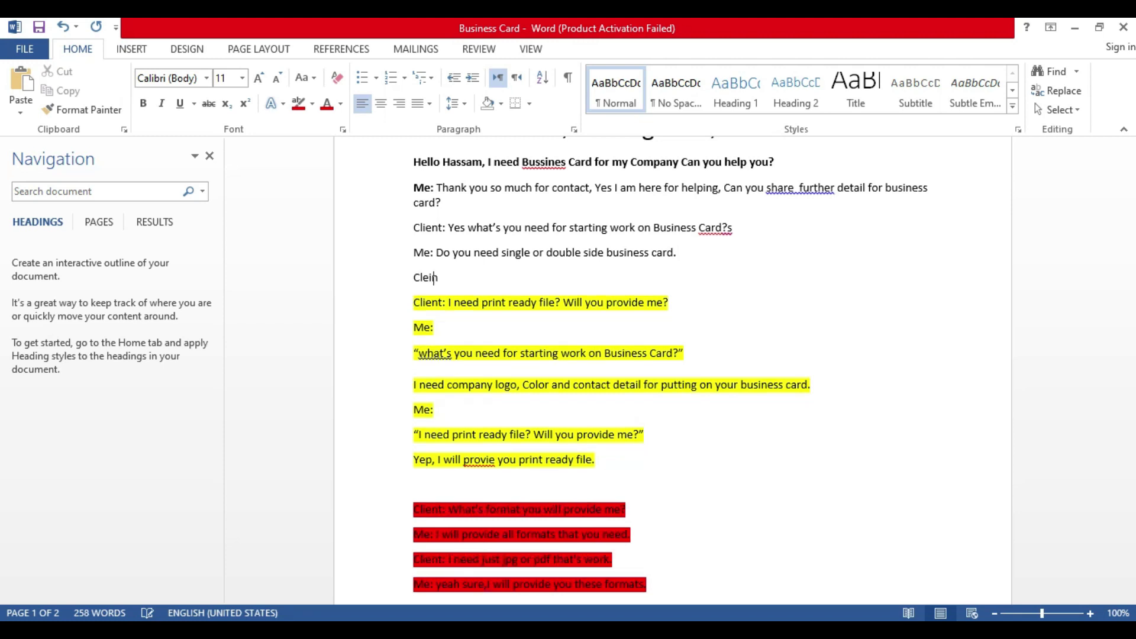
key("BackSpace")
key("BackSpace")
key("BackSpace")
type("ients")
type(" Dou")
key("BackSpace")
type("uble side")
key("Left")
key("Left")
type(":")
scroll(748, 238, "down", 8)
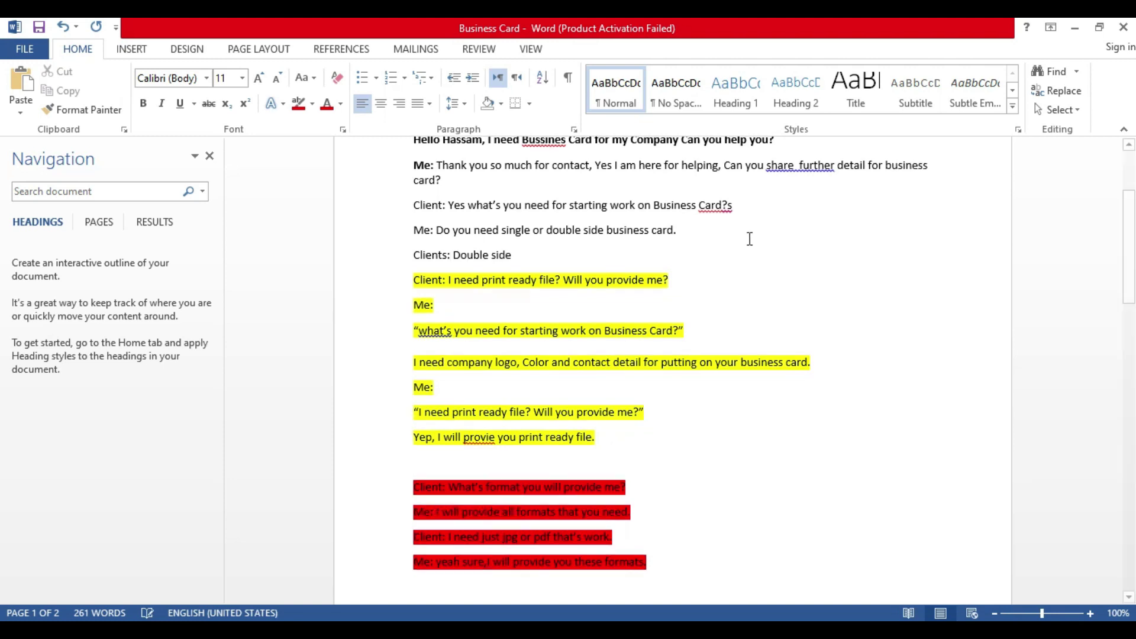
scroll(541, 426, "down", 15)
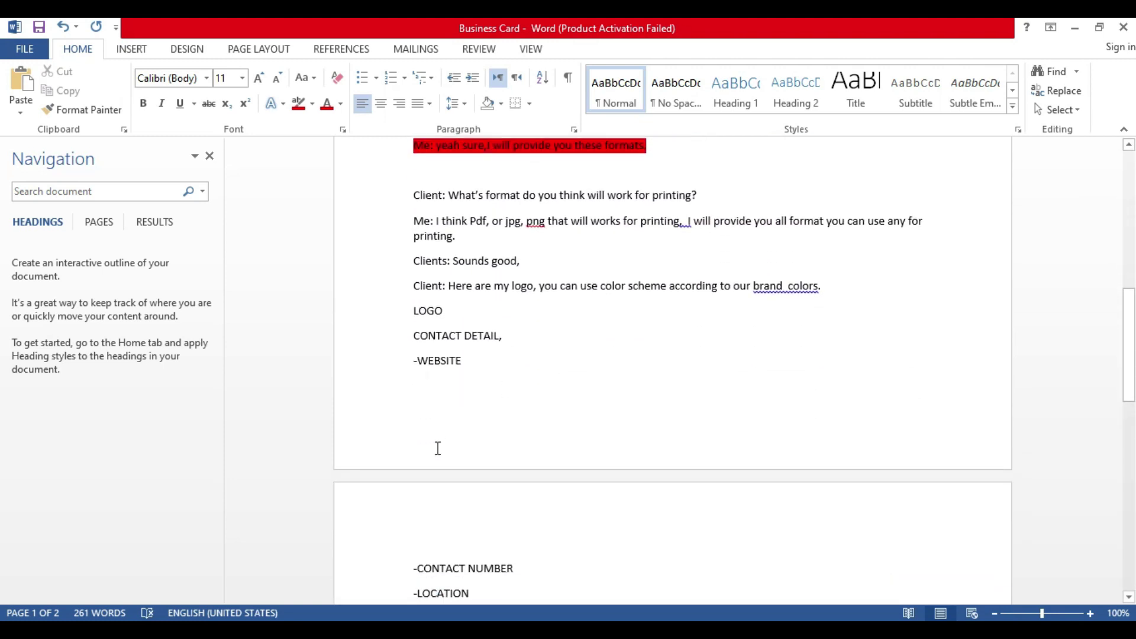
Step: Continue the $24 line with 'will work of both us.'
scroll(621, 365, "down", 1)
scroll(510, 350, "up", 1)
left_click(505, 295)
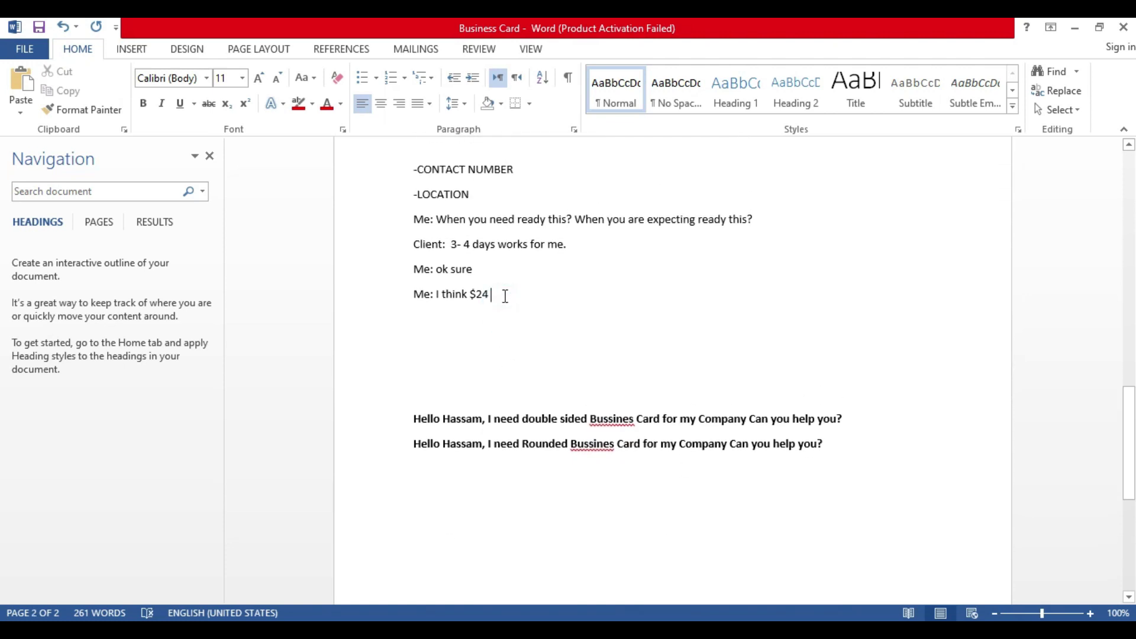
type("will work of rbo")
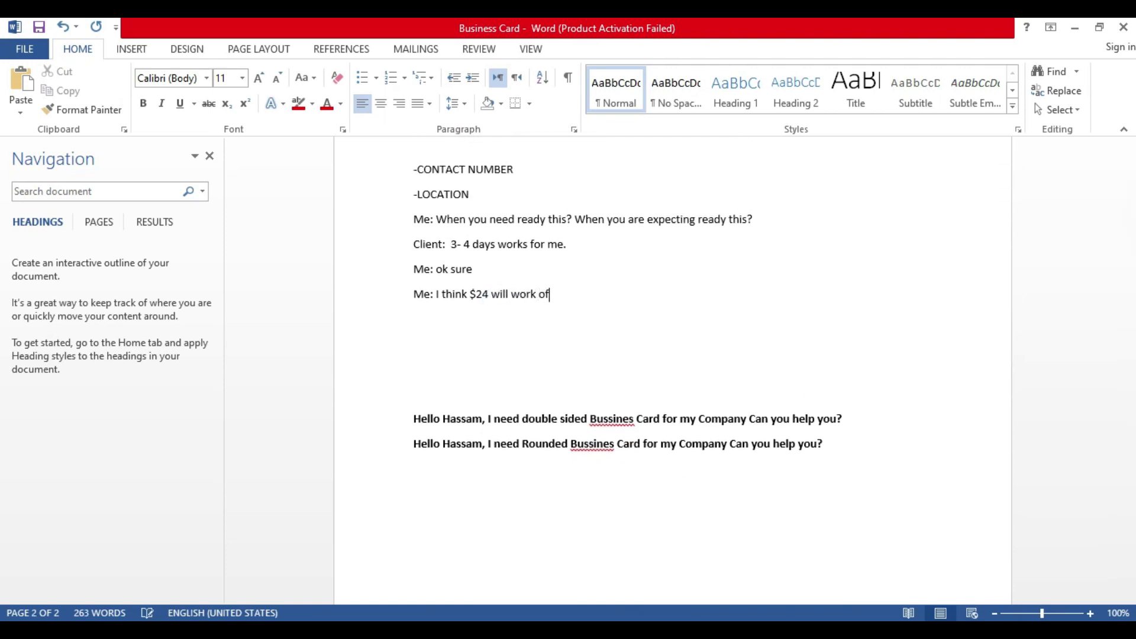
key("BackSpace")
key("BackSpace")
key("BackSpace")
key("BackSpace")
type("rbo")
key("BackSpace")
key("BackSpace")
key("BackSpace")
type("both us.")
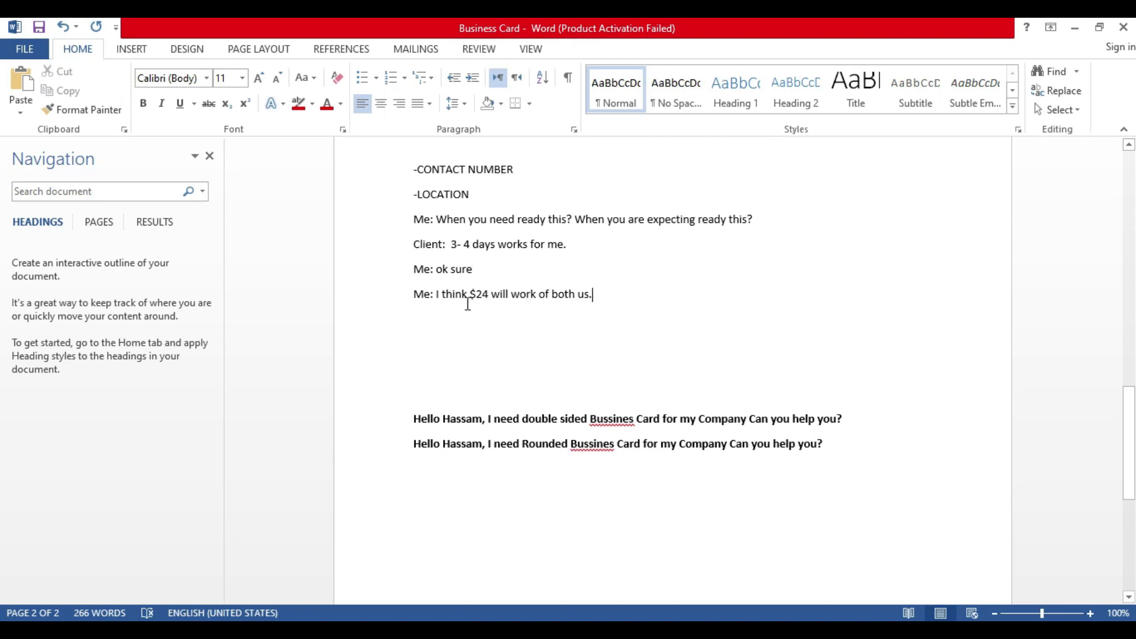
left_click_drag(489, 296, 476, 296)
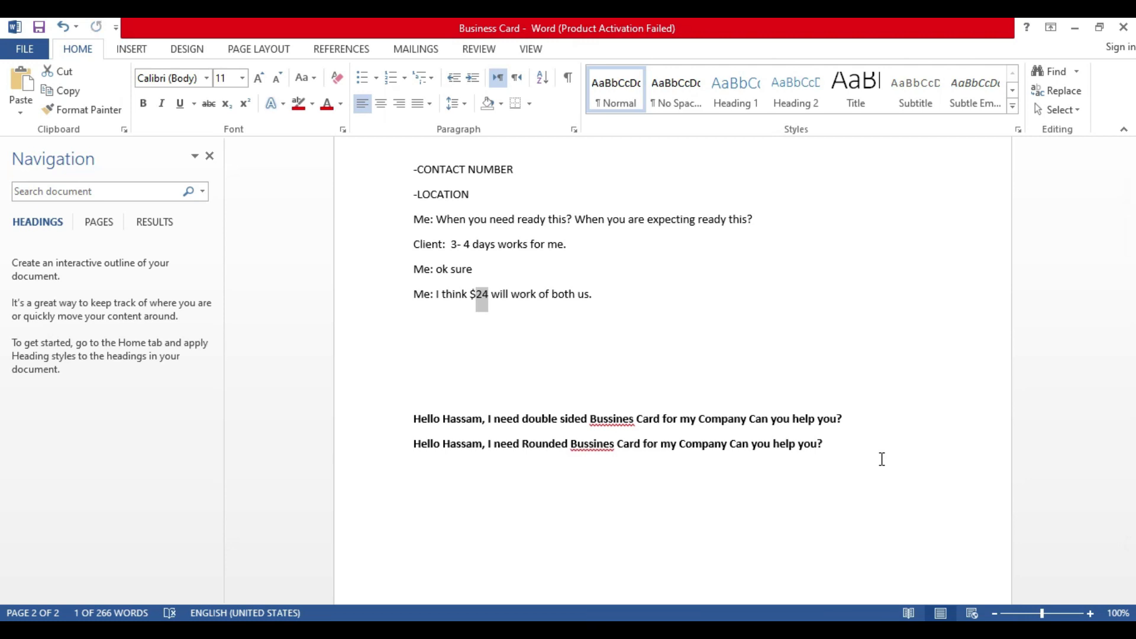
left_click(614, 301)
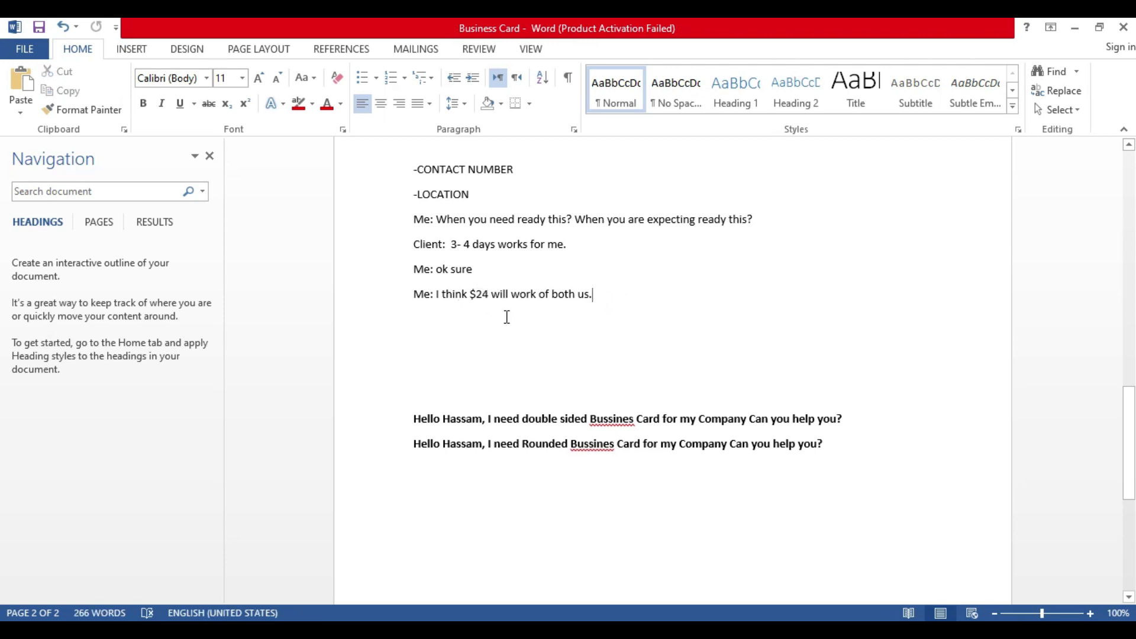
Step: Add 'I will provide you 2 3 versions with different layout so you could select one them easily'
type("I will provide you 2 3 draft with")
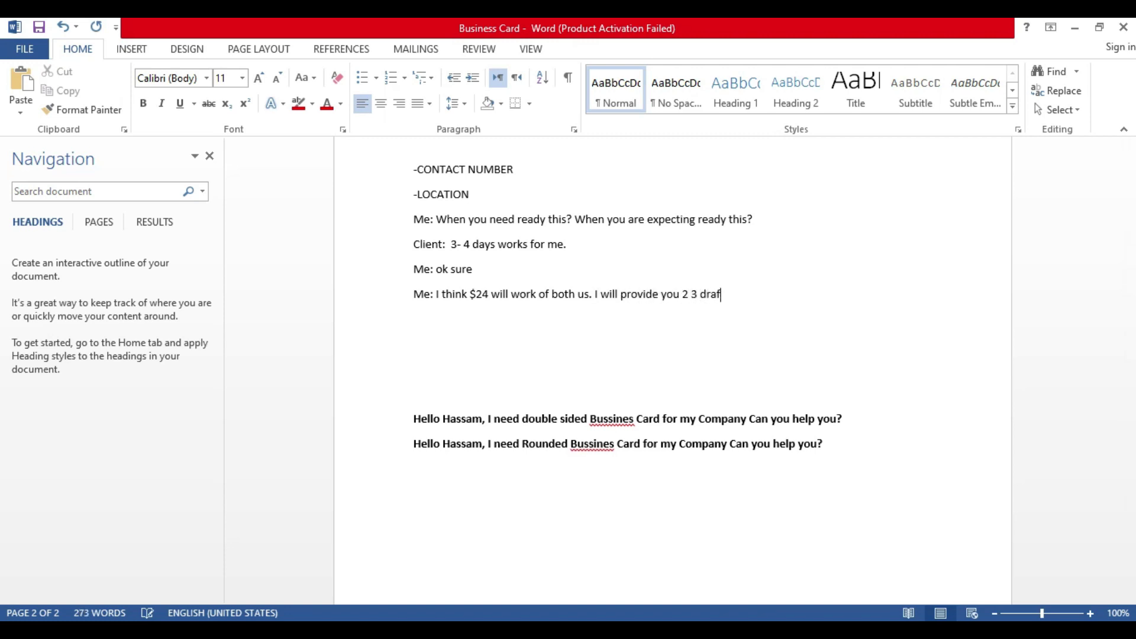
key("BackSpace")
key("BackSpace")
key("BackSpace")
key("BackSpace")
key("BackSpace")
key("BackSpace")
key("BackSpace")
key("BackSpace")
key("BackSpace")
key("BackSpace")
key("BackSpace")
type("ve")
key("BackSpace")
key("BackSpace")
type("version")
key("BackSpace")
type("s with difere")
key("BackSpace")
key("BackSpace")
key("BackSpace")
type("ferent layout")
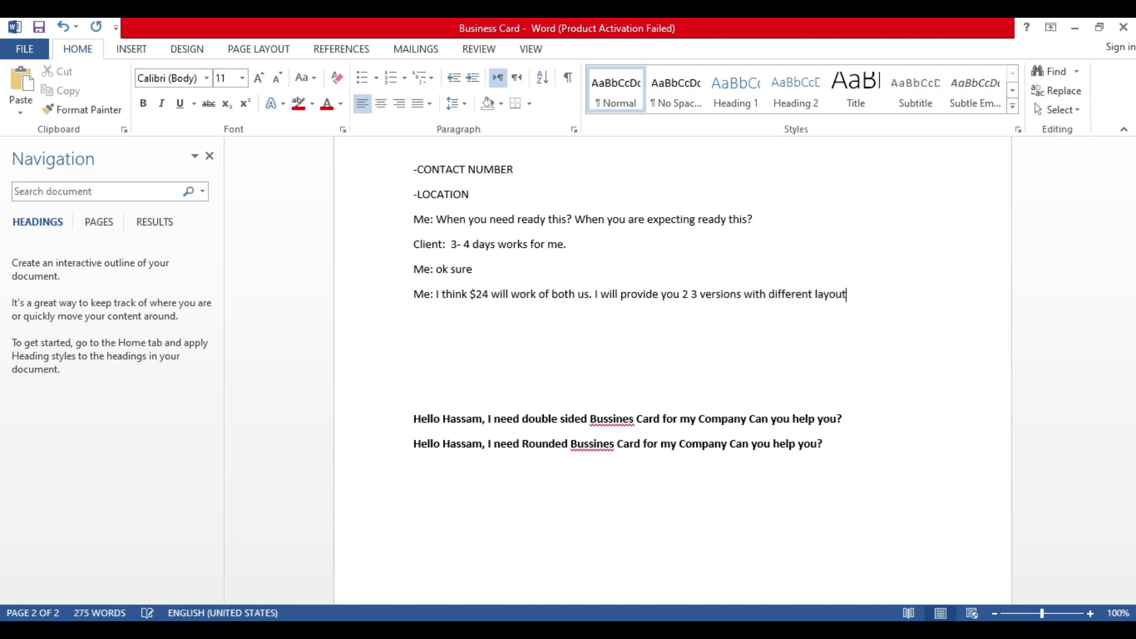
type(" so you could cha")
key("BackSpace")
key("BackSpace")
type("elect one th")
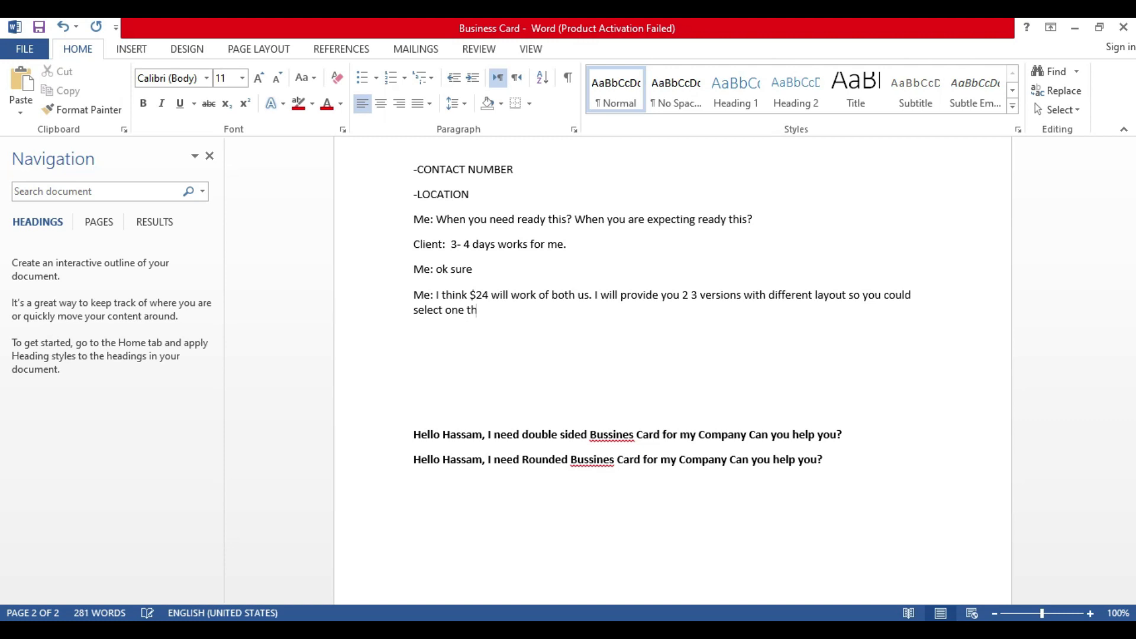
type("em easily")
left_click(594, 294)
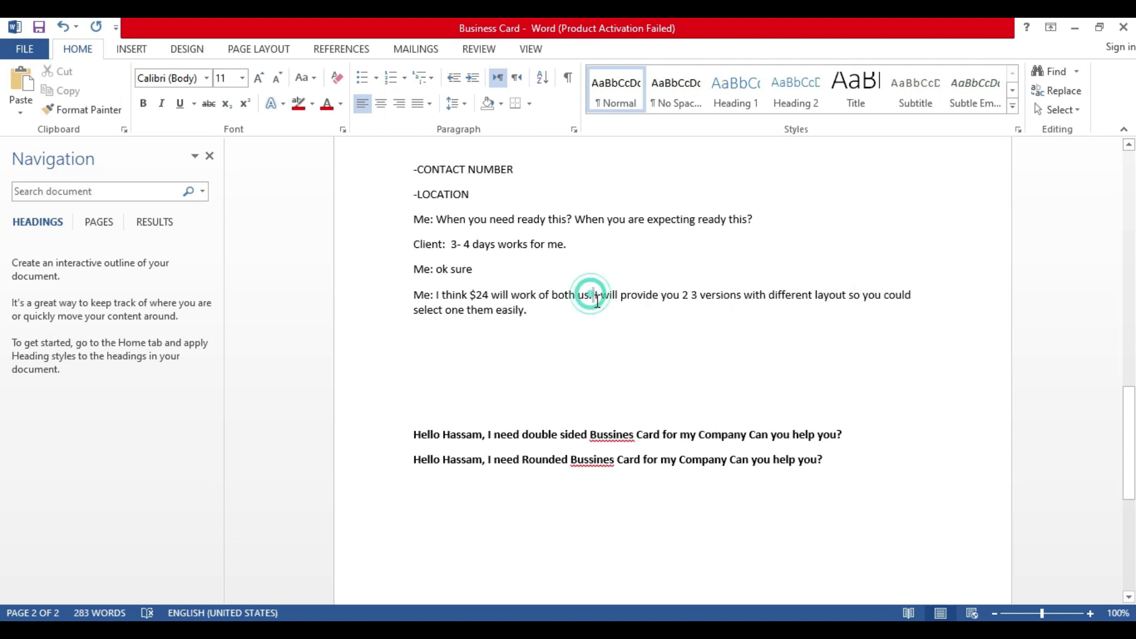
left_click_drag(597, 299, 593, 320)
left_click(473, 299)
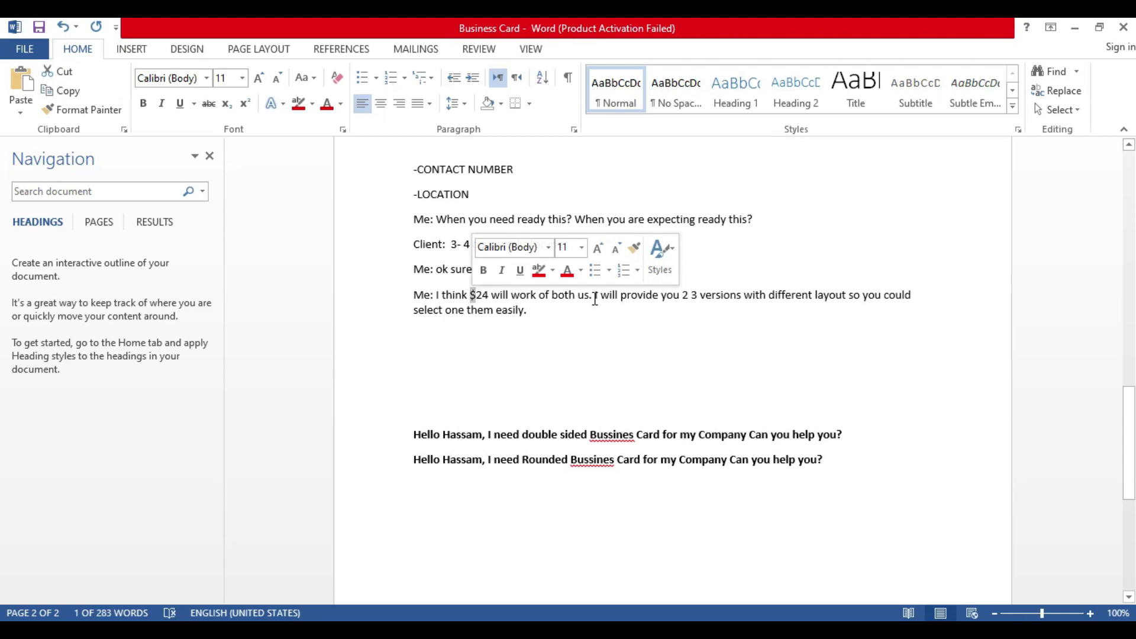
left_click_drag(592, 295, 573, 312)
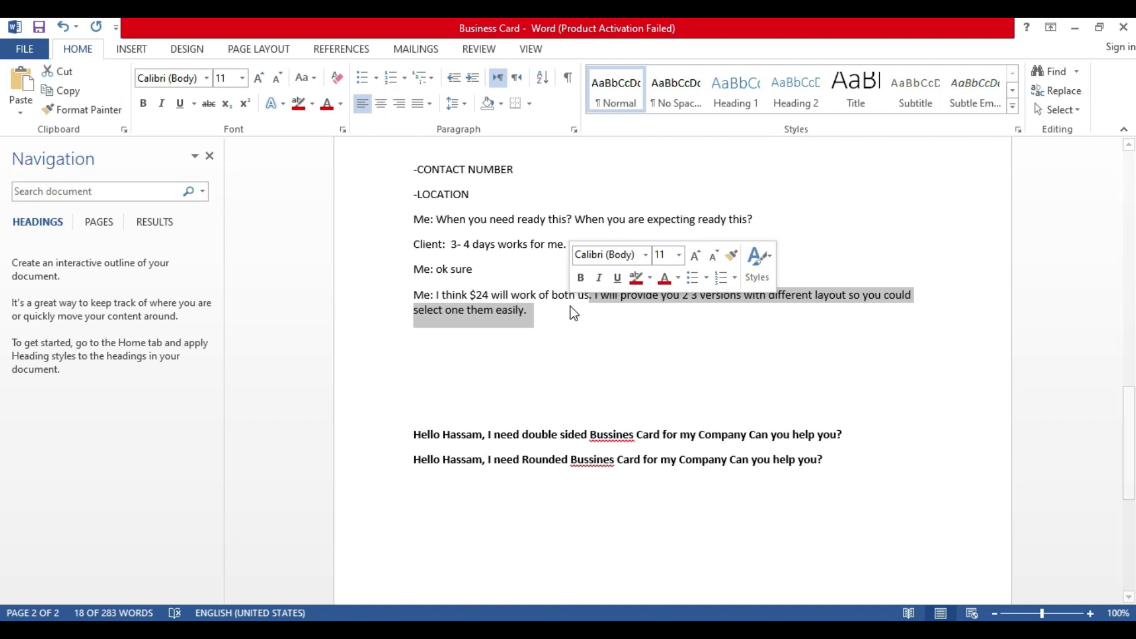
left_click(567, 312)
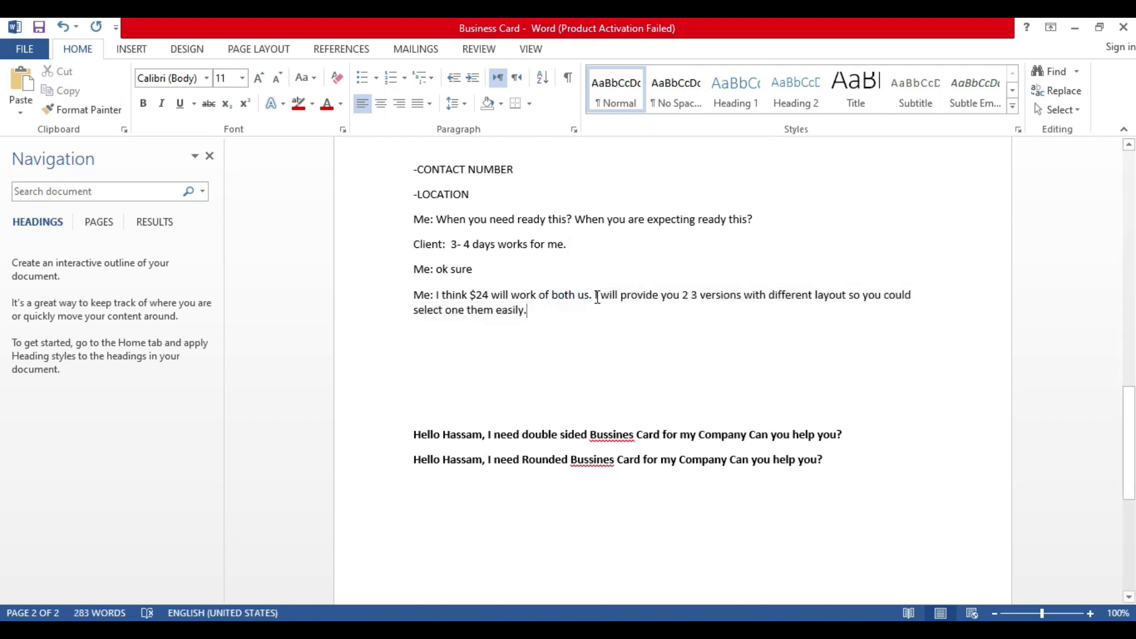
left_click_drag(595, 296, 573, 319)
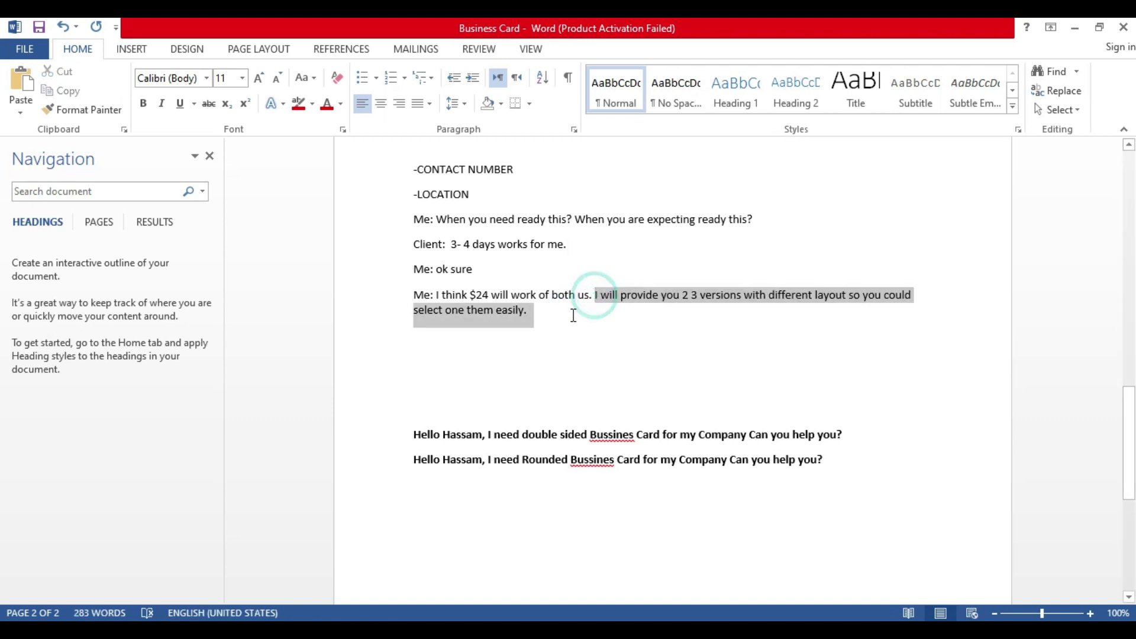
left_click(484, 296)
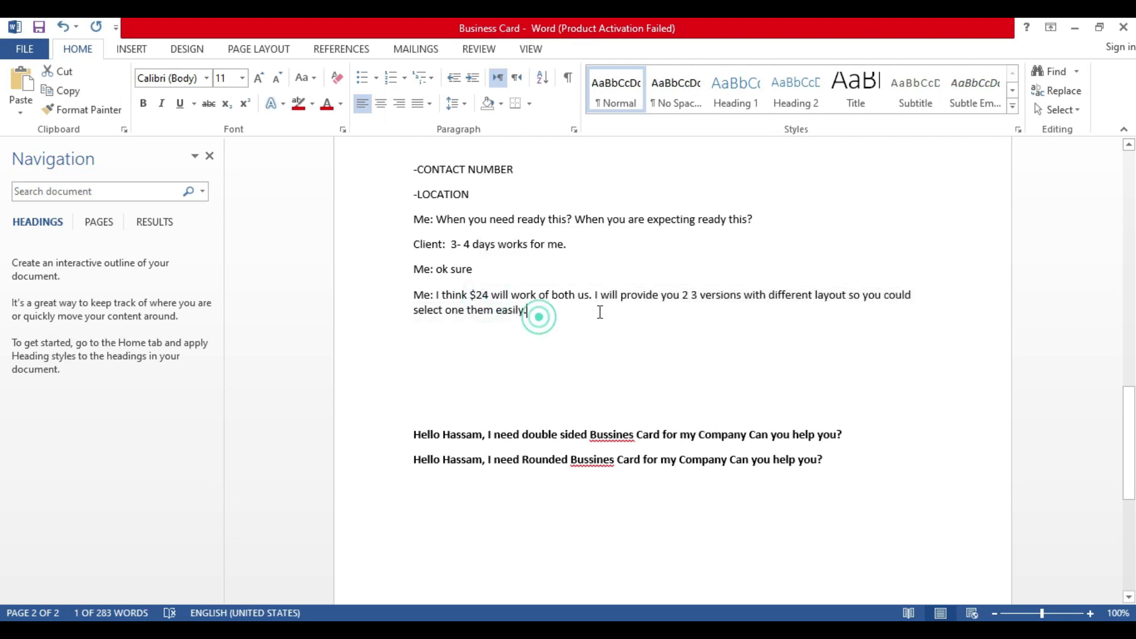
left_click_drag(541, 314, 592, 297)
left_click(593, 295)
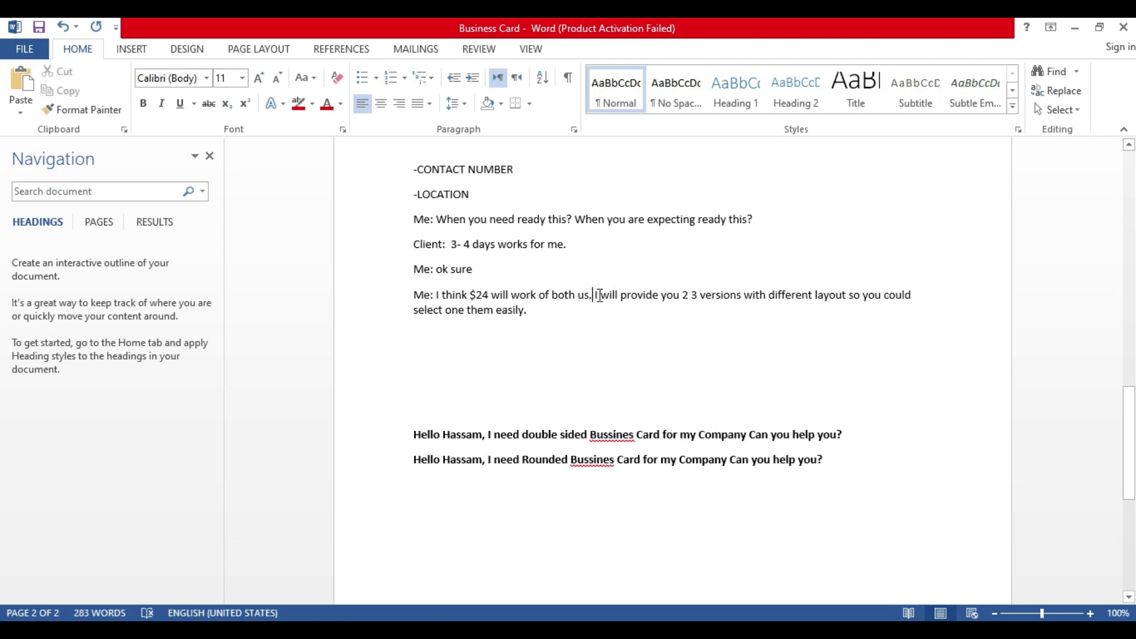
mouse_move(592, 294)
left_mouse_down()
mouse_move(582, 315)
mouse_move(592, 295)
left_mouse_up()
left_click(541, 314)
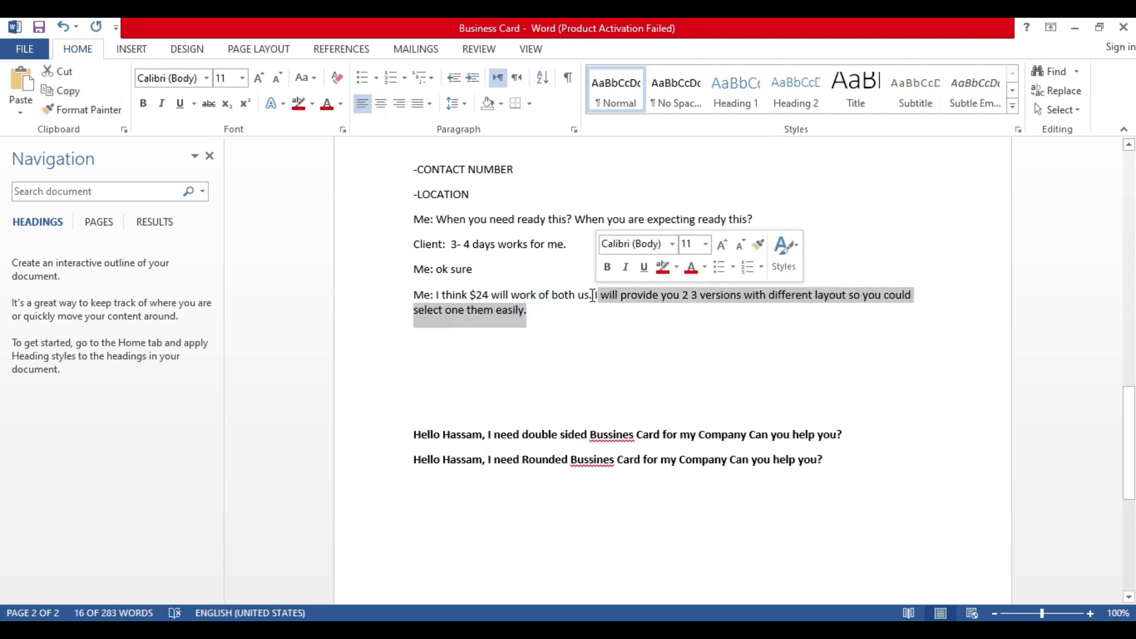
Step: Add 'Client: yes, that's work.' and 'Me: Let me send you invoice request.'
left_click(552, 320)
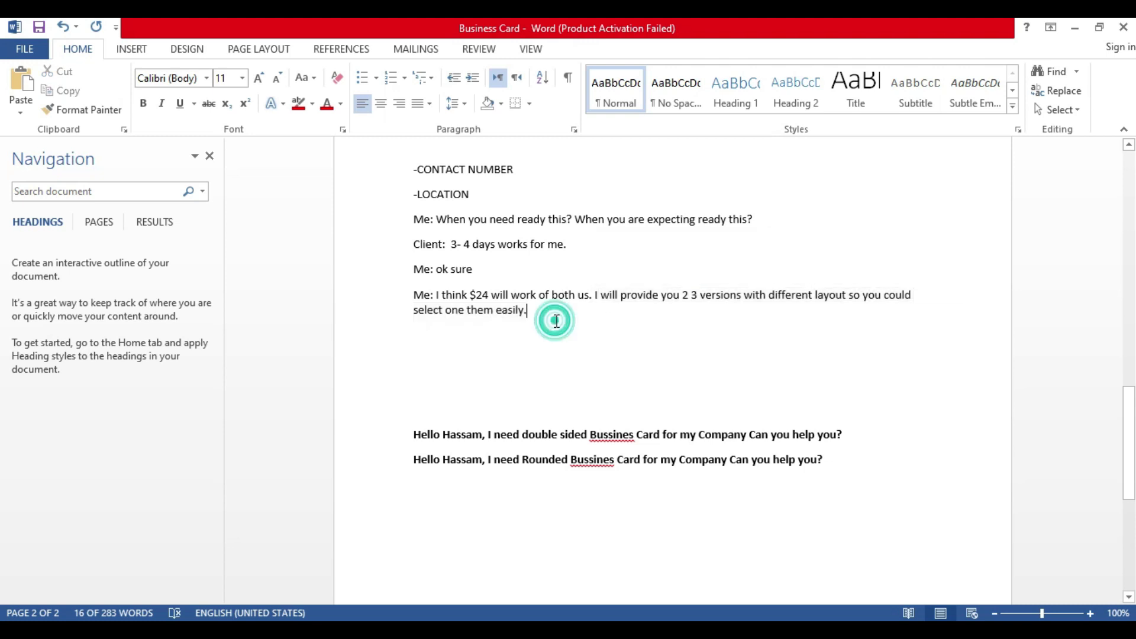
key("Return")
type("Cleint:")
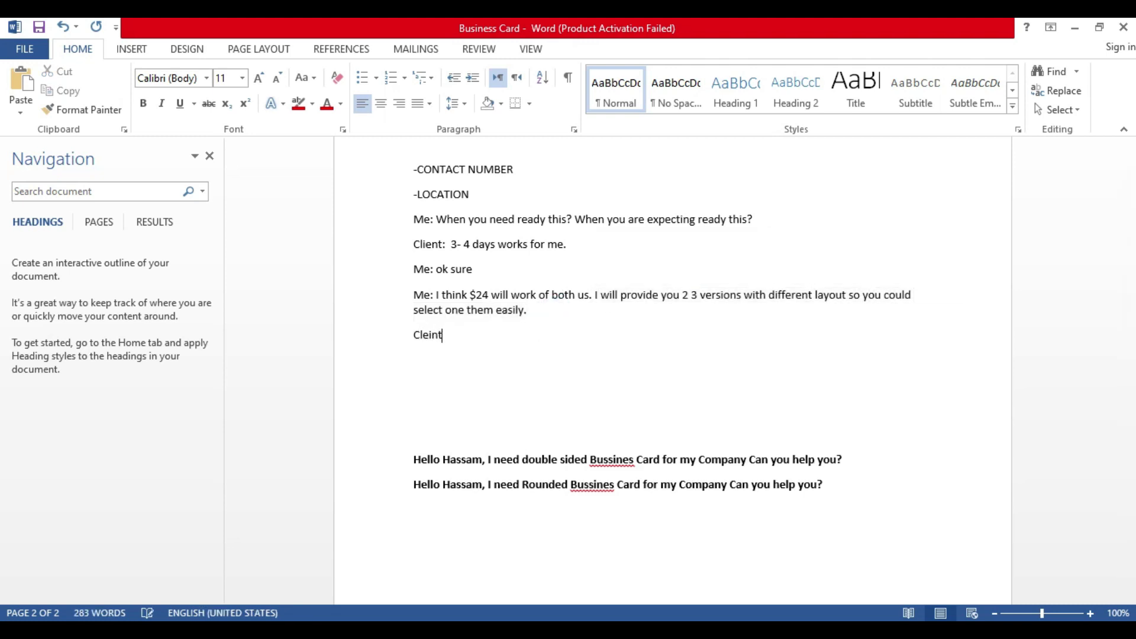
key("BackSpace")
key("BackSpace")
key("BackSpace")
key("BackSpace")
key("BackSpace")
type("ient: yes, that's work.")
key("Return")
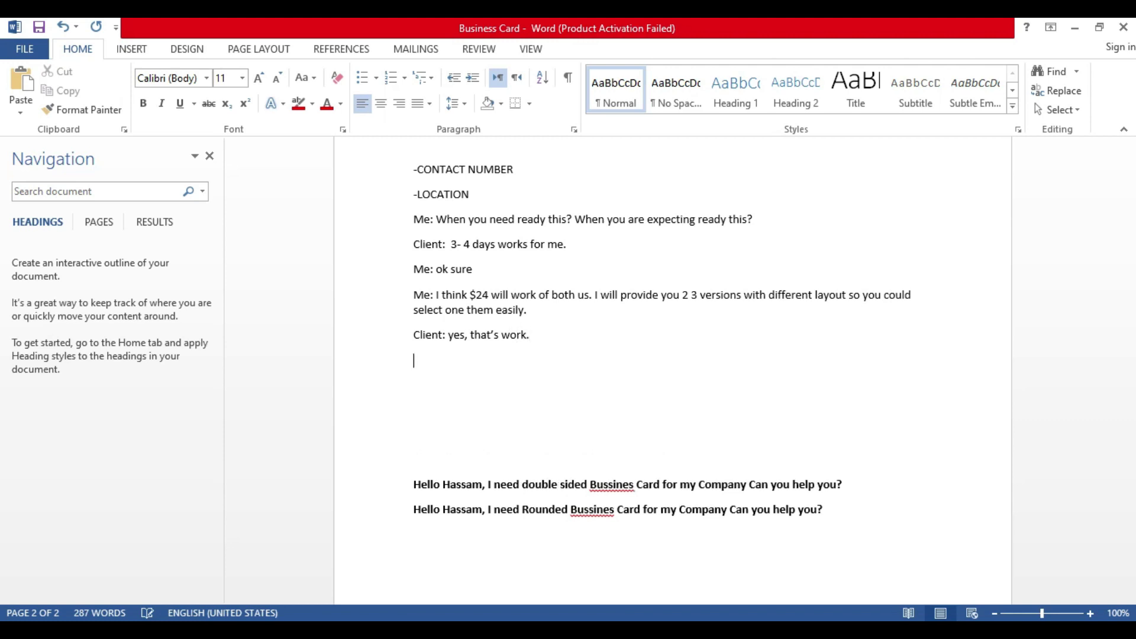
type("Me: Let me send you ")
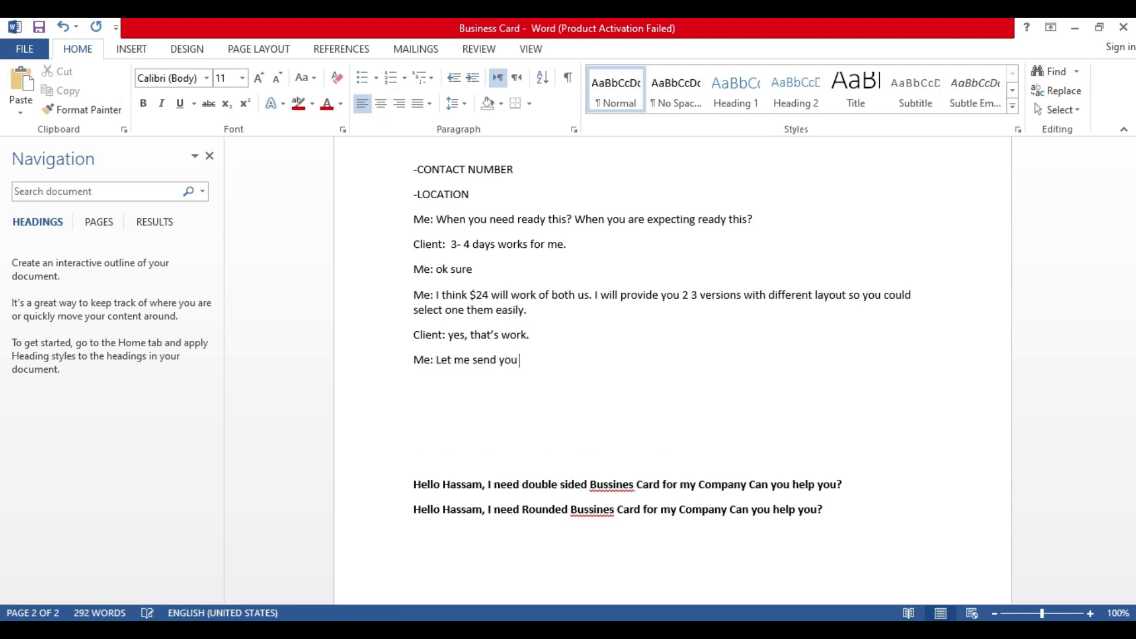
type("invoice request.")
Step: Add 'Client: Ok' and 'Me: Here is invoice.' followed by an empty line
key("Return")
type("Clent")
key("BackSpace")
key("BackSpace")
type("ient: ")
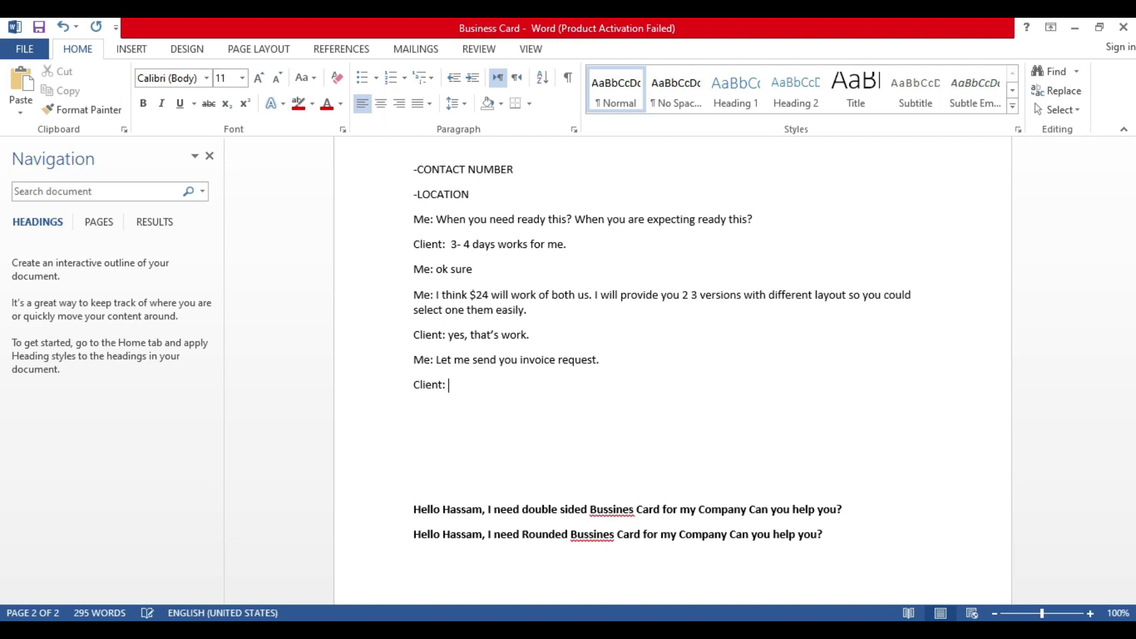
type("Ok")
key("Return")
type("Me: ")
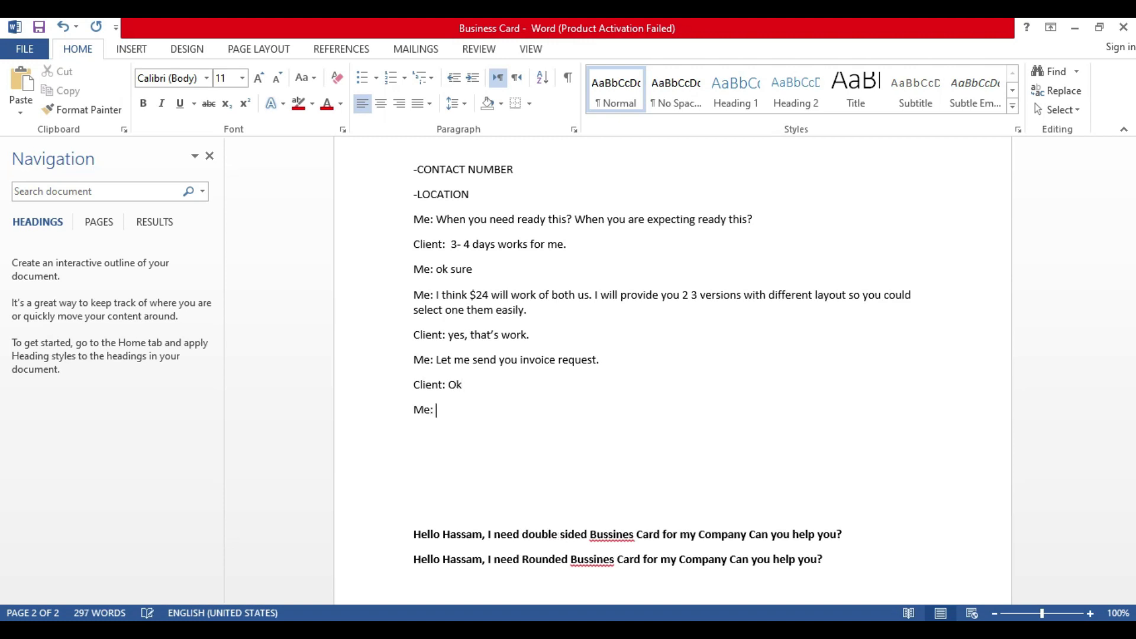
type("Here is invoice.")
key("Return")
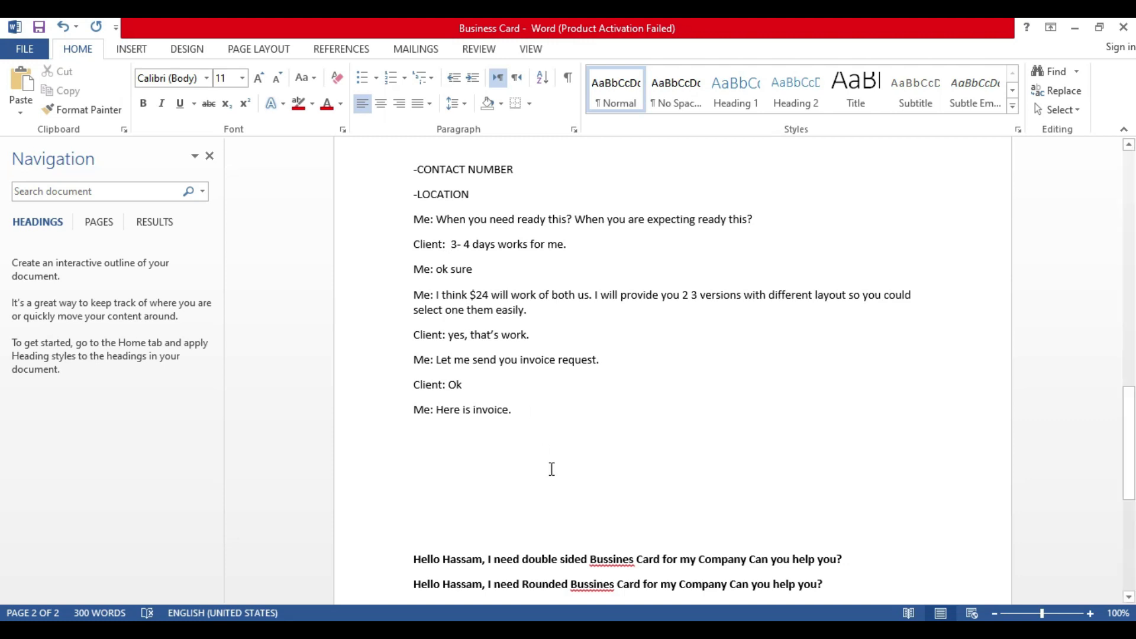
Step: Switch to the Google Meet tab in Chrome and show the meeting's participant list
left_click(668, 631)
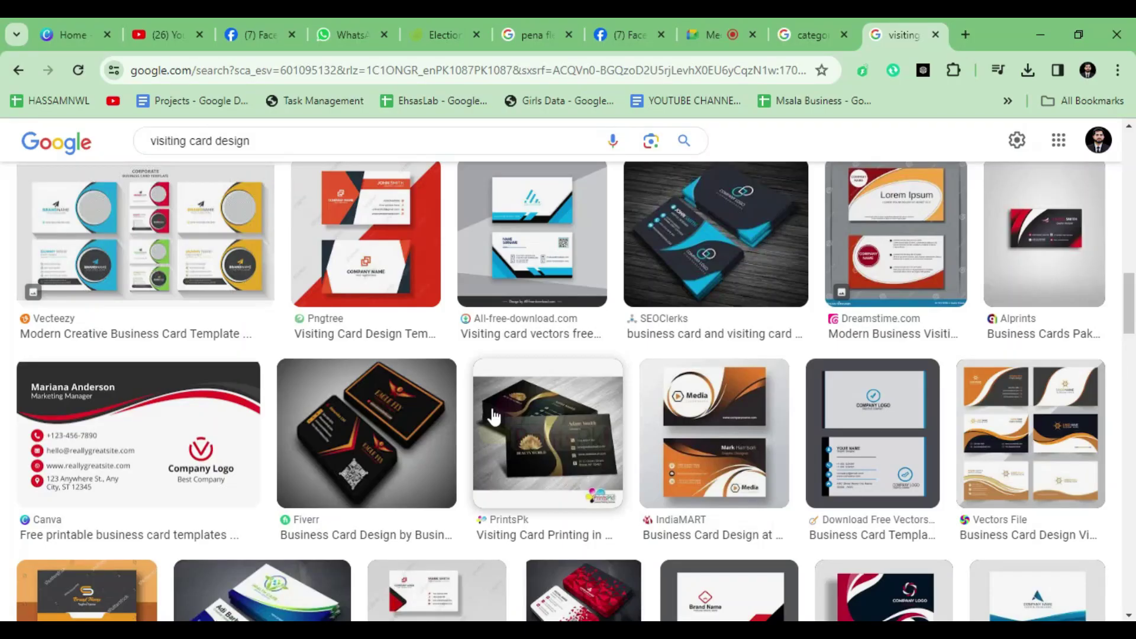
left_click(718, 40)
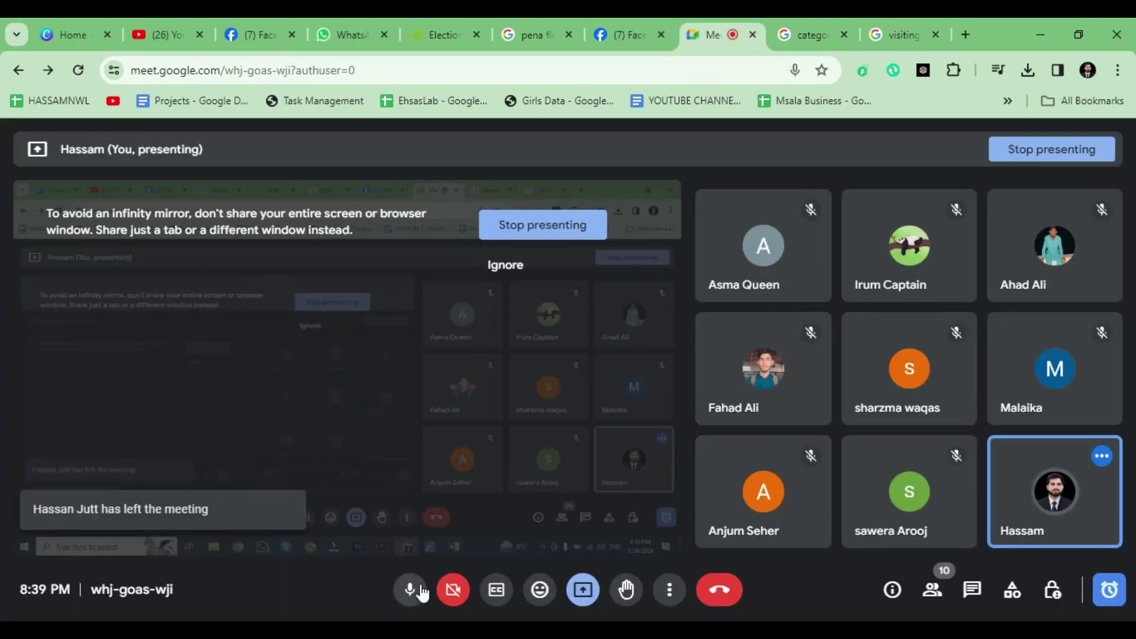
left_click(933, 590)
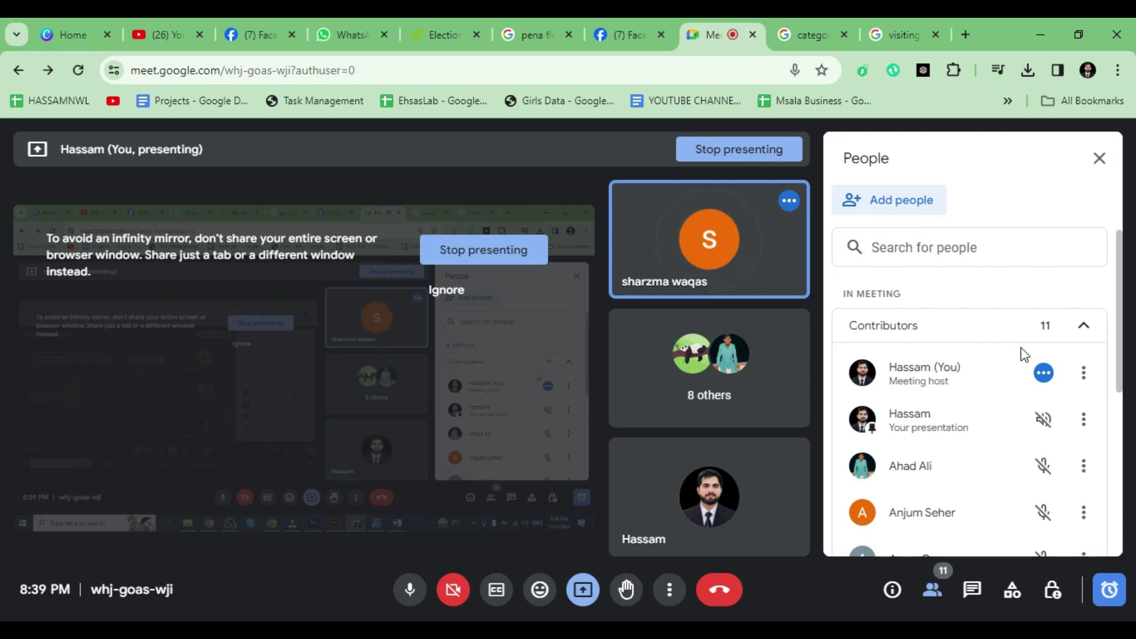
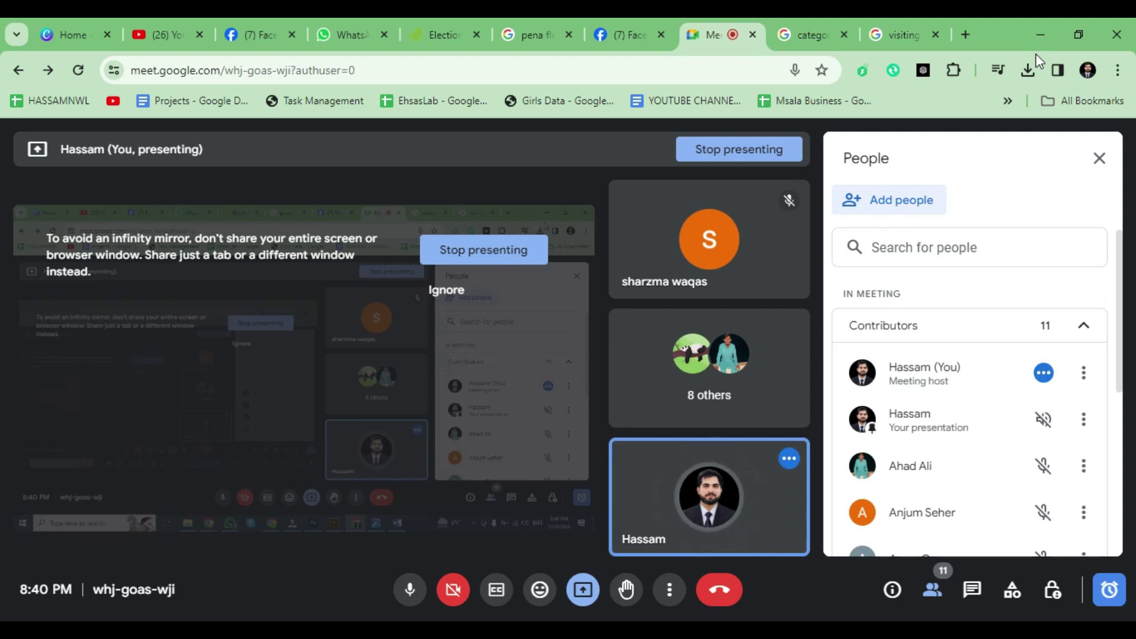
Step: Switch to the Canva tab showing the CDAP Overview V2 presentation
left_click(66, 18)
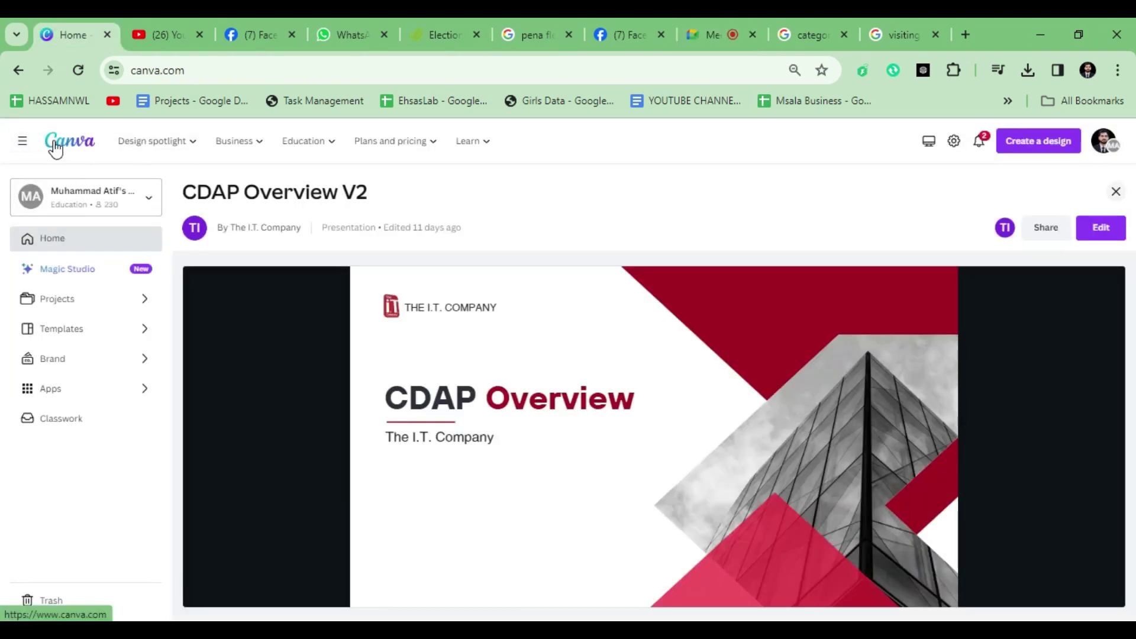
Step: Search Canva templates for 'business card' from the home page
left_click(57, 149)
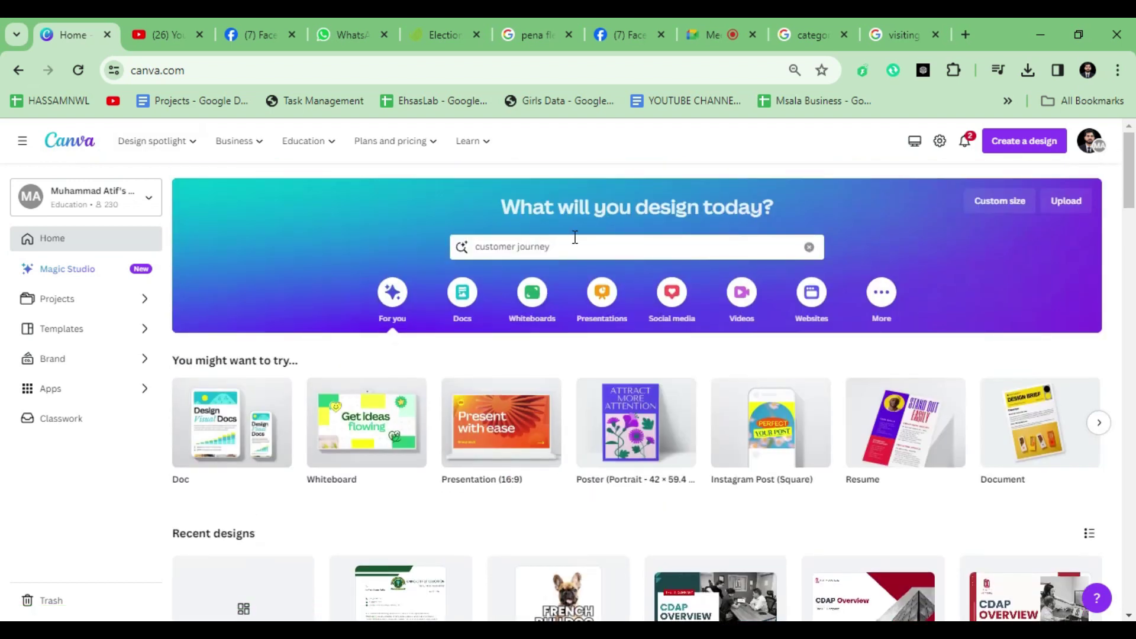
left_click(574, 243)
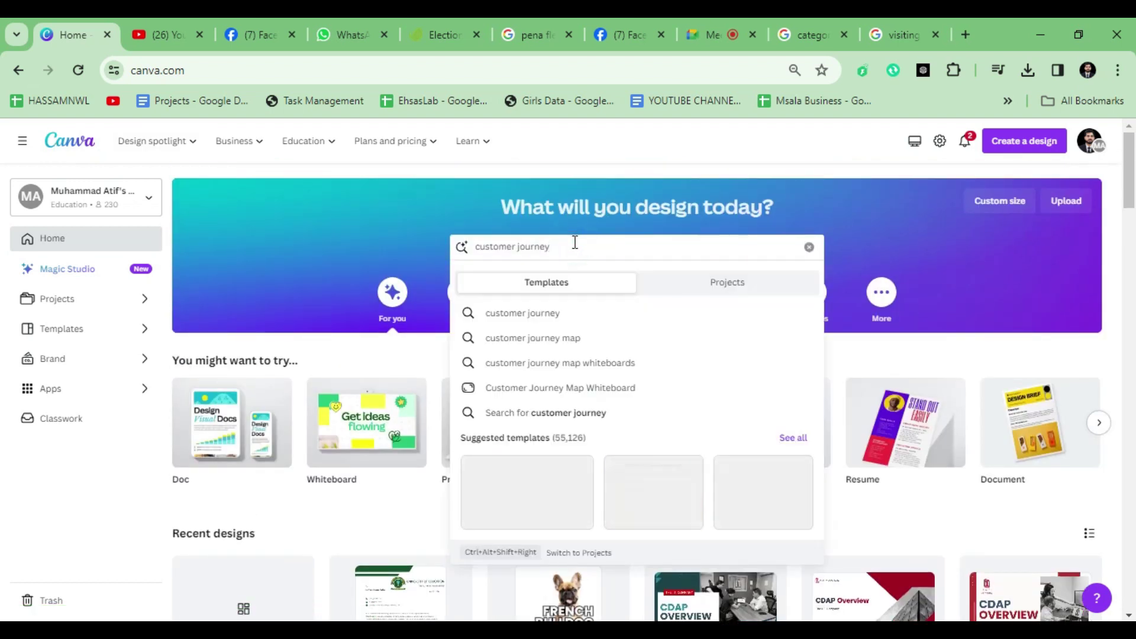
key("ctrl+a")
type("business card")
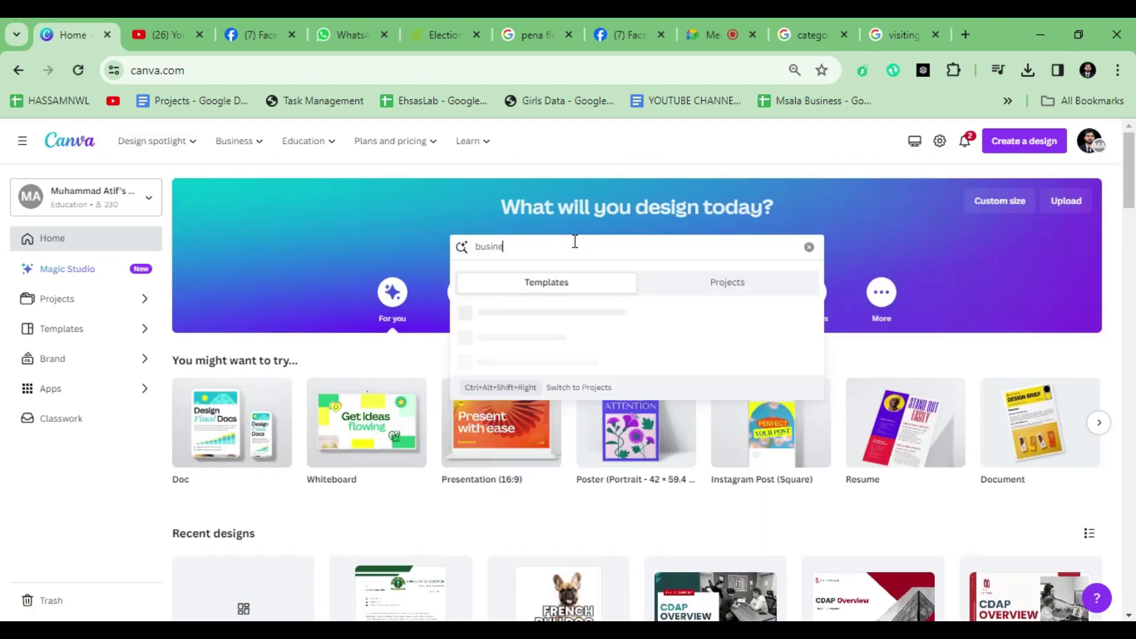
key("Return")
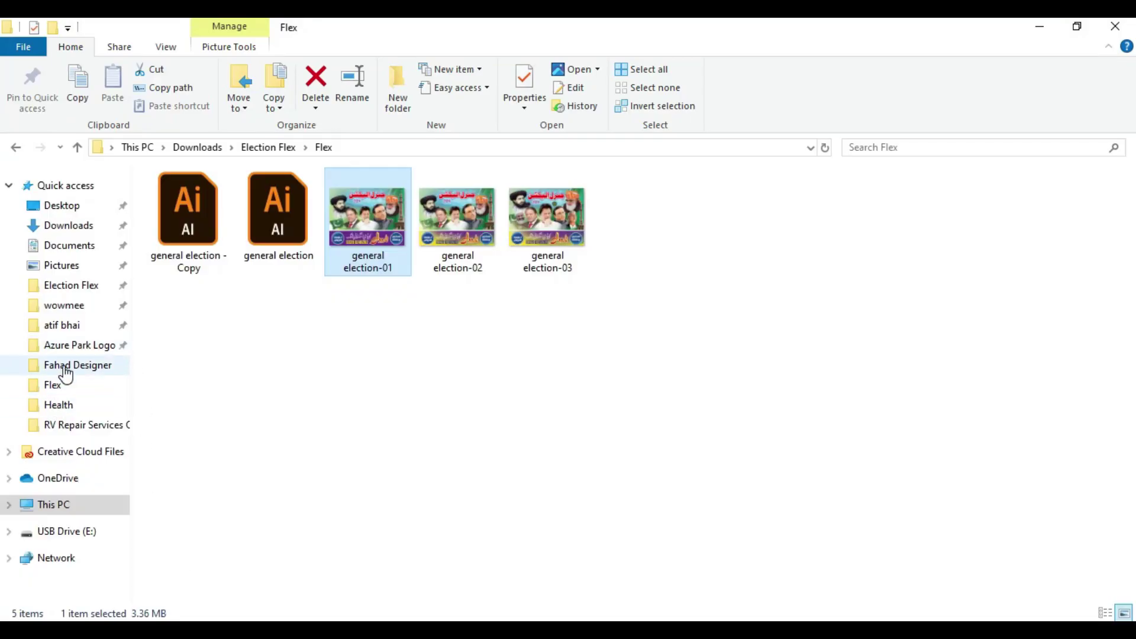
Step: Browse the Azure Park Logo folder's 0.5x and 1.5x logo subfolders
left_click(68, 366)
left_click(74, 346)
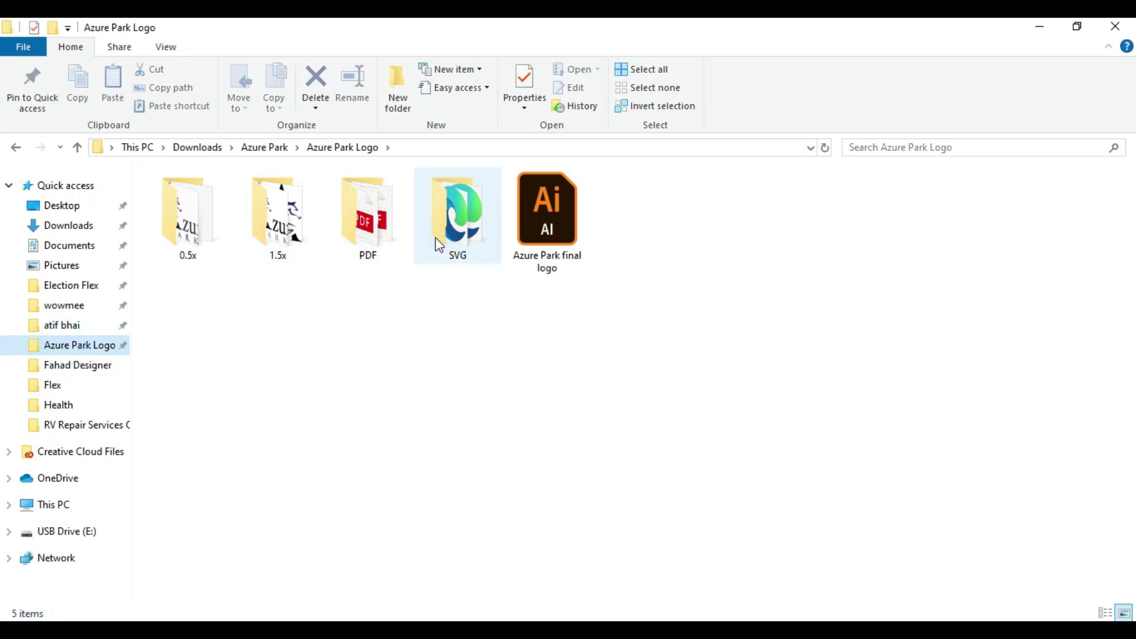
double_click(187, 251)
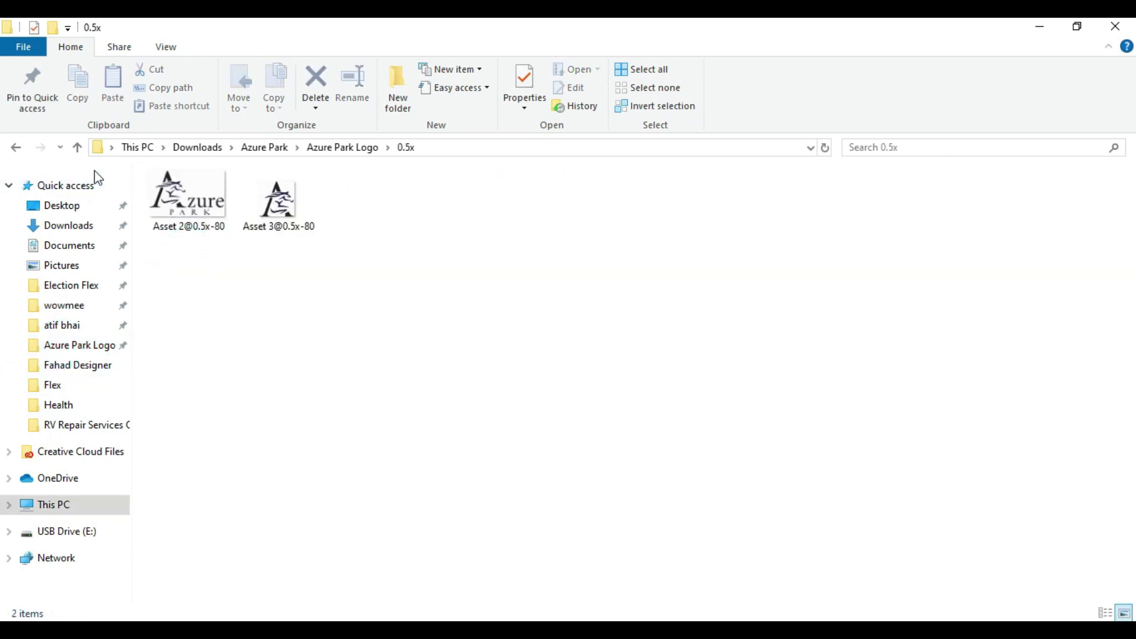
left_click(78, 147)
double_click(281, 236)
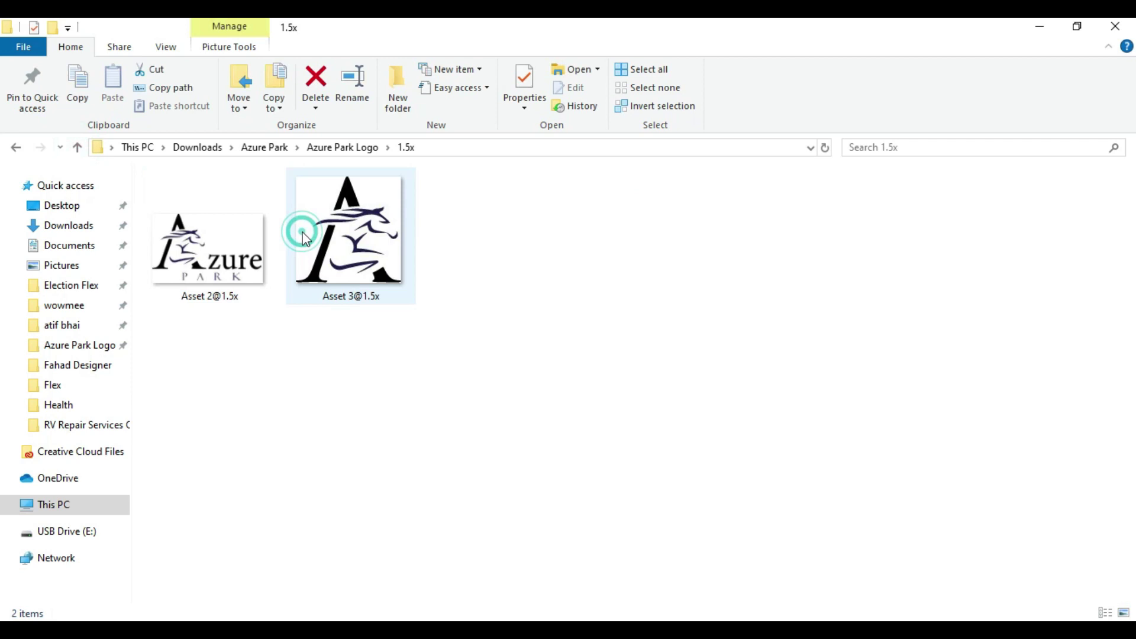
left_click(77, 147)
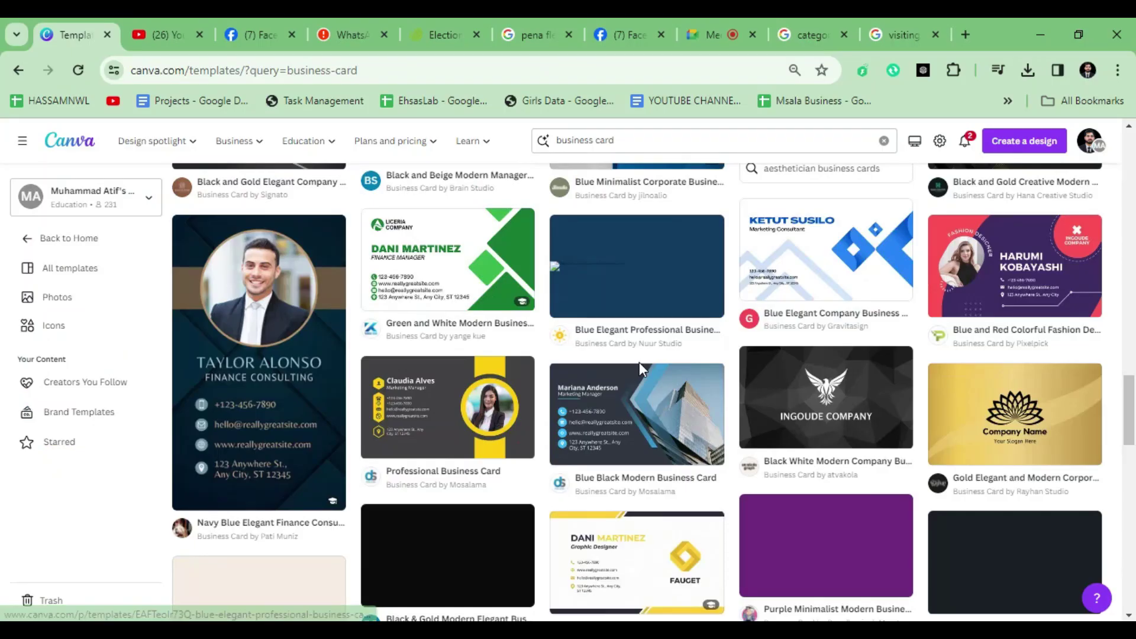
scroll(639, 362, "down", 10)
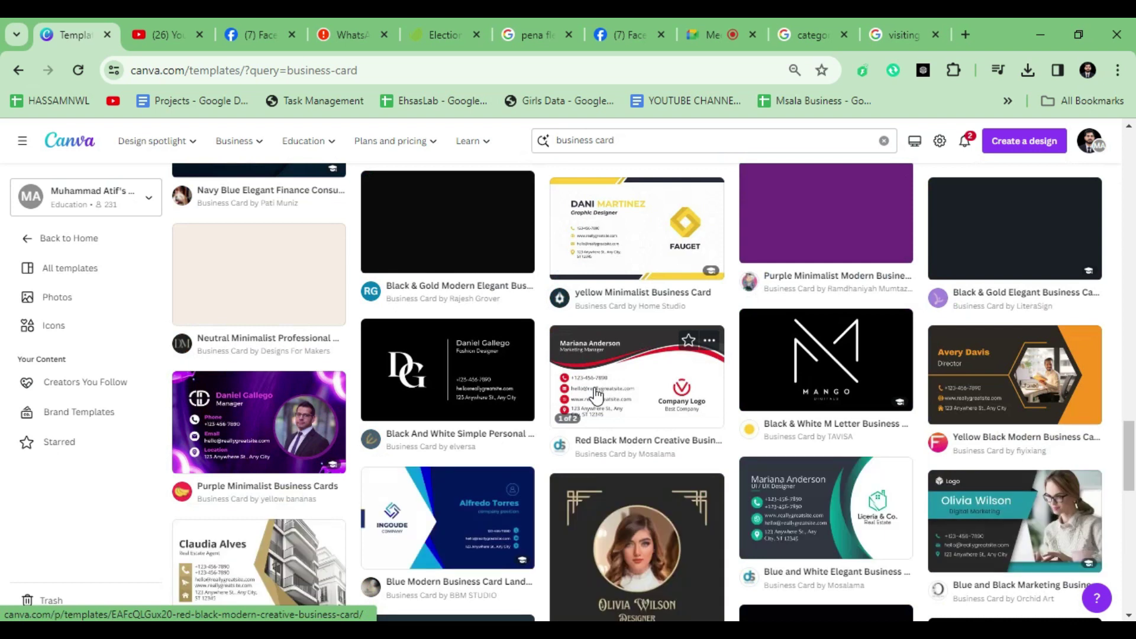
scroll(596, 394, "up", 2)
scroll(597, 395, "up", 1)
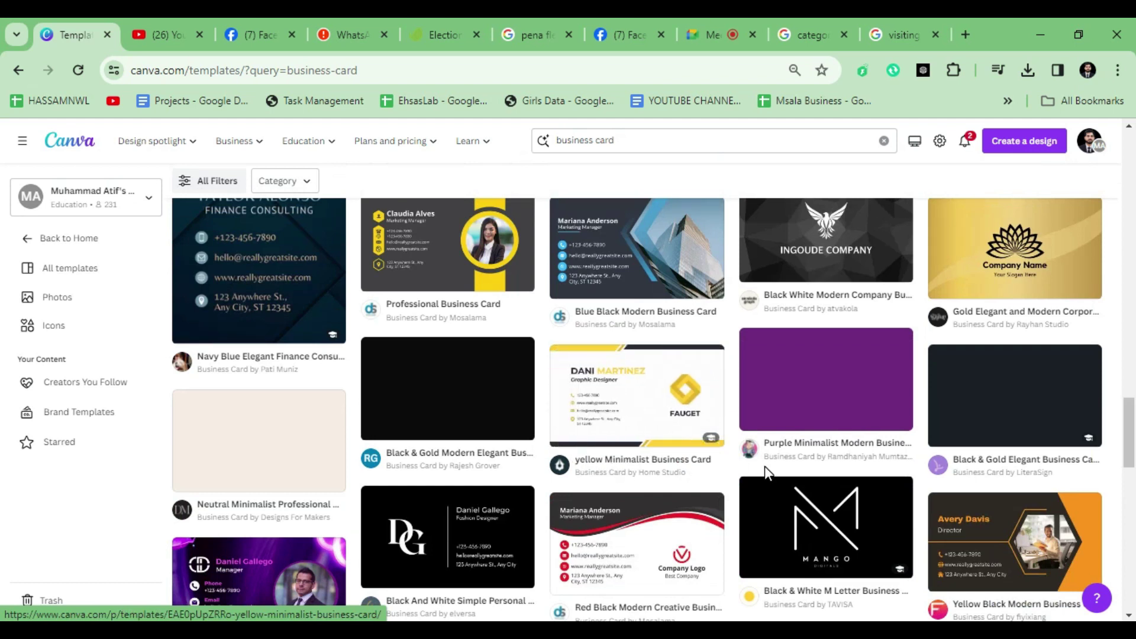
scroll(768, 471, "up", 3)
scroll(768, 473, "down", 8)
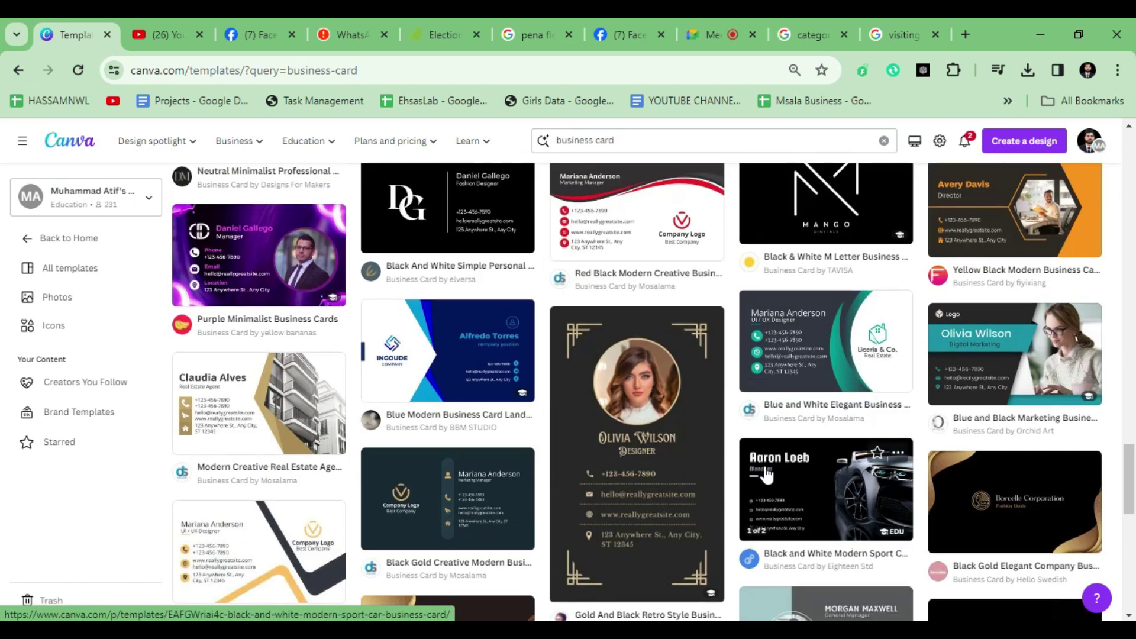
scroll(763, 475, "down", 4)
scroll(734, 477, "down", 4)
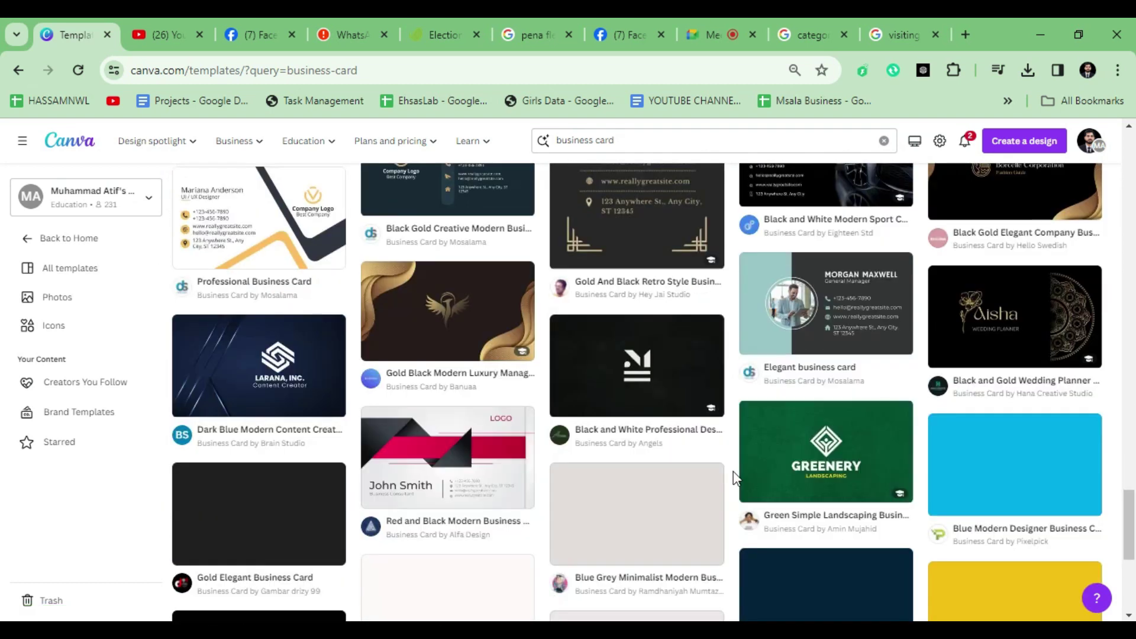
scroll(716, 483, "down", 8)
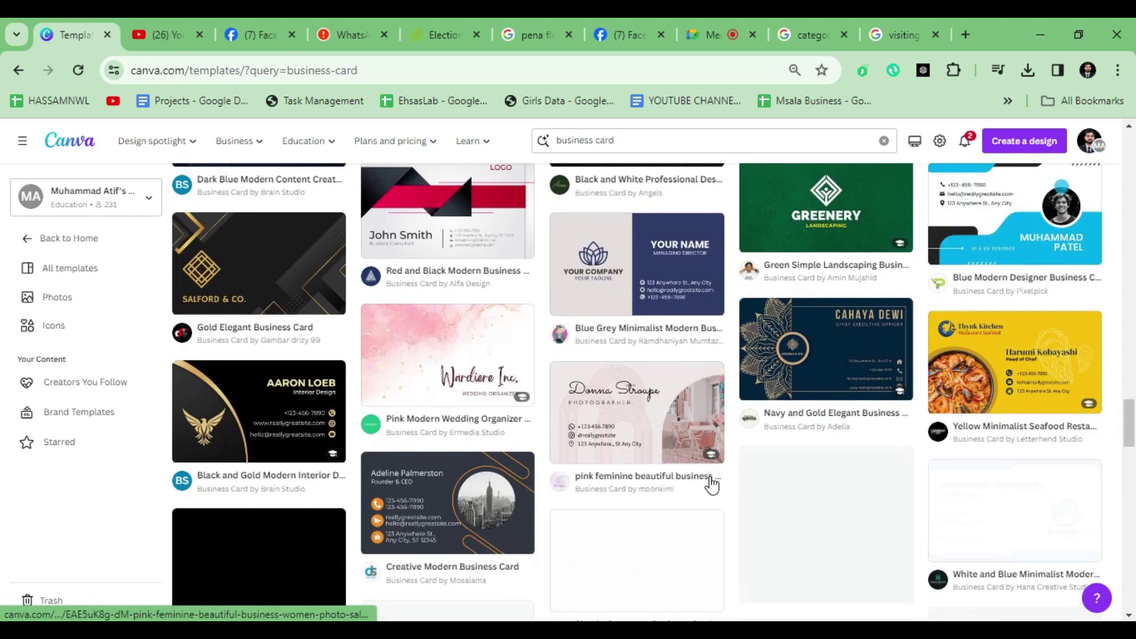
scroll(708, 485, "up", 6)
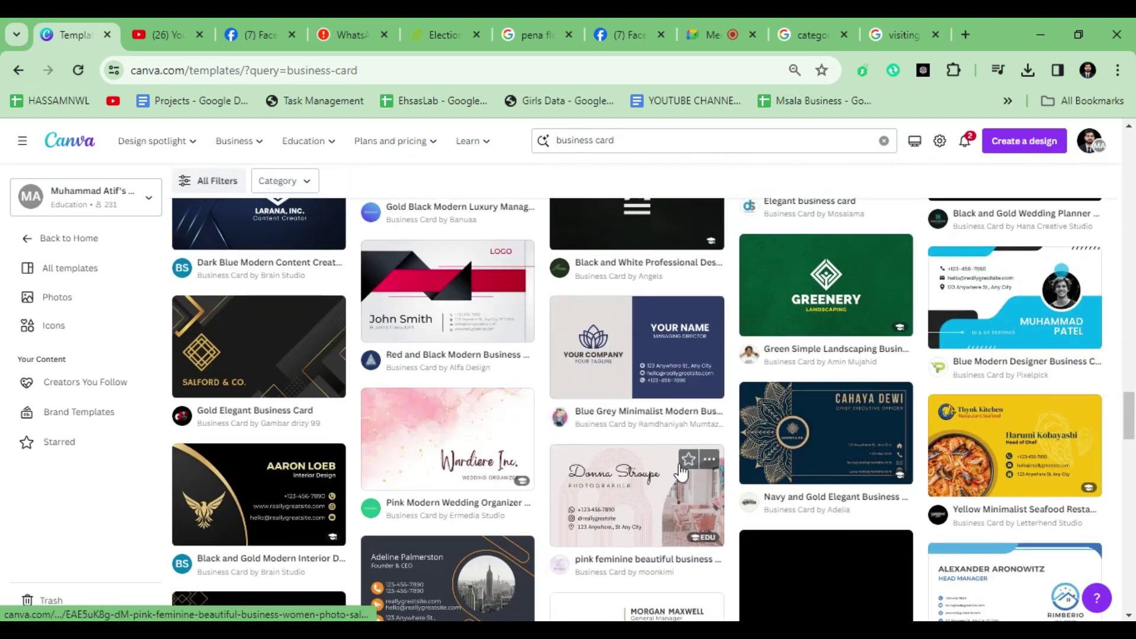
Step: Preview the Blue Grey Minimalist business card template
left_click(608, 362)
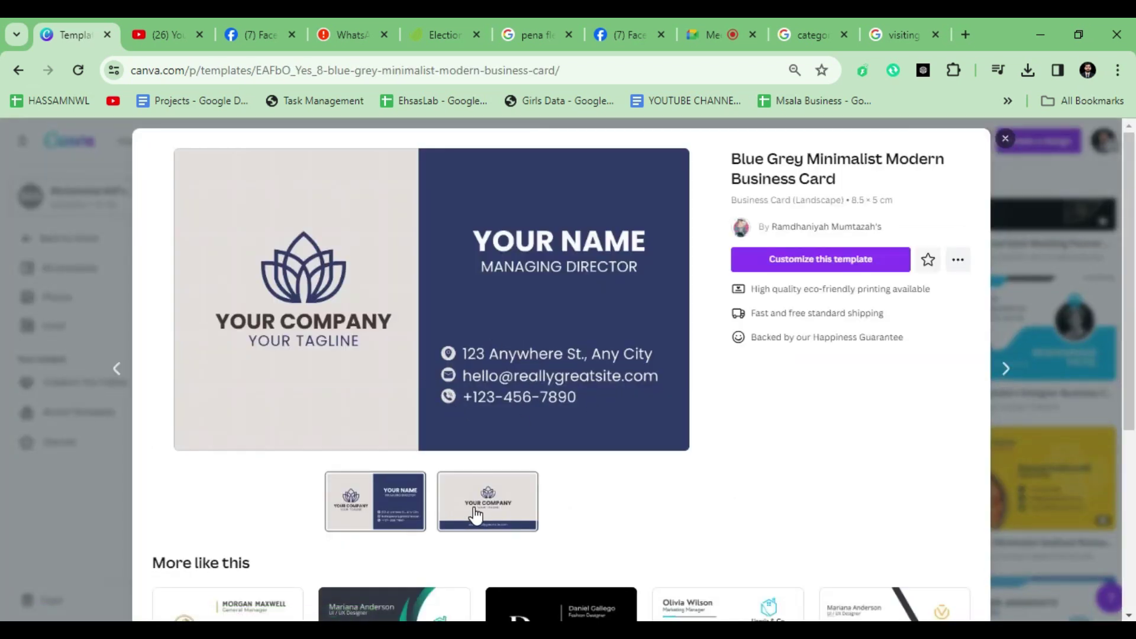
scroll(475, 515, "down", 5)
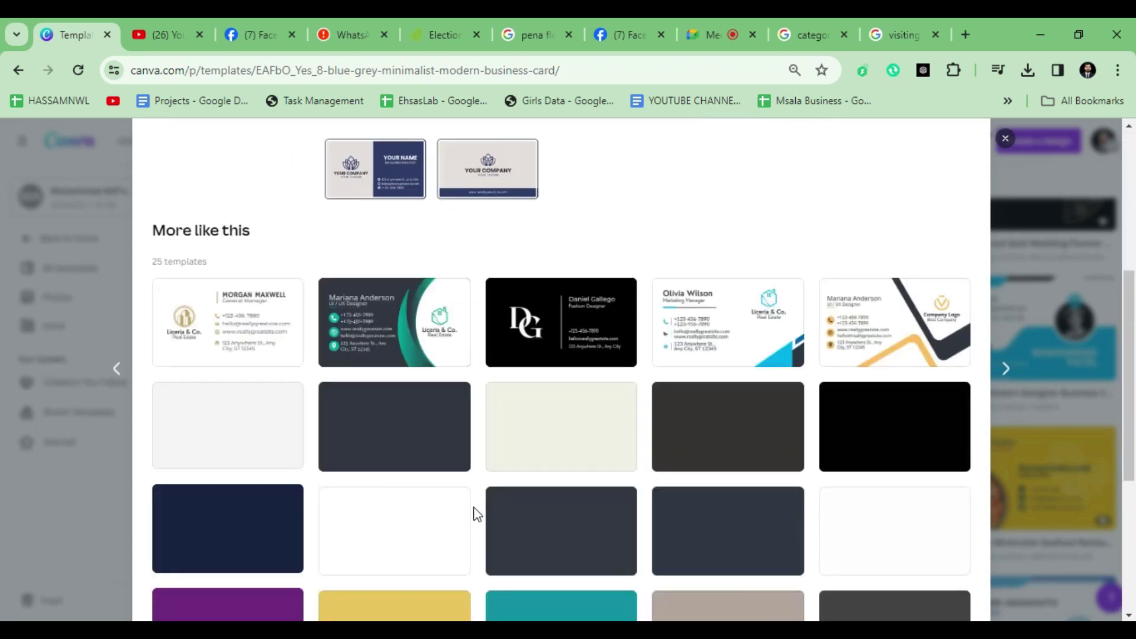
scroll(477, 513, "down", 2)
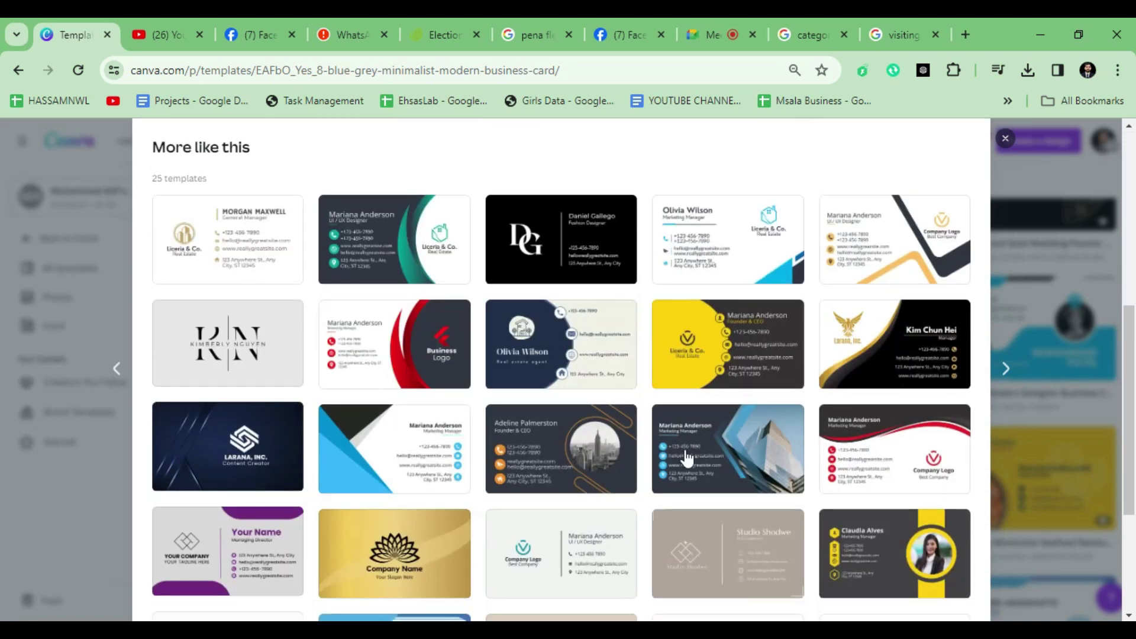
scroll(424, 284, "up", 5)
scroll(481, 390, "down", 9)
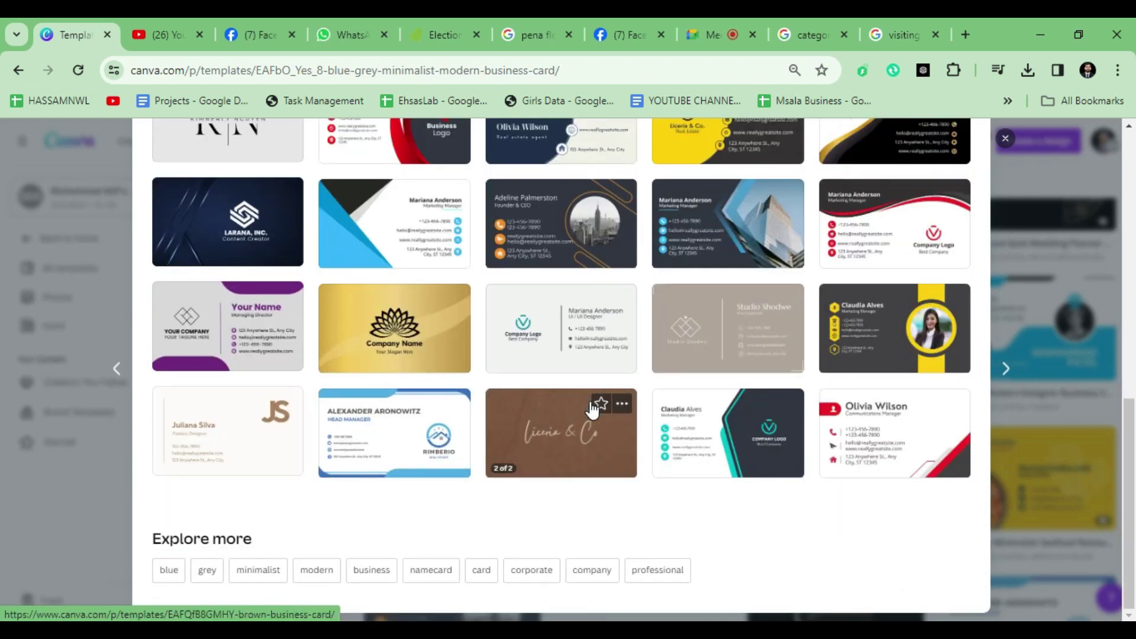
scroll(592, 409, "up", 6)
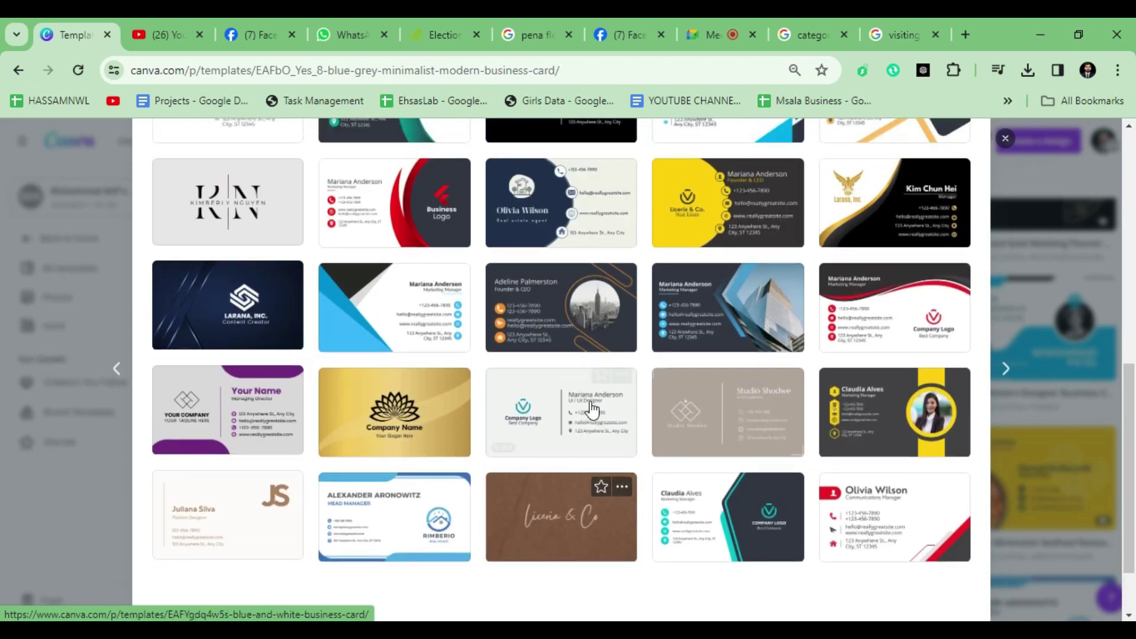
scroll(591, 406, "up", 3)
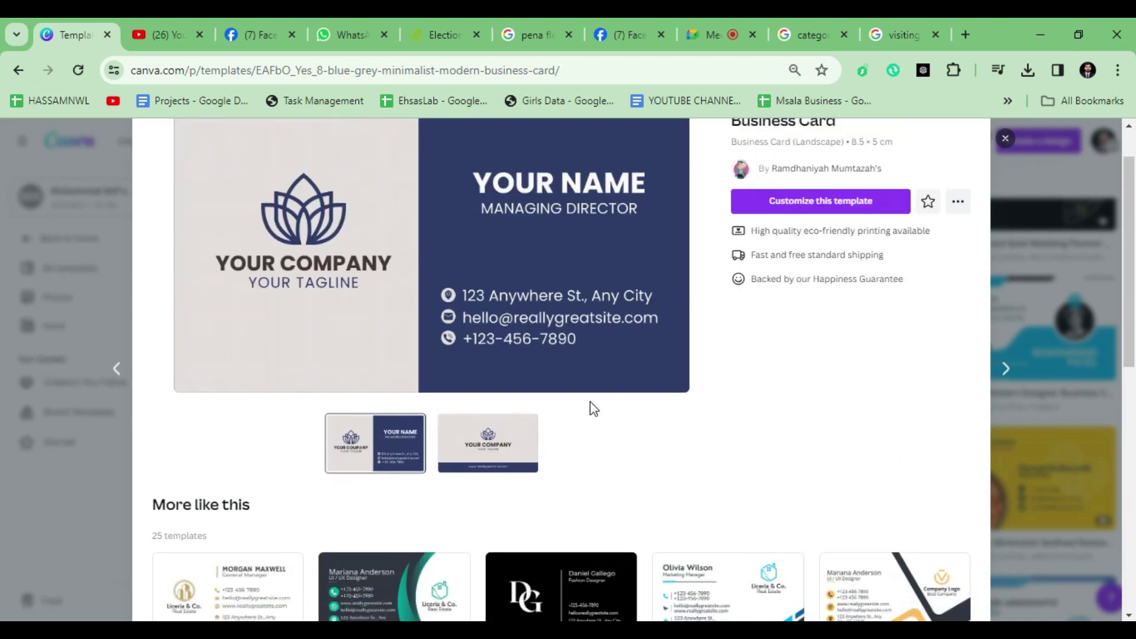
scroll(591, 406, "down", 8)
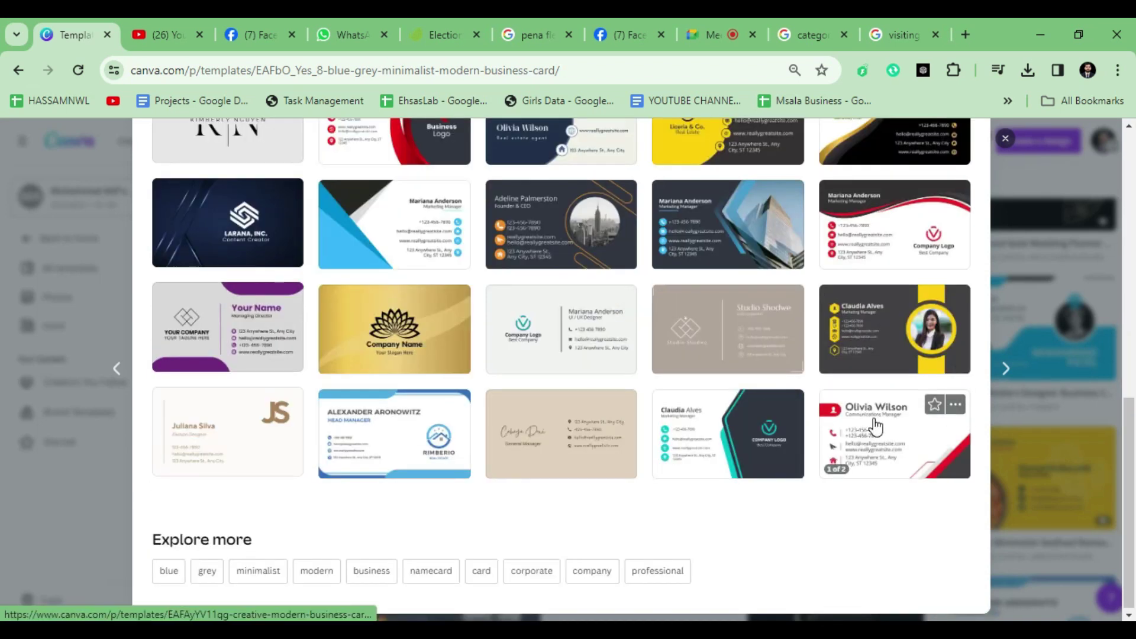
Step: Preview Creative Modern, then open the Red and White Real Estate template in a new tab
left_click(879, 429)
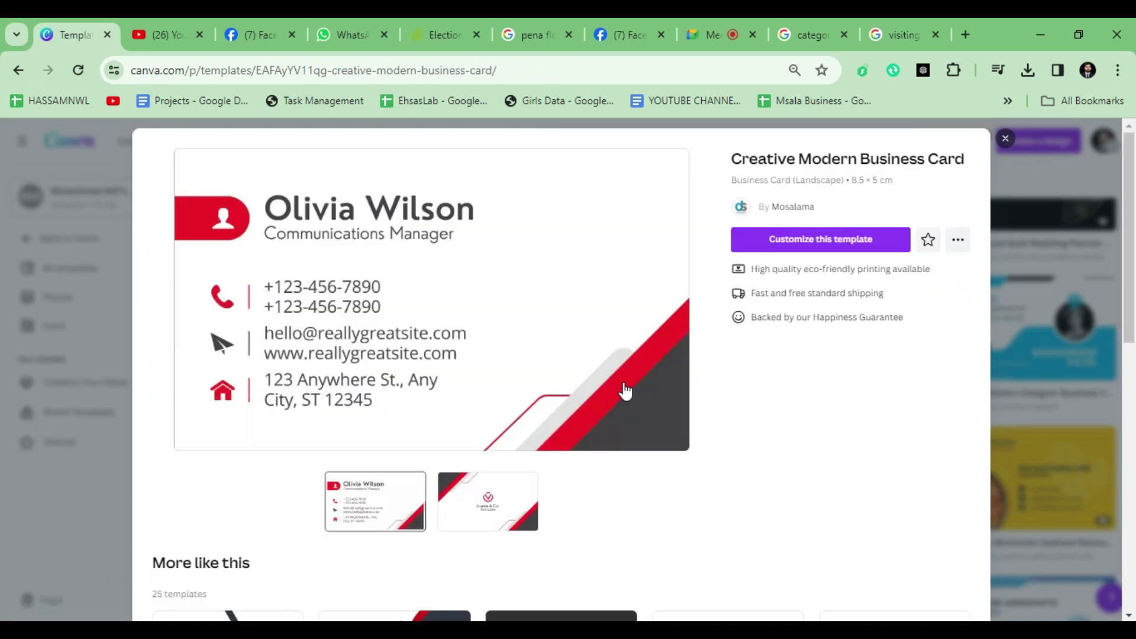
scroll(622, 388, "down", 5)
scroll(623, 388, "down", 3)
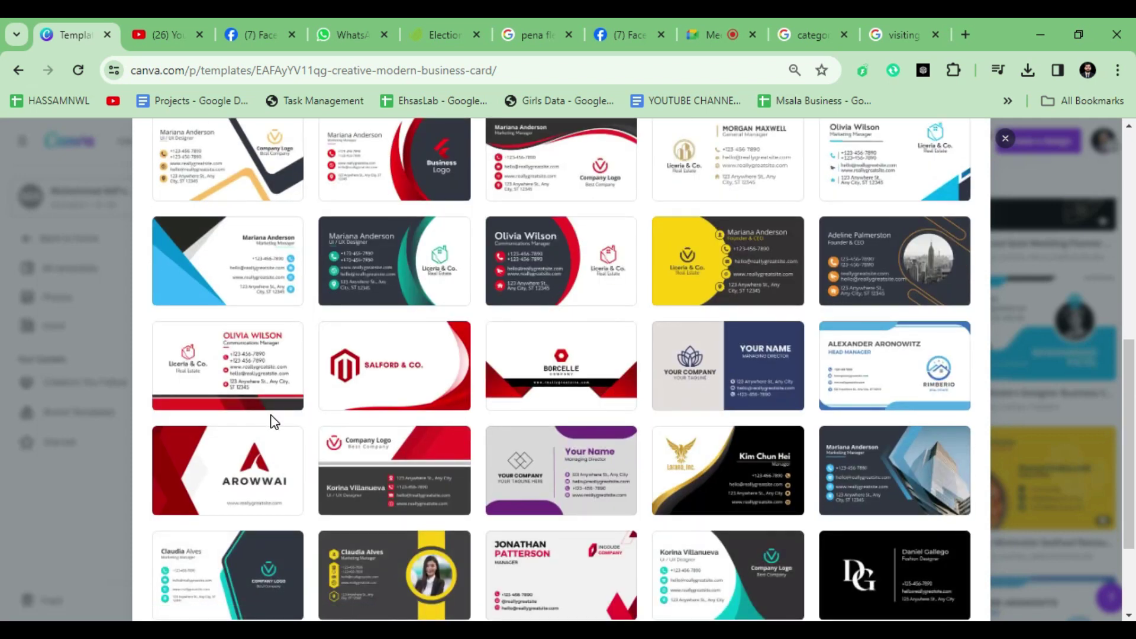
left_click(242, 358)
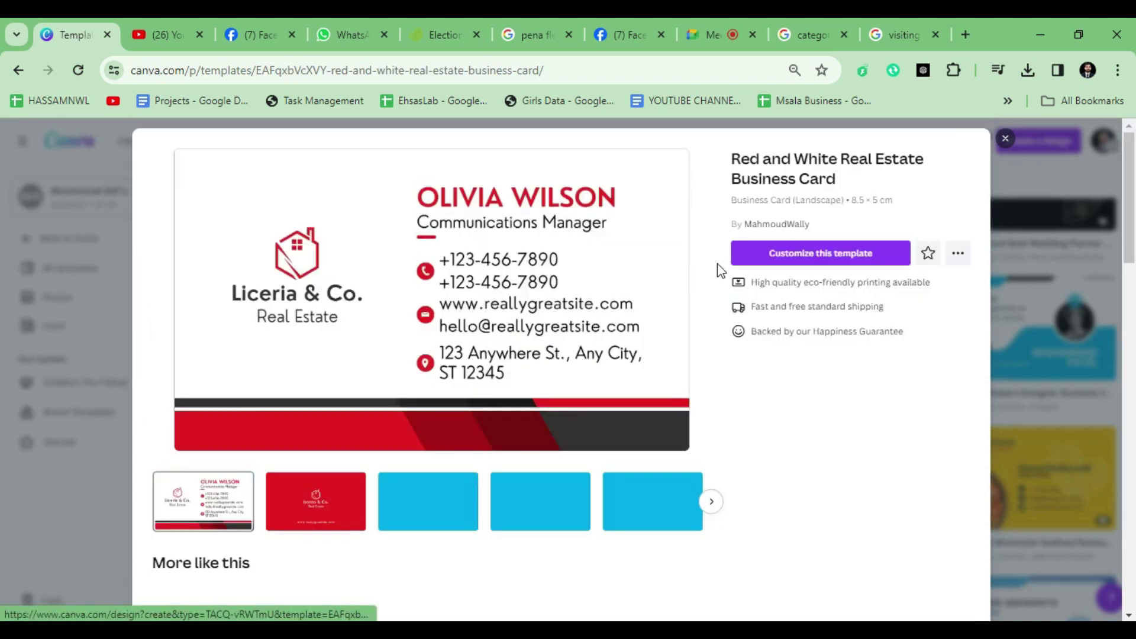
right_click(759, 260)
left_click(781, 272)
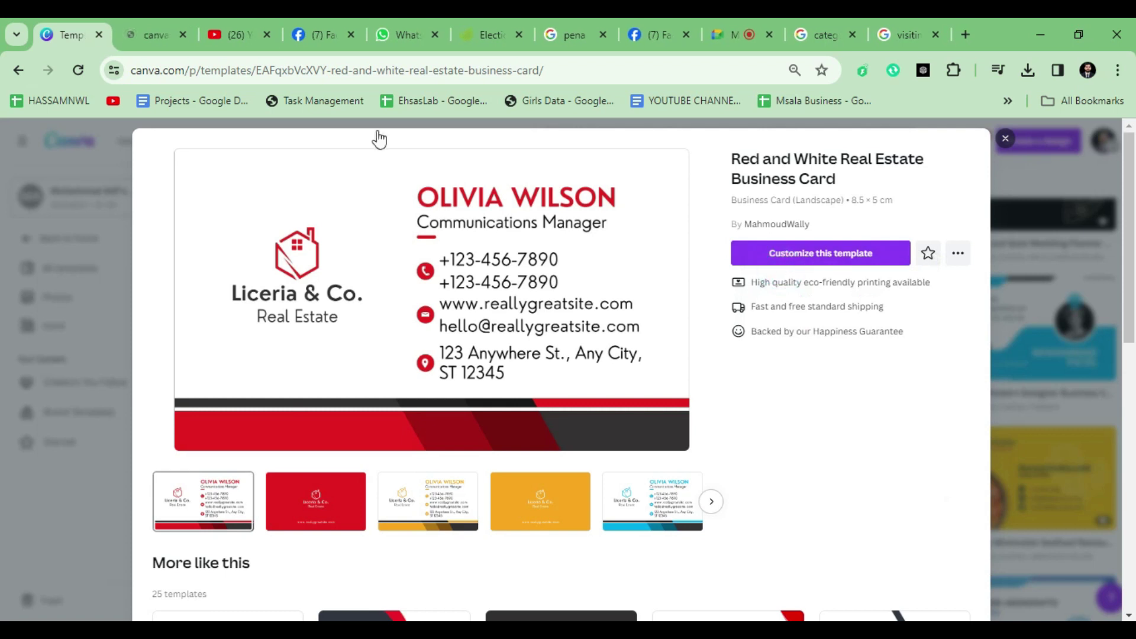
Step: Open the red-black Modern Creative card template in a new tab
scroll(467, 406, "down", 5)
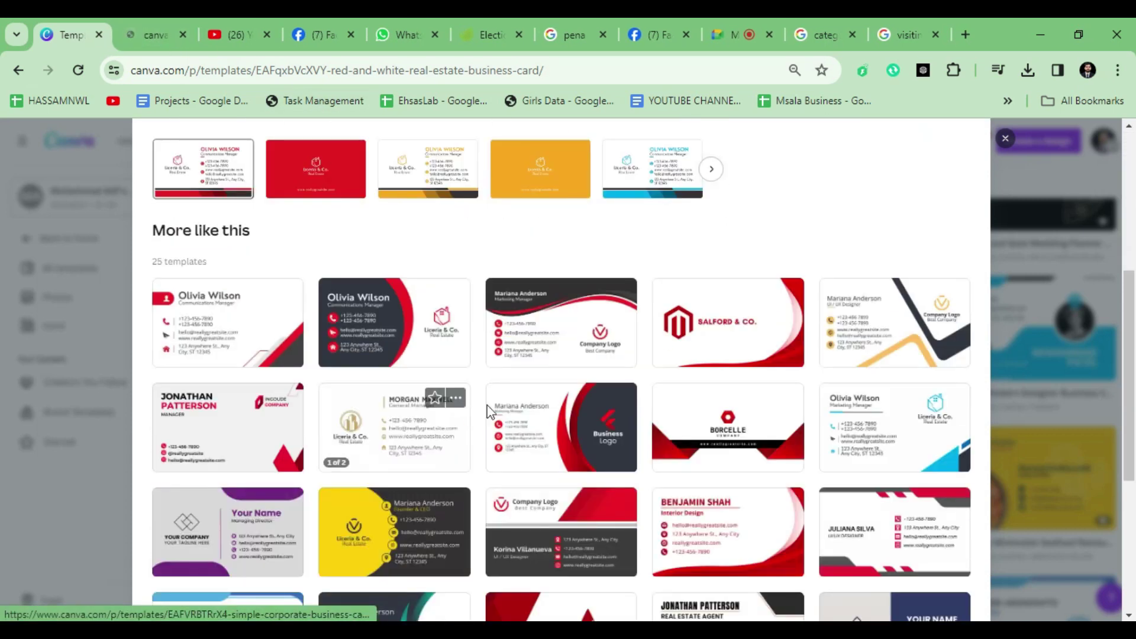
scroll(615, 439, "down", 4)
scroll(615, 441, "down", 1)
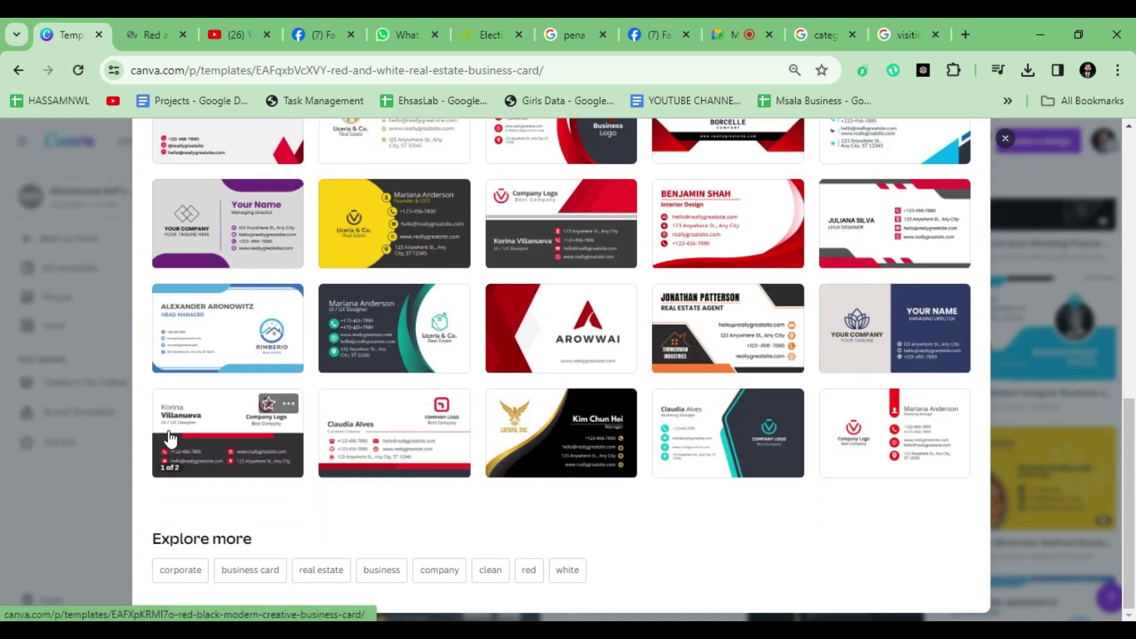
right_click(210, 438)
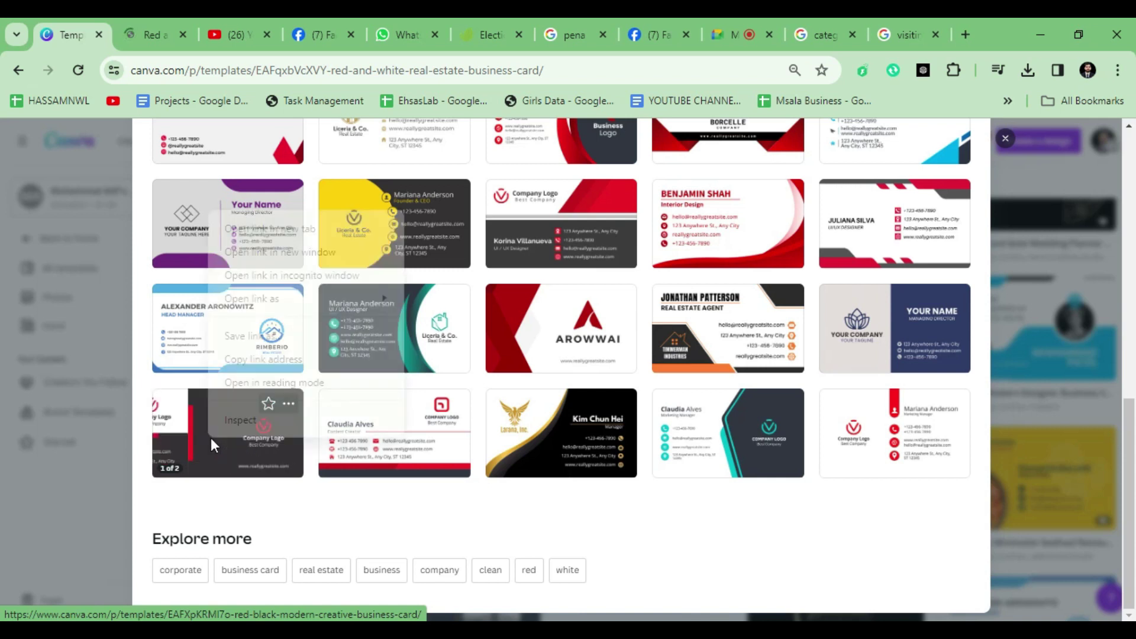
left_click(290, 229)
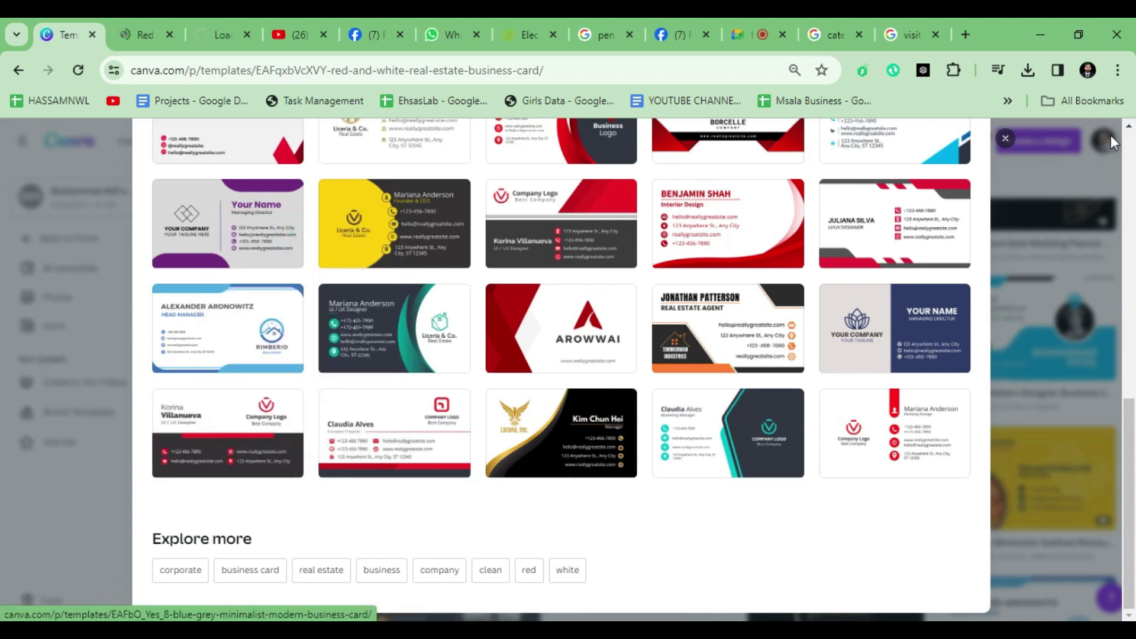
Step: Close the preview and browse further down the business card search results
left_click(1003, 147)
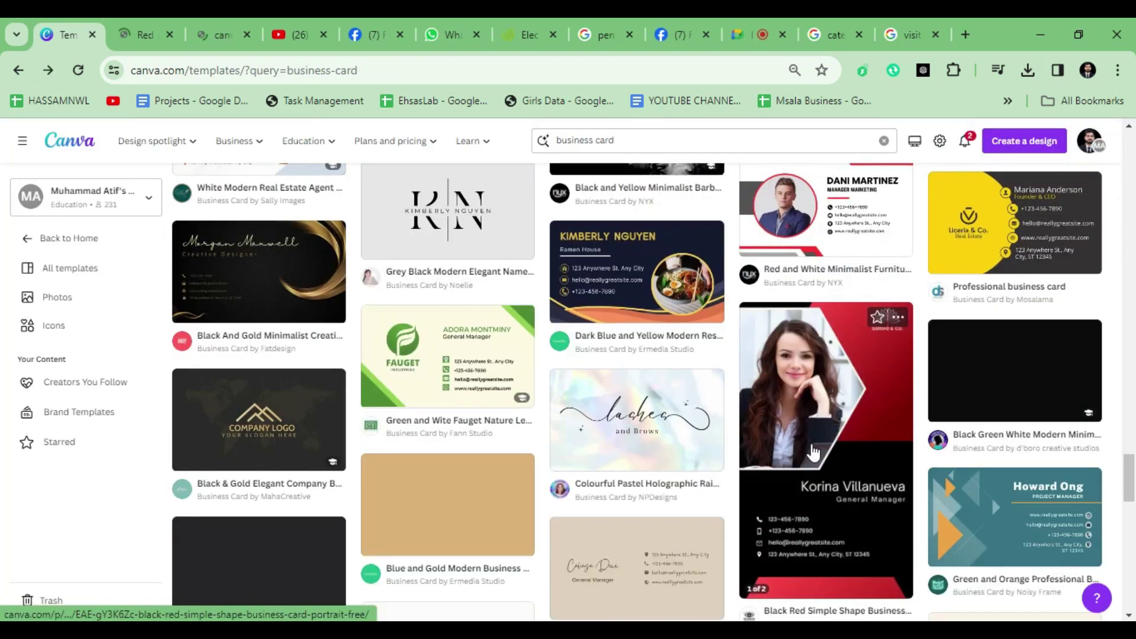
scroll(813, 452, "down", 4)
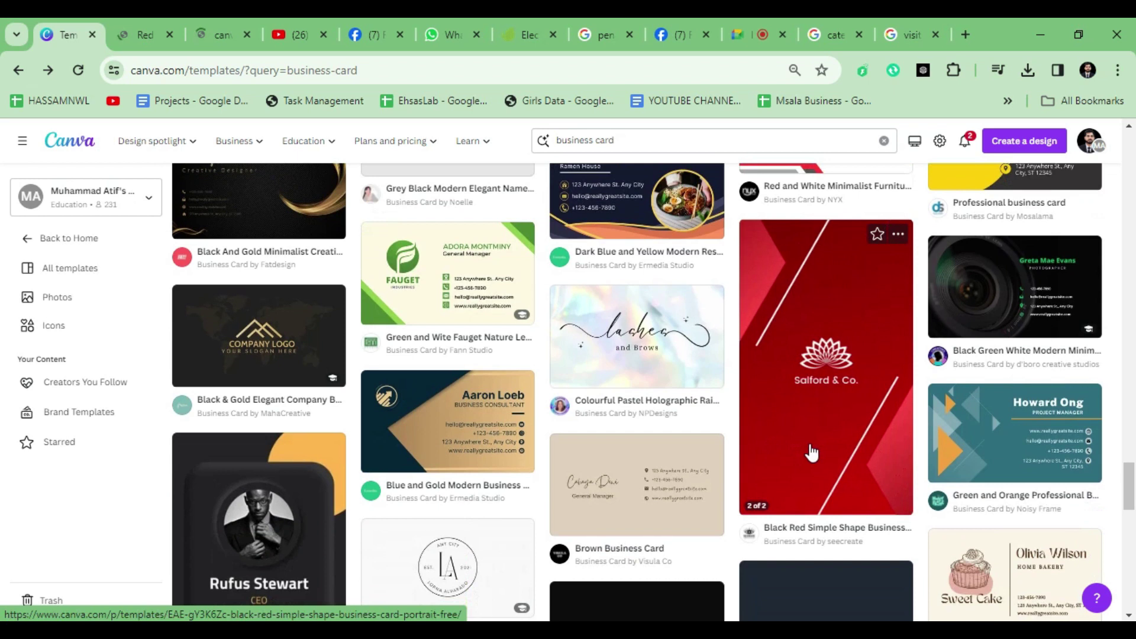
scroll(809, 454, "down", 3)
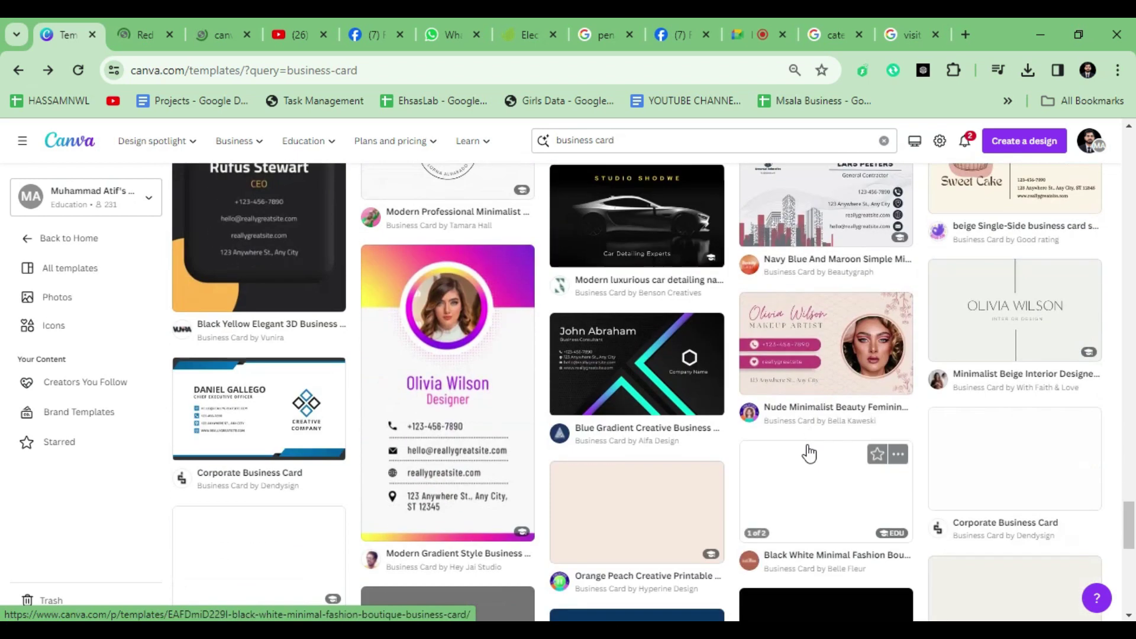
scroll(809, 453, "up", 1)
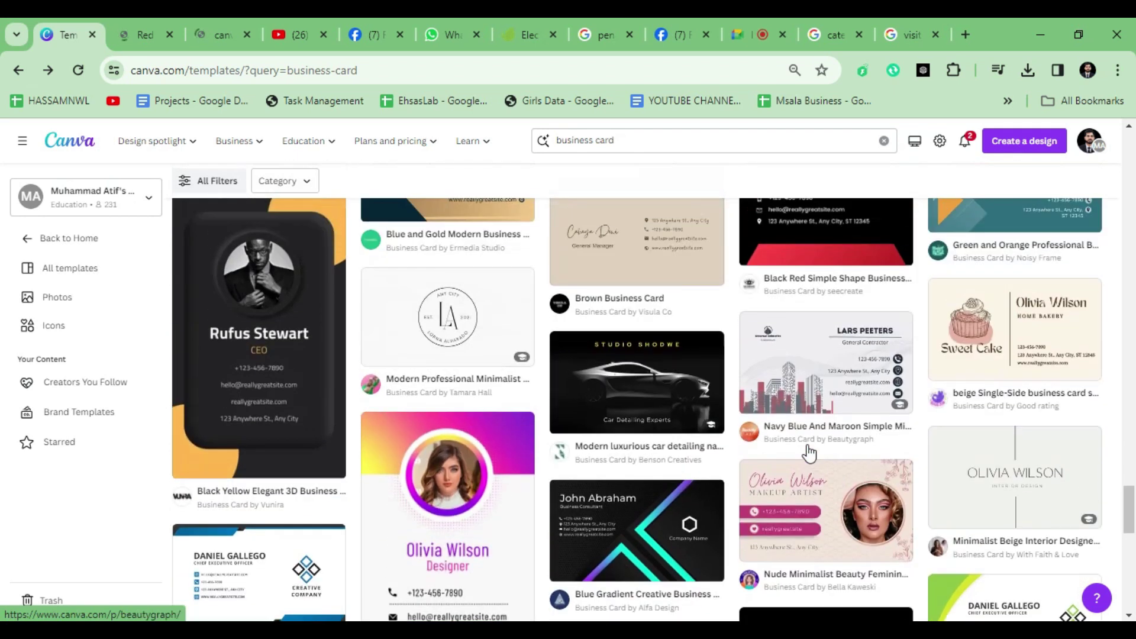
scroll(809, 453, "down", 4)
scroll(808, 452, "down", 5)
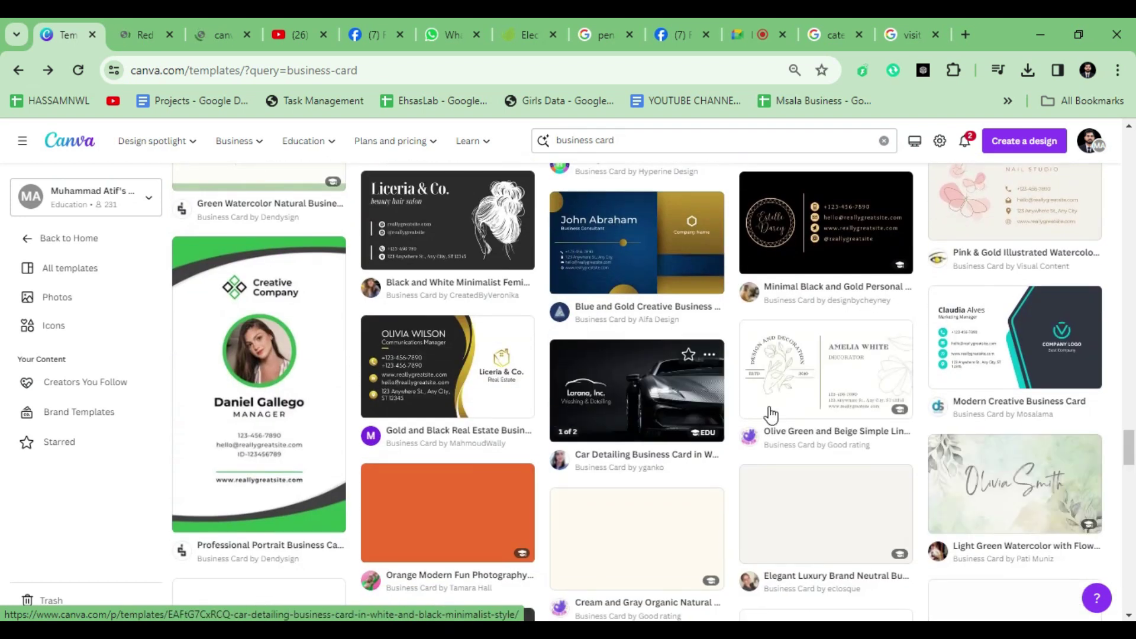
scroll(763, 415, "up", 2)
scroll(751, 413, "down", 1)
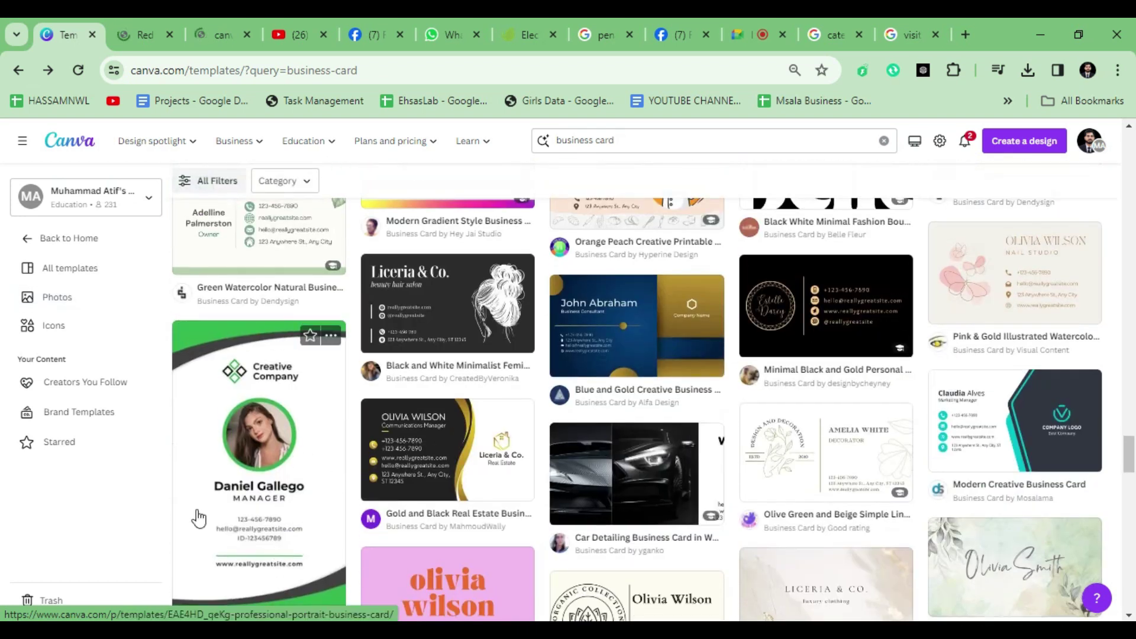
scroll(236, 435, "down", 2)
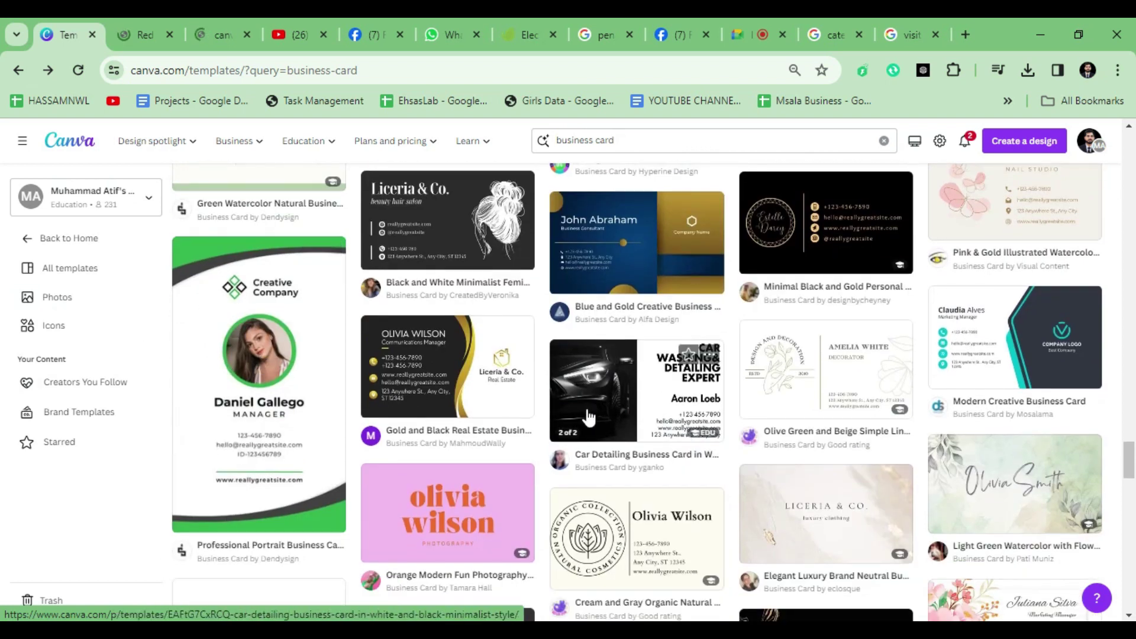
scroll(582, 419, "down", 9)
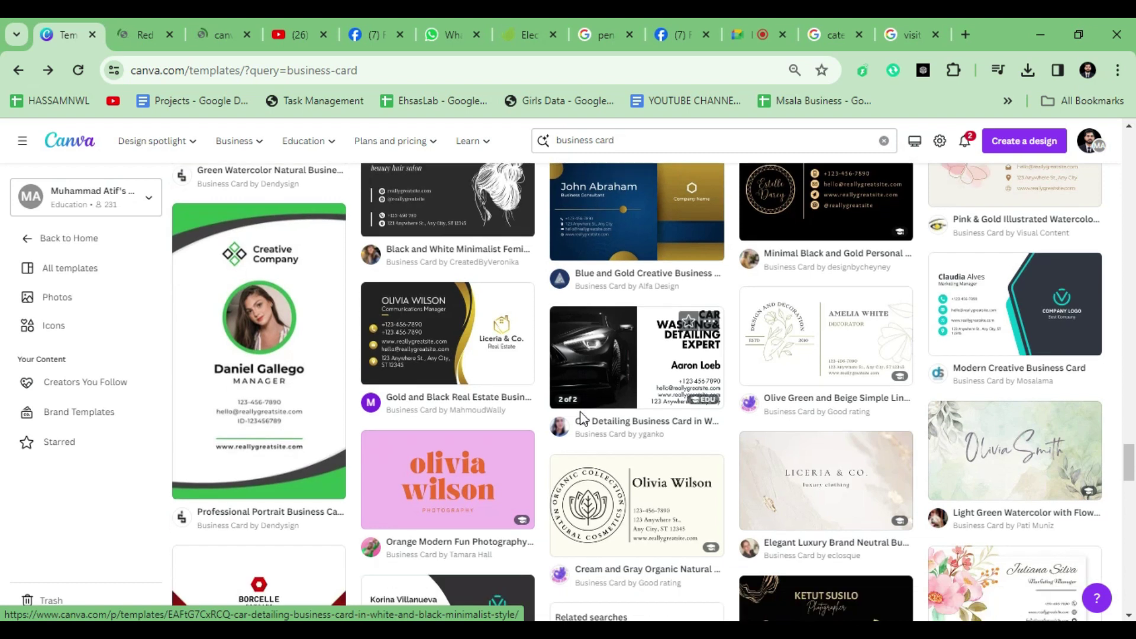
scroll(581, 417, "up", 5)
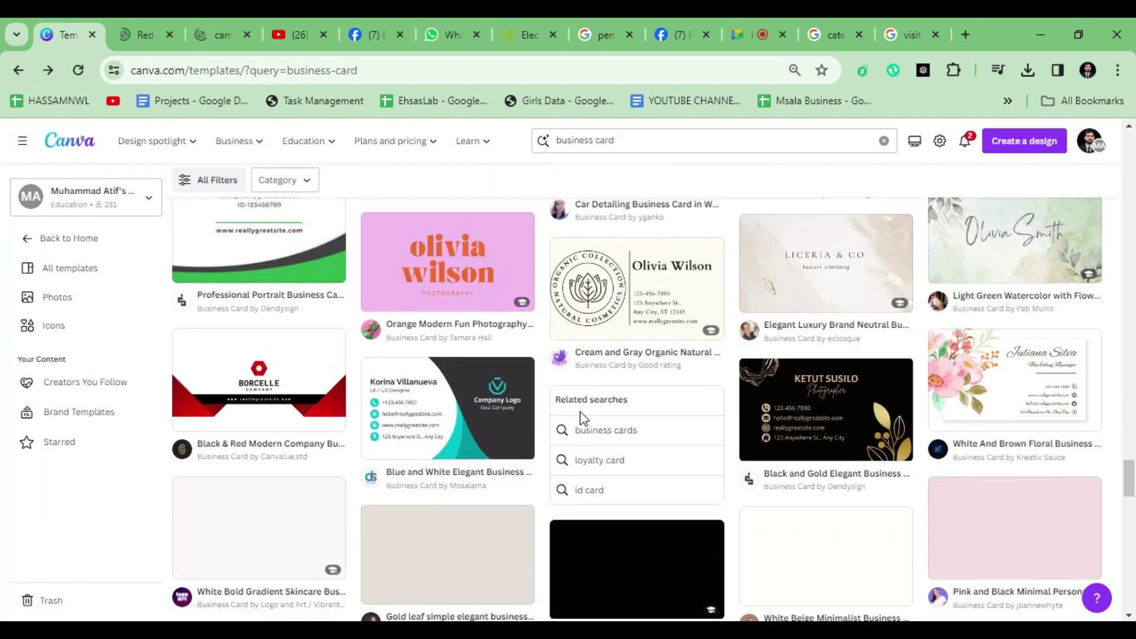
scroll(580, 411, "down", 3)
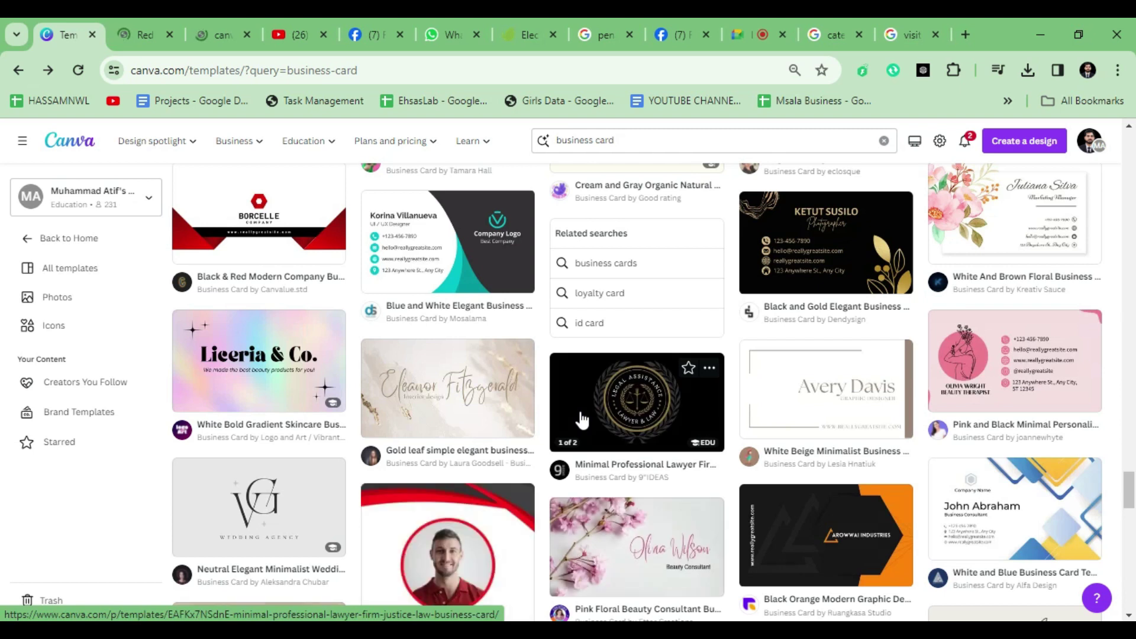
scroll(582, 419, "down", 3)
scroll(582, 419, "down", 3)
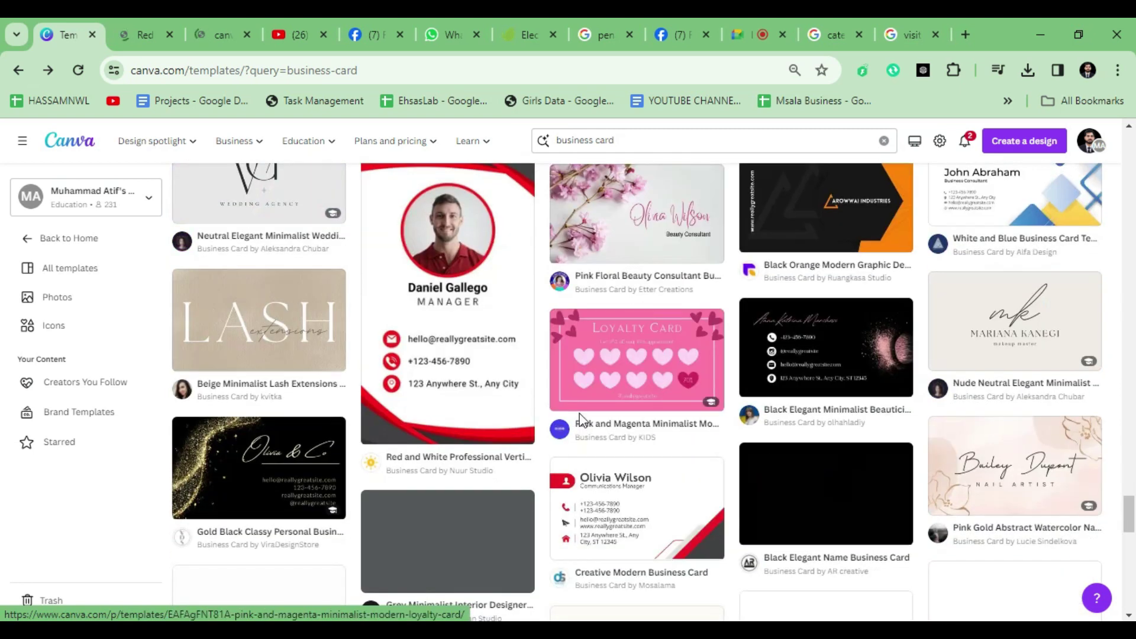
scroll(573, 424, "down", 3)
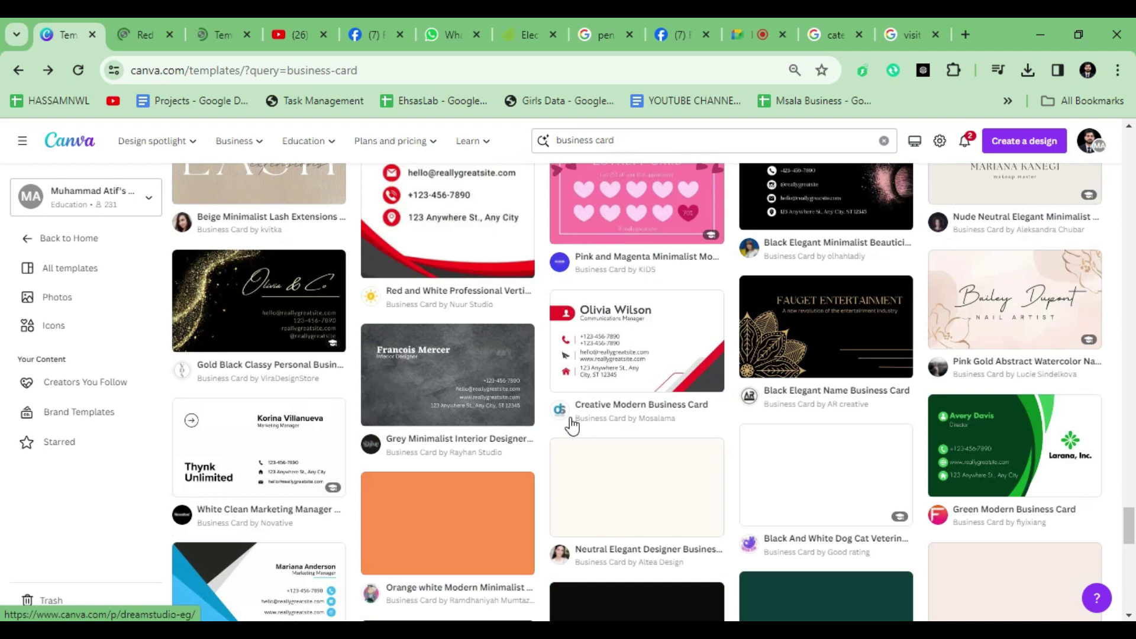
scroll(568, 424, "down", 2)
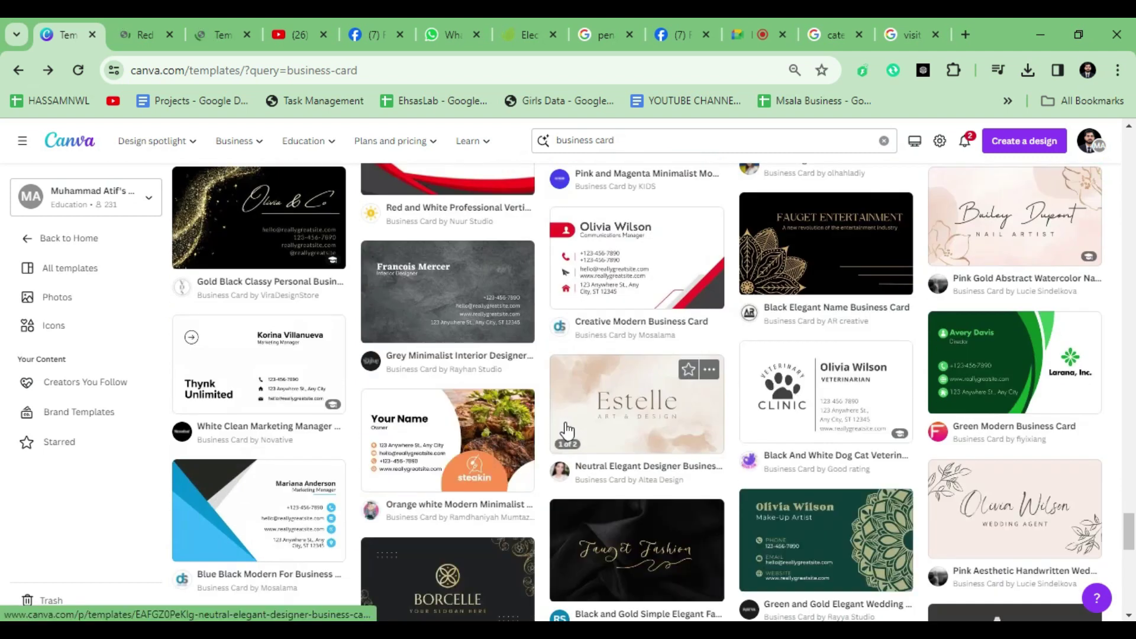
scroll(567, 430, "down", 3)
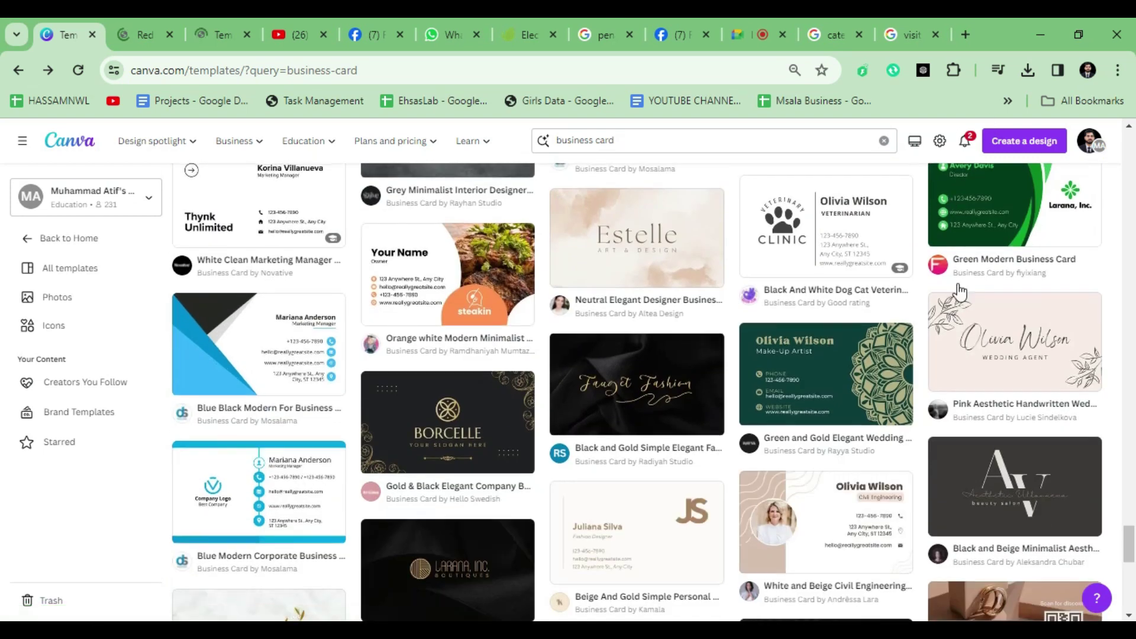
scroll(960, 291, "up", 2)
Step: Start a new design from the Green Modern Business Card template
left_click(988, 285)
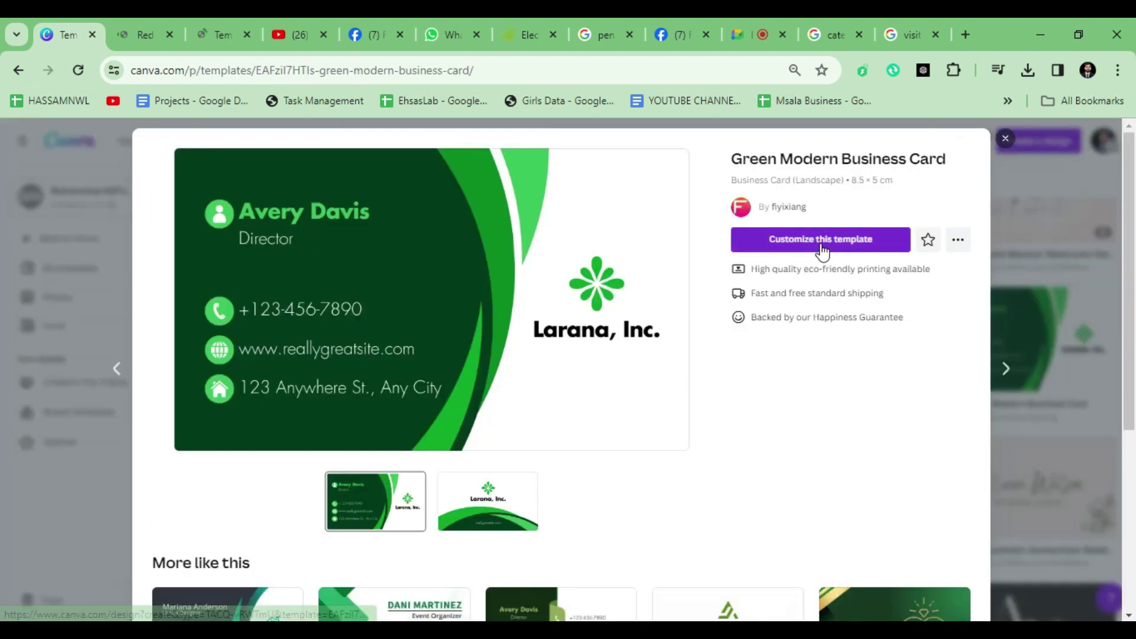
left_click(821, 240)
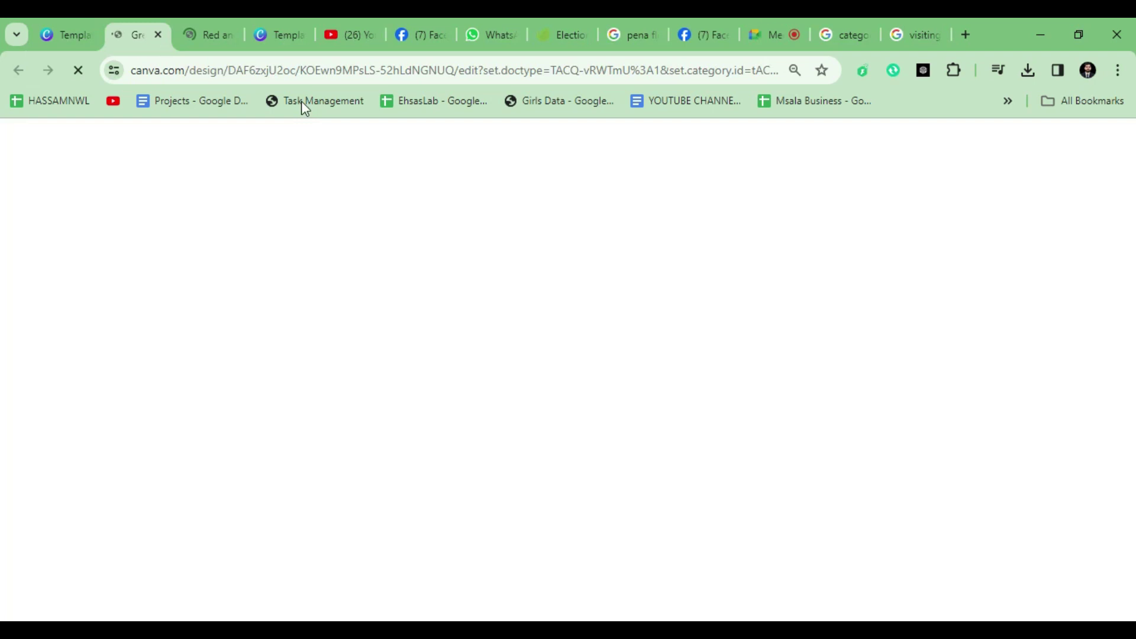
left_click(287, 33)
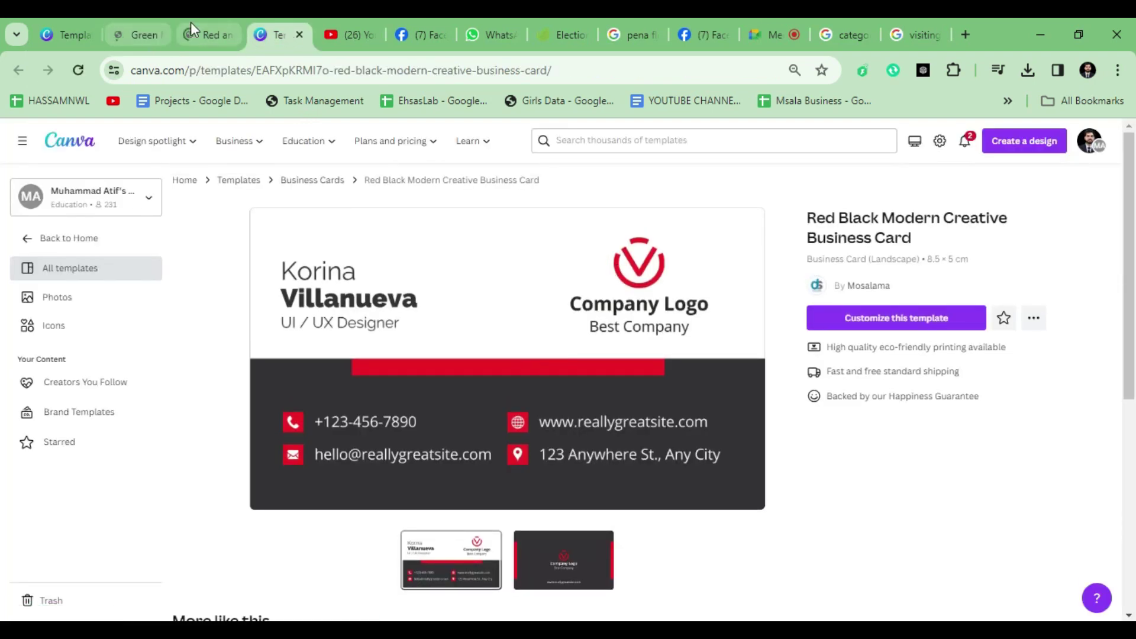
Step: Look through the pages of the Red and White Real Estate card design
left_click(191, 23)
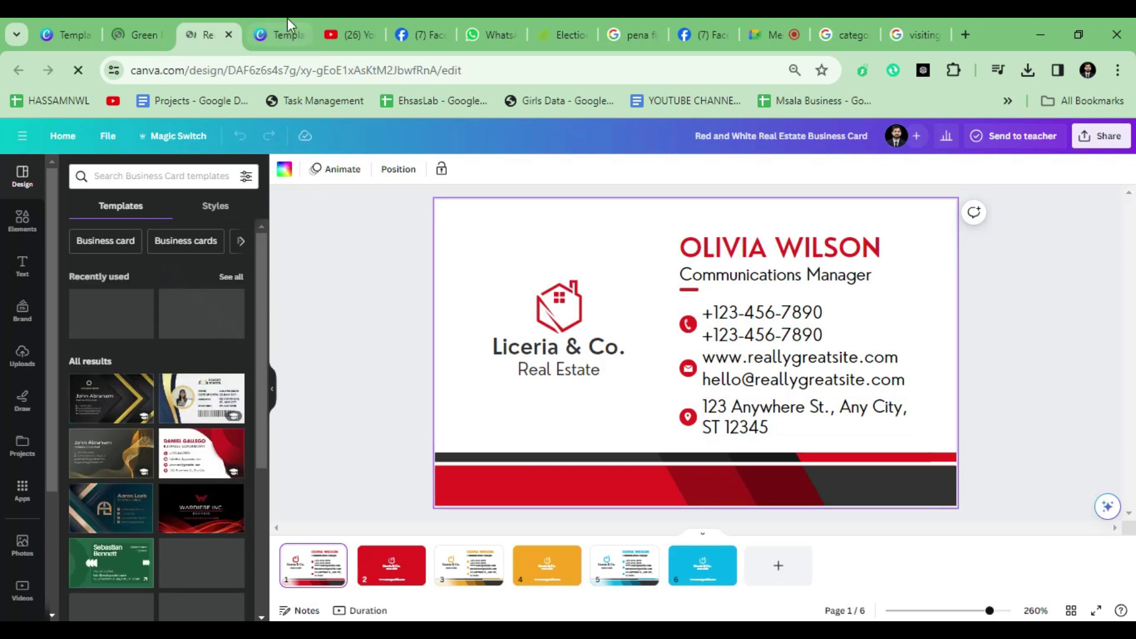
left_click(280, 30)
left_click(197, 26)
left_click(392, 565)
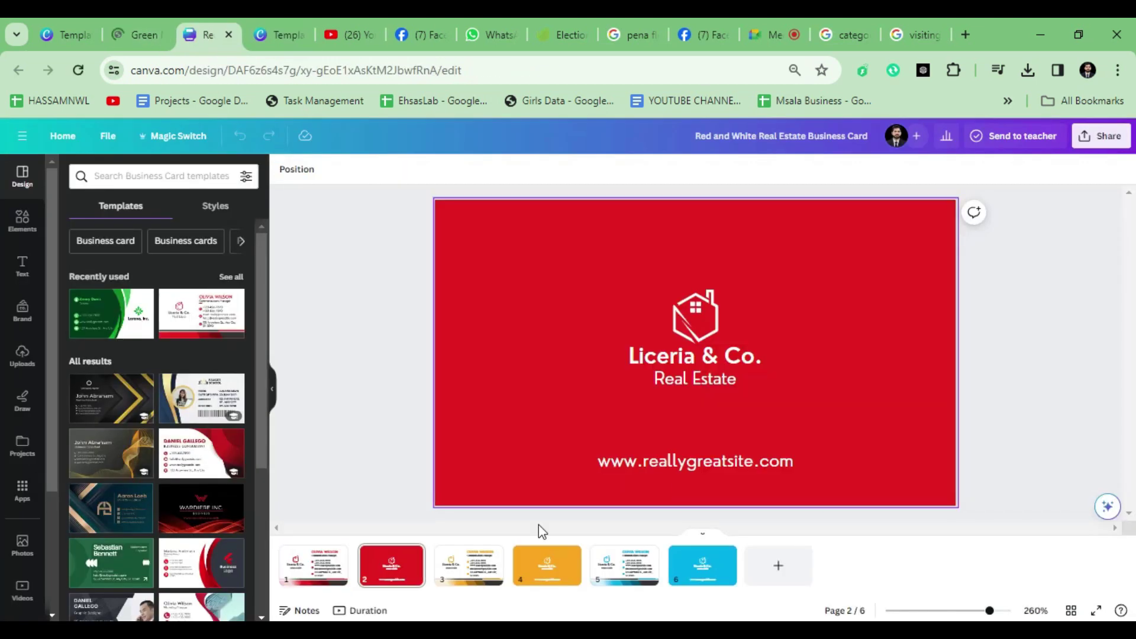
left_click(547, 562)
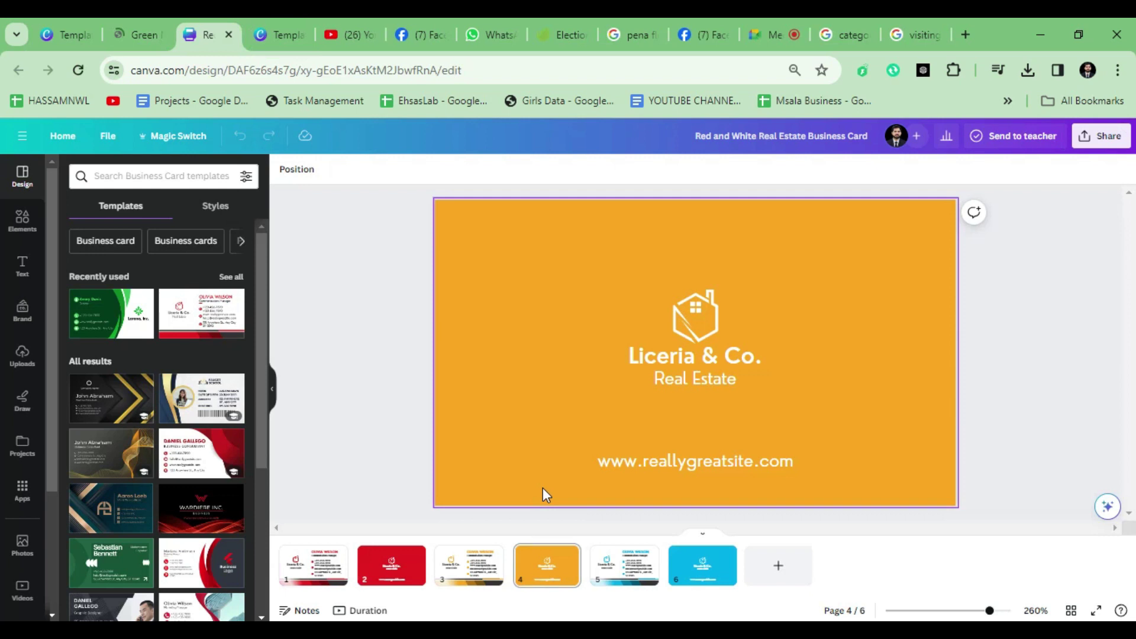
key("Down")
key("Down")
key("Up")
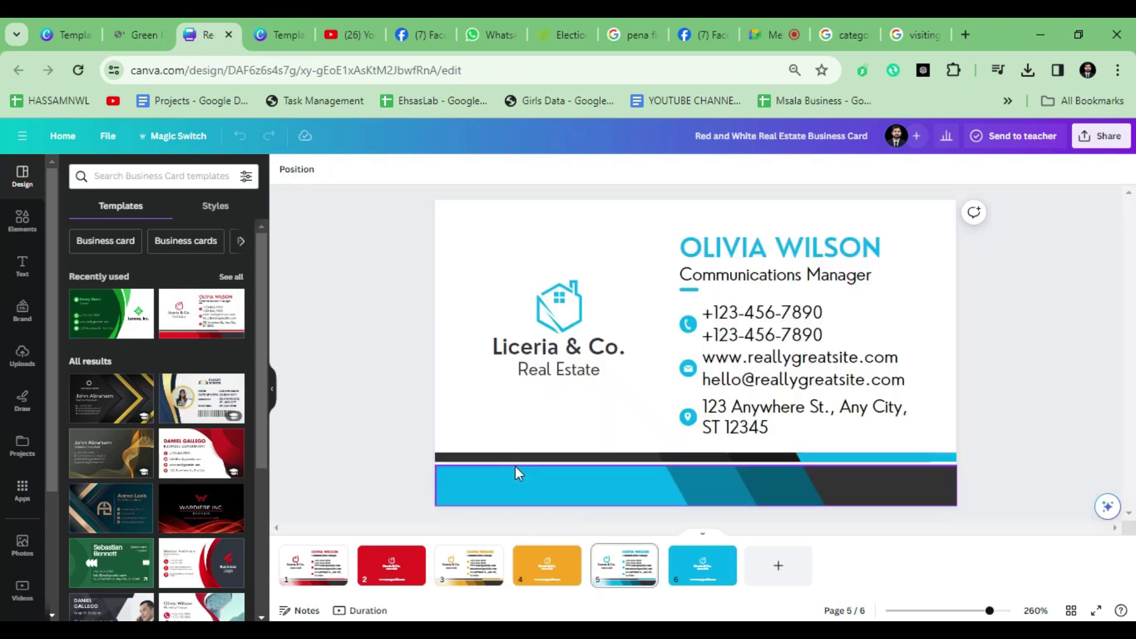
key("Up")
key("Up")
Step: Open the red-black template as a new design and move its tab beside the first
left_click(266, 33)
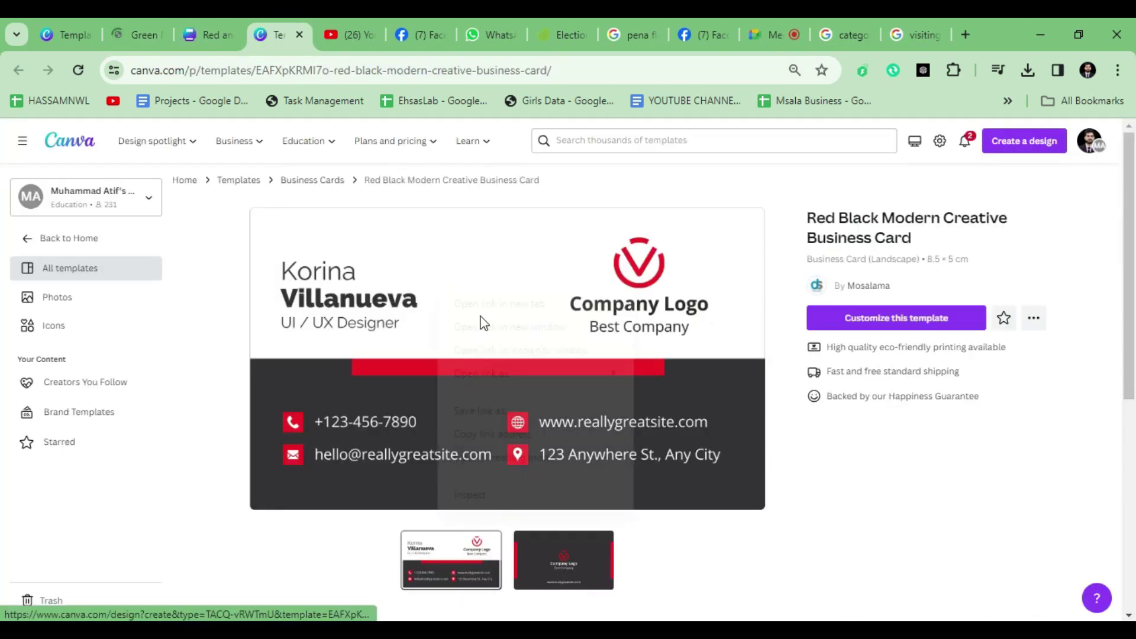
left_click(500, 302)
left_click_drag(311, 35, 132, 43)
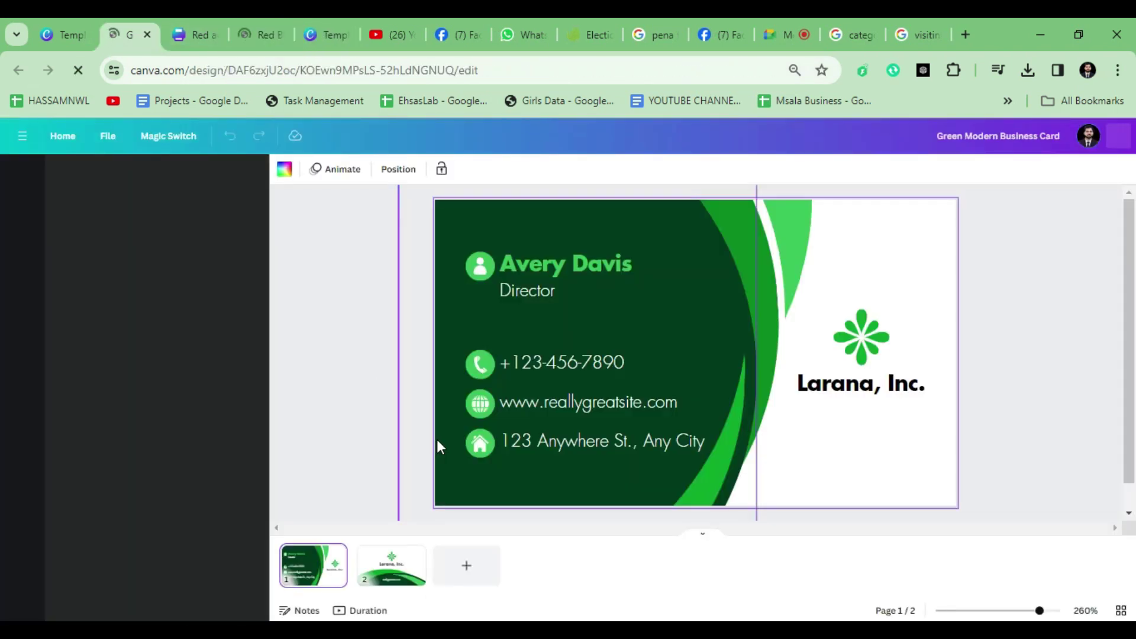
scroll(737, 392, "down", 5)
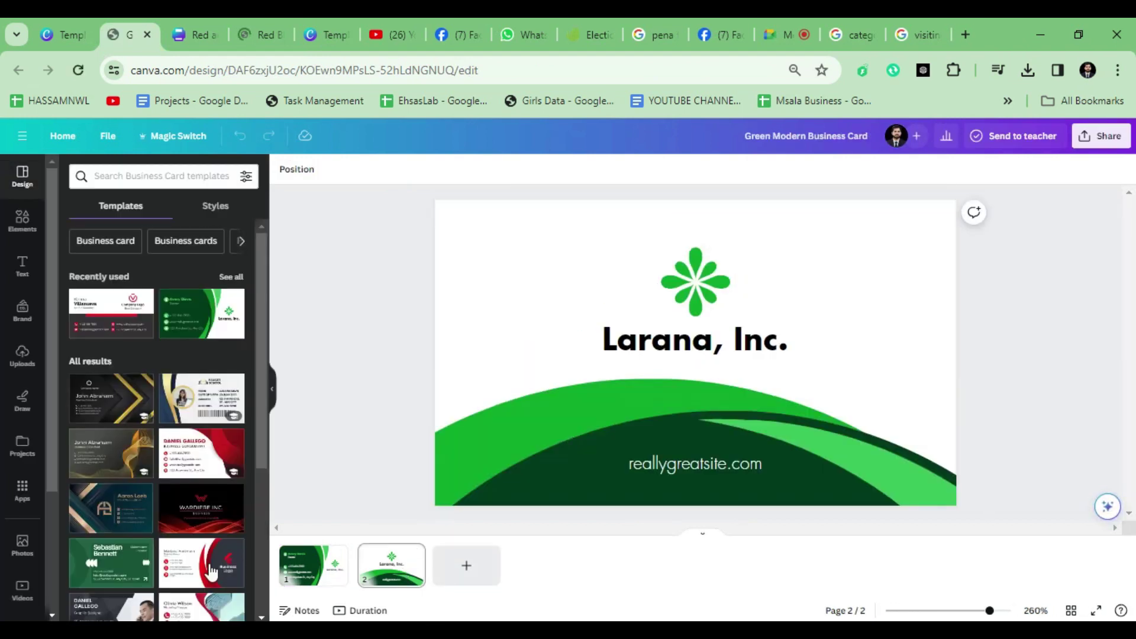
Step: Toggle the page thumbnail view and add a blank third page to the green design
left_click(703, 536)
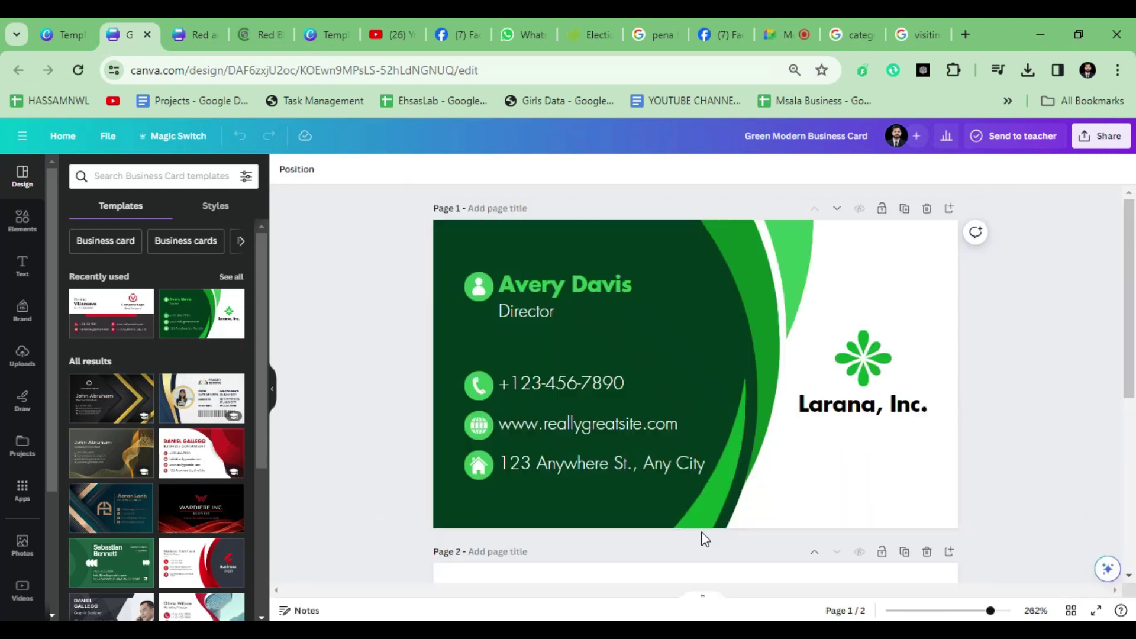
scroll(611, 415, "down", 5)
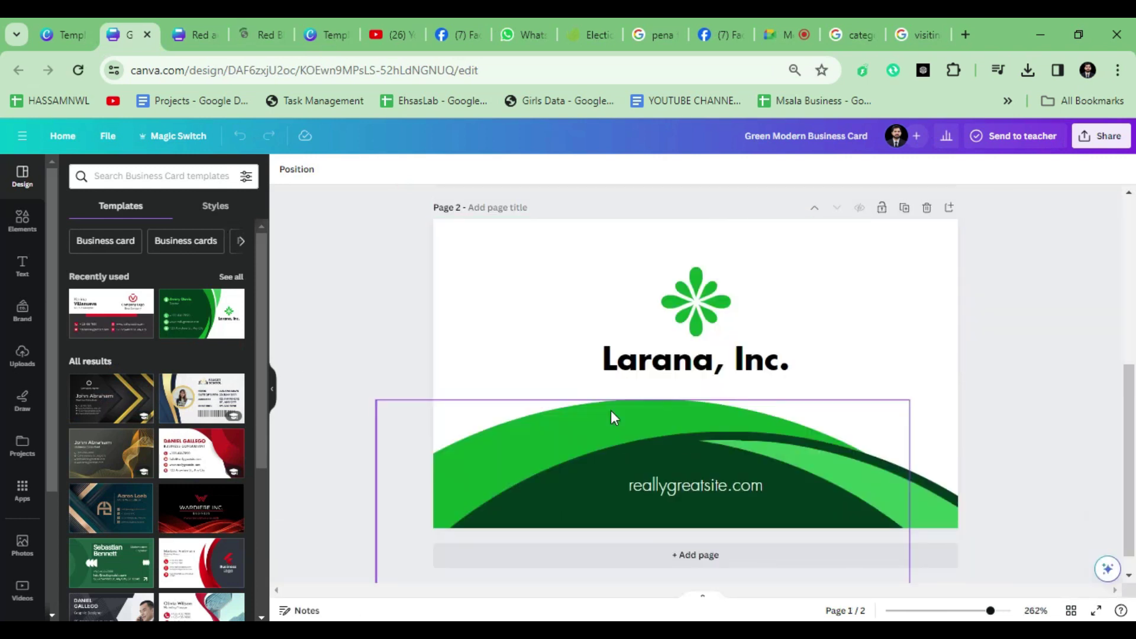
scroll(611, 414, "up", 5)
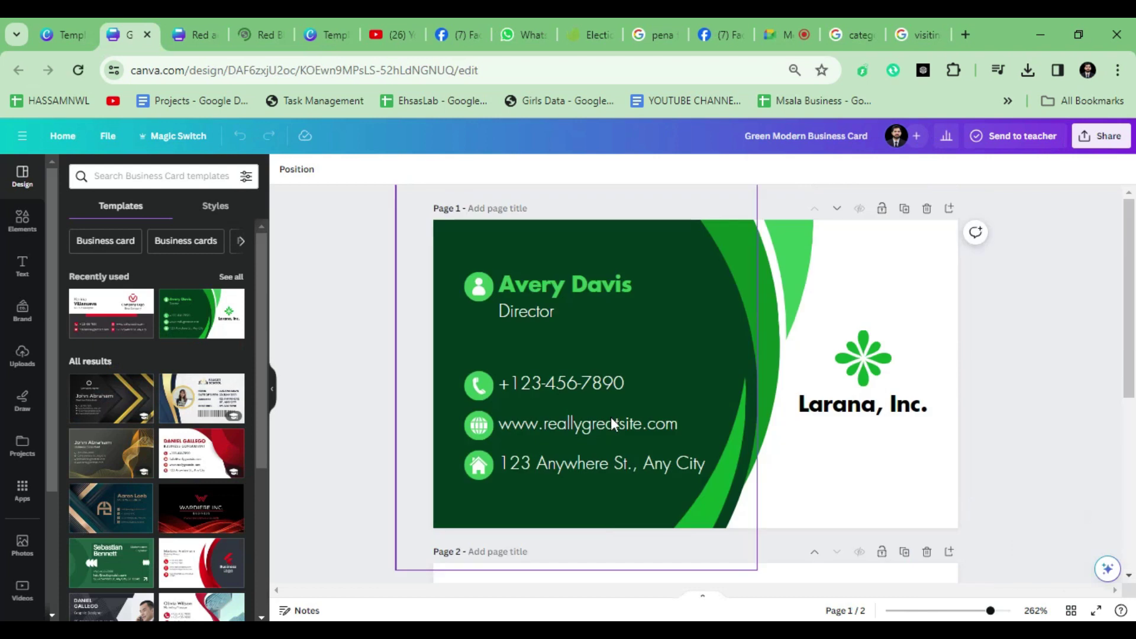
left_click(701, 603)
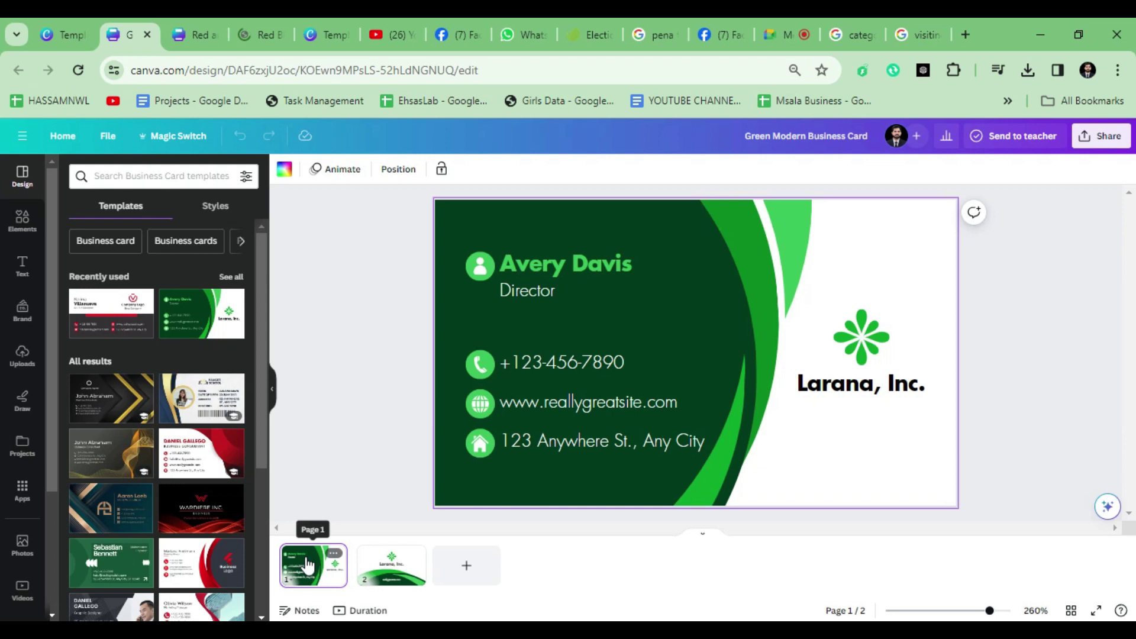
left_click(699, 531)
scroll(498, 398, "down", 5)
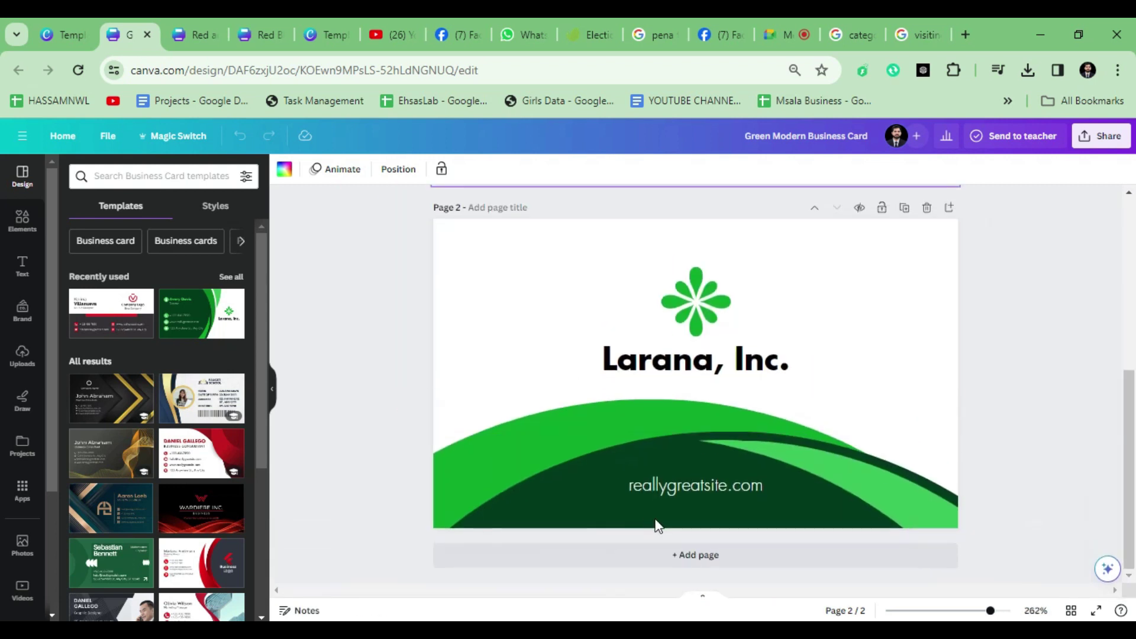
left_click(689, 555)
Step: Copy the red real-estate card front onto the green design's page 3 and add a page
left_click(202, 35)
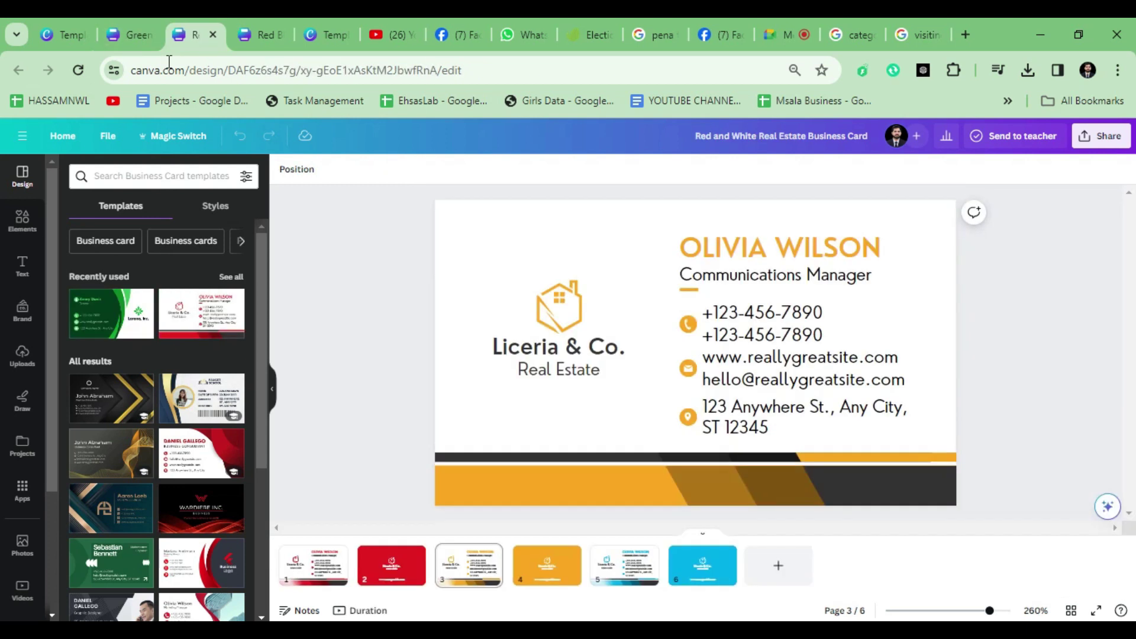
left_click(318, 586)
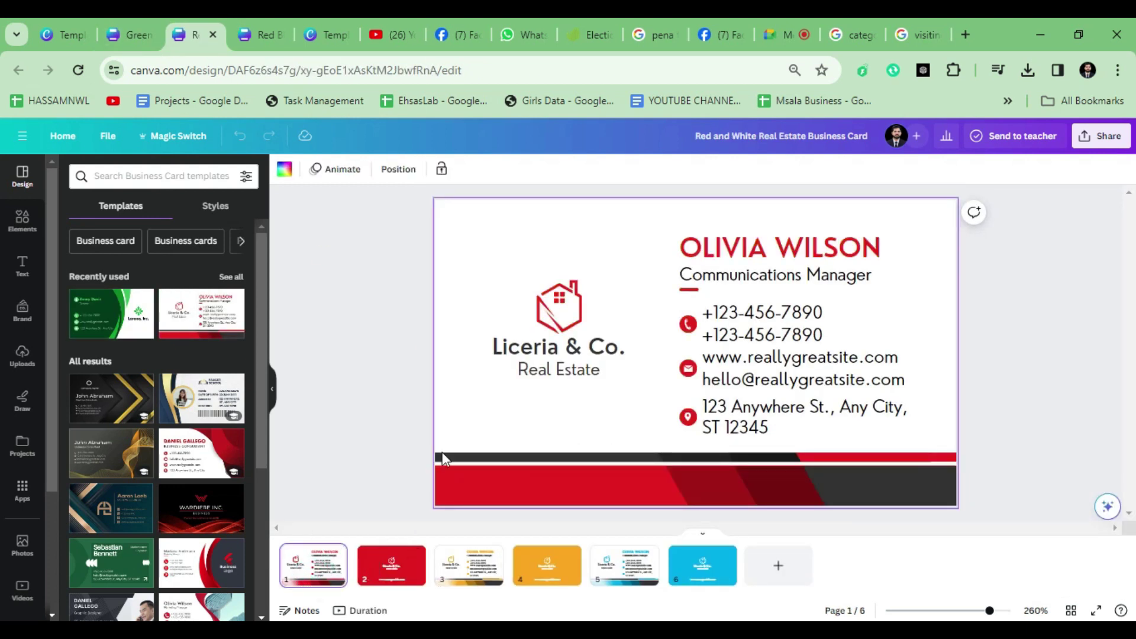
left_click_drag(381, 199, 1011, 530)
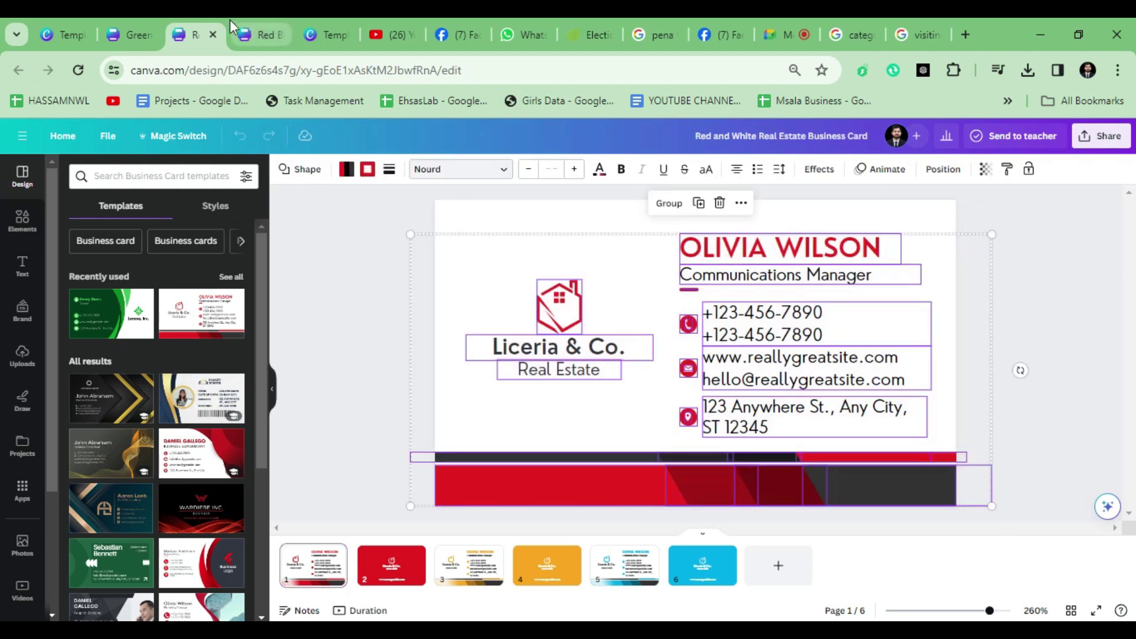
left_click(126, 33)
left_click(645, 434)
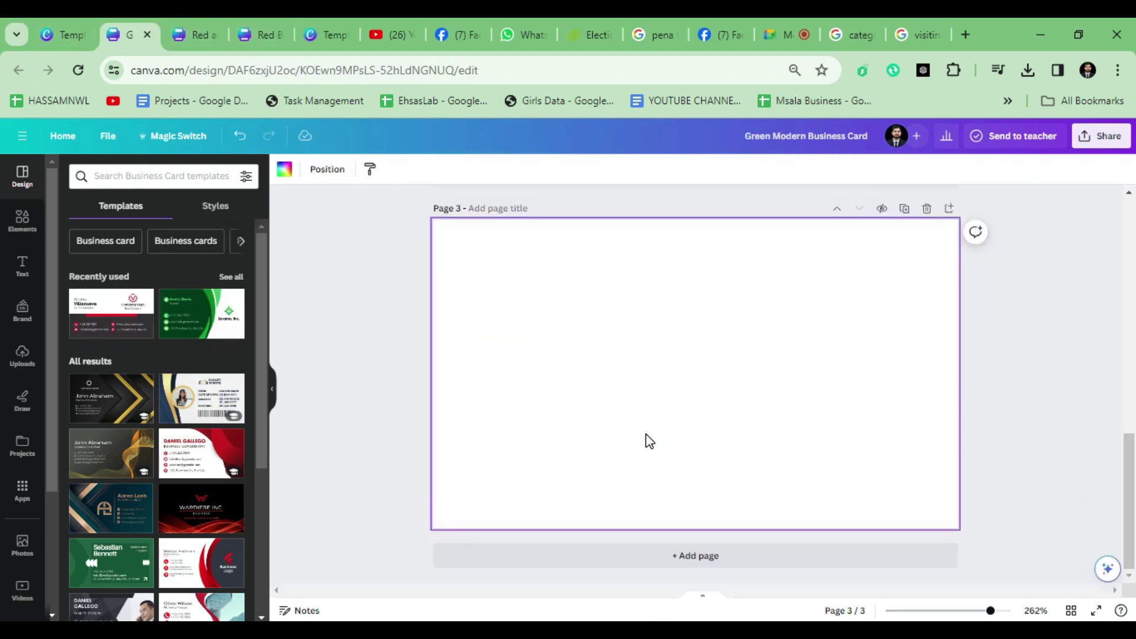
key("ctrl+v")
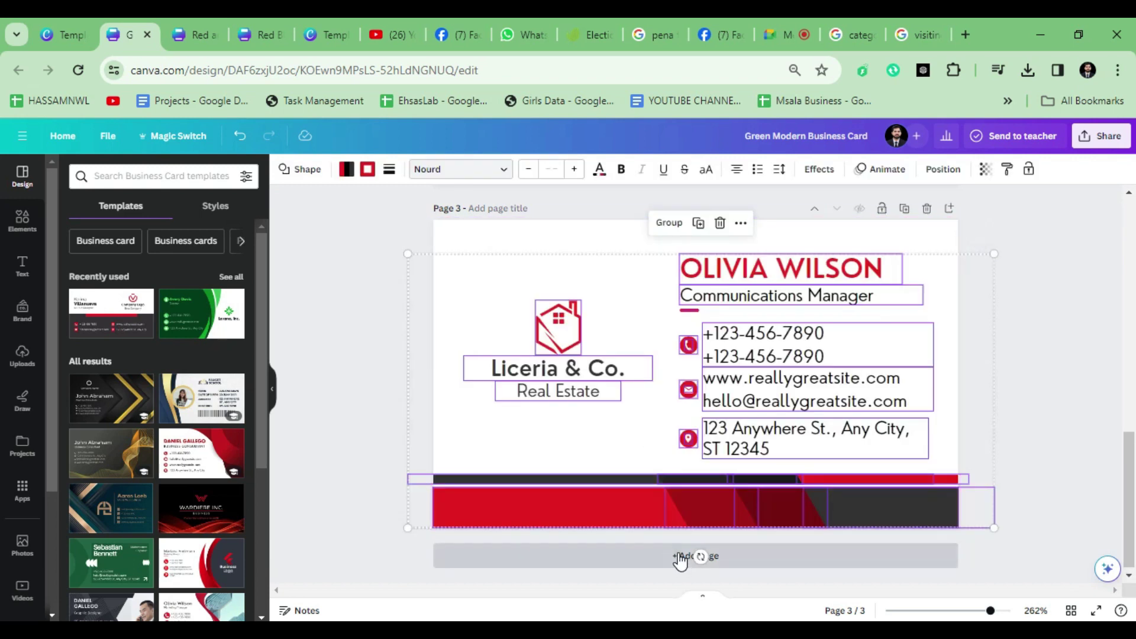
left_click(682, 556)
Step: Copy the real-estate card back's logo, name and website onto page 4
left_click(188, 37)
left_click(409, 577)
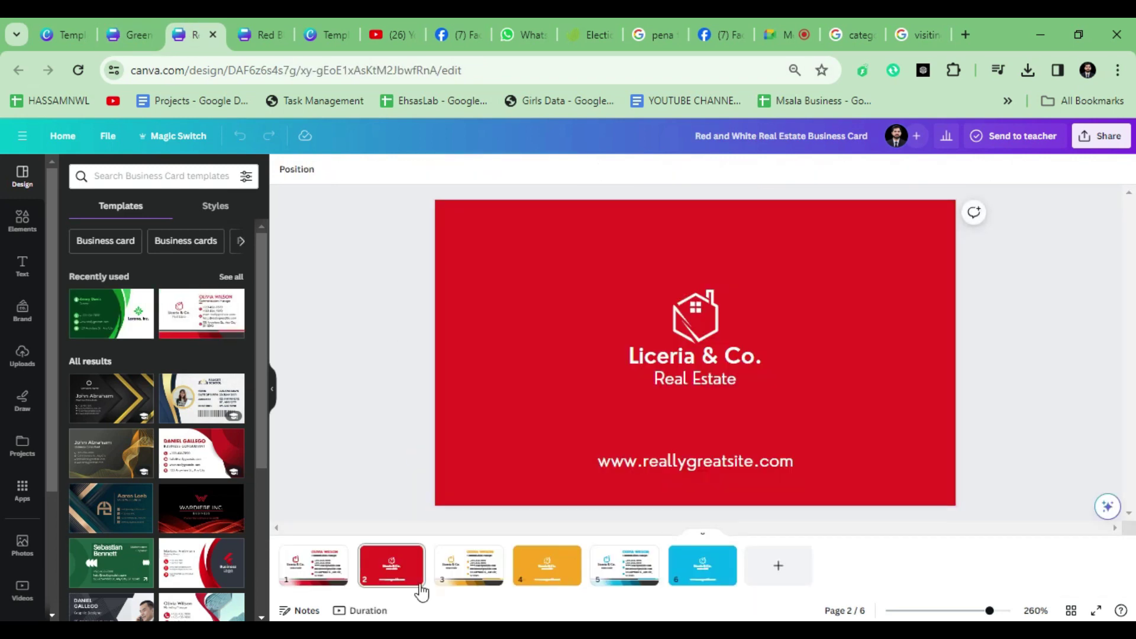
left_click_drag(383, 197, 1004, 537)
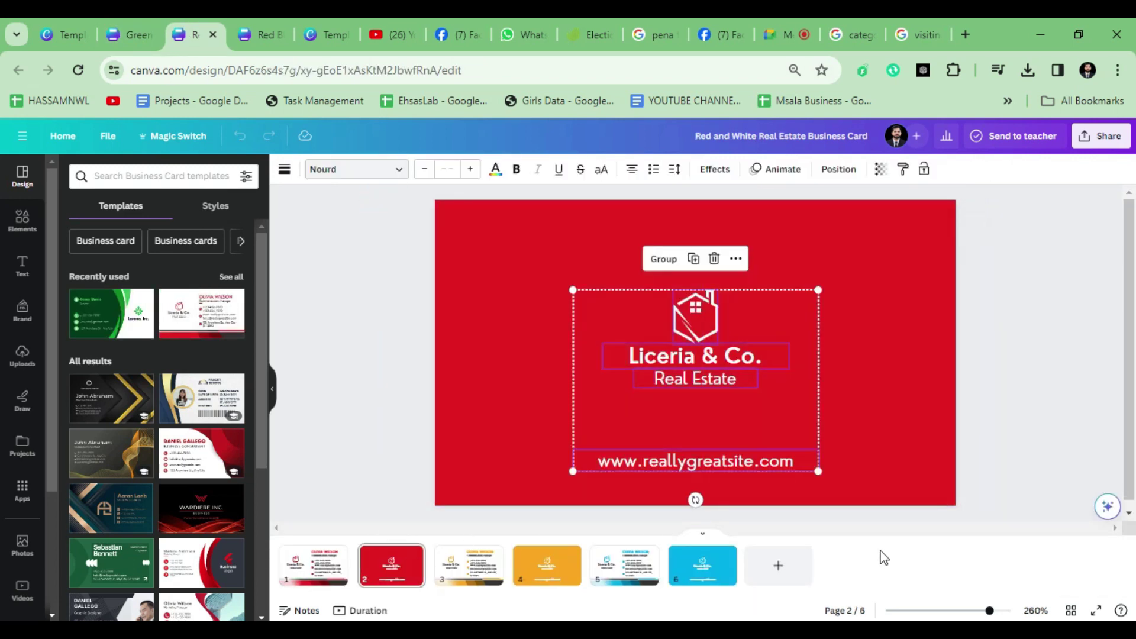
left_click(119, 34)
key("ctrl+v")
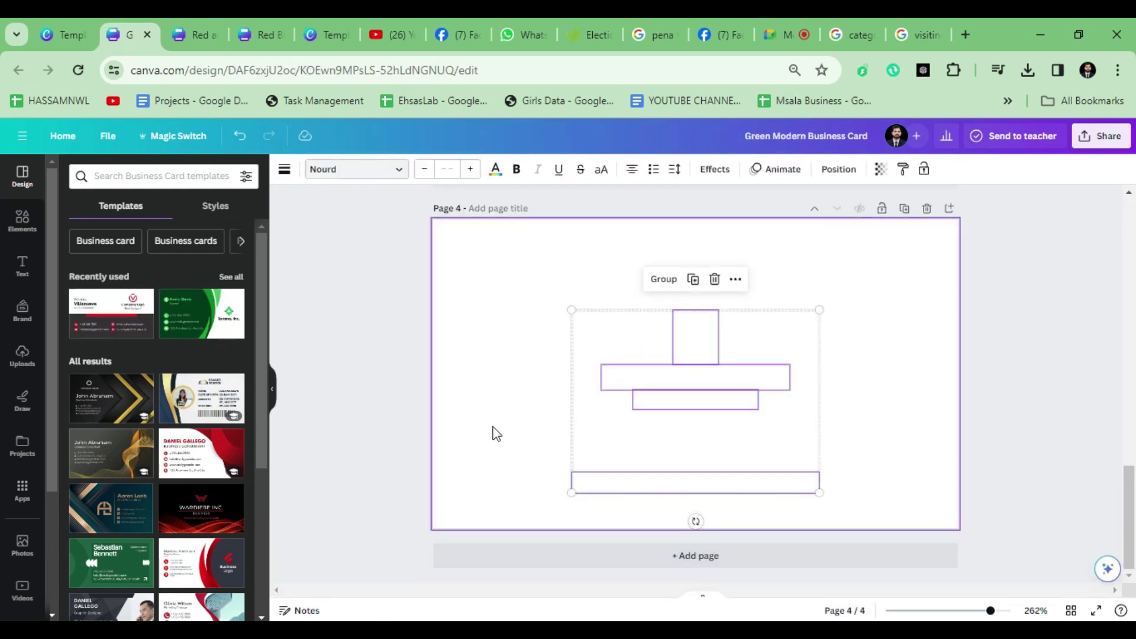
left_click(367, 437)
Step: Make page 4's background red and add a fifth page
left_click(471, 425)
scroll(338, 266, "up", 4)
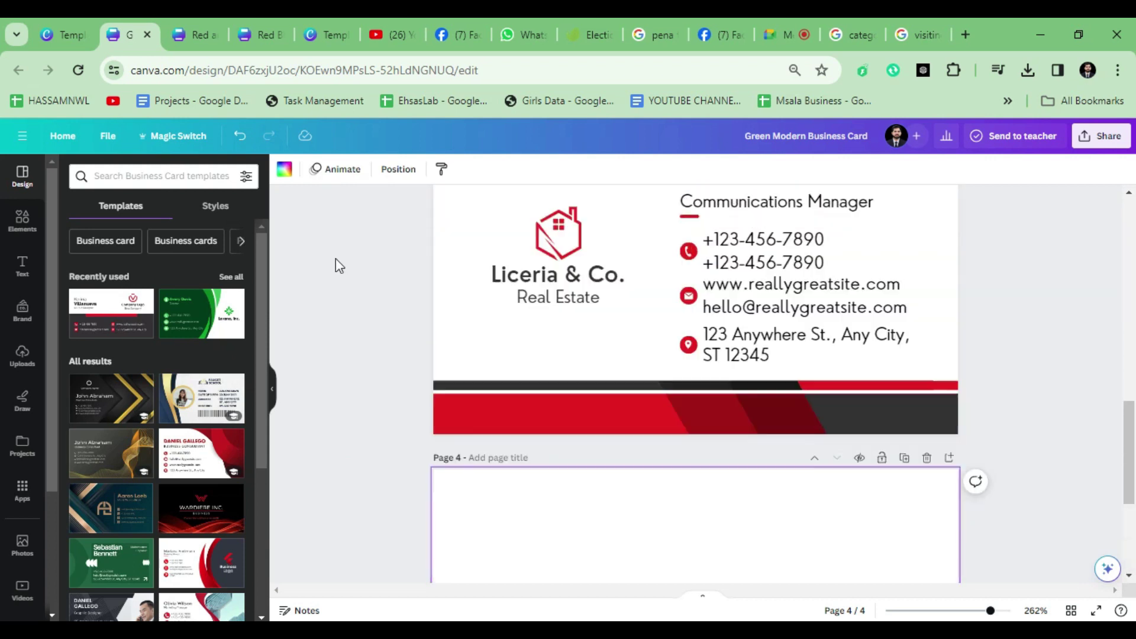
left_click(284, 171)
left_click(100, 277)
left_click(453, 371)
scroll(345, 421, "down", 4)
left_click(560, 554)
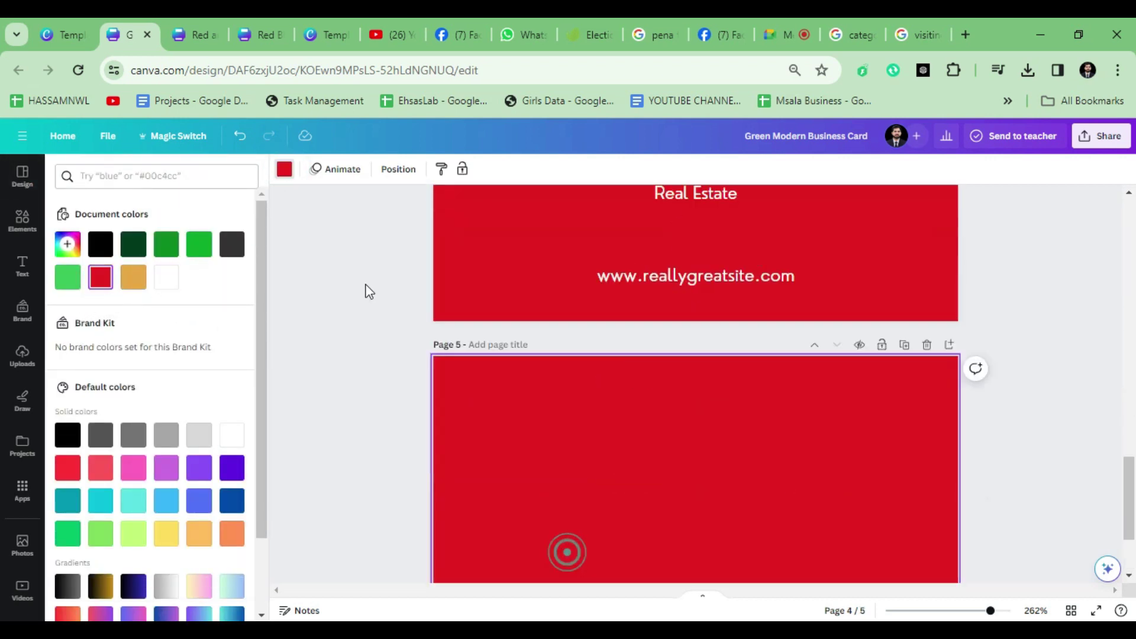
left_click(194, 36)
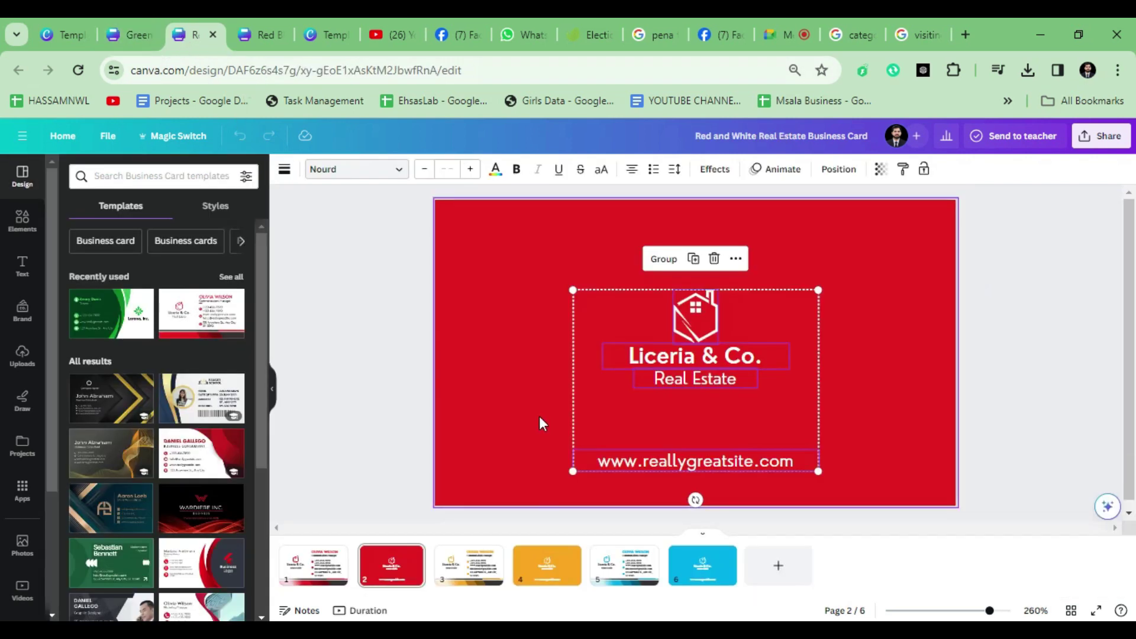
Step: Close the real-estate design, copy the UI / UX Designer card front, and undo page 5's red
left_click(212, 35)
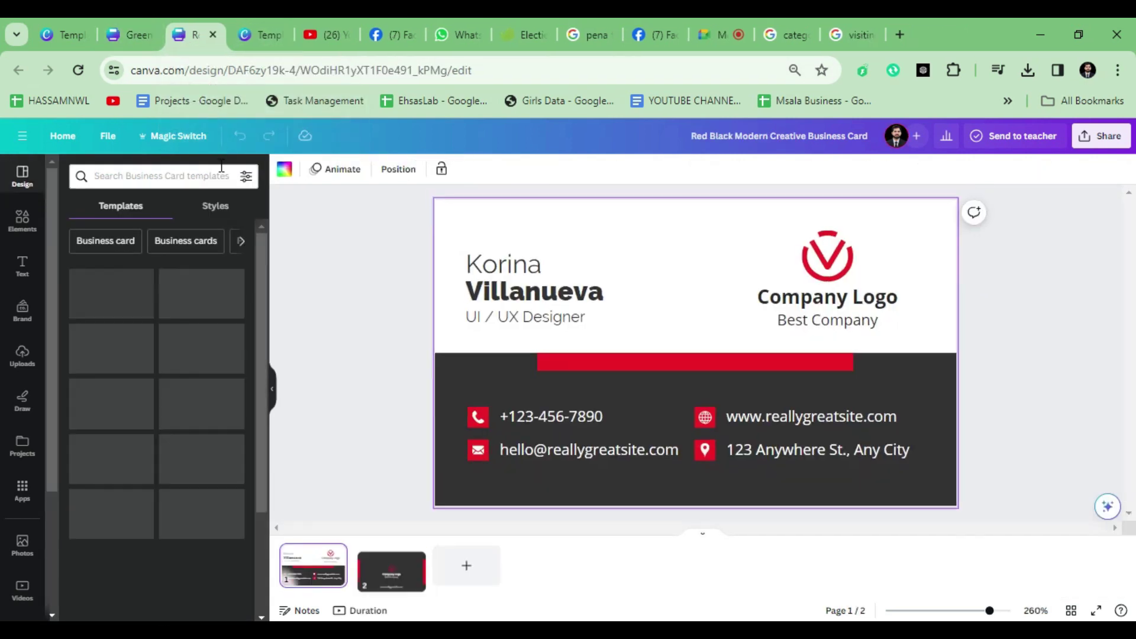
left_click_drag(364, 206, 1108, 540)
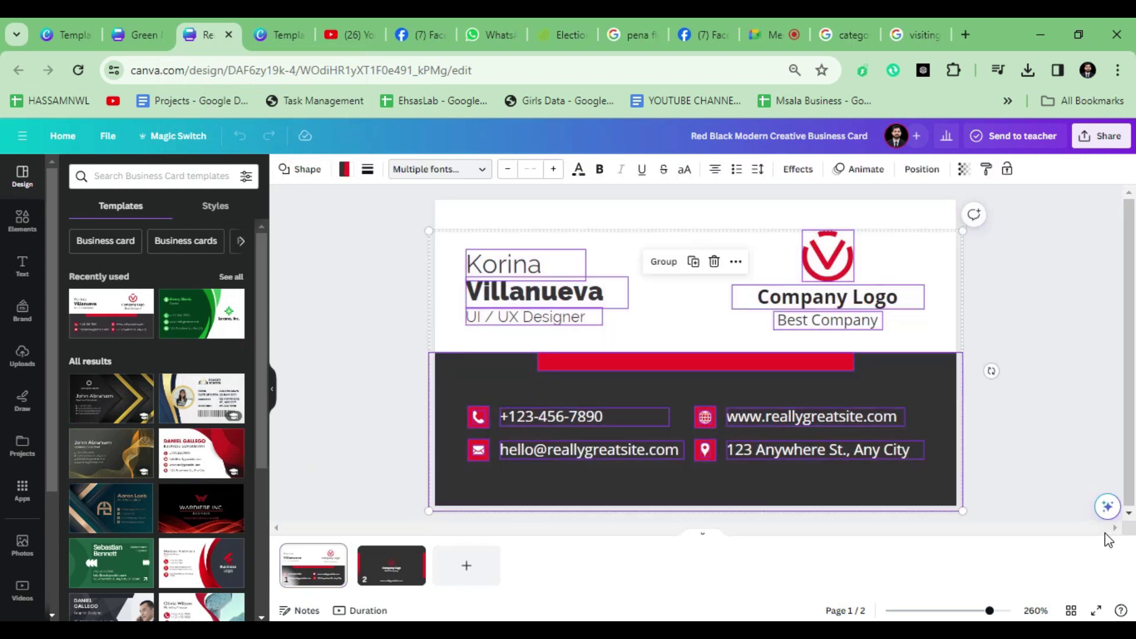
left_click(140, 36)
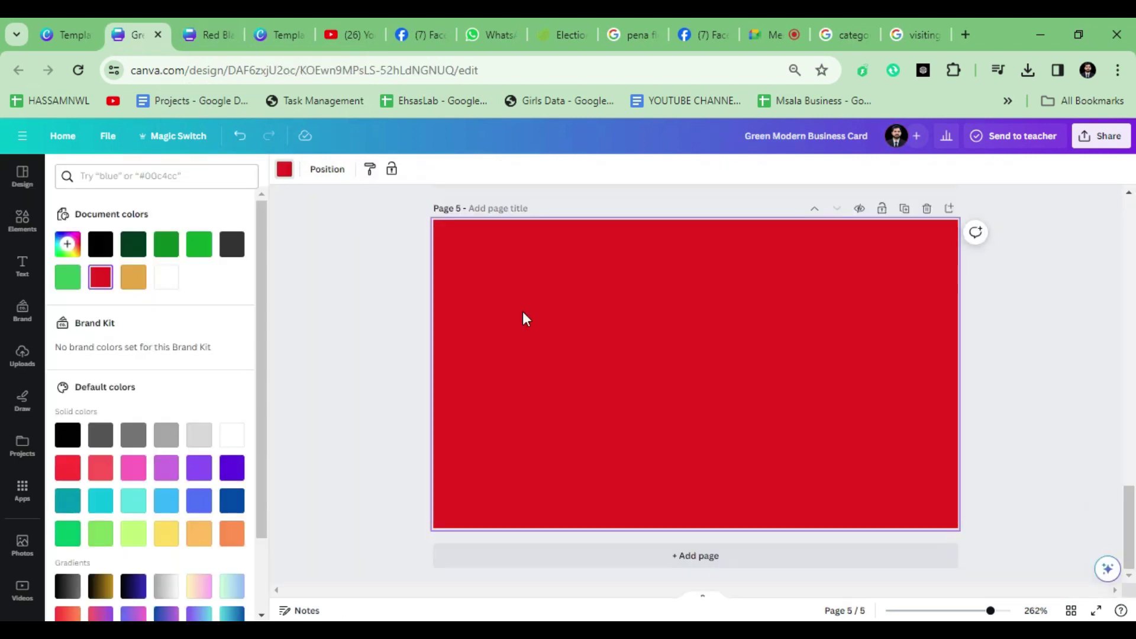
key("ctrl+z")
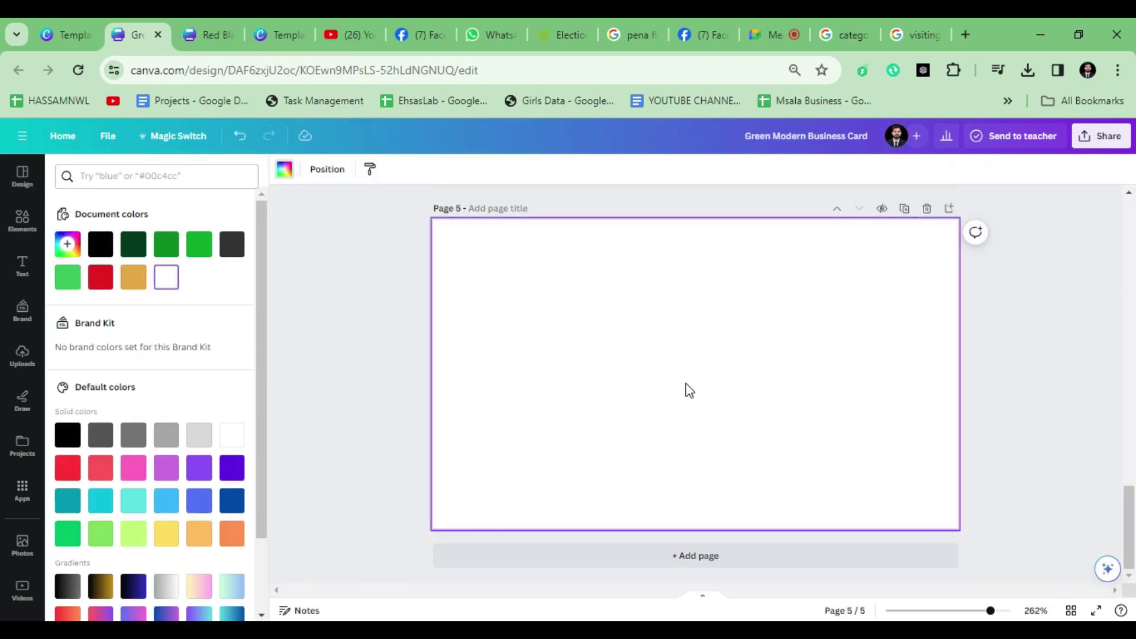
key("ctrl+z")
key("ctrl+z")
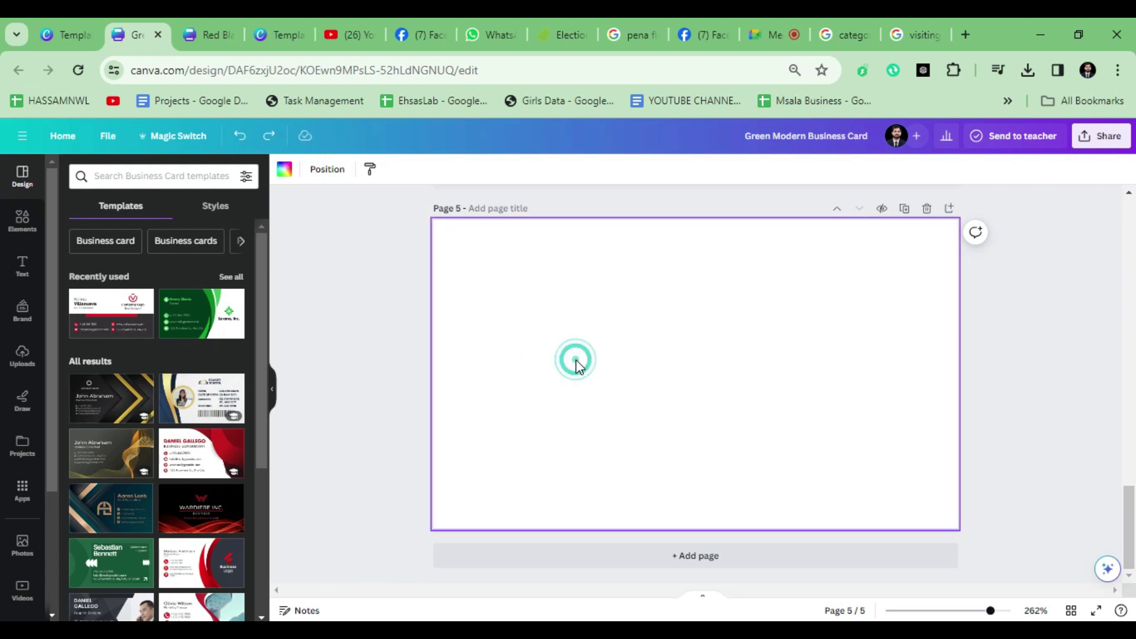
Step: Try bright green and gold backgrounds on page 5, then delete the gold
left_click(283, 173)
left_click(168, 255)
left_click(191, 258)
left_click(145, 266)
left_click(596, 301)
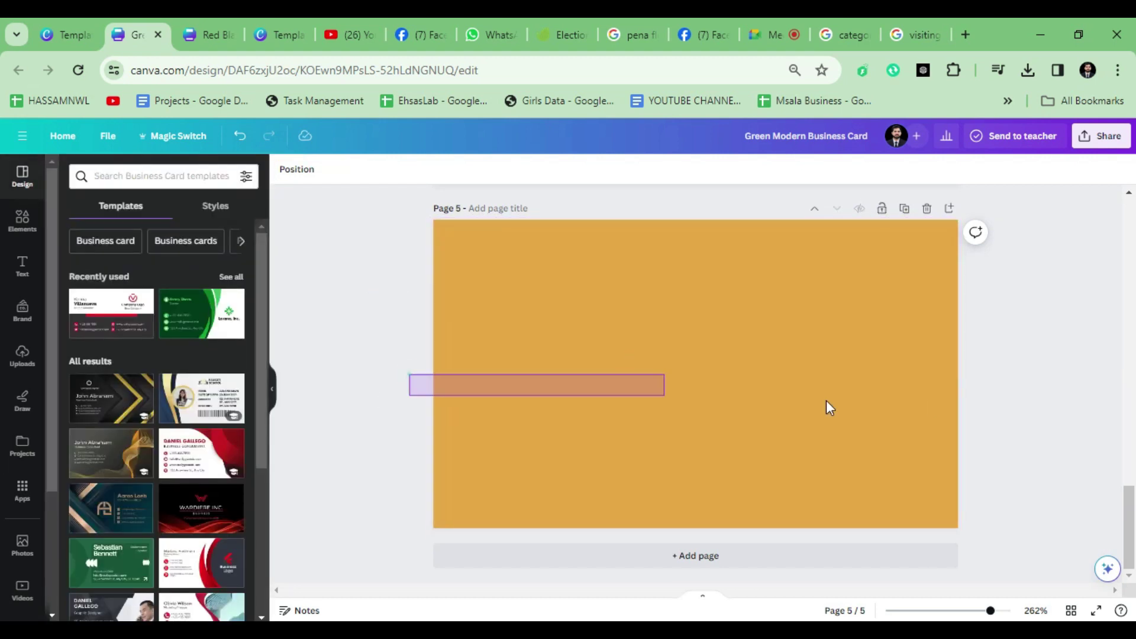
left_click(628, 374)
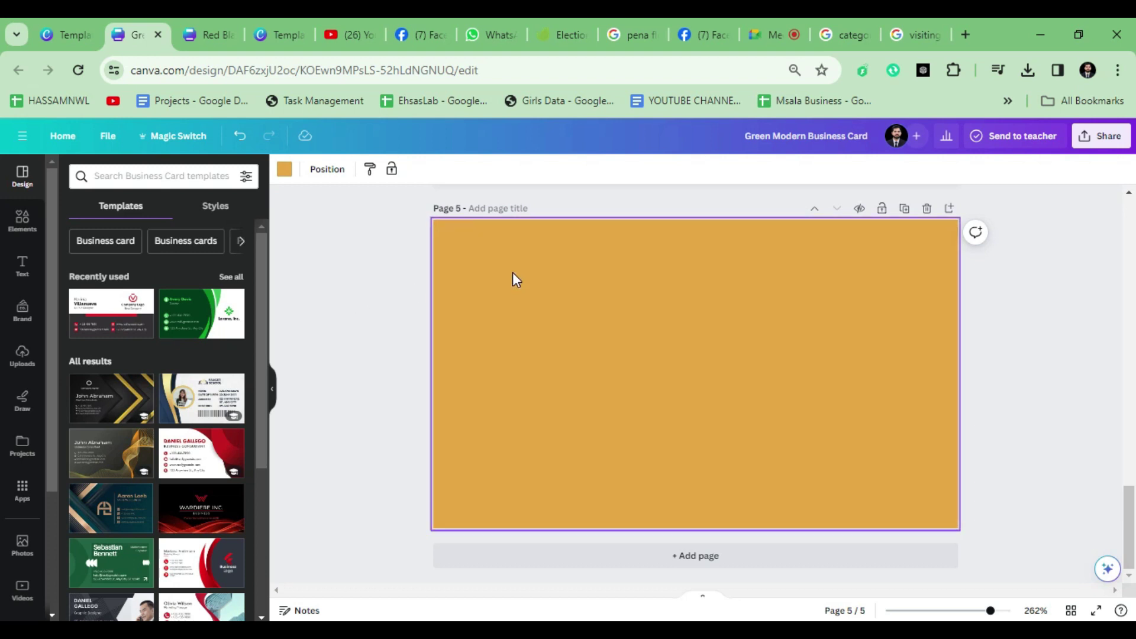
key("Delete")
left_click(388, 323)
left_click(477, 312)
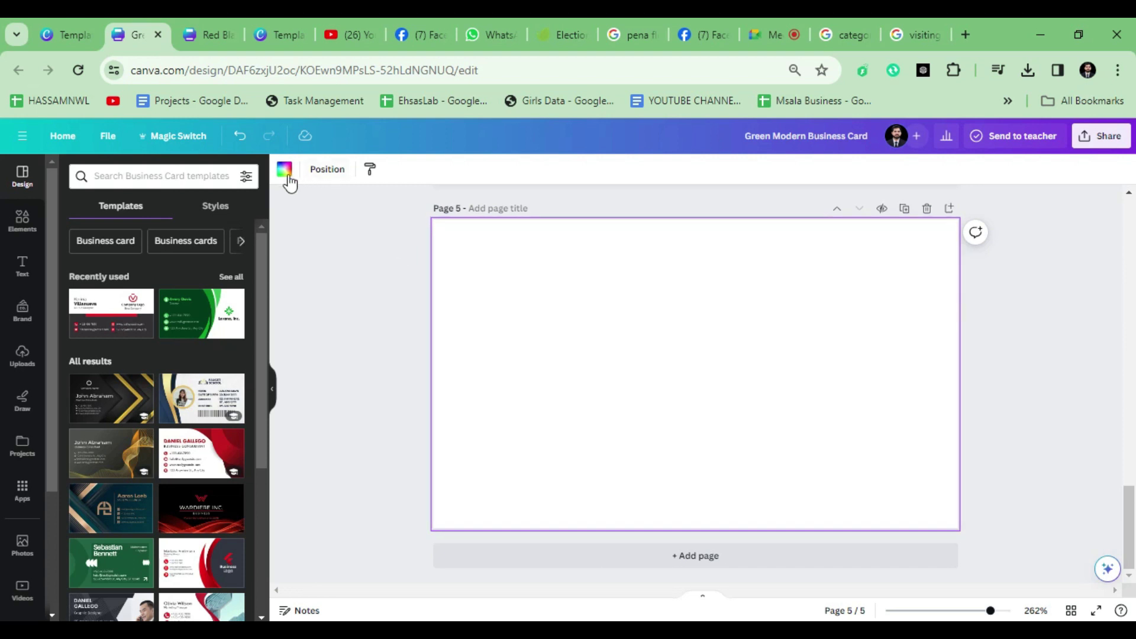
Step: Set page 5's background to white and paste the copied card front onto it
left_click(284, 169)
left_click(199, 245)
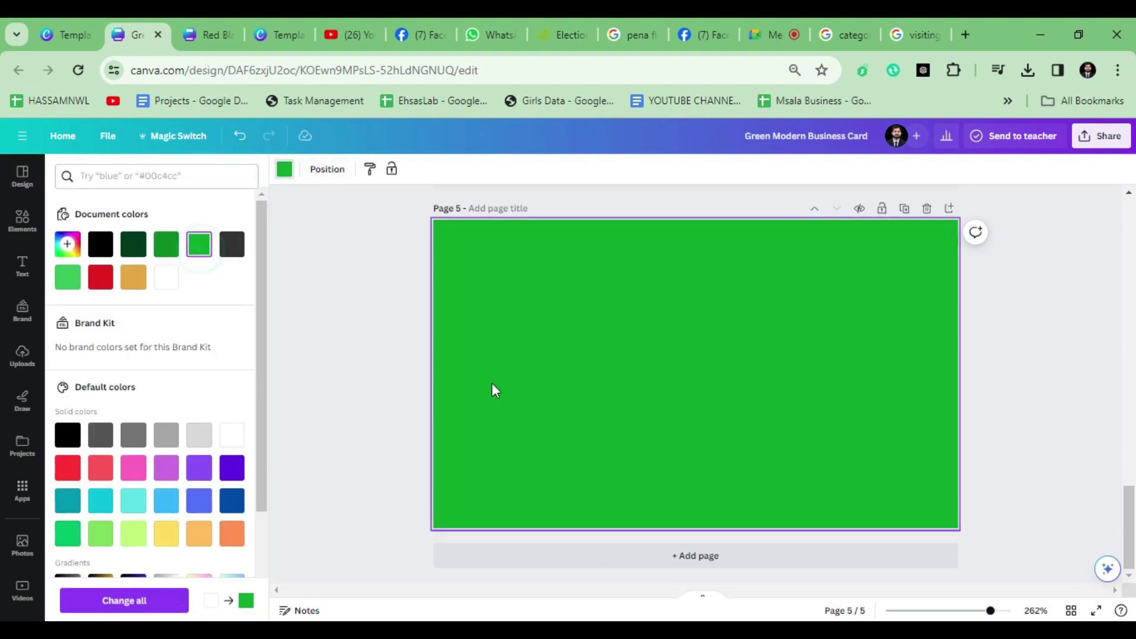
left_click(302, 363)
left_click(513, 351)
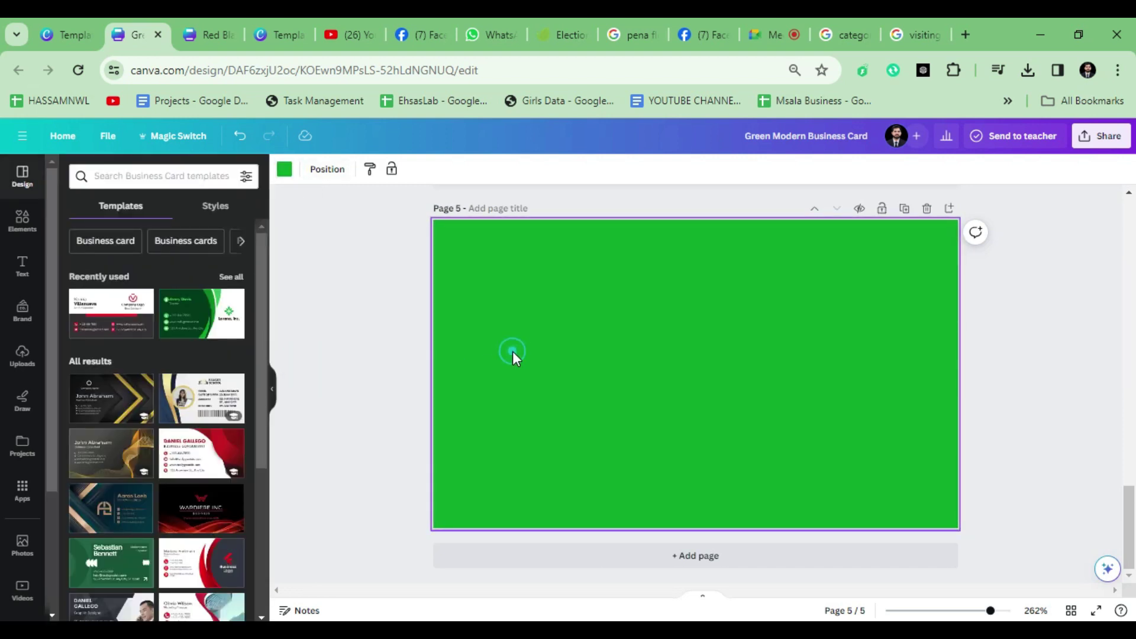
left_click(285, 171)
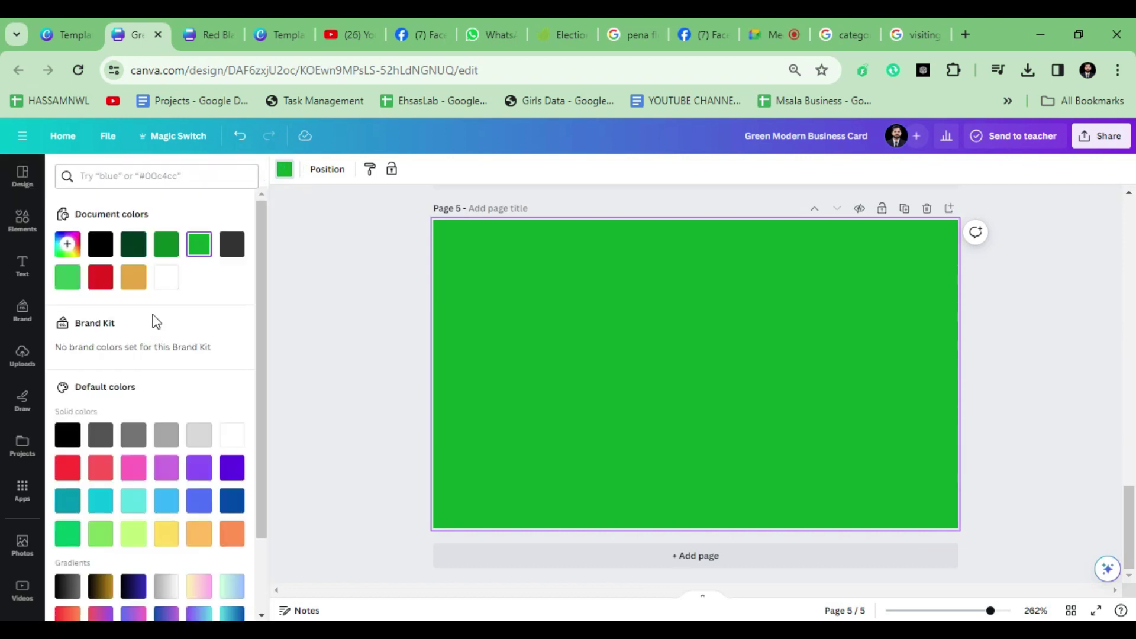
left_click(167, 278)
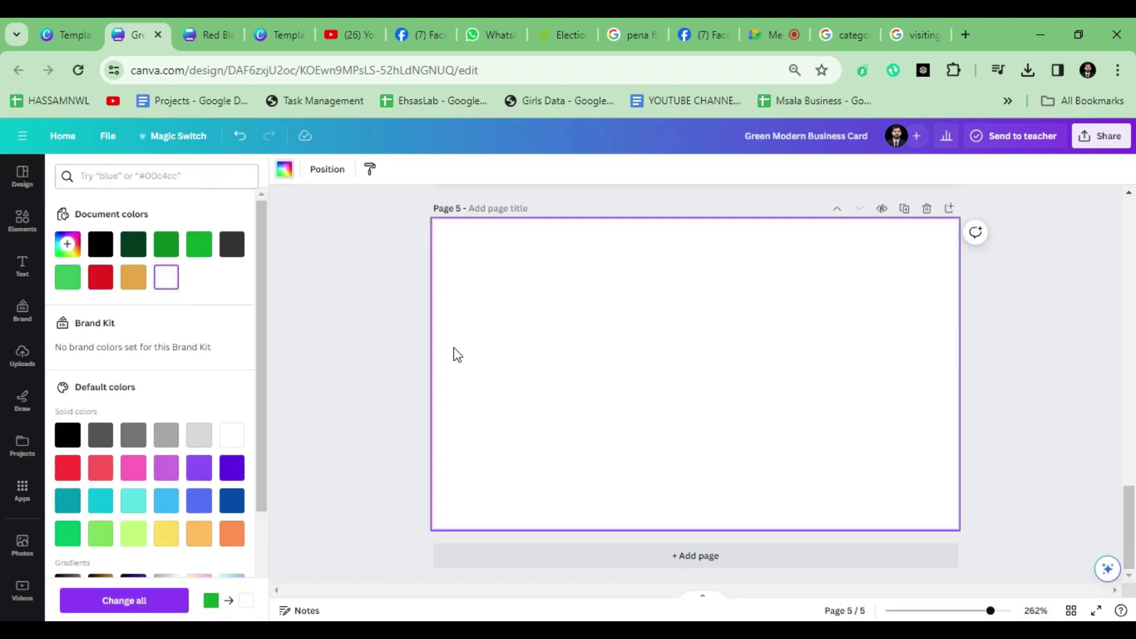
left_click(329, 342)
left_click(569, 306)
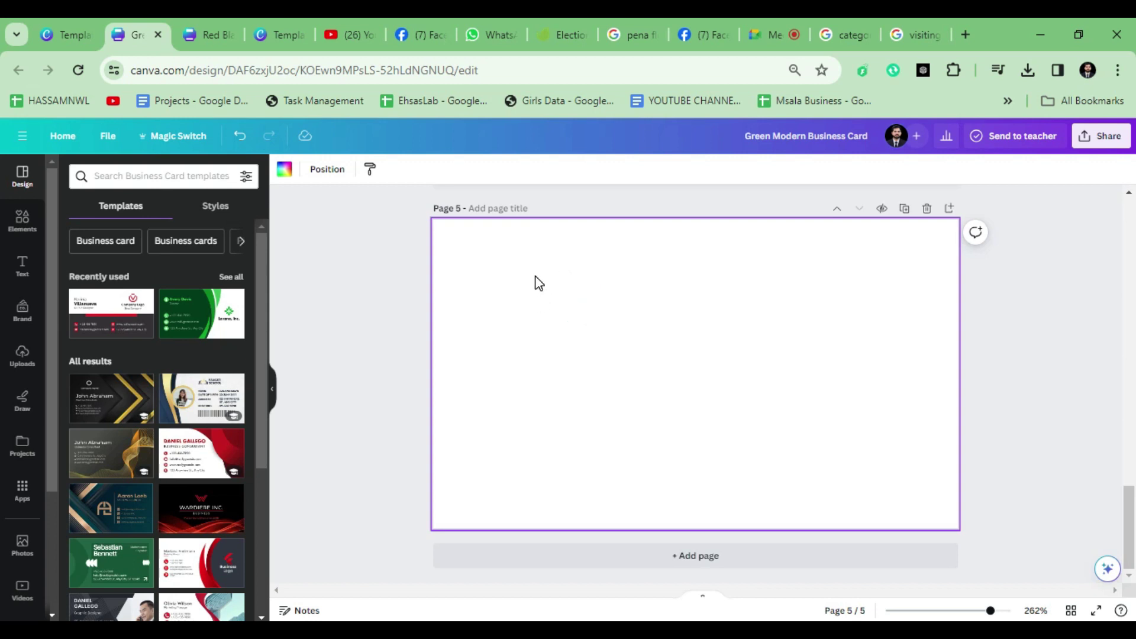
key("ctrl+v")
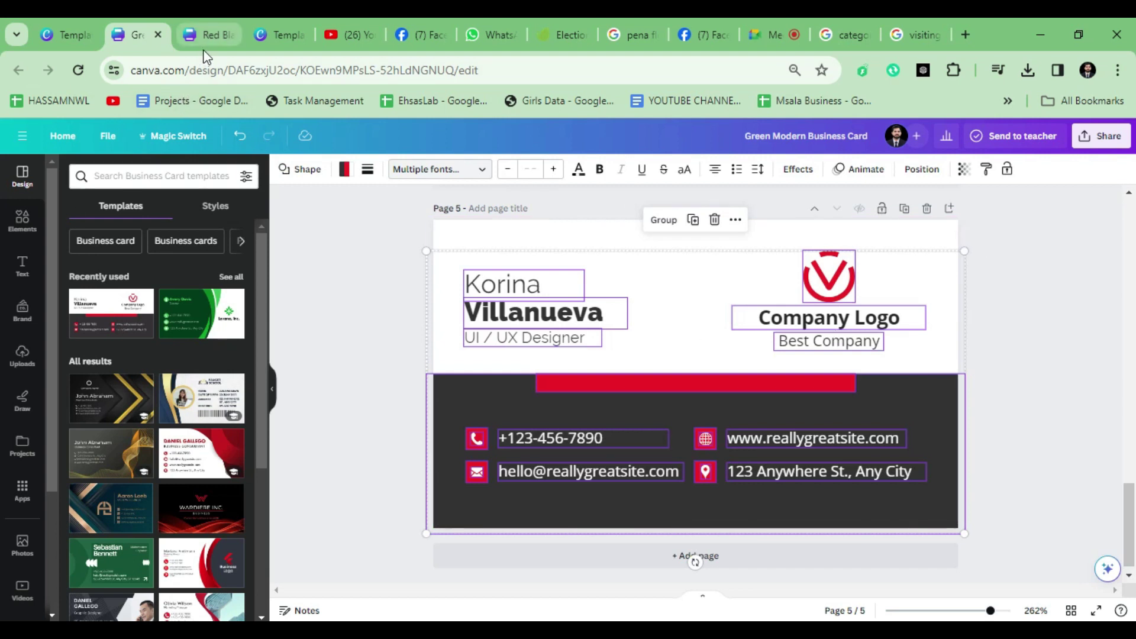
Step: Copy the red-black card's back side onto a new page 6 in the green design
left_click(206, 34)
left_click(363, 567)
left_click_drag(381, 223, 1064, 491)
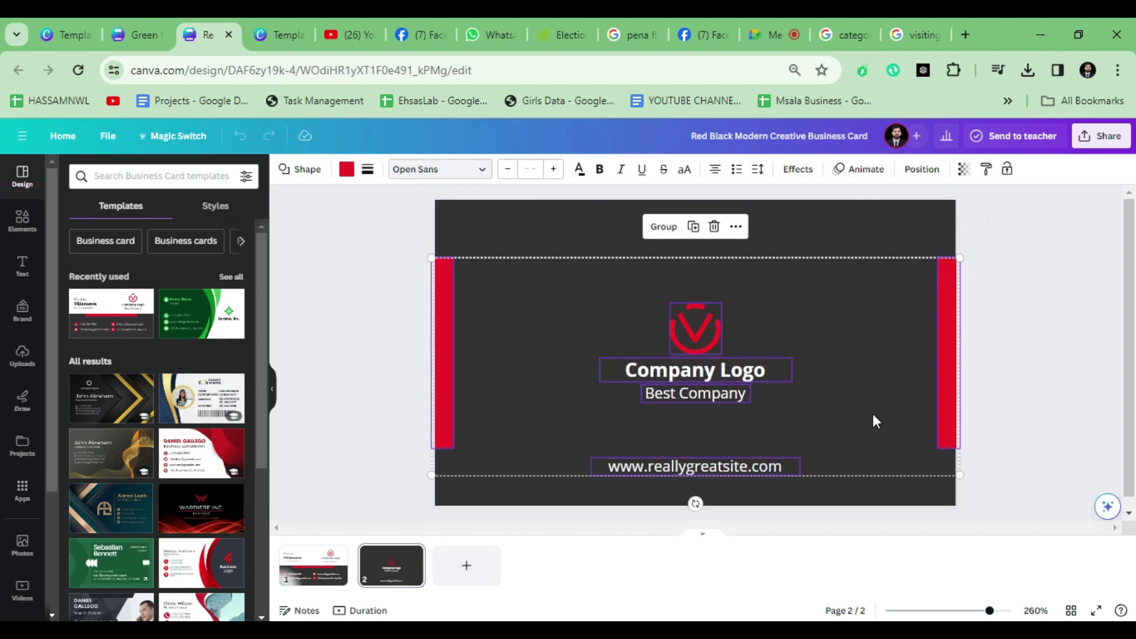
left_click(116, 26)
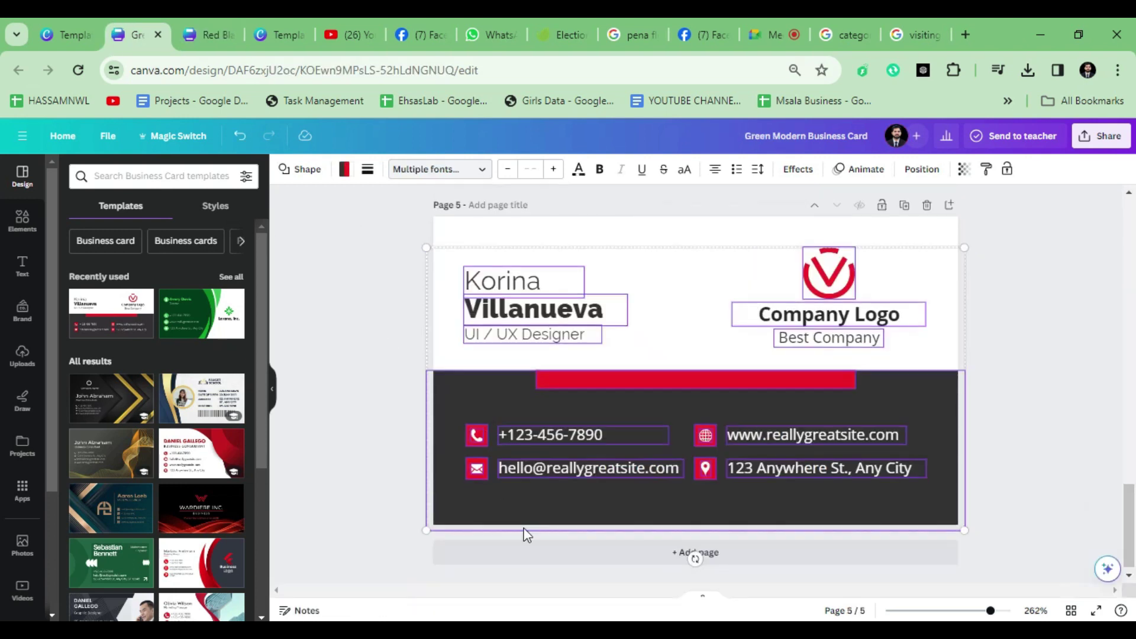
left_click(681, 548)
key("ctrl+v")
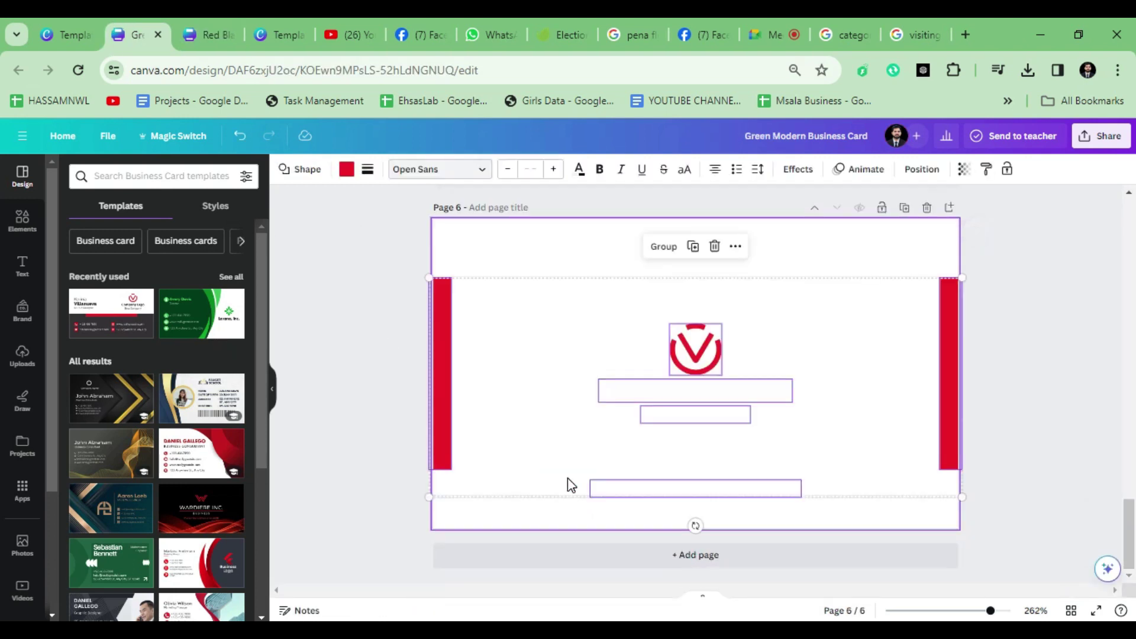
Step: Give page 6 a #333132 dark grey background
scroll(509, 455, "up", 3)
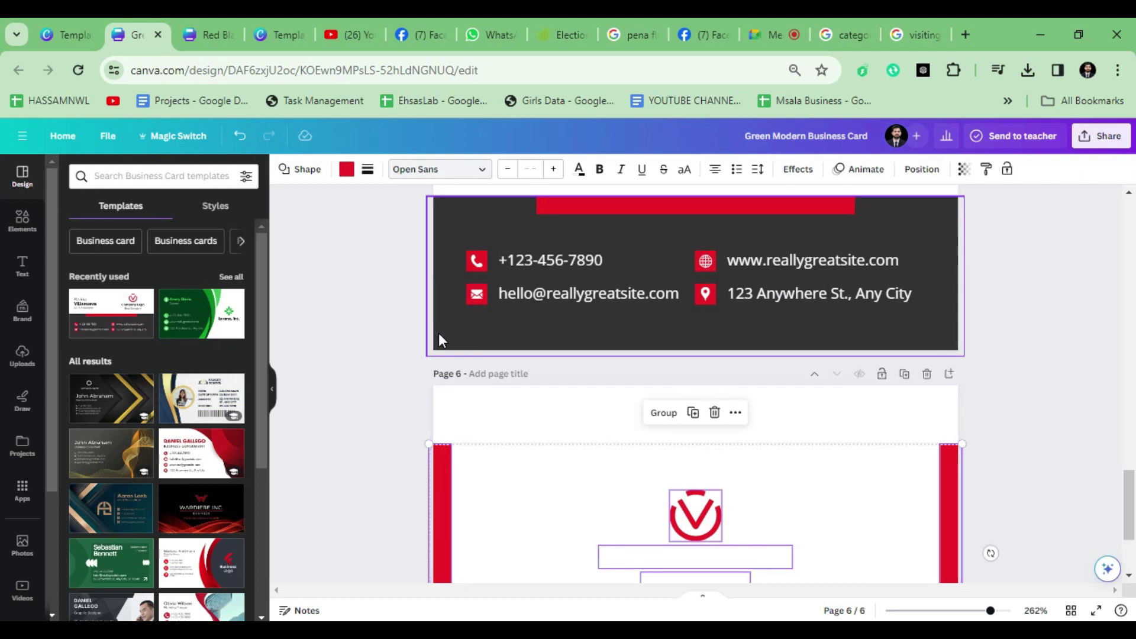
left_click(459, 409)
left_click(283, 171)
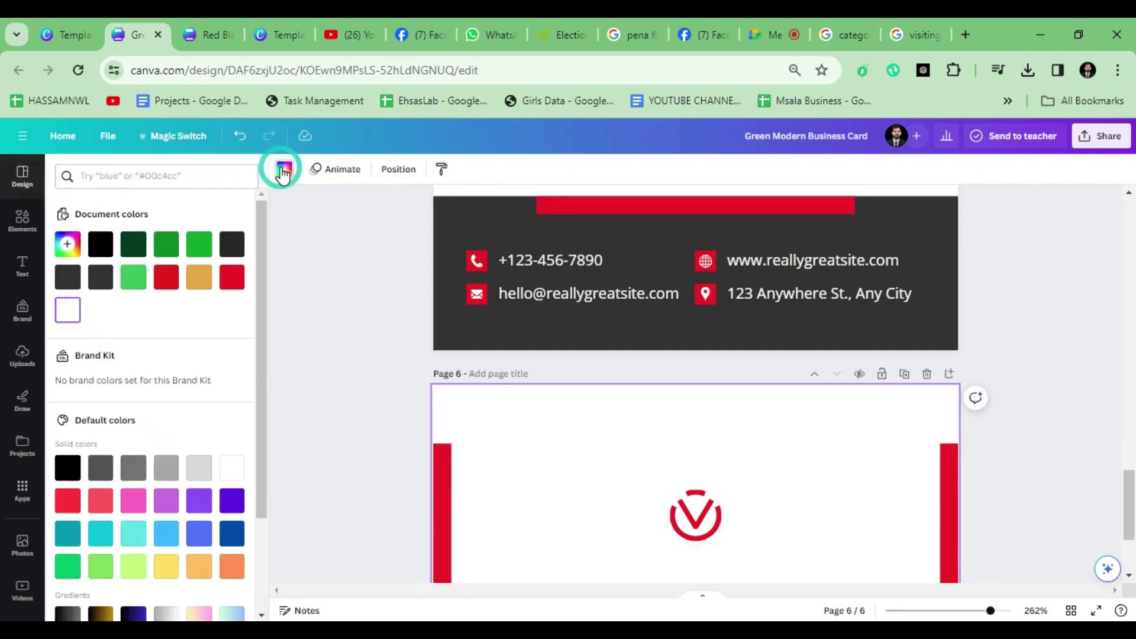
left_click(106, 278)
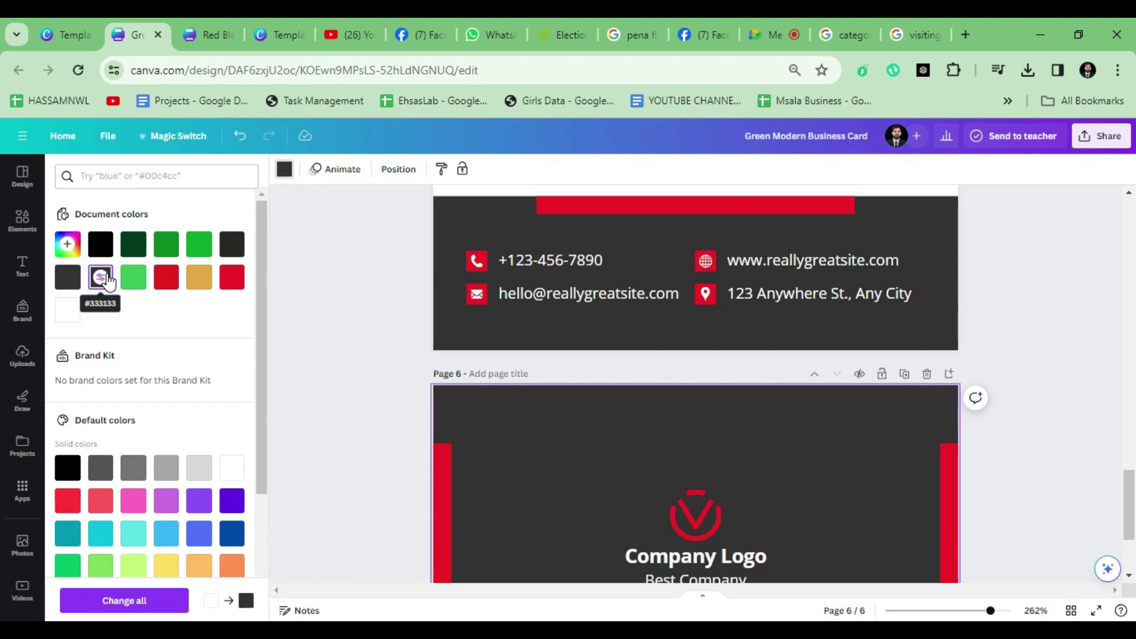
left_click(59, 287)
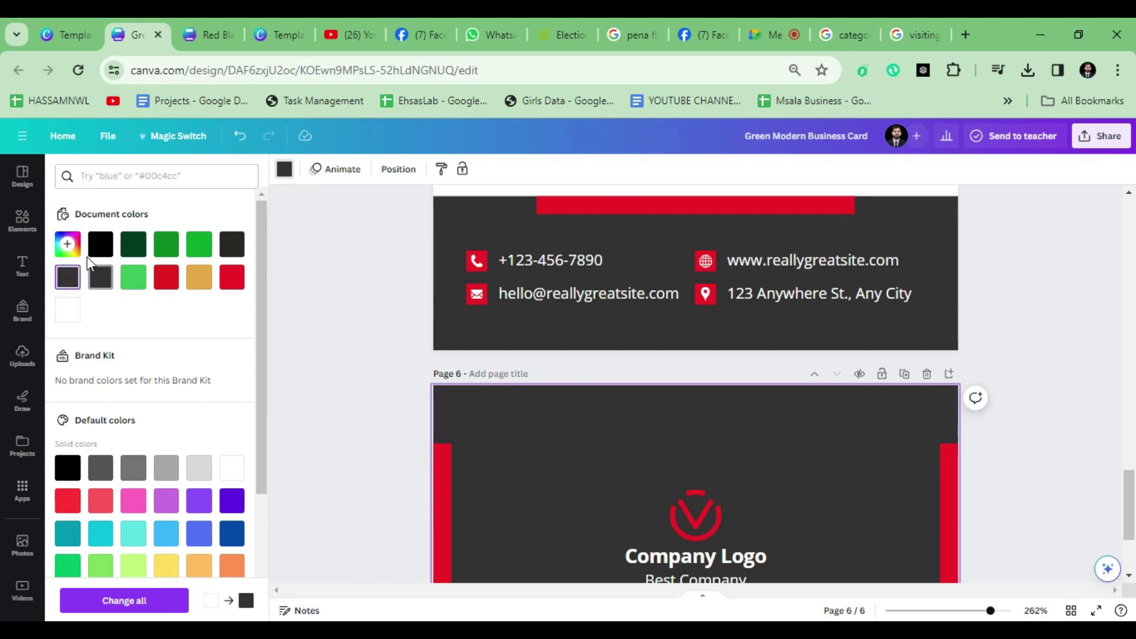
left_click(69, 245)
left_click(226, 400)
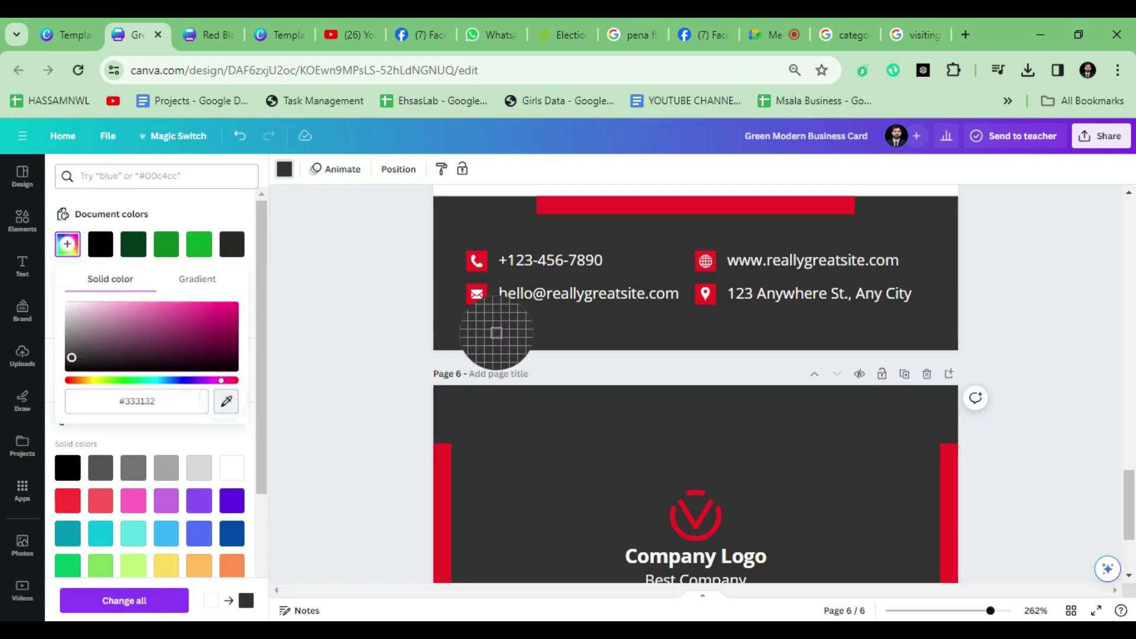
left_click(375, 398)
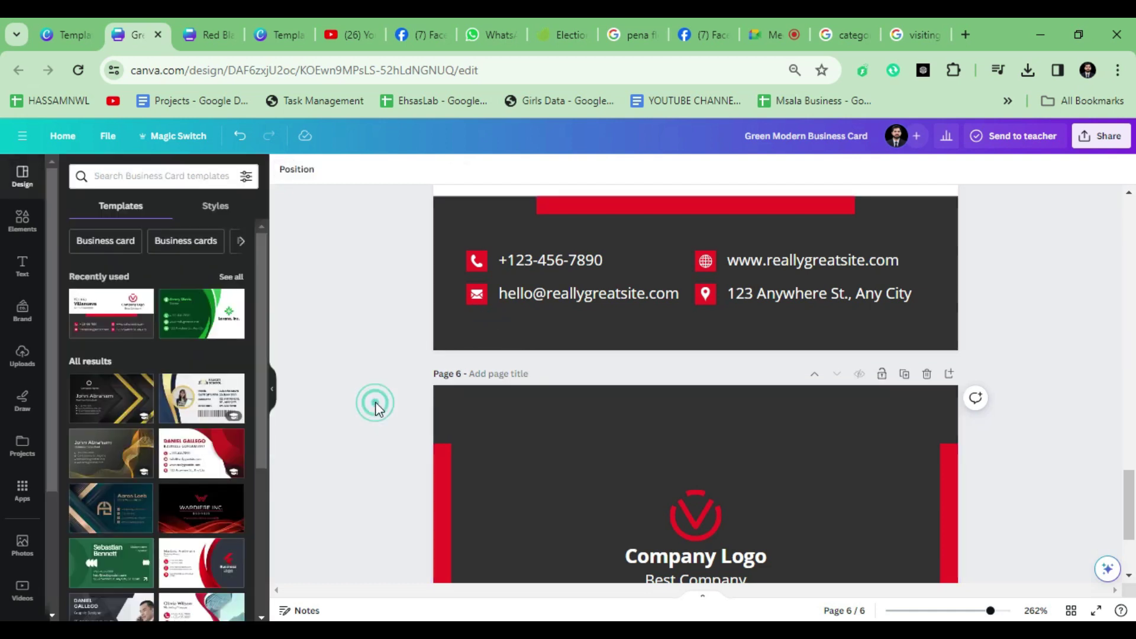
scroll(444, 385, "down", 3, "ctrl")
scroll(560, 513, "up", 15)
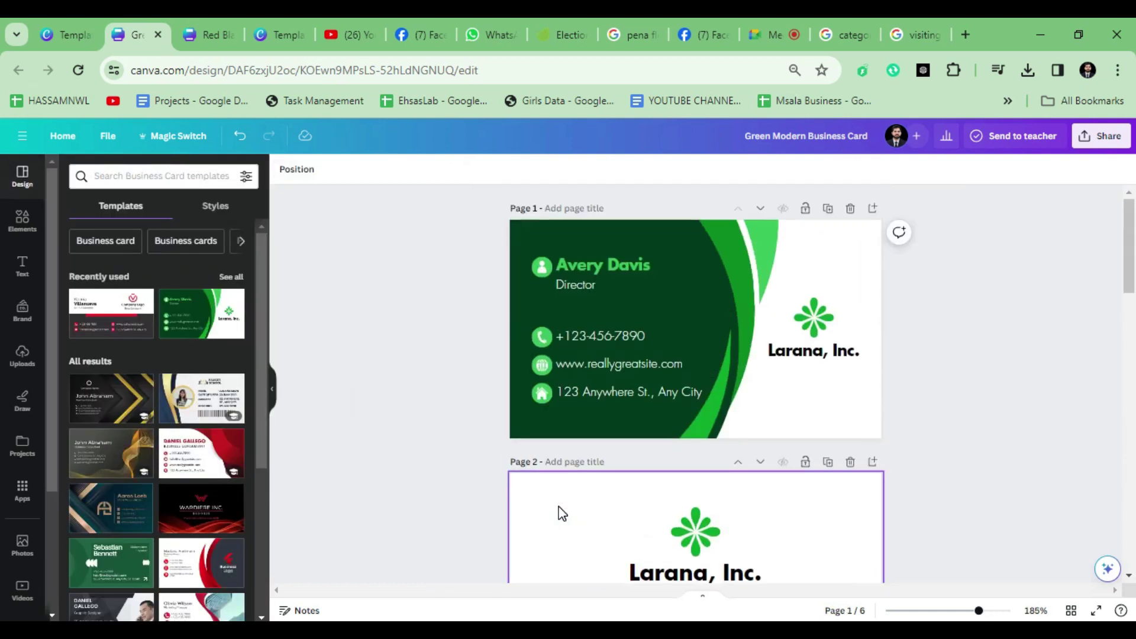
Step: Start a file upload and select Asset 2 and Asset 3 in the 0.5x logo folder
scroll(559, 514, "down", 10)
scroll(655, 476, "up", 10)
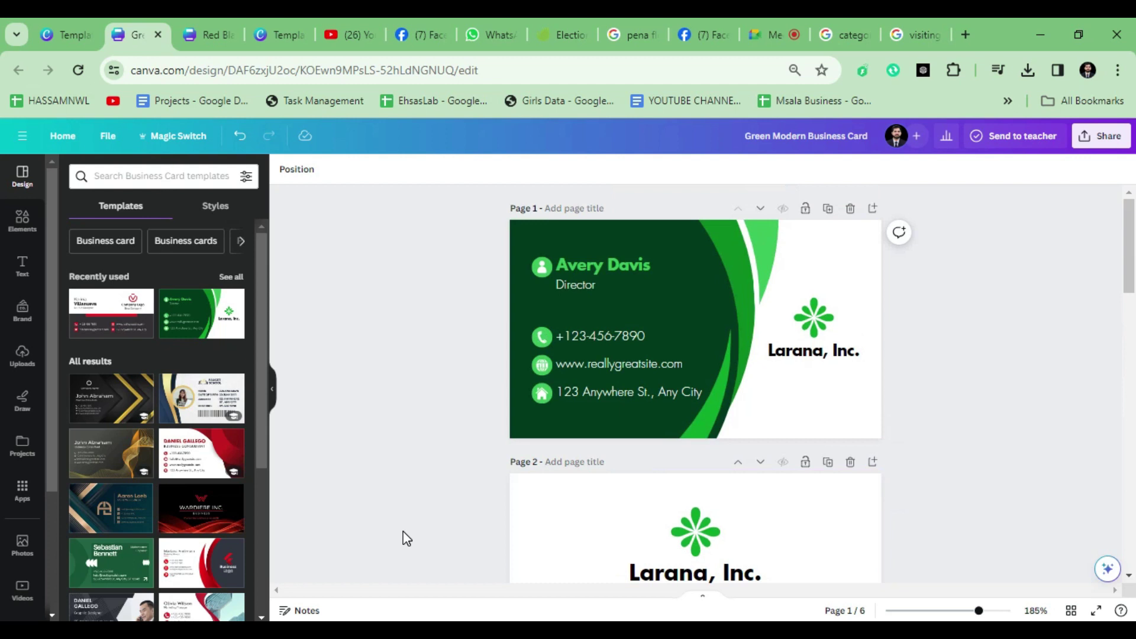
left_click(13, 356)
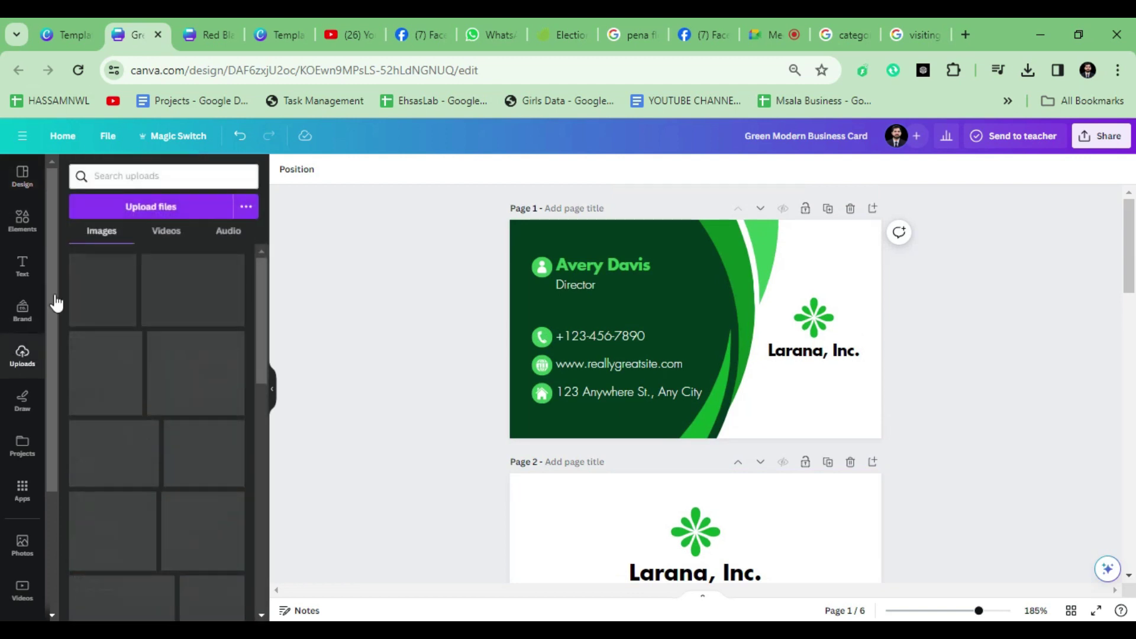
left_click(121, 209)
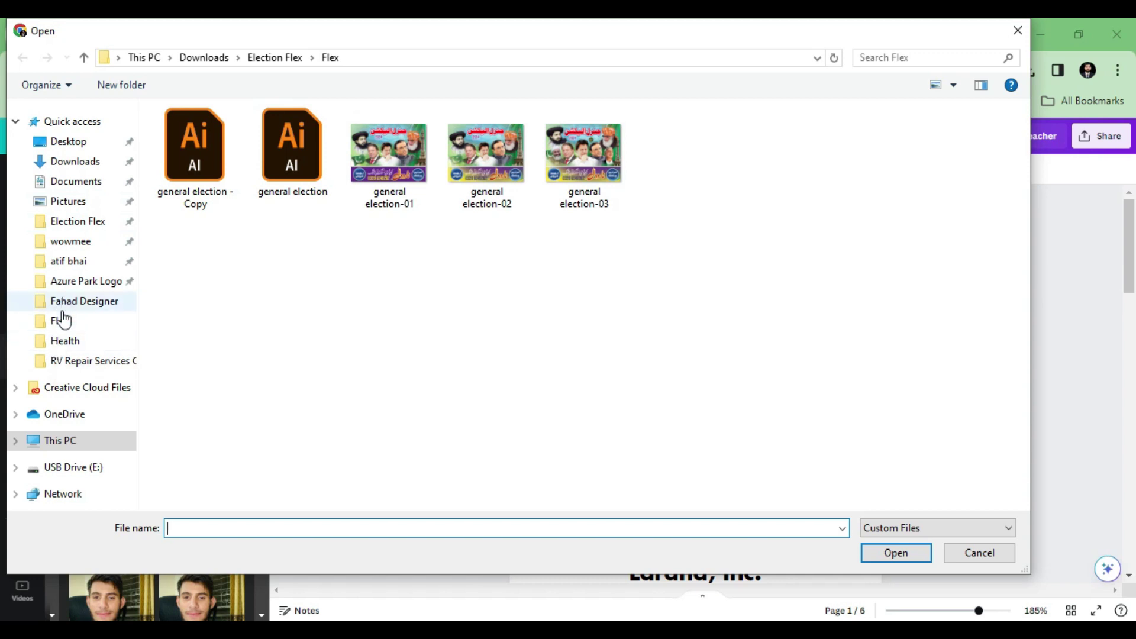
left_click(87, 292)
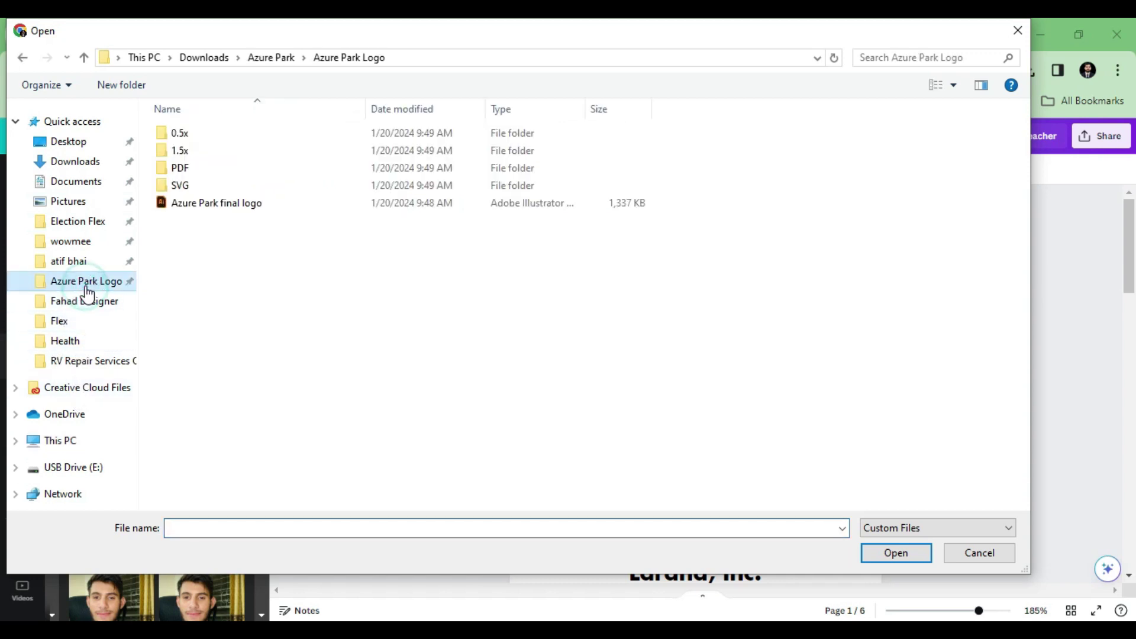
double_click(203, 151)
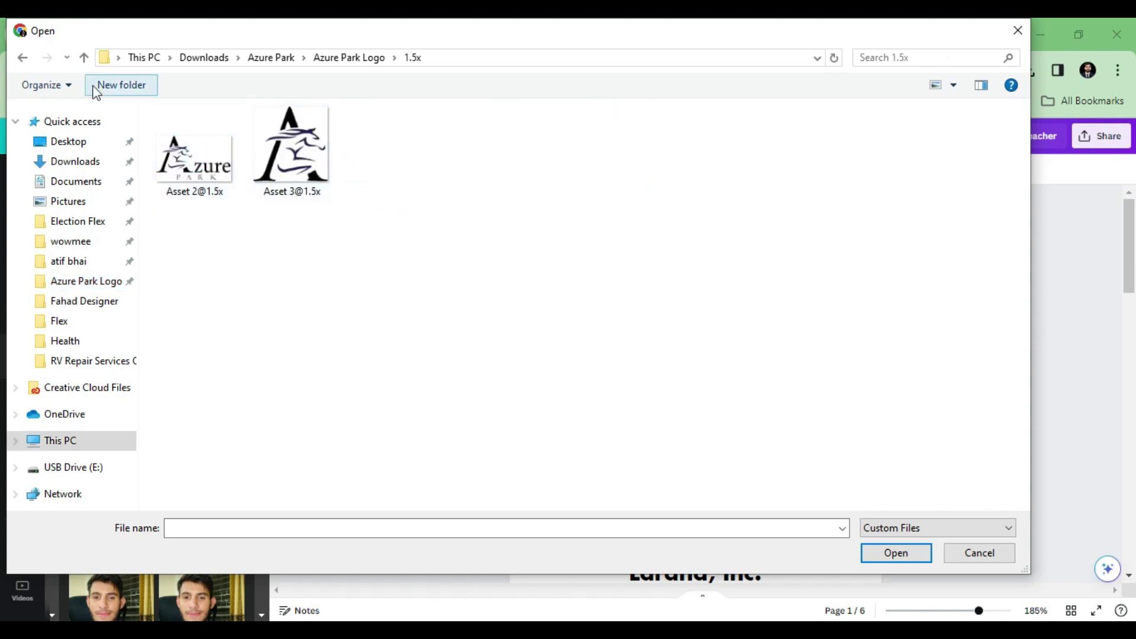
left_click(83, 57)
double_click(178, 132)
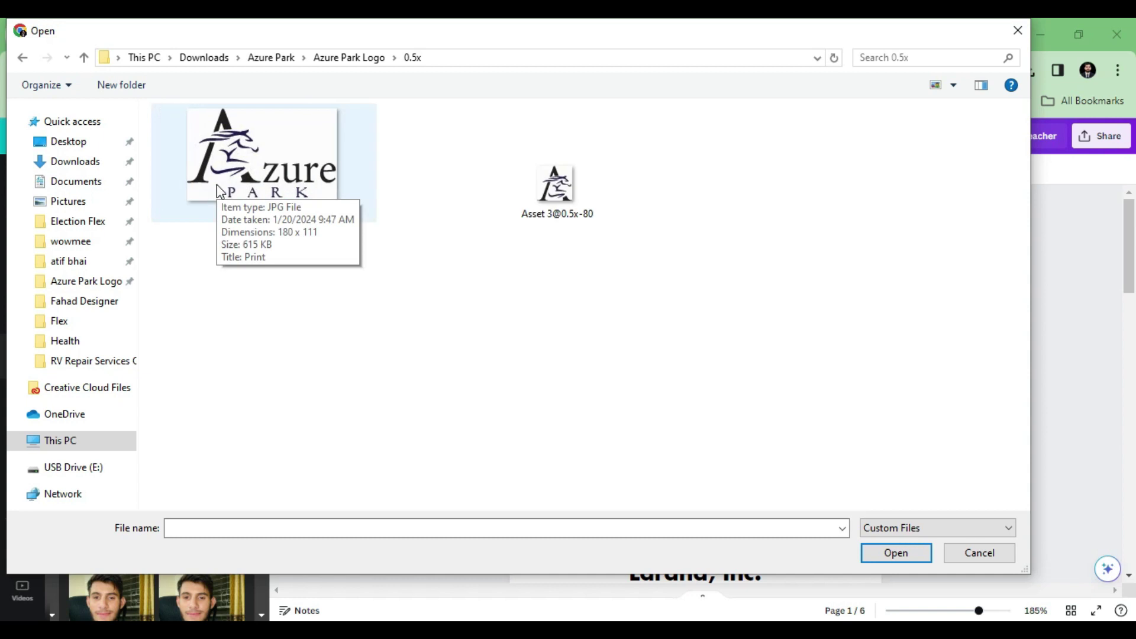
left_click(217, 180)
left_click(558, 206, "ctrl")
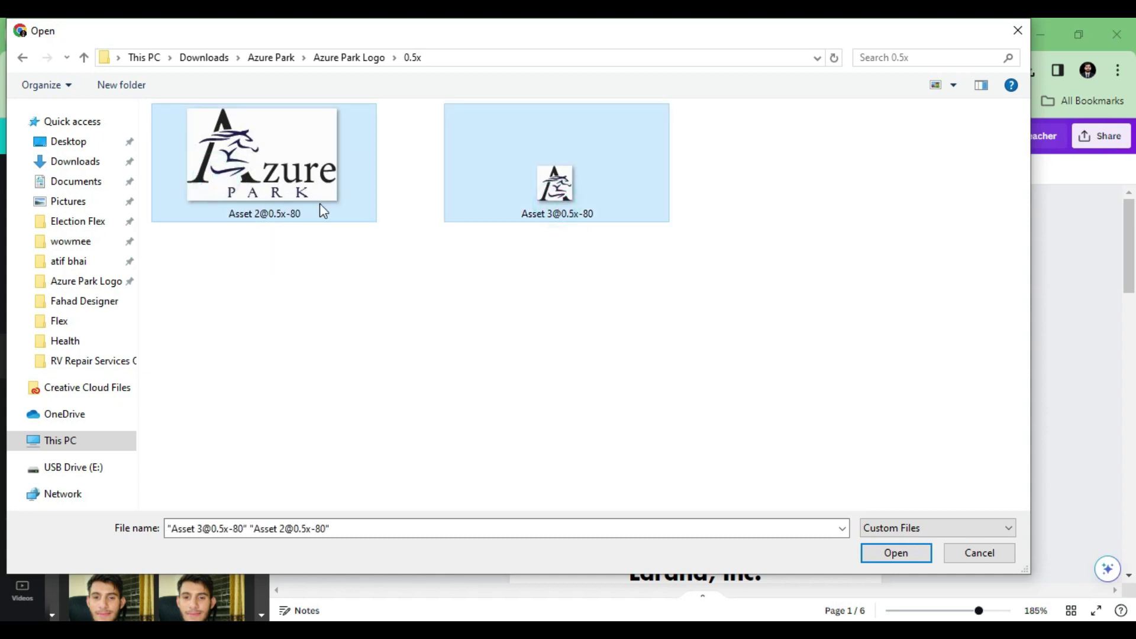
Step: Upload Asset 2 and Asset 3 from the Azure Park 1.5x logo folder instead
left_click(83, 57)
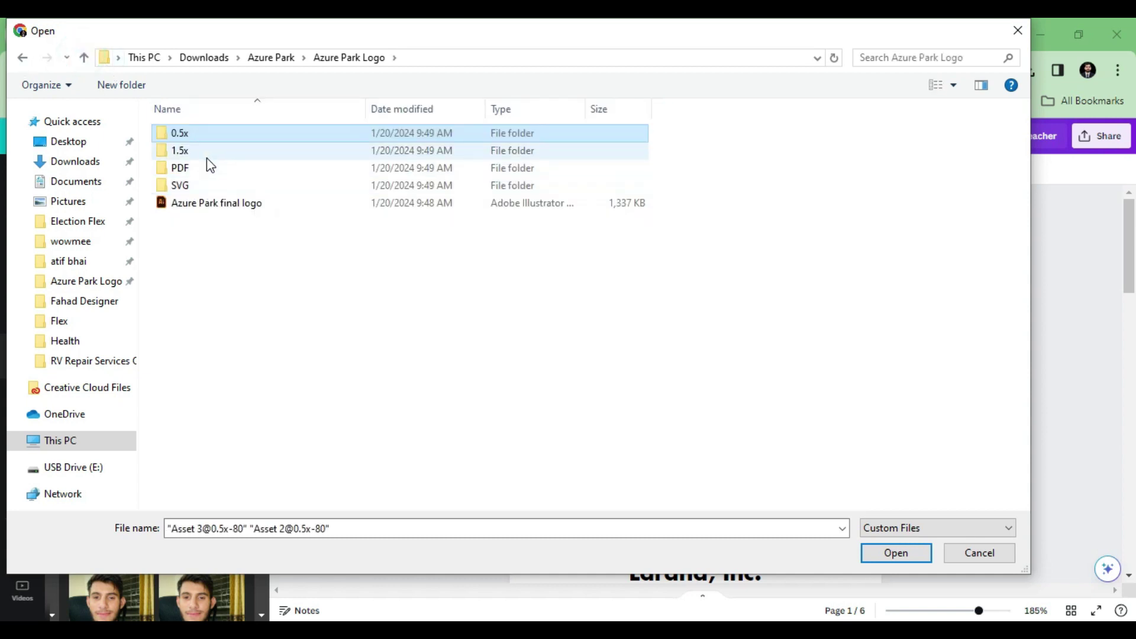
double_click(207, 151)
left_click(198, 178)
left_click(290, 179, "ctrl")
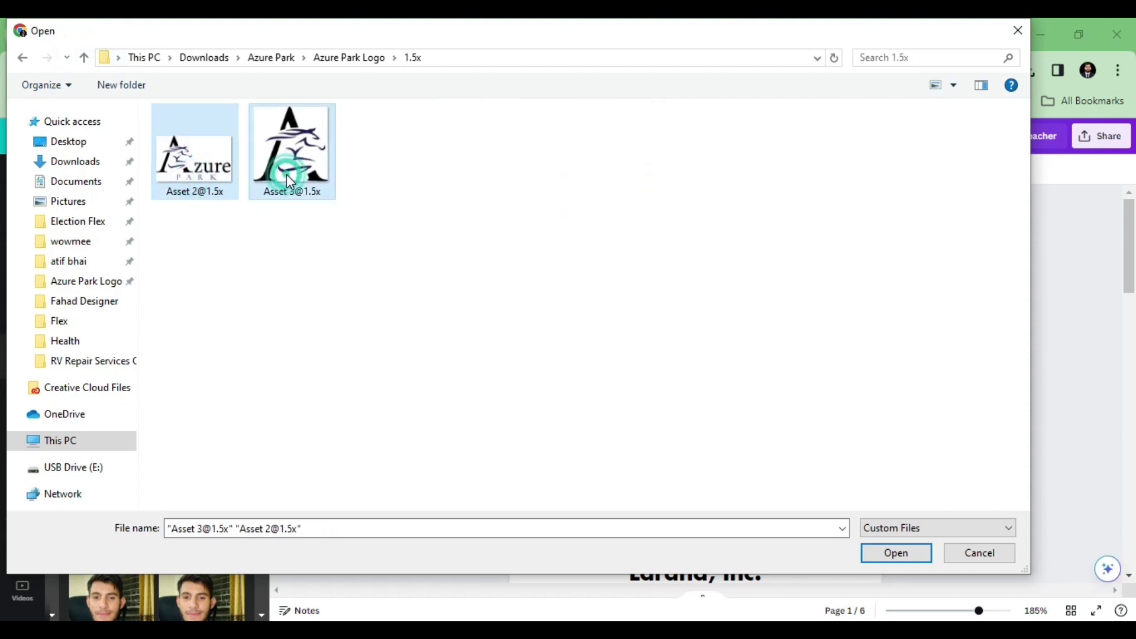
key("Return")
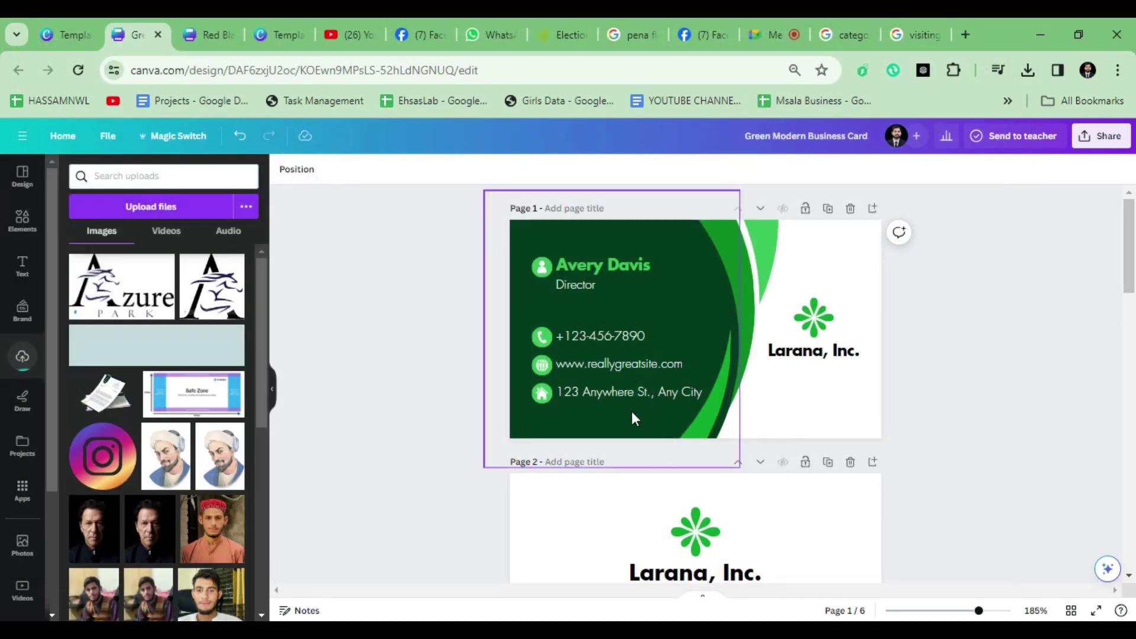
Step: Remove a test-placed logo, then upload the SVG versions of Asset 2 and Asset 3
scroll(632, 419, "up", 3)
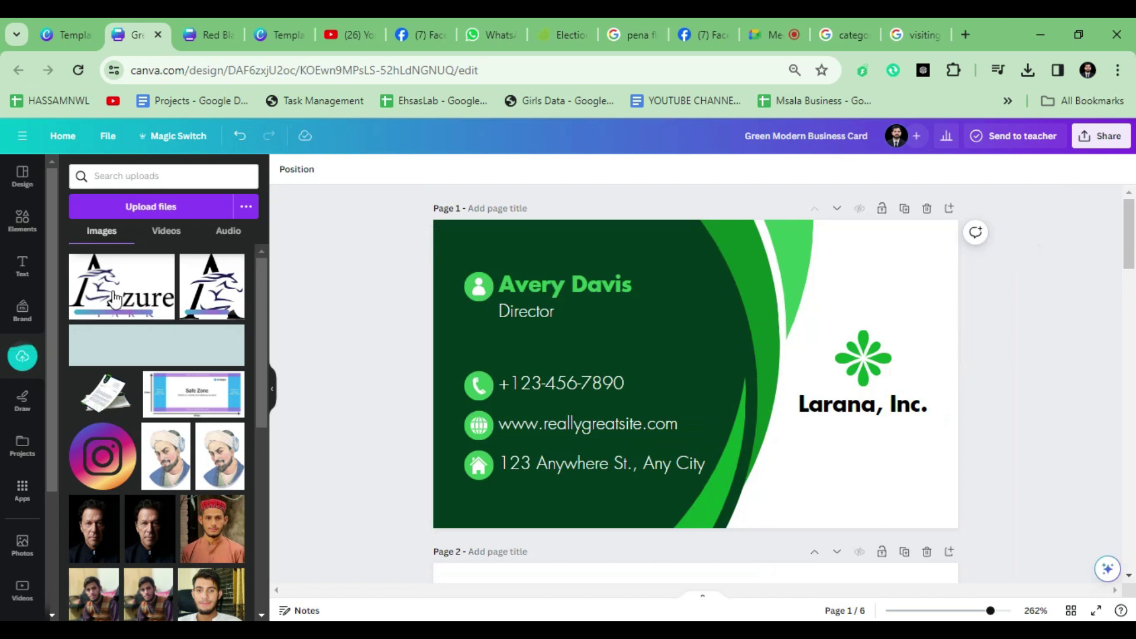
left_click(116, 300)
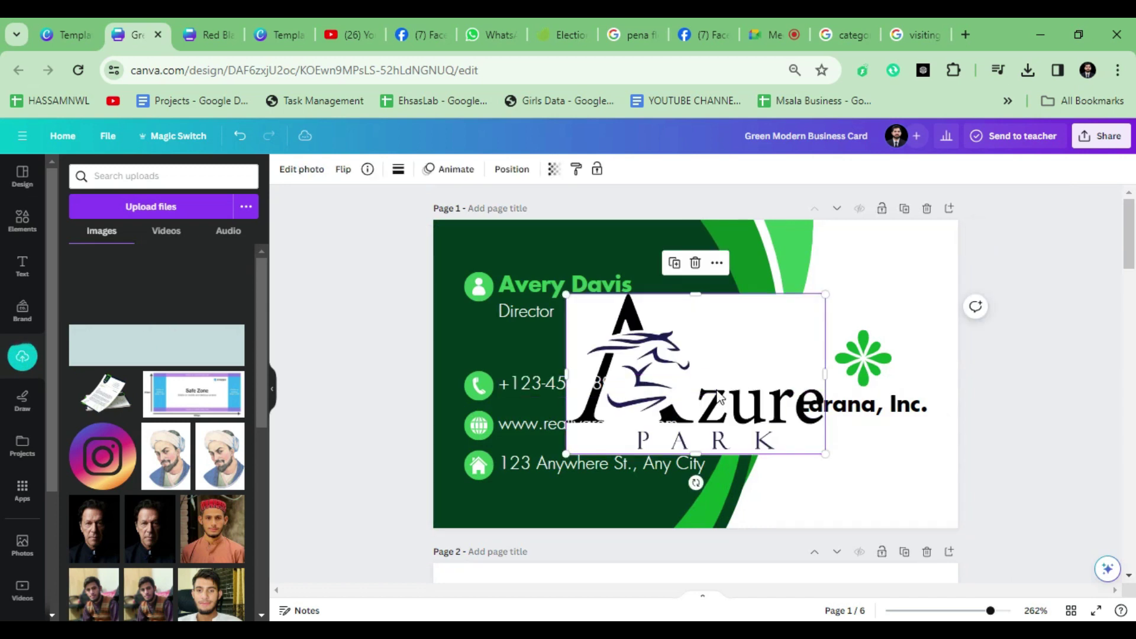
key("Delete")
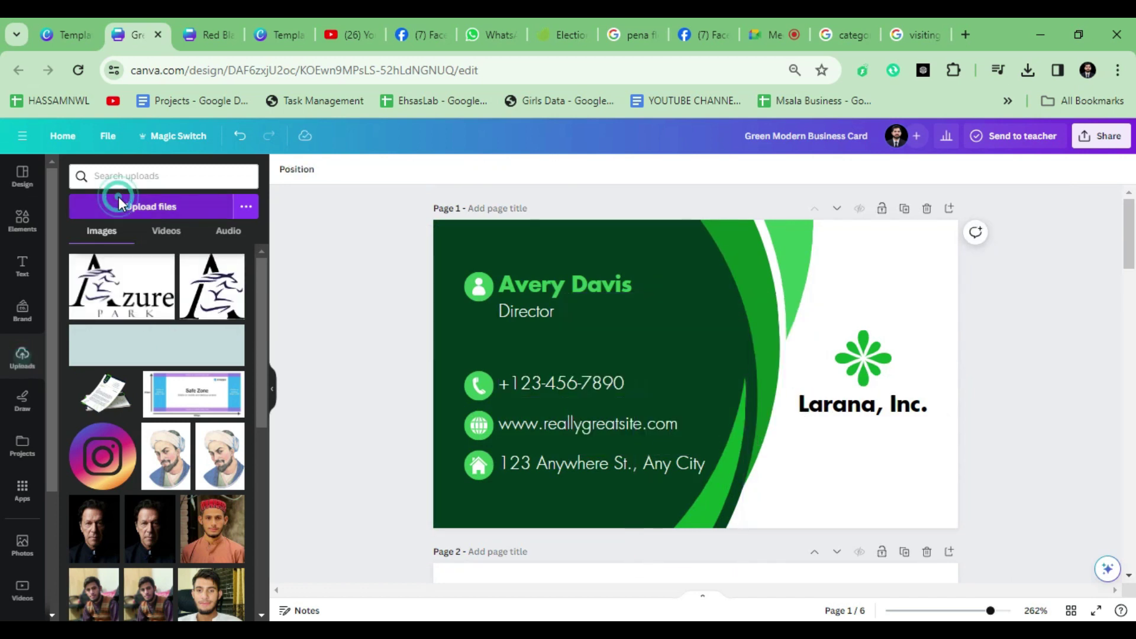
left_click(209, 220)
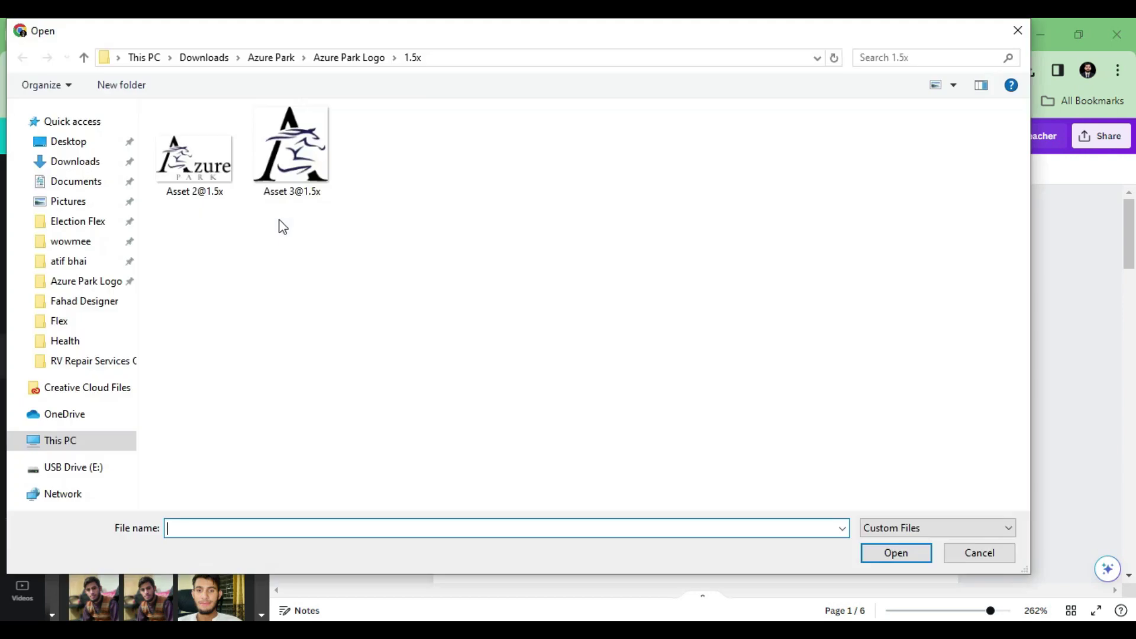
left_click(84, 57)
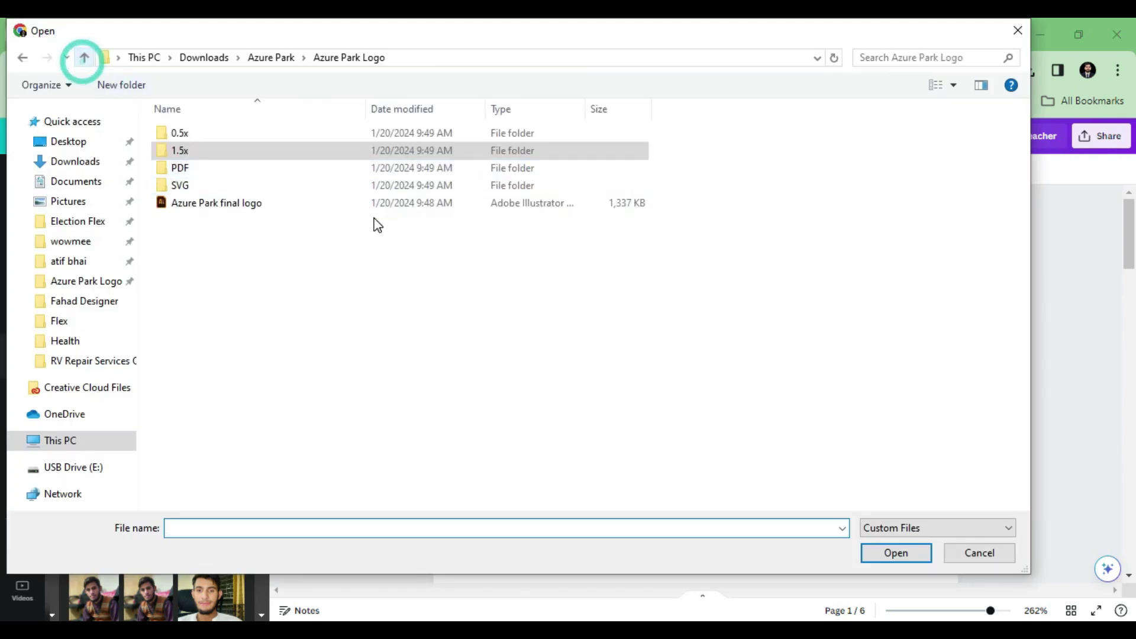
double_click(212, 184)
left_click_drag(226, 187, 214, 146)
double_click(214, 147)
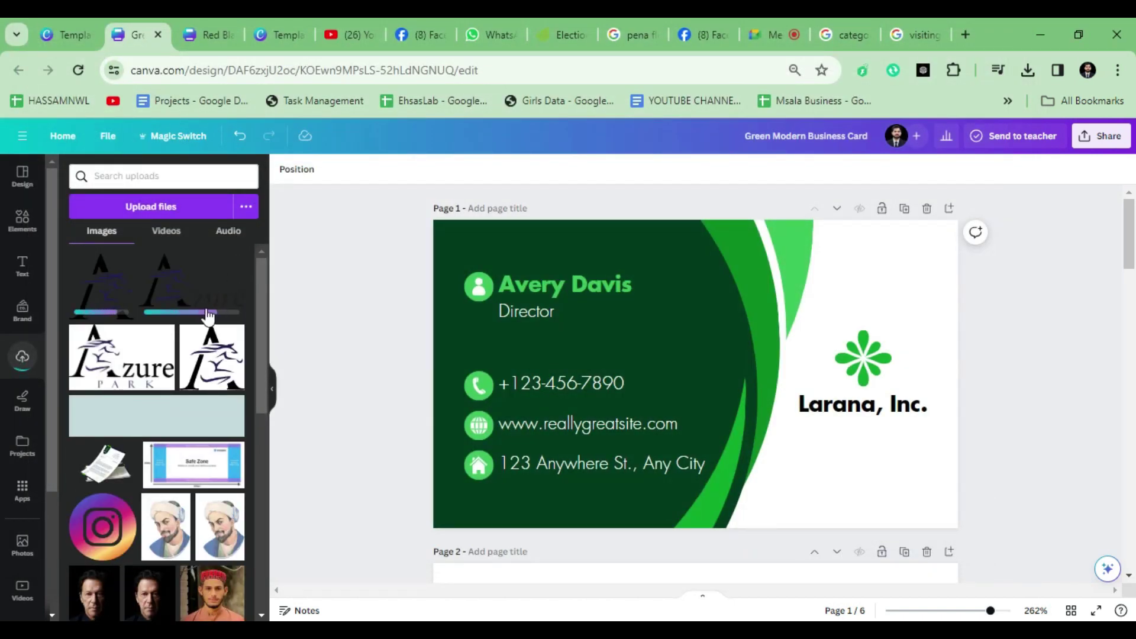
mouse_move(195, 333)
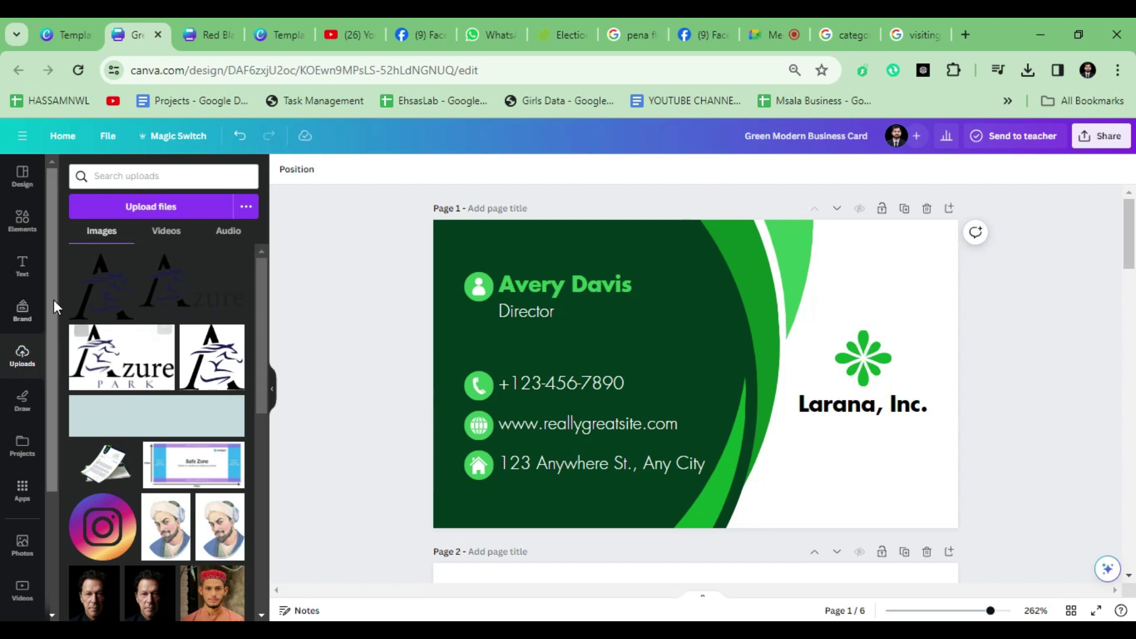
Step: Place the transparent Azure Park logo, shrink it over the Larana logo, and duplicate page 1
left_click(196, 294)
scroll(770, 388, "up", 3)
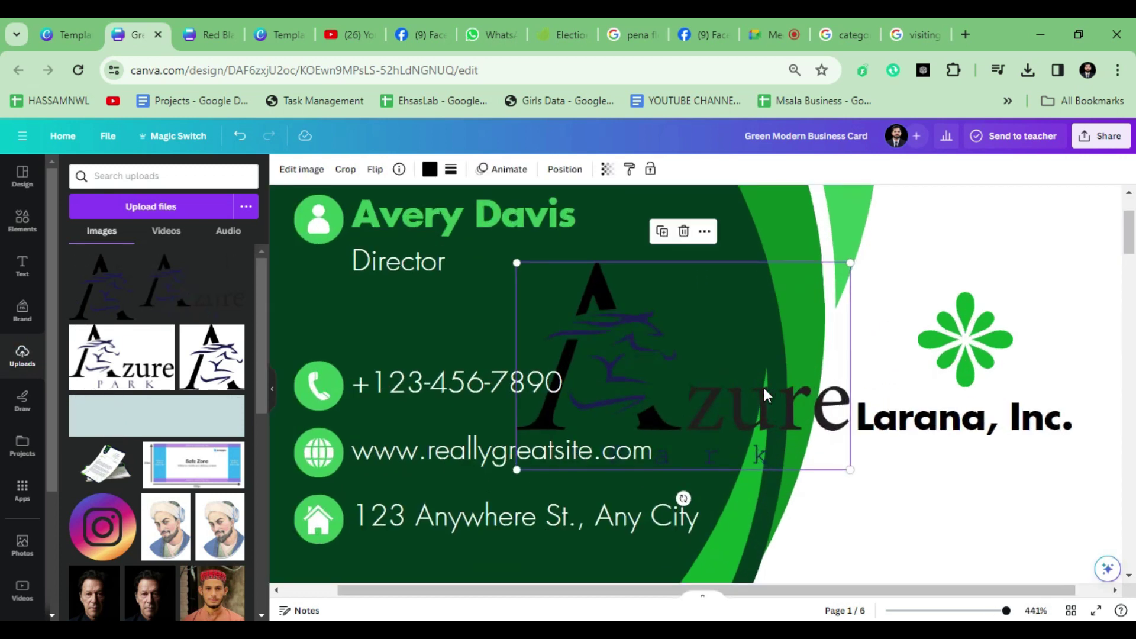
left_click_drag(690, 411, 939, 395)
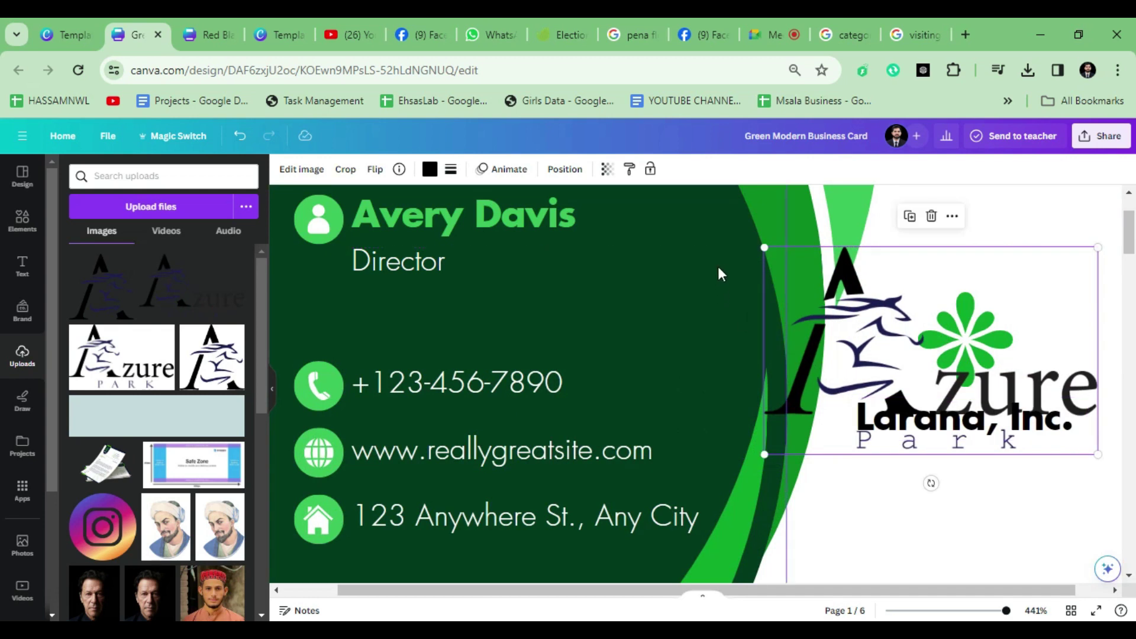
left_click_drag(762, 249, 923, 346)
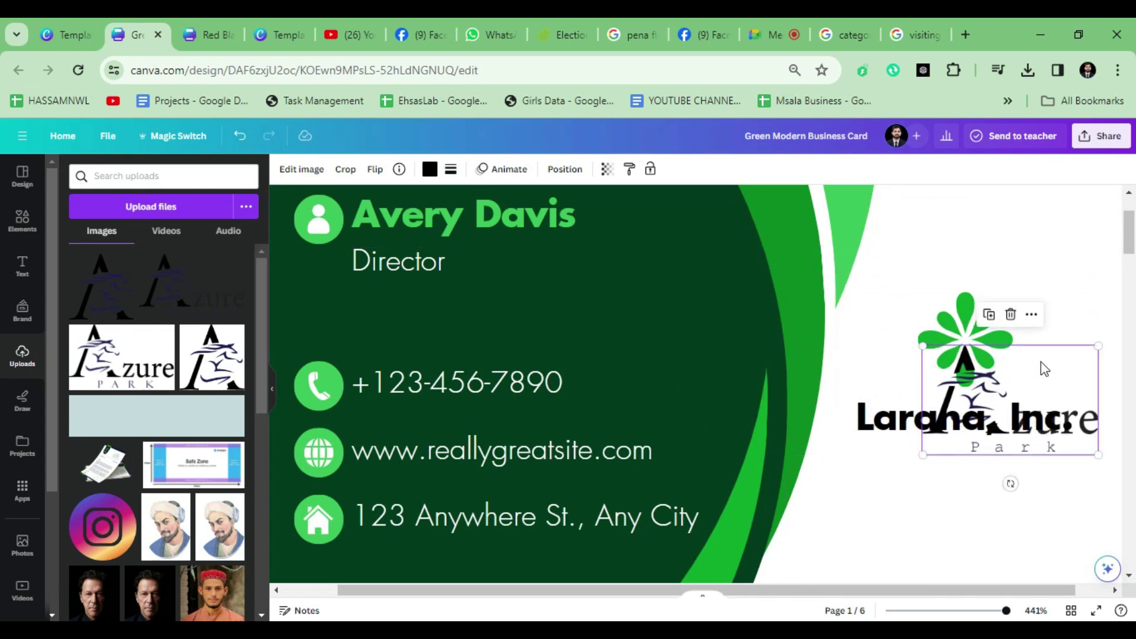
left_click_drag(1080, 378, 1021, 385)
scroll(1021, 384, "down", 3)
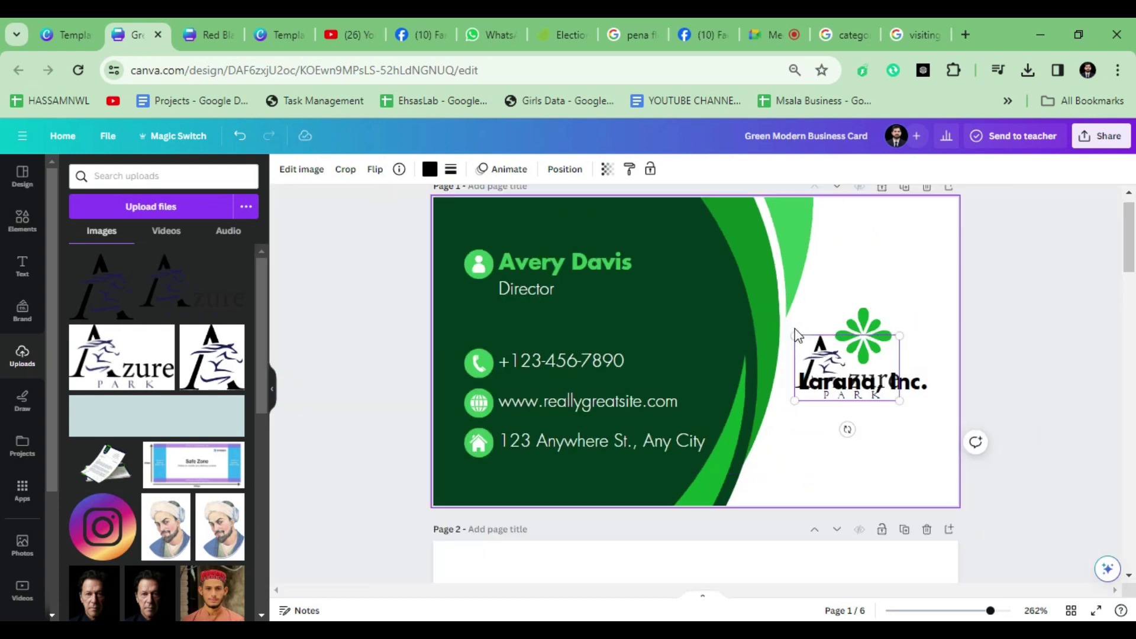
left_click(905, 190)
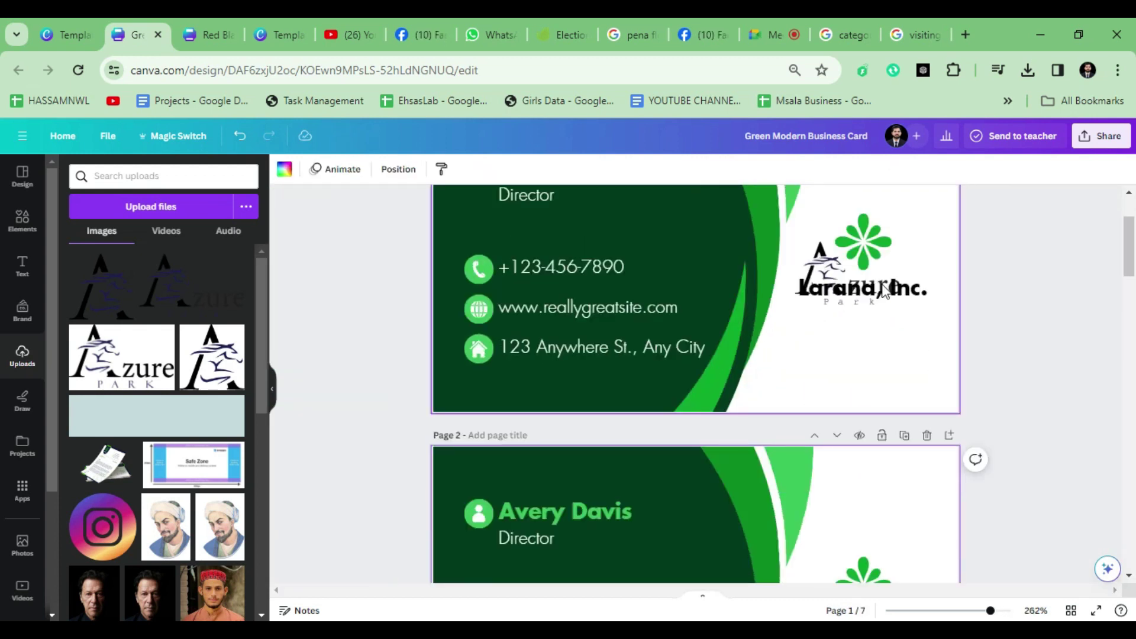
Step: Delete the green flower logo and the Larana, Inc. text from page 1
left_click(884, 232)
key("Delete")
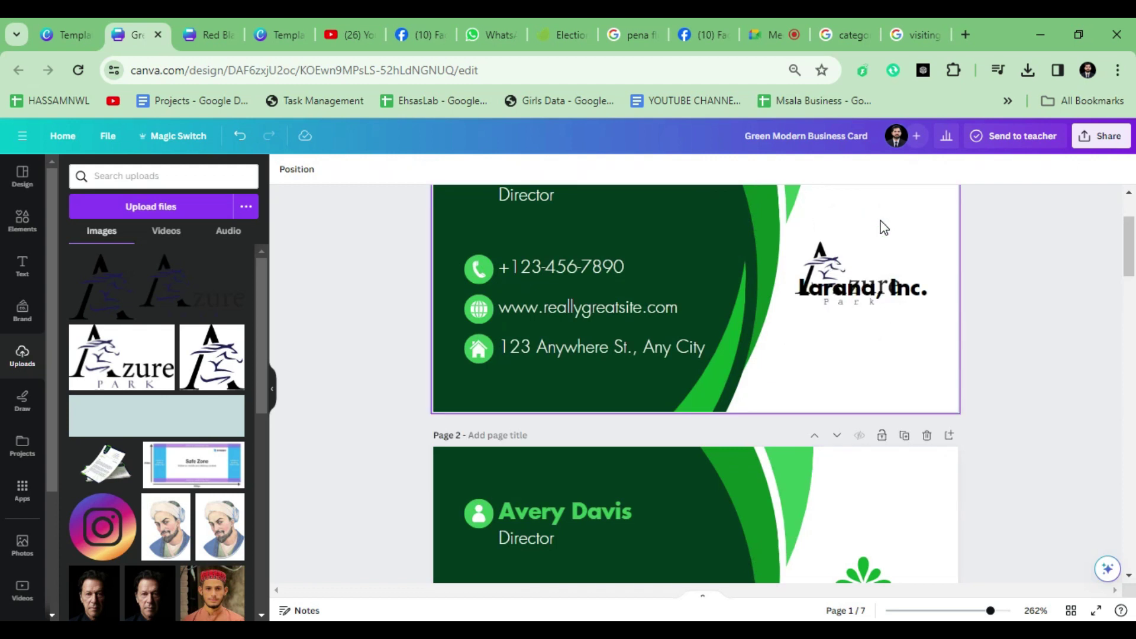
scroll(884, 228, "up", 3)
left_click(1067, 327)
key("Delete")
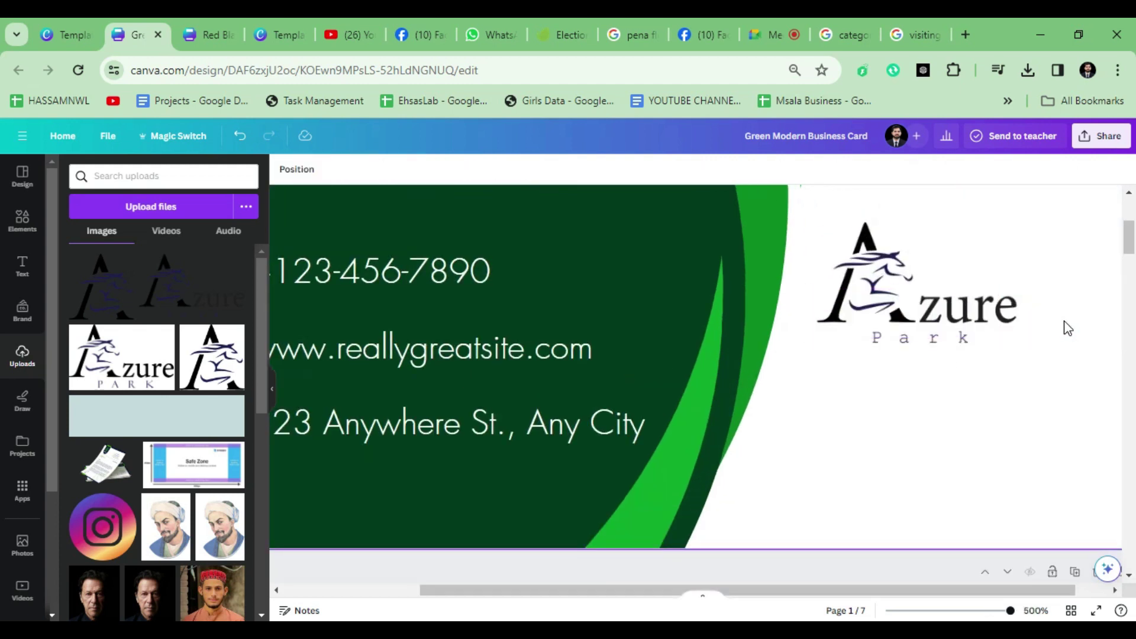
scroll(1066, 325, "down", 2, "ctrl")
Step: Enlarge and reposition the Azure Park logo in the white panel, then zoom out
left_click(1012, 326)
left_click_drag(1012, 325, 1052, 325)
left_click_drag(900, 350, 871, 366)
left_click_drag(941, 333, 922, 336)
key("ctrl+minus")
key("ctrl+minus")
left_click(937, 421)
scroll(673, 414, "down", 2)
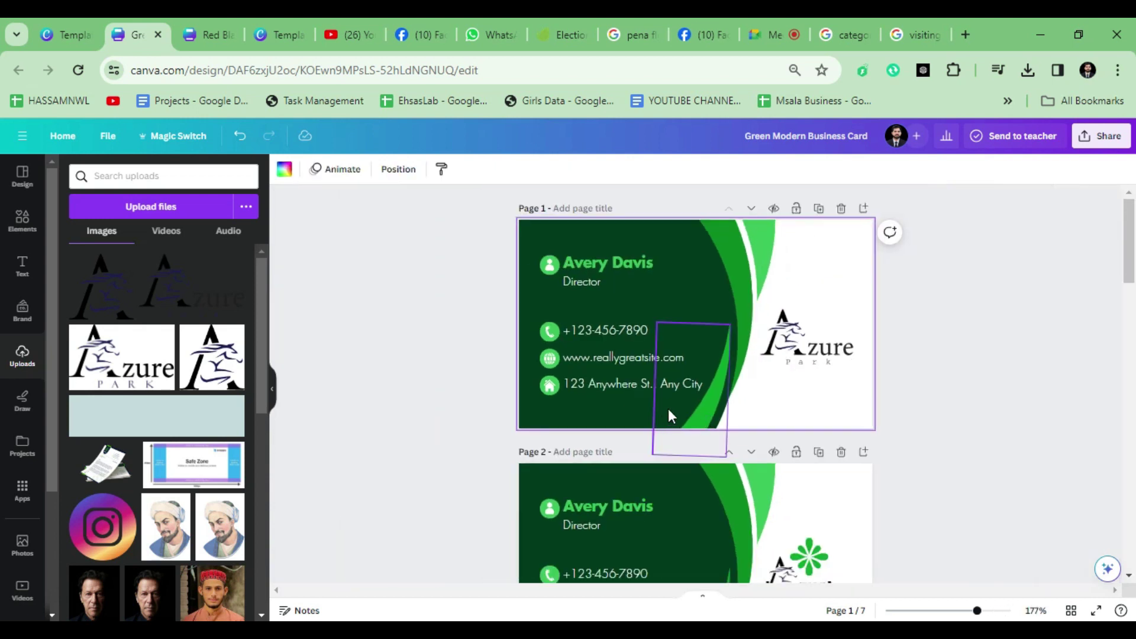
scroll(651, 409, "up", 4)
scroll(474, 418, "down", 1)
Step: Replace the placeholder phone number with the new phone number
scroll(485, 373, "up", 1)
left_click(499, 330)
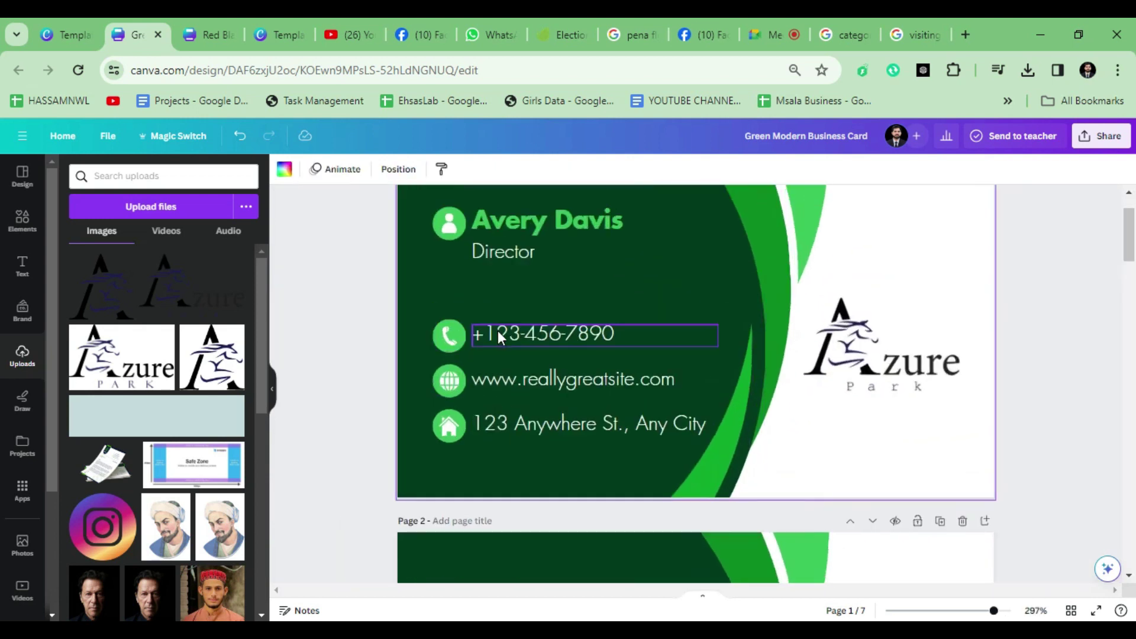
scroll(526, 333, "up", 2)
double_click(527, 334)
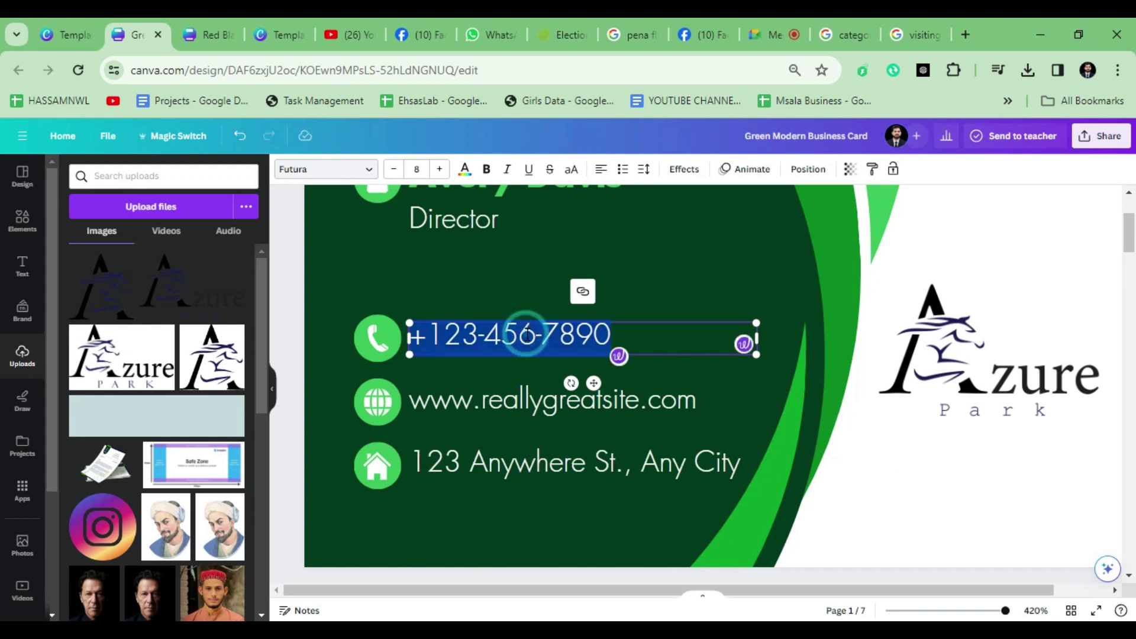
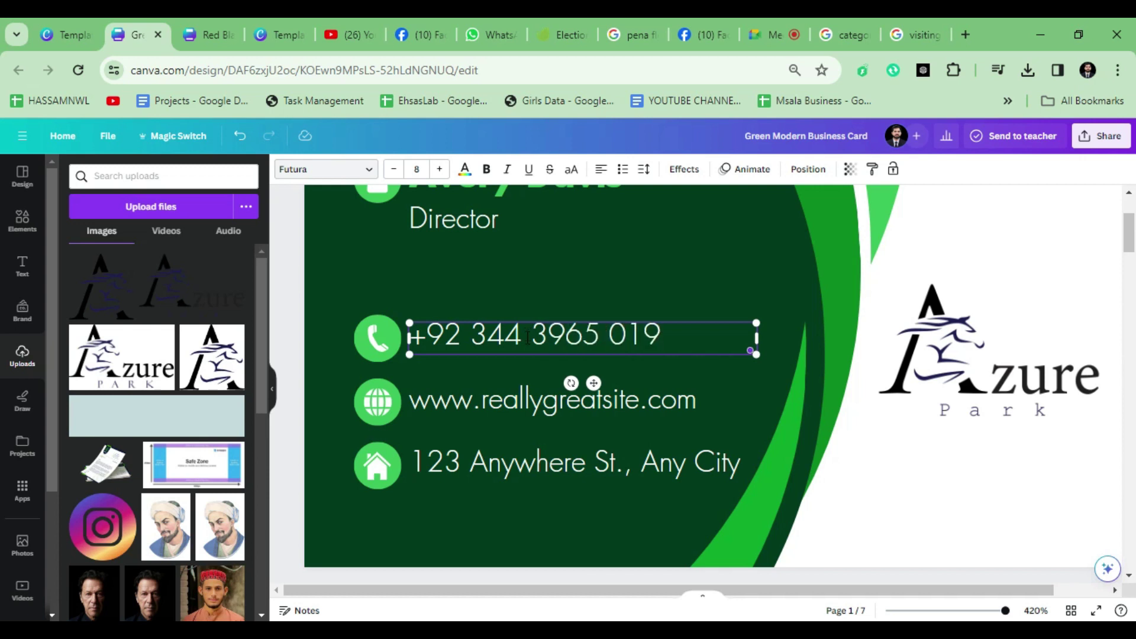
left_click(503, 401)
left_click(495, 400)
left_click(483, 400)
left_click_drag(483, 400, 632, 402)
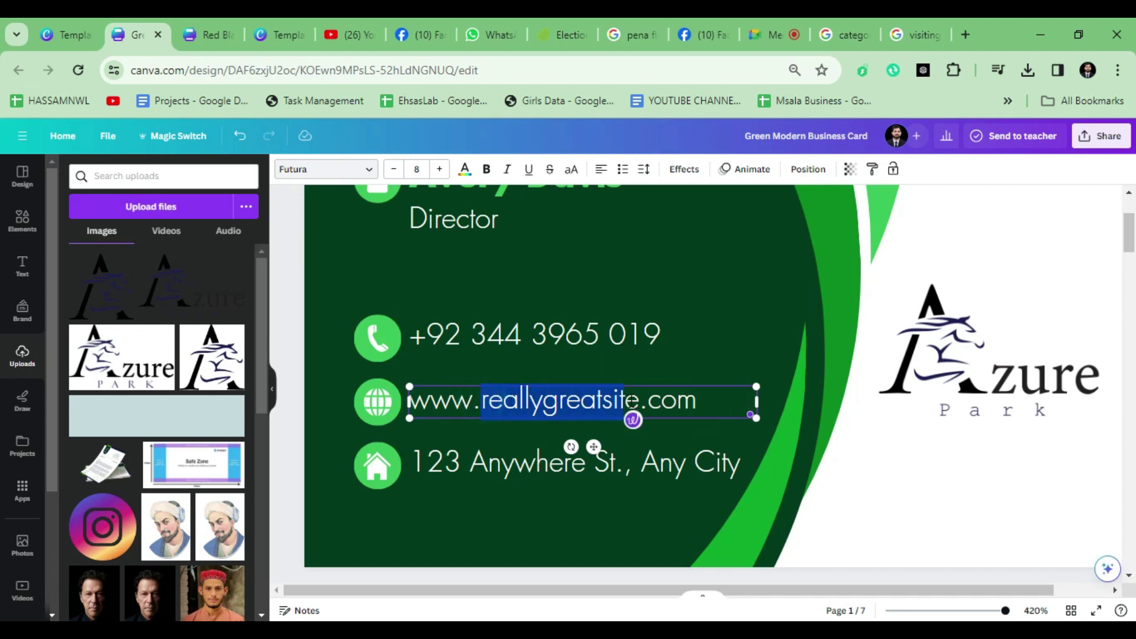
type("azure")
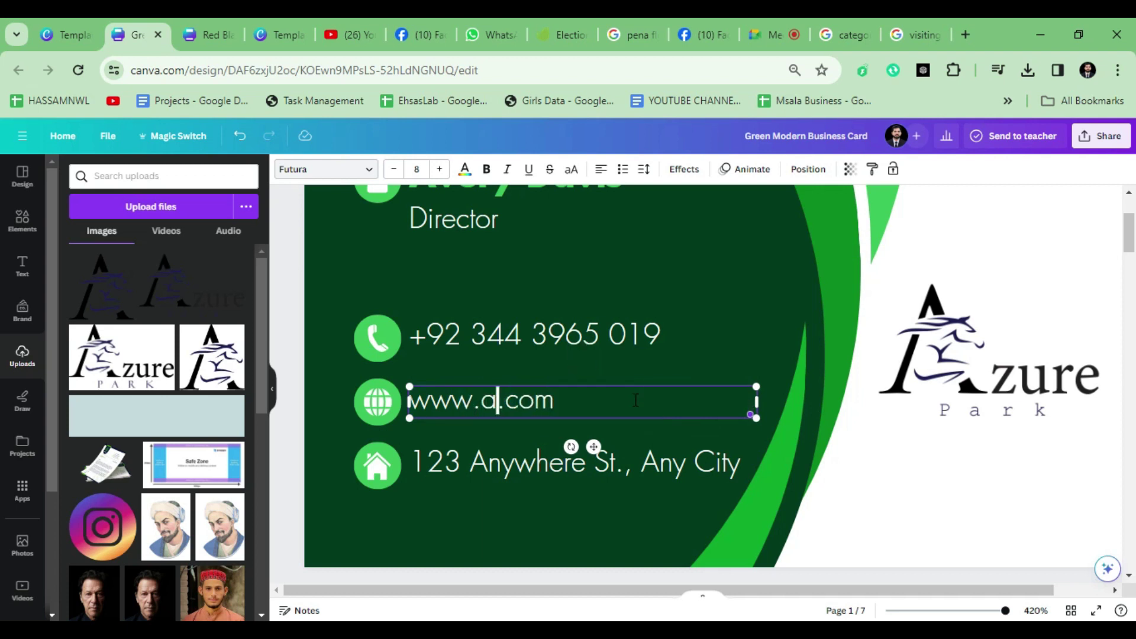
type("park")
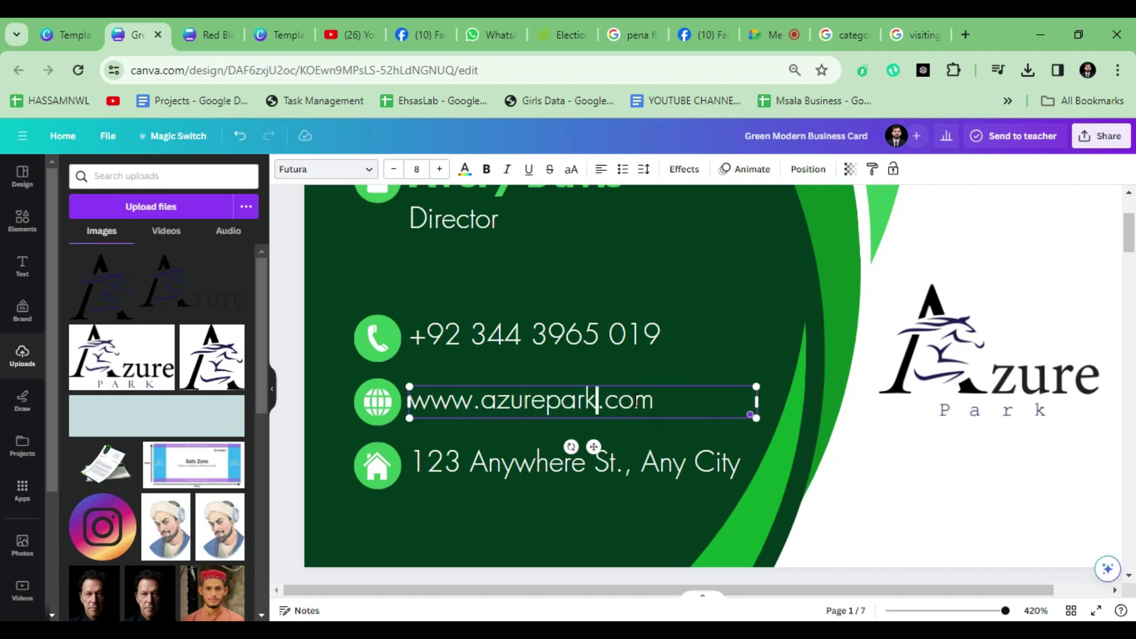
Step: Replace the placeholder address with the new address and nudge the white curve left
left_click(527, 473)
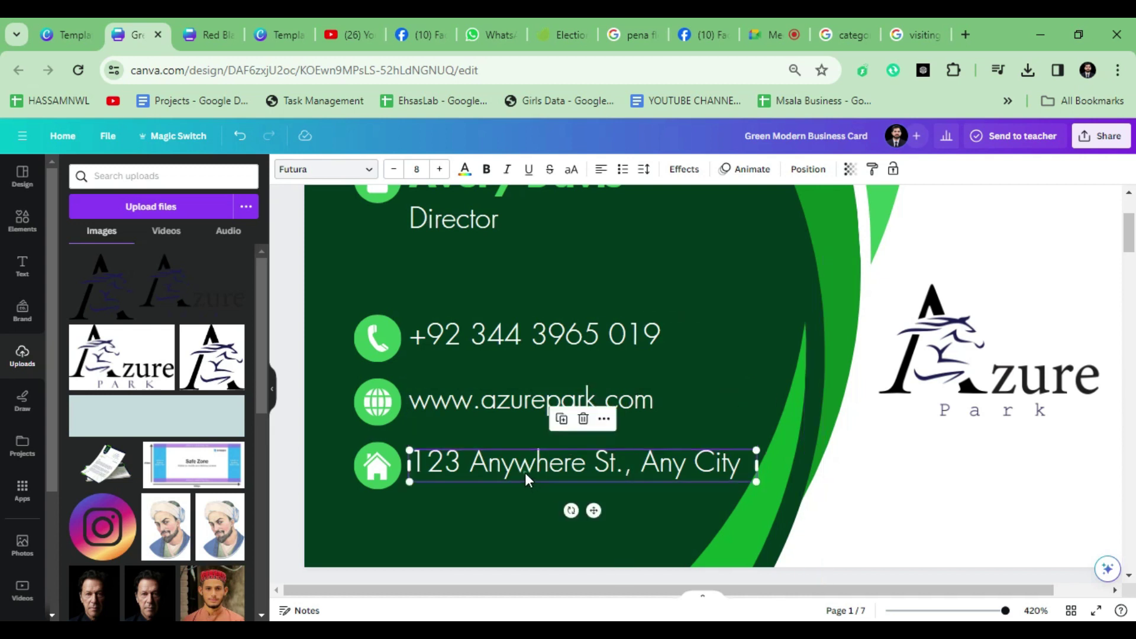
double_click(526, 474)
type("narowal,")
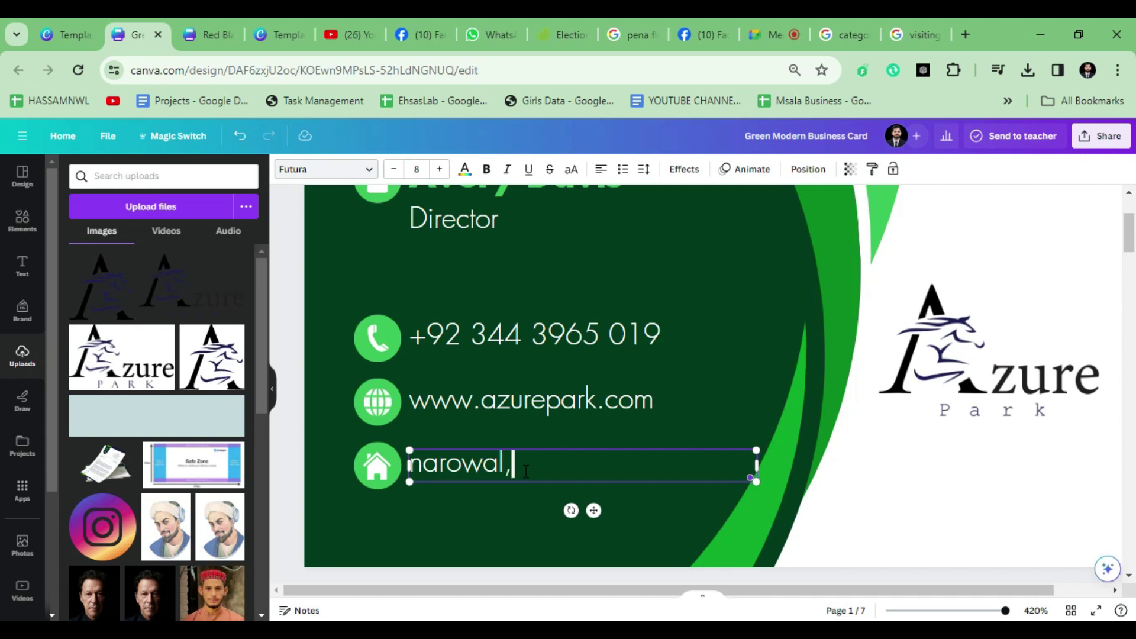
key("ctrl+a")
type("N")
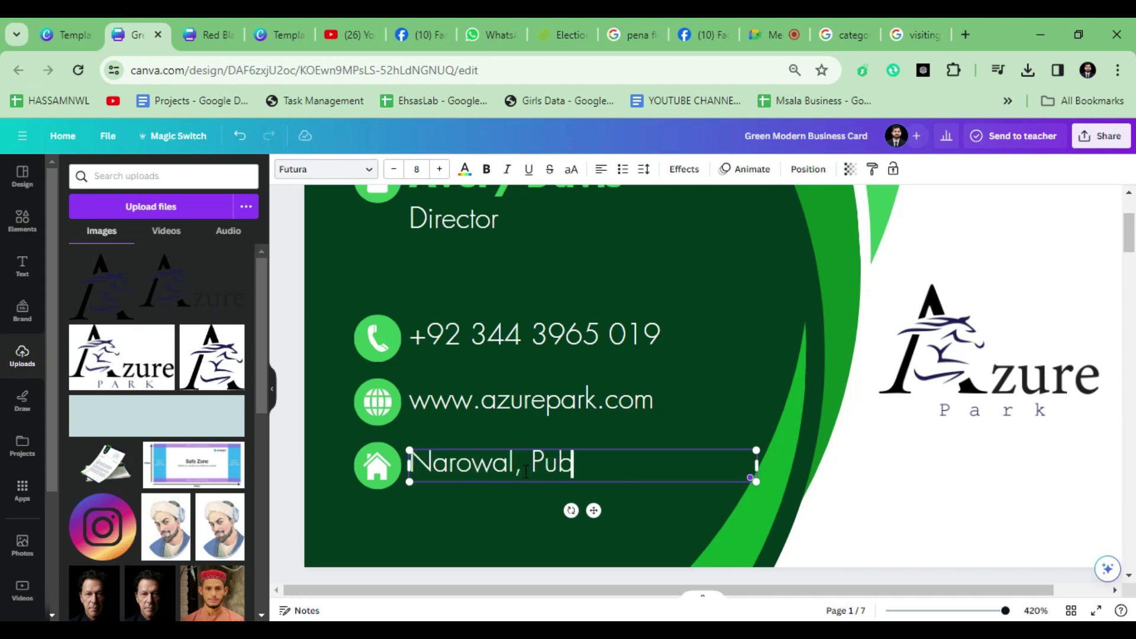
scroll(627, 471, "down", 3)
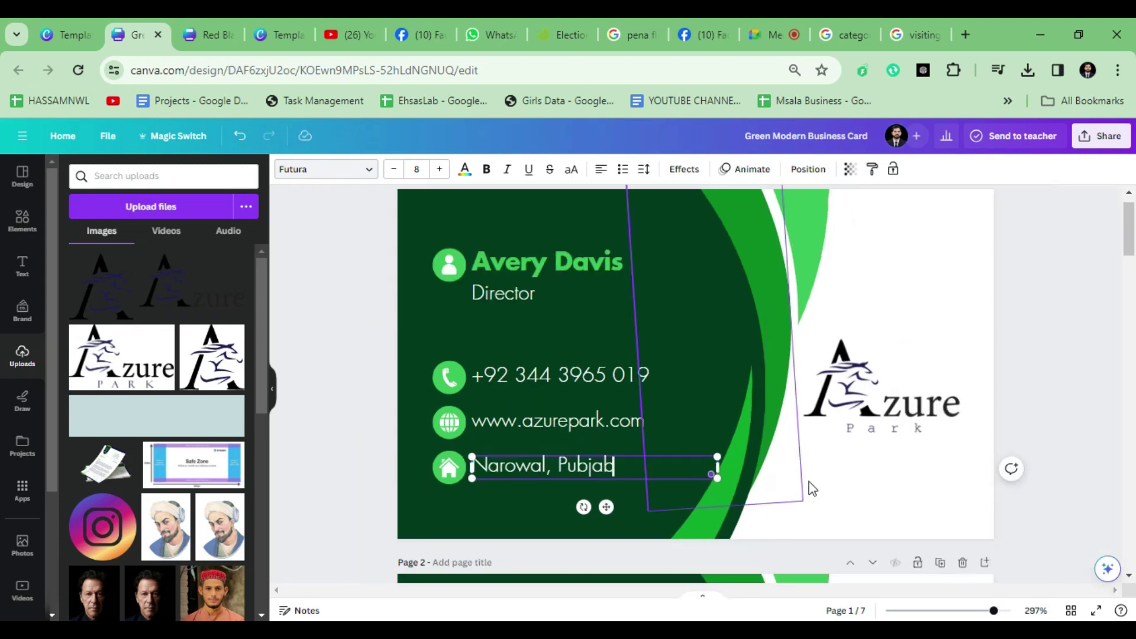
left_click(814, 481)
left_click_drag(751, 462, 742, 460)
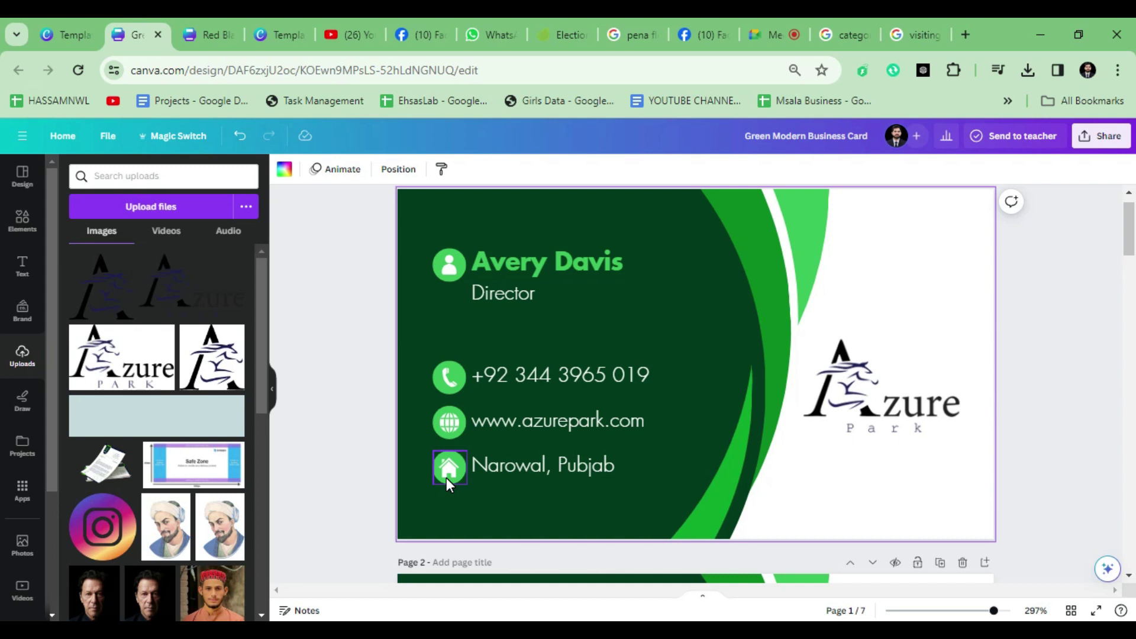
Step: Recolour the dark green card background to the logo's navy using the eyedropper
scroll(446, 478, "up", 2)
scroll(378, 475, "up", 2)
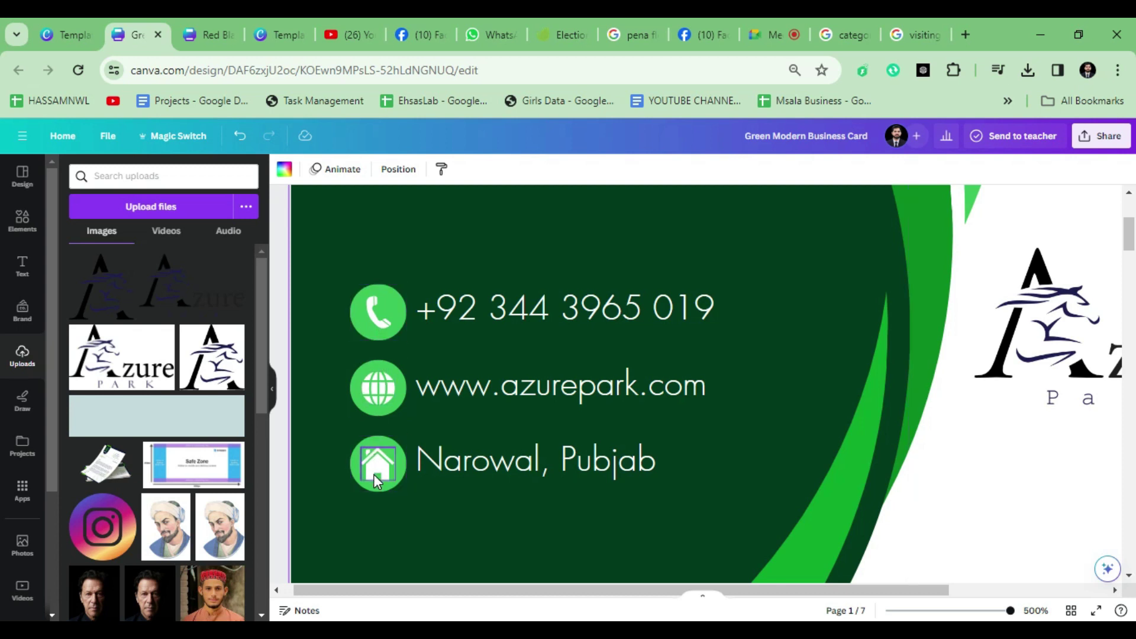
scroll(374, 474, "down", 2)
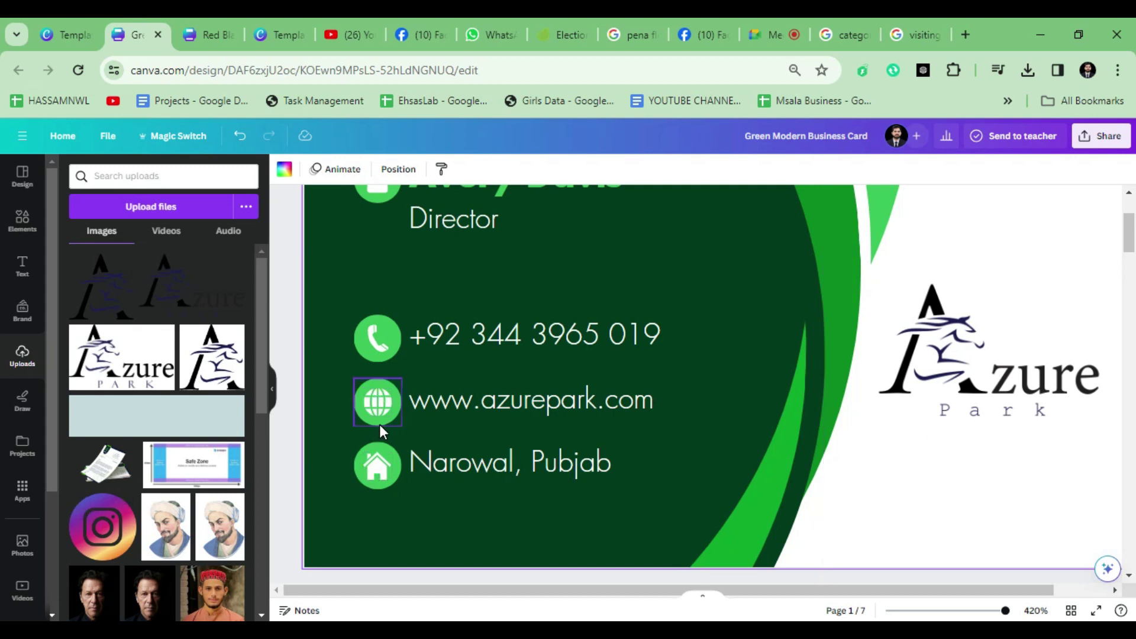
scroll(462, 393, "down", 10)
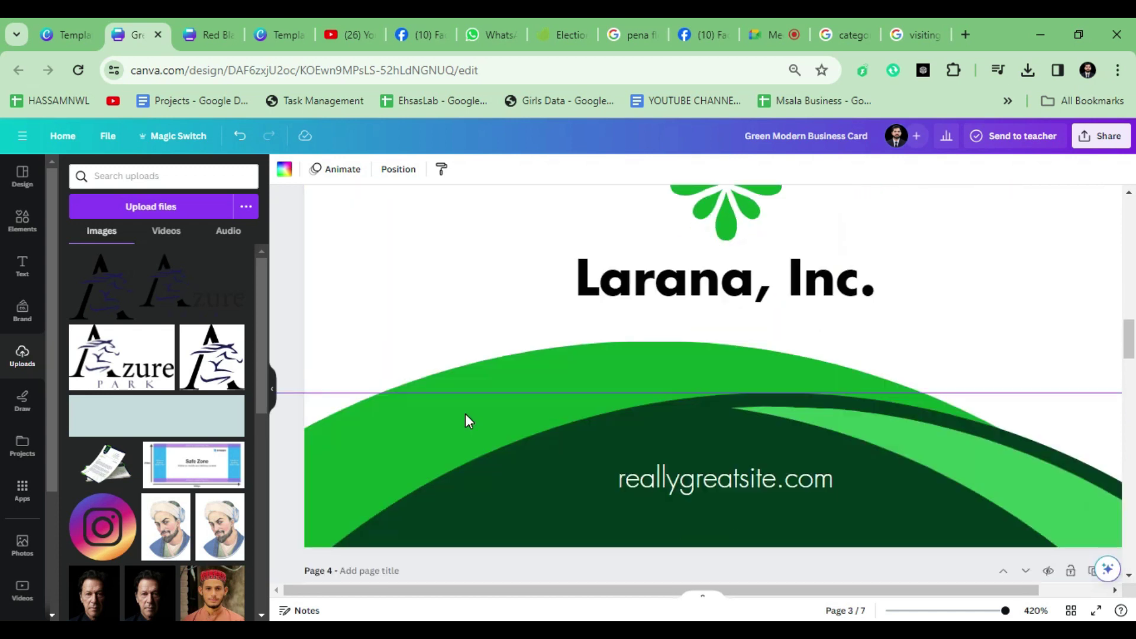
scroll(465, 413, "down", 5)
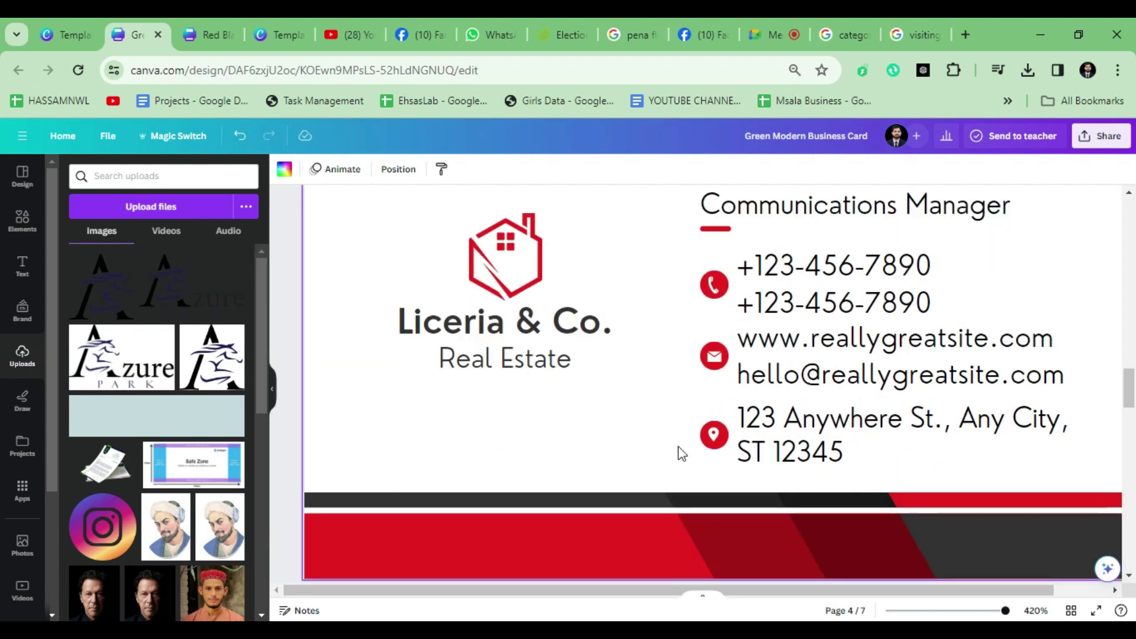
scroll(678, 447, "down", 8)
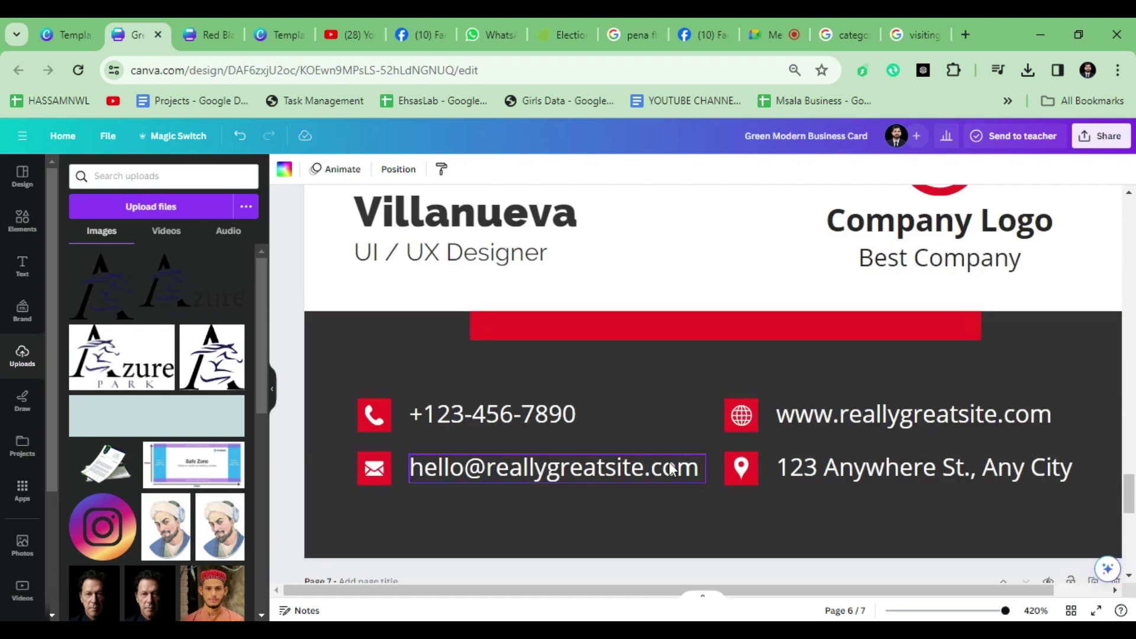
scroll(342, 494, "up", 2)
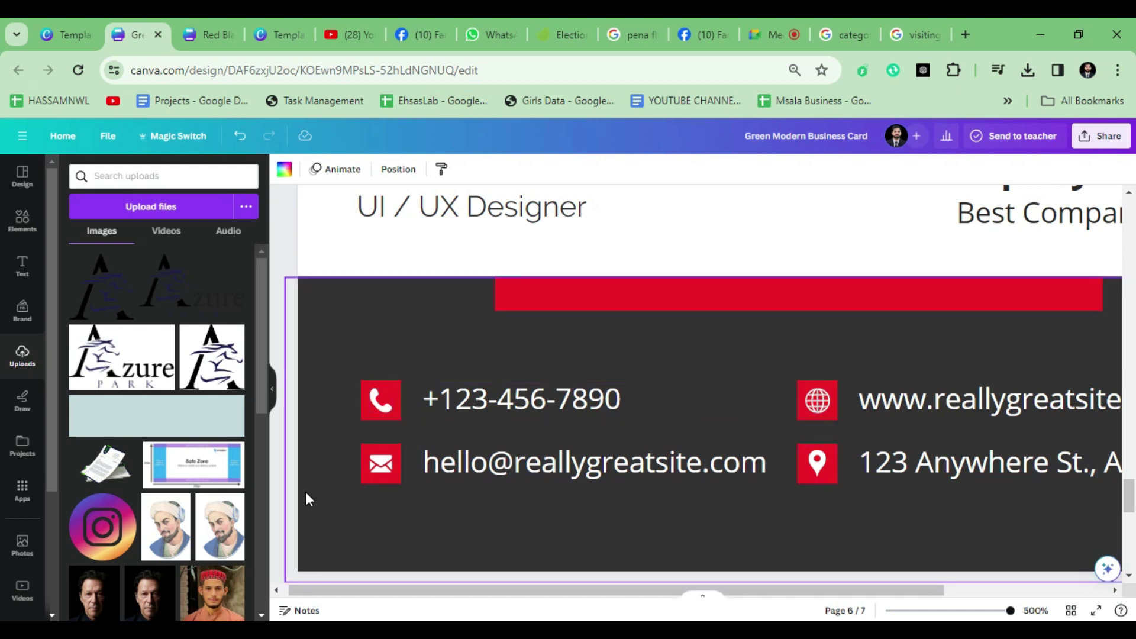
scroll(654, 556, "down", 5)
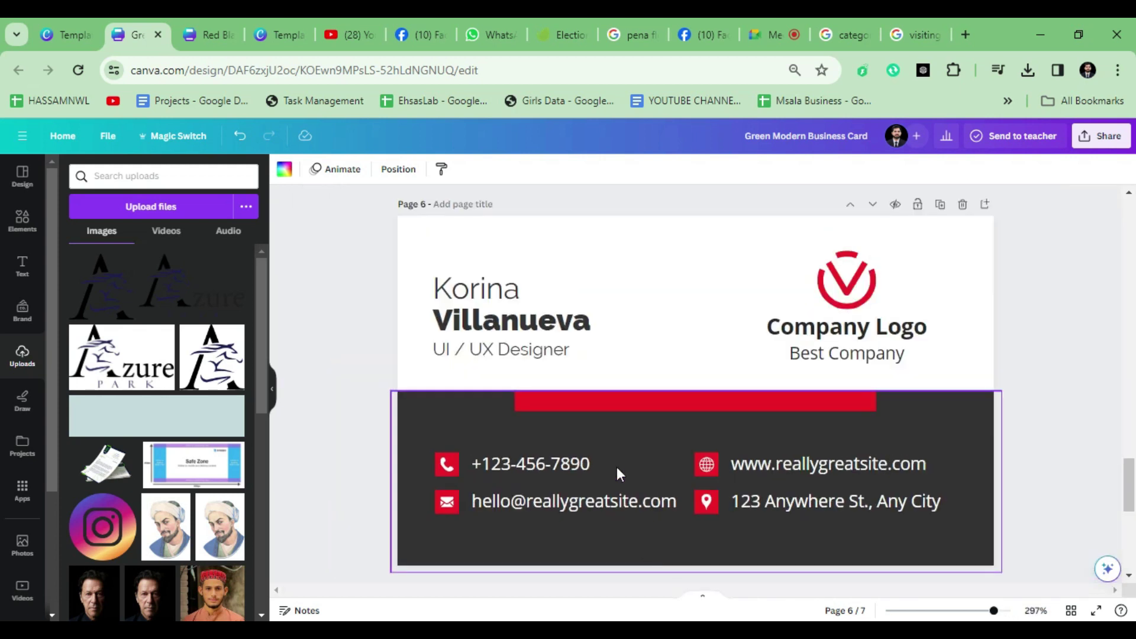
scroll(641, 444, "up", 15)
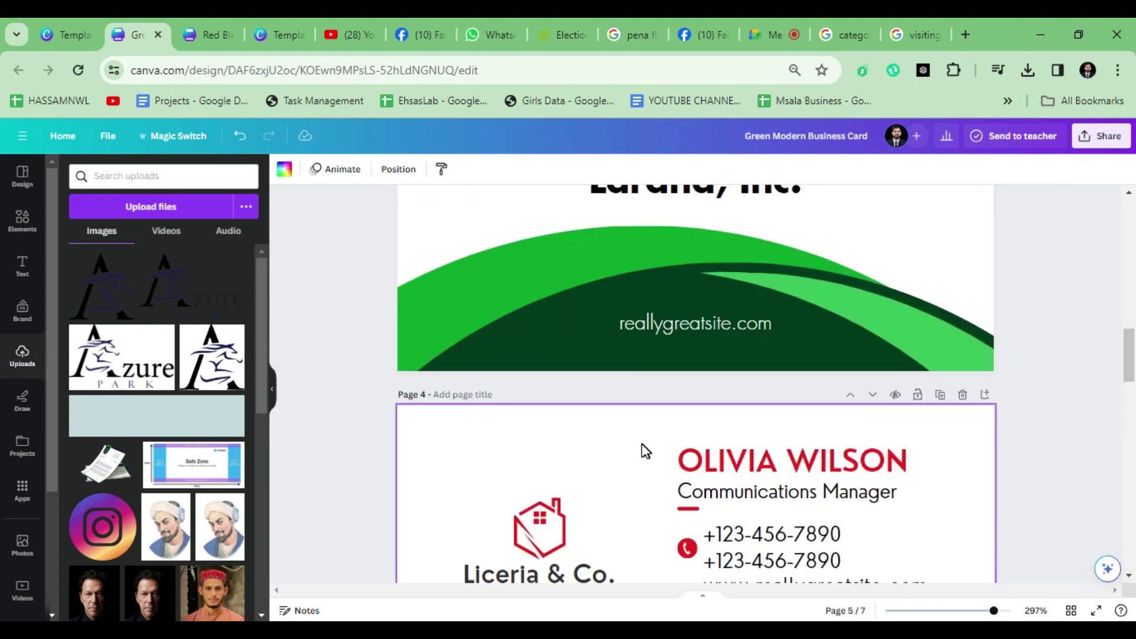
scroll(644, 450, "up", 20)
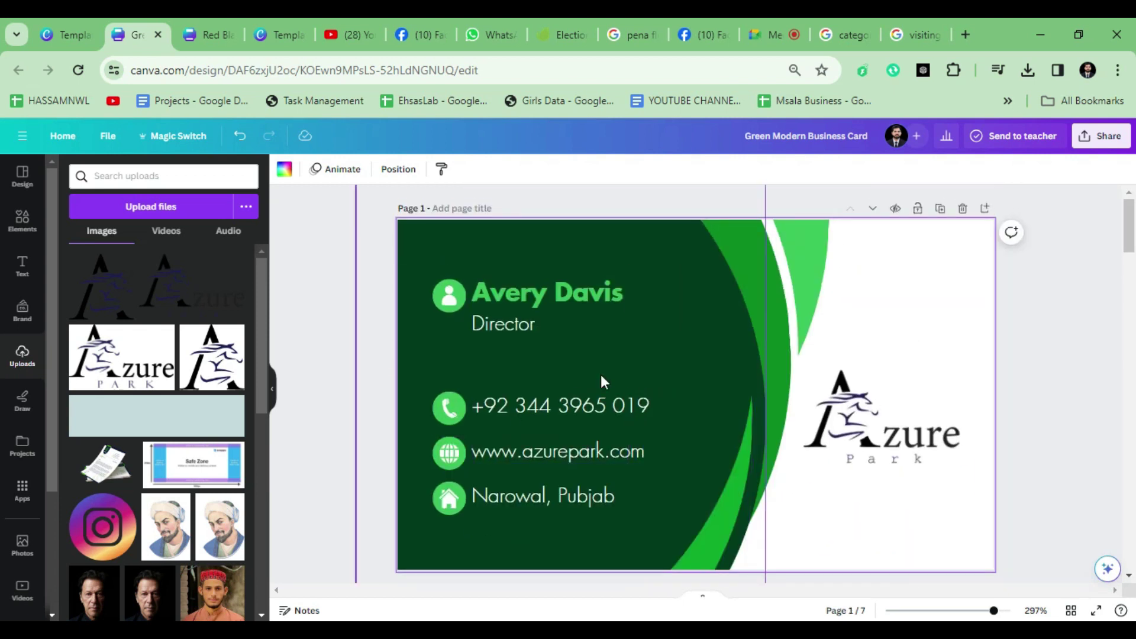
left_click(669, 359)
left_click(429, 170)
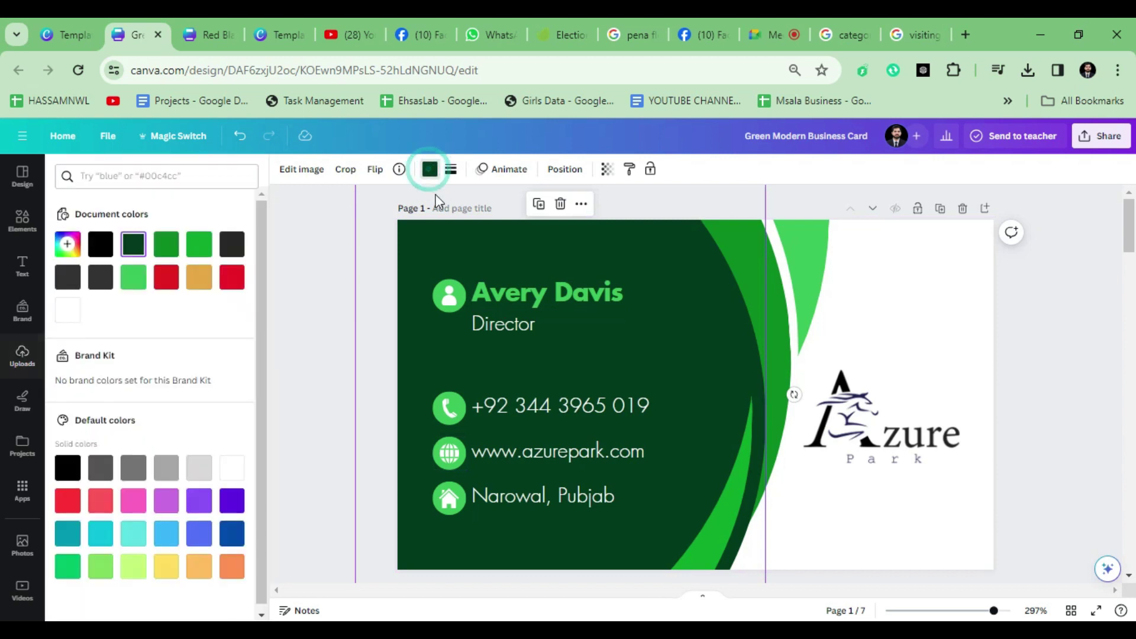
left_click(73, 241)
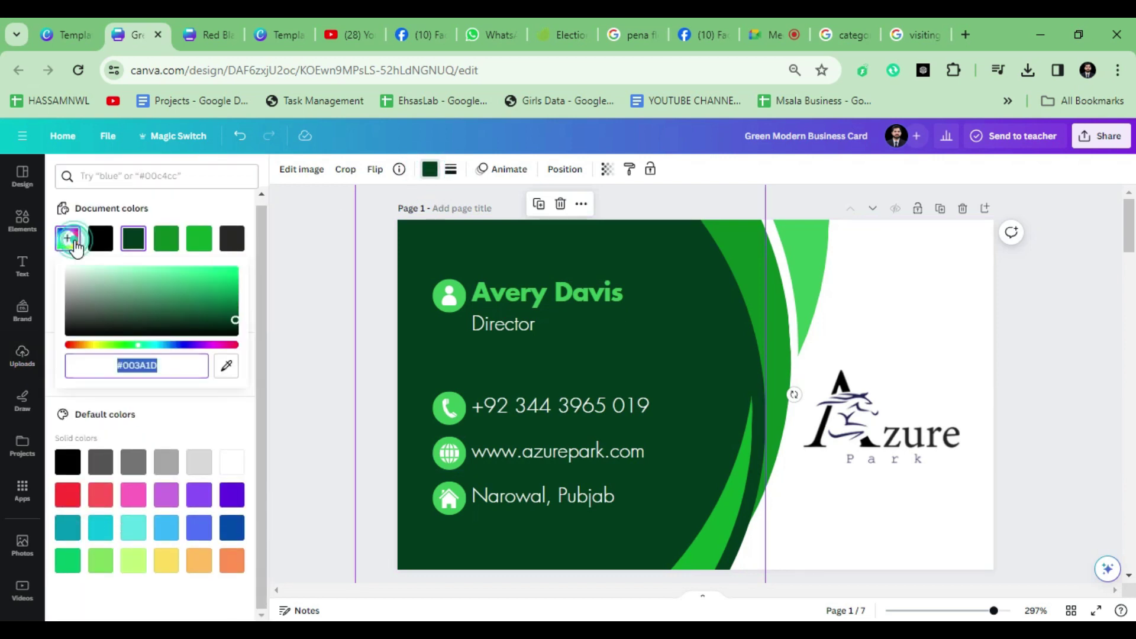
left_click(226, 366)
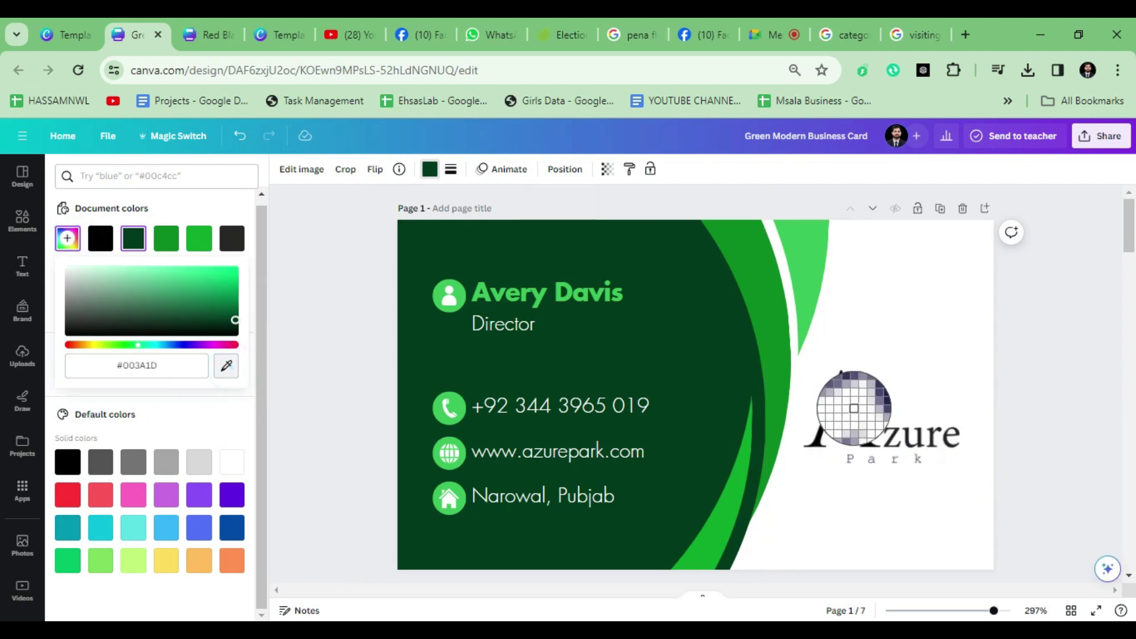
left_click(857, 407)
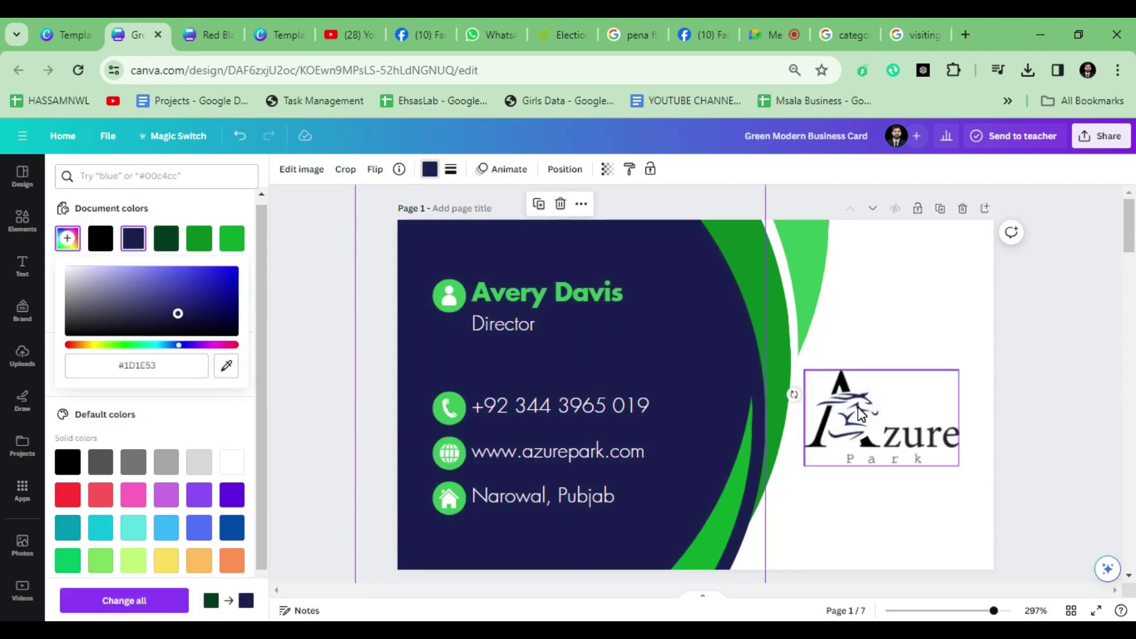
left_click(896, 525)
Step: Sample navy onto the tall green curved shape, keeping the navy background
left_click(771, 384)
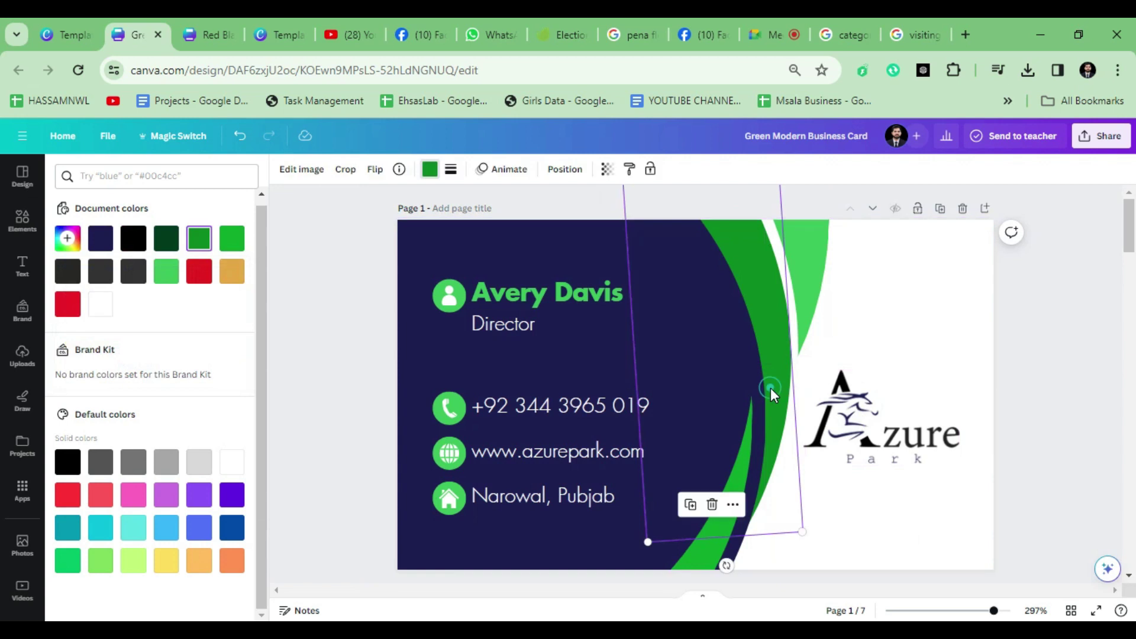
left_click(63, 243)
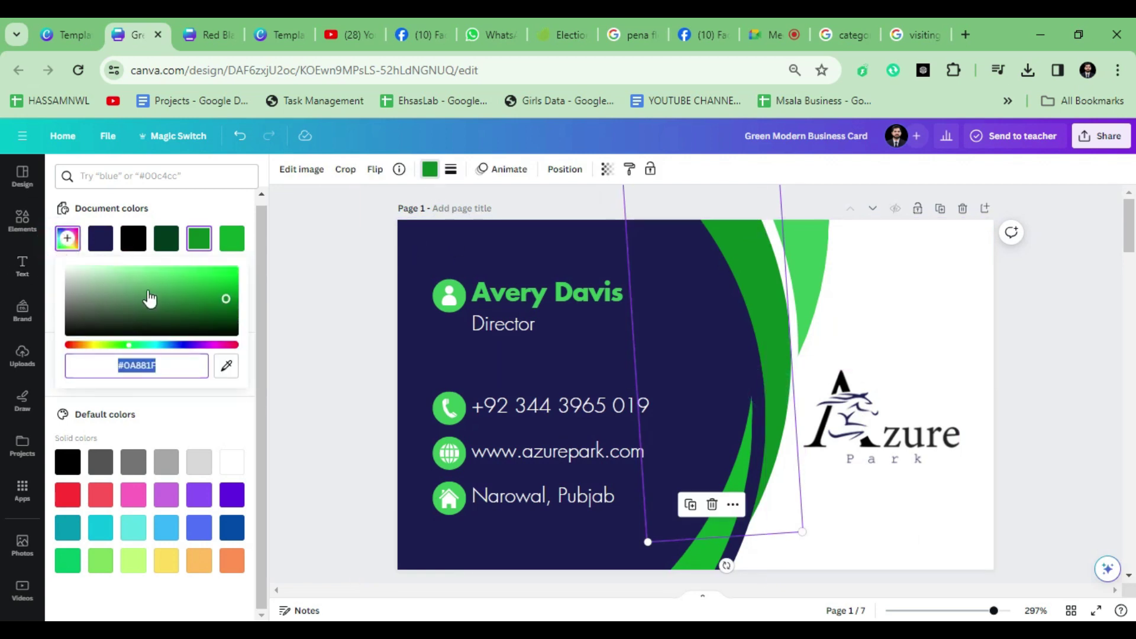
left_click(227, 368)
left_click(520, 244)
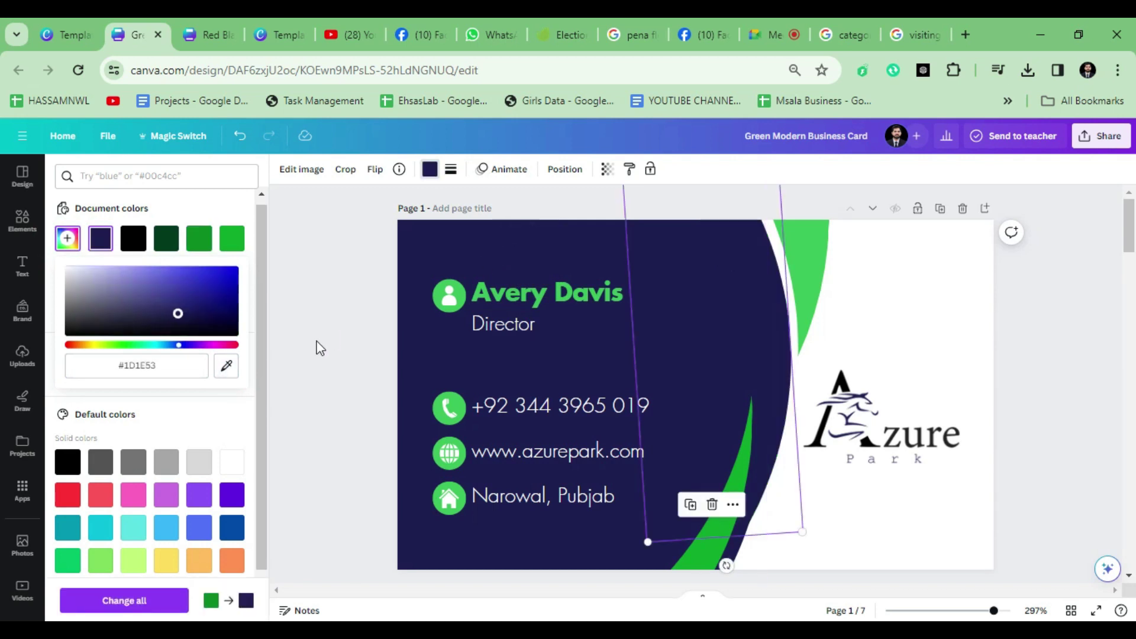
left_click(912, 325)
key("ctrl+z")
key("ctrl+z")
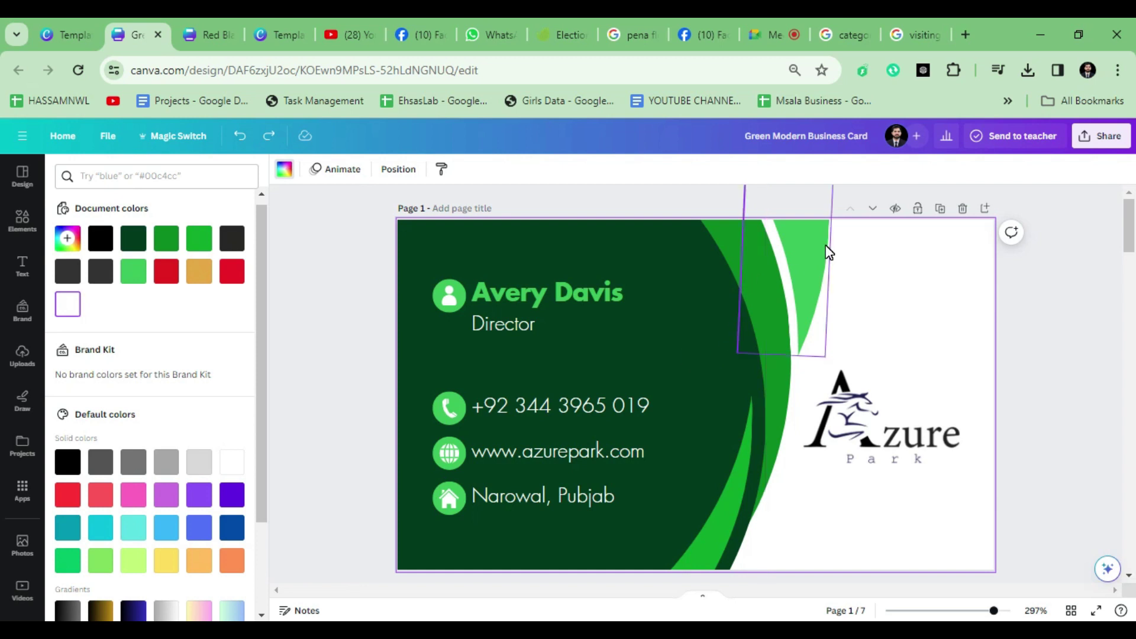
left_click(431, 378)
key("ctrl+y")
key("ctrl+y")
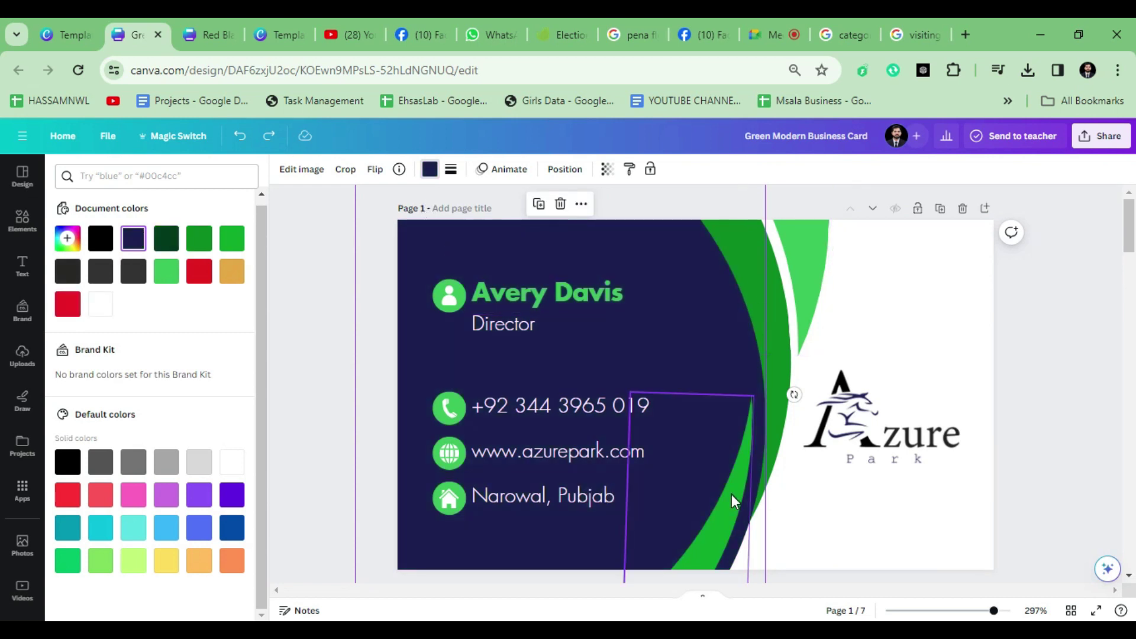
Step: Make the bottom green curve a brighter navy sampled from the background
left_click(806, 254)
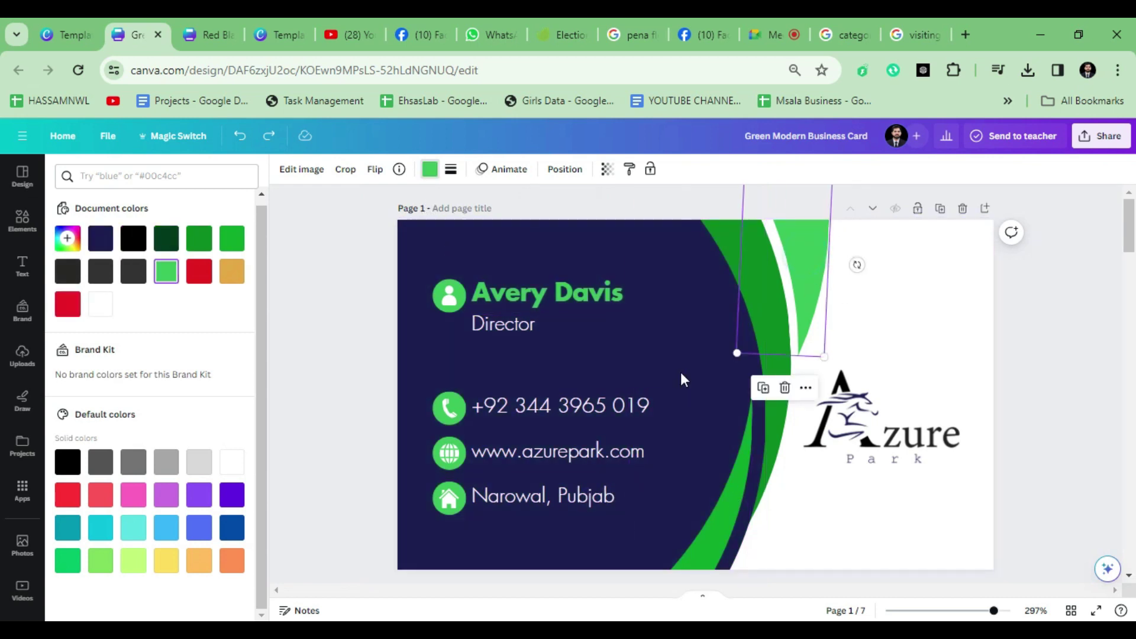
left_click(708, 525)
left_click(67, 238)
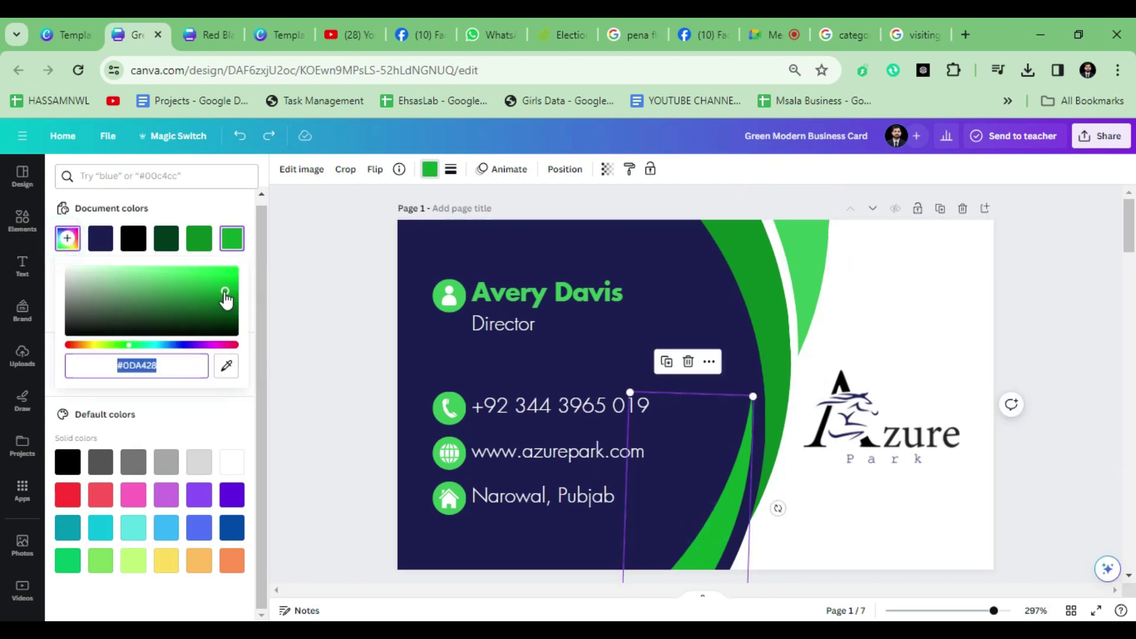
left_click(226, 365)
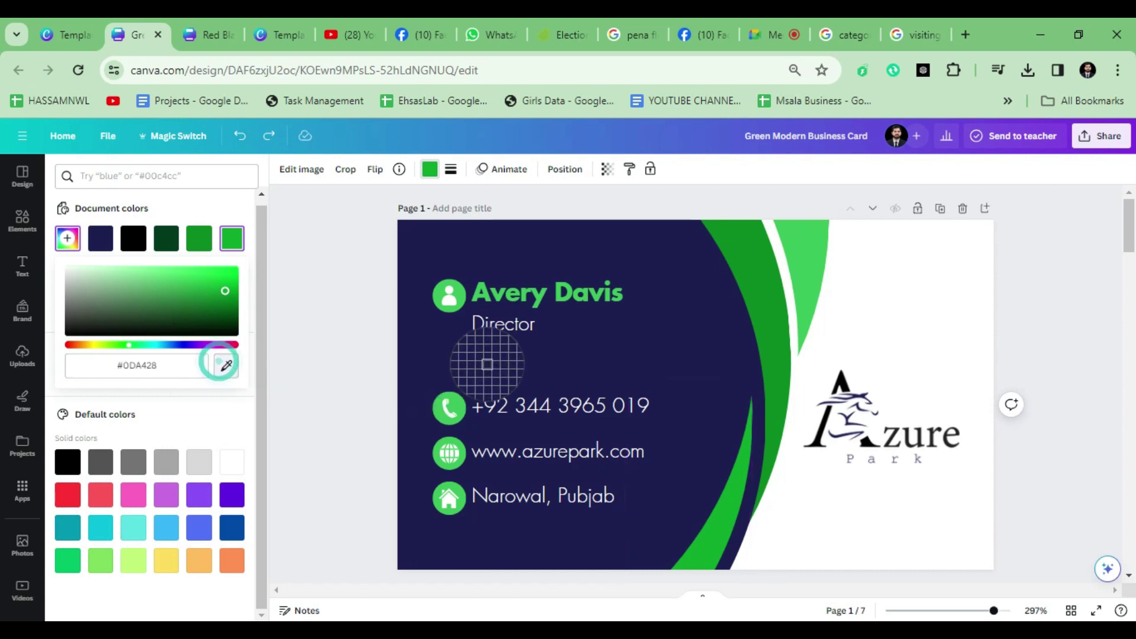
left_click(475, 349)
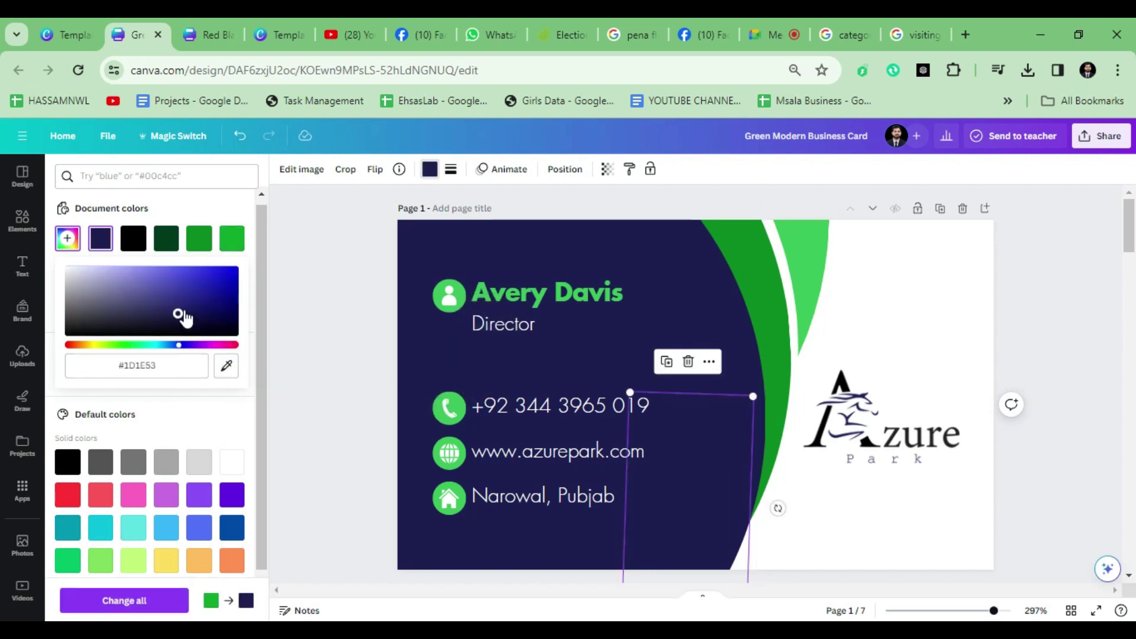
left_click_drag(181, 317, 181, 305)
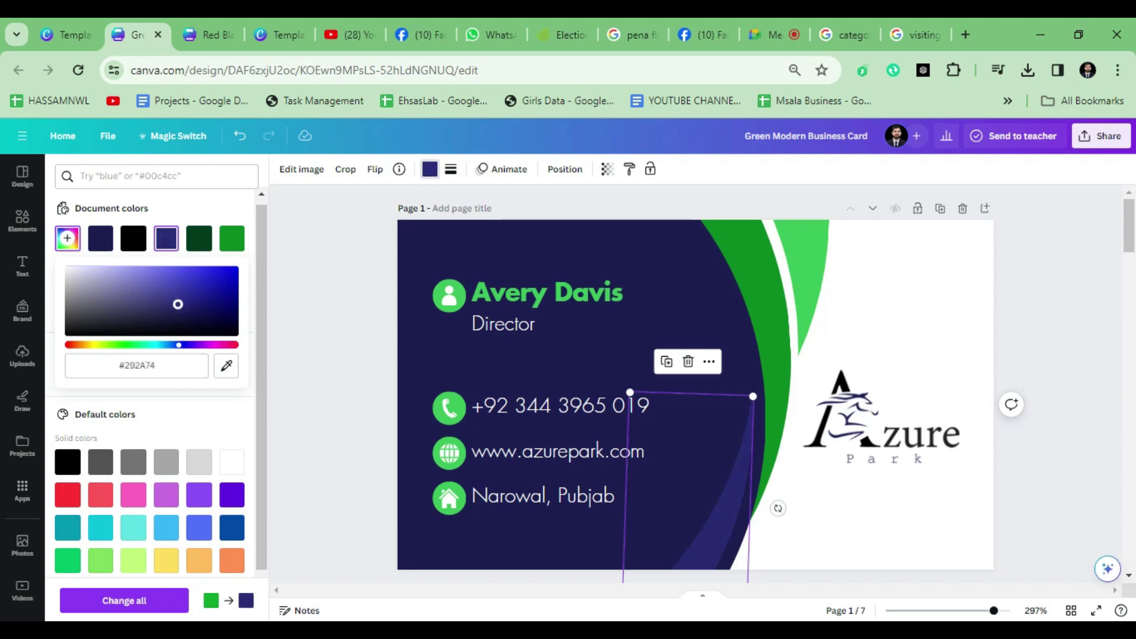
Step: Turn the darker green curve a brighter blue
left_click(759, 308)
left_click(772, 434)
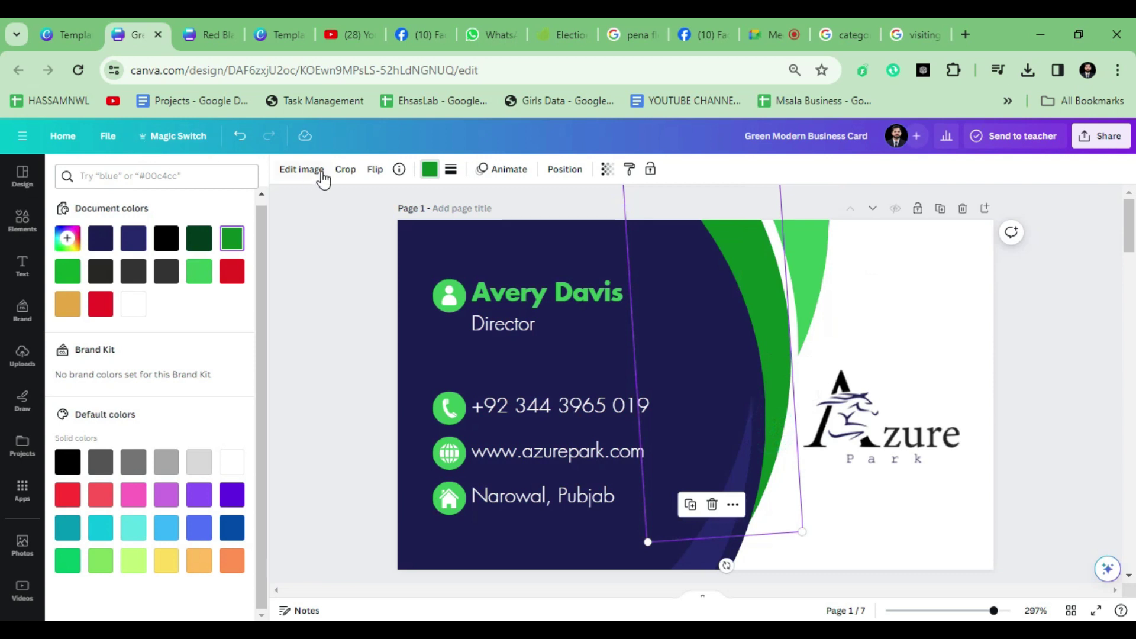
left_click(142, 245)
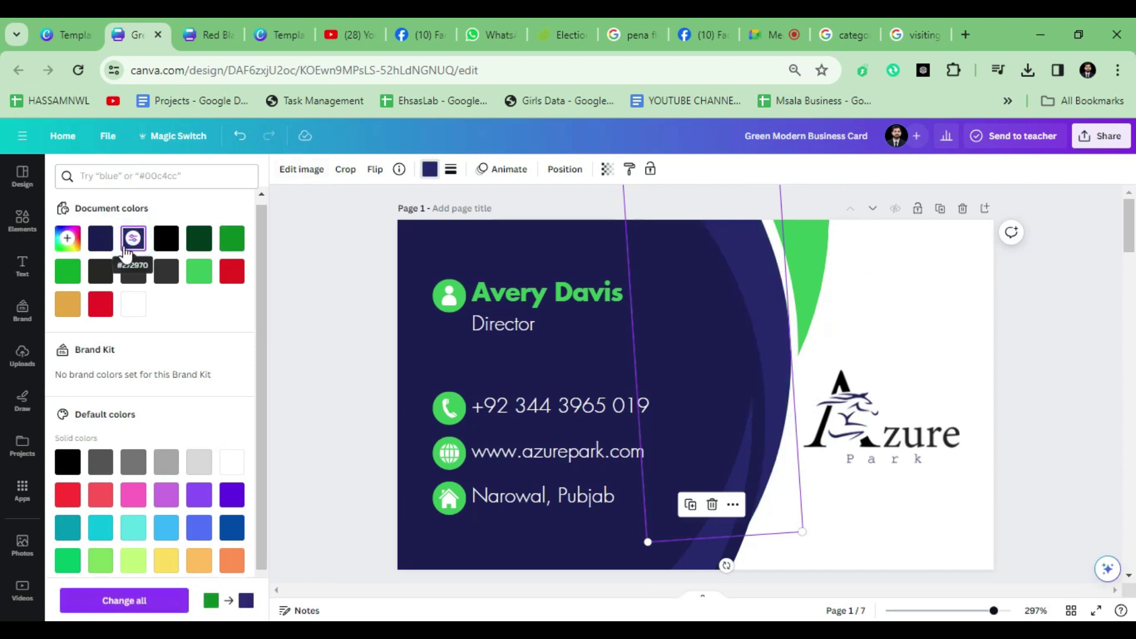
left_click(67, 238)
left_click_drag(178, 305, 197, 292)
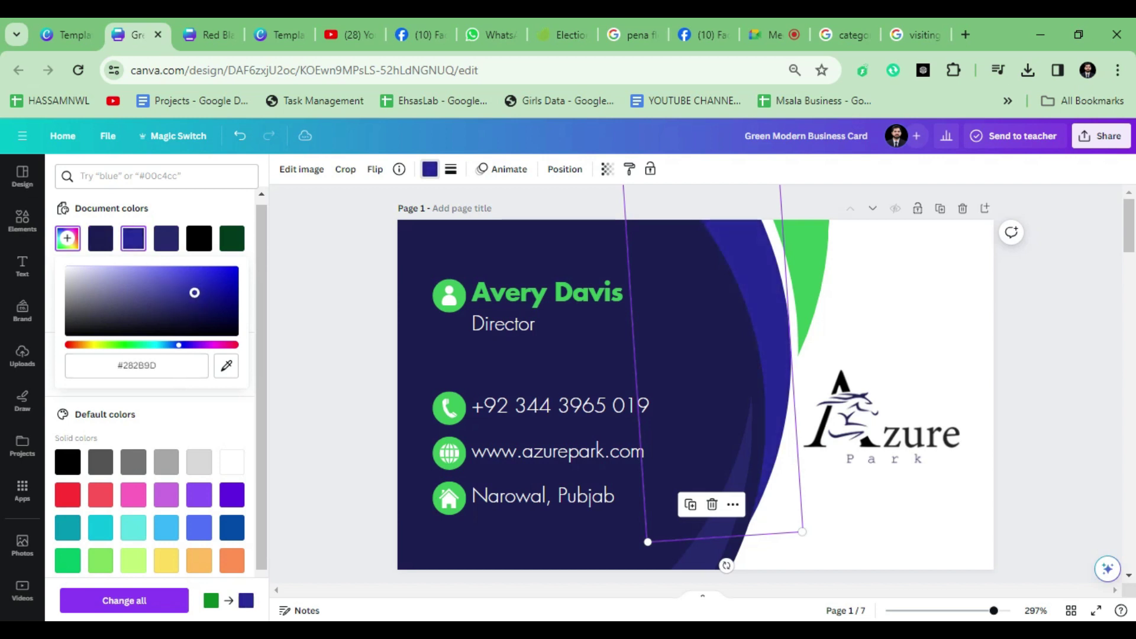
Step: Lighten the top-right curve to pale lavender (#9193D1)
left_click(805, 254)
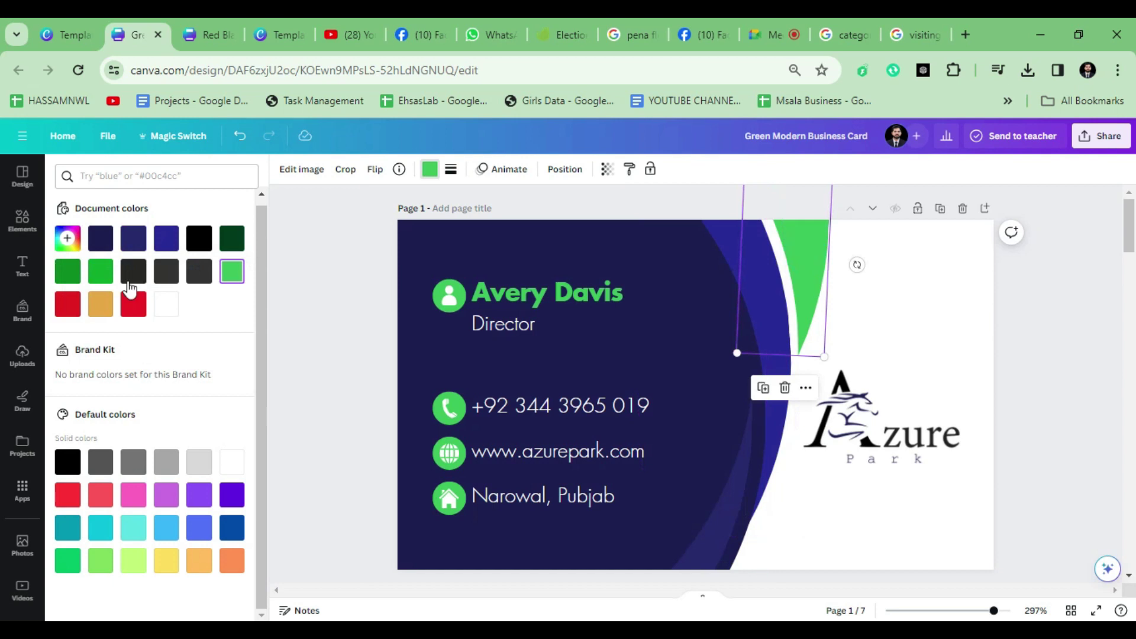
left_click(167, 238)
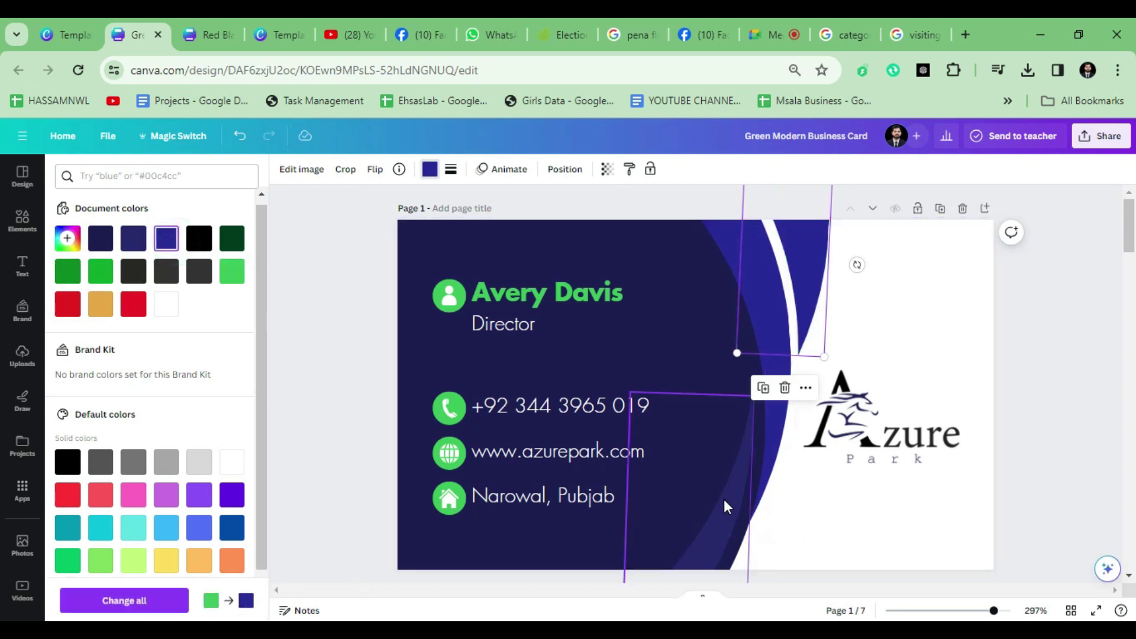
left_click(142, 240)
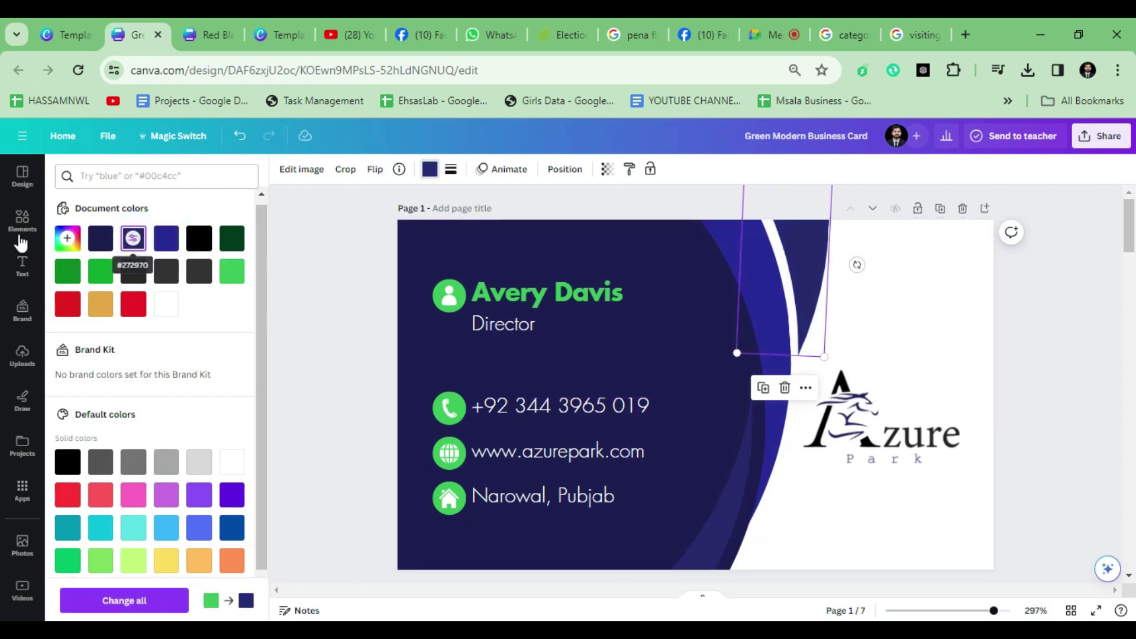
left_click(68, 237)
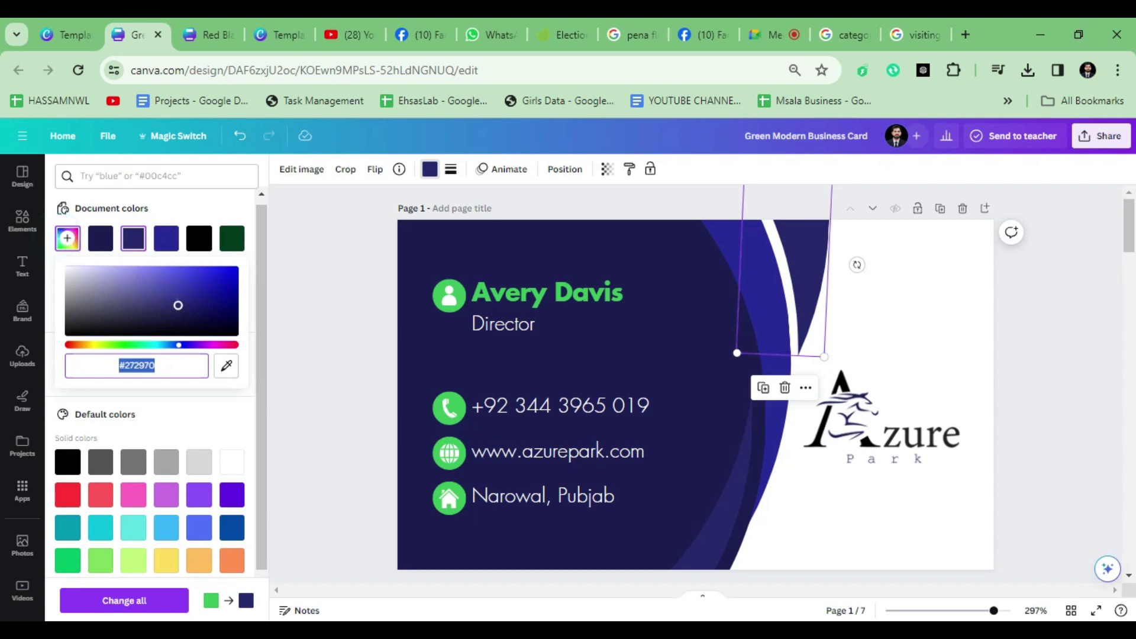
left_click_drag(178, 305, 164, 292)
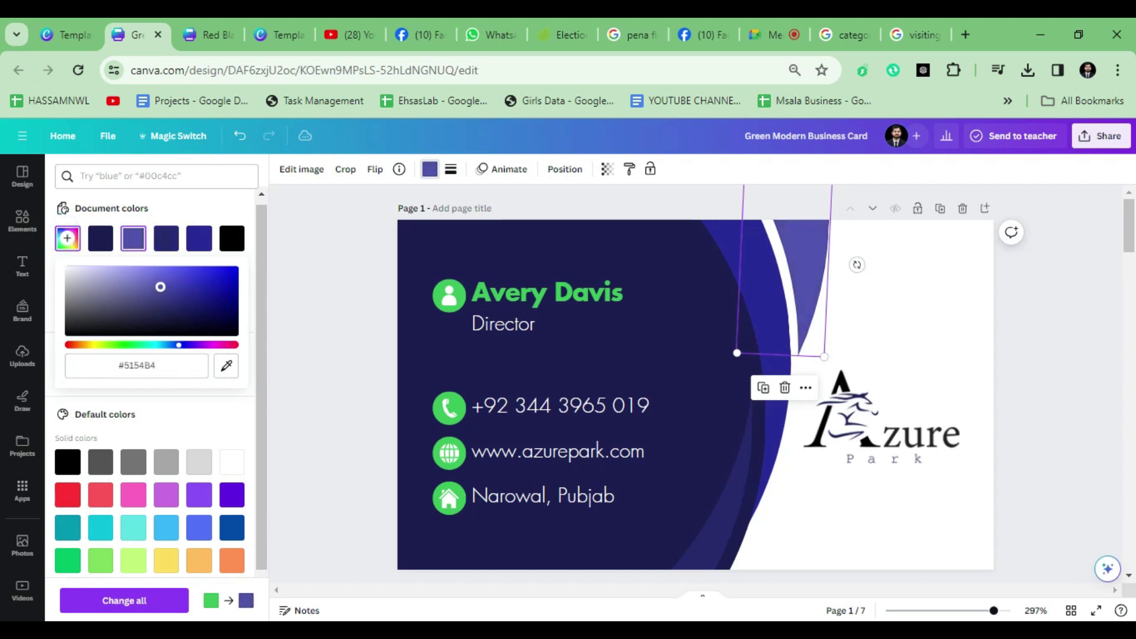
left_click_drag(162, 285, 116, 280)
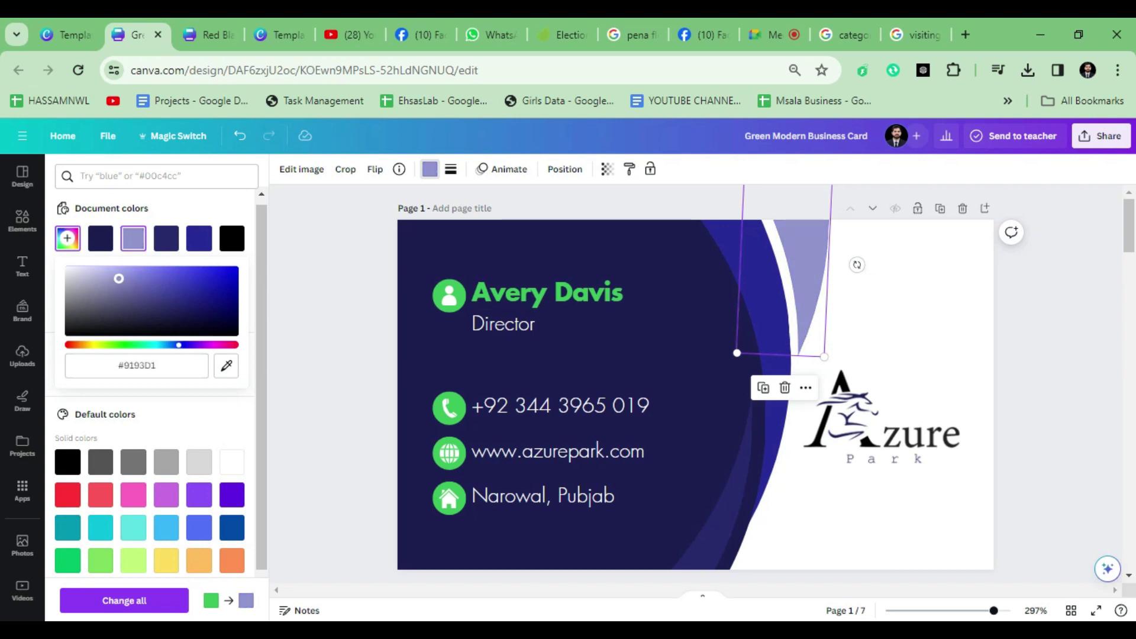
left_click(925, 512)
Step: Turn the person, phone, globe and house icons black
scroll(924, 514, "down", 3)
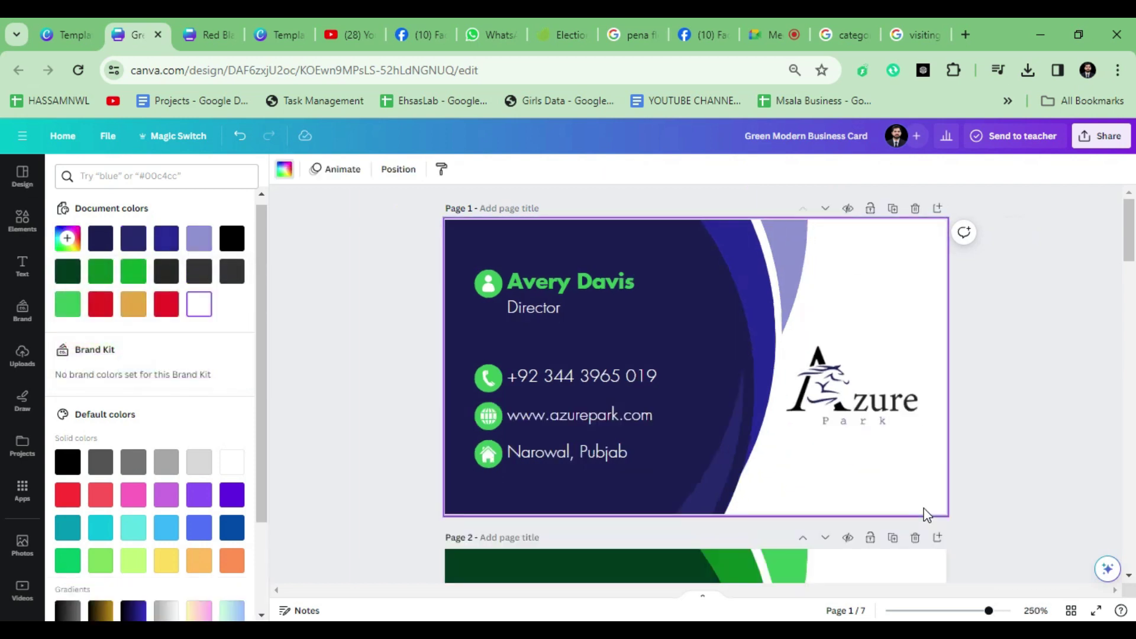
scroll(563, 346, "up", 3)
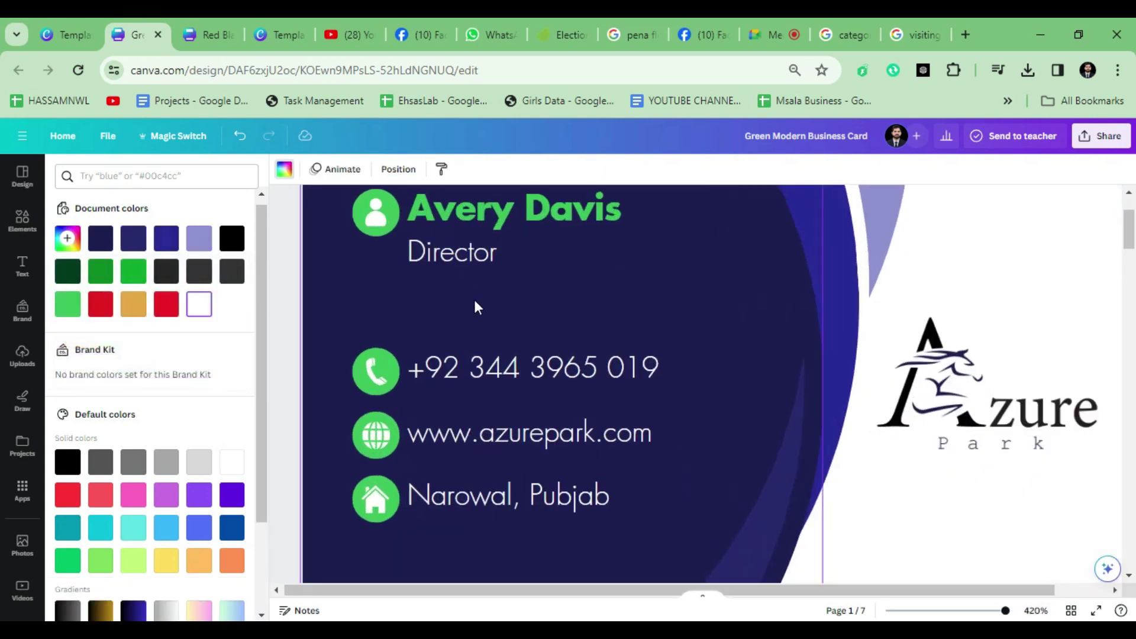
left_click(360, 226)
left_click(355, 360, "shift")
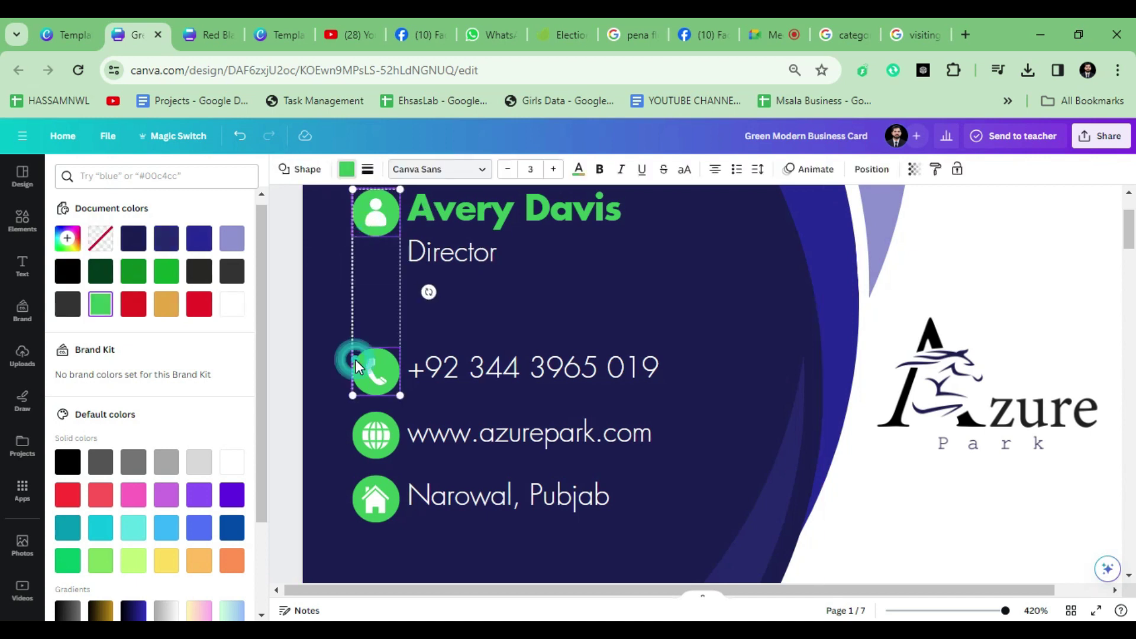
left_click(354, 423, "shift")
left_click(349, 486, "shift")
left_click(343, 178)
left_click(344, 170)
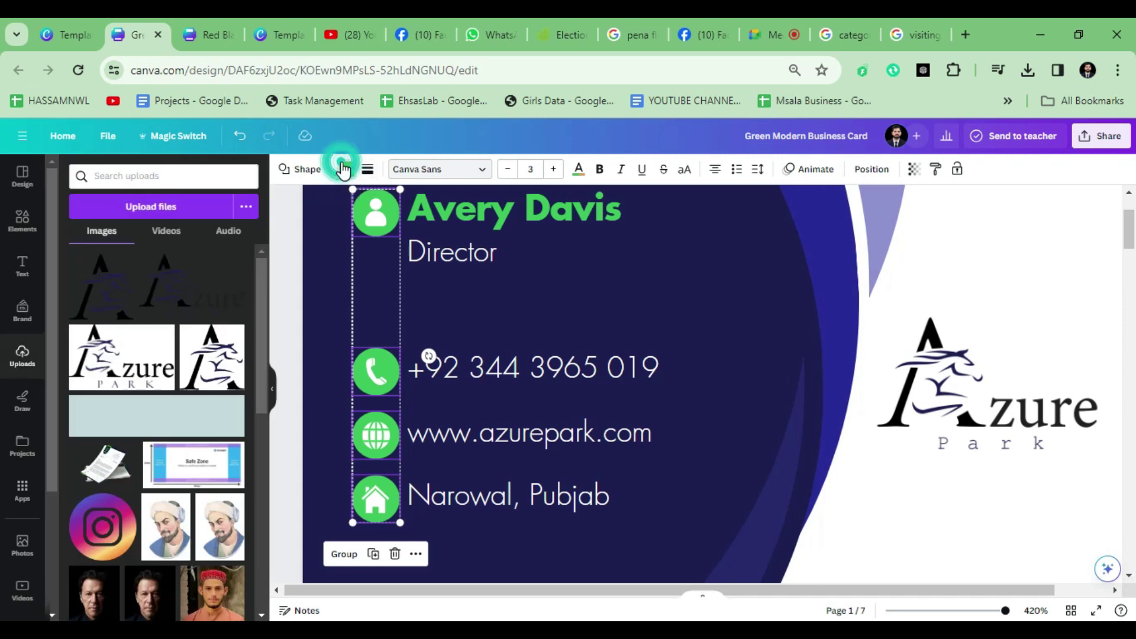
left_click(100, 277)
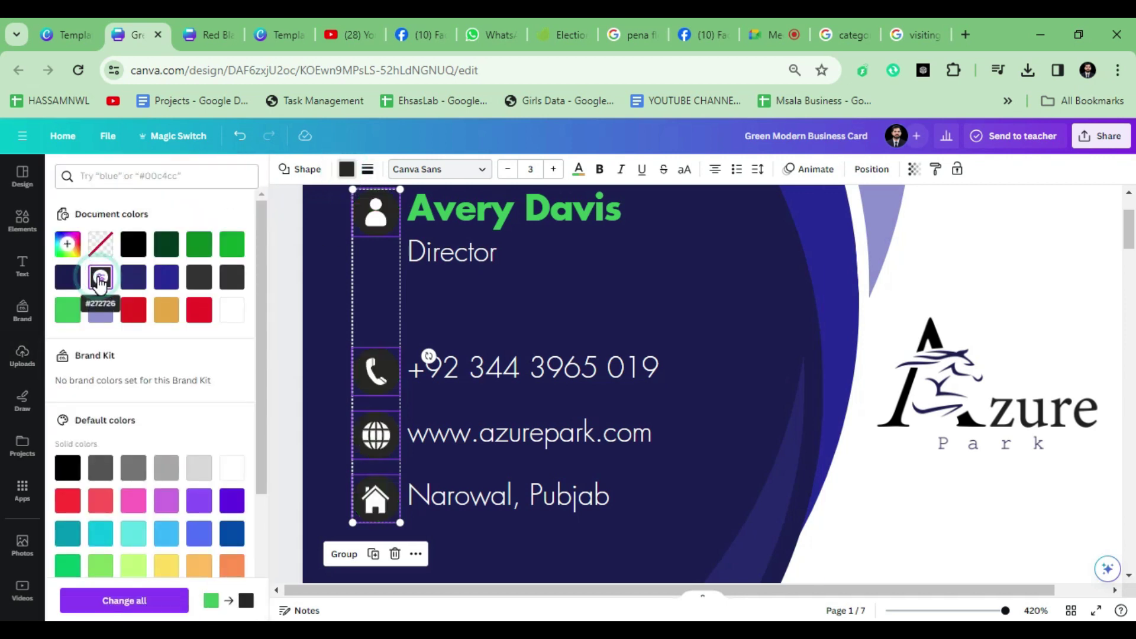
left_click(133, 244)
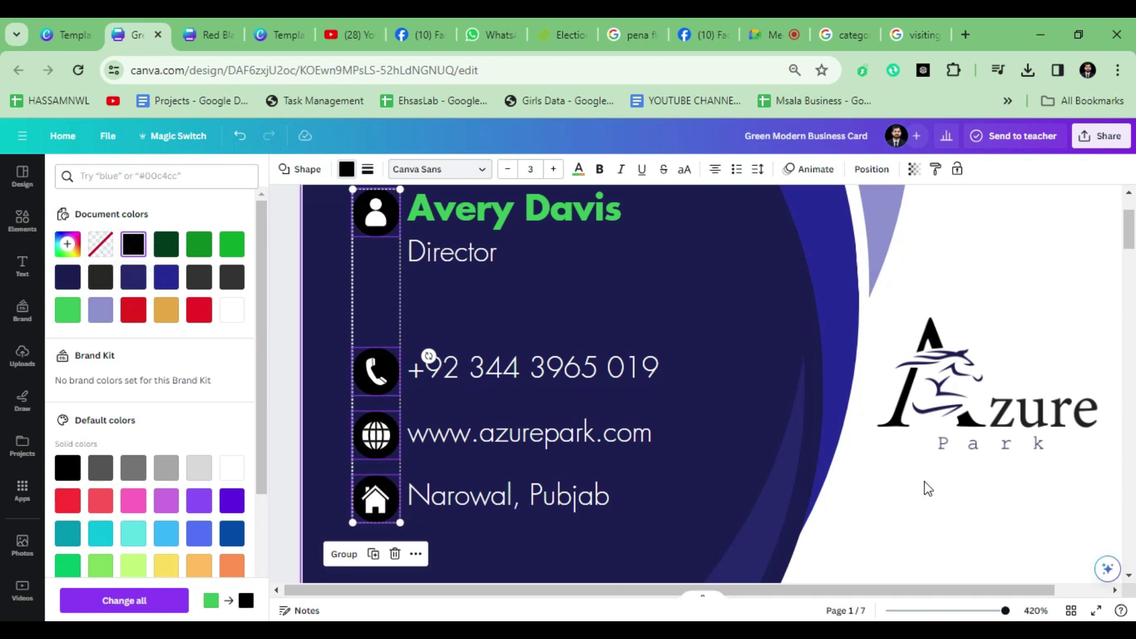
left_click(939, 512)
Step: Make the name text white, replacing an interim black colour
scroll(939, 507, "down", 2)
left_click(500, 249)
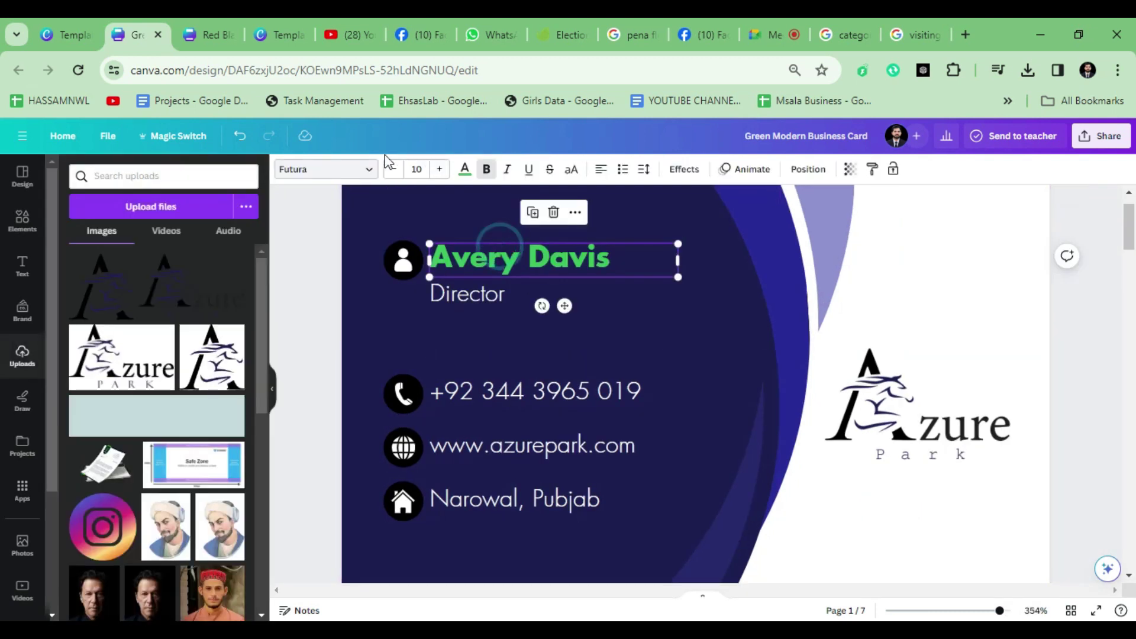
left_click(463, 171)
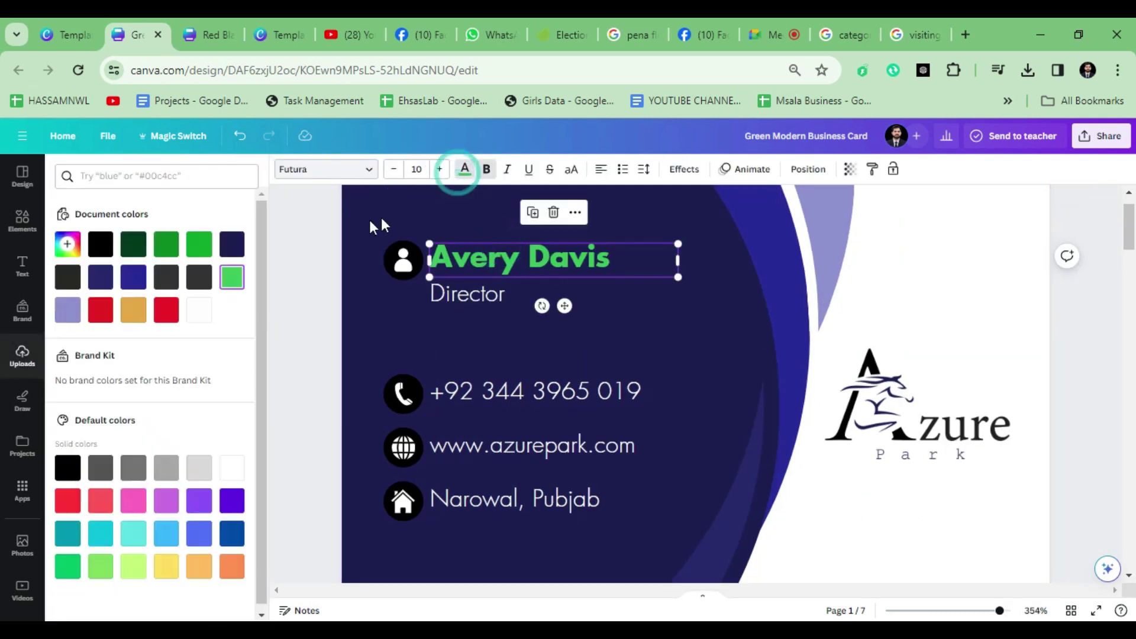
left_click(100, 244)
double_click(523, 265)
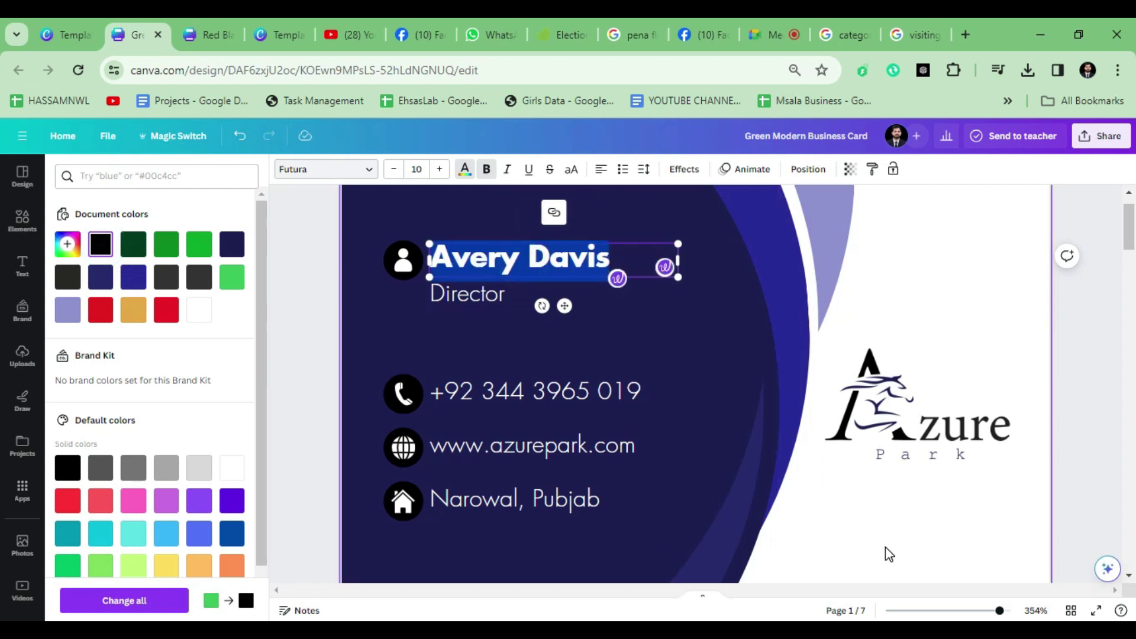
left_click(884, 546)
key("ctrl+z")
left_click(515, 248)
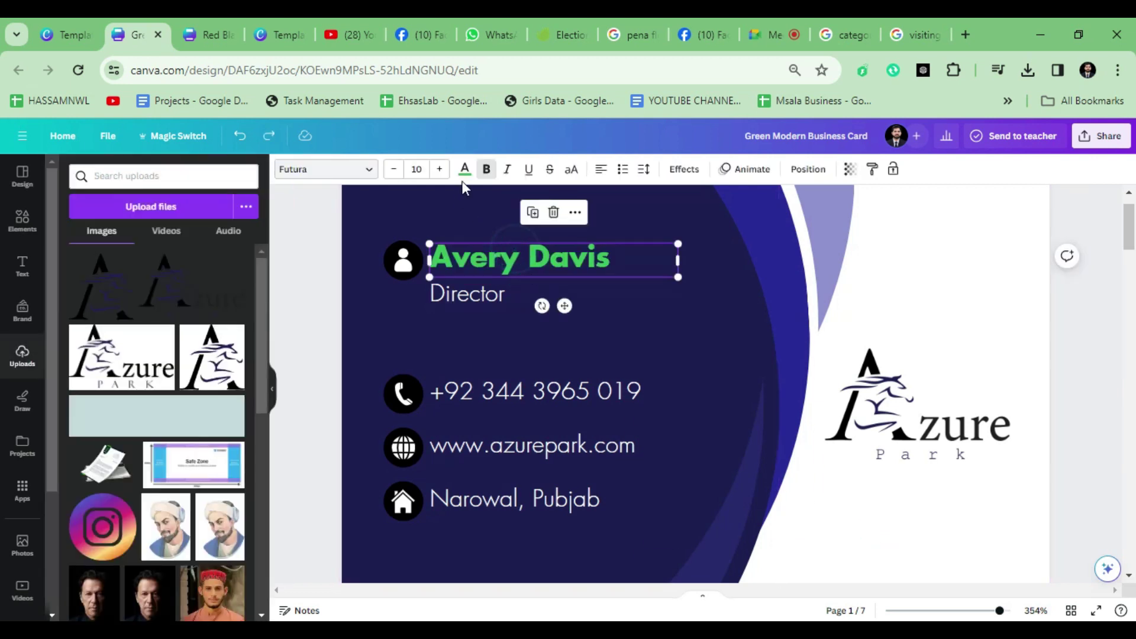
left_click(465, 171)
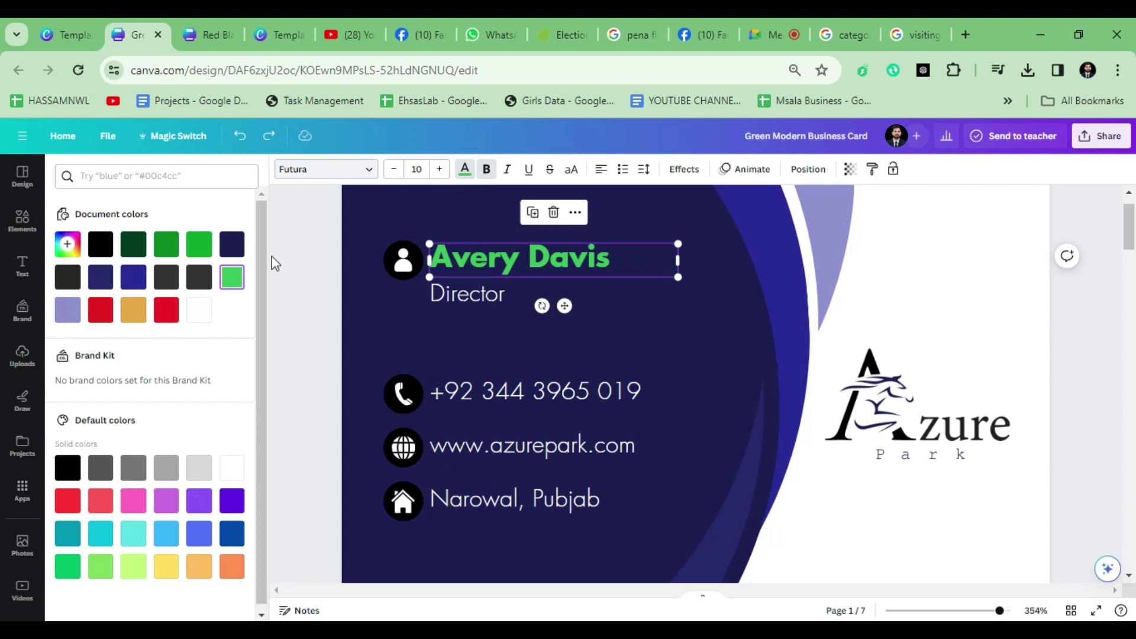
left_click(198, 310)
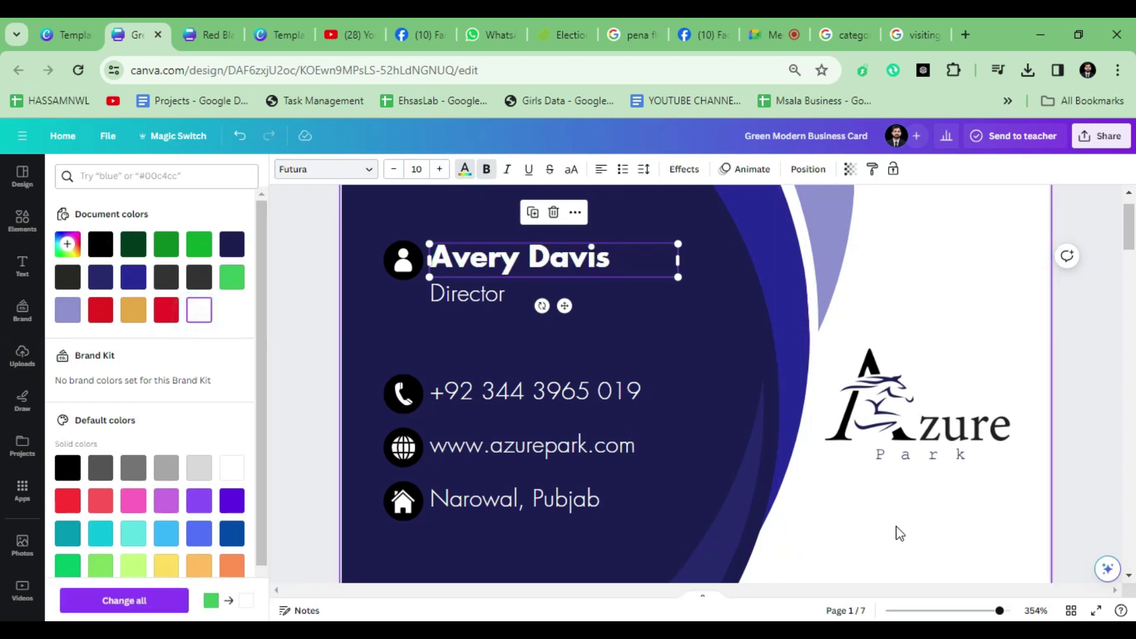
left_click(829, 513)
Step: Replace the placeholder name with the cardholder's name
left_click(456, 255)
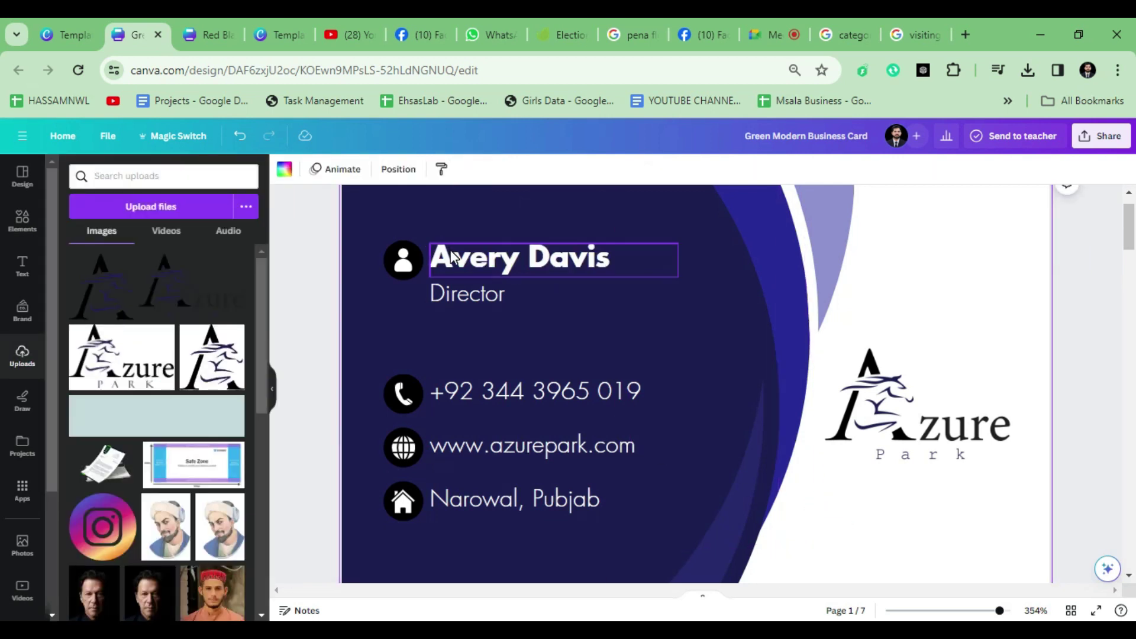
double_click(457, 256)
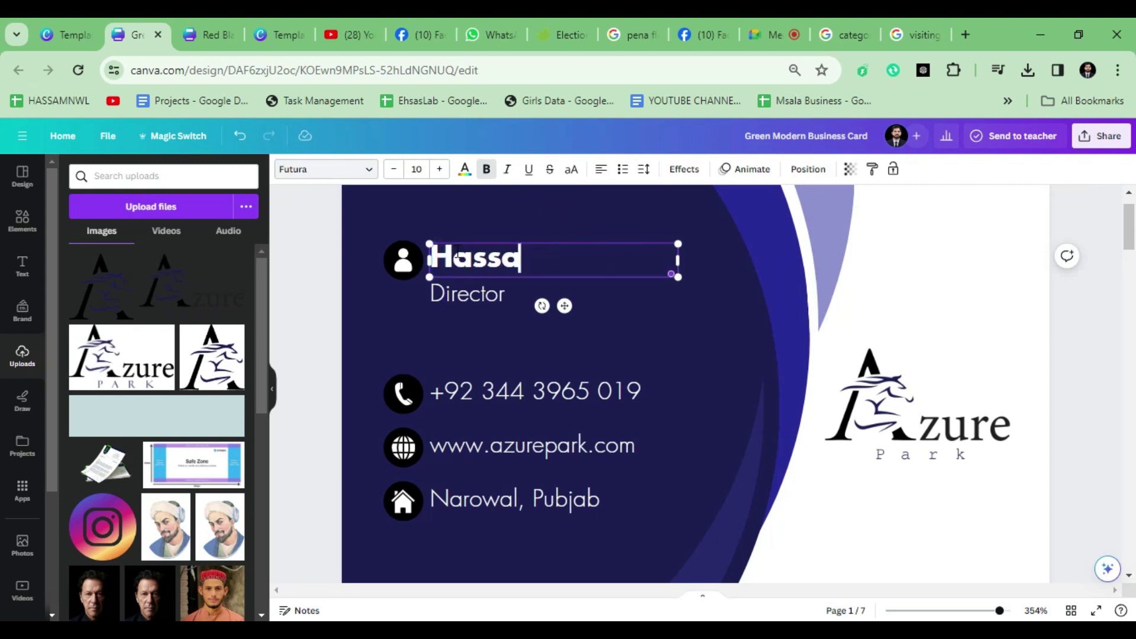
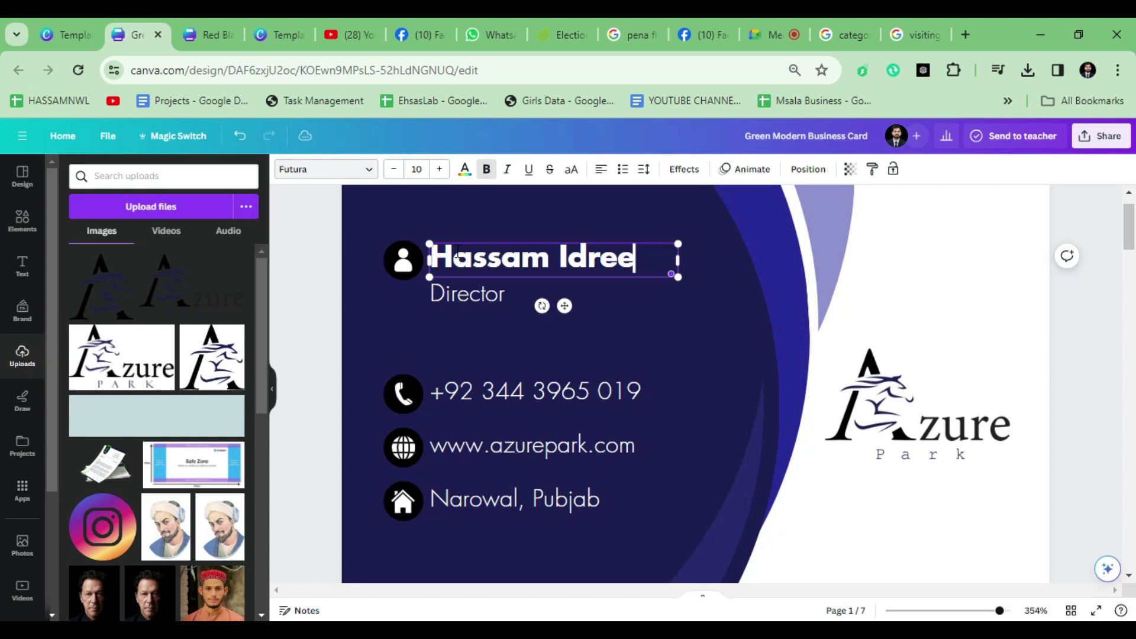
Step: Retype the job title as 'Freelance Graphic Designer' (with a typo) and widen its box to one line
left_click(469, 296)
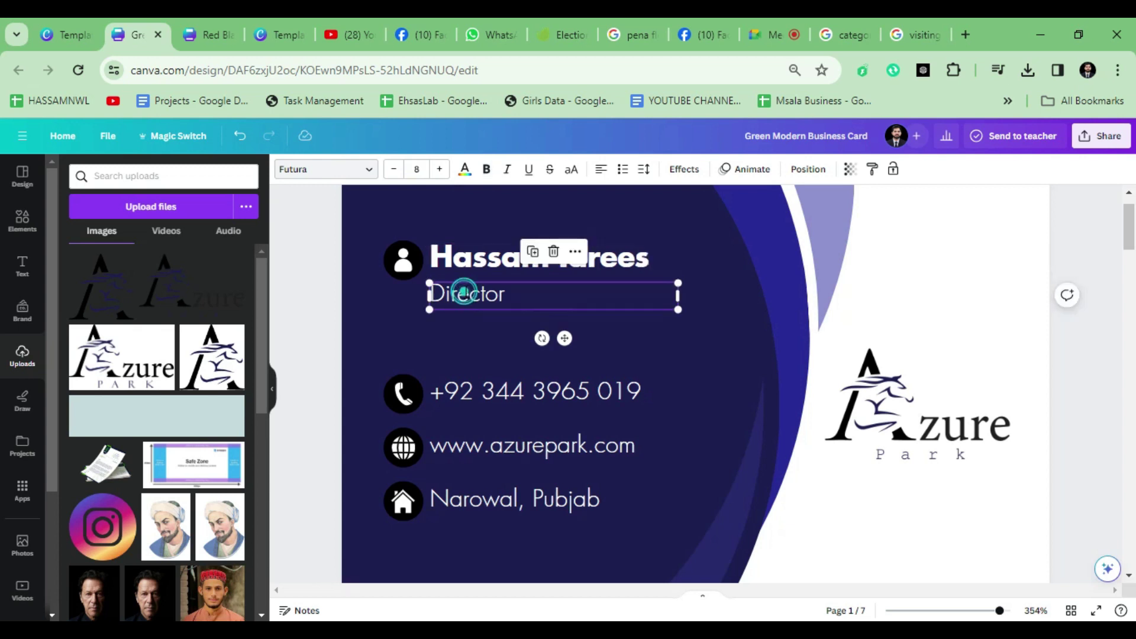
double_click(465, 292)
type("Fr")
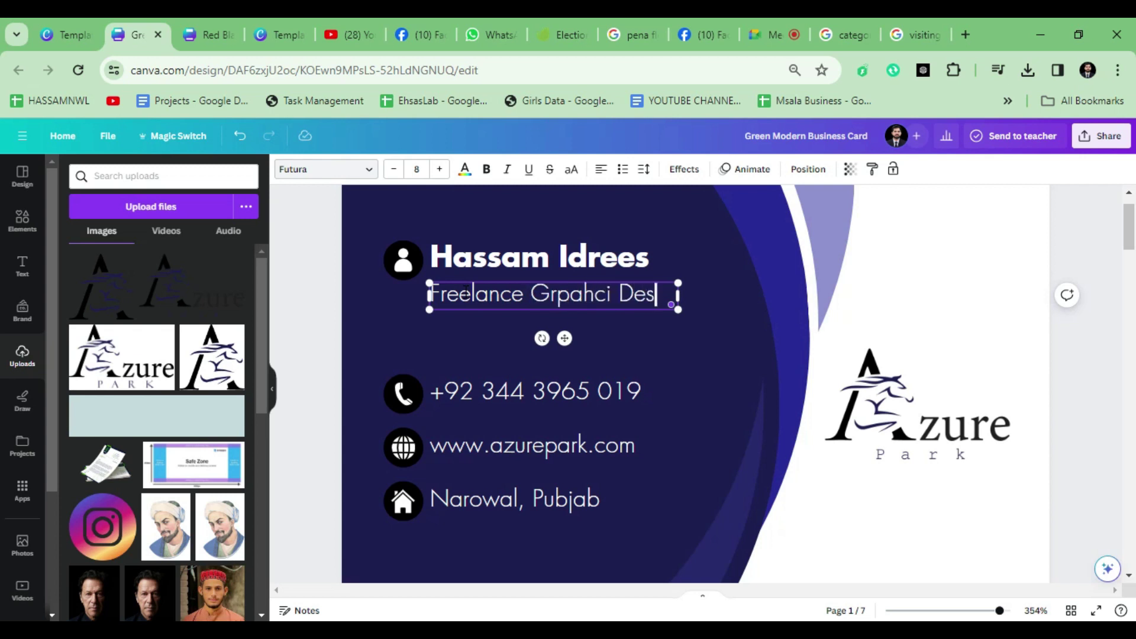
type("eelance Grpahcic Des")
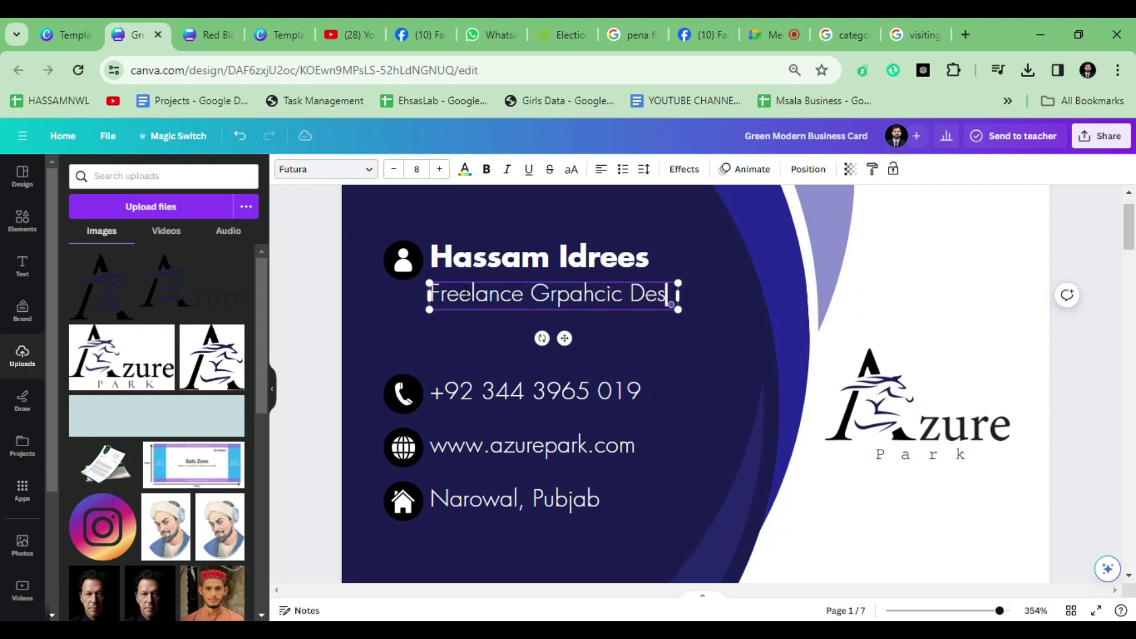
type("igner")
scroll(473, 288, "up", 3)
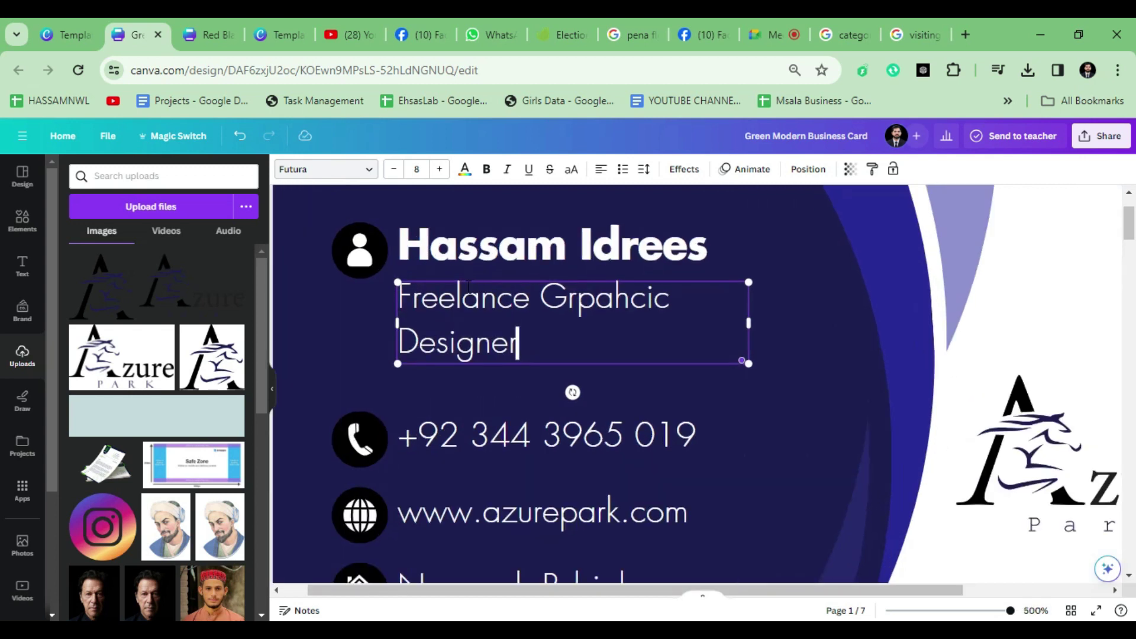
left_click_drag(748, 322, 684, 296)
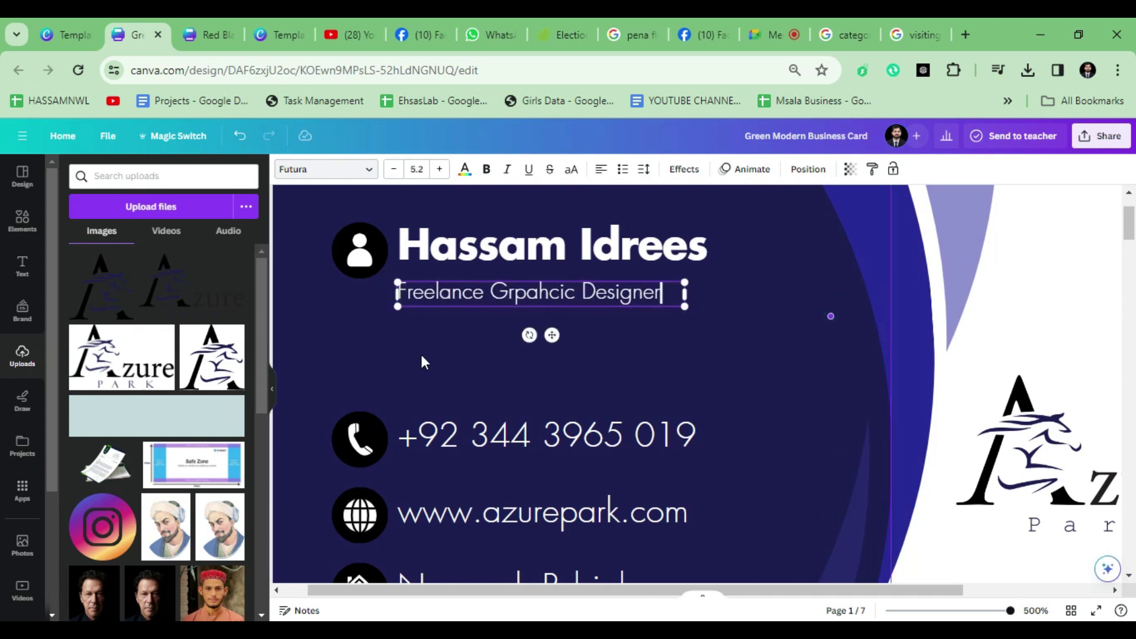
left_click(420, 363)
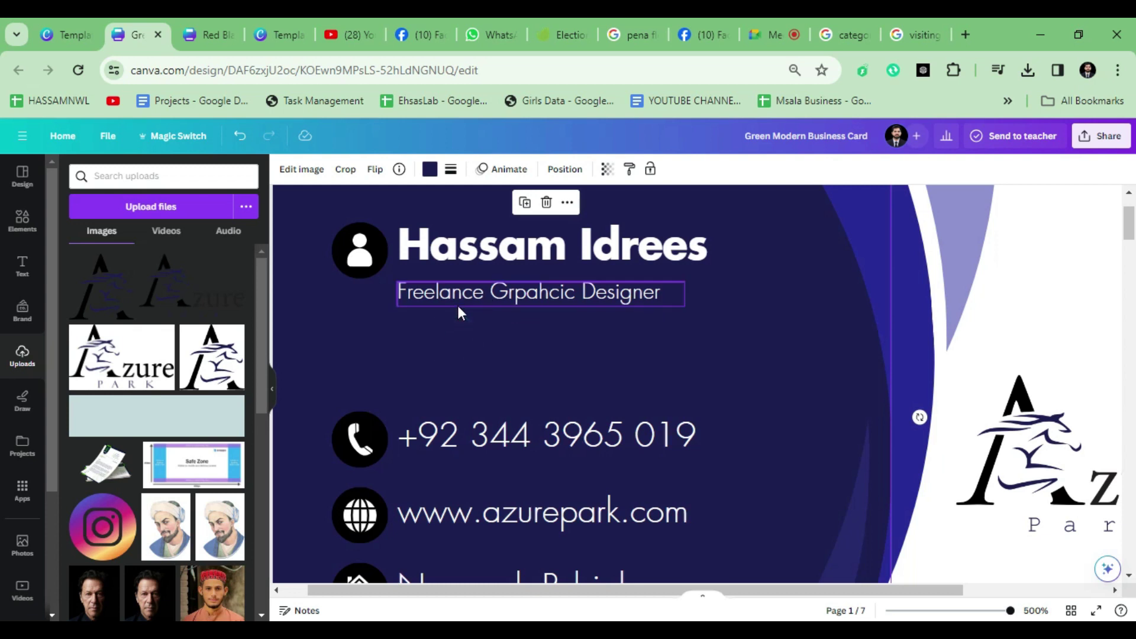
Step: Duplicate the first card page
scroll(514, 310, "down", 3)
left_click(524, 287)
scroll(672, 393, "down", 2)
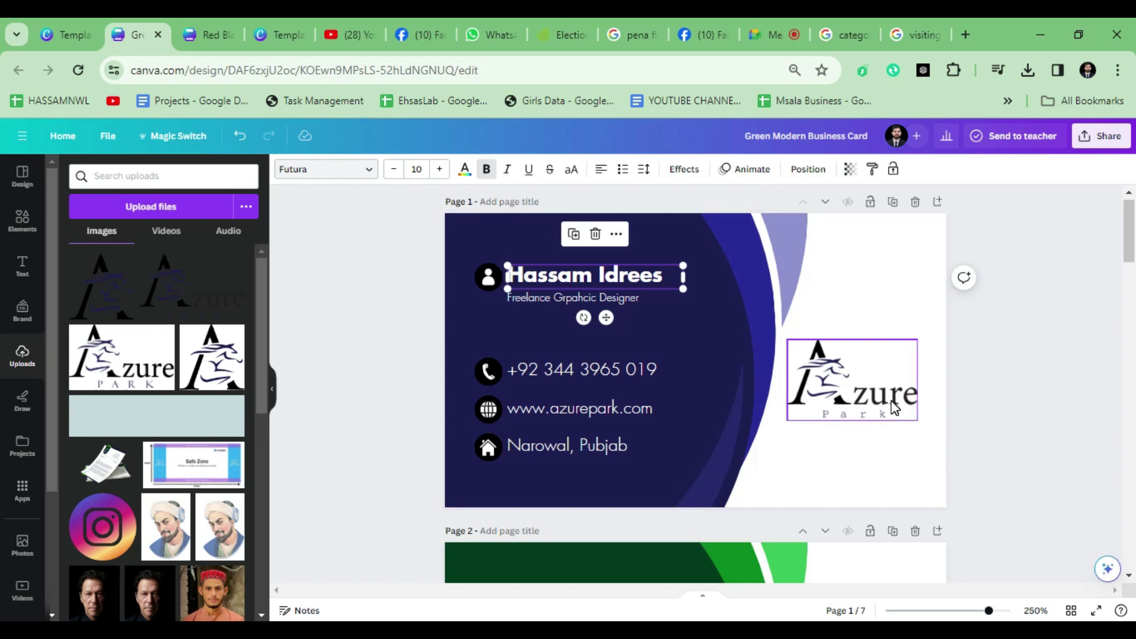
left_click(892, 202)
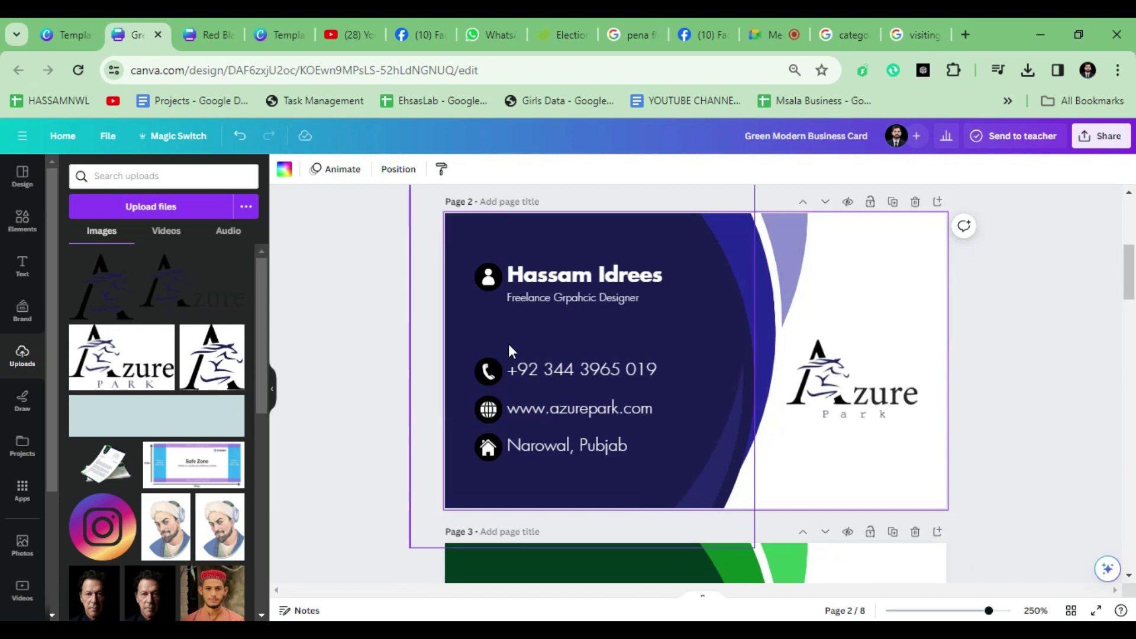
scroll(509, 351, "up", 3)
Step: On the copied page, set the name and job title in all capitals
left_click(533, 252)
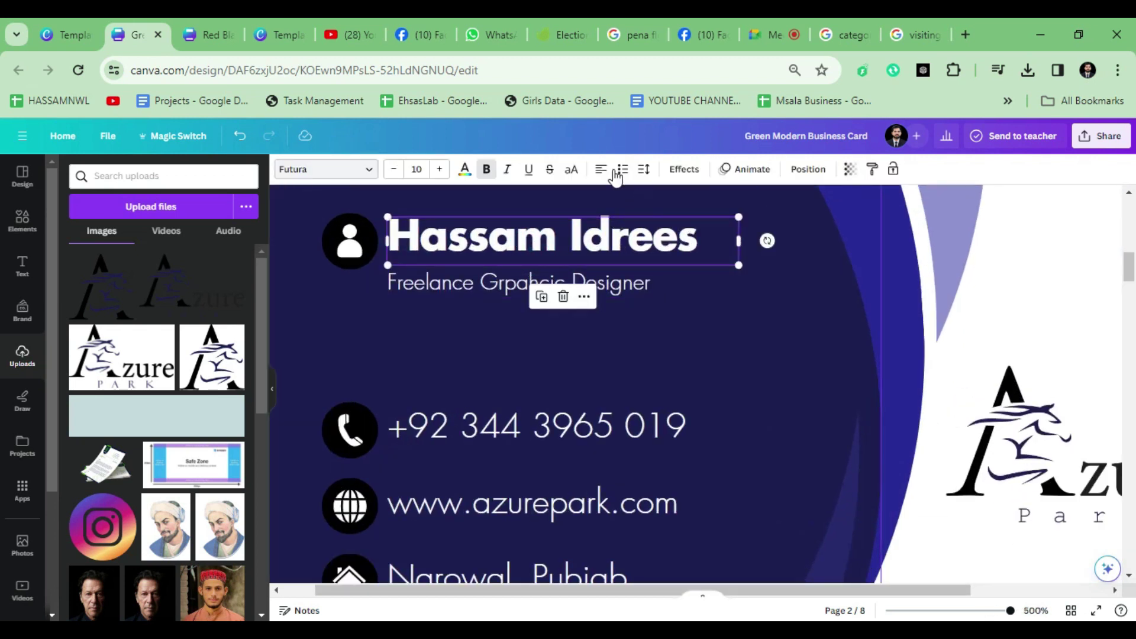
left_click(571, 169)
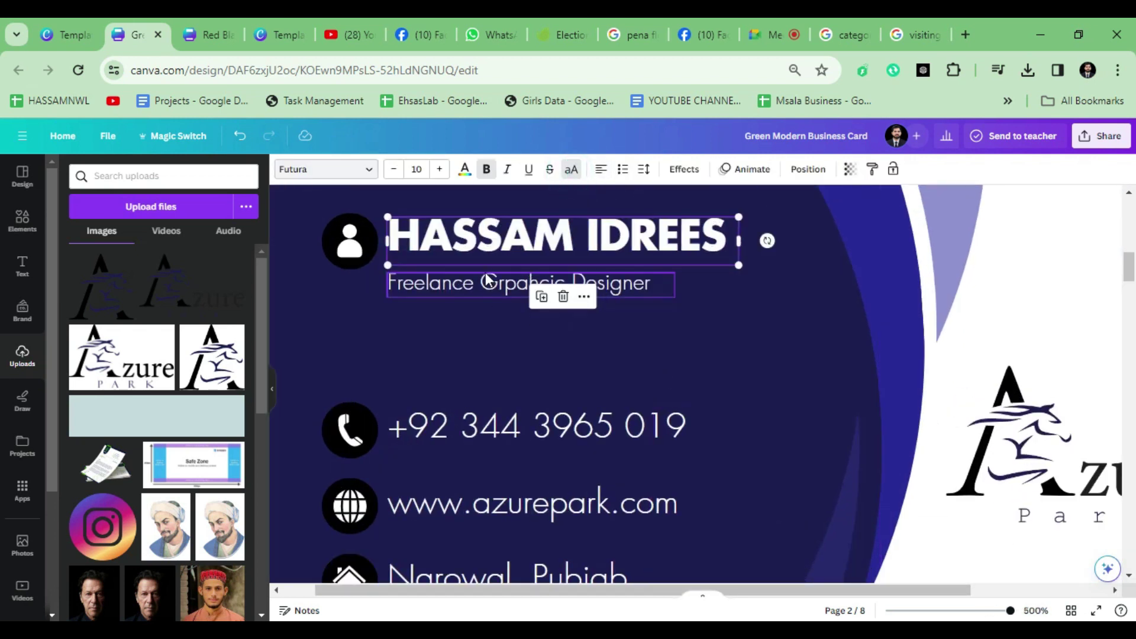
left_click_drag(485, 232, 485, 234)
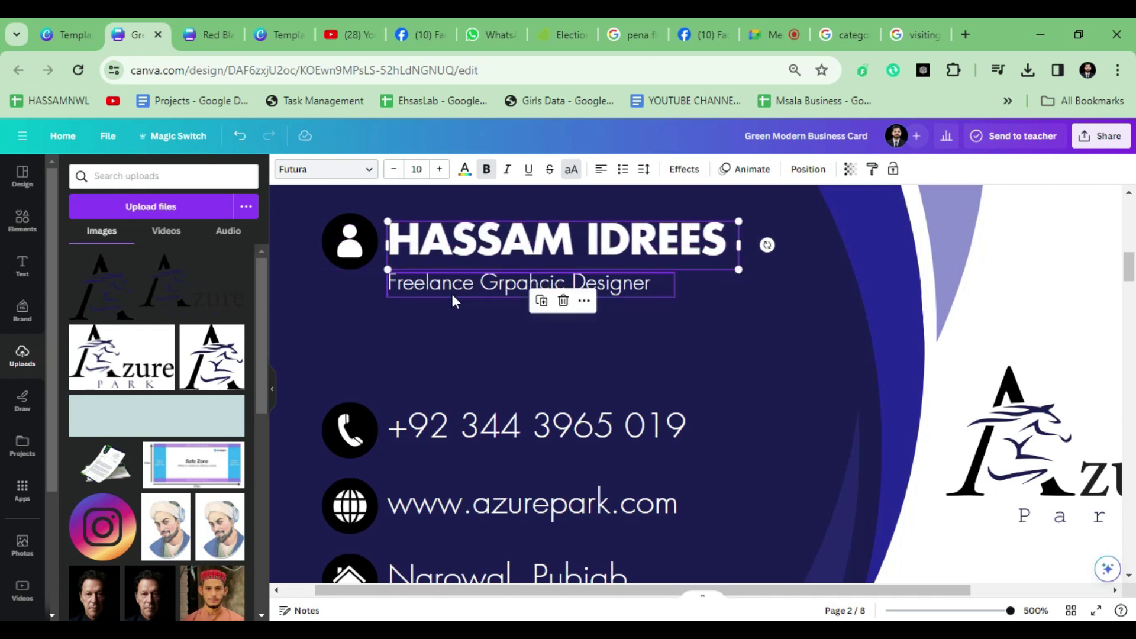
left_click(446, 286)
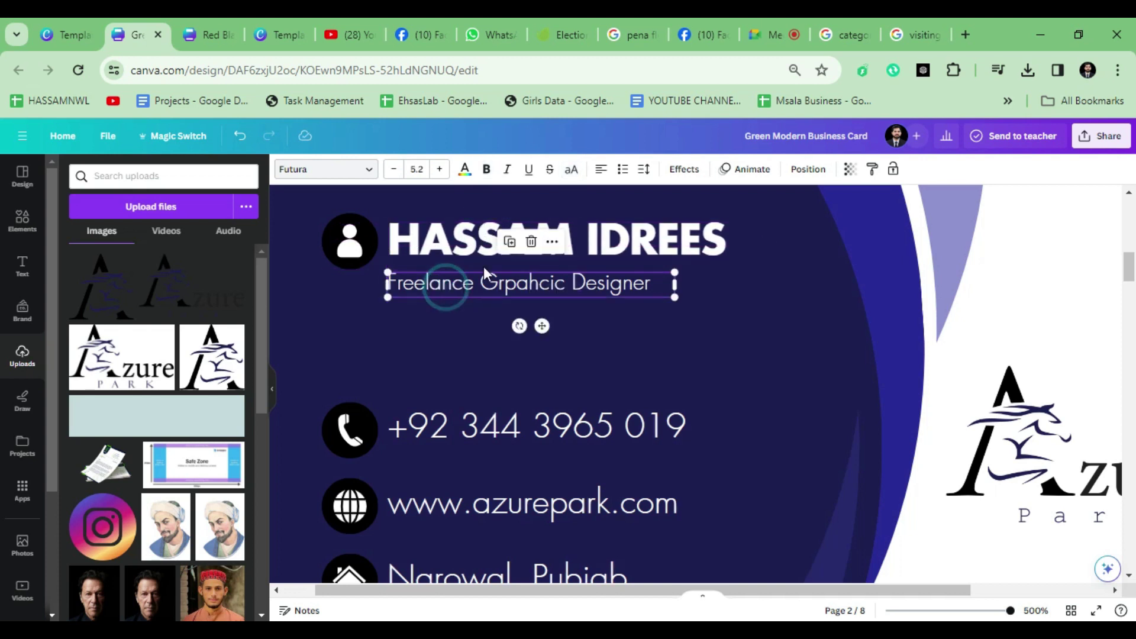
left_click(570, 173)
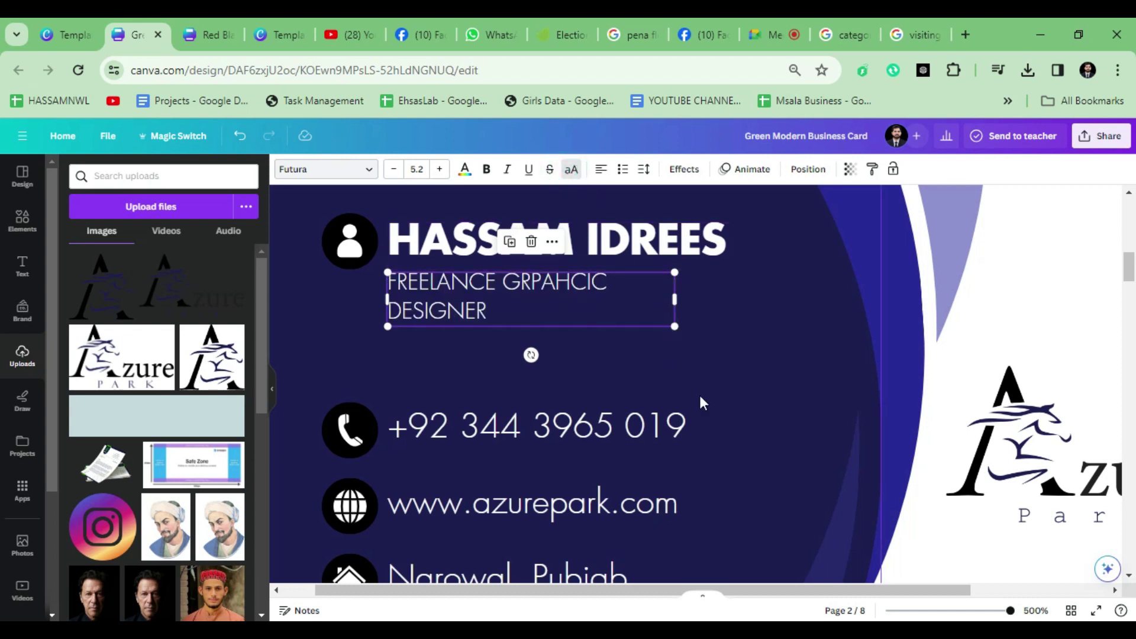
Step: Correct the misspelled GRPAHCIC to GRAPHIC and widen the job title box to one line
double_click(583, 286)
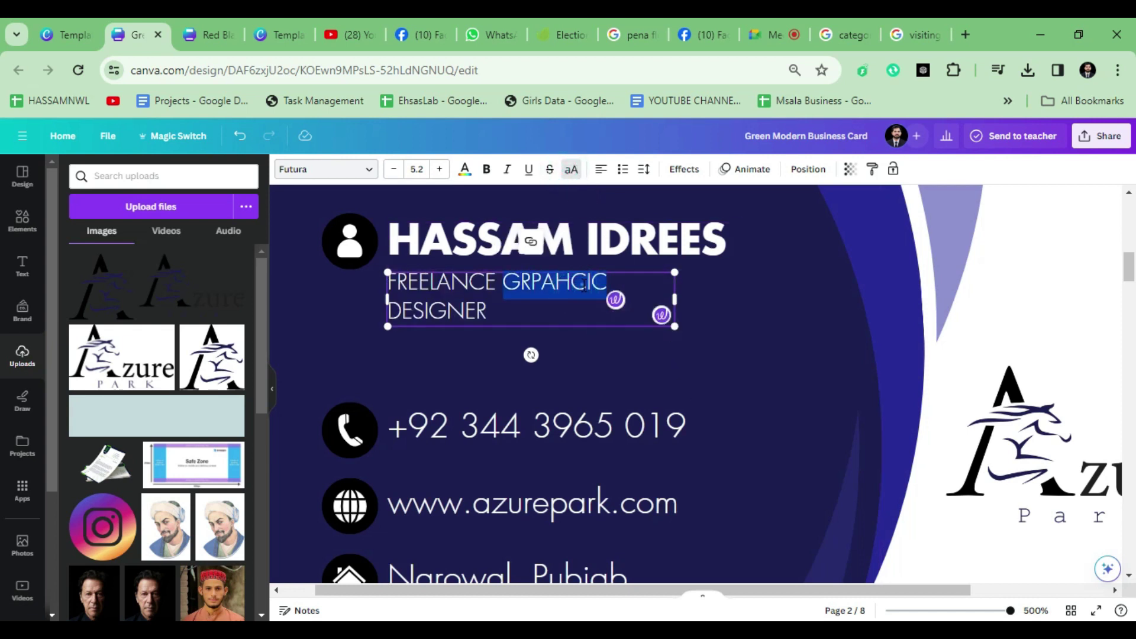
left_click(585, 285)
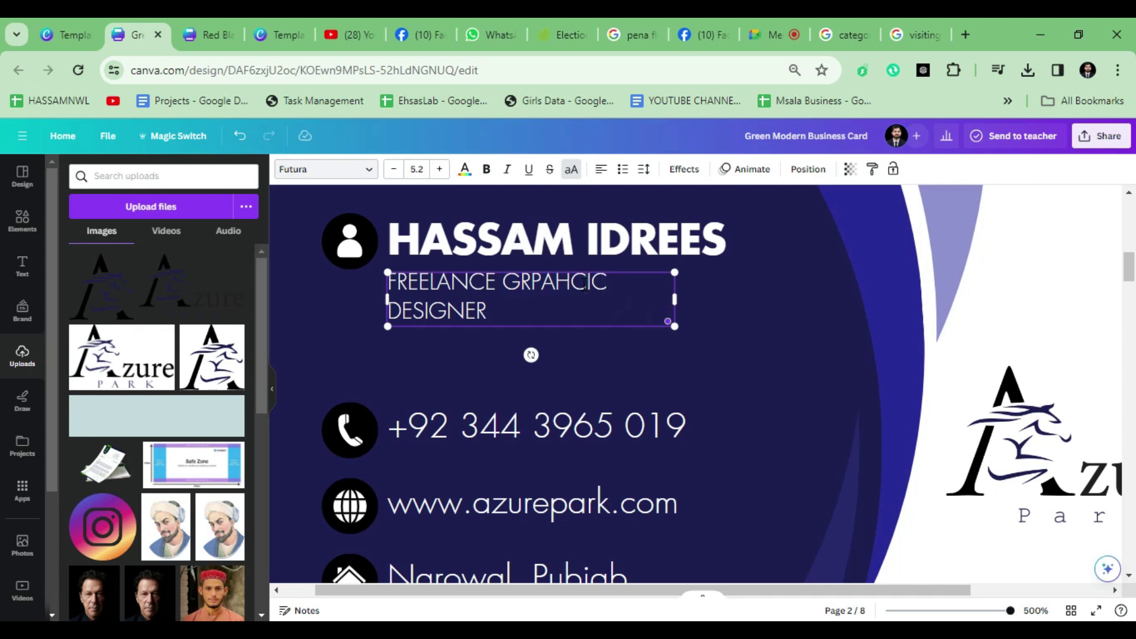
left_click(553, 280)
key("BackSpace")
left_click(531, 283)
type("A")
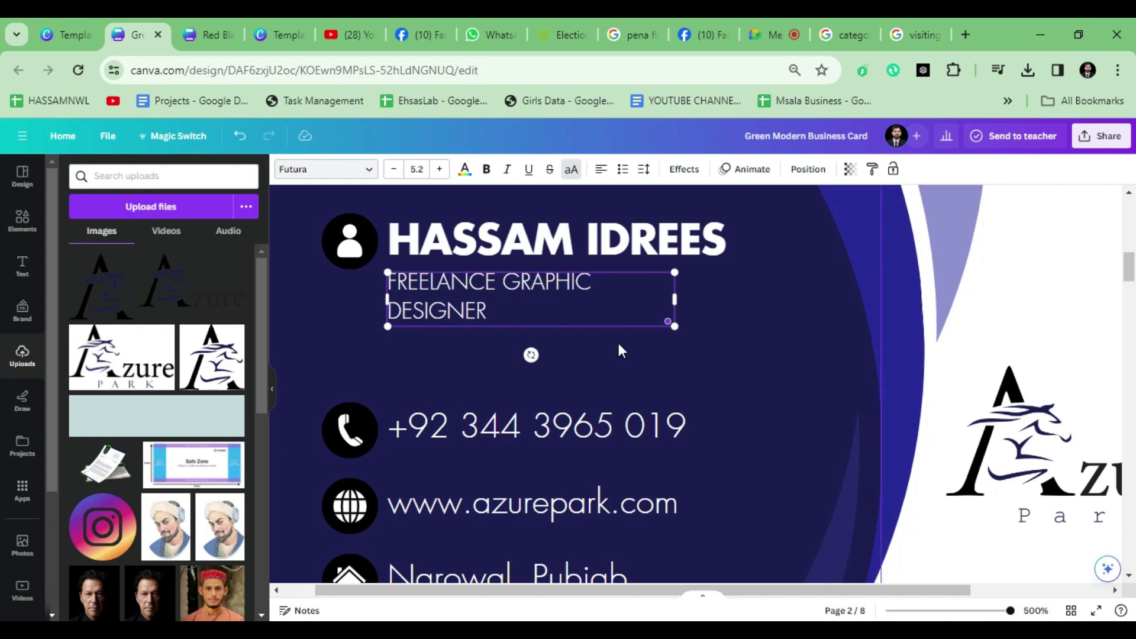
left_click_drag(675, 299, 726, 295)
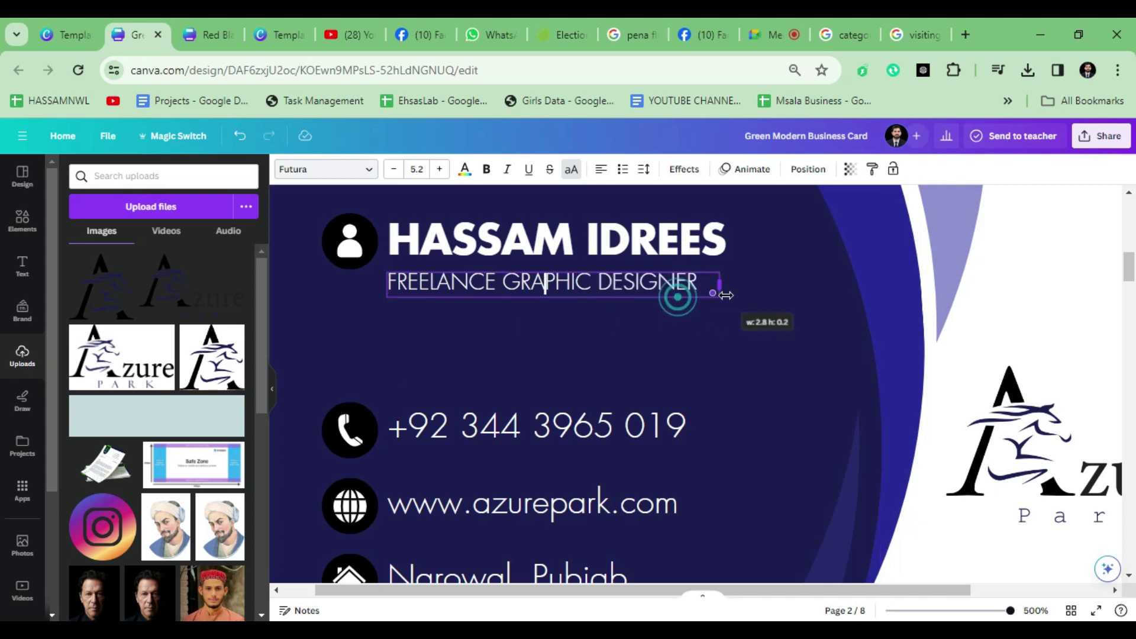
left_click(697, 382)
Step: Undo and redo the last change, then turn off all capitals for the job title
scroll(698, 382, "down", 2)
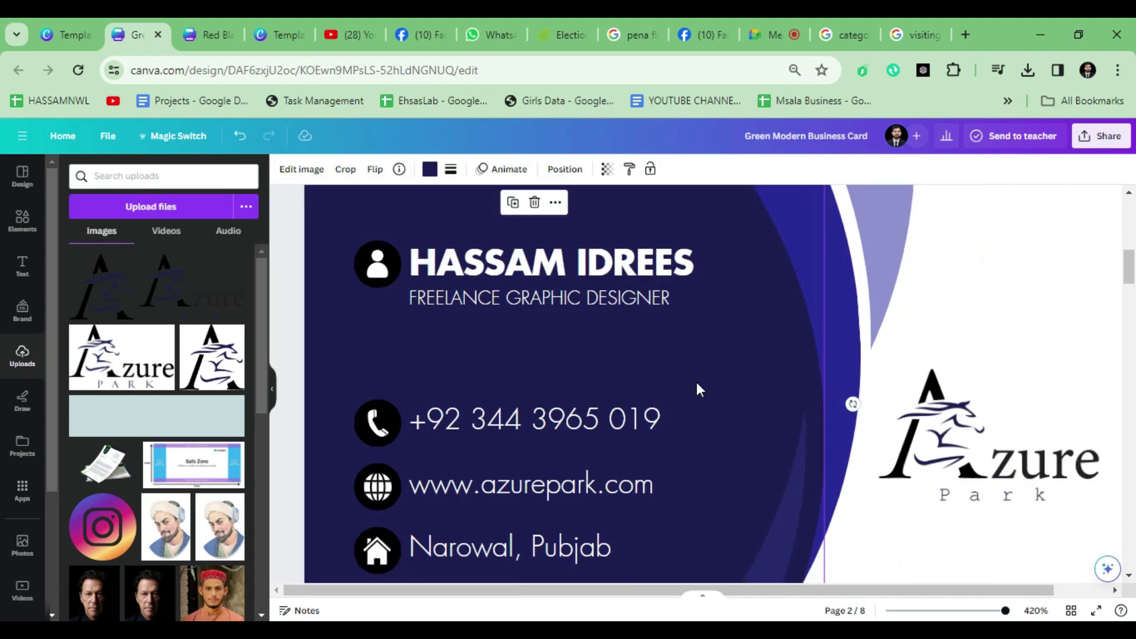
left_click(616, 303)
key("ctrl+z")
key("ctrl+z")
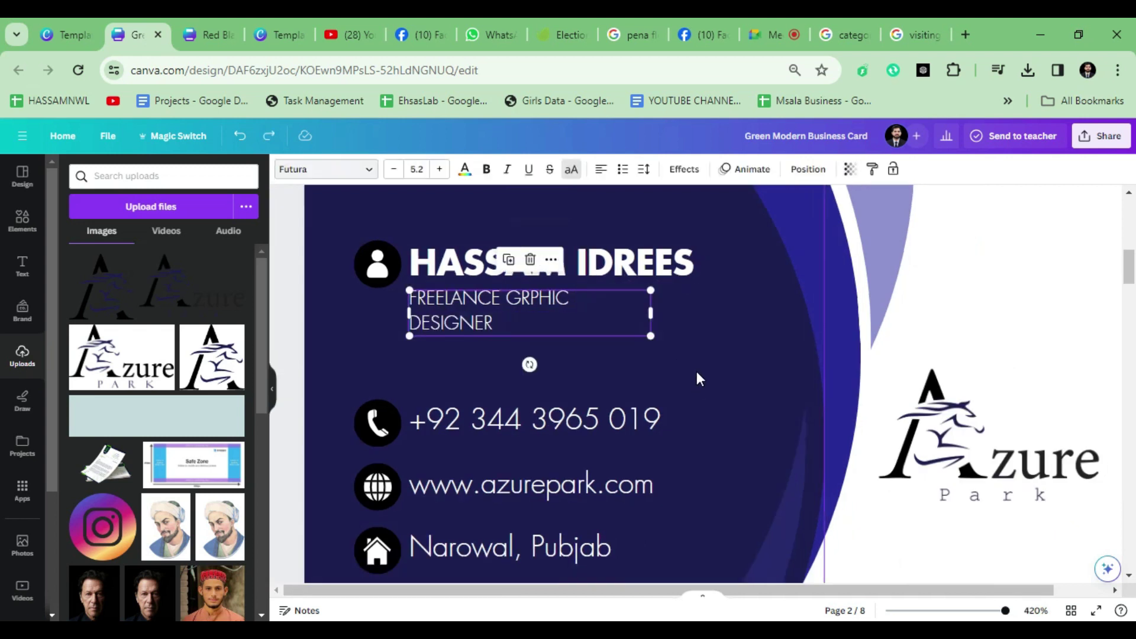
key("ctrl+y")
key("ctrl+y")
left_click(645, 299)
left_click(571, 170)
Step: Delete the green sample card page
scroll(875, 540, "down", 5)
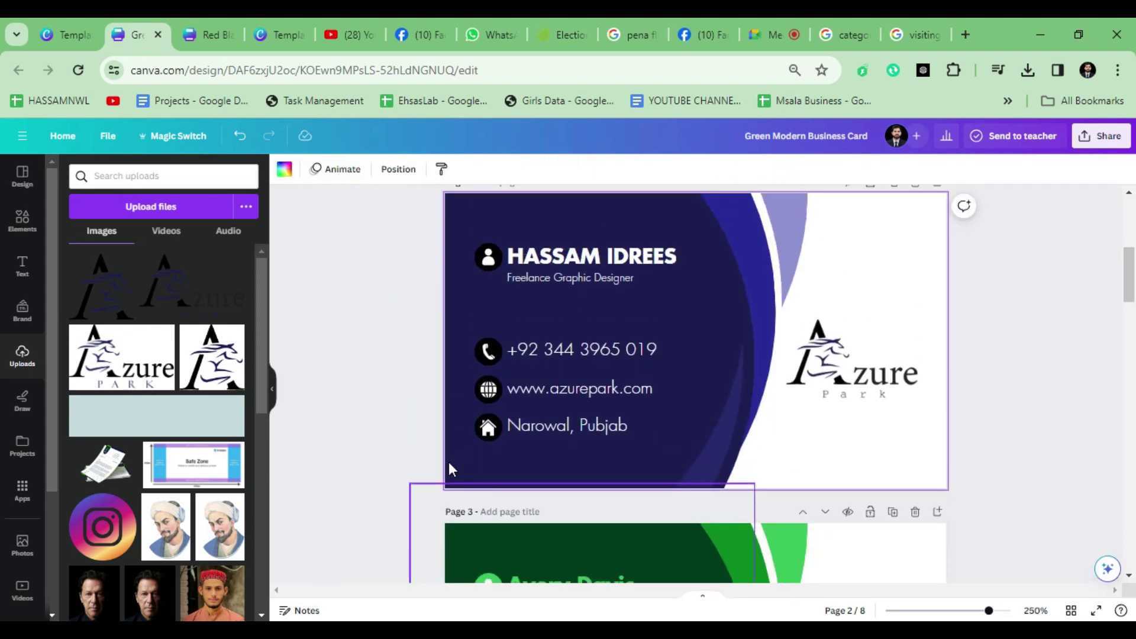
scroll(447, 429, "up", 1)
scroll(726, 433, "down", 1)
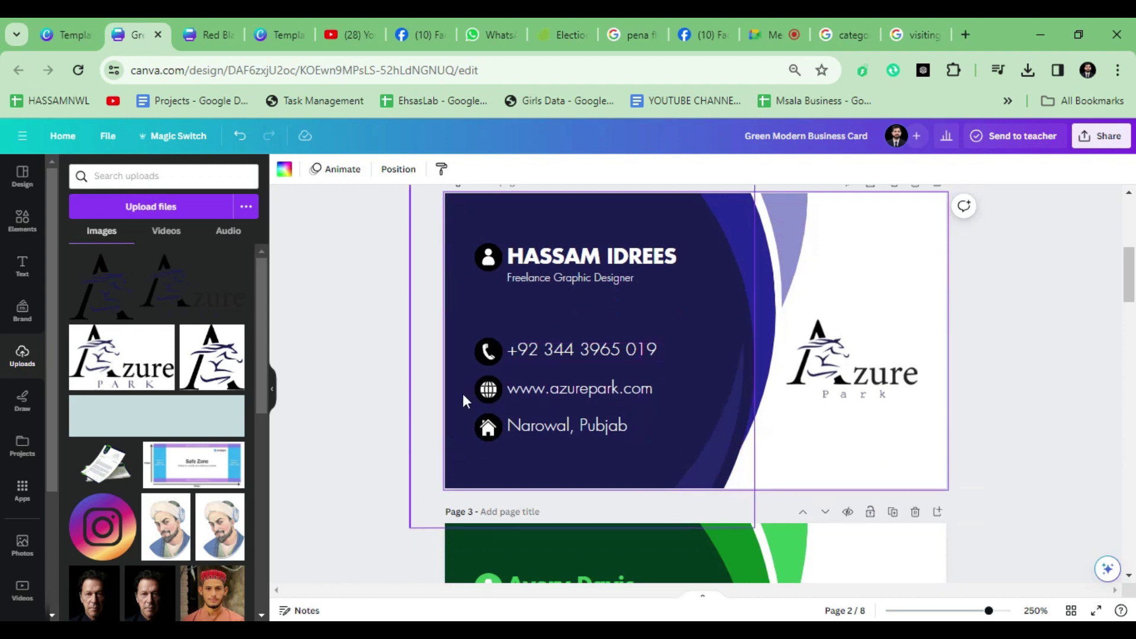
scroll(918, 261, "up", 1)
scroll(679, 424, "down", 5)
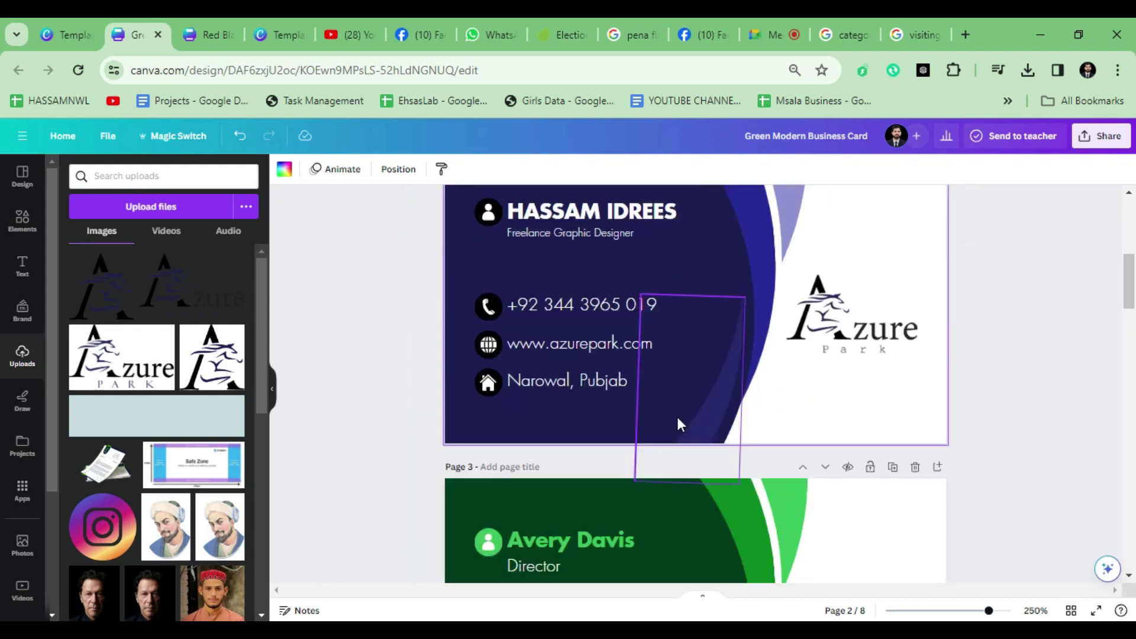
scroll(783, 496, "down", 4)
scroll(655, 484, "up", 10)
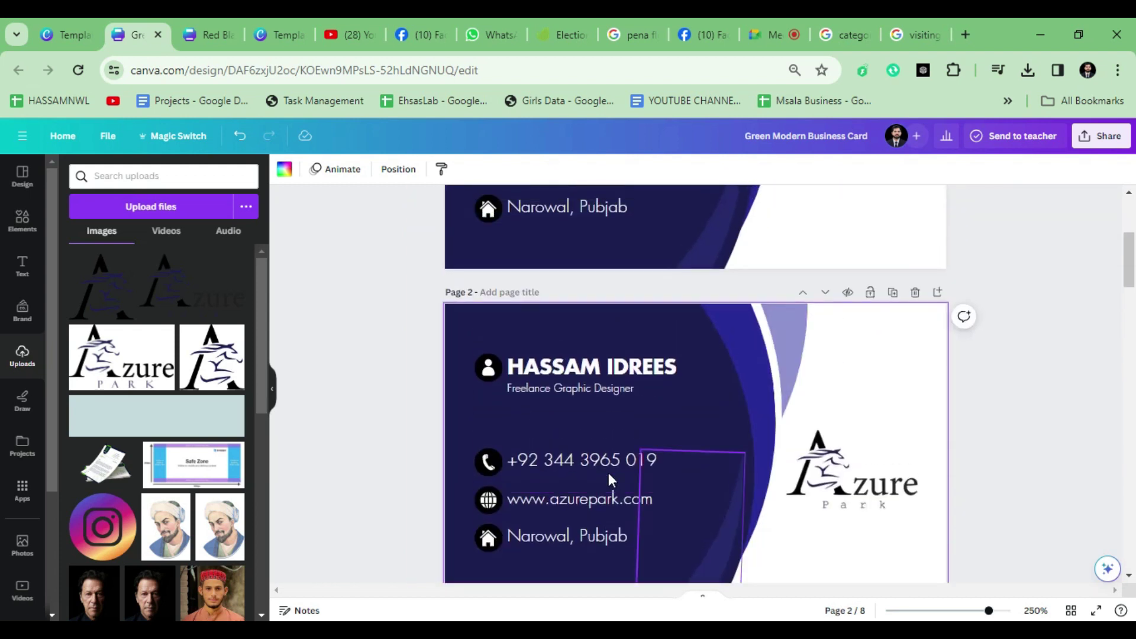
scroll(703, 451, "down", 7)
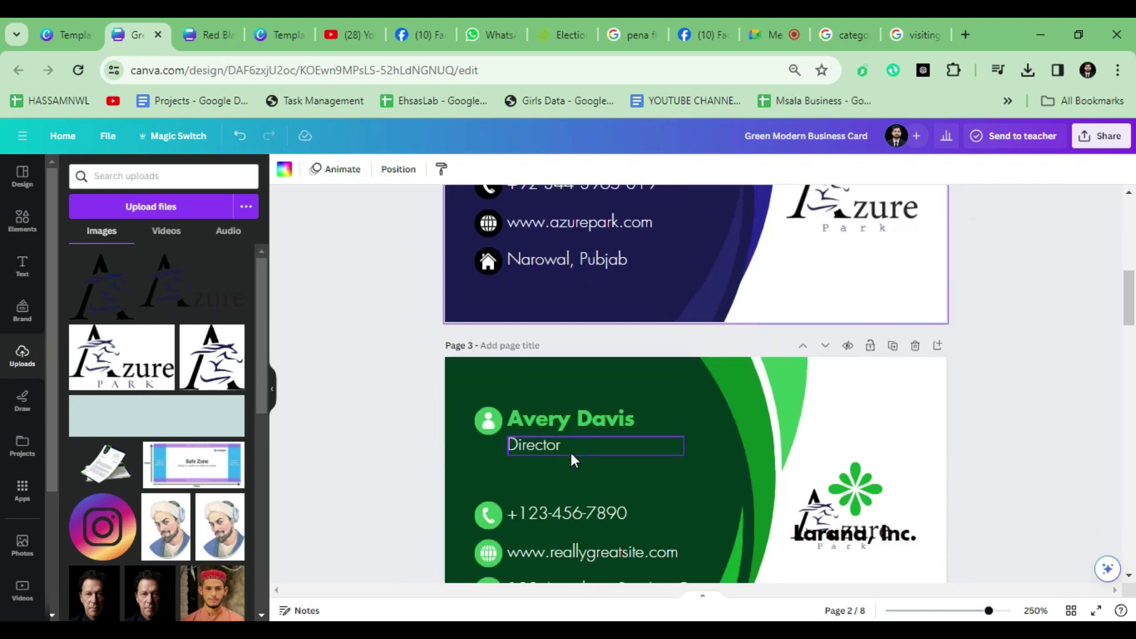
scroll(715, 427, "up", 3)
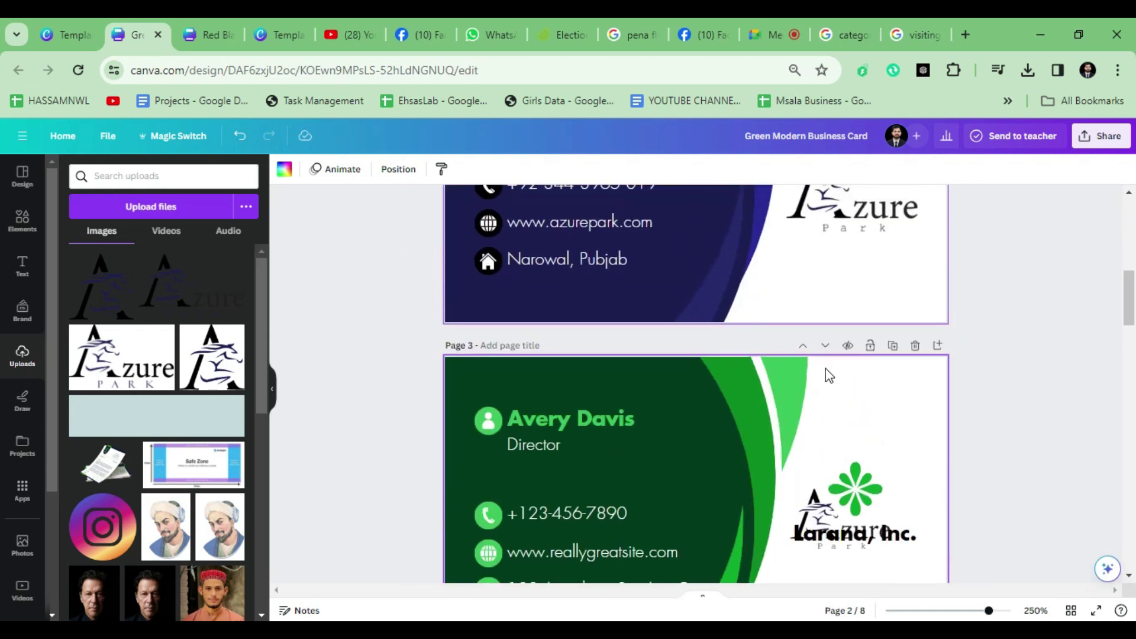
left_click(916, 346)
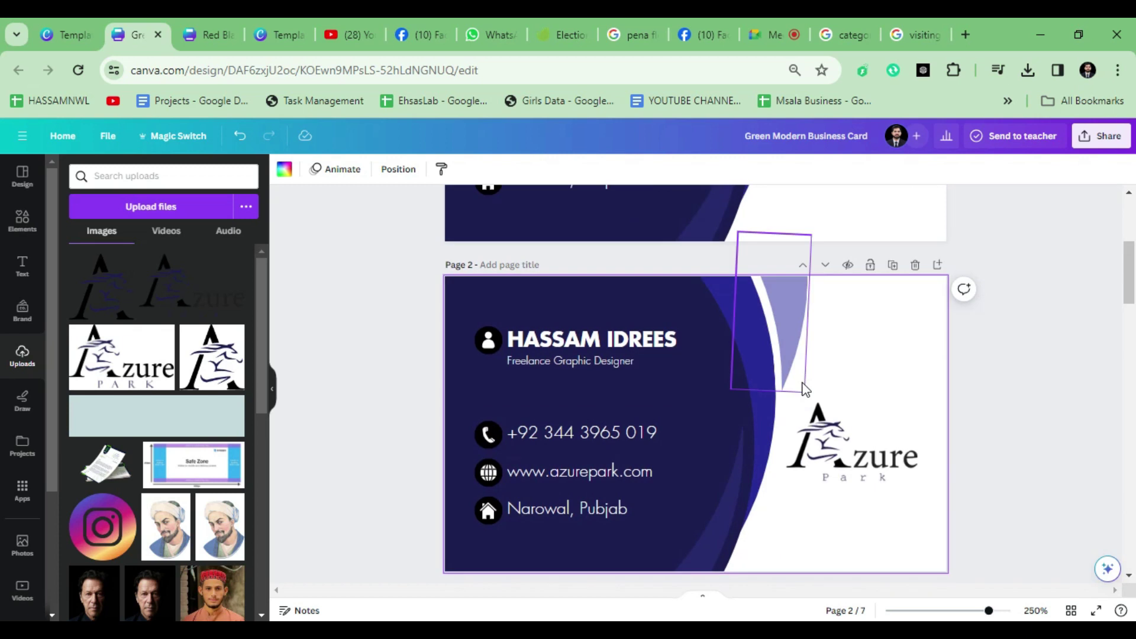
Step: Delete the older misspelled duplicate of the card front
scroll(1002, 419, "up", 4)
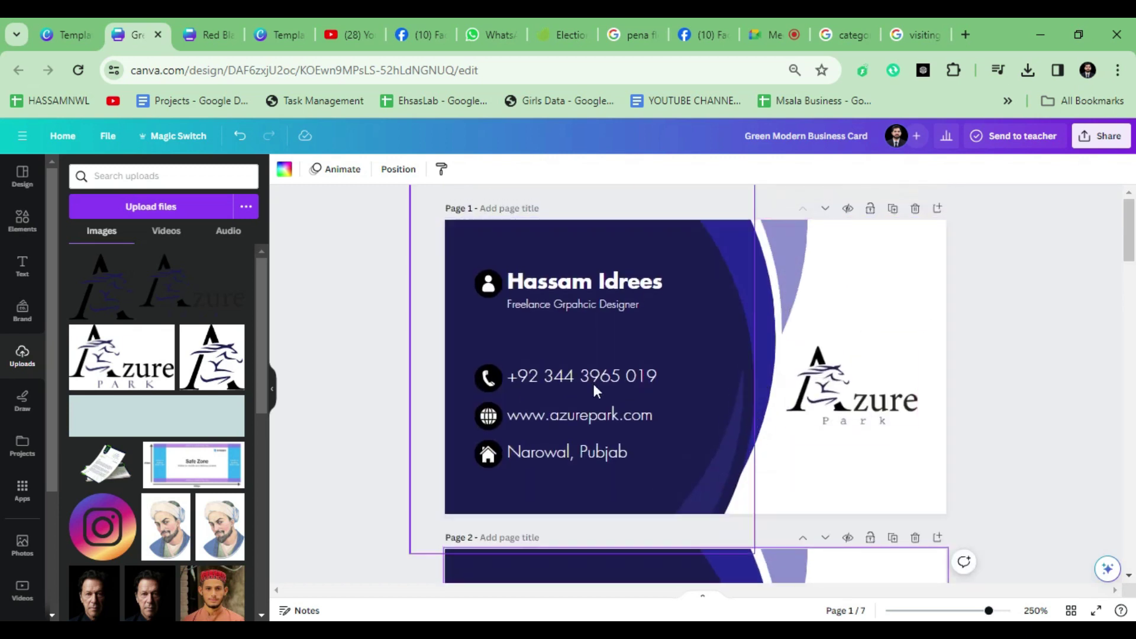
scroll(669, 410, "down", 3)
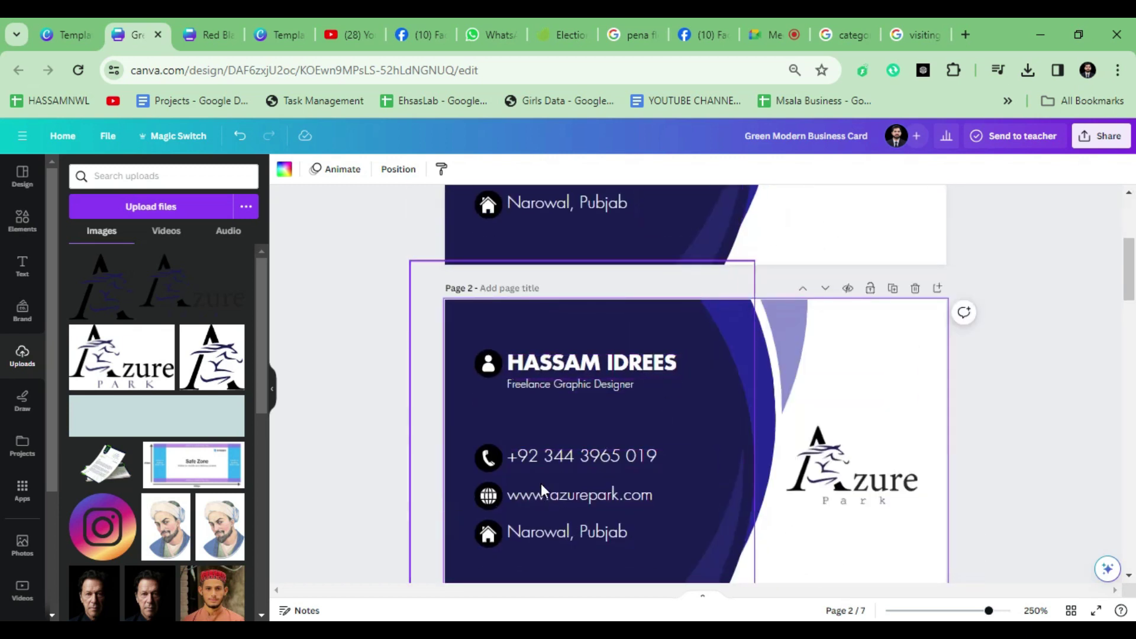
scroll(734, 409, "up", 4)
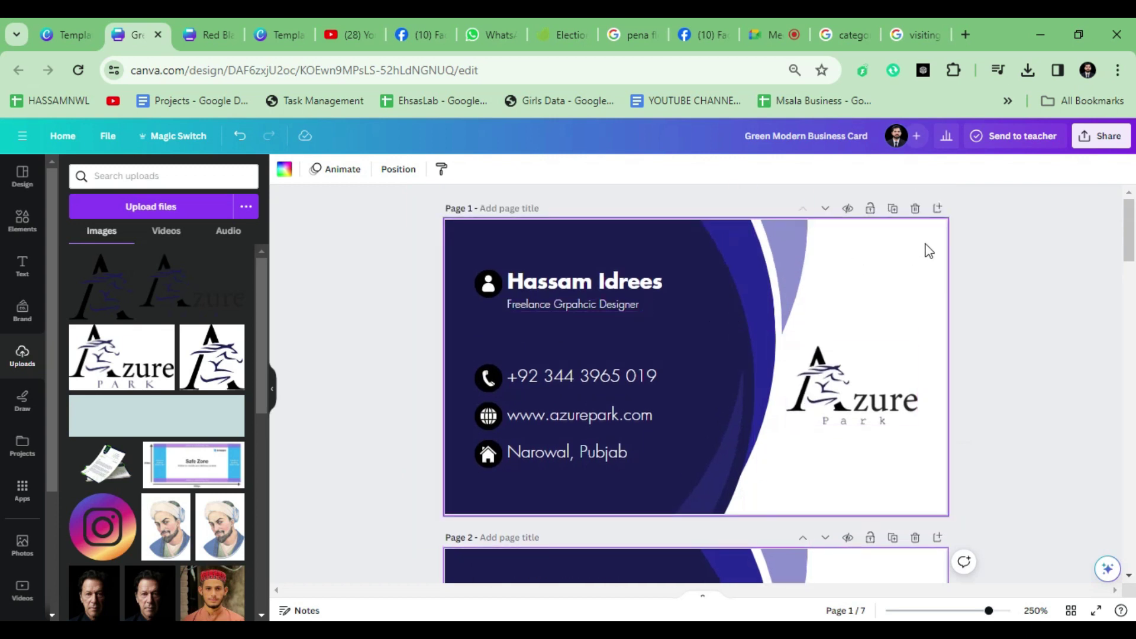
left_click(915, 209)
scroll(615, 402, "down", 5)
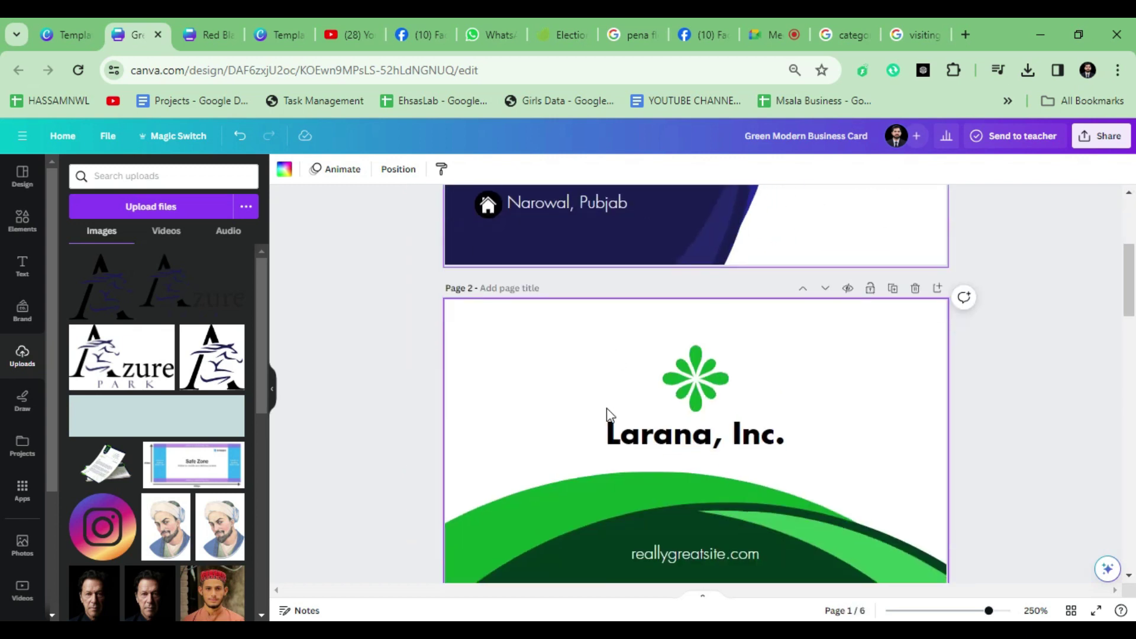
scroll(572, 461, "up", 4)
scroll(592, 466, "down", 4)
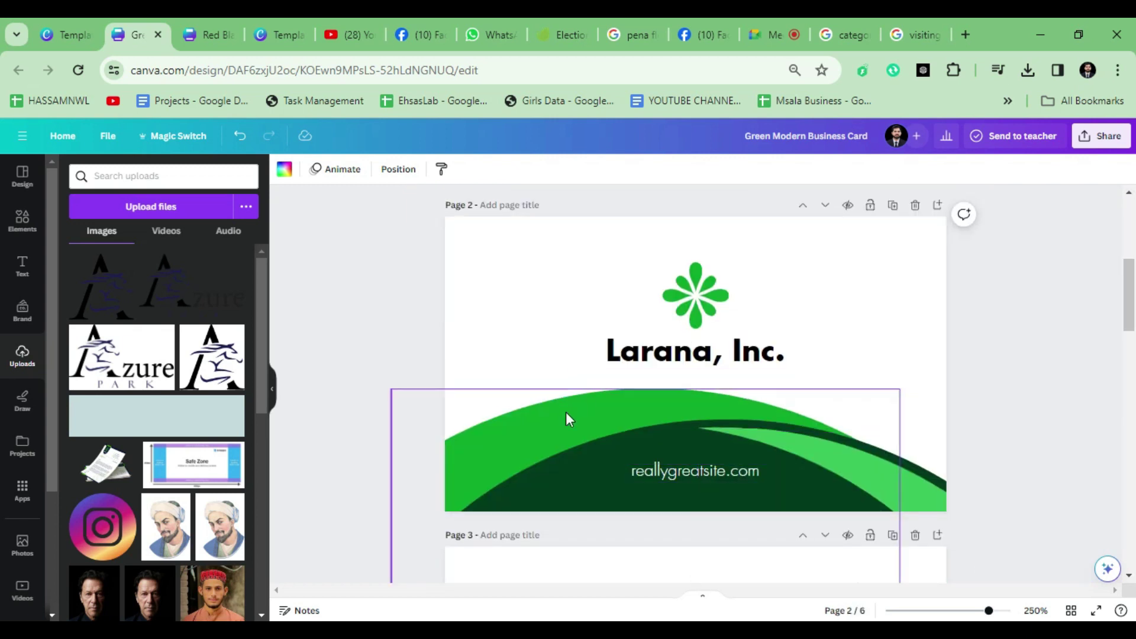
Step: Copy the blue curved stripe from the front and paste it onto the back card
left_click(514, 434)
scroll(626, 427, "up", 4)
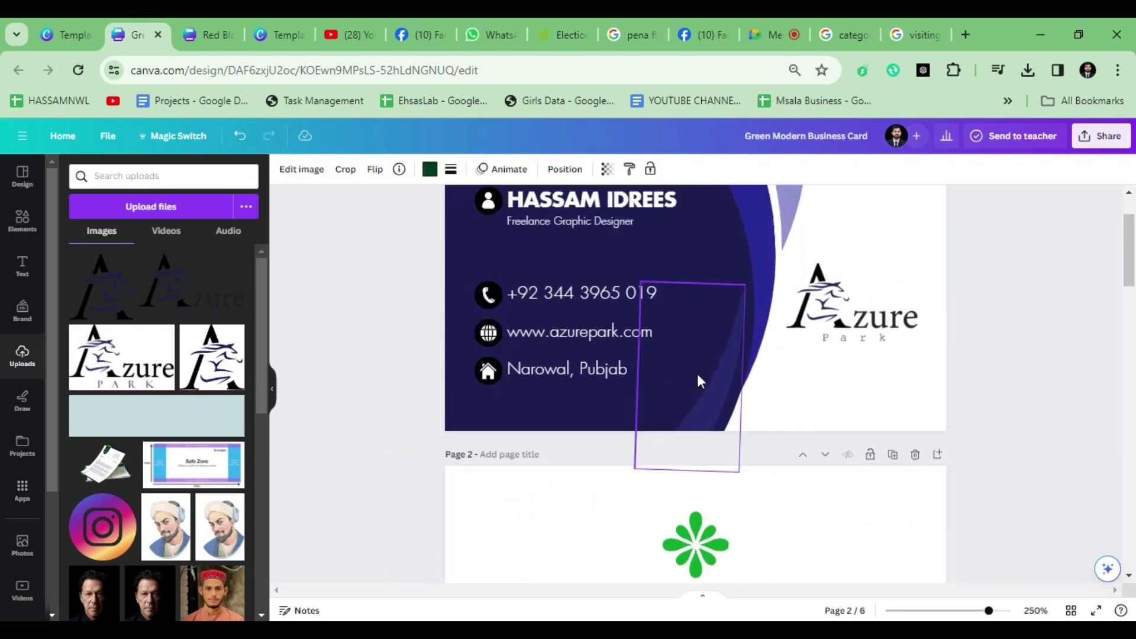
left_click(768, 283)
scroll(577, 399, "down", 3)
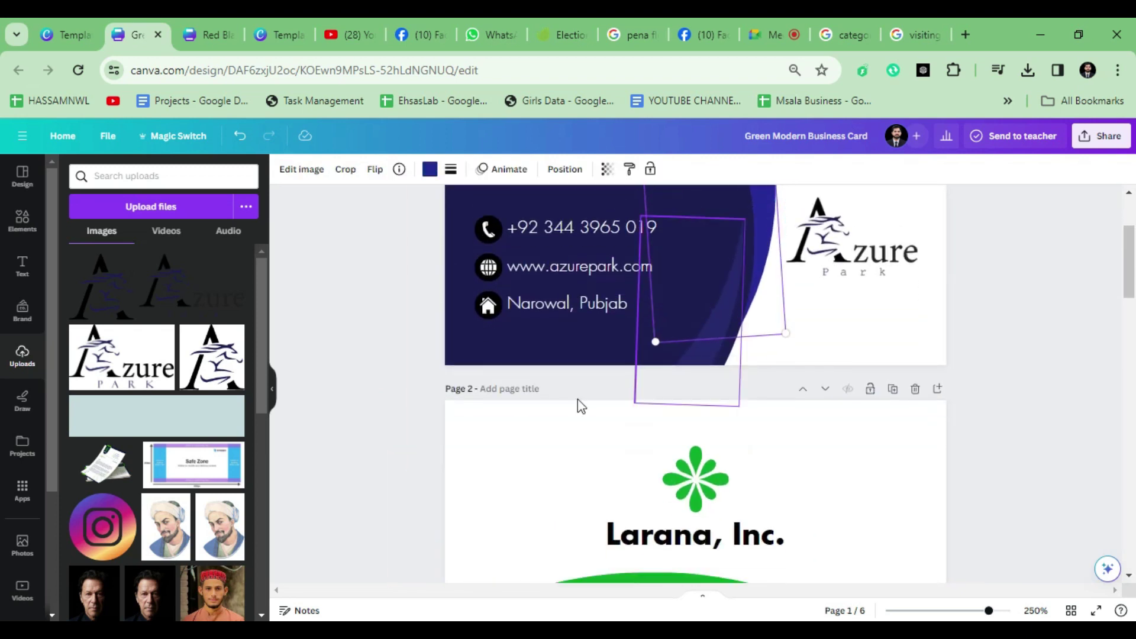
left_click(513, 422)
key("ctrl+v")
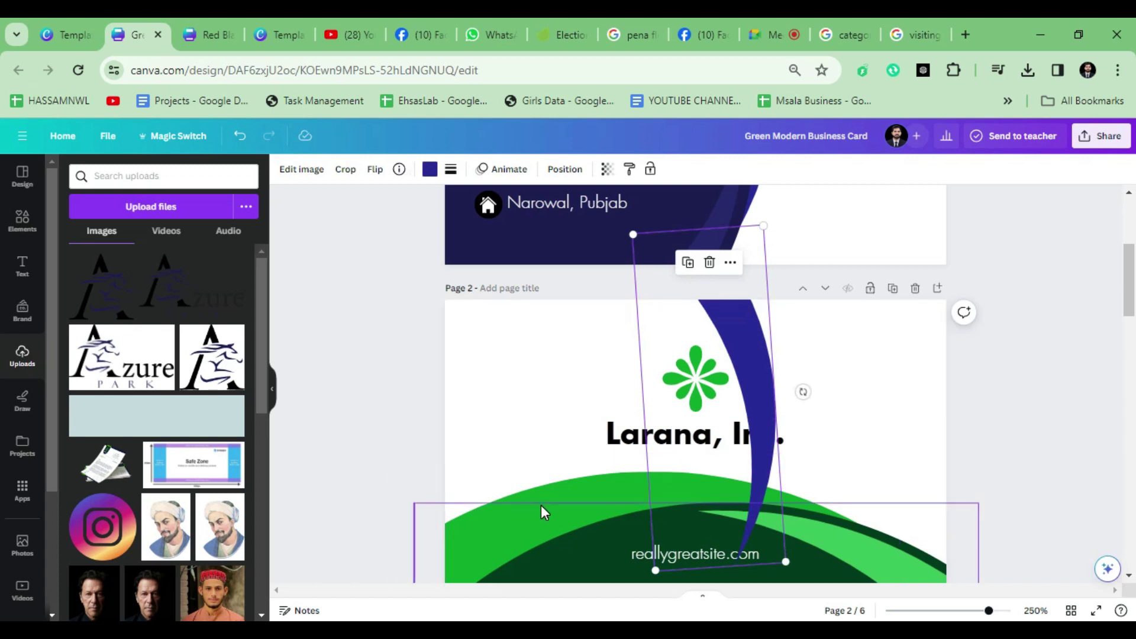
Step: Try recolouring the green wave with the eyedropper, undo the light grey result, and delete the pasted stripe
left_click(582, 484)
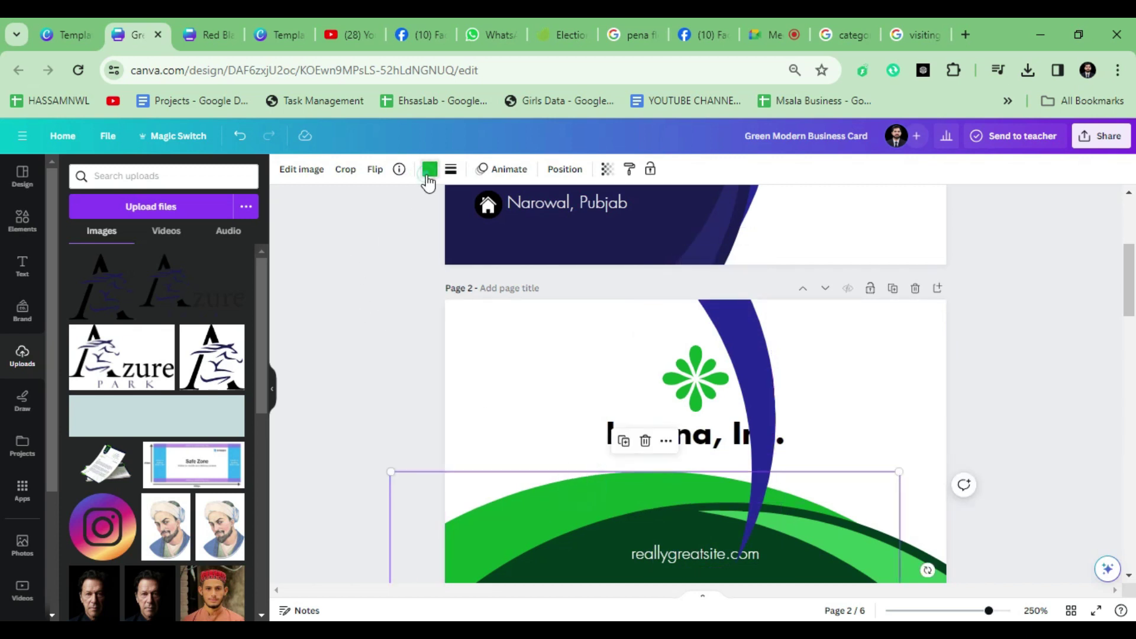
left_click(430, 169)
left_click(67, 244)
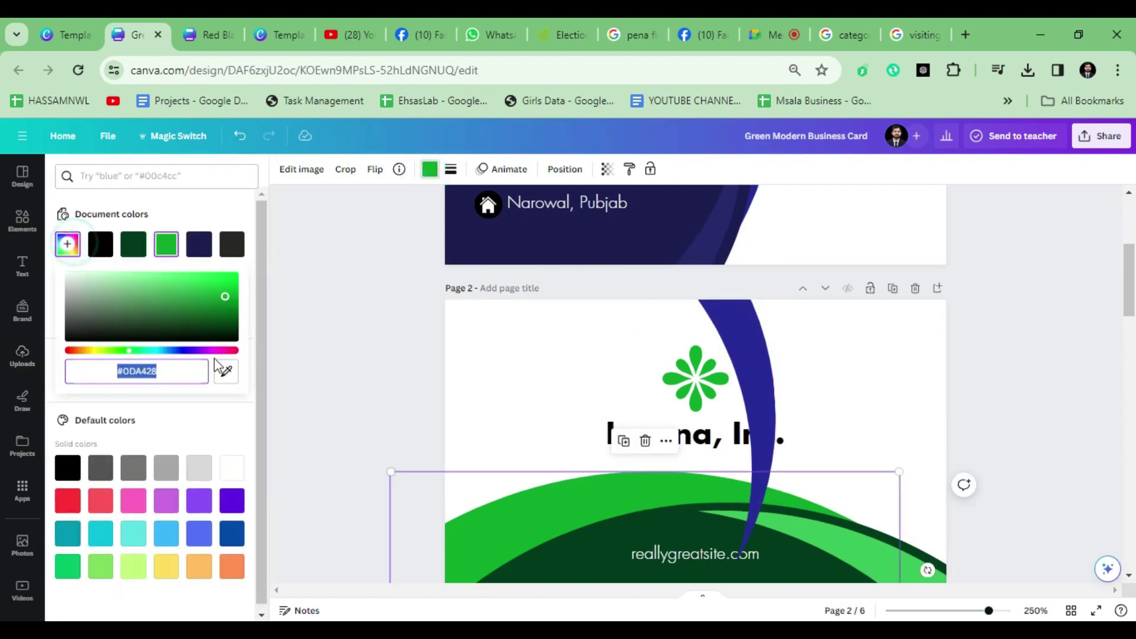
left_click(226, 371)
left_click(728, 326)
left_click(226, 371)
left_click(367, 348)
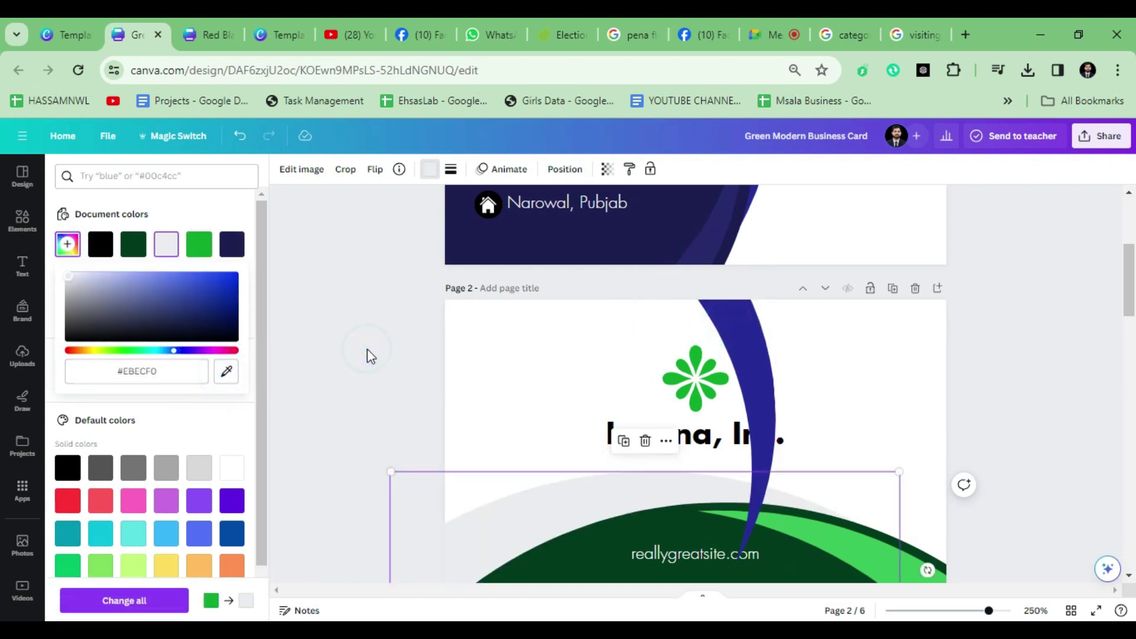
left_click(379, 349)
key("ctrl+z")
left_click(728, 340)
key("Delete")
Step: Copy the navy curve from the card front and paste it onto the back card
left_click(822, 547)
scroll(653, 304, "up", 1)
scroll(653, 304, "up", 3)
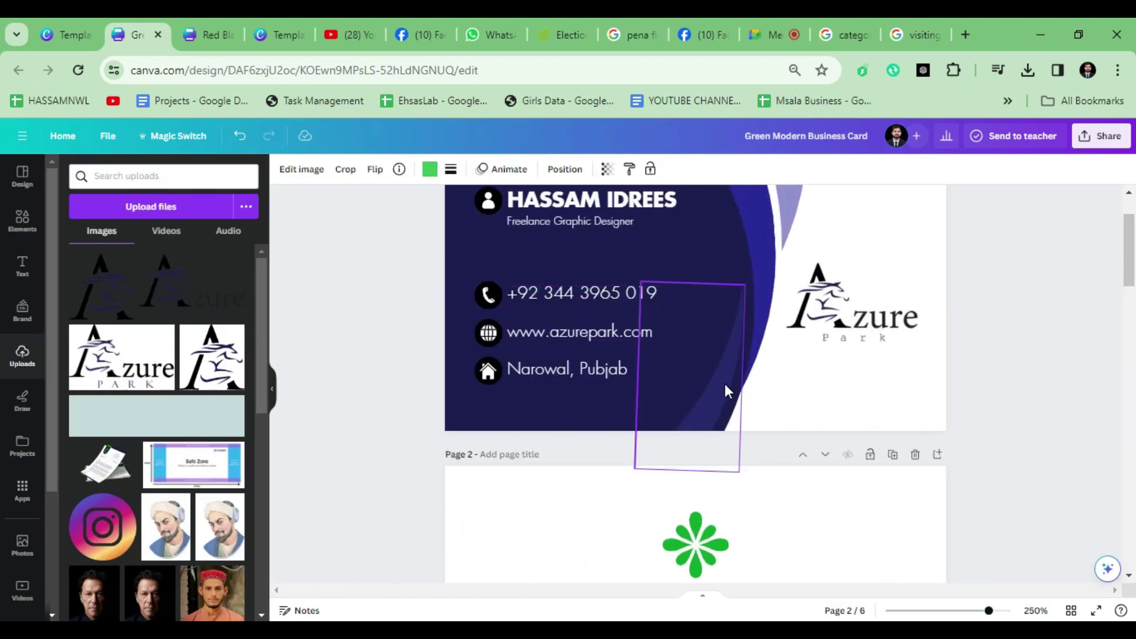
scroll(728, 391, "down", 5)
scroll(733, 384, "up", 3)
left_click(731, 334)
scroll(568, 390, "down", 1)
left_click(503, 329)
key("ctrl+v")
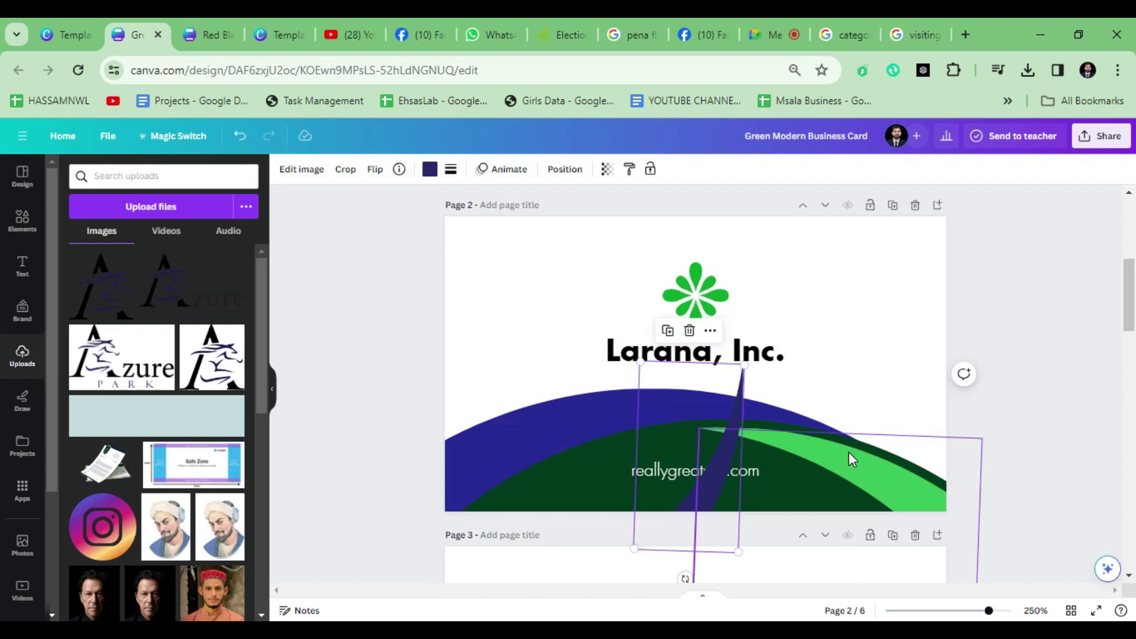
Step: Recolour the bright green curve on the back dark blue using the eyedropper
left_click(849, 453)
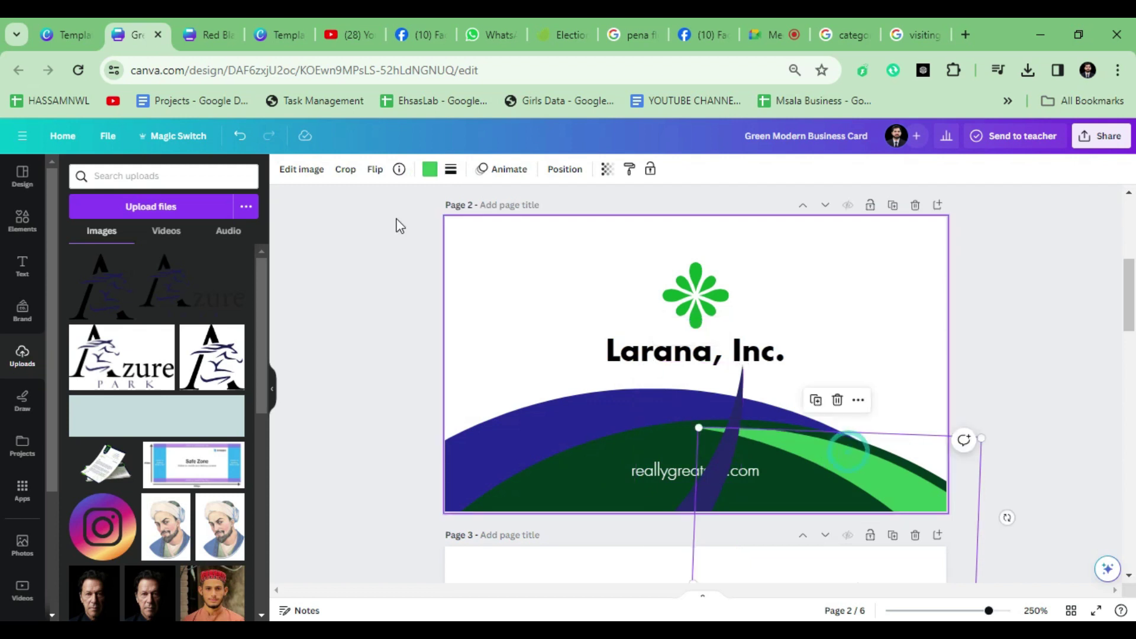
left_click(429, 170)
left_click(68, 243)
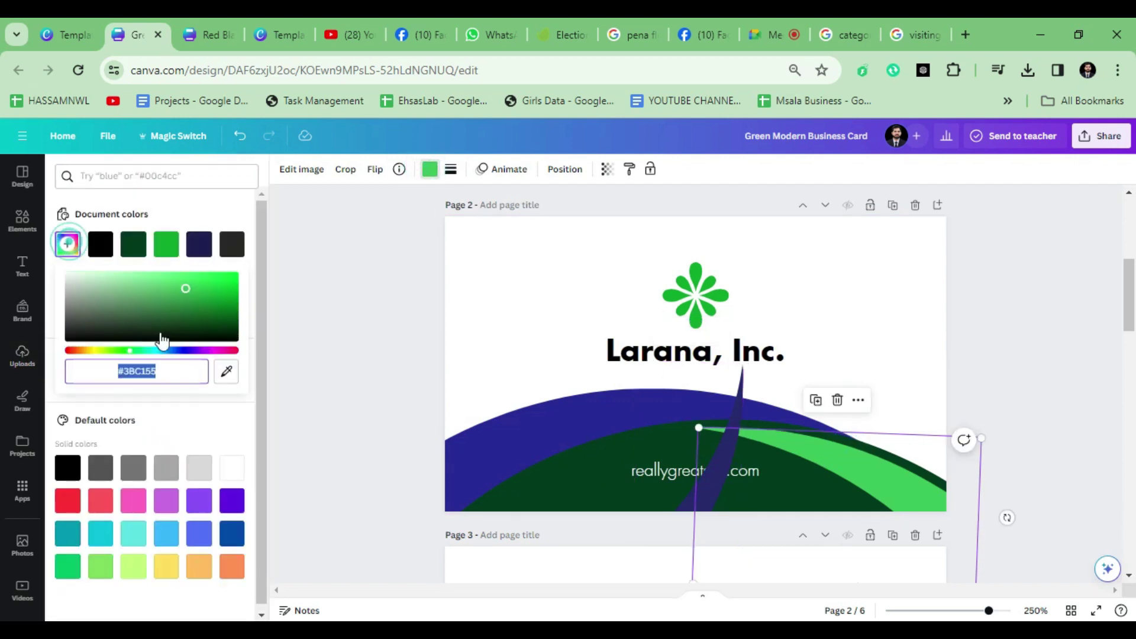
left_click(228, 368)
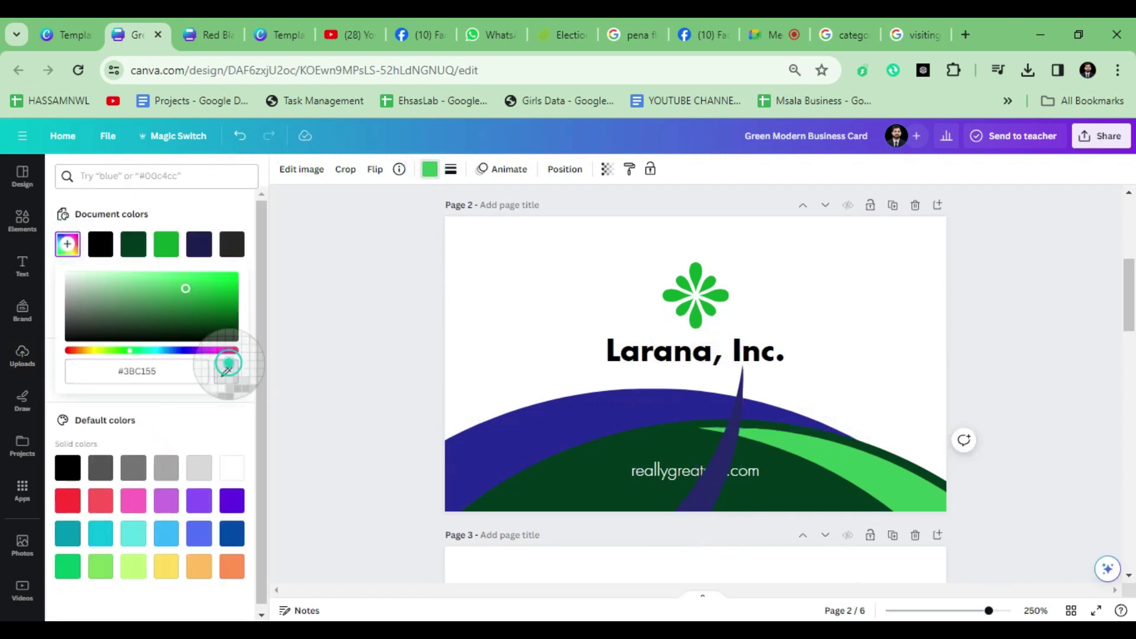
left_click(715, 460)
left_click(351, 294)
Step: Look up the exact navy colour code of the curve on the card front
left_click(925, 482)
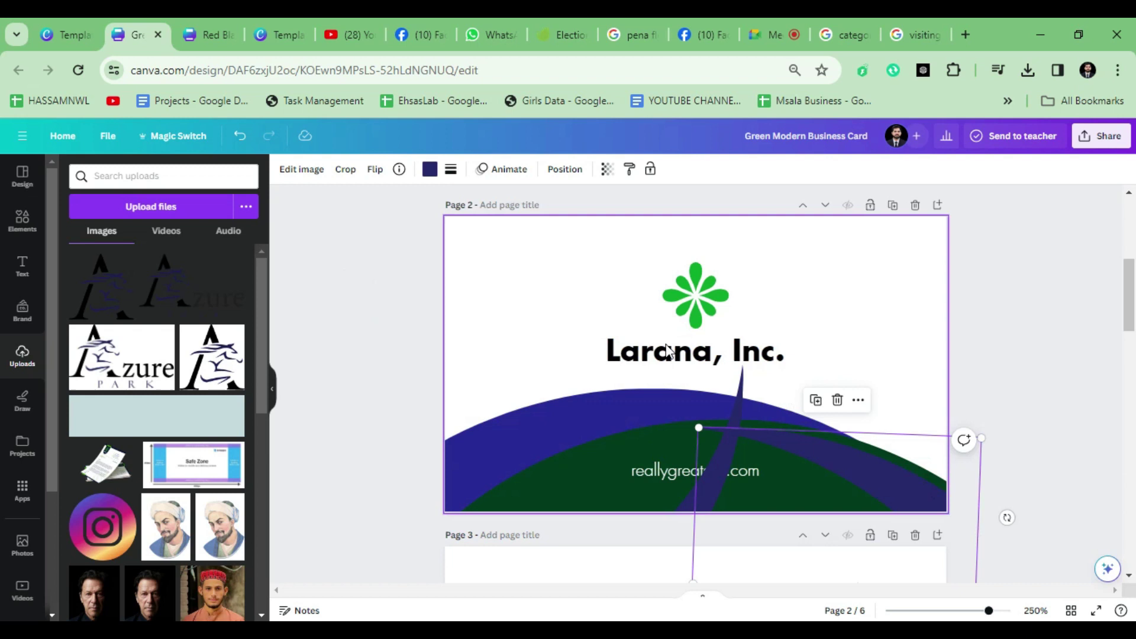
left_click(741, 397)
left_click(738, 398)
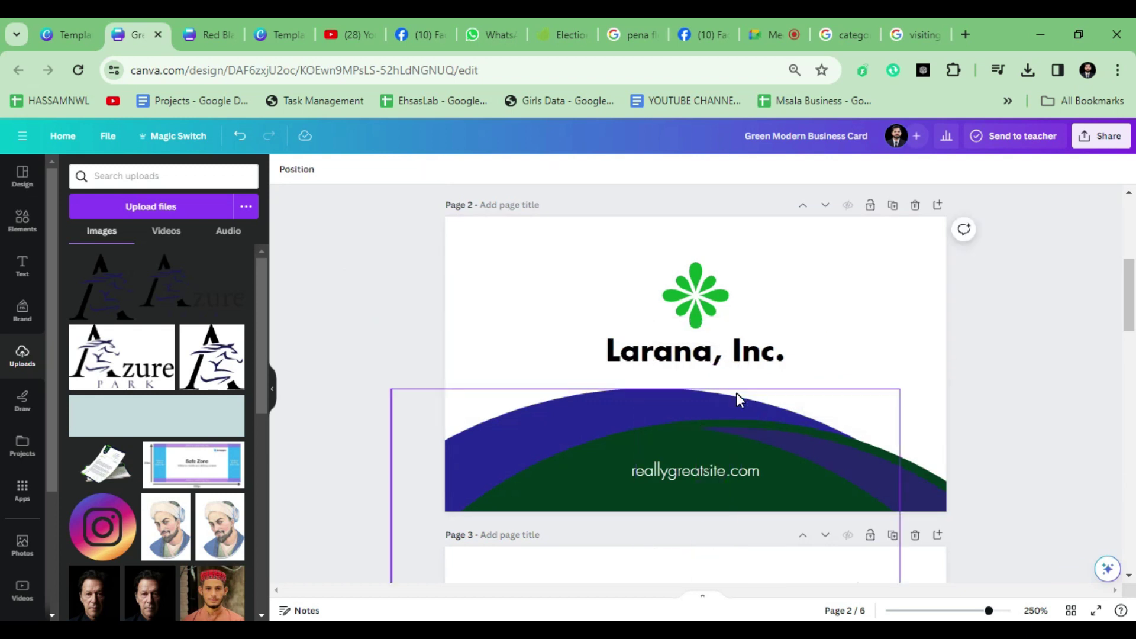
left_click(581, 495)
scroll(591, 421, "up", 3)
left_click(479, 411)
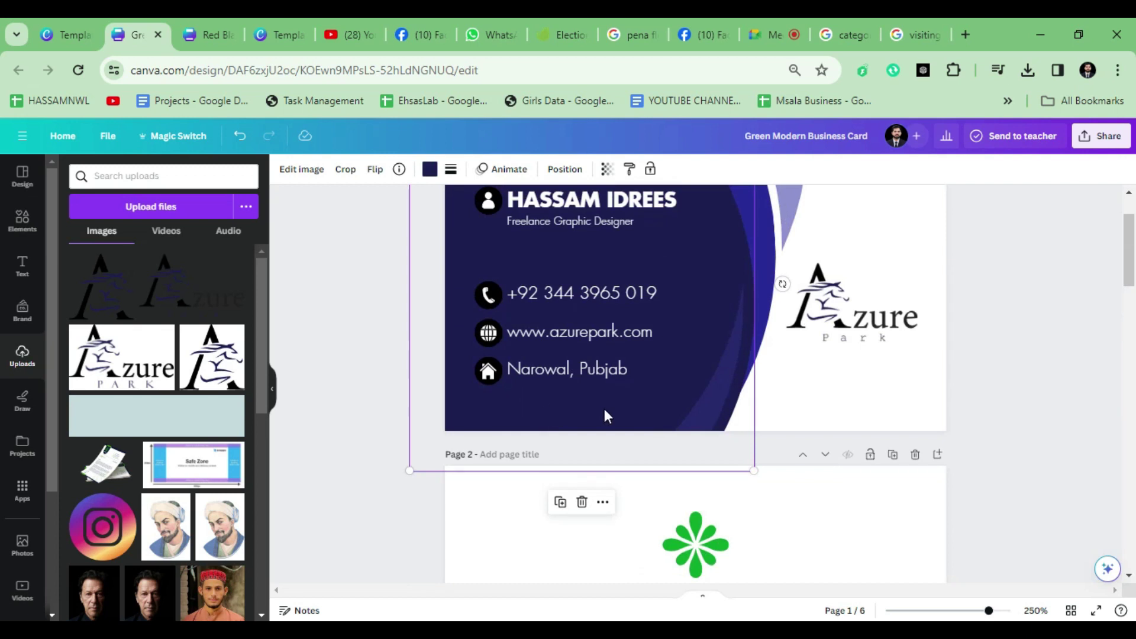
left_click(437, 174)
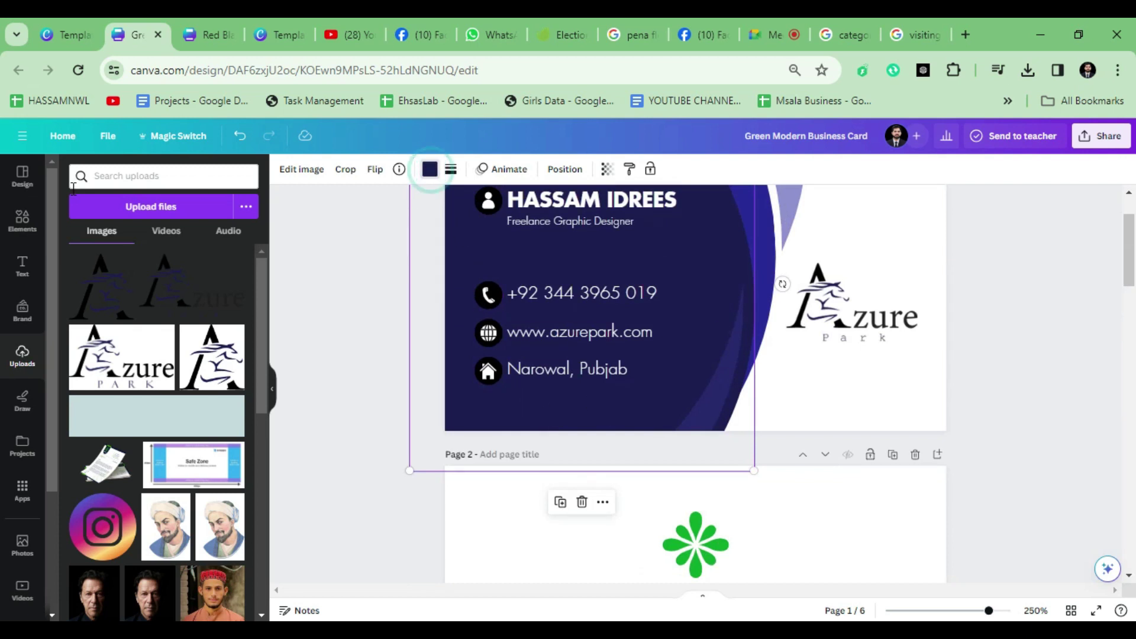
left_click(67, 245)
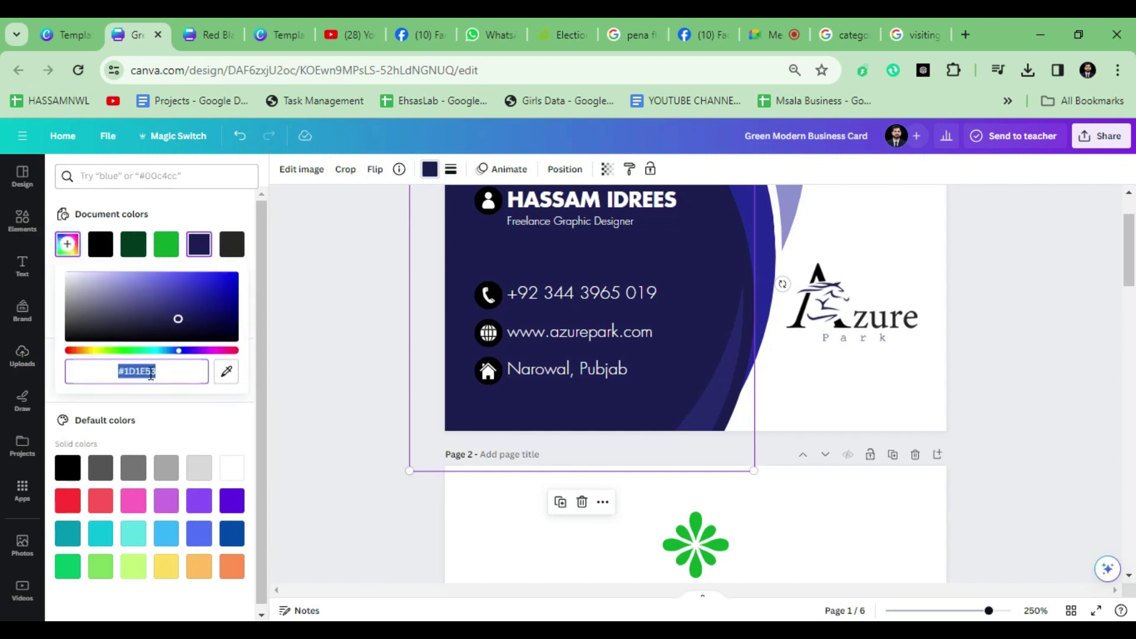
Step: Apply the front's navy colour code to the dark green wave on the back card
scroll(578, 461, "down", 5)
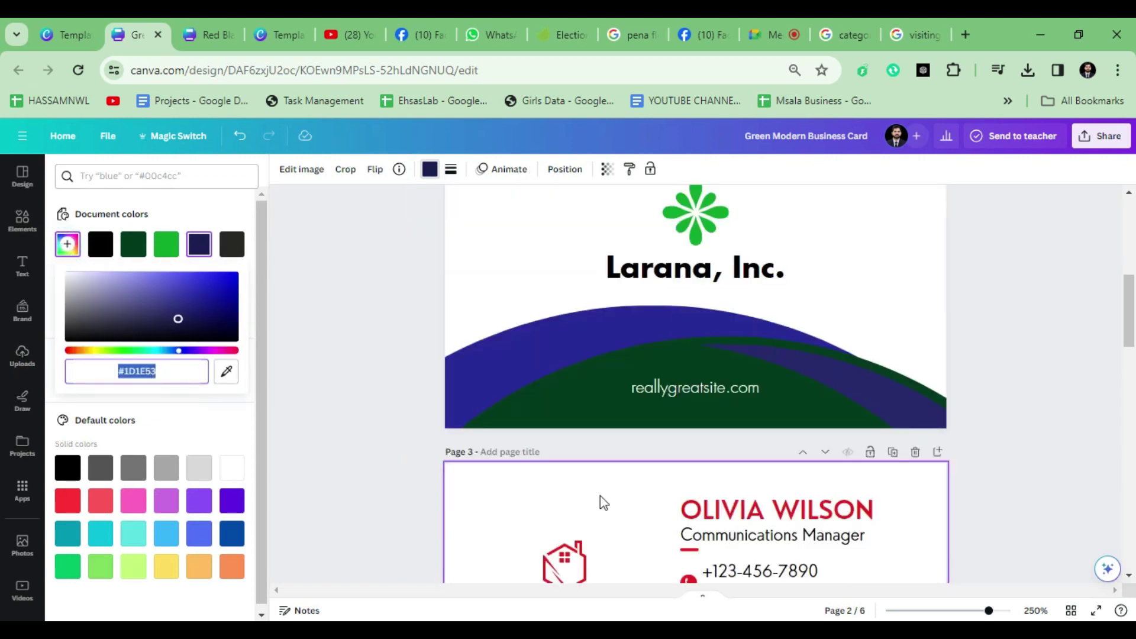
left_click(573, 413)
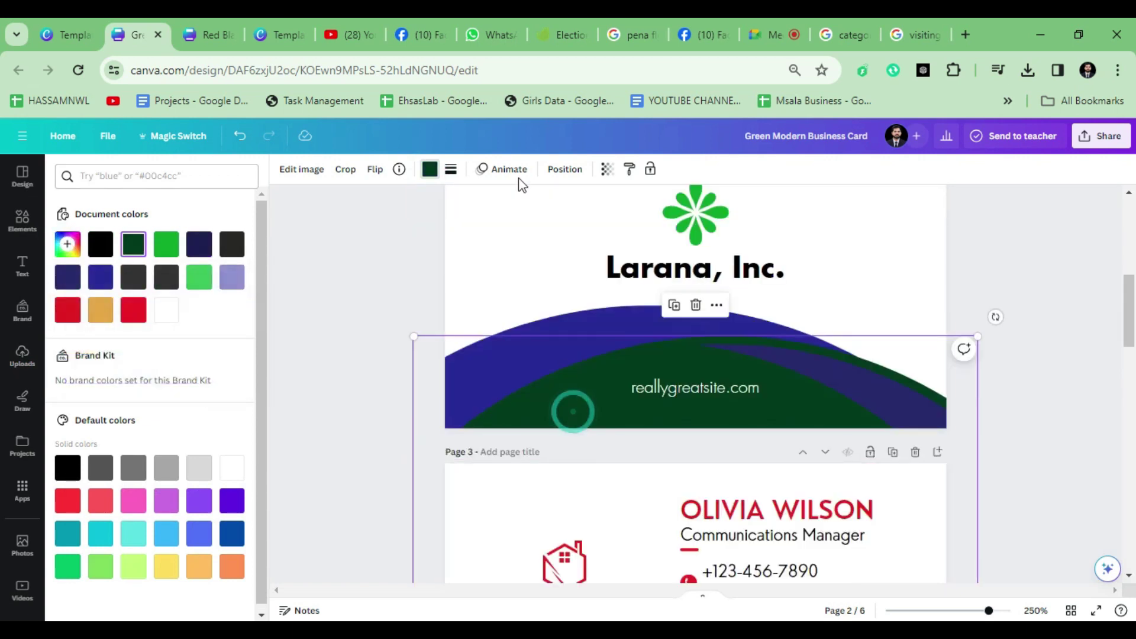
left_click(66, 244)
key("ctrl+v")
left_click(409, 267)
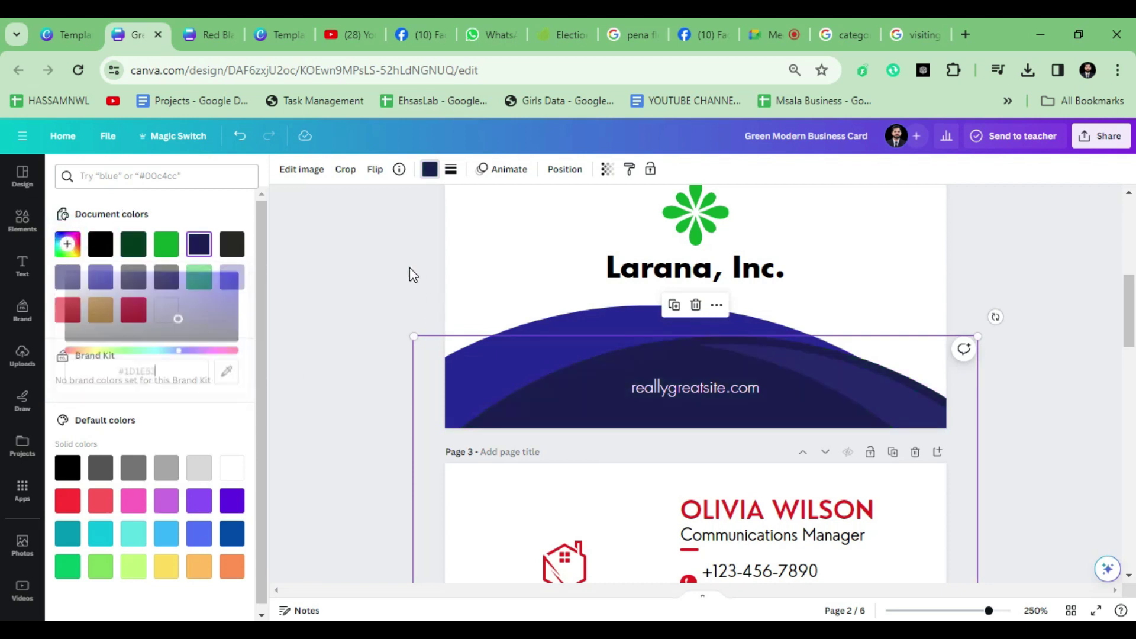
scroll(459, 362, "down", 3)
scroll(587, 475, "up", 3)
scroll(589, 479, "up", 3)
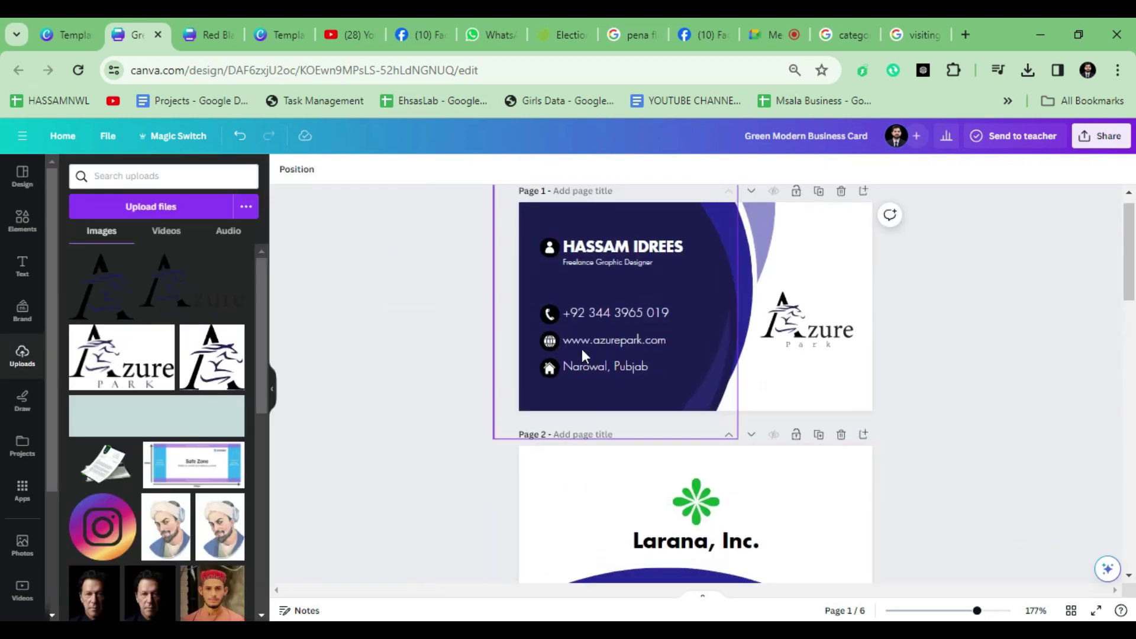
Step: Select the reallygreatsite.com text on the back card and start typing azurepark.com over it
scroll(672, 368, "down", 4)
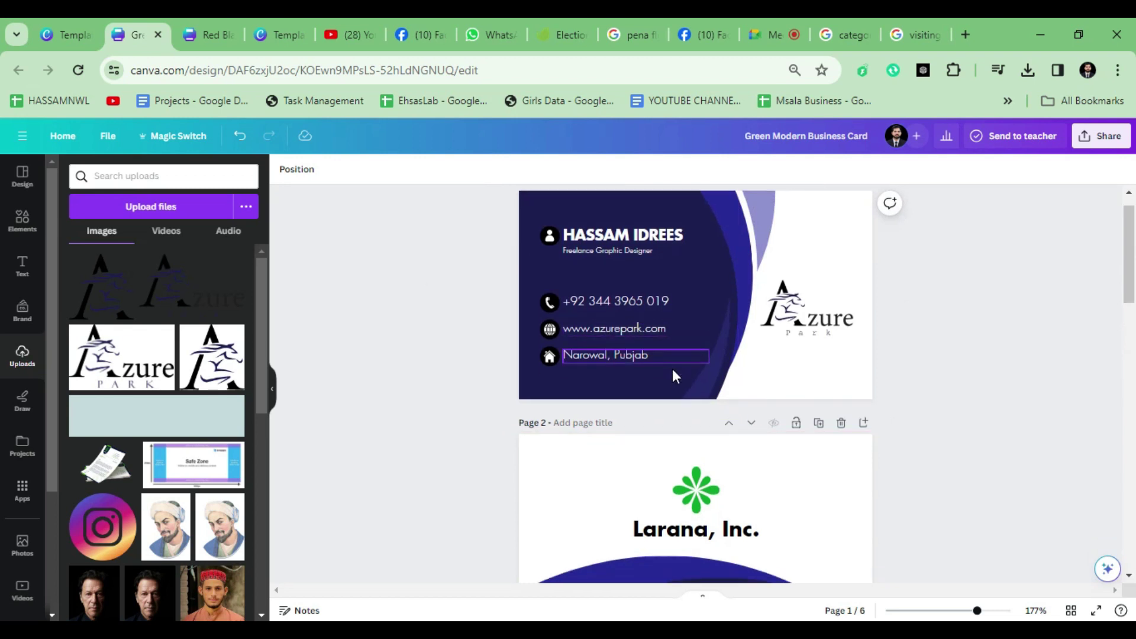
scroll(670, 379, "up", 3)
left_click(671, 376)
left_click(670, 376)
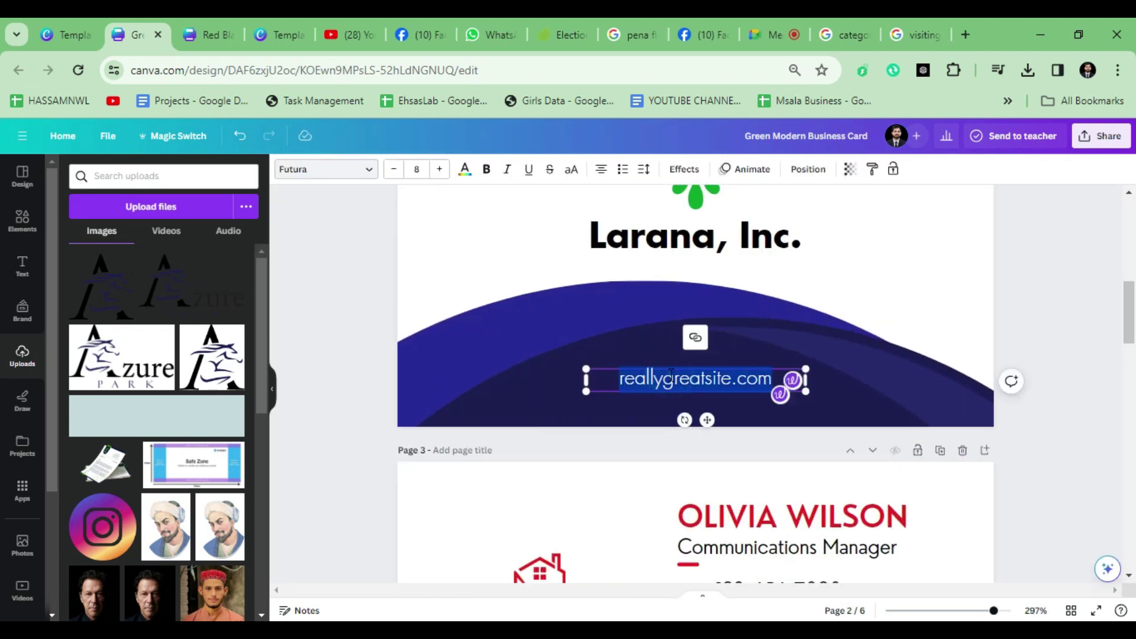
type("azurepark")
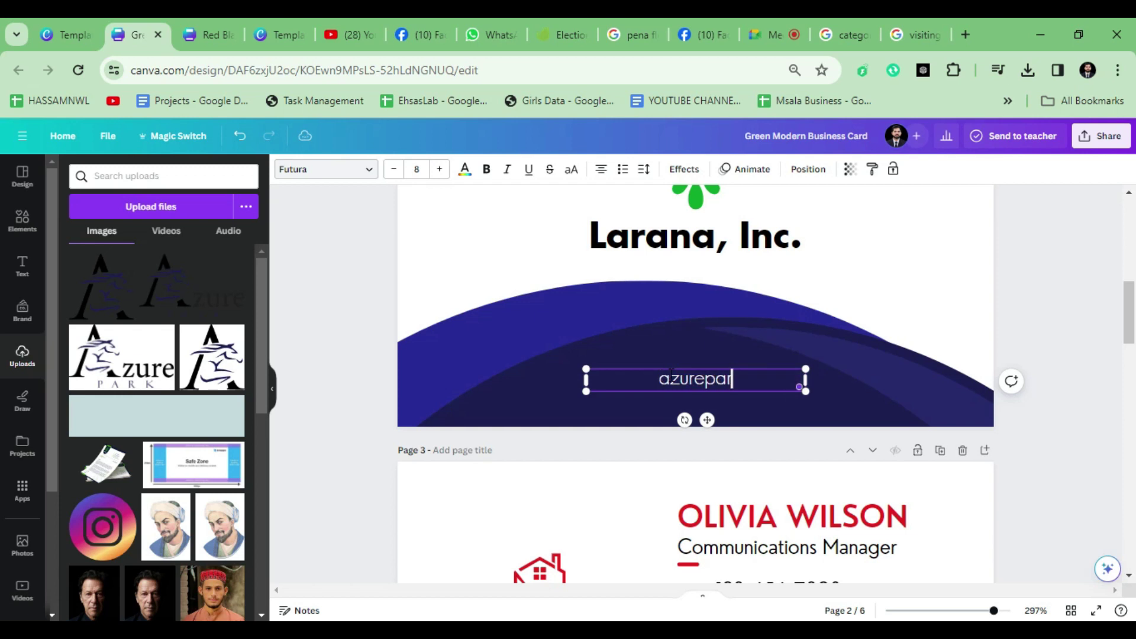
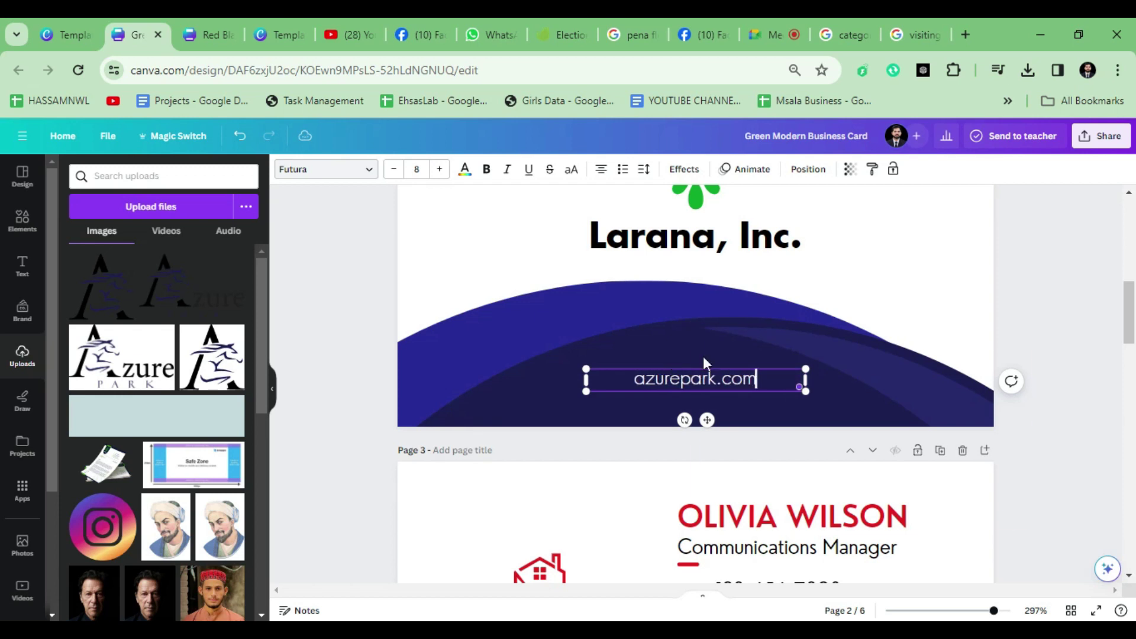
Step: Finish the azurepark.com website line on the back card
scroll(778, 353, "down", 2)
left_click(889, 292)
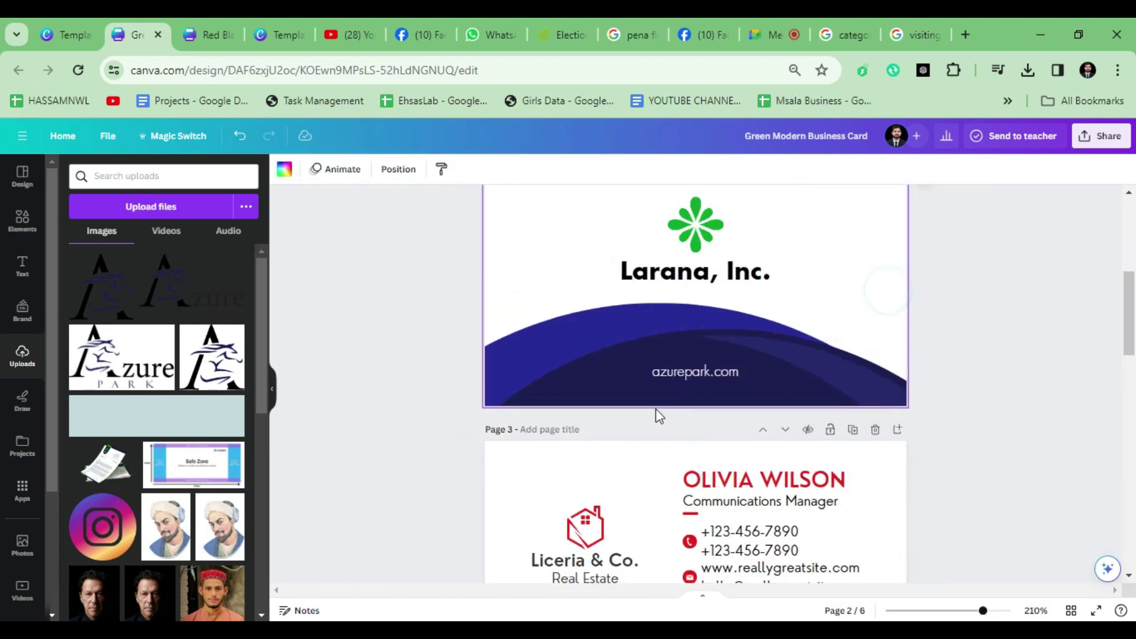
left_click(673, 371)
left_click(512, 266)
Step: Drag a copy of the Azure Park logo from the front card toward the back card's flower
scroll(680, 324, "up", 3)
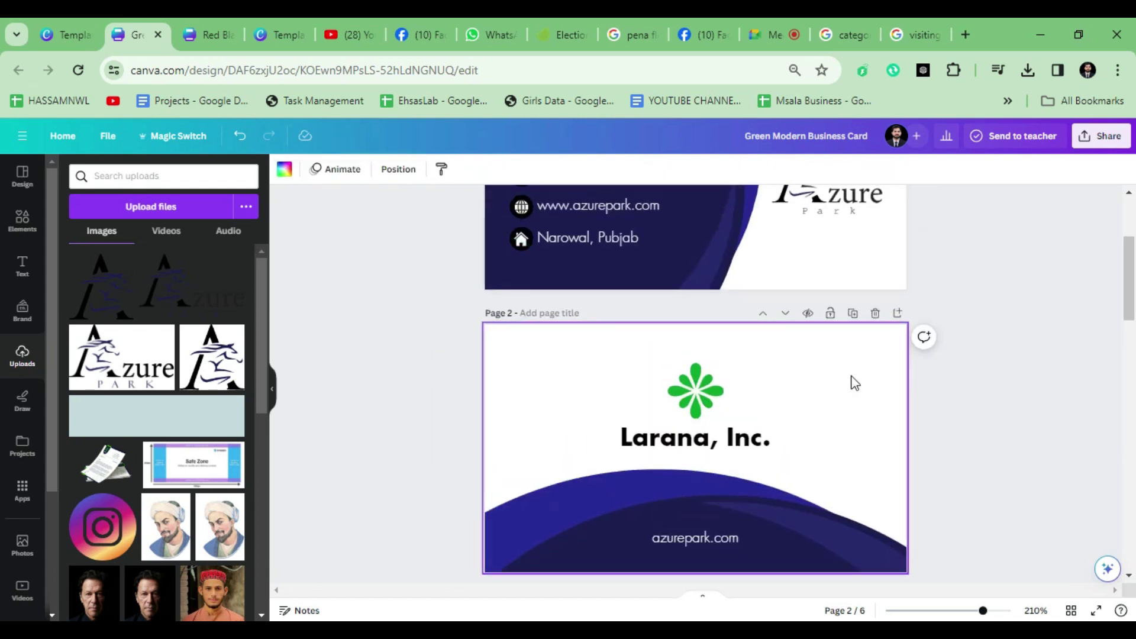
scroll(836, 278, "up", 1)
left_click_drag(836, 269, 710, 503)
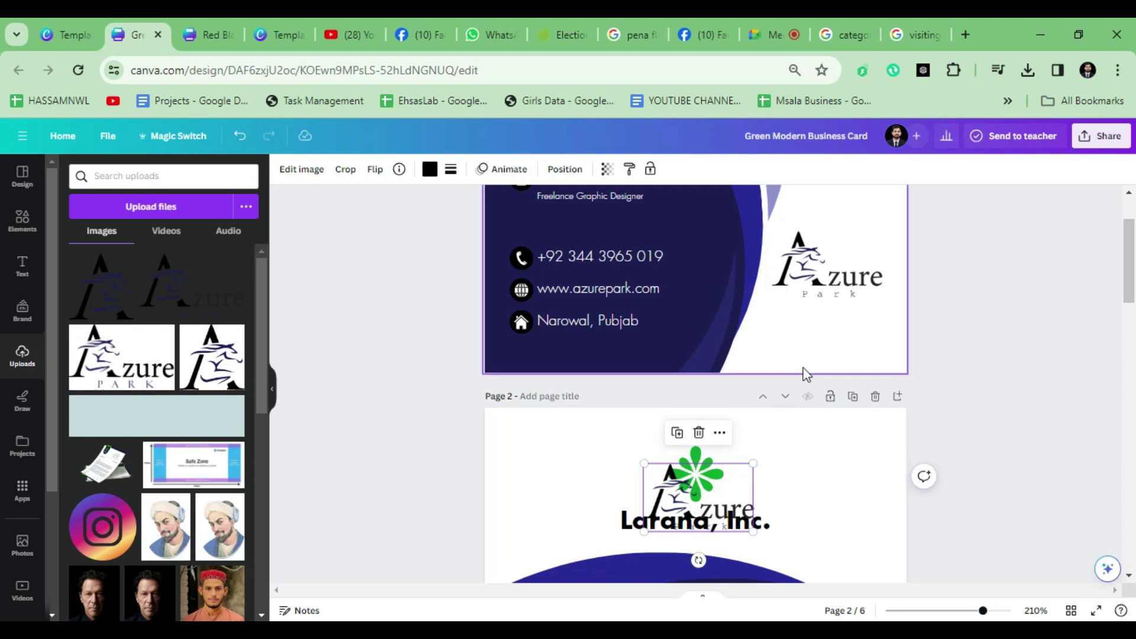
Step: Place the Azure Park logo over the back card's flower and enlarge it to about 2.9 by 1.8
key("ctrl+z")
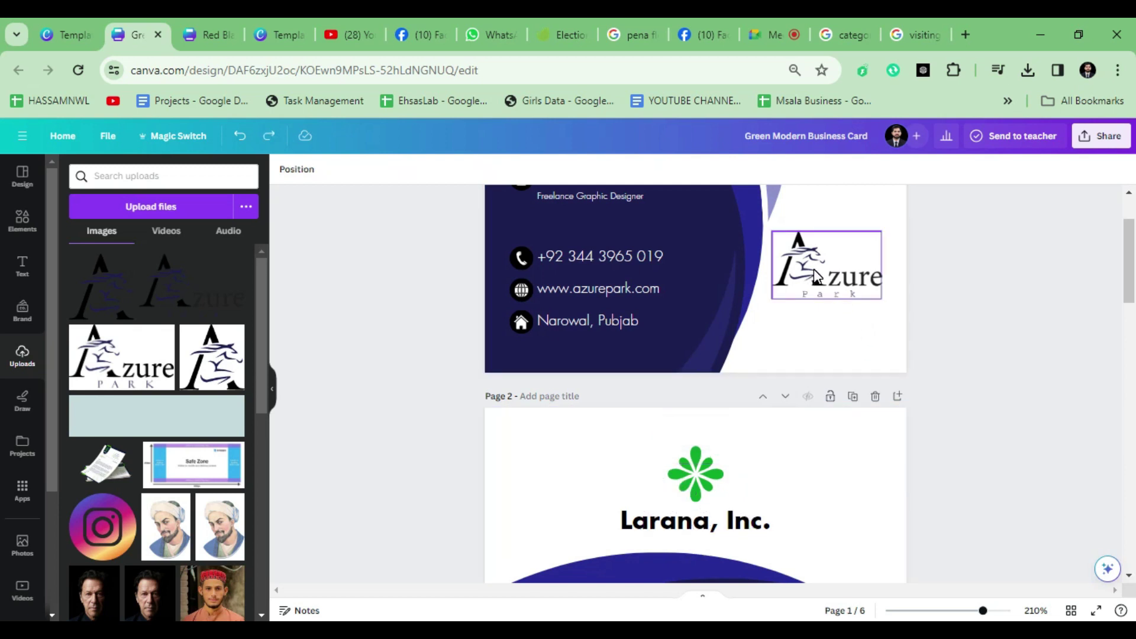
left_click(814, 269)
left_click_drag(814, 268, 698, 518)
scroll(698, 517, "up", 5)
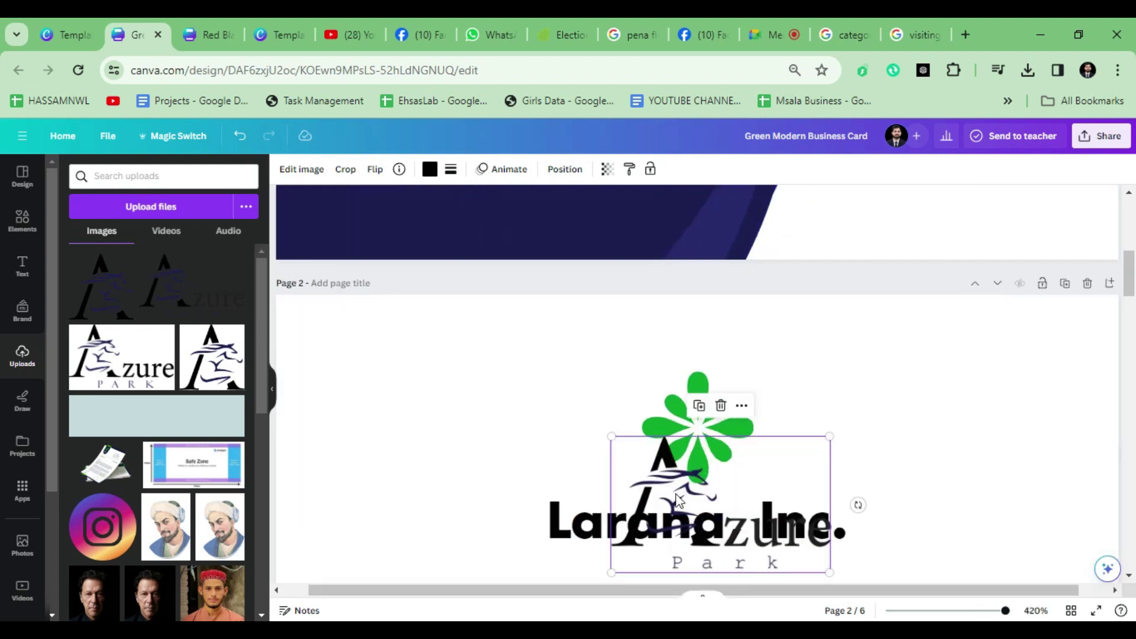
left_click_drag(657, 453, 655, 448)
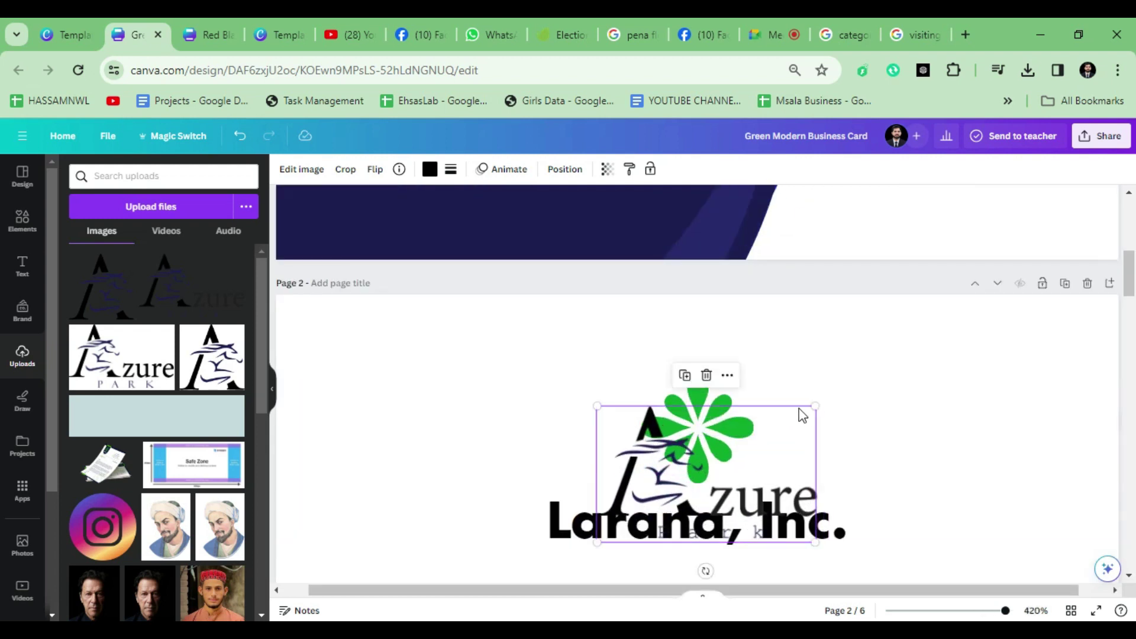
left_click_drag(815, 406, 841, 396)
mouse_move(719, 432)
left_mouse_down()
mouse_move(728, 413)
mouse_move(719, 424)
left_mouse_up()
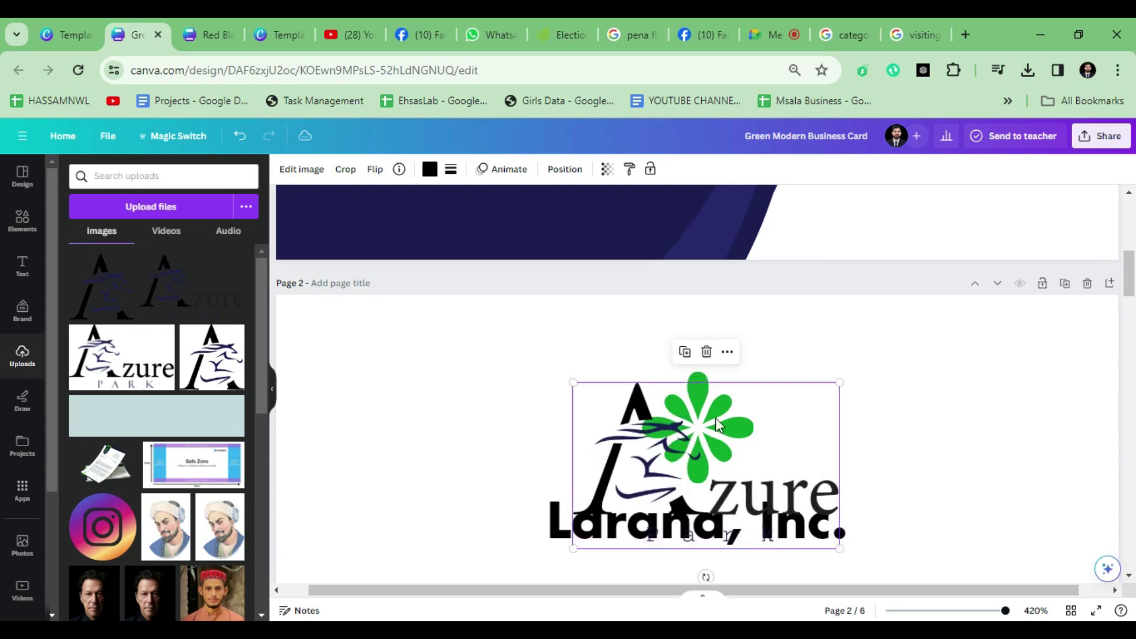
mouse_move(839, 383)
left_mouse_down()
mouse_move(856, 375)
mouse_move(825, 384)
left_mouse_up()
Step: Delete the green flower and Larana, Inc. text, then paste the Azure Park logo back
key("Delete")
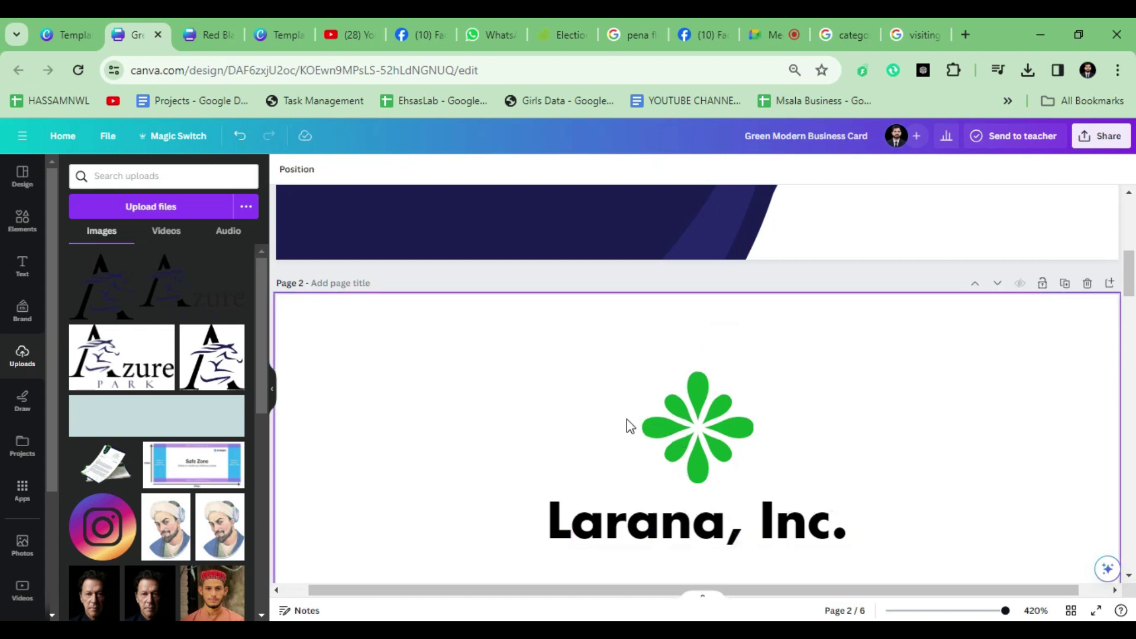
left_click_drag(605, 402, 837, 542)
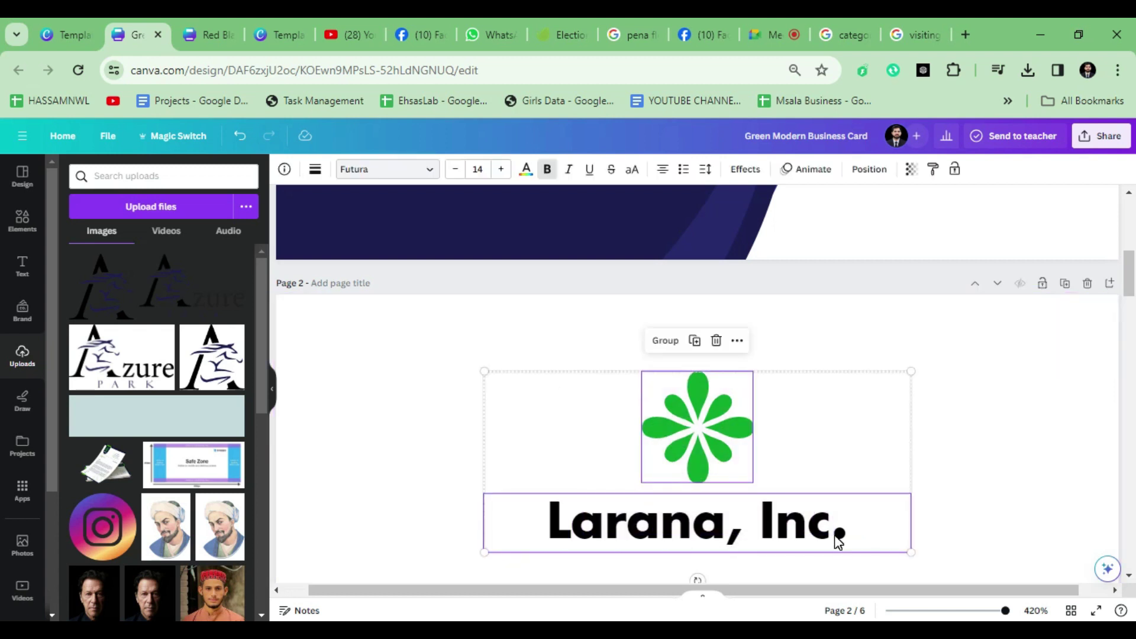
key("Delete")
key("ctrl+v")
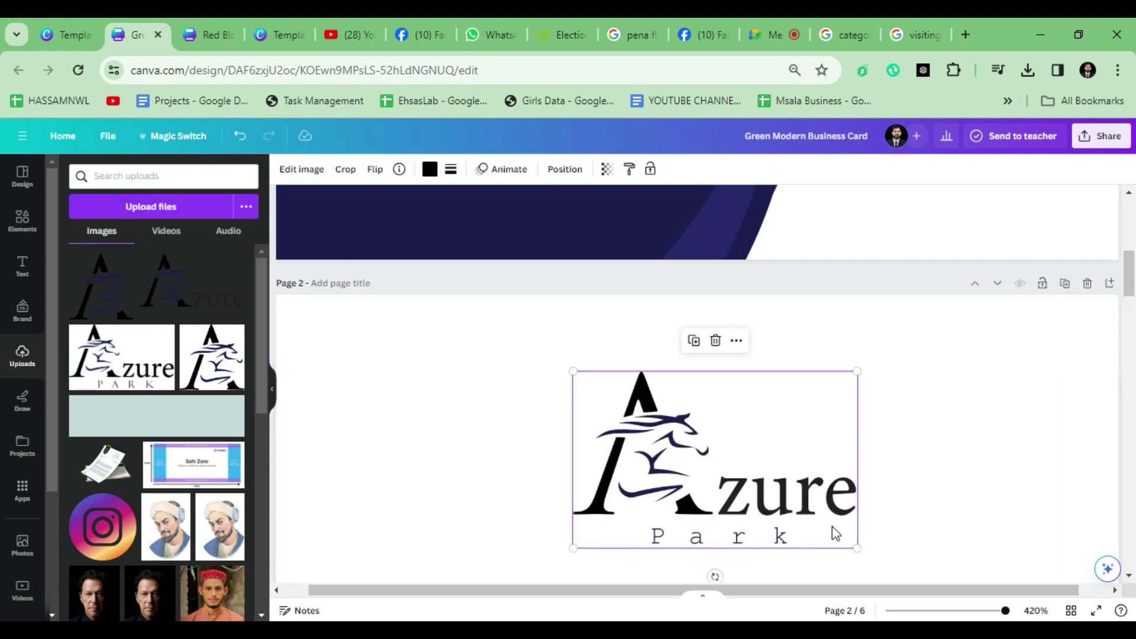
scroll(832, 527, "down", 5)
left_click(840, 449)
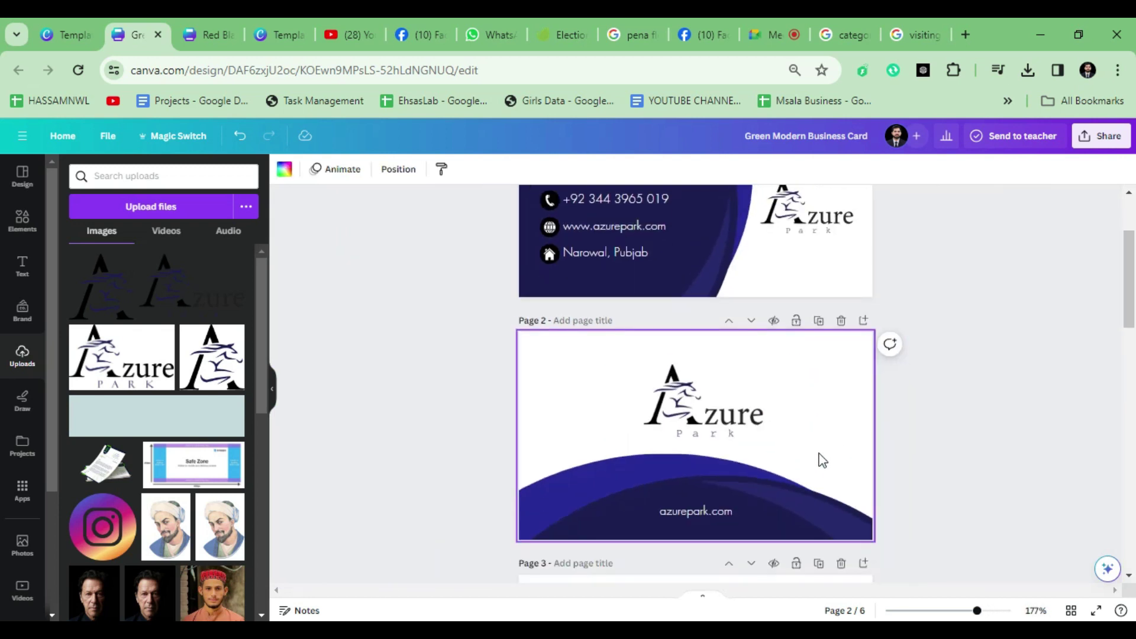
scroll(506, 435, "up", 3)
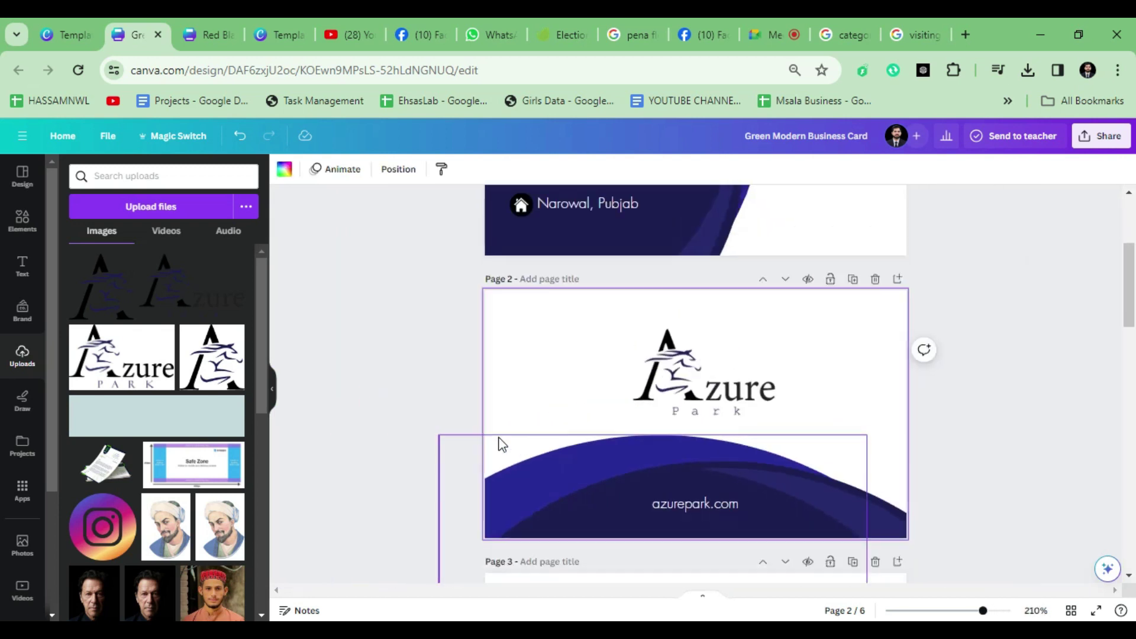
scroll(302, 424, "up", 5)
Step: Make the red Licerla card on page 4 the current page and review the page order
scroll(456, 417, "down", 3)
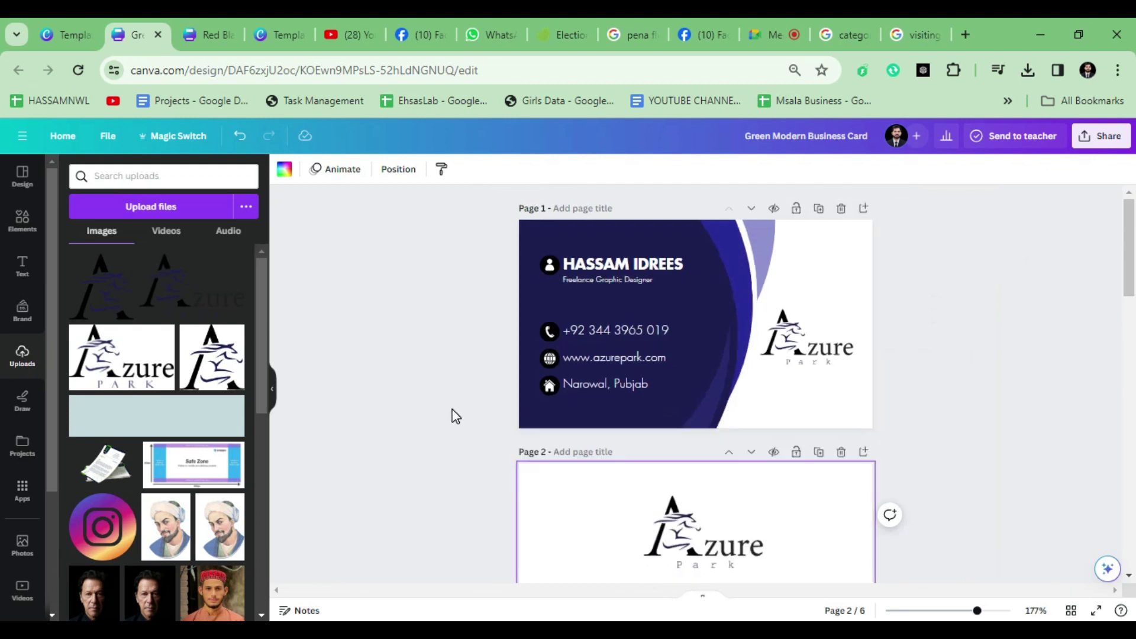
scroll(468, 402, "down", 10)
left_click(642, 402)
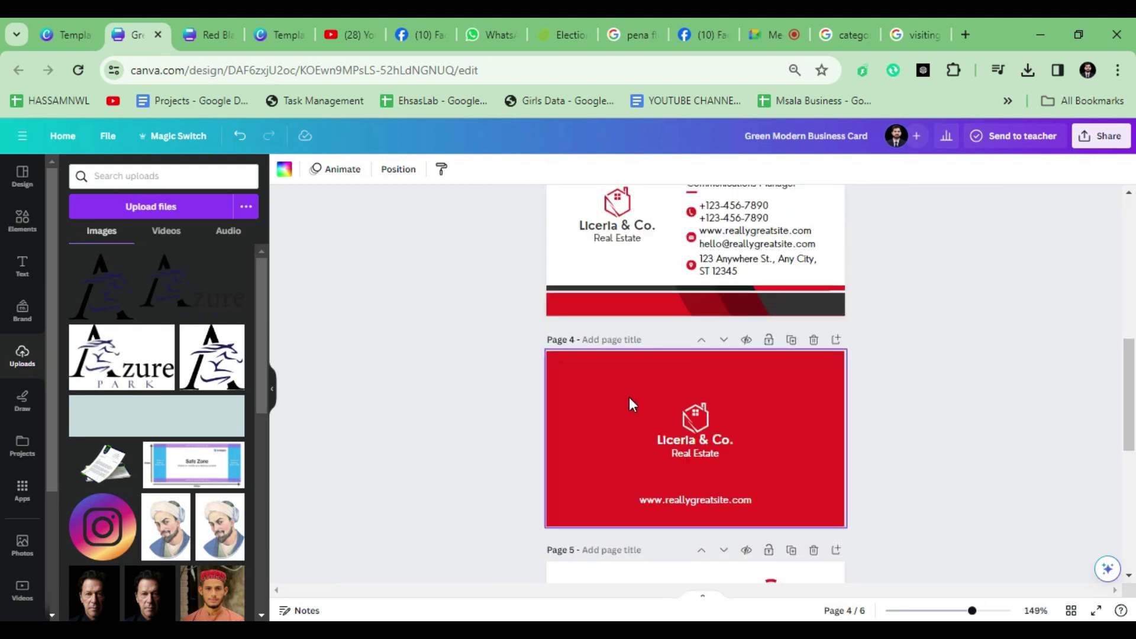
scroll(629, 396, "up", 4)
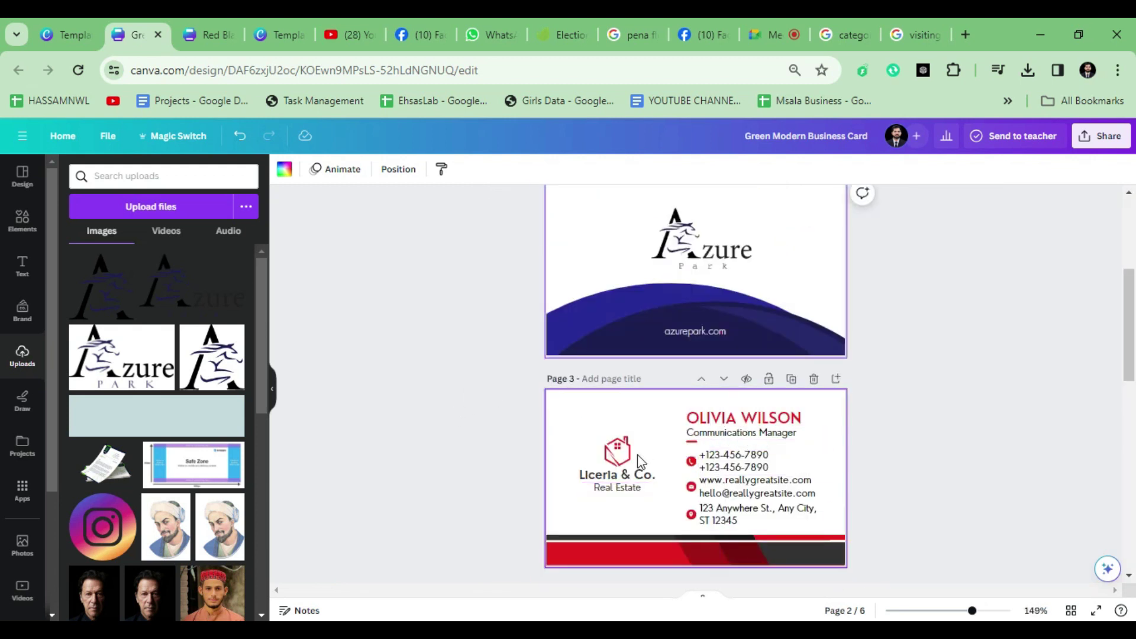
scroll(638, 454, "down", 10)
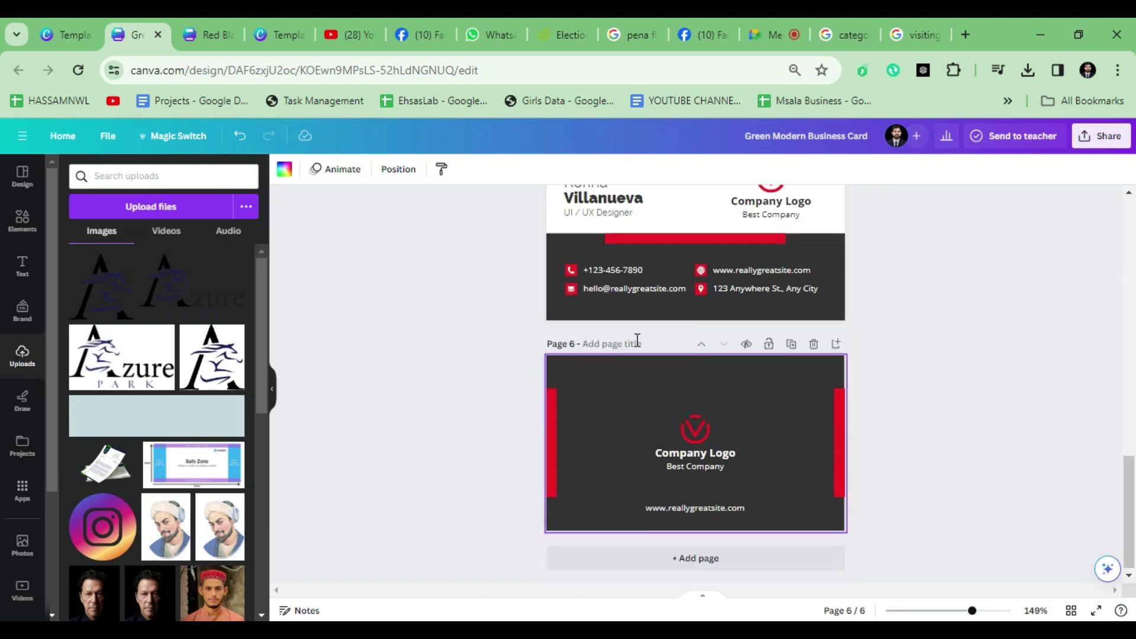
scroll(669, 480, "up", 4)
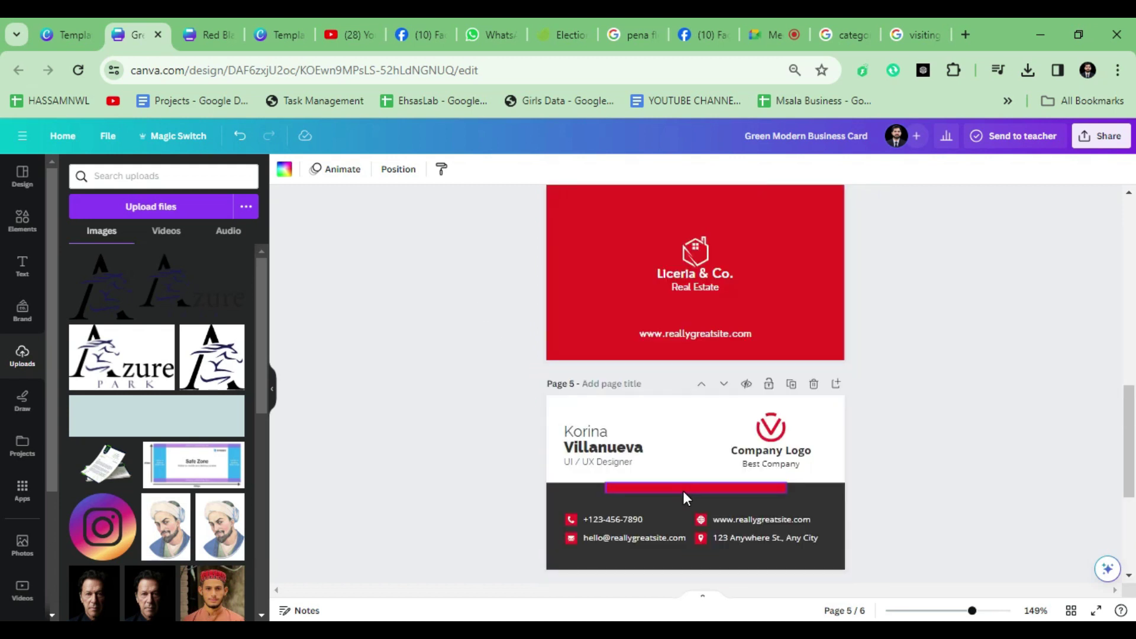
scroll(683, 491, "up", 6)
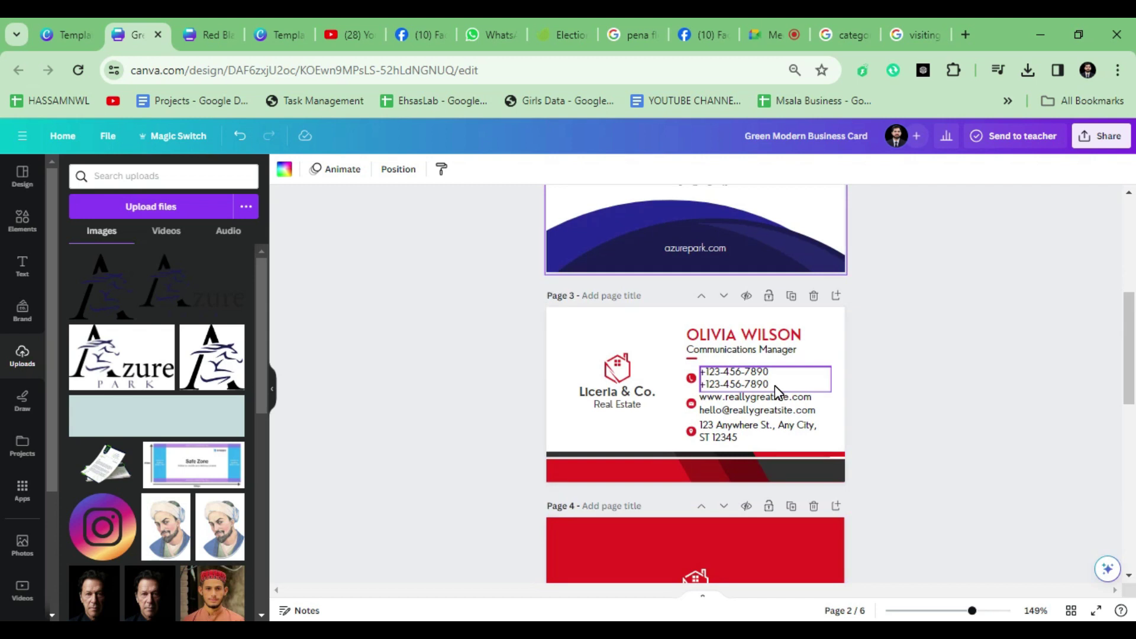
scroll(775, 385, "up", 2)
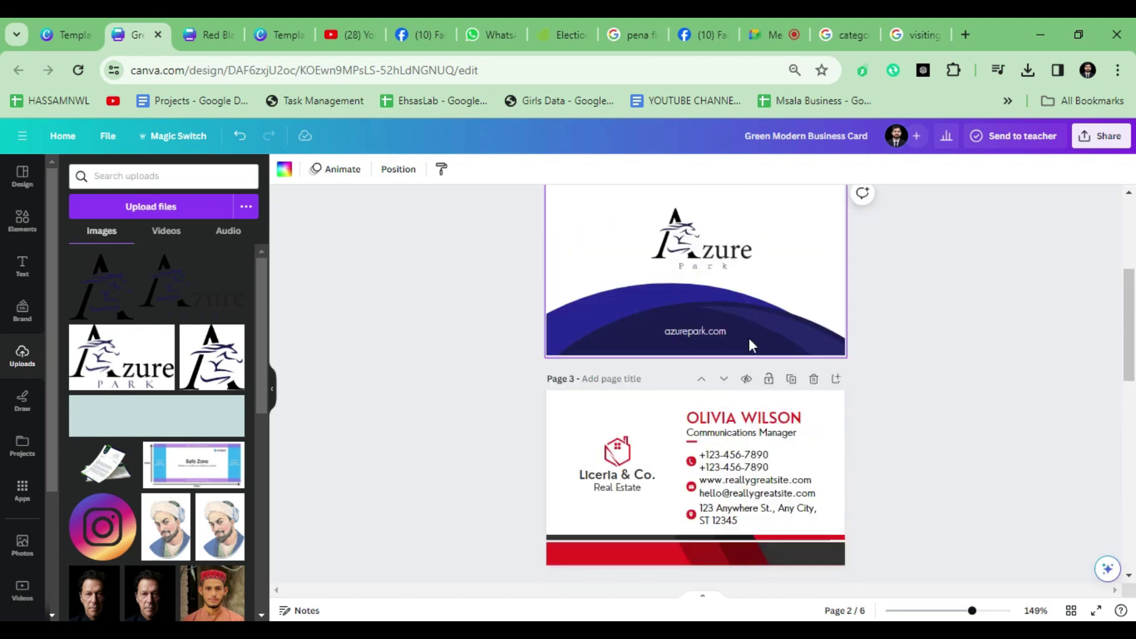
scroll(685, 411, "down", 5)
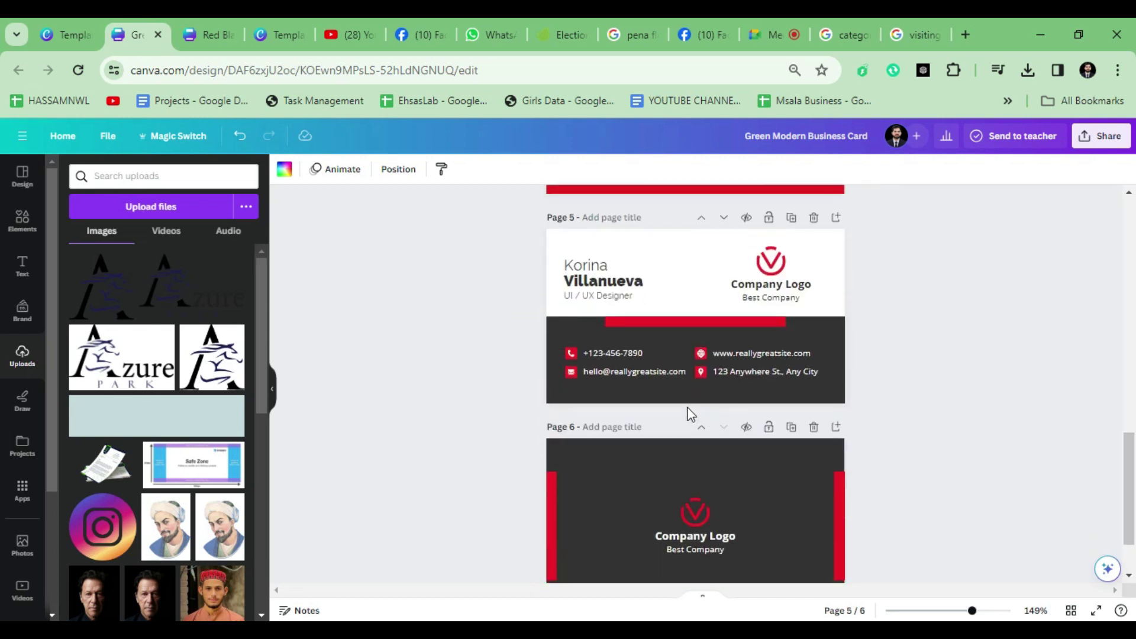
scroll(684, 411, "up", 4)
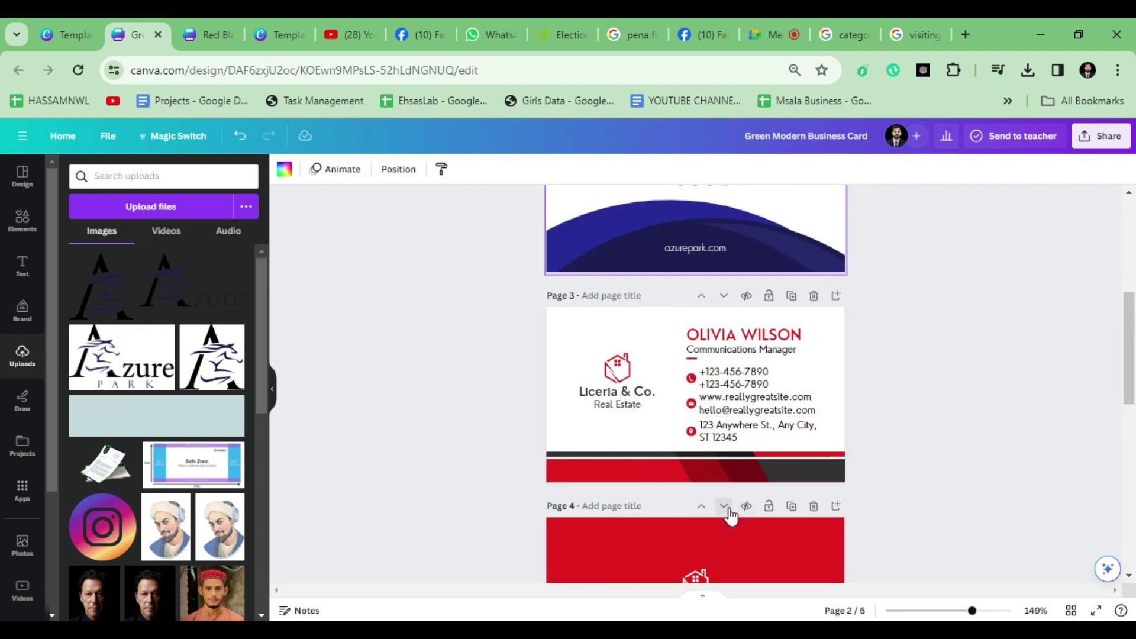
scroll(728, 509, "down", 10)
Step: Move the red Licerla card down so the sample profile card becomes page 3
scroll(720, 414, "up", 6)
left_click(721, 416)
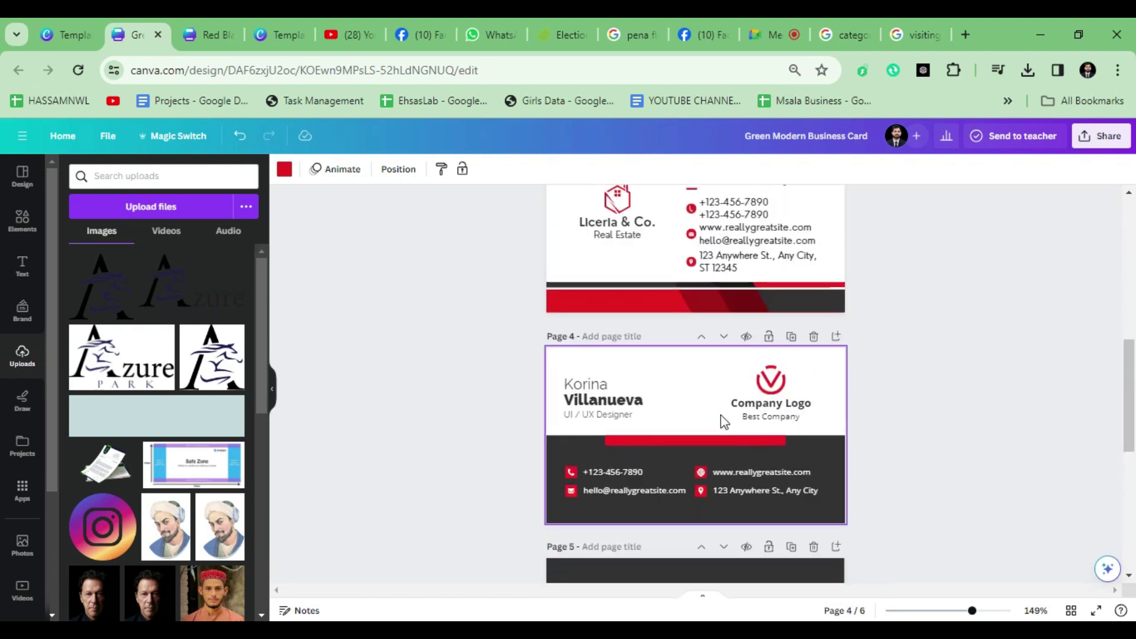
scroll(721, 414, "up", 3)
left_click(723, 293)
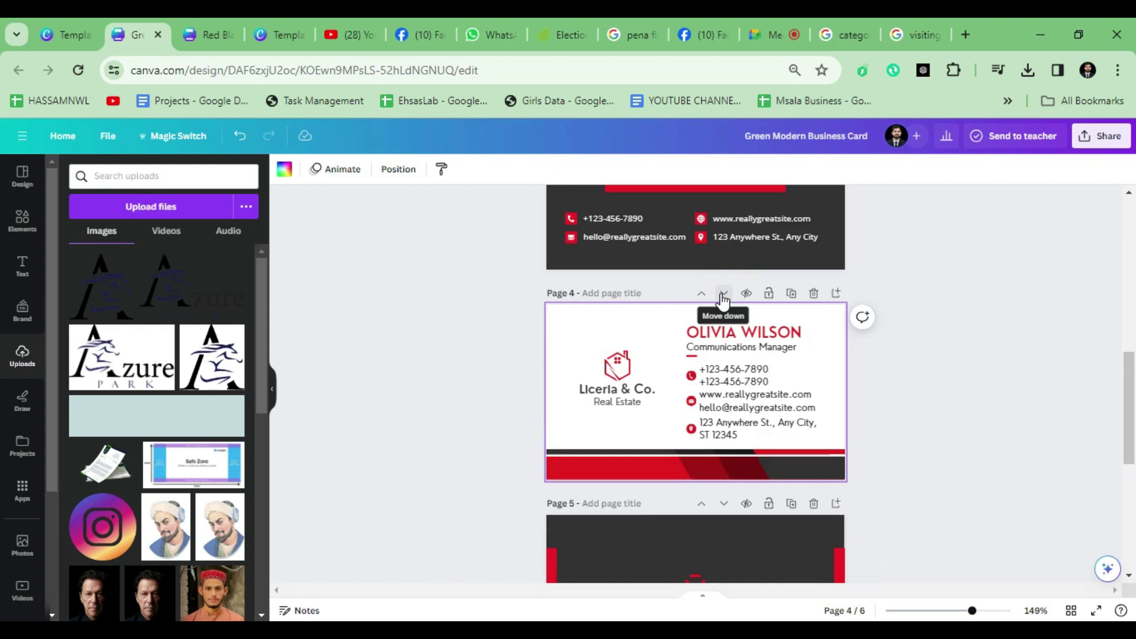
left_click(723, 295)
scroll(669, 453, "up", 8)
scroll(704, 497, "down", 2)
scroll(663, 296, "up", 2)
scroll(719, 326, "down", 2)
Step: Place the Azure Park logo over page 3's Company Logo, sized about 2.6 by 1.6
left_click_drag(697, 251, 776, 438)
scroll(787, 435, "up", 5)
left_click_drag(820, 378, 807, 378)
left_click_drag(1005, 341, 986, 354)
left_click_drag(984, 489, 981, 487)
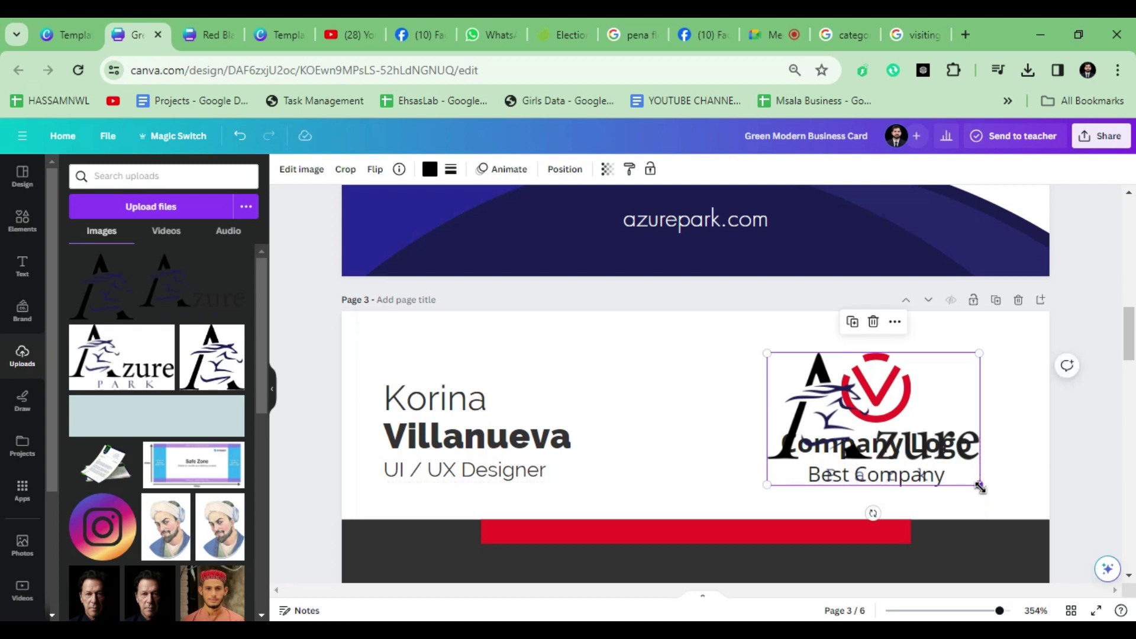
Step: Delete the V icon, Company Logo and Best Company text, keeping the Azure Park logo
key("Delete")
left_click(837, 498)
key("Delete")
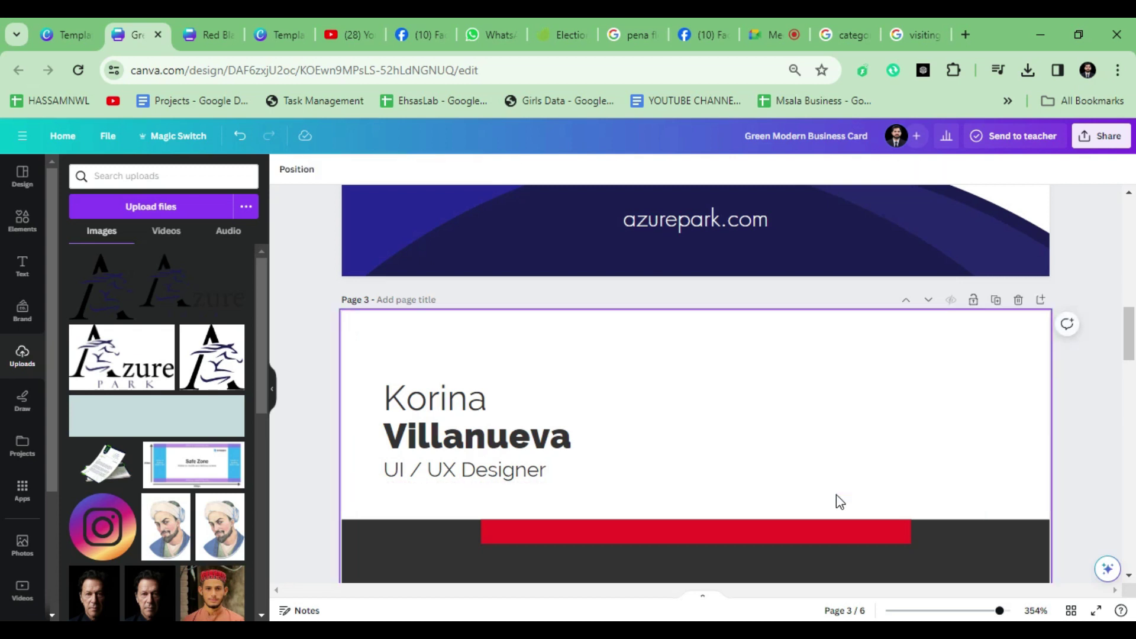
key("ctrl+z")
left_click(676, 459)
scroll(450, 408, "up", 1)
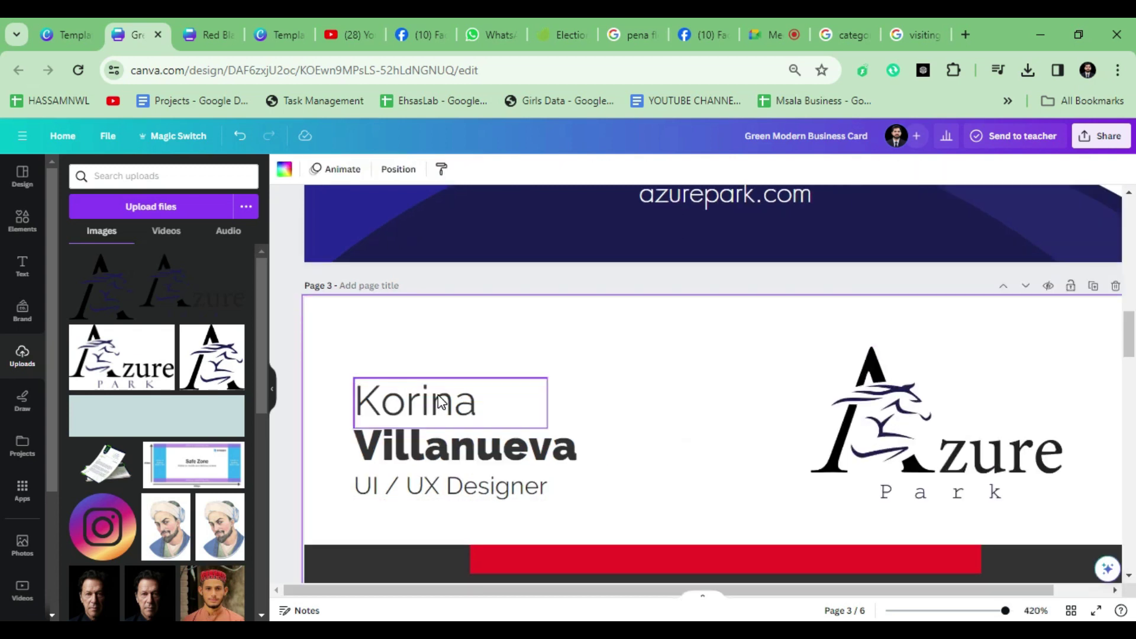
scroll(450, 414, "down", 3)
scroll(450, 446, "down", 3)
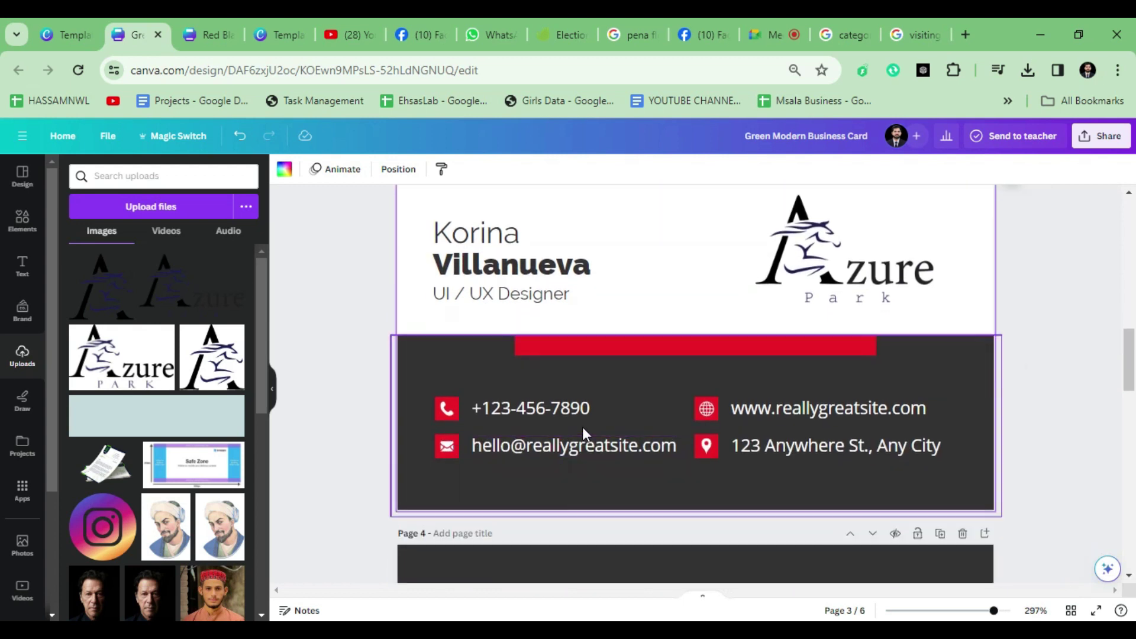
Step: Colour the four contact icons with the custom navy #1E1C4A
left_click(438, 417)
left_click(441, 446, "shift")
left_click(696, 416, "shift")
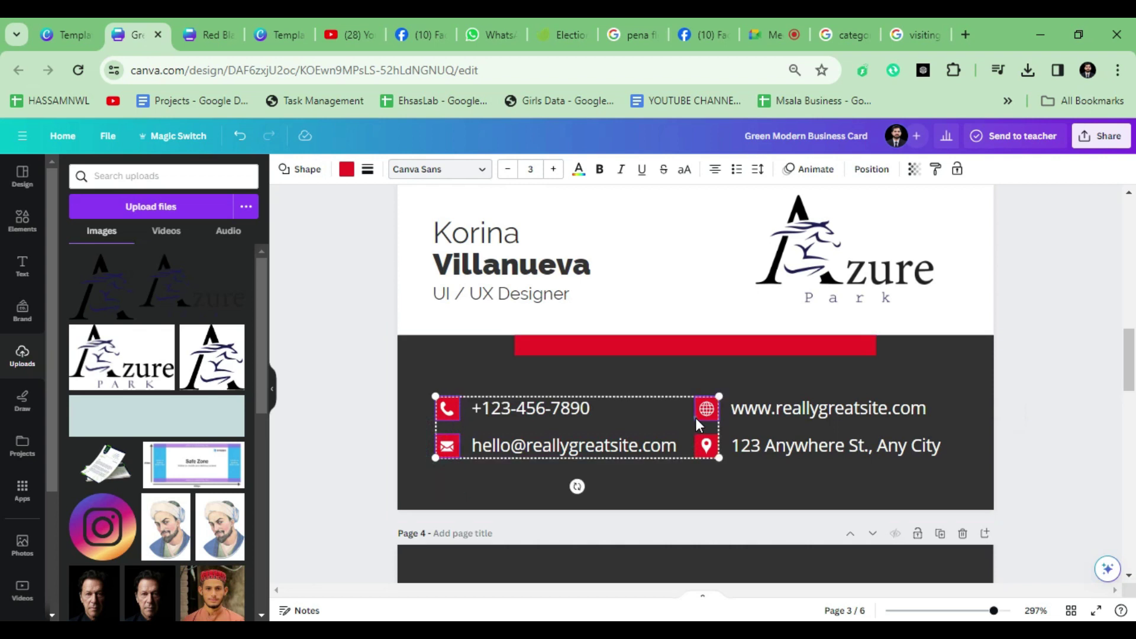
left_click(698, 443, "shift")
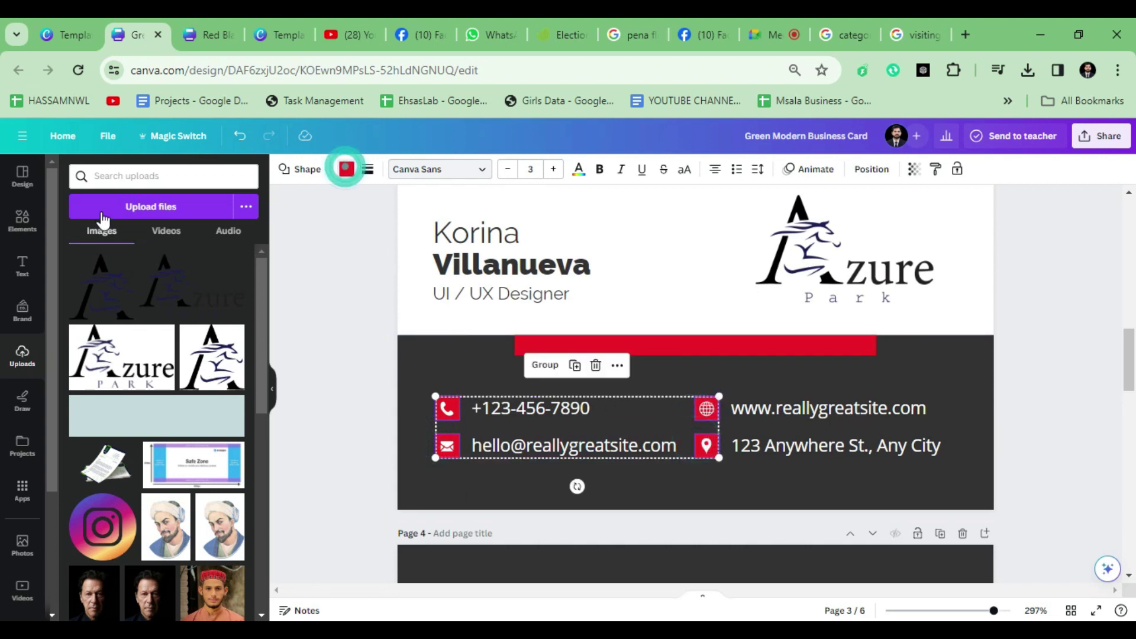
left_click(347, 171)
left_click(67, 245)
type("#")
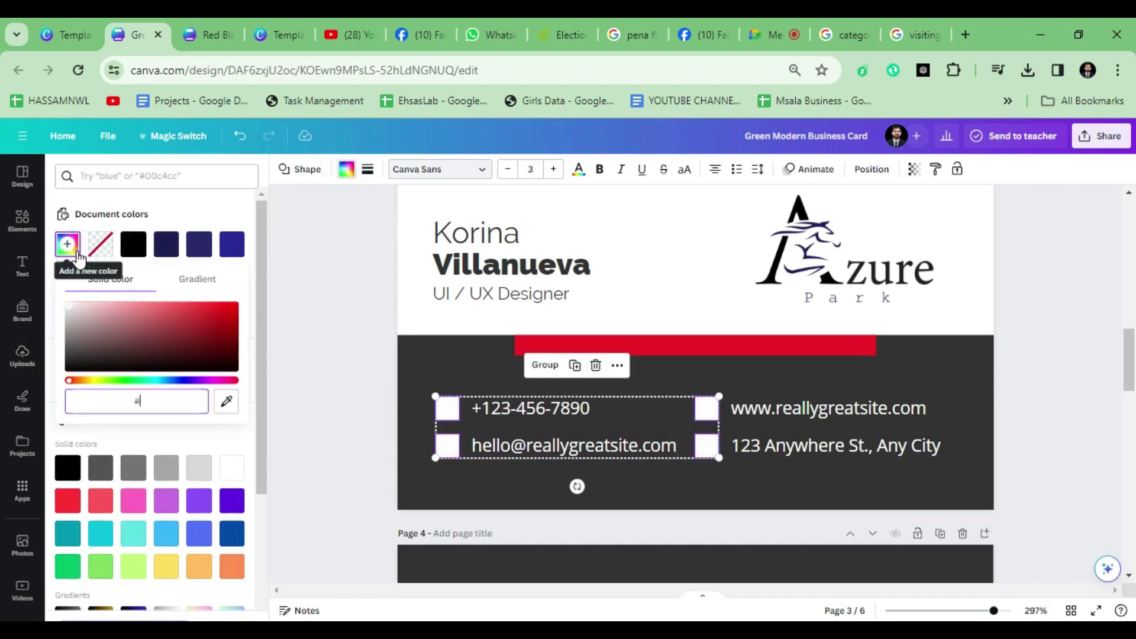
type("1E1C4A")
left_click(166, 244)
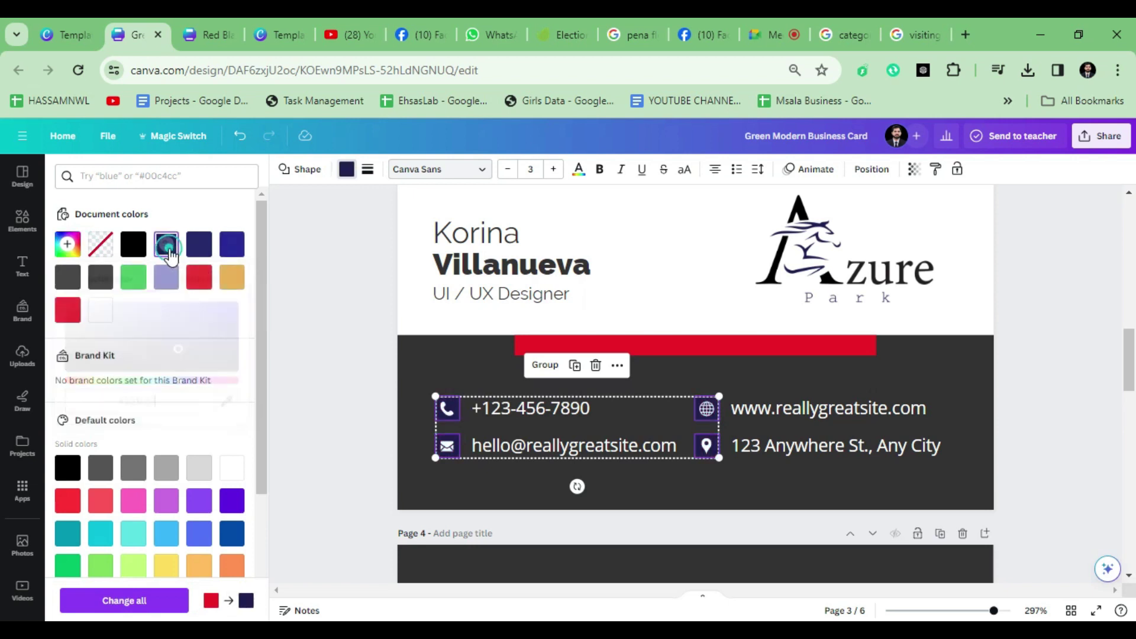
left_click(406, 288)
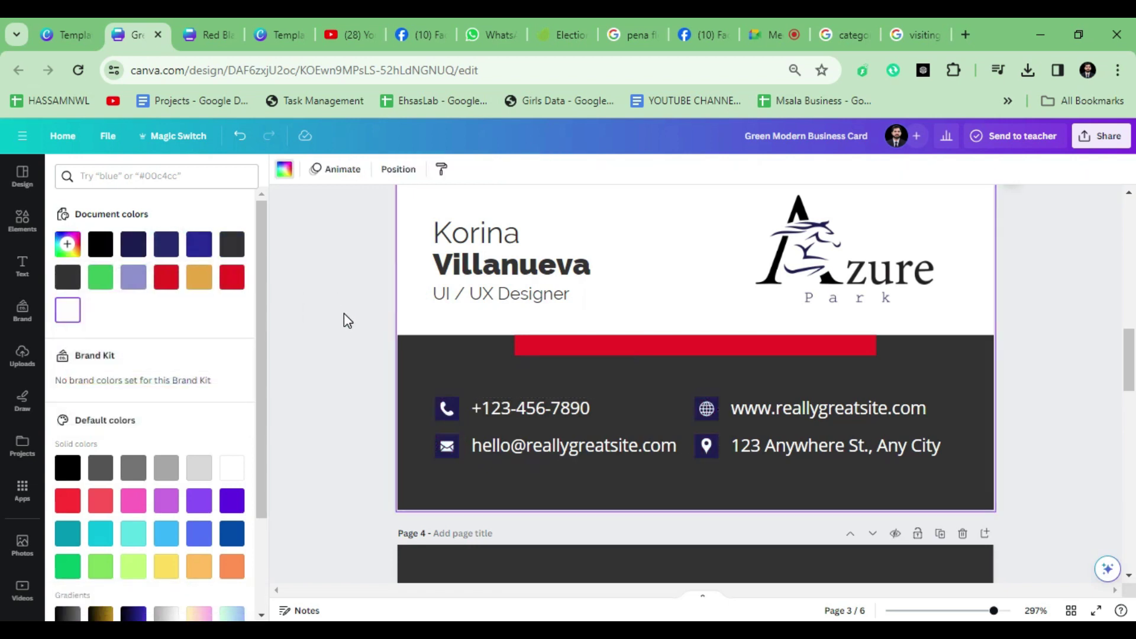
key("ctrl+z")
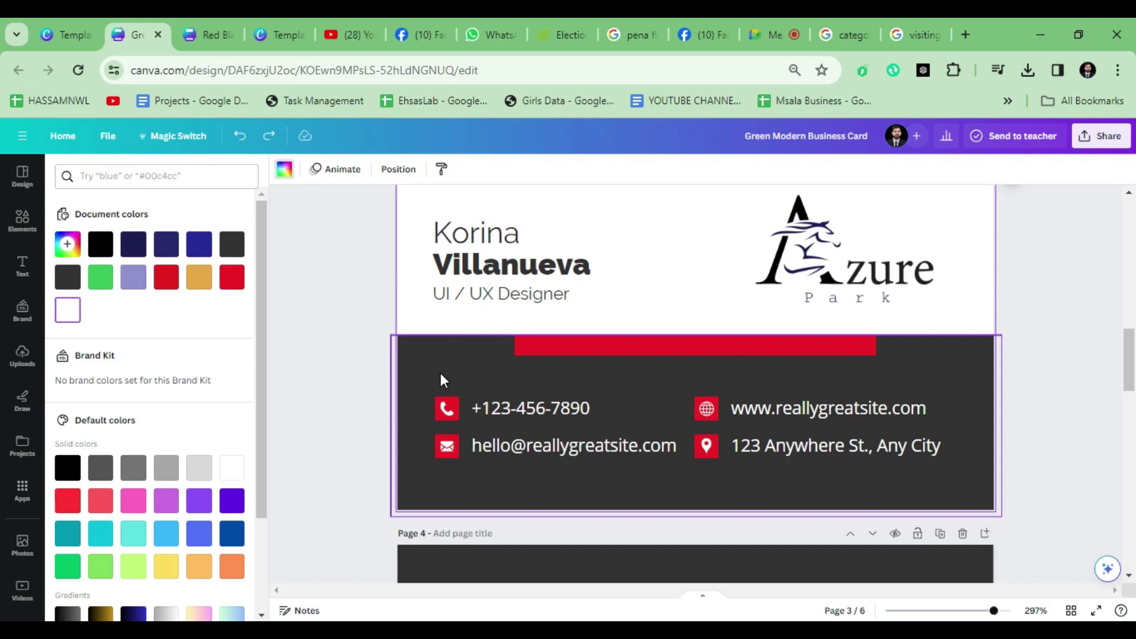
key("ctrl+y")
Step: Recolour the phone, email and location icons black
left_click(438, 400)
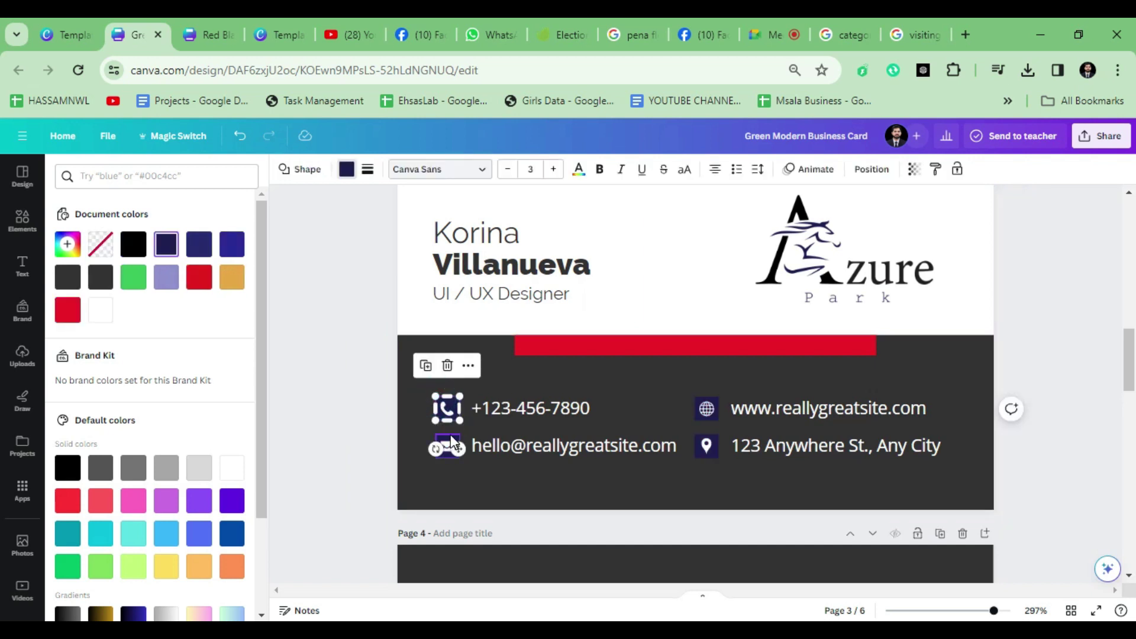
left_click(446, 445, "shift")
left_click(704, 448, "shift")
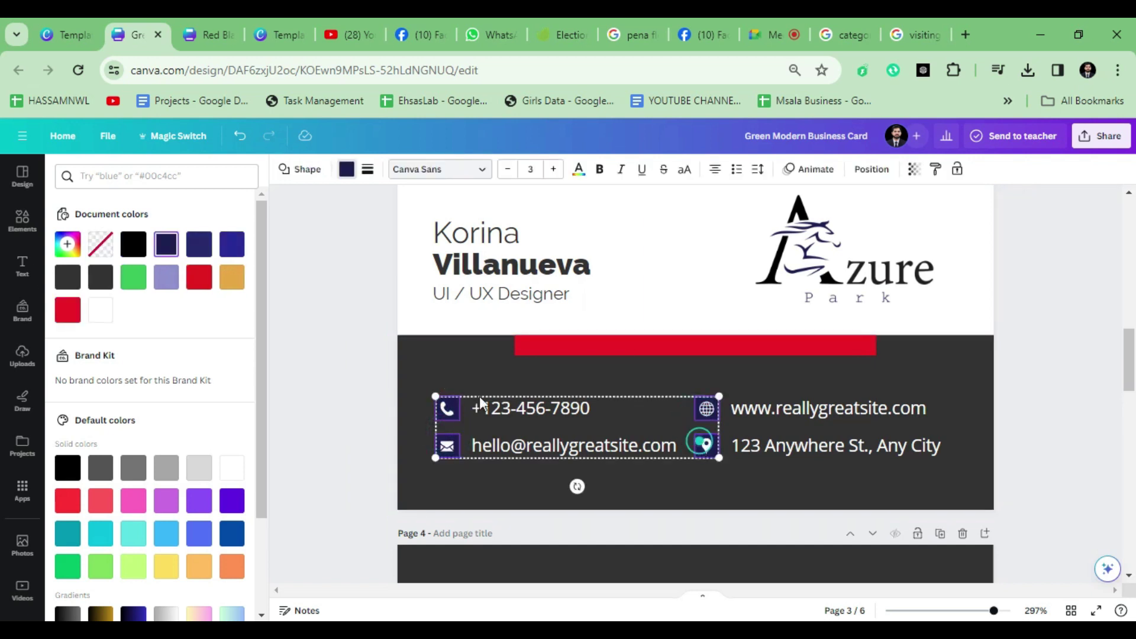
left_click(133, 243)
Step: Make the card's lower background navy and the red accent bar black
left_click(436, 355)
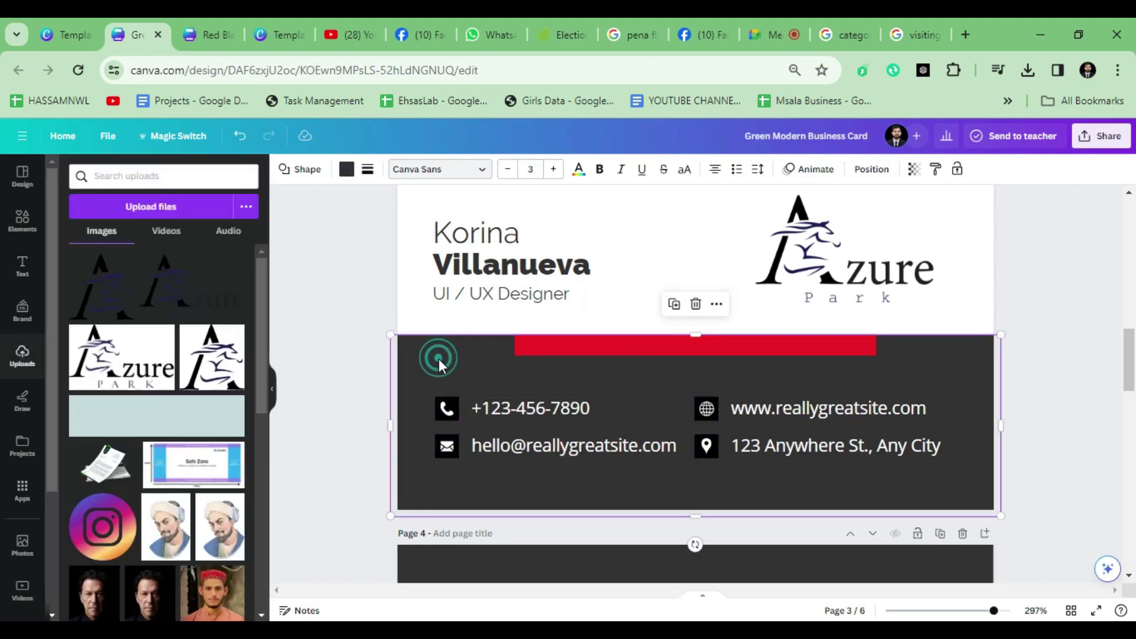
left_click(347, 171)
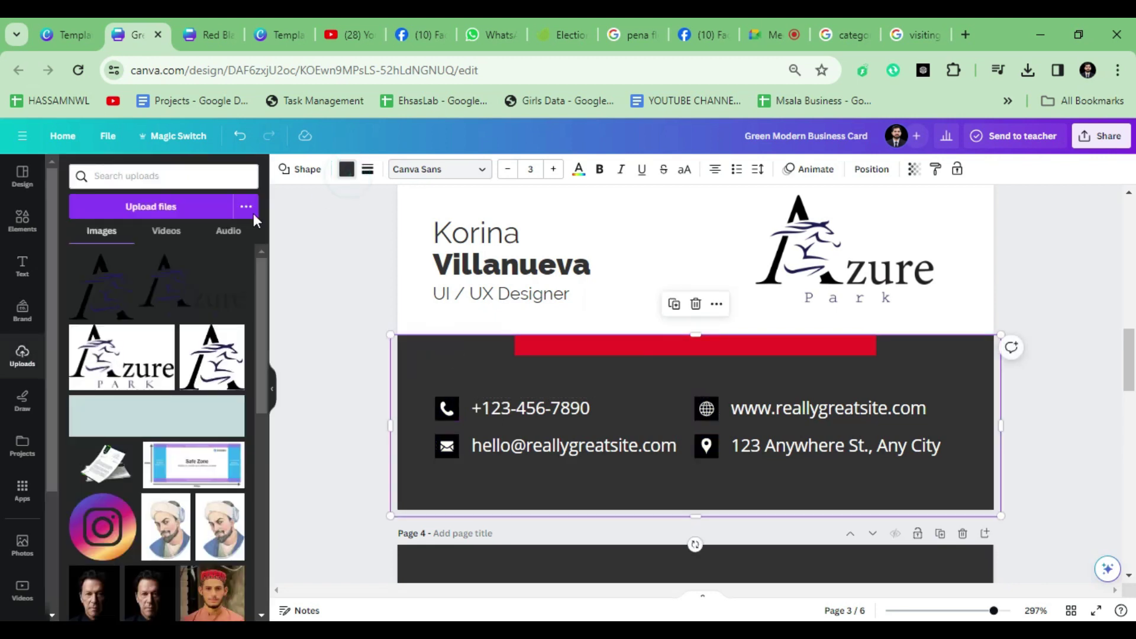
left_click(166, 244)
left_click(378, 300)
scroll(534, 364, "up", 3)
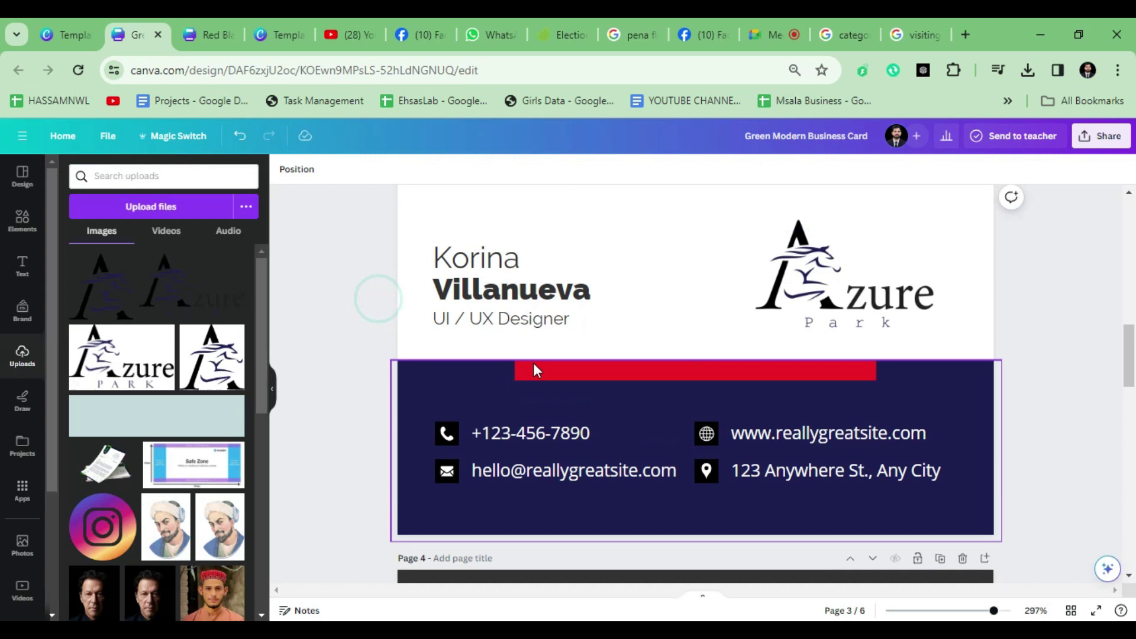
left_click(537, 431)
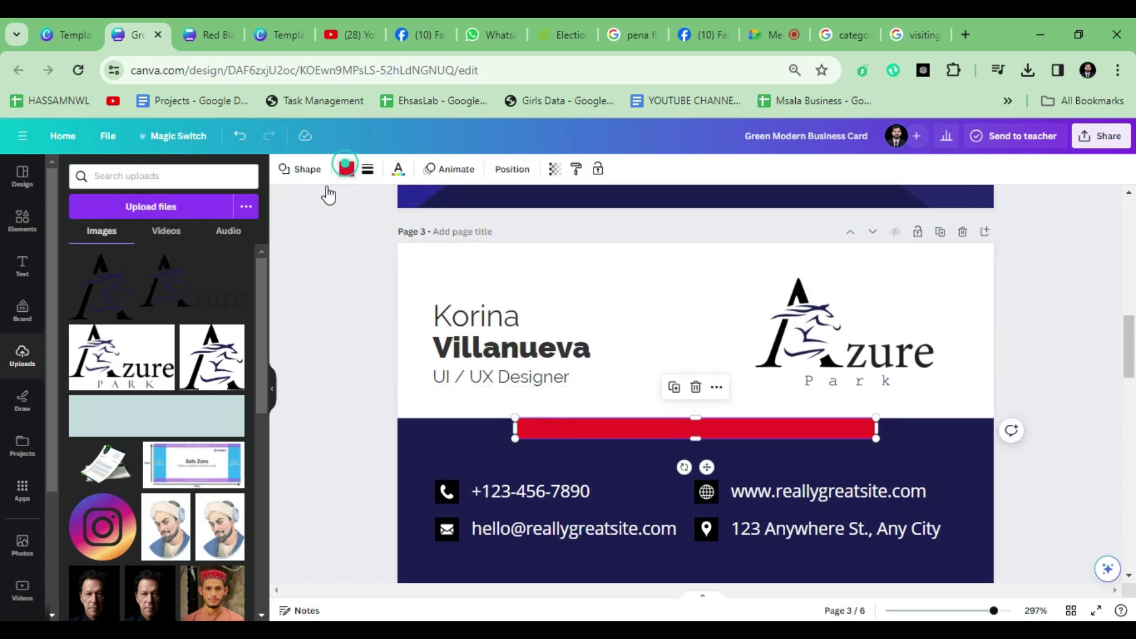
left_click(347, 169)
left_click(134, 244)
Step: Replace the sample first name and surname with the new cardholder's name
left_click(398, 402)
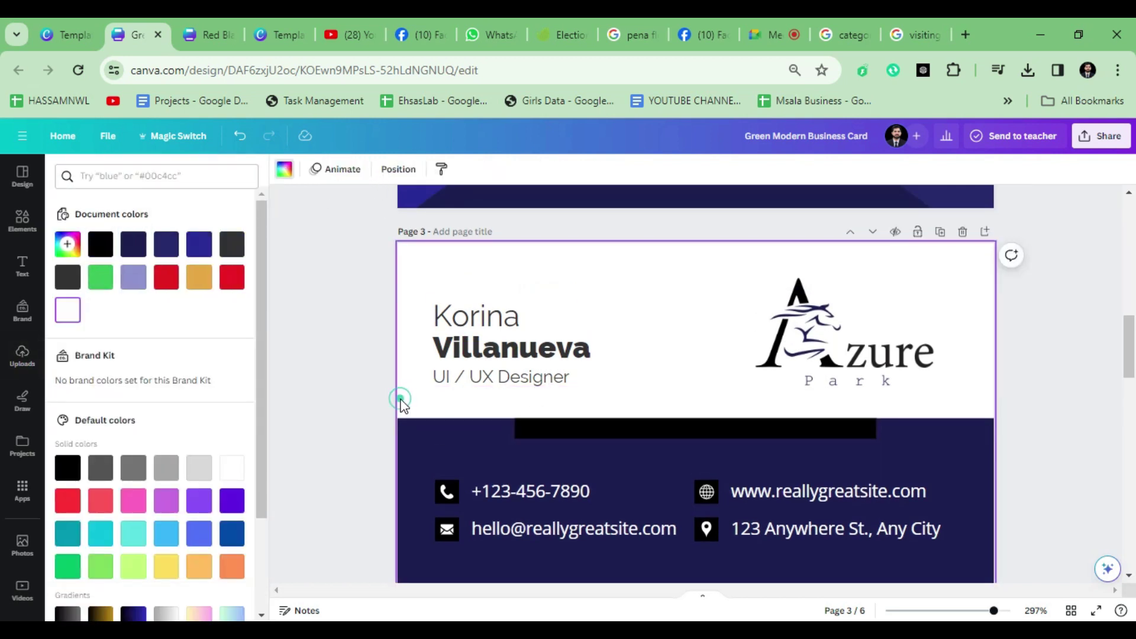
scroll(397, 396, "down", 3)
scroll(397, 401, "up", 2)
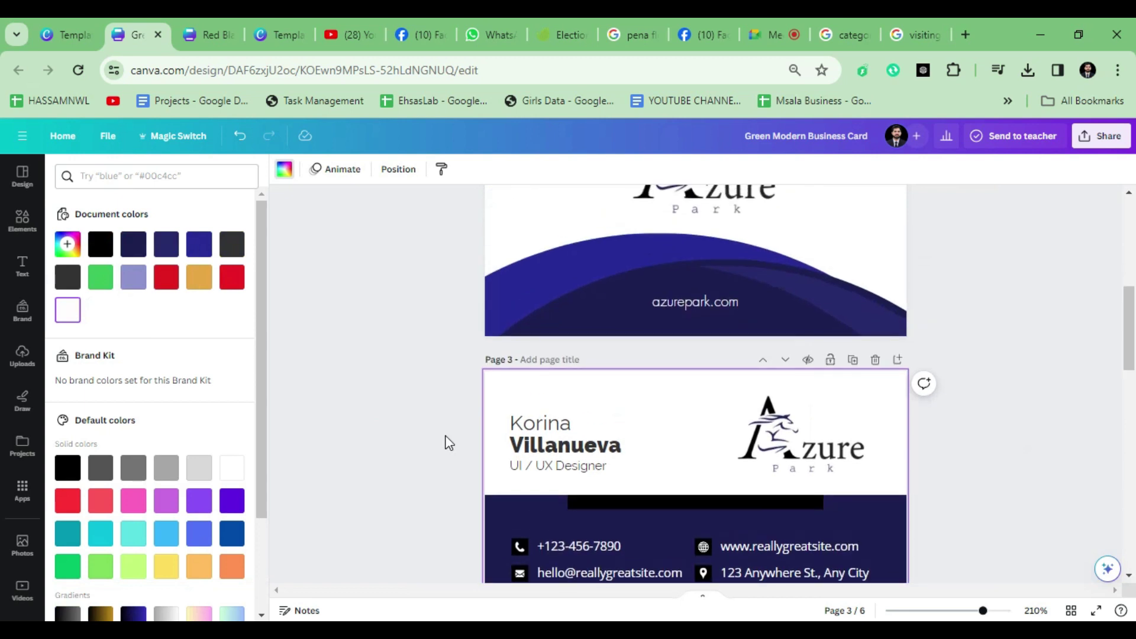
scroll(545, 488, "up", 3)
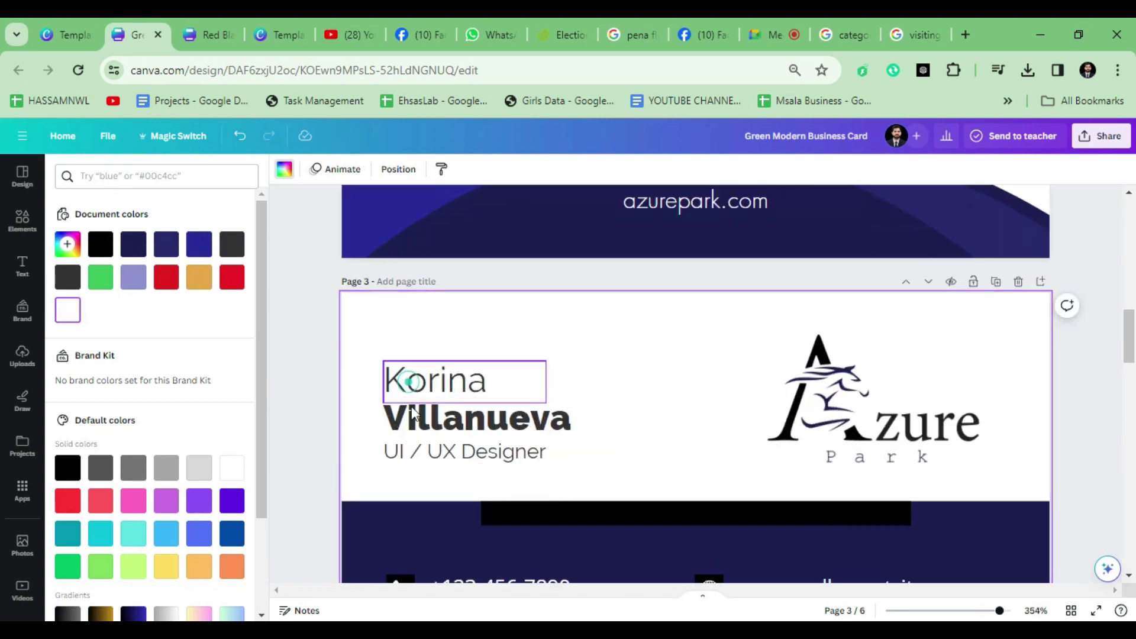
left_click(414, 416, "shift")
left_click(427, 458, "shift")
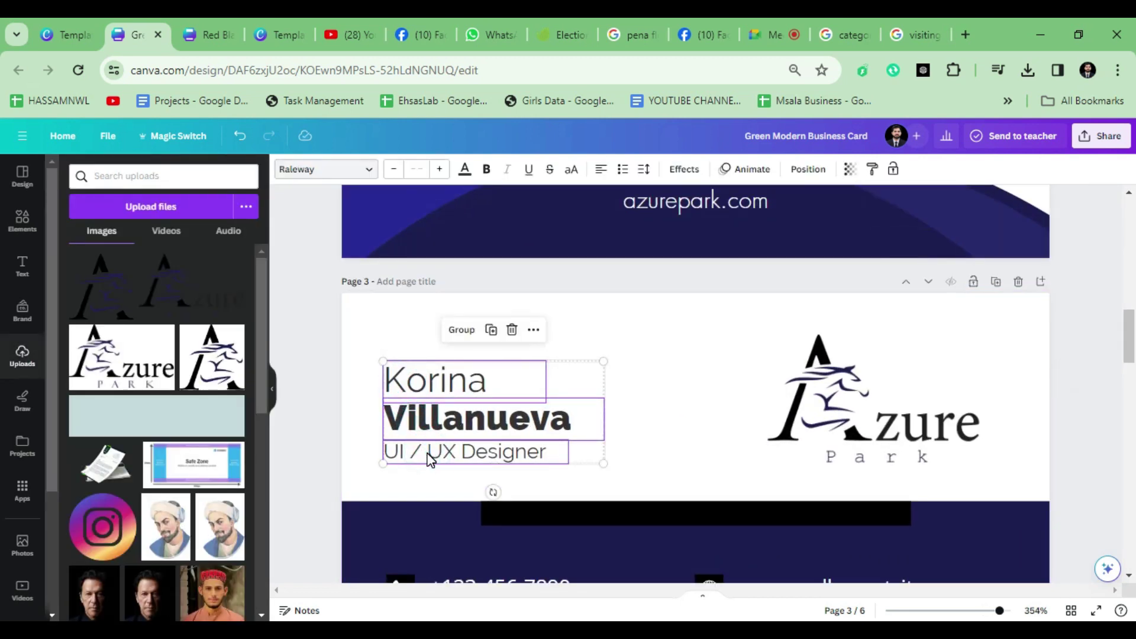
left_click(625, 432)
left_click(494, 382)
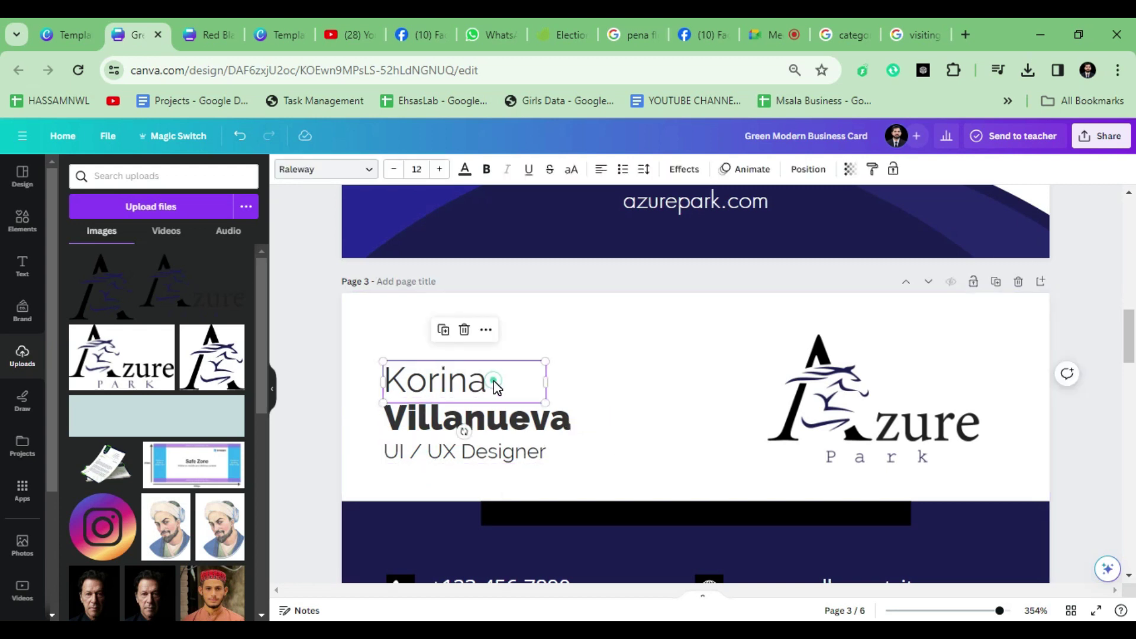
double_click(462, 379)
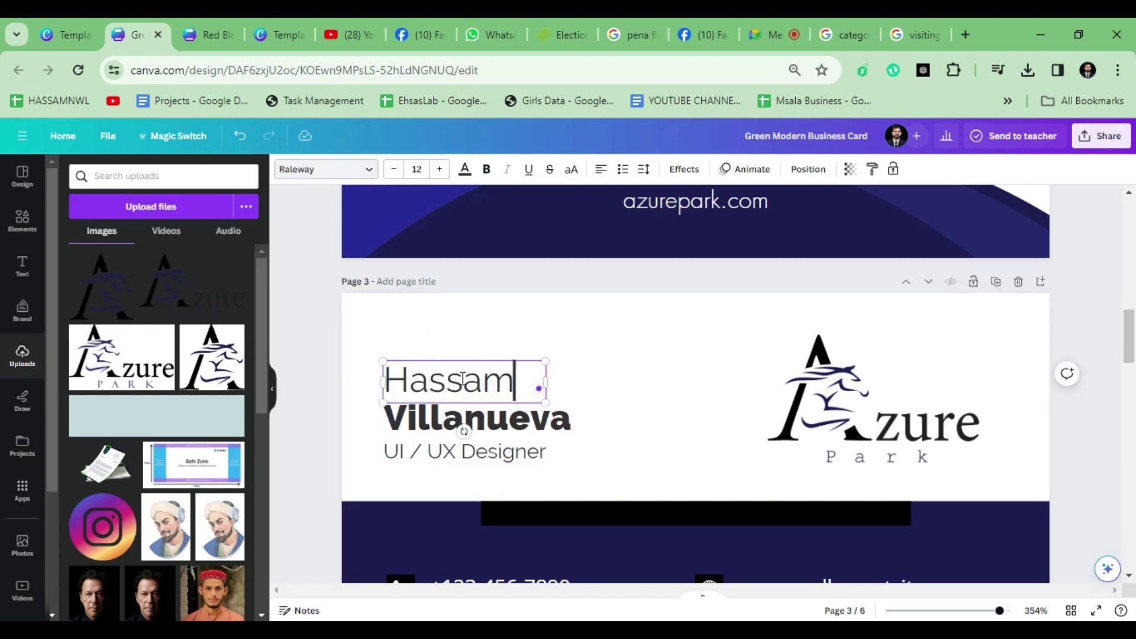
left_click(494, 420)
double_click(494, 419)
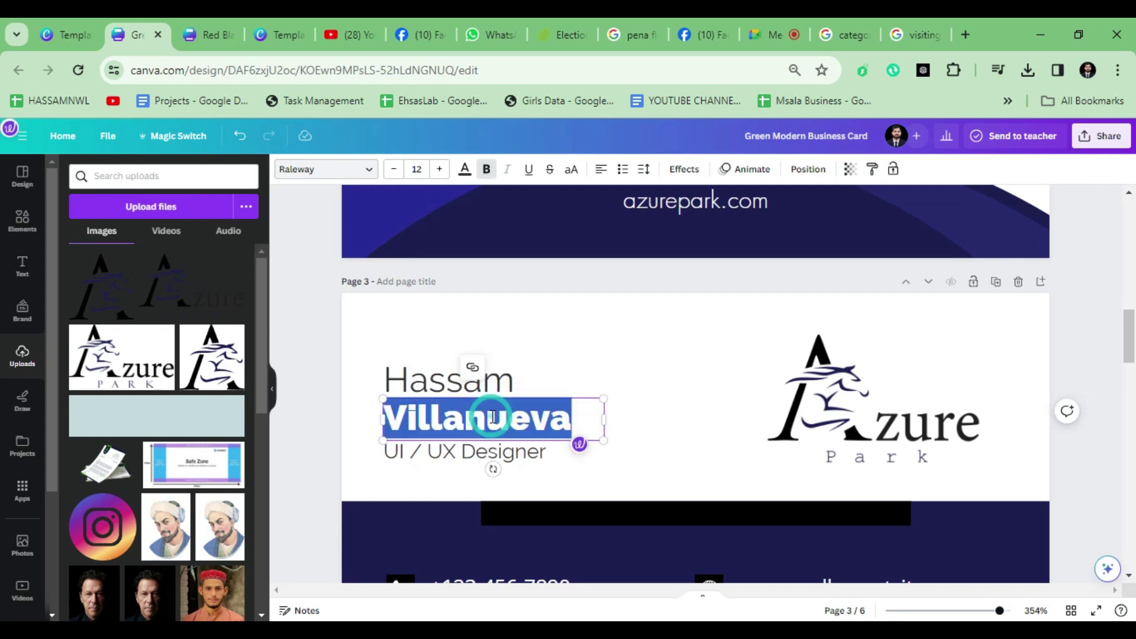
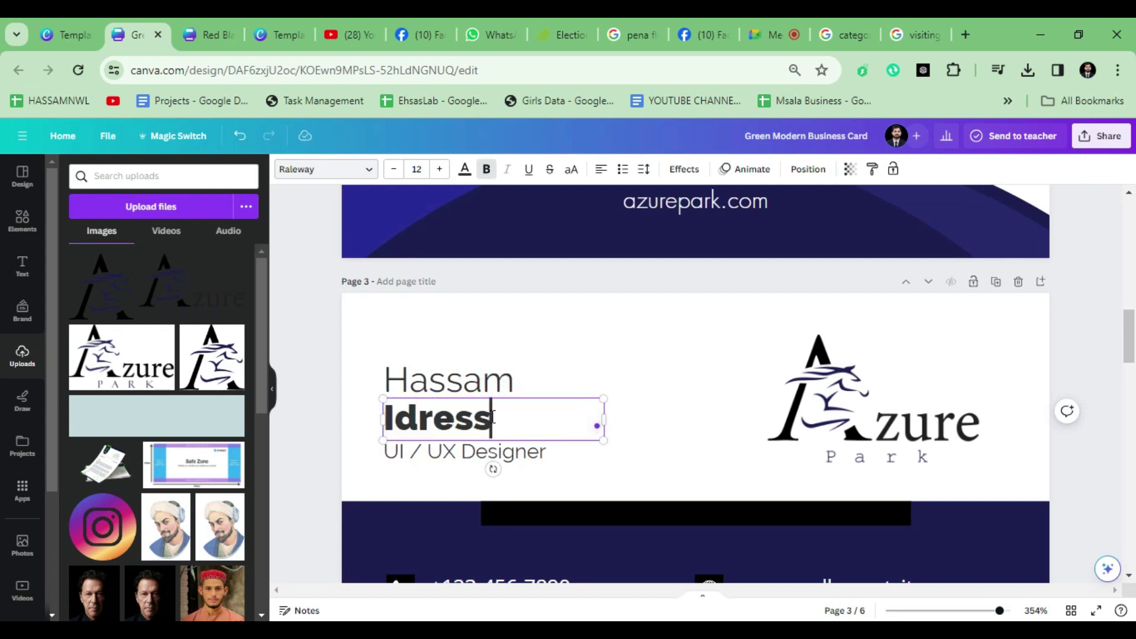
Step: Change the job title to Freelance Graphic Designer and widen its box to one line
left_click(491, 457)
double_click(477, 452)
type("Freel")
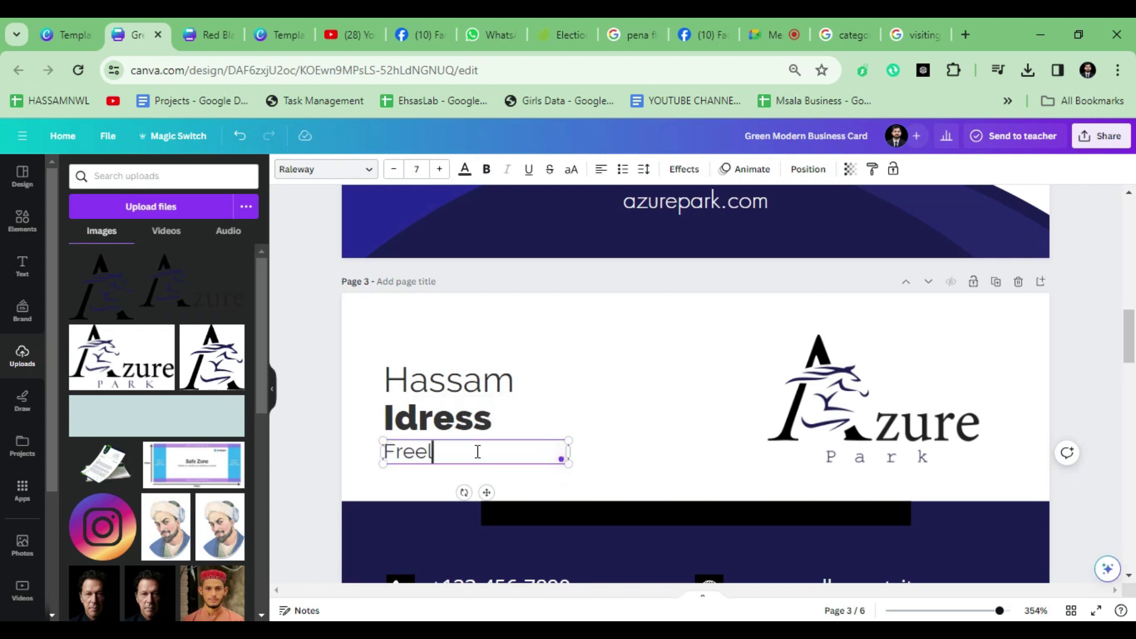
type("ance Graphic Designer")
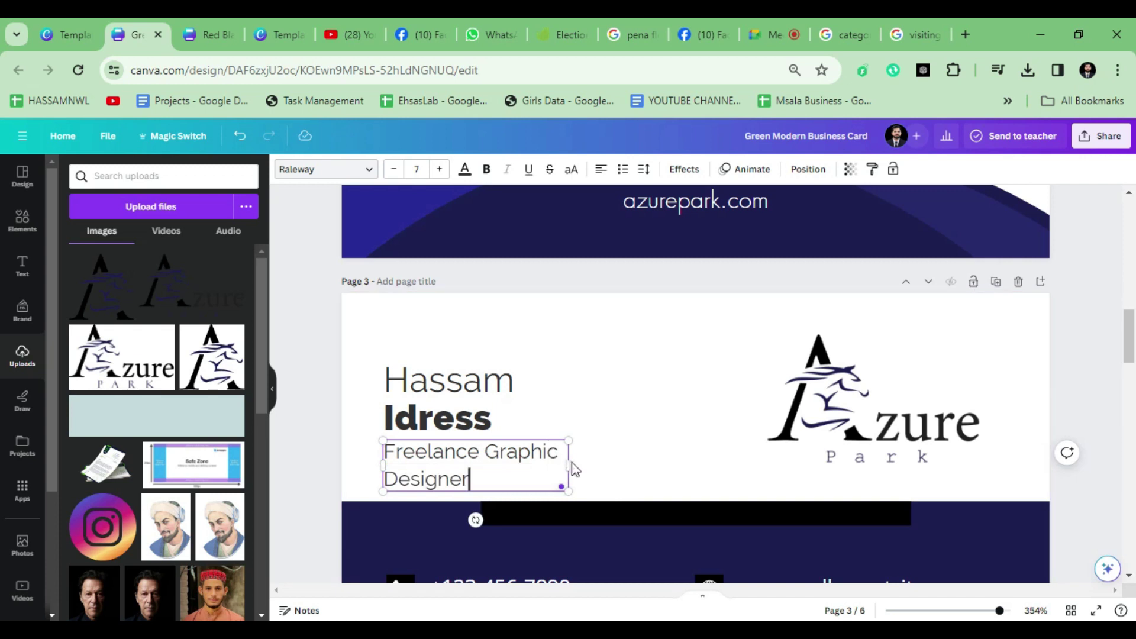
left_click_drag(587, 463, 689, 462)
left_click(563, 411)
scroll(491, 412, "up", 3)
left_click(421, 371, "shift")
Step: Set both name lines to uppercase and fix the surname's spelling
left_click(578, 173)
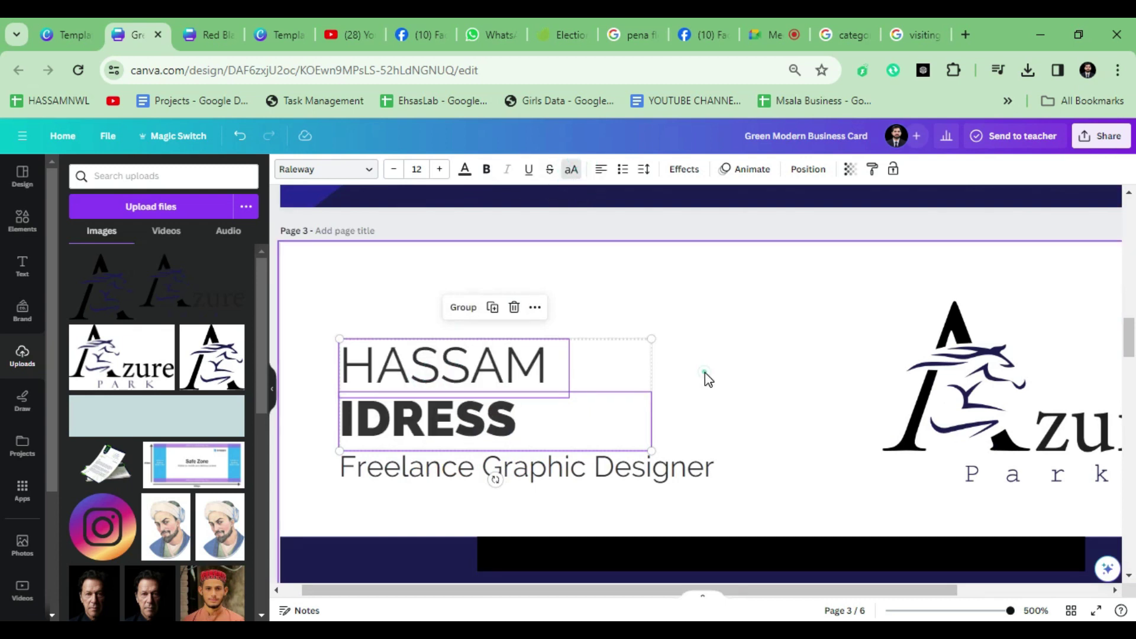
left_click(705, 377)
left_click(475, 427)
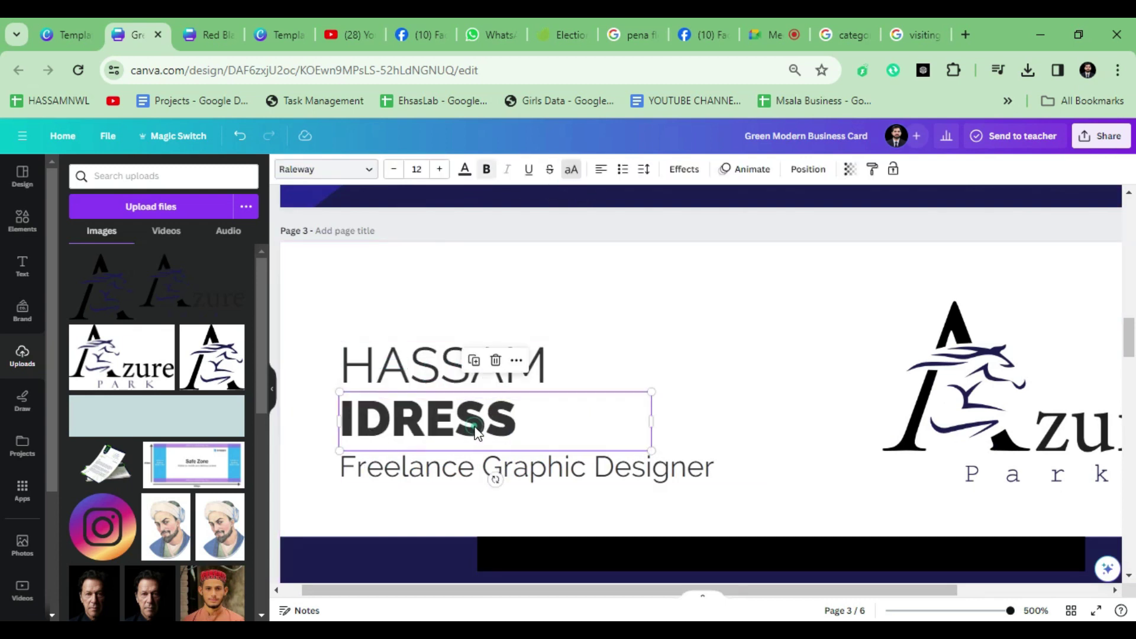
left_click(477, 420)
key("BackSpace")
type("E")
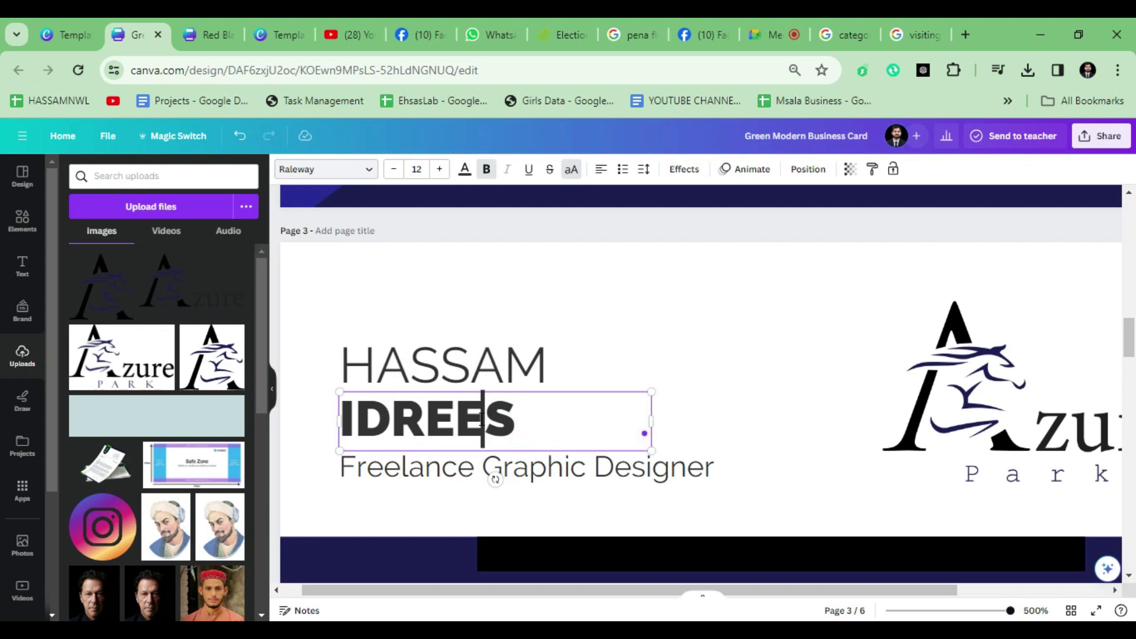
left_click(598, 345)
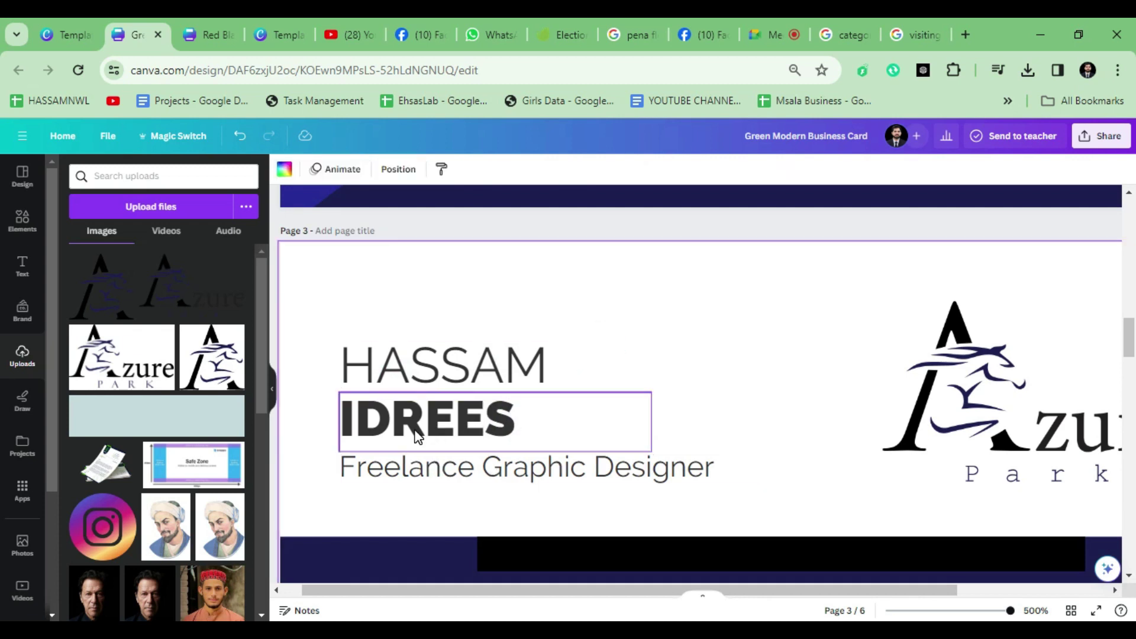
Step: Combine the name into one text box by typing the surname after the first name
left_click_drag(650, 436, 900, 438)
left_click_drag(454, 380, 456, 430)
left_click_drag(645, 426, 611, 425)
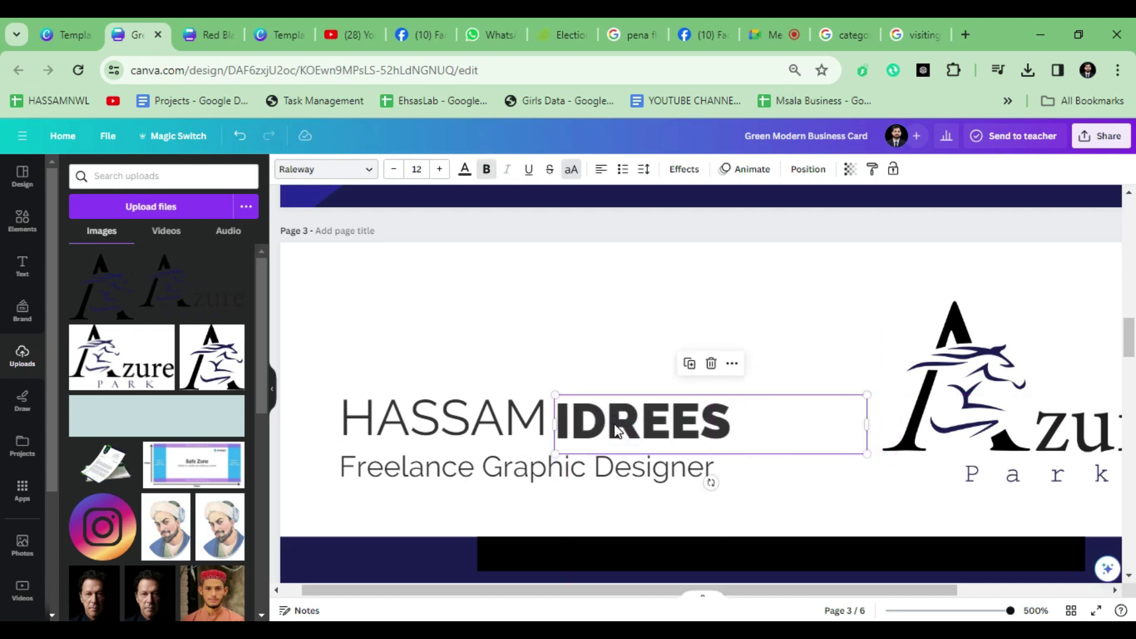
key("Delete")
left_click(537, 414)
left_click(554, 414)
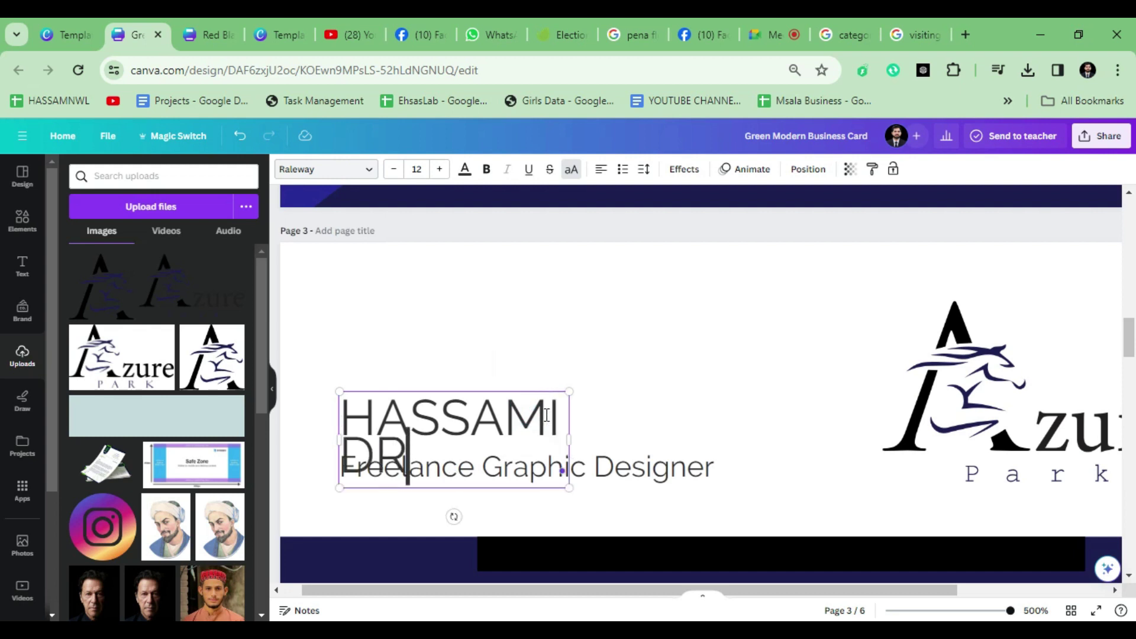
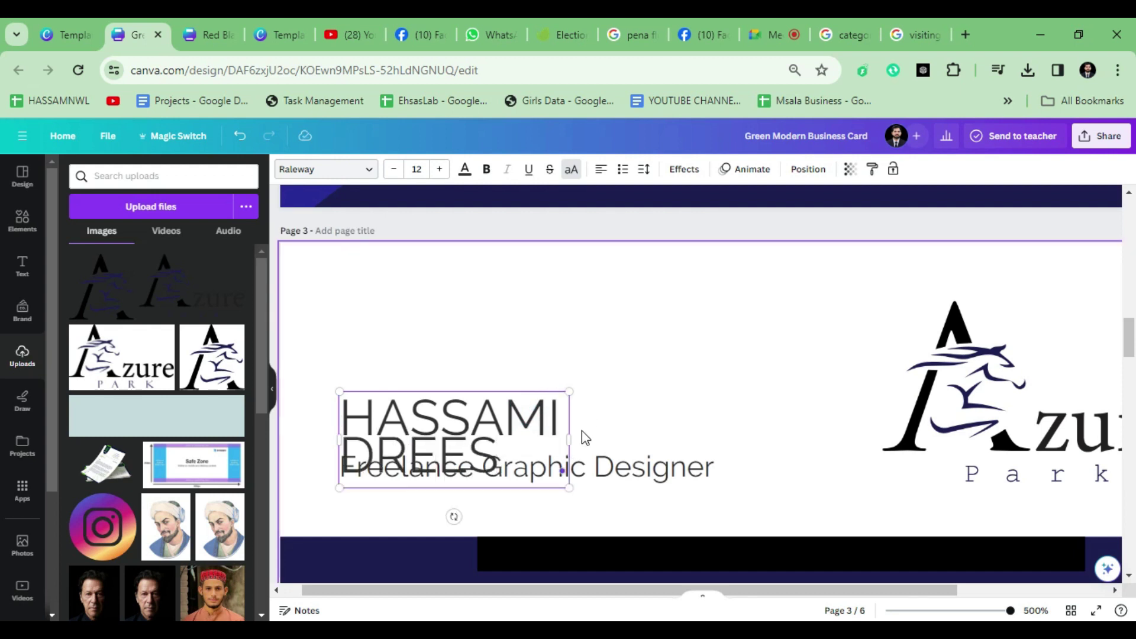
Step: Widen the name box, add a space between the names, and bold the surname
left_click_drag(571, 439, 744, 436)
left_click(550, 424)
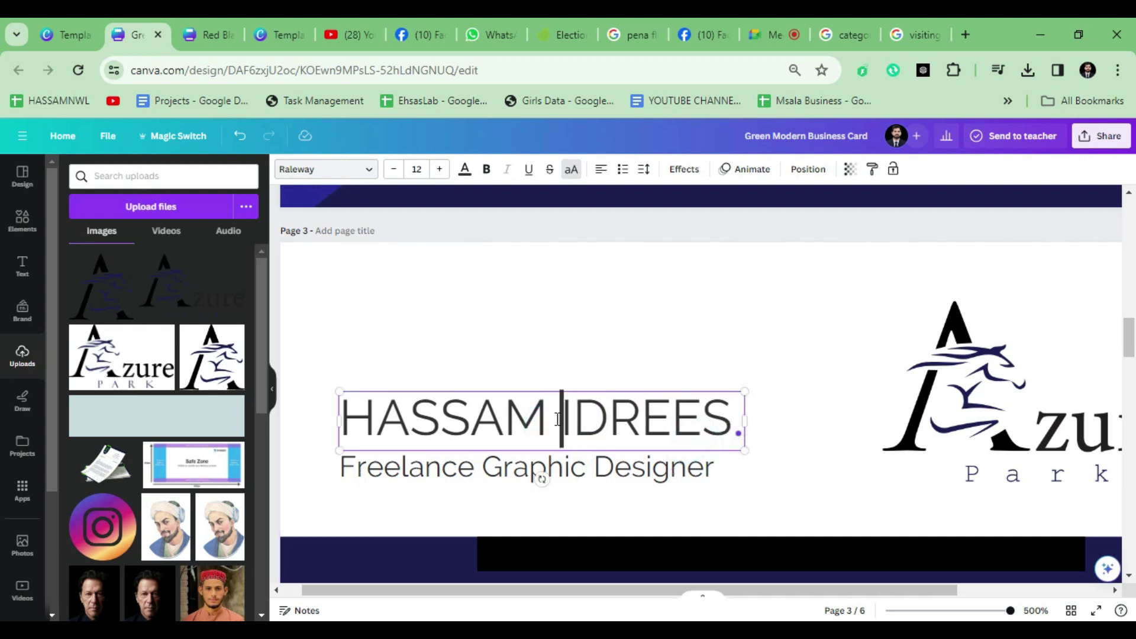
left_click(488, 352)
left_click(547, 406)
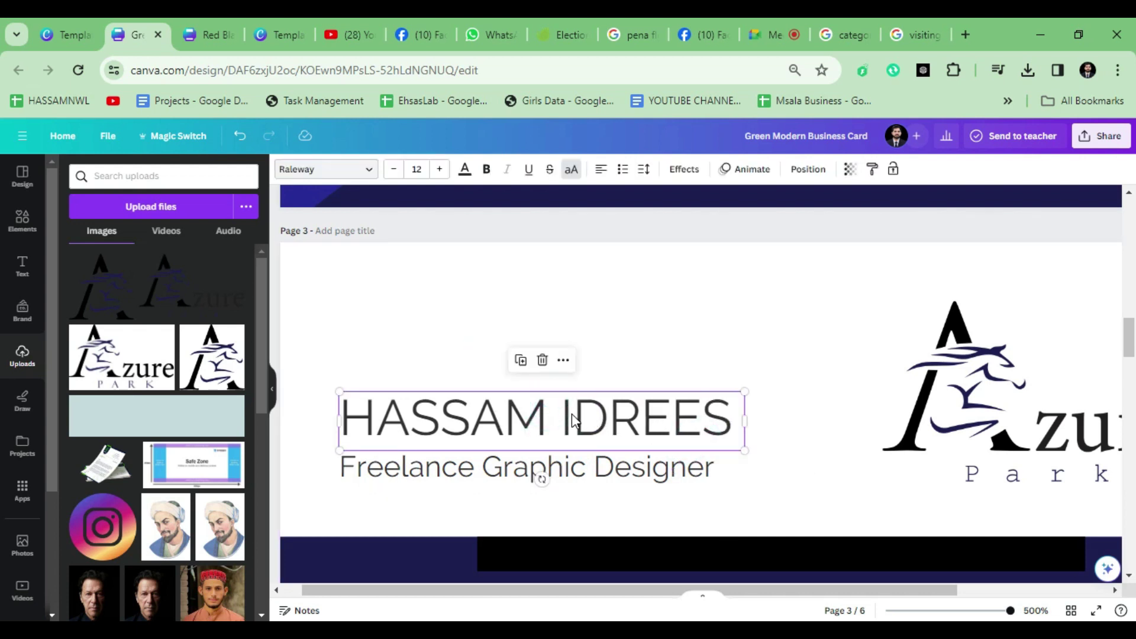
left_click(571, 420)
left_click_drag(566, 418, 734, 420)
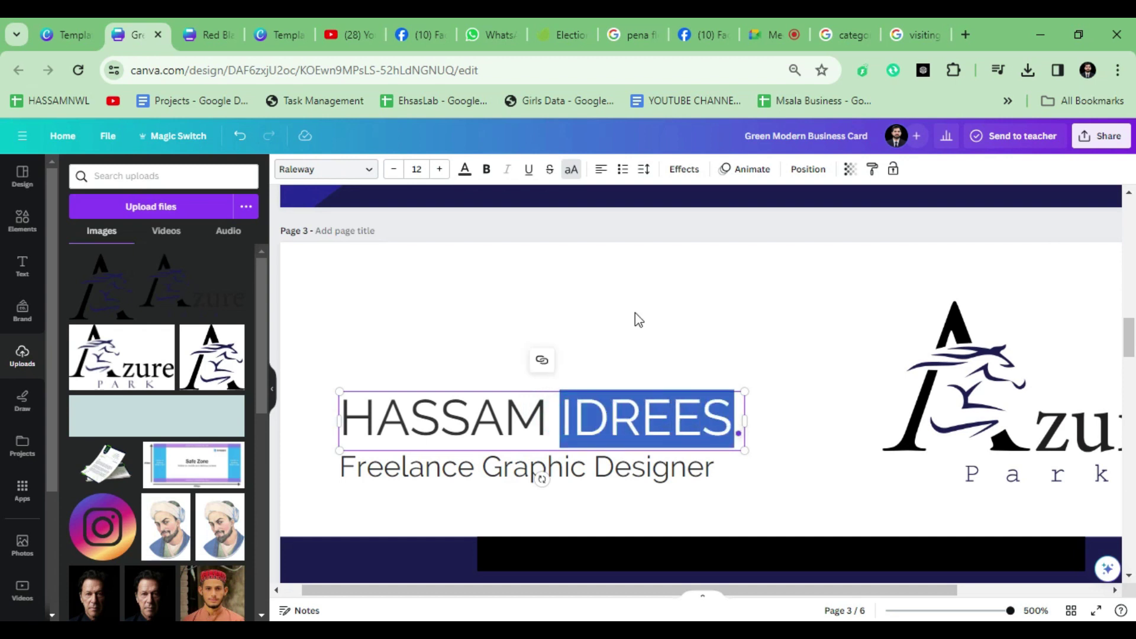
left_click(485, 172)
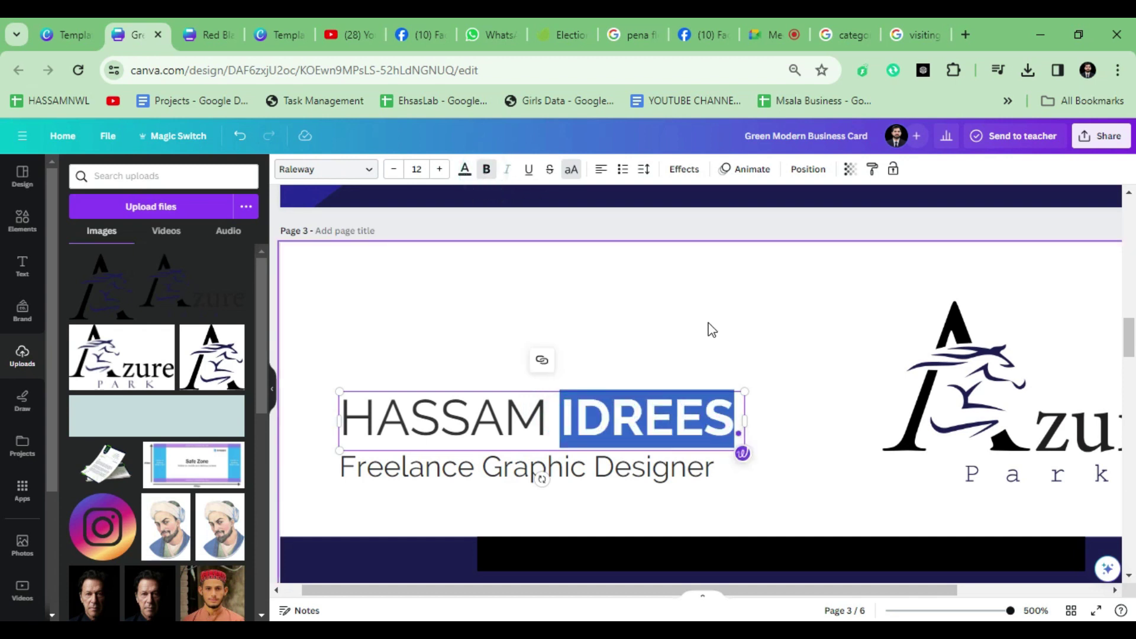
left_click(710, 323)
Step: Move the name and Freelance Graphic Designer subtitle up and left together
scroll(633, 426, "down", 3)
scroll(634, 426, "up", 3)
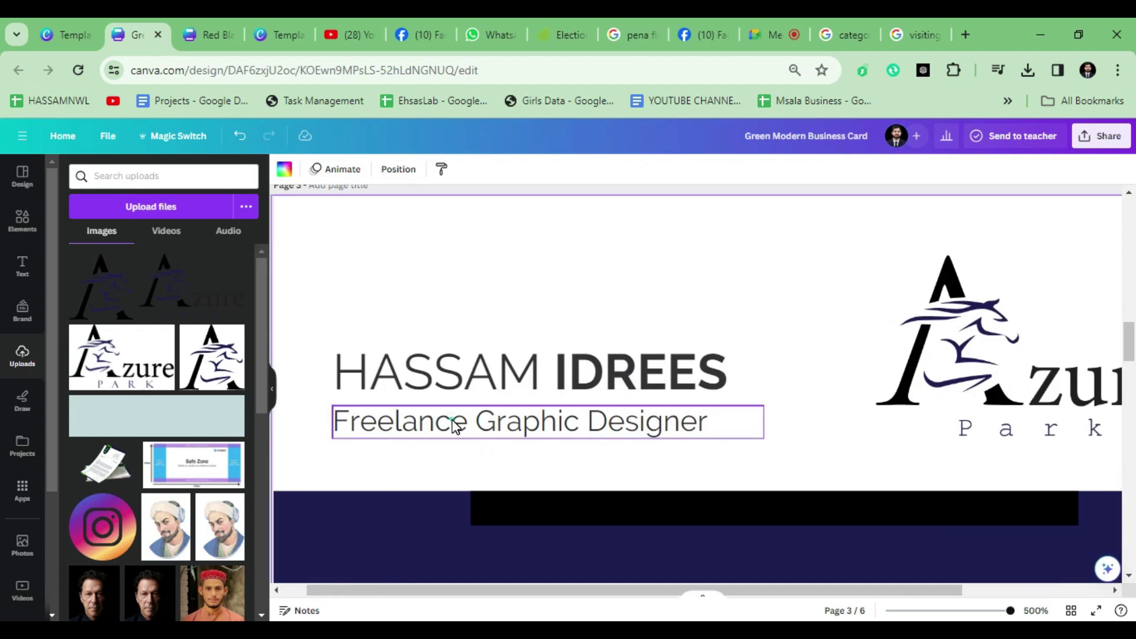
left_click_drag(452, 420, 453, 413)
left_click(424, 358, "shift")
left_click_drag(419, 377, 419, 337)
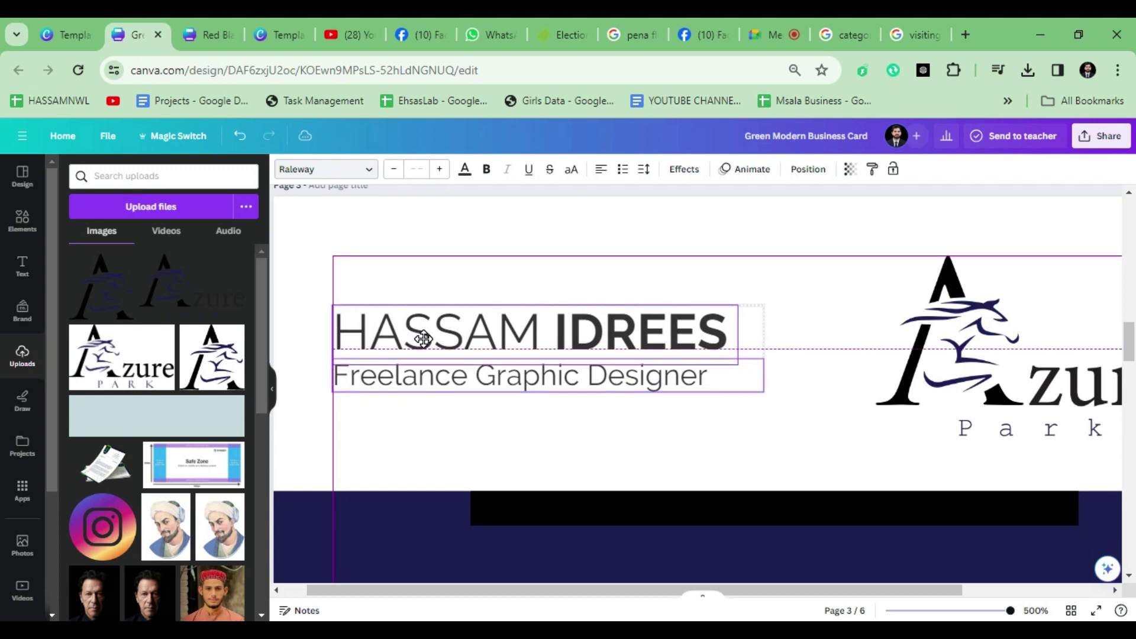
Step: Make page 4's background navy from the Document colors
left_click(355, 258)
scroll(360, 261, "down", 5)
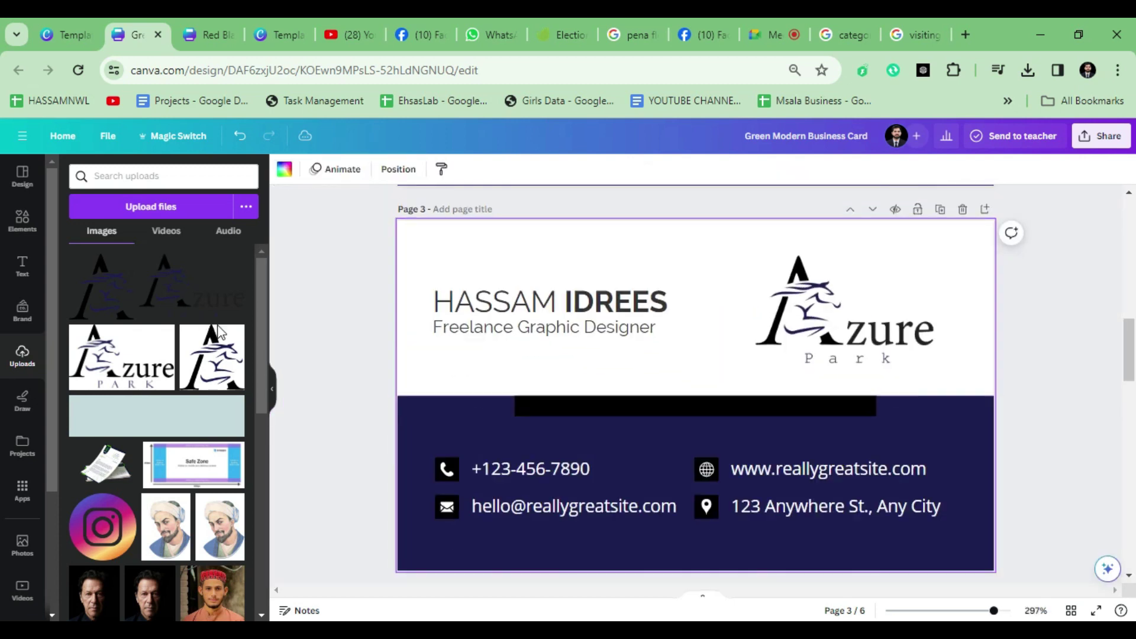
scroll(598, 451, "down", 5)
left_click(566, 365)
scroll(565, 365, "up", 2)
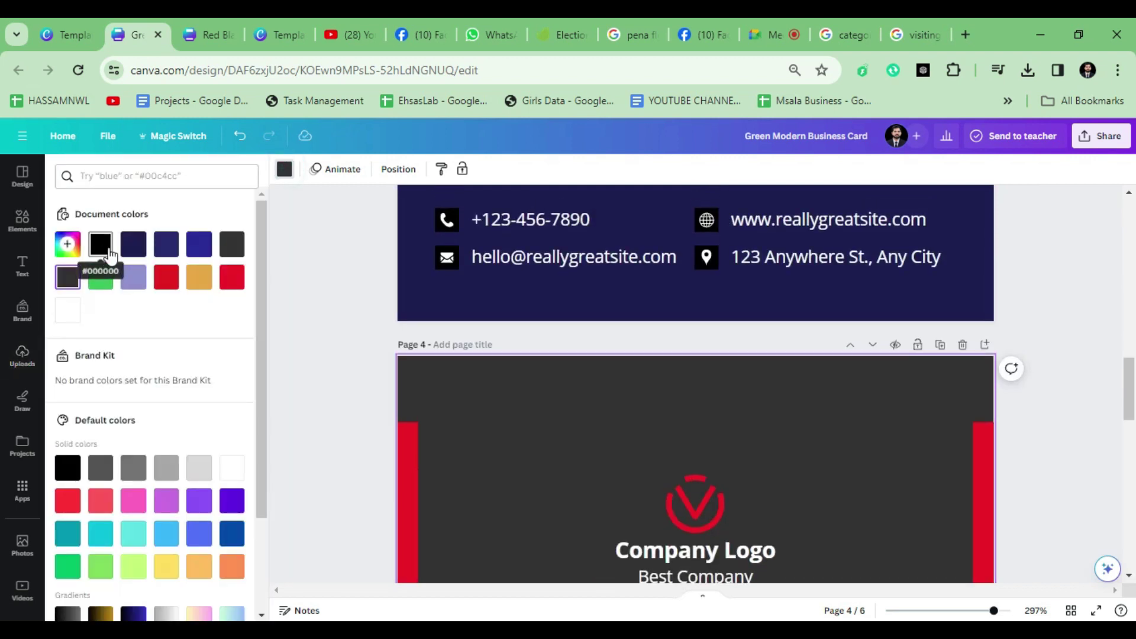
left_click(136, 255)
left_click(328, 403)
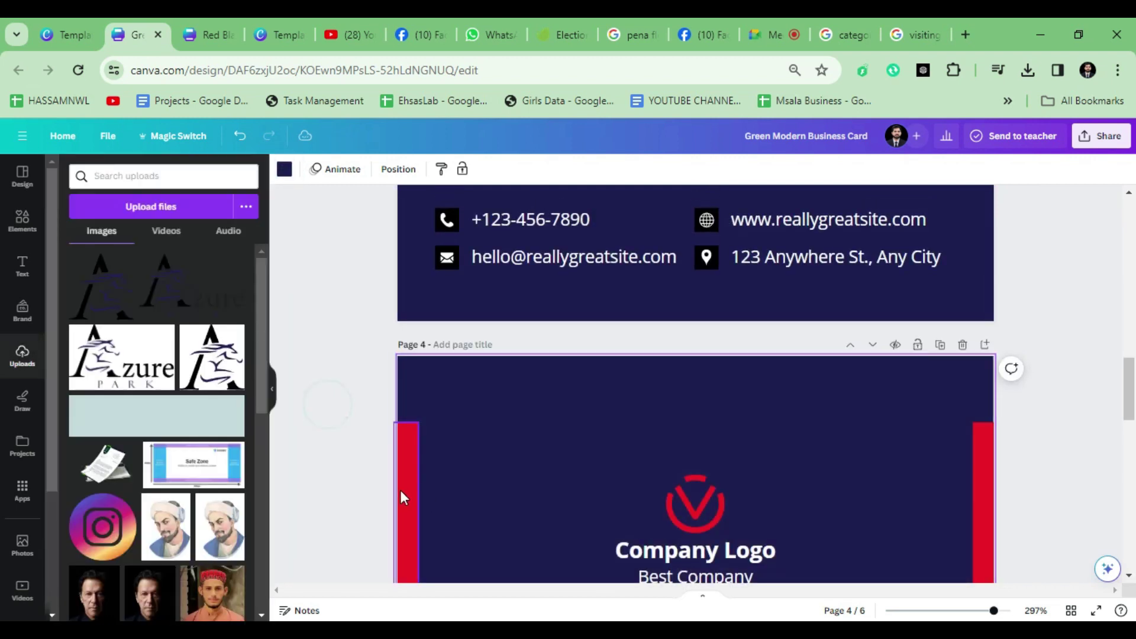
Step: Turn both red side bars on page 4 black
left_click(400, 490)
left_click(985, 502, "shift")
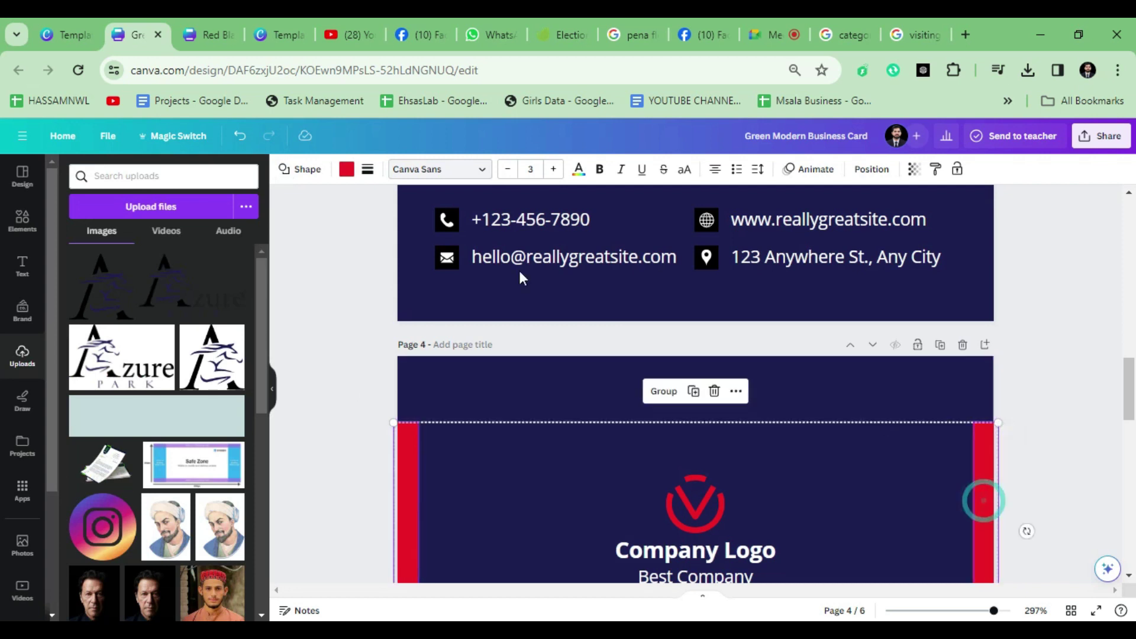
left_click(340, 170)
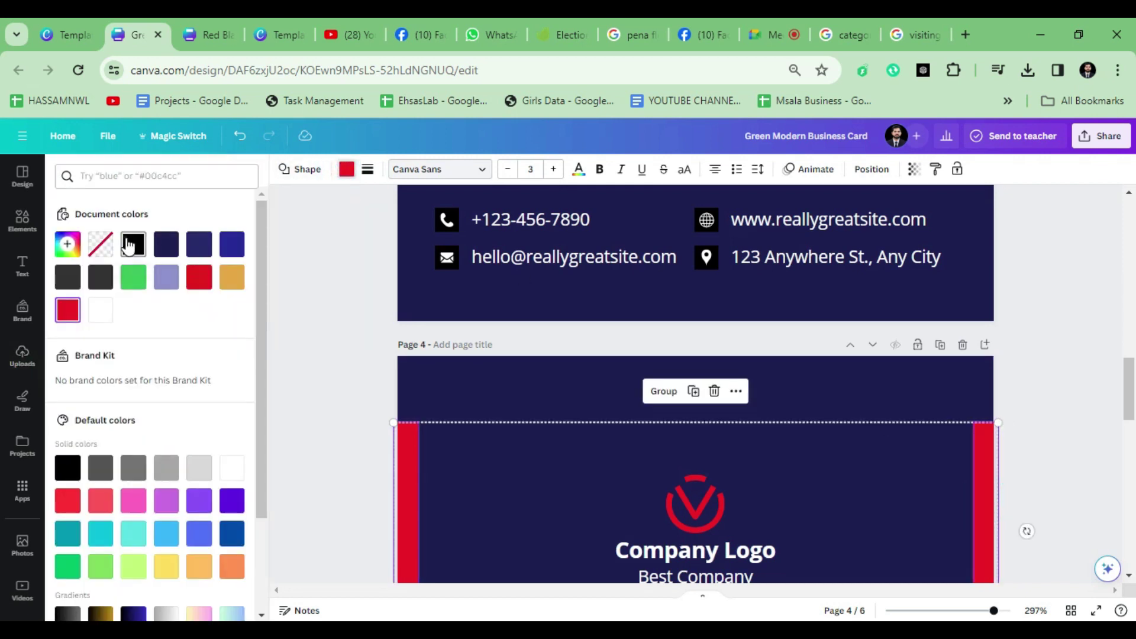
left_click(129, 246)
scroll(593, 432, "down", 3)
scroll(695, 400, "up", 7)
Step: Delete page 4's Company Logo placeholder group, then undo a trial paste of page 3's Azure logo
left_click(770, 337)
scroll(785, 412, "down", 5)
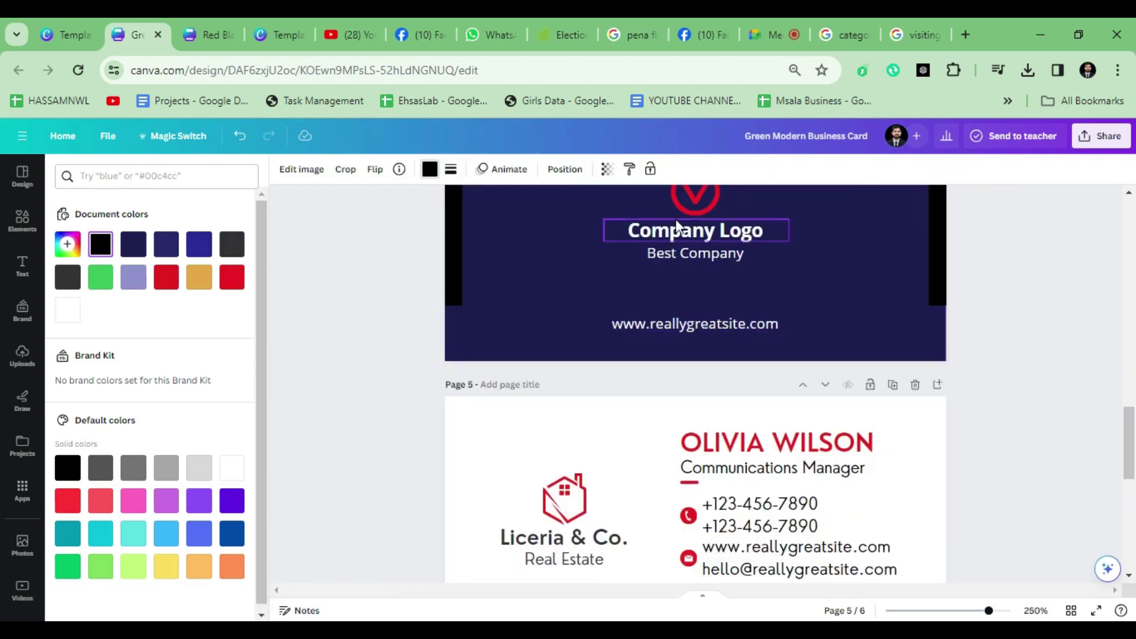
scroll(676, 226, "up", 2)
left_click_drag(621, 296, 796, 355)
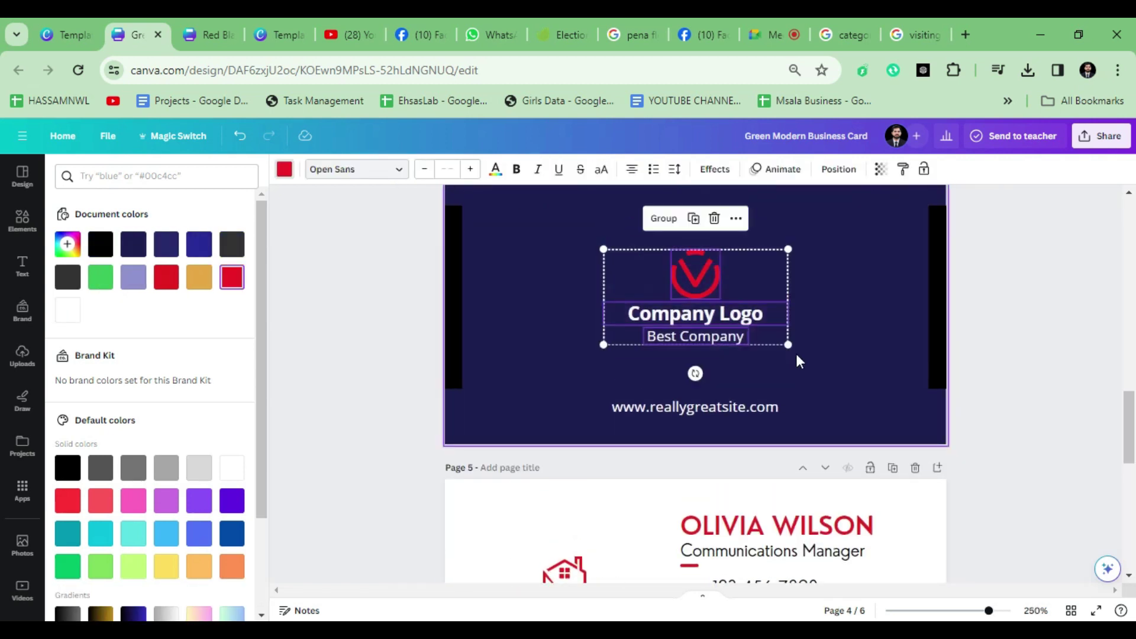
key("Delete")
key("ctrl+v")
left_click_drag(828, 247, 691, 317)
scroll(648, 374, "down", 2)
key("ctrl+z")
key("ctrl+z")
key("ctrl+z")
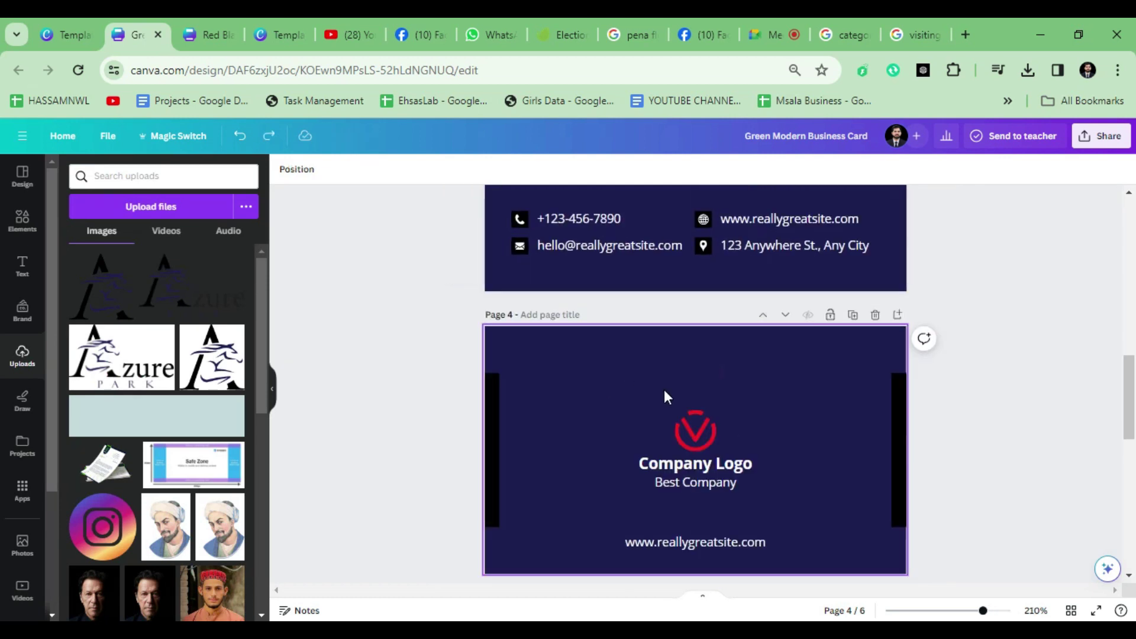
scroll(664, 391, "up", 2)
scroll(664, 391, "down", 3)
scroll(667, 392, "up", 1)
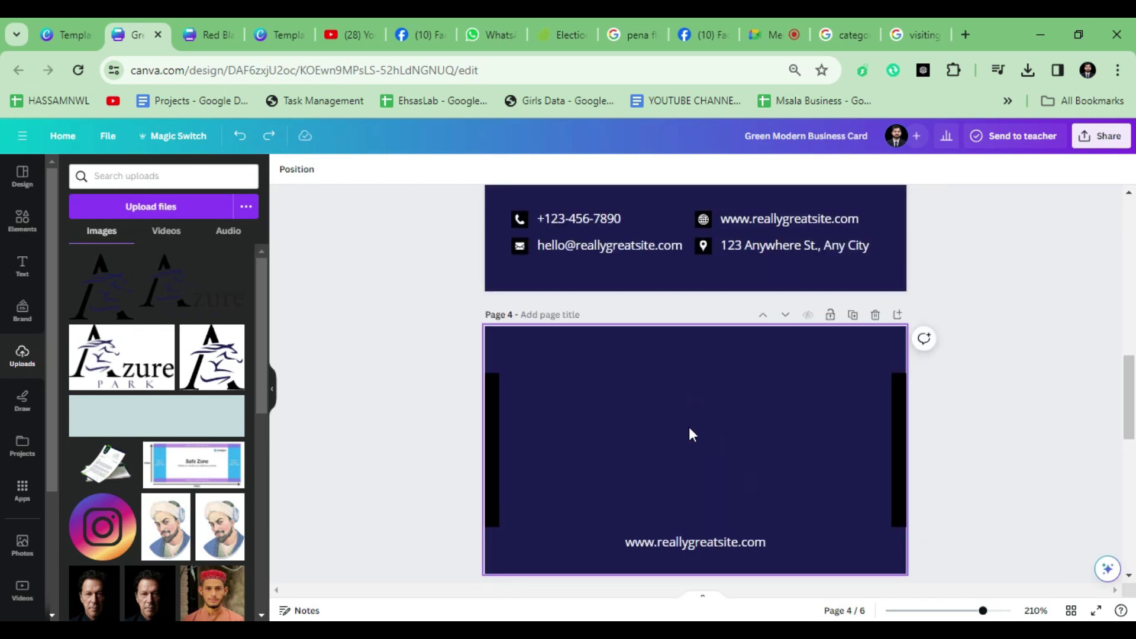
Step: Paste the Azure logo back onto page 4 and centre it on the card
scroll(677, 439, "down", 1)
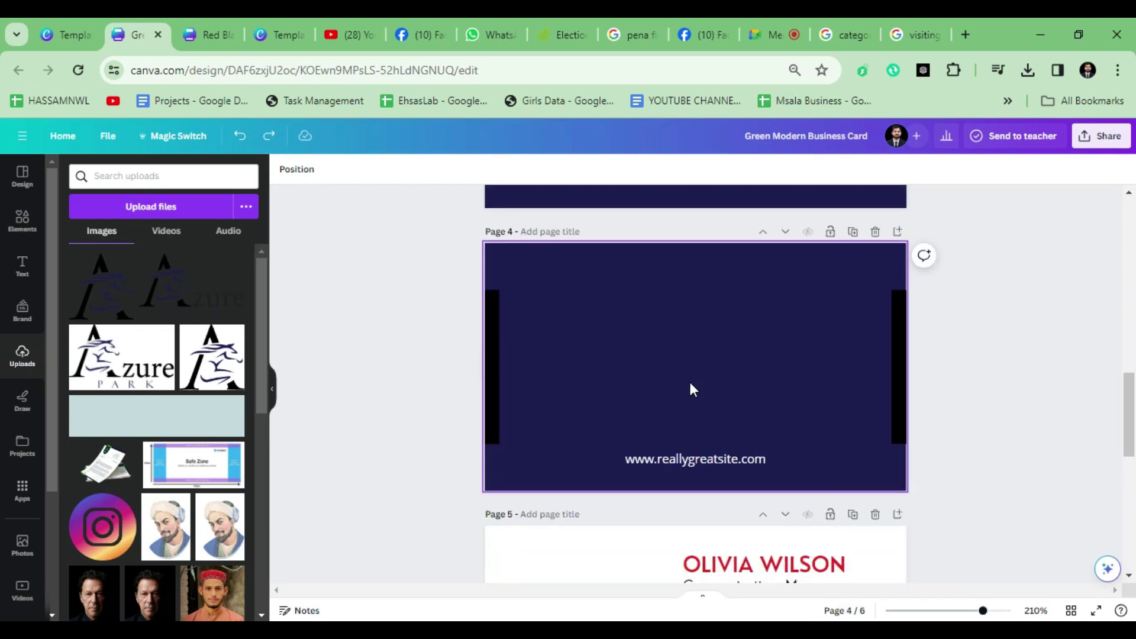
key("ctrl+v")
left_click_drag(794, 322, 634, 347)
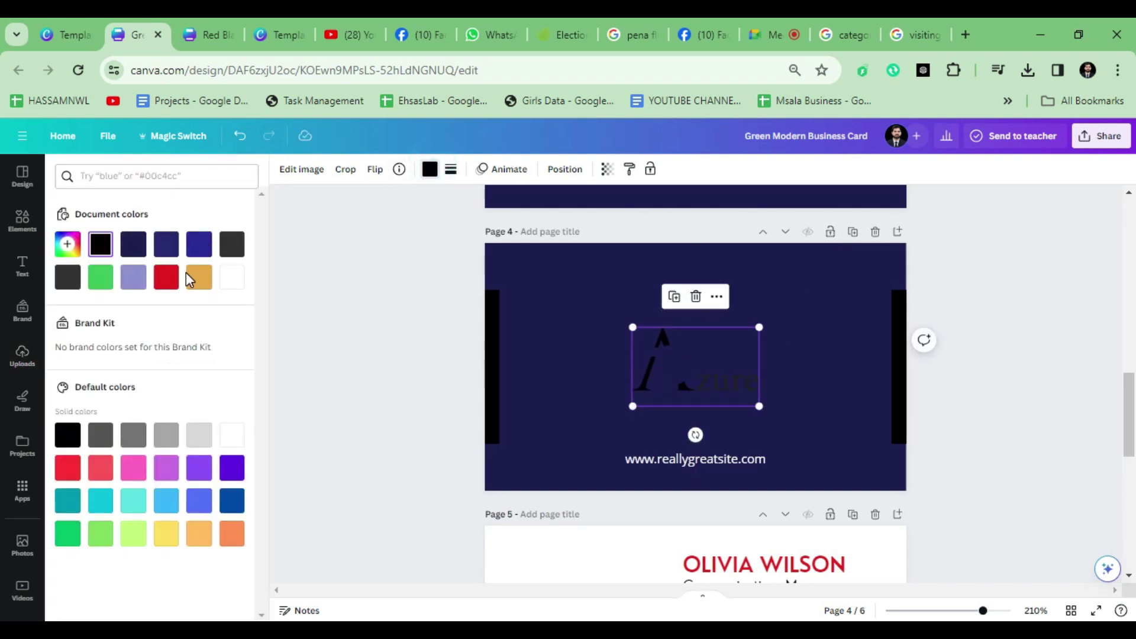
left_click(238, 277)
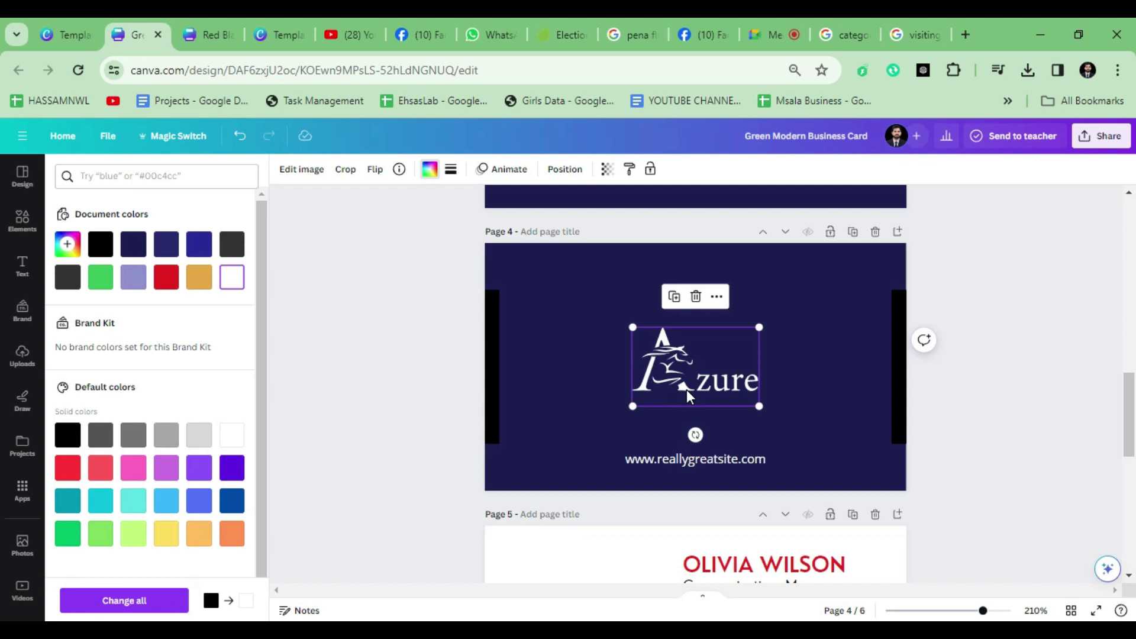
scroll(687, 389, "up", 3)
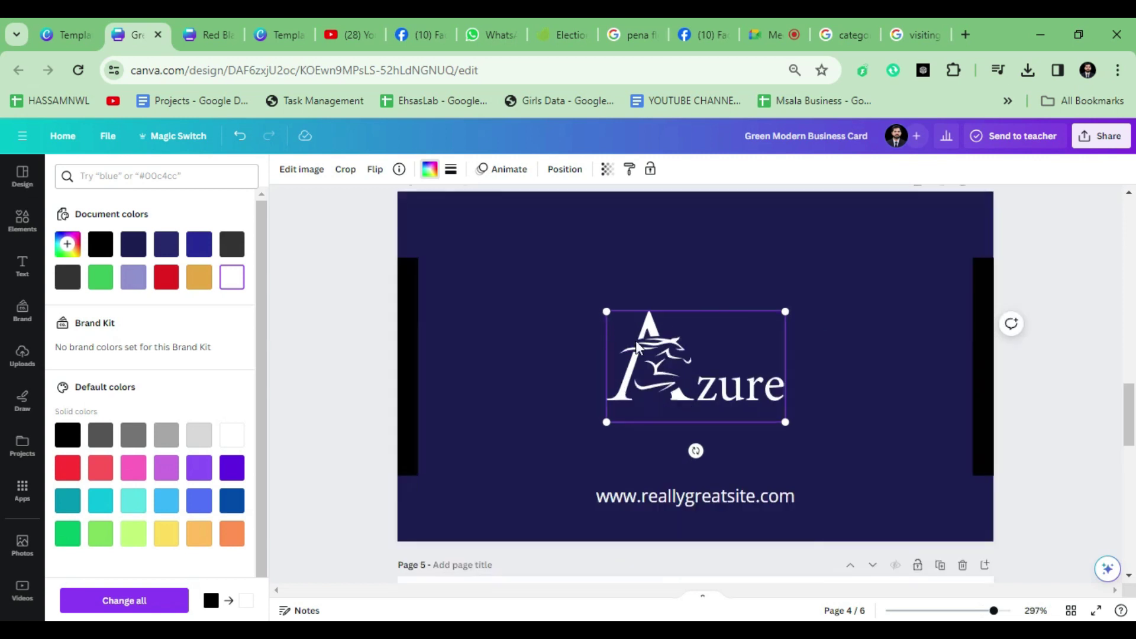
left_click_drag(601, 309, 589, 289)
mouse_move(756, 399)
left_mouse_down()
mouse_move(728, 395)
mouse_move(762, 397)
left_mouse_up()
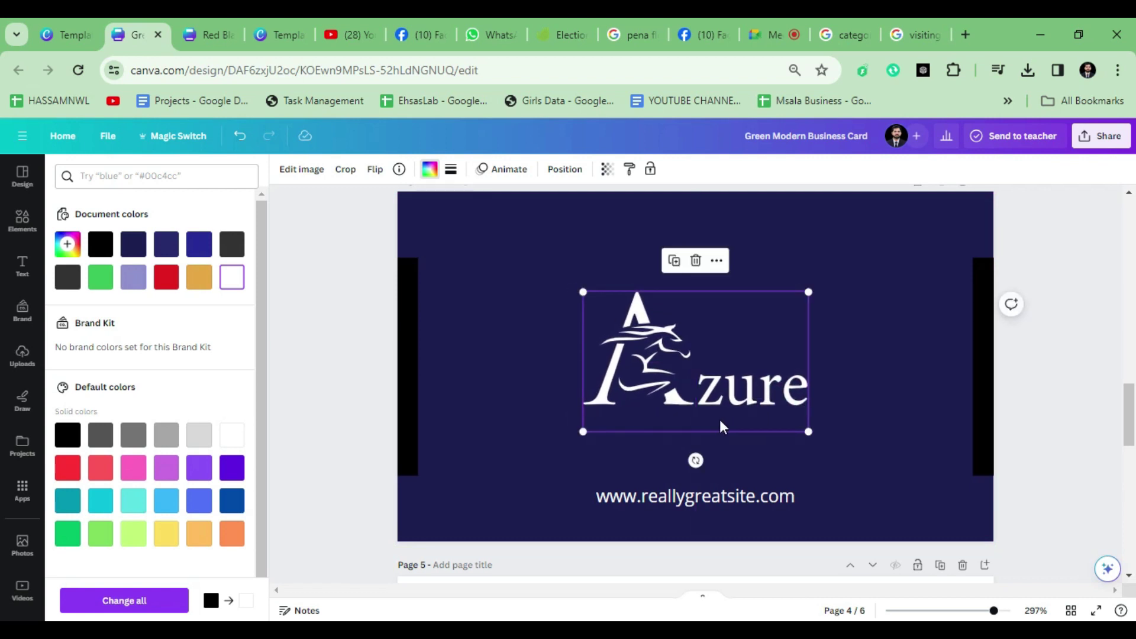
scroll(722, 414, "down", 3)
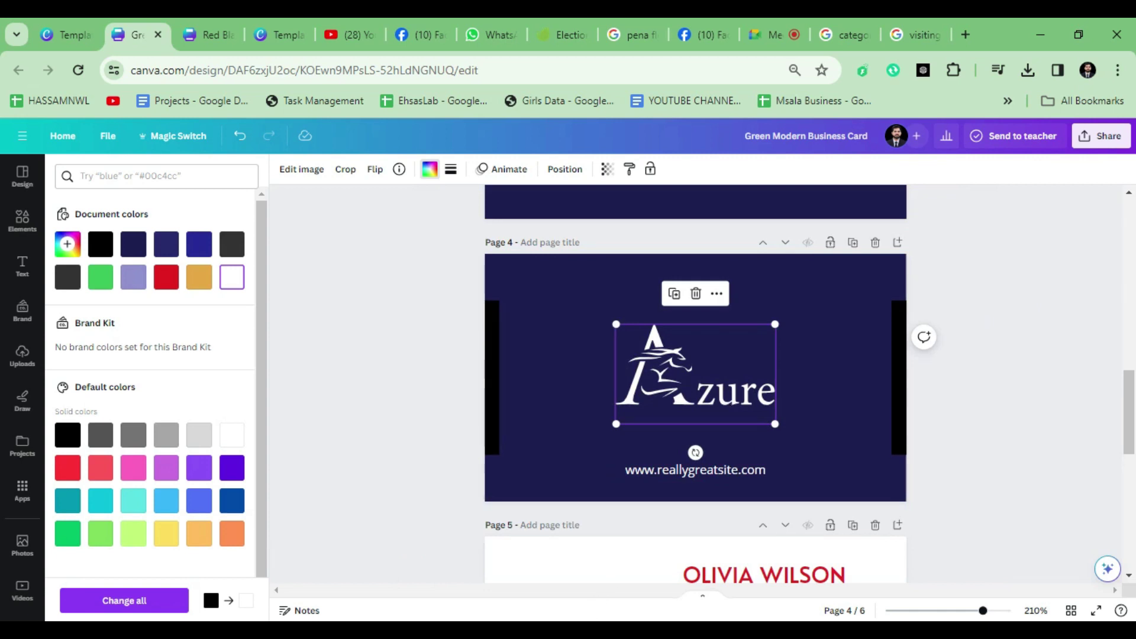
left_click(470, 408)
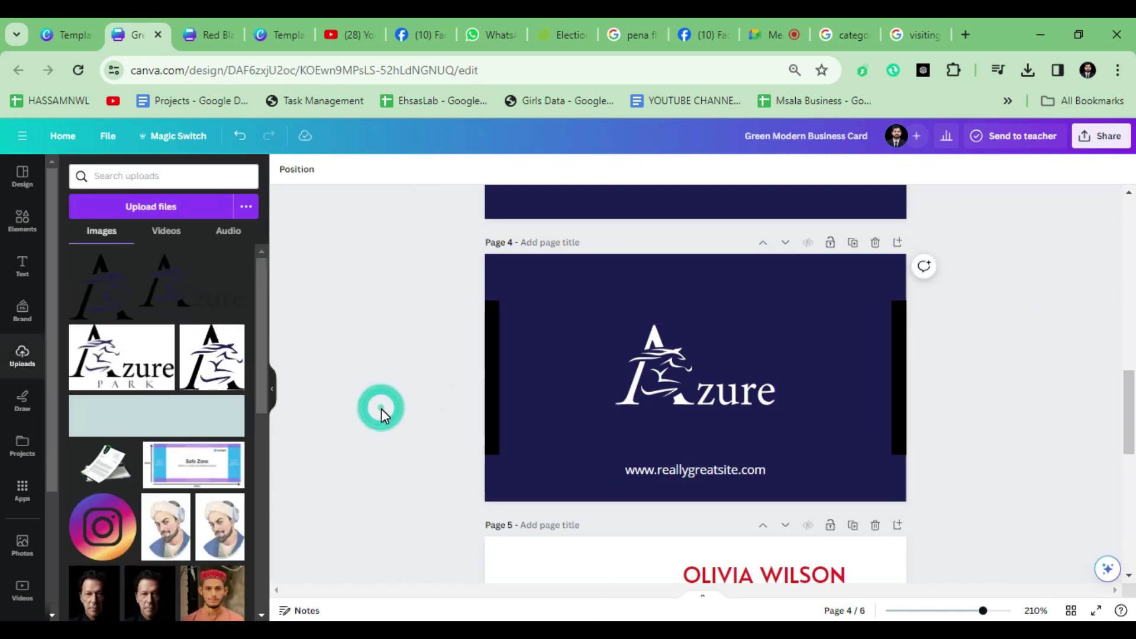
scroll(381, 409, "up", 2)
scroll(381, 410, "up", 2)
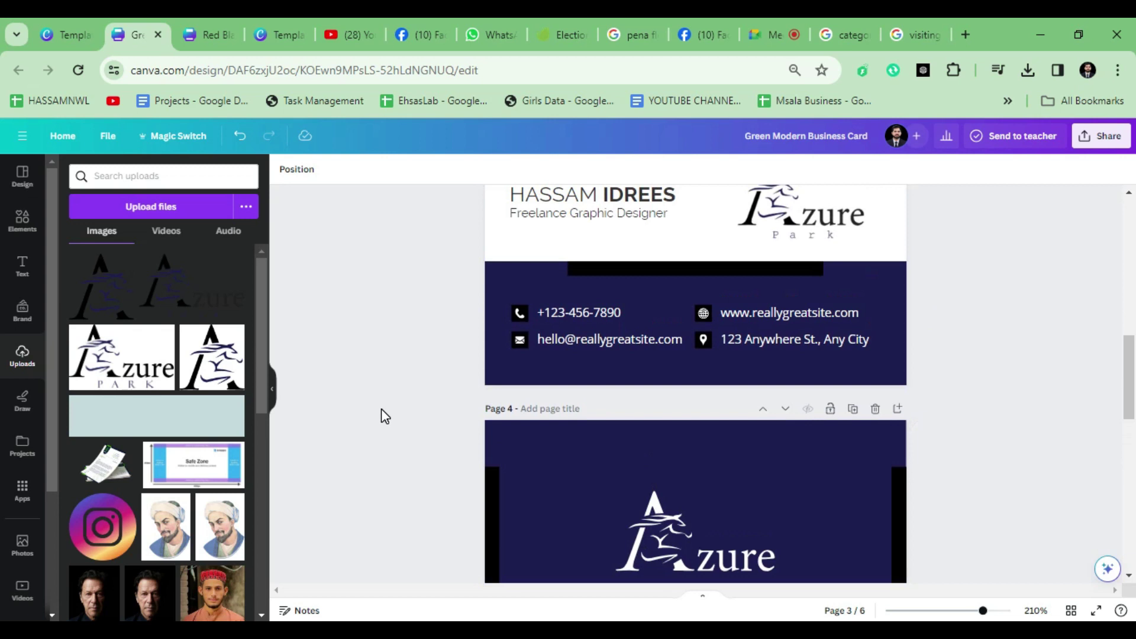
scroll(381, 410, "down", 3)
Step: Open 'Azure Park final logo' from the Azure Park Logo folder in Illustrator
left_click(683, 416)
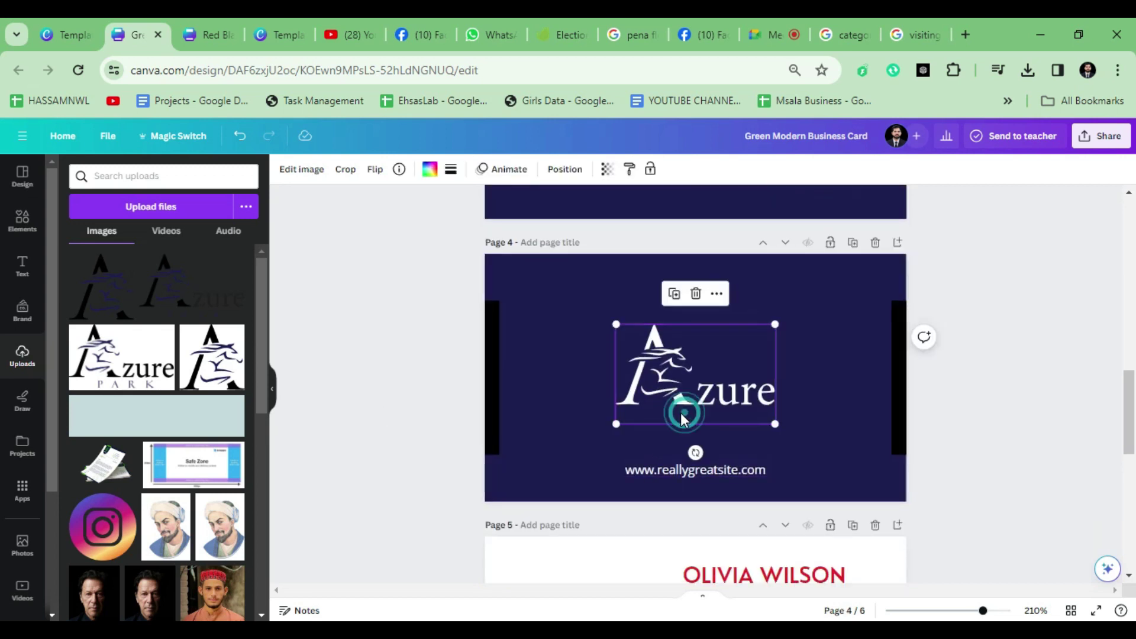
key("alt+Tab")
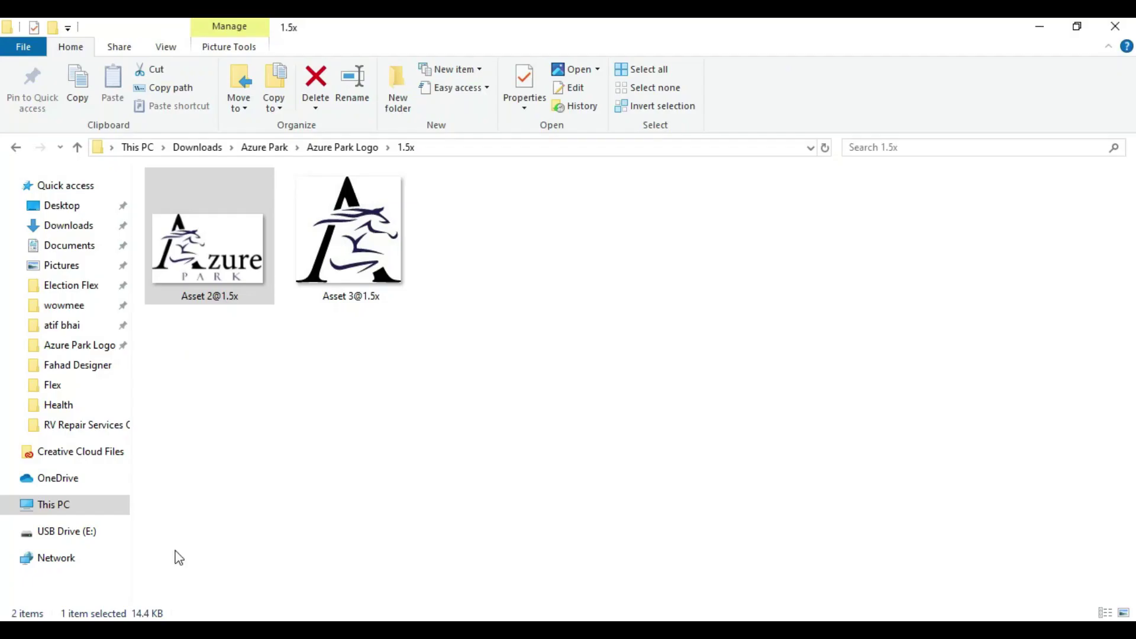
left_click(79, 147)
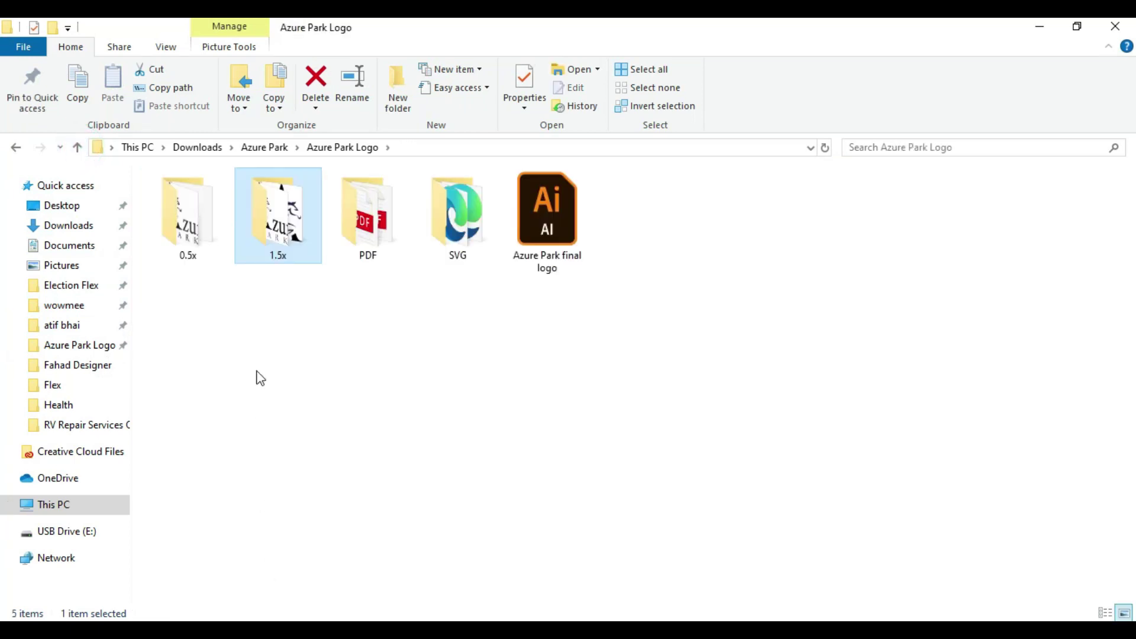
left_click(176, 253)
double_click(176, 256)
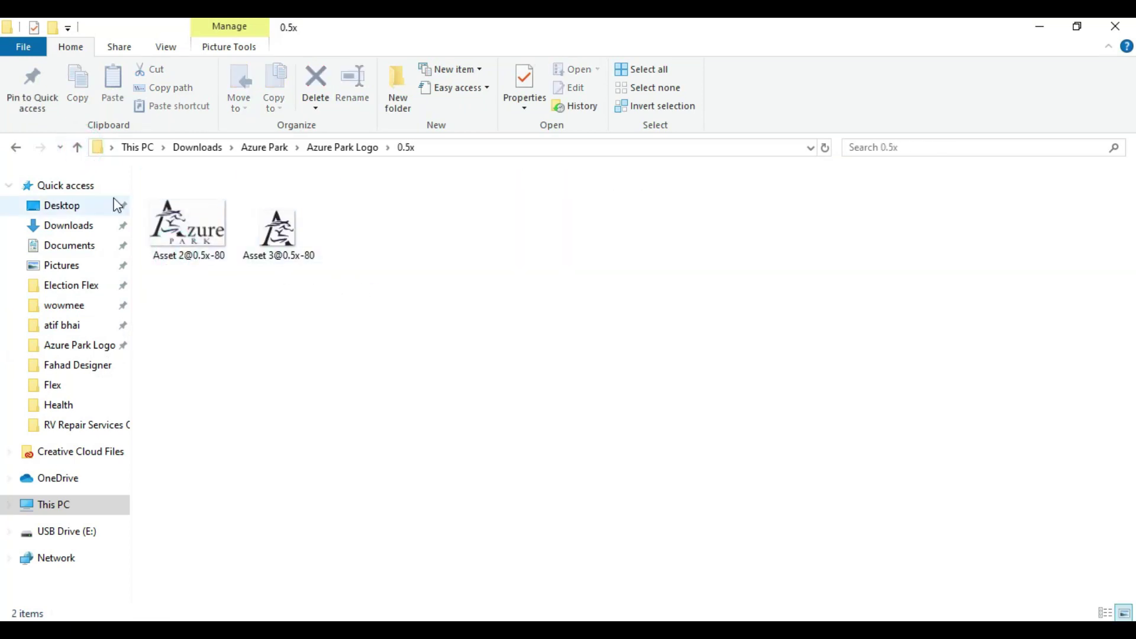
key("alt+Left")
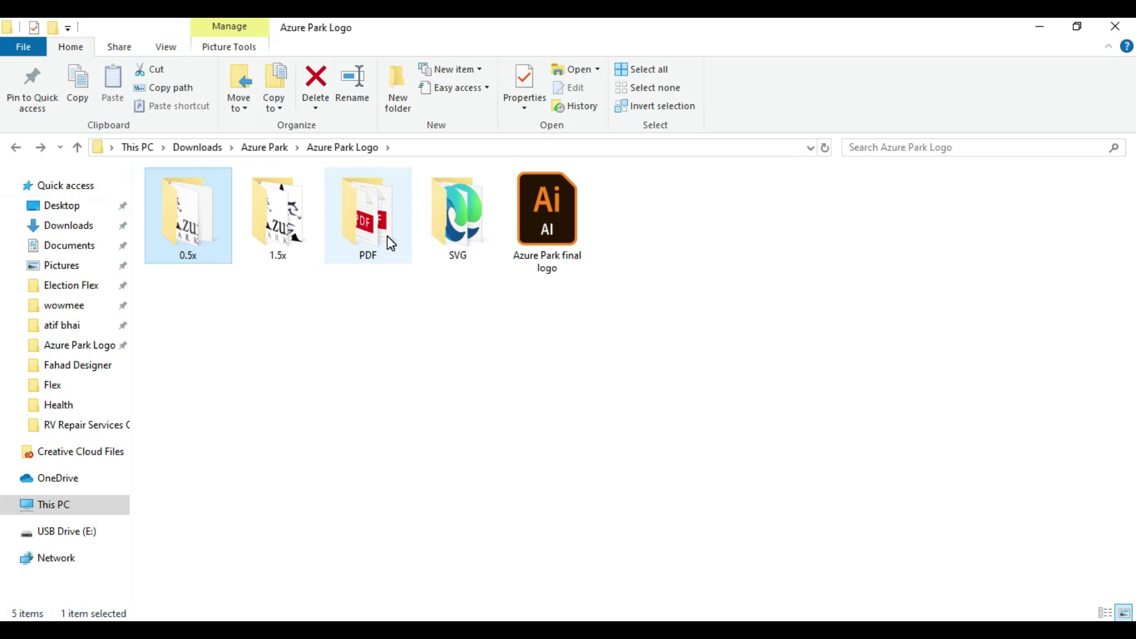
left_click(559, 239)
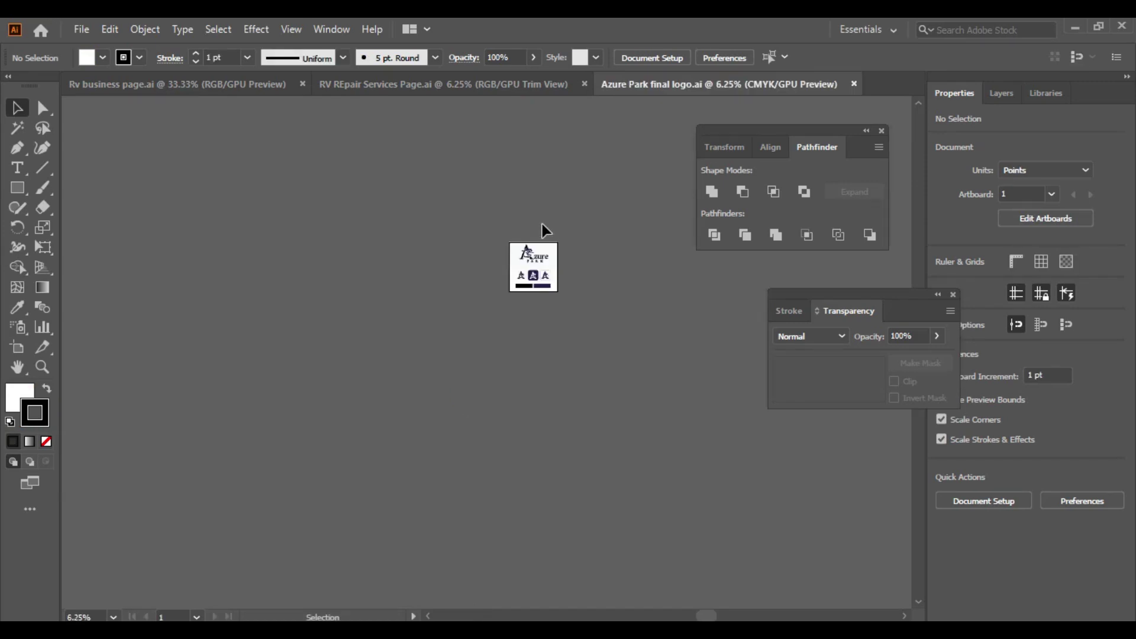
Step: Select the Azure Park logo group on the logo sheet and sample white as its fill
left_click(506, 342)
left_click(508, 342)
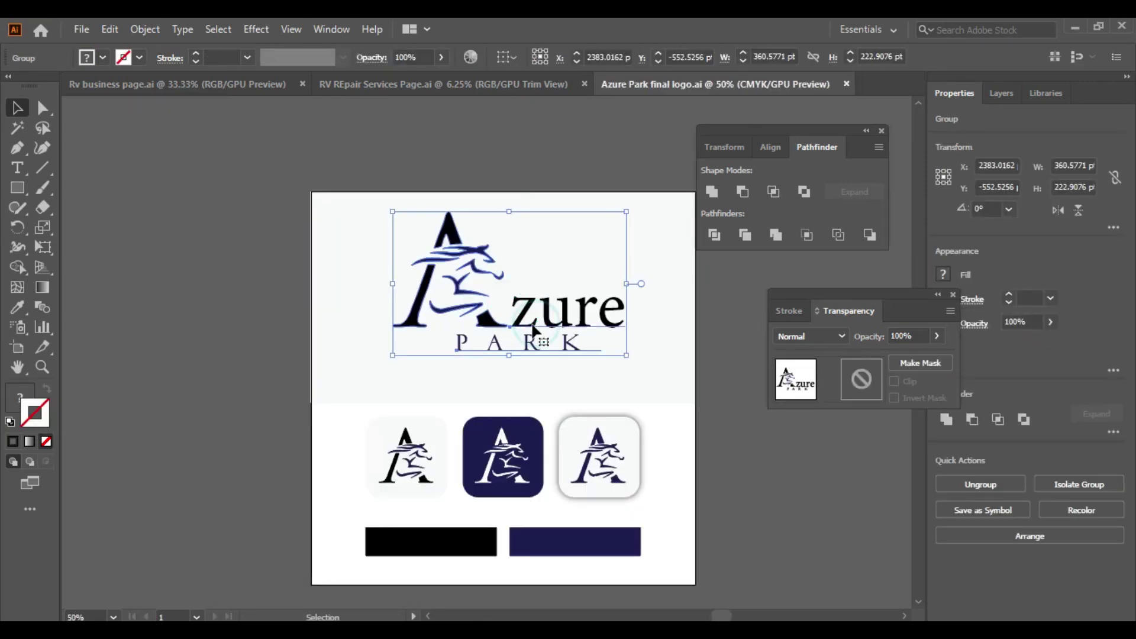
key("ctrl+plus")
key("ctrl+plus")
key("ctrl+minus")
key("ctrl+minus")
key("ctrl+minus")
key("ctrl+minus")
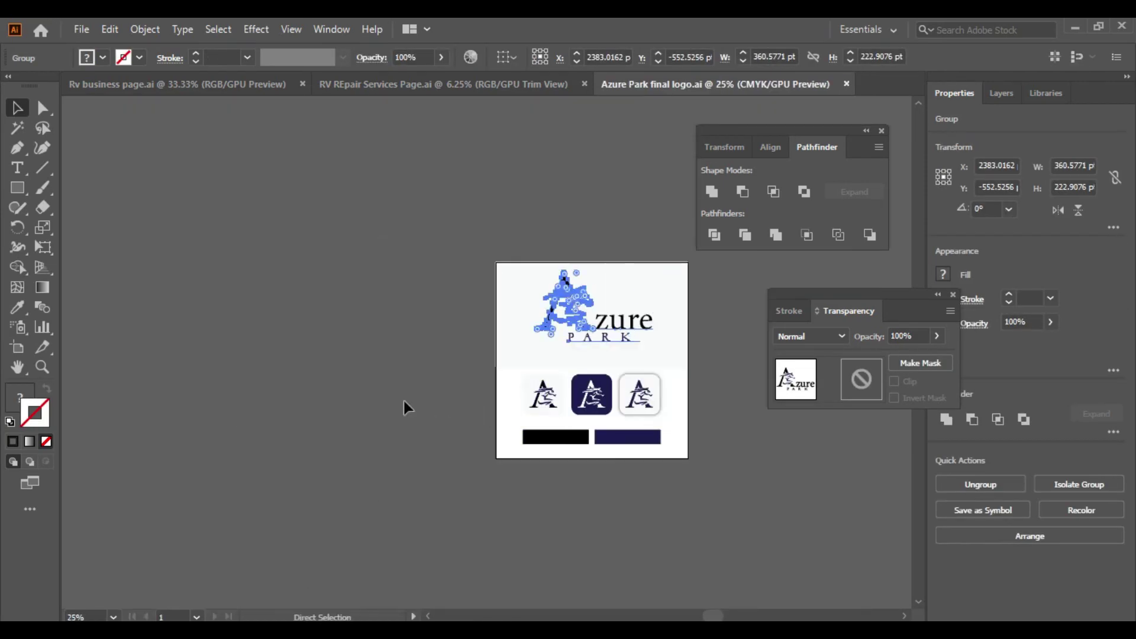
left_click(389, 402)
left_click_drag(567, 379, 584, 384)
key("ctrl+plus")
scroll(583, 380, "up", 1)
scroll(595, 392, "right", 1)
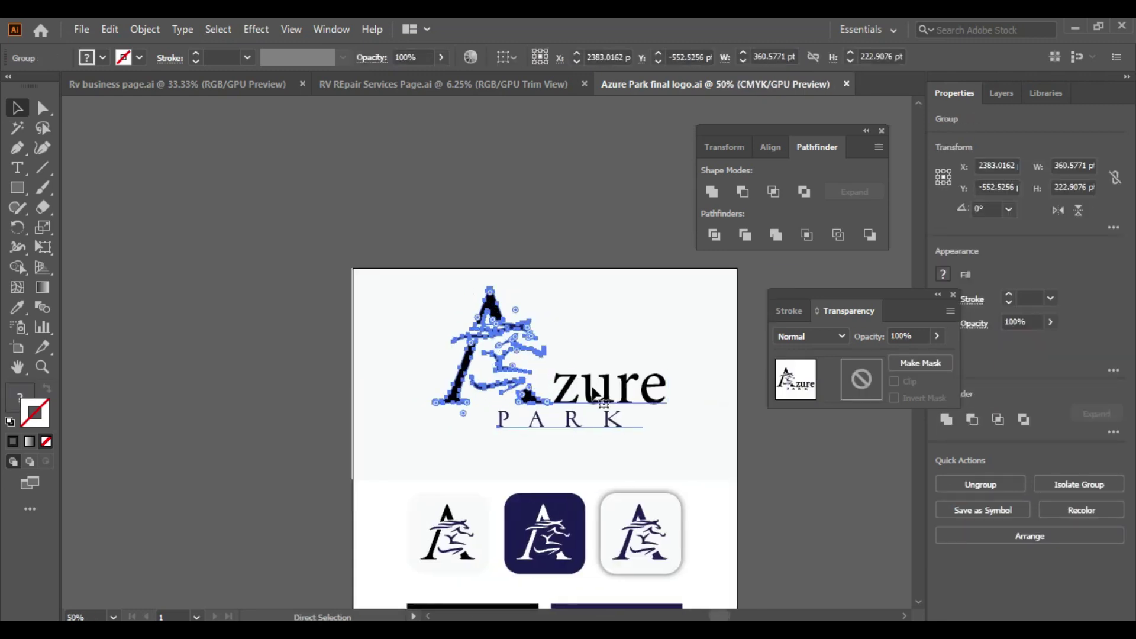
scroll(557, 411, "up", 2)
scroll(231, 230, "up", 1)
key("i")
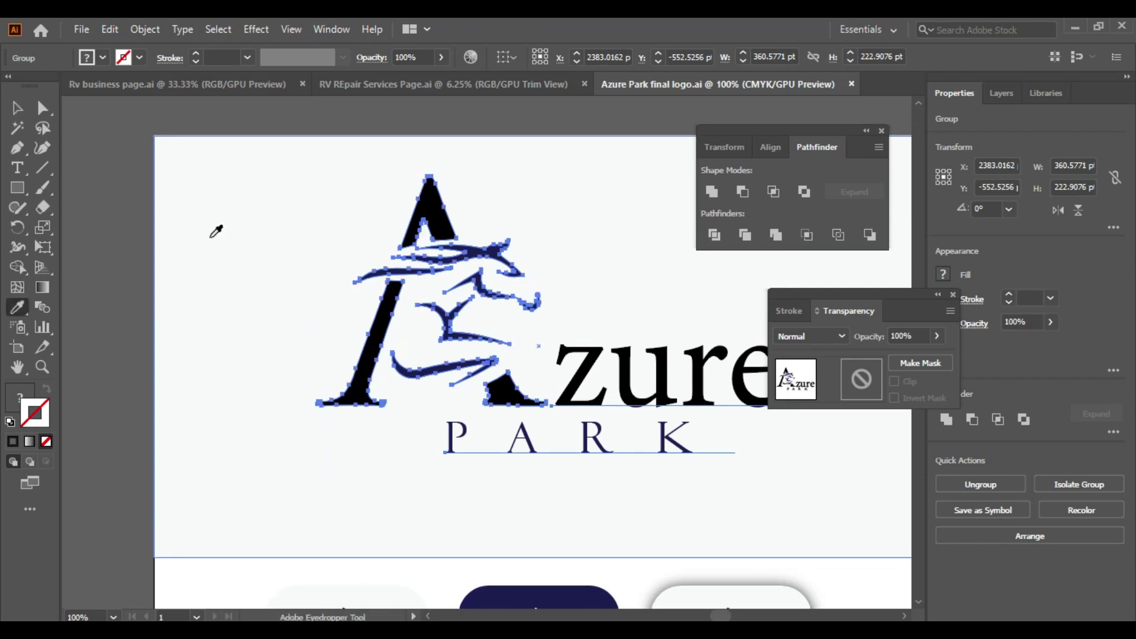
left_click(212, 236)
left_click(210, 246)
Step: Reselect the logo group and create a new blank 6 × 3 in document
left_click(17, 107)
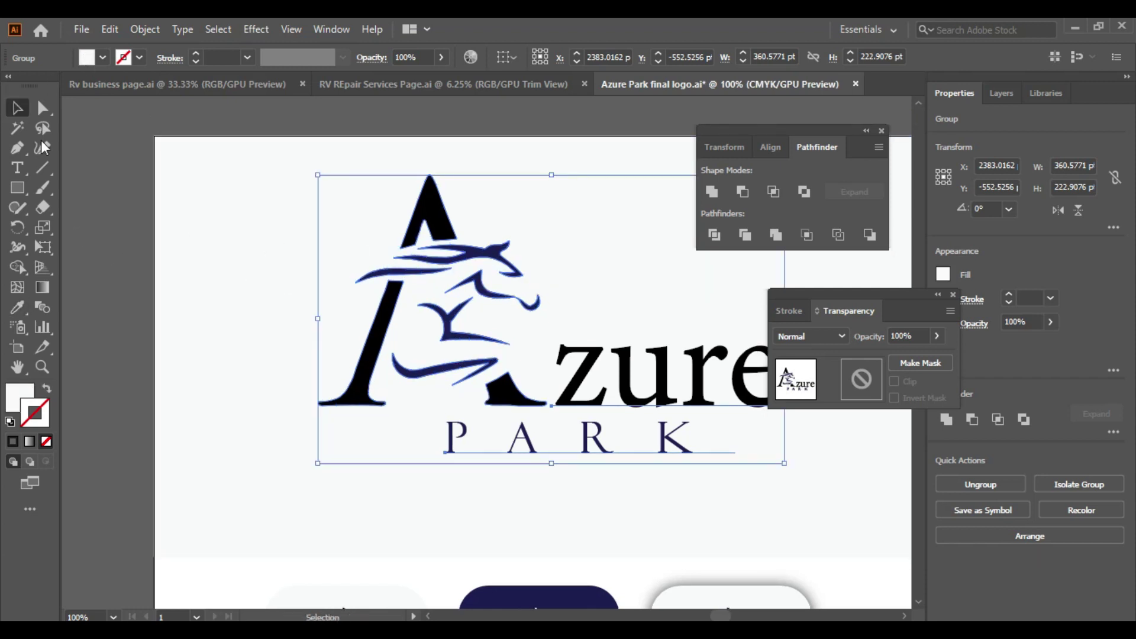
left_click(61, 177)
left_click(474, 339)
key("ctrl+minus")
key("ctrl+minus")
key("a")
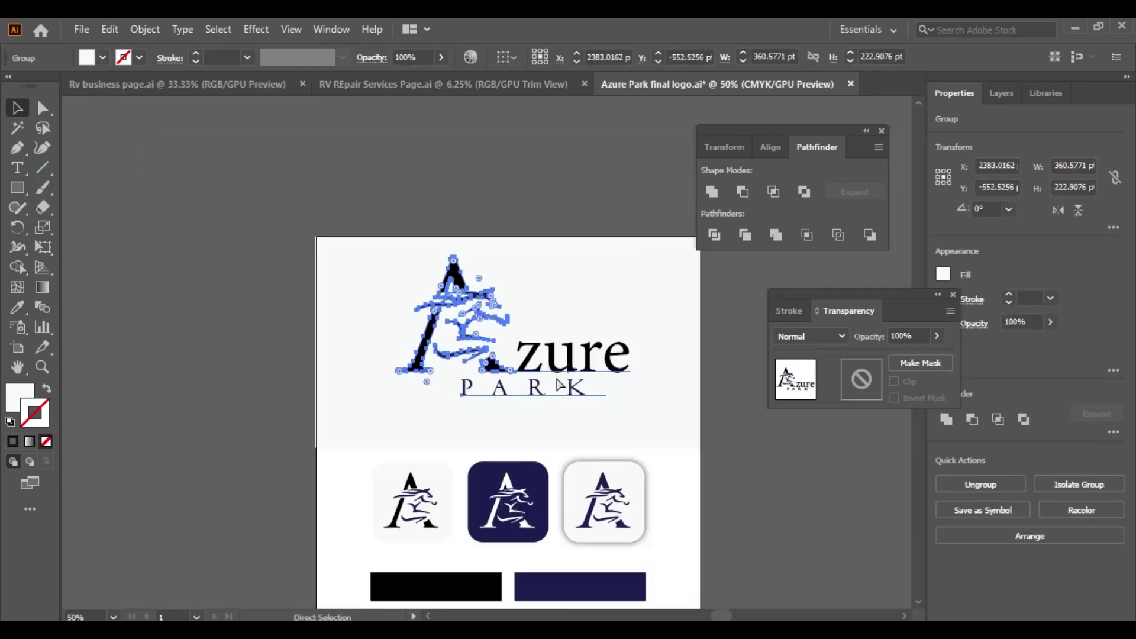
key("v")
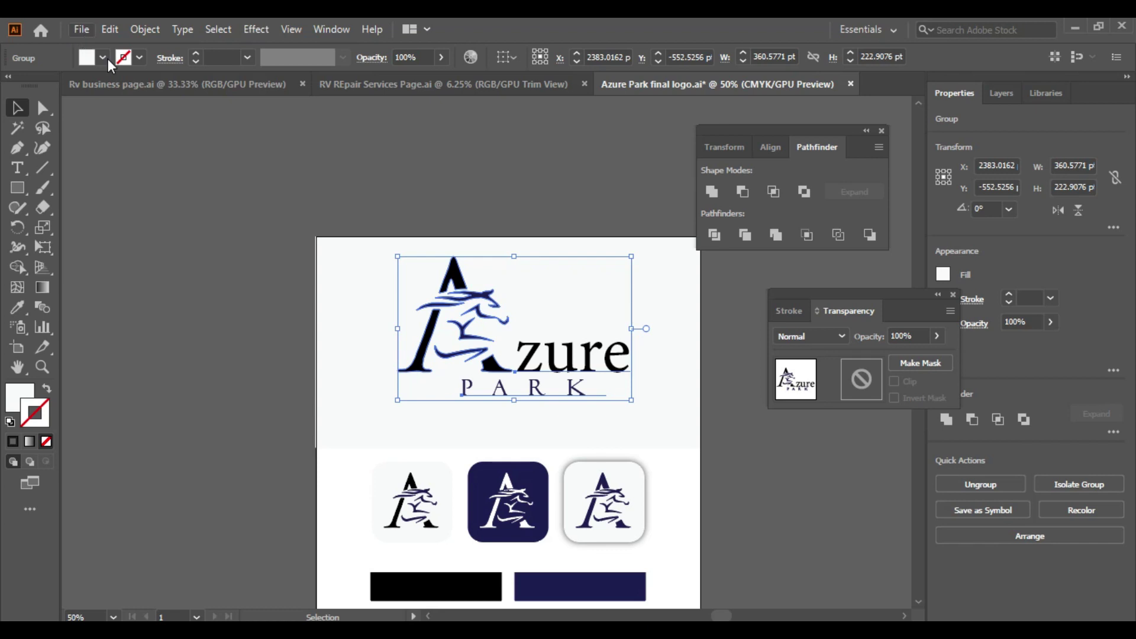
key("ctrl+n")
key("Escape")
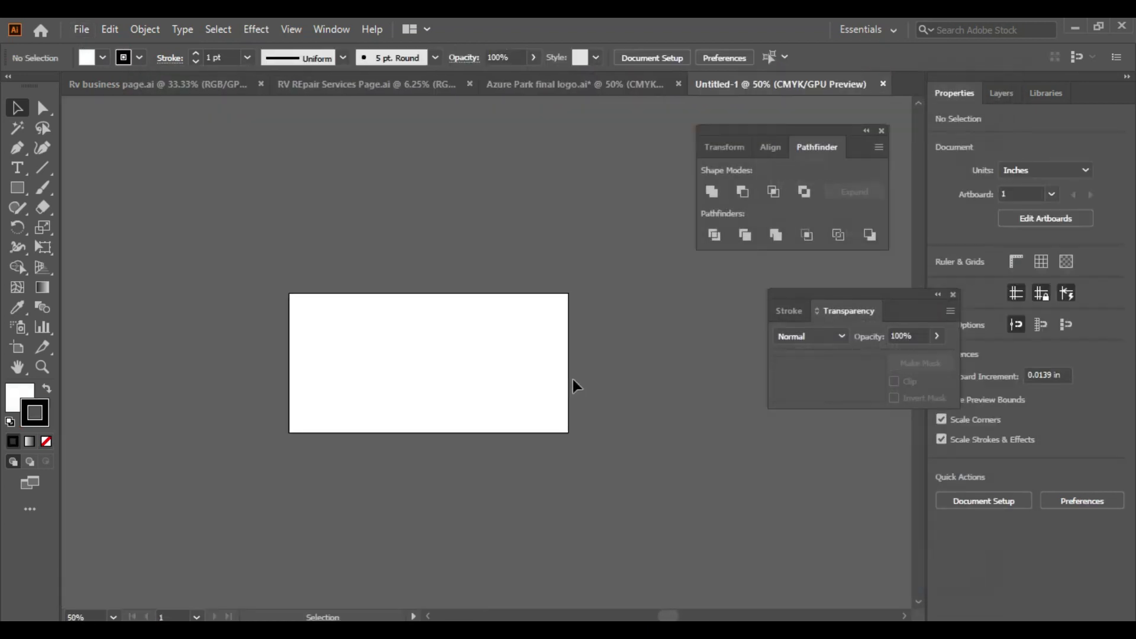
Step: Paste the logo into Untitled-1 and fit the artboard to its bounds
key("ctrl+v")
key("ctrl+1")
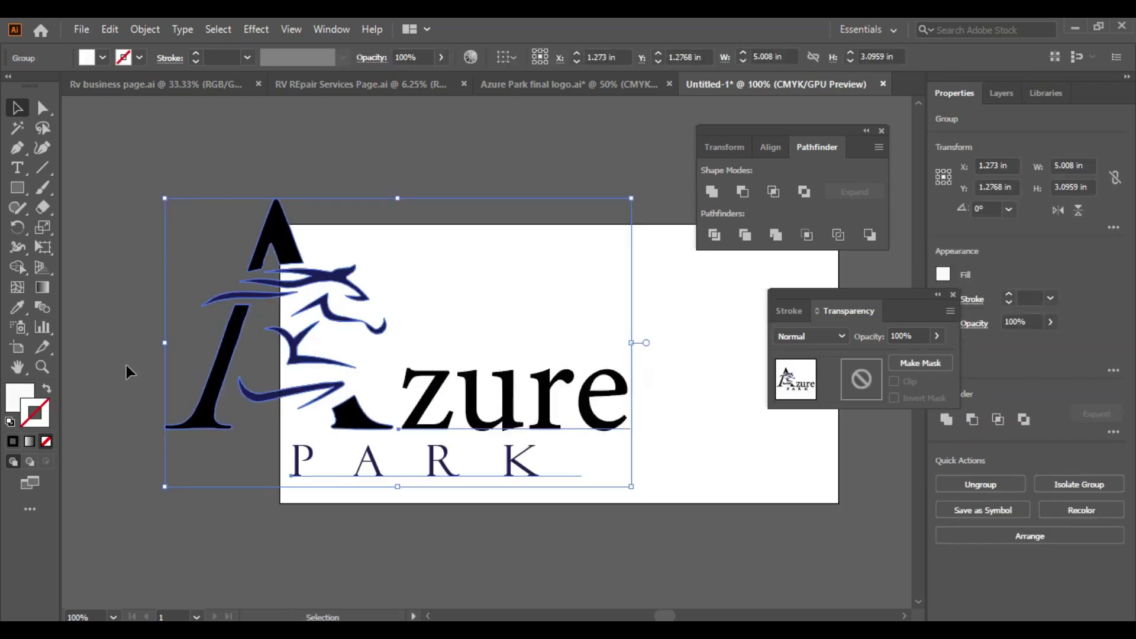
left_click(18, 348)
left_click(209, 287)
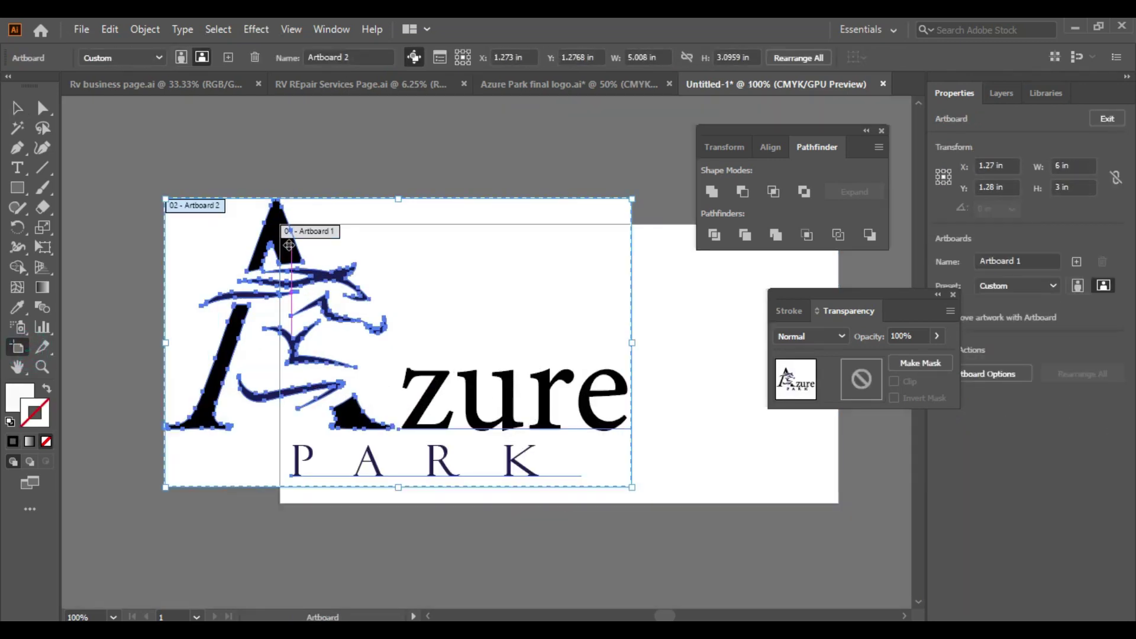
left_click(19, 109)
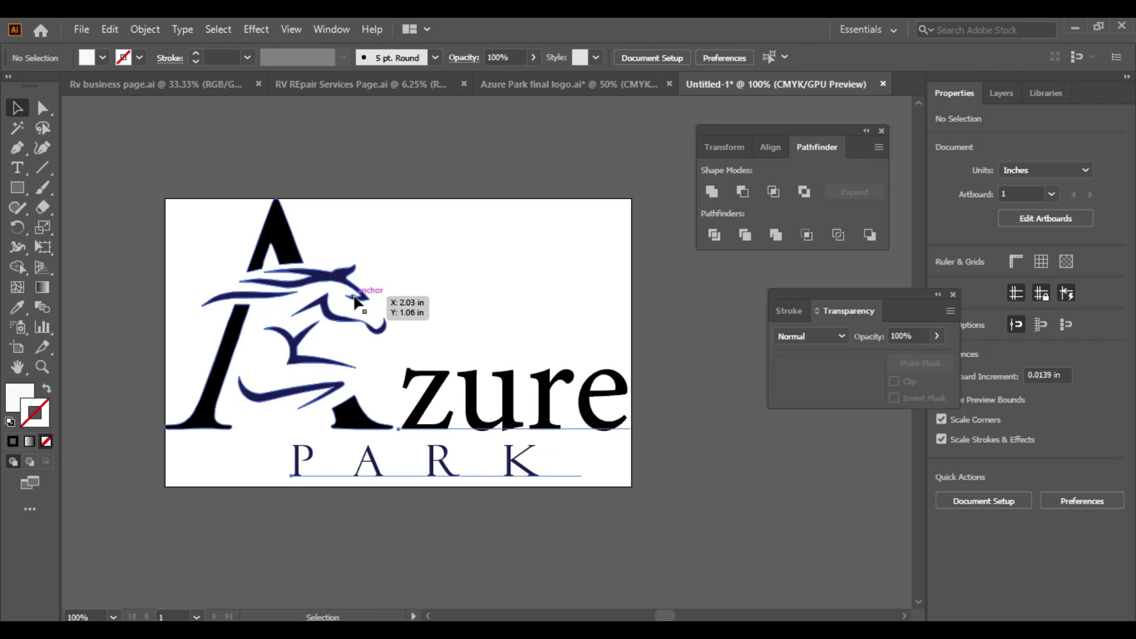
Step: Convert the logo text to outlines and check the white fill colour
left_click(357, 300)
scroll(408, 323, "up", 1)
key("i")
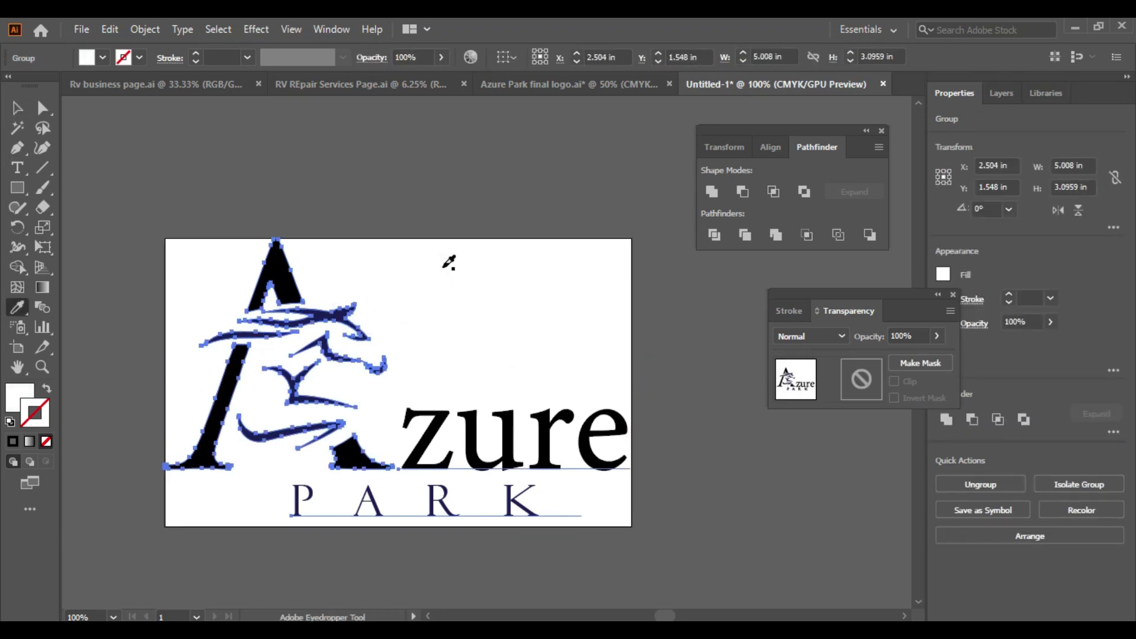
key("ctrl+shift+o")
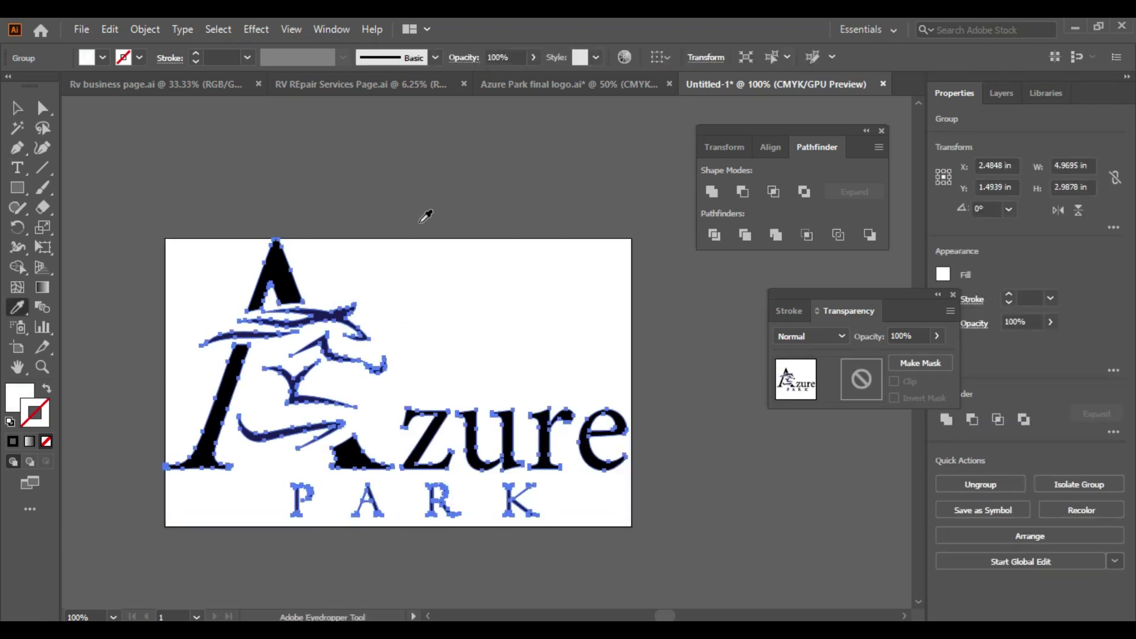
left_click(459, 261)
left_click(26, 389)
double_click(26, 389)
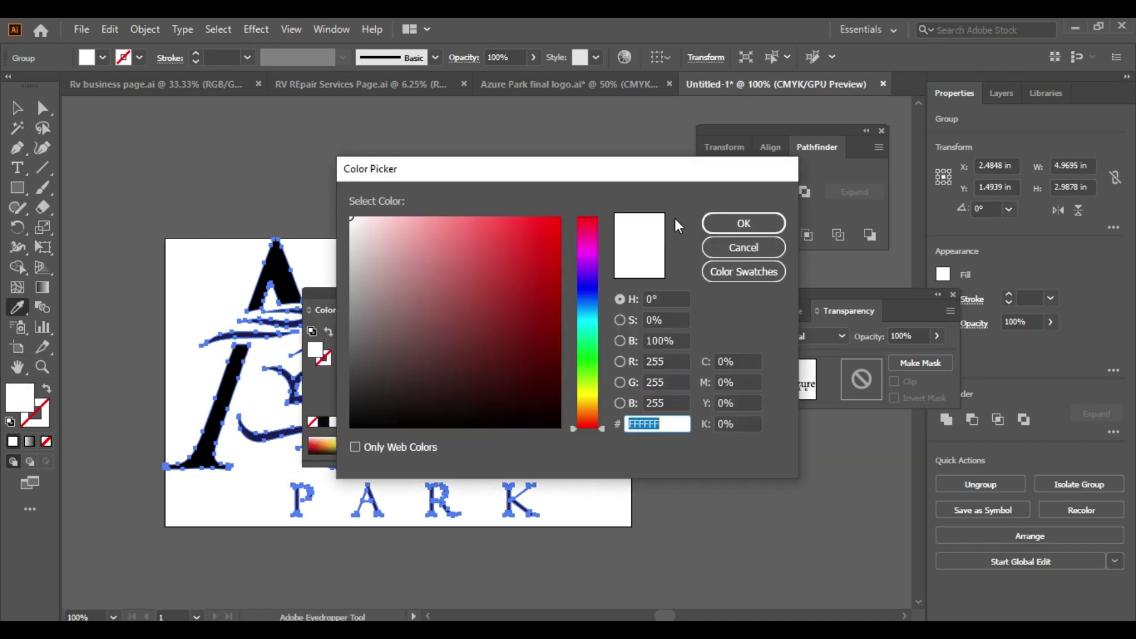
left_click(744, 247)
key("v")
left_click(492, 228)
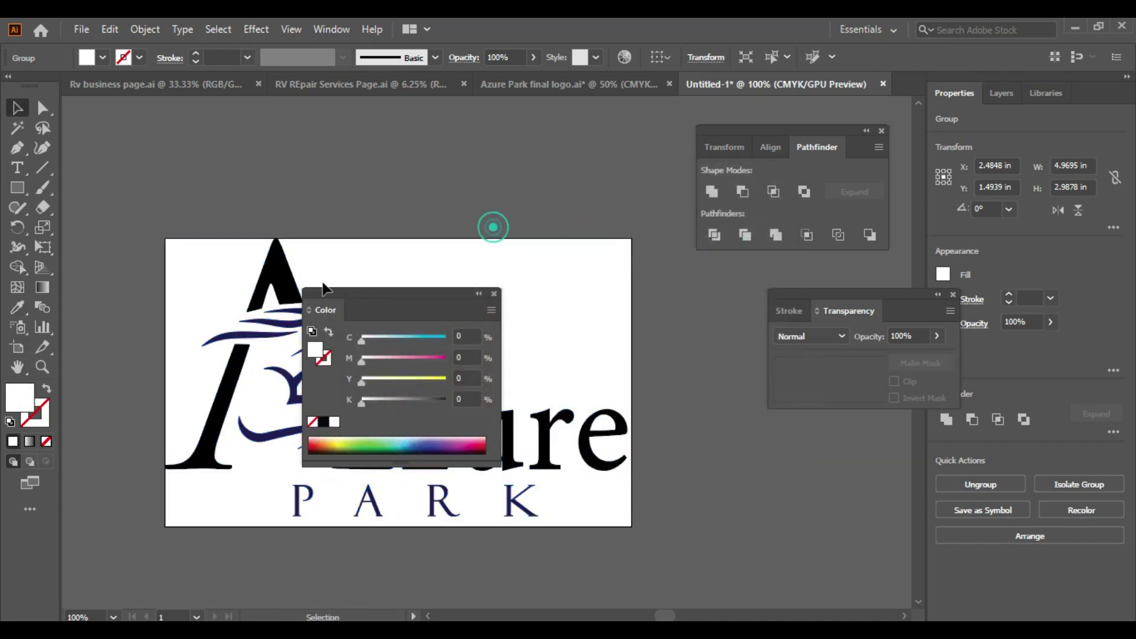
Step: In isolation mode, eyedropper white onto the horse mark and the 'zure PARK' text
double_click(293, 289)
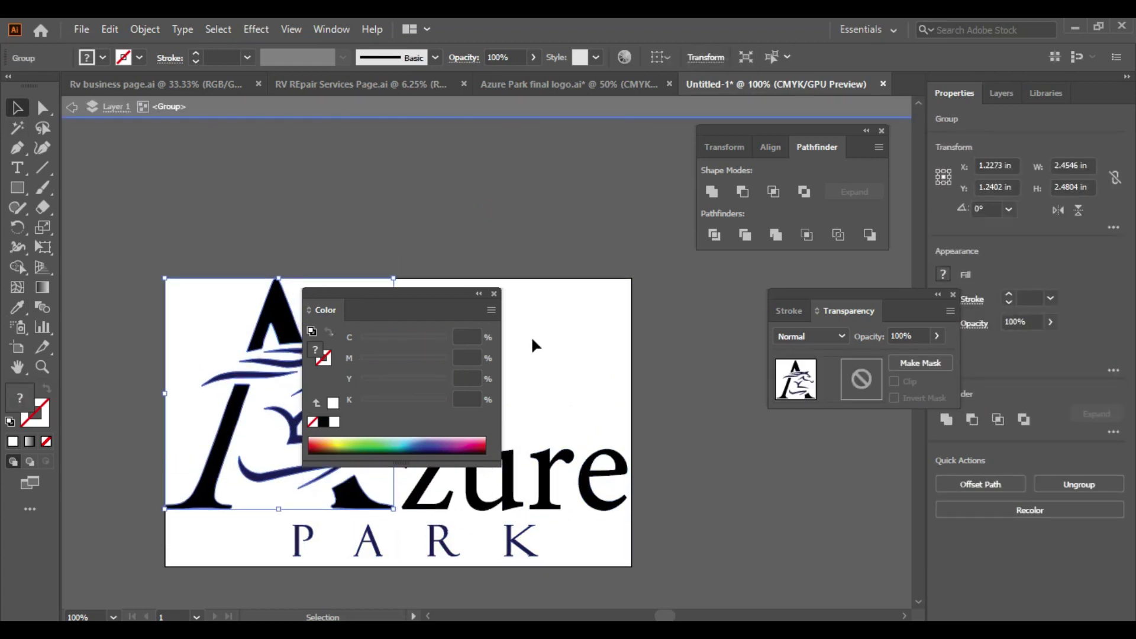
left_click(496, 294)
key("i")
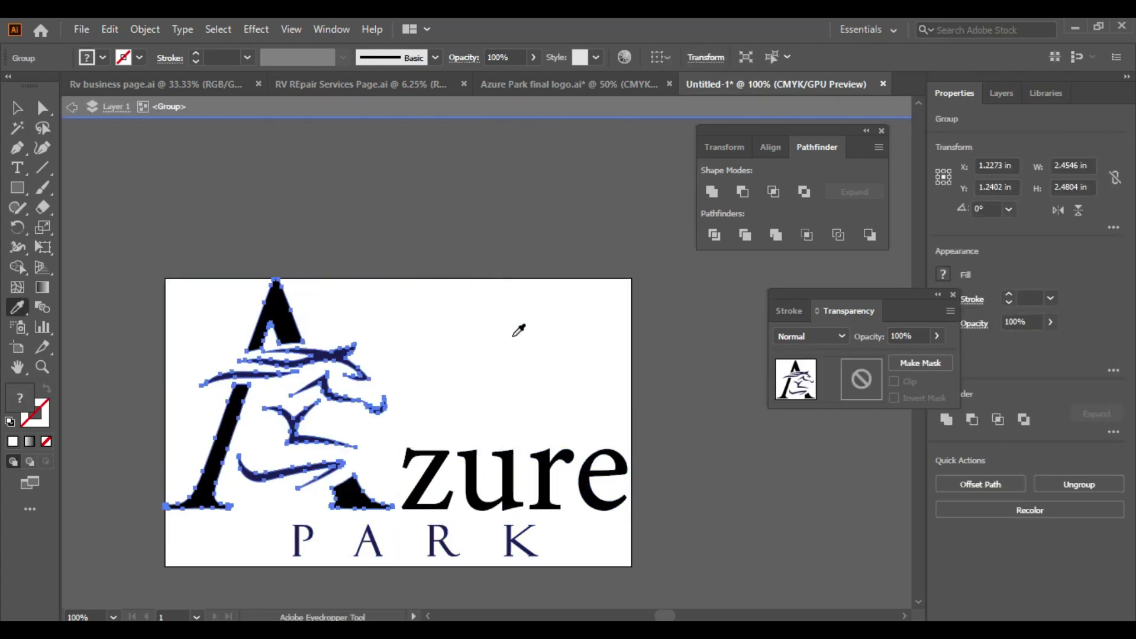
left_click(513, 332)
scroll(506, 340, "down", 1)
key("v")
left_click(496, 373)
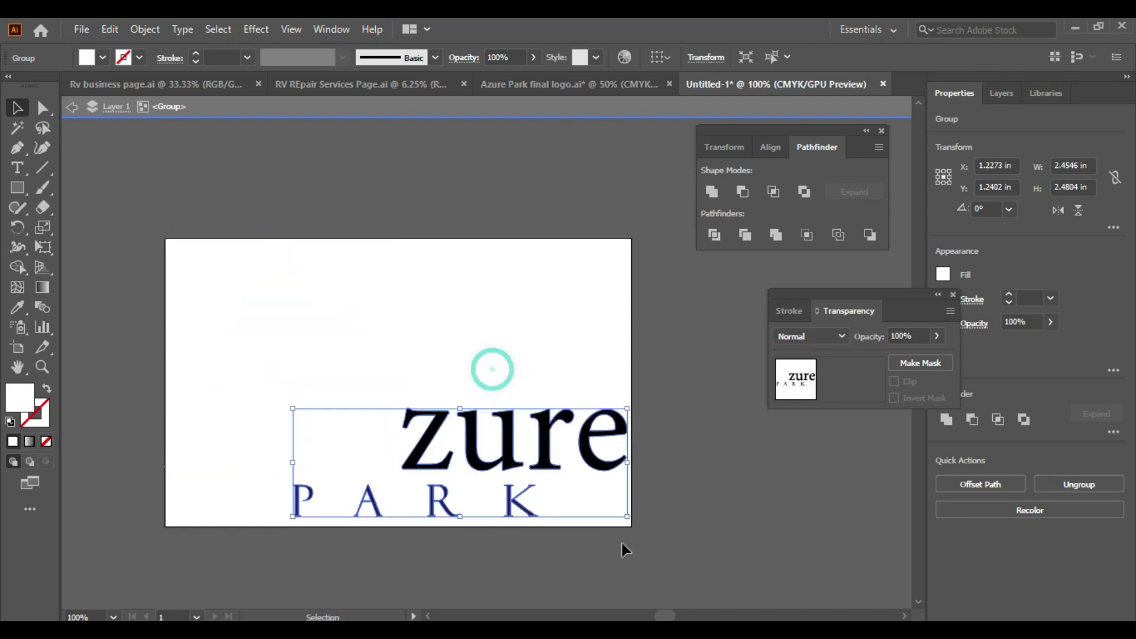
key("i")
scroll(602, 505, "up", 1)
left_click(554, 387)
Step: Exit the logo group and select the whole white logo on the artboard
left_click(18, 109)
double_click(335, 189)
left_click_drag(141, 233, 697, 525)
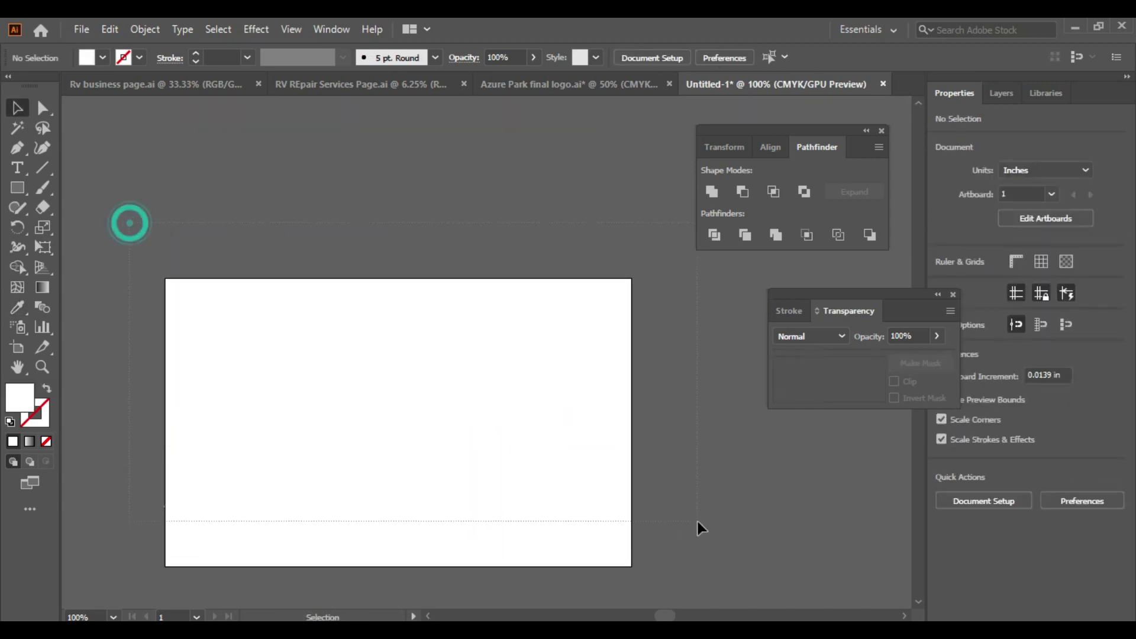
right_click(426, 471)
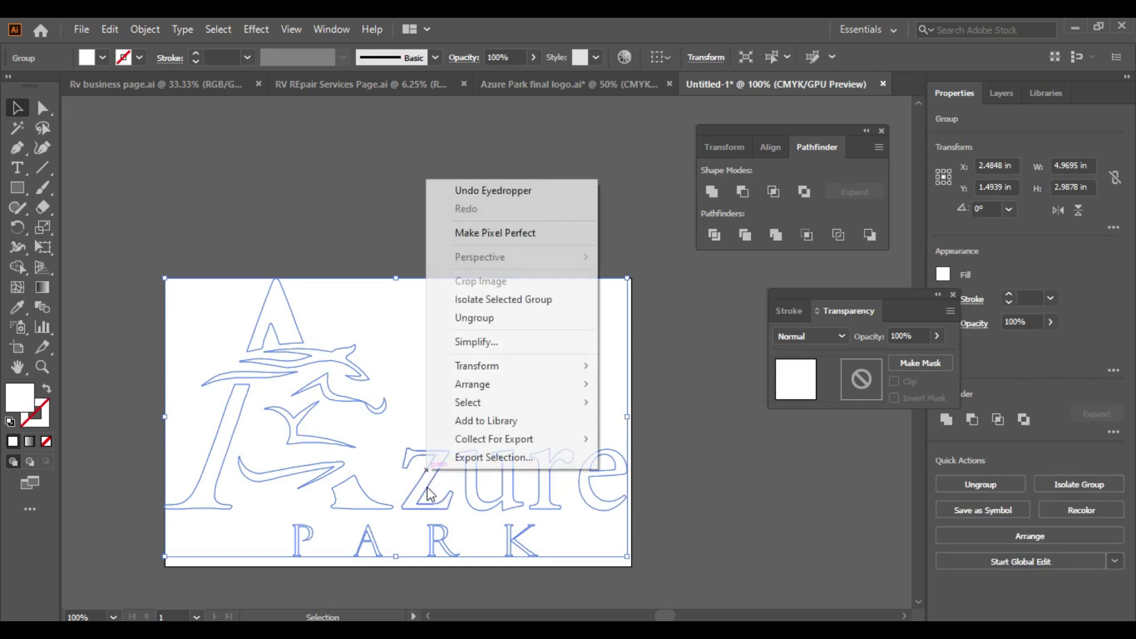
Step: Export the selected logo as SVG and 0.5x JPG 80 into a new Downloads folder
left_click(515, 459)
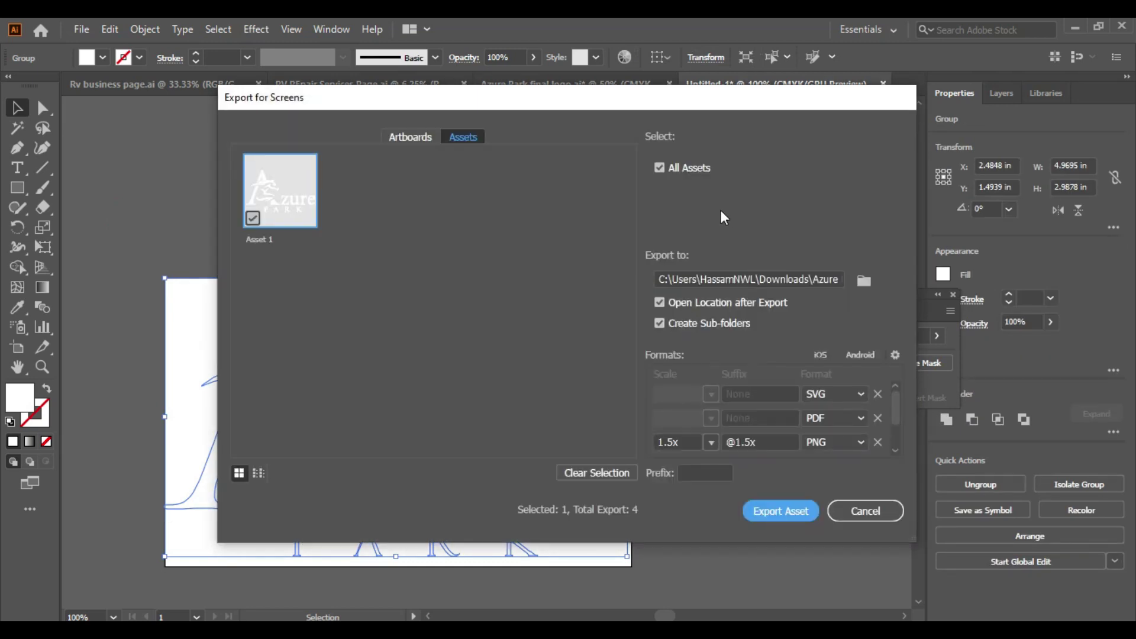
left_click(878, 442)
left_click(877, 418)
left_click(863, 284)
left_click(291, 221)
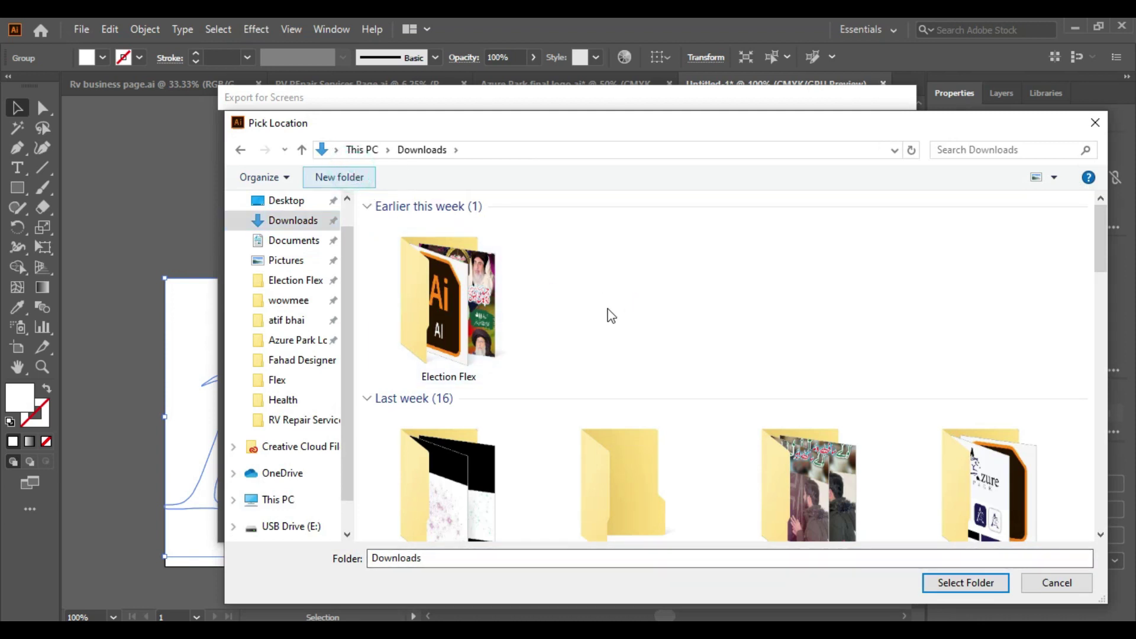
left_click(958, 584)
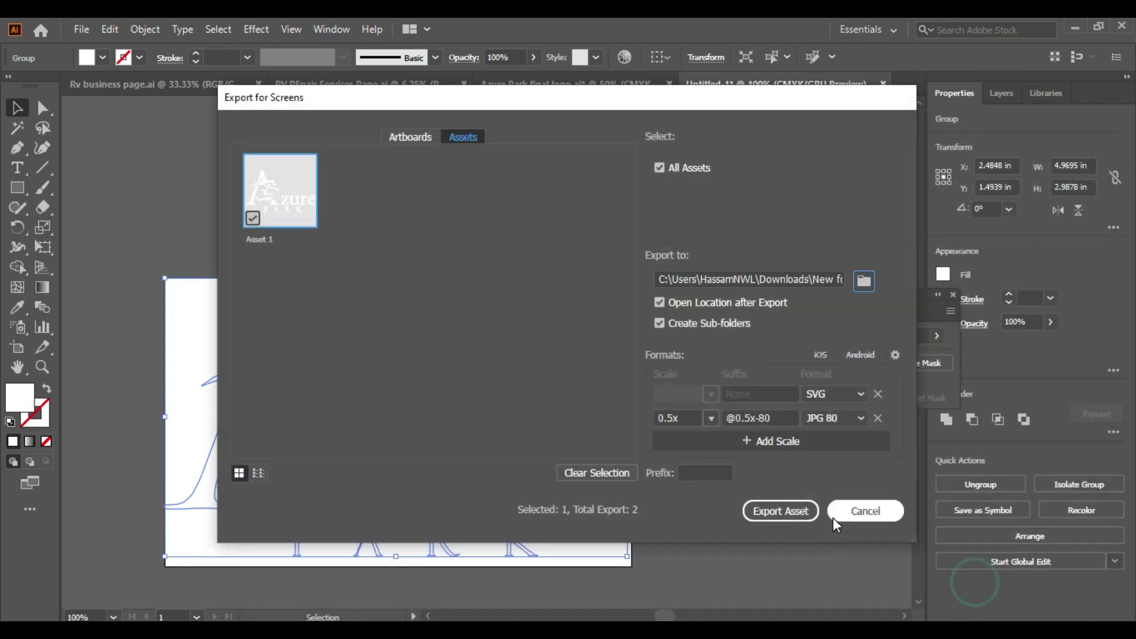
left_click(770, 512)
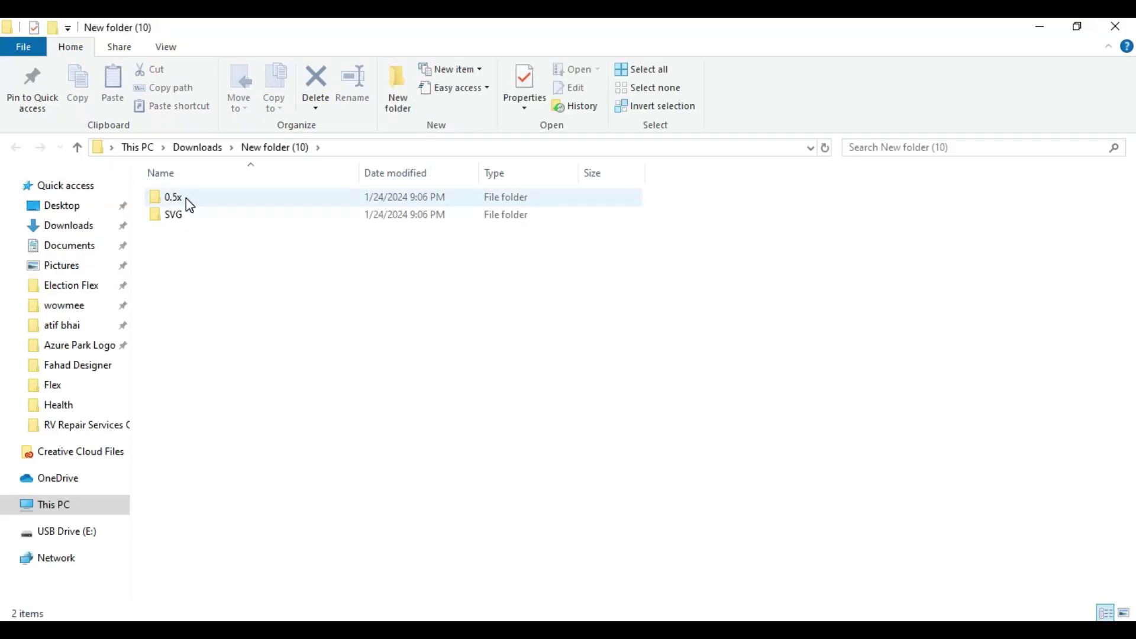
Step: Drag the exported Asset 1 SVG into Canva's uploads and onto page 4's logo
double_click(183, 213)
left_click_drag(182, 201, 119, 326)
left_click_drag(92, 288, 755, 436)
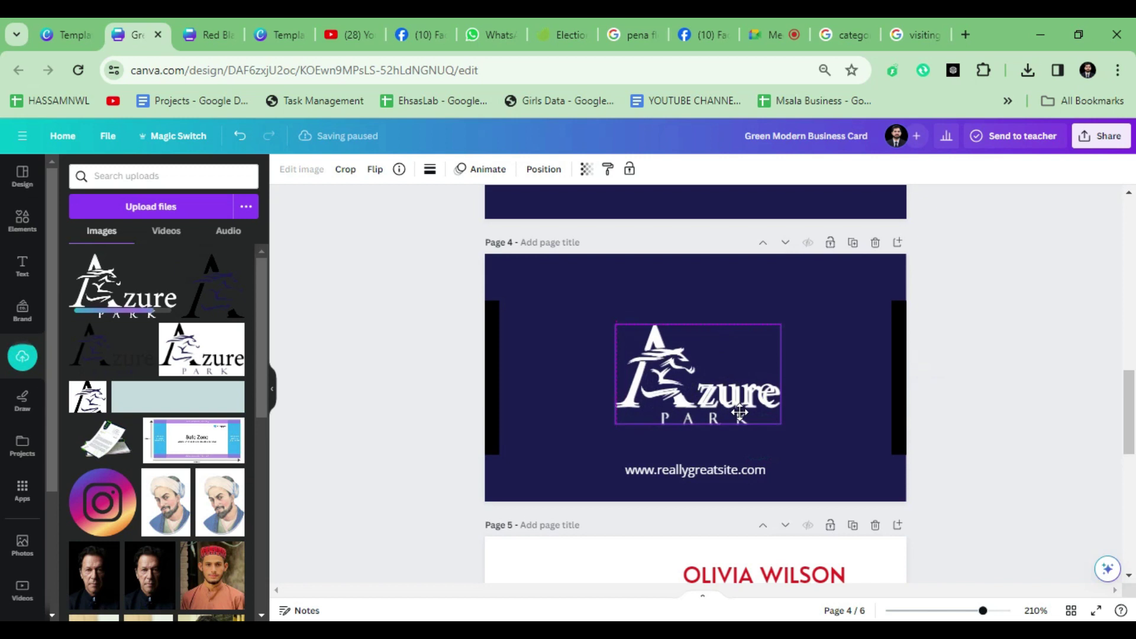
Step: Shrink the white logo on page 4 to about 3.2 by 1.9
scroll(761, 426, "up", 6)
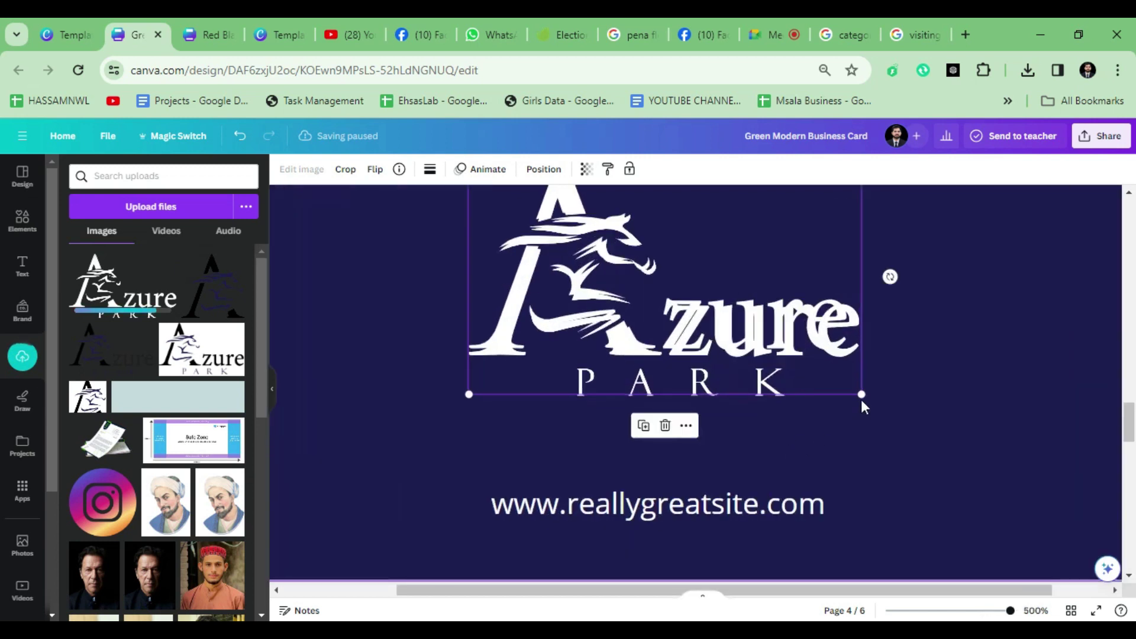
left_click_drag(860, 393, 848, 391)
left_click(726, 314)
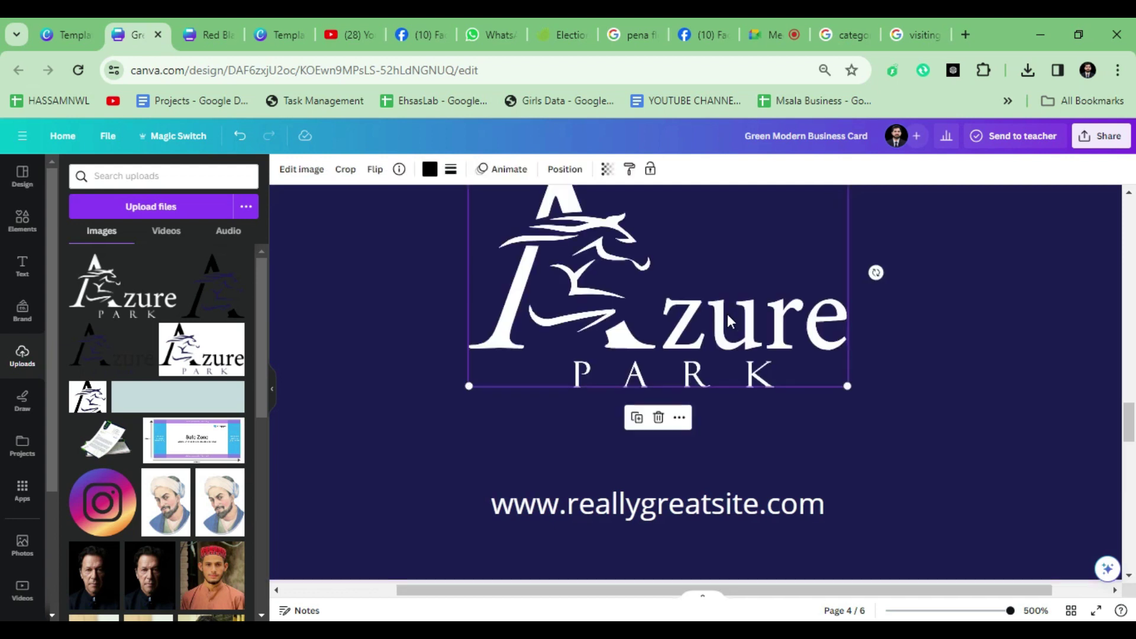
scroll(727, 314, "down", 3, "ctrl")
scroll(681, 391, "up", 2)
Step: Centre the logo above the website line and deselect it
left_click(660, 400)
left_click_drag(660, 400, 664, 395)
scroll(420, 382, "down", 2, "ctrl")
scroll(423, 414, "up", 3)
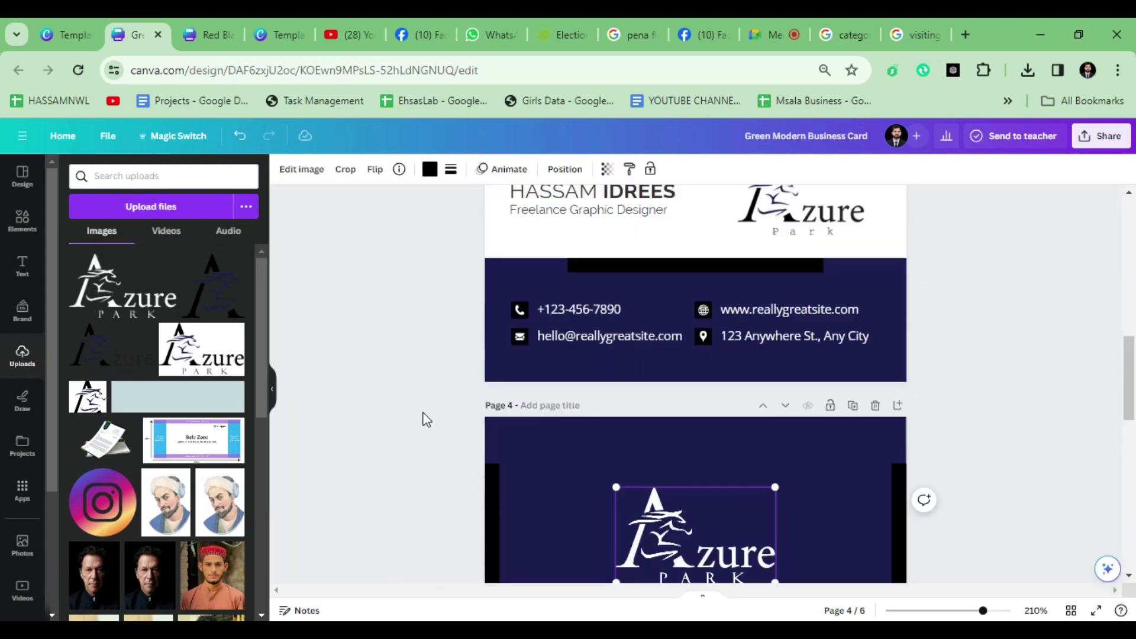
scroll(368, 405, "down", 1, "ctrl")
scroll(368, 407, "down", 2)
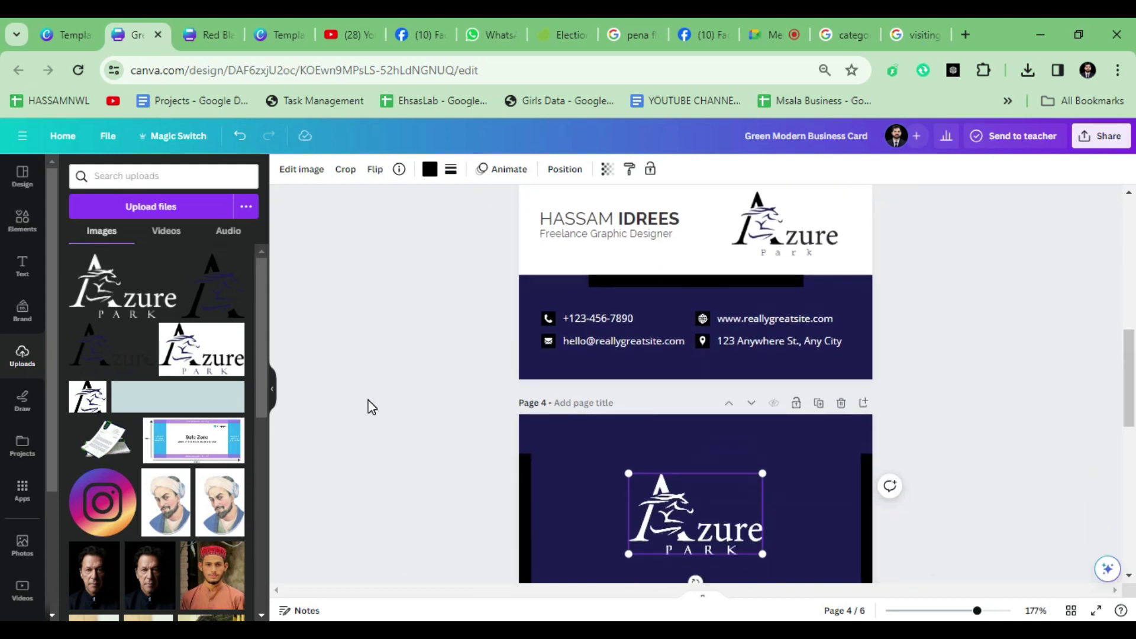
left_click(369, 404)
scroll(371, 407, "up", 2)
scroll(371, 407, "down", 2)
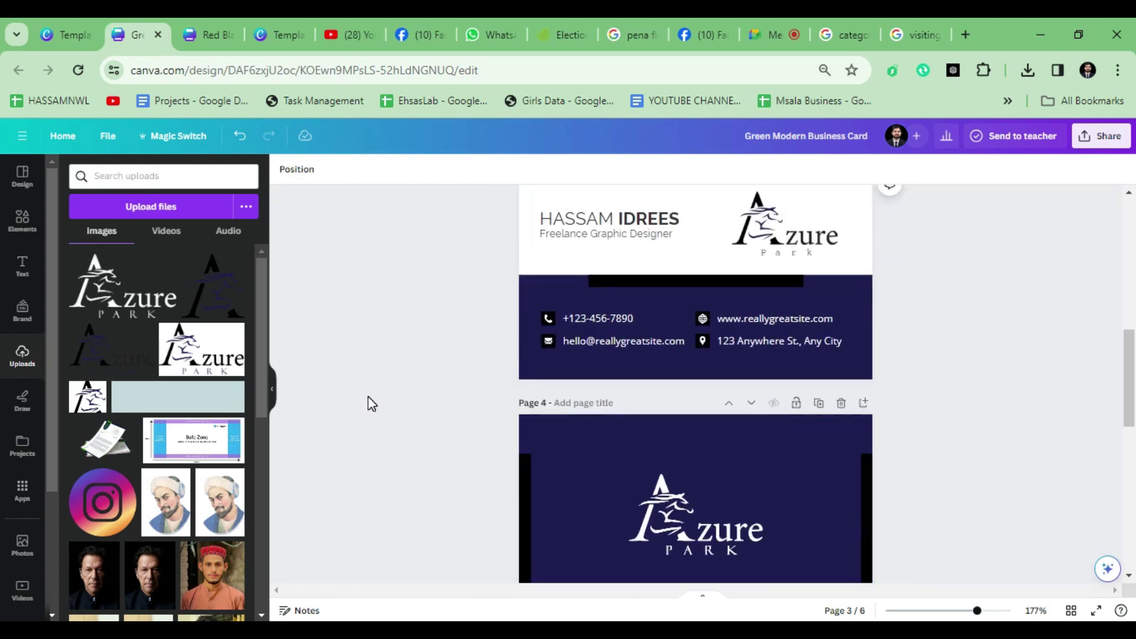
scroll(370, 402, "up", 2)
scroll(371, 403, "down", 2)
scroll(369, 402, "up", 2)
scroll(367, 395, "down", 3)
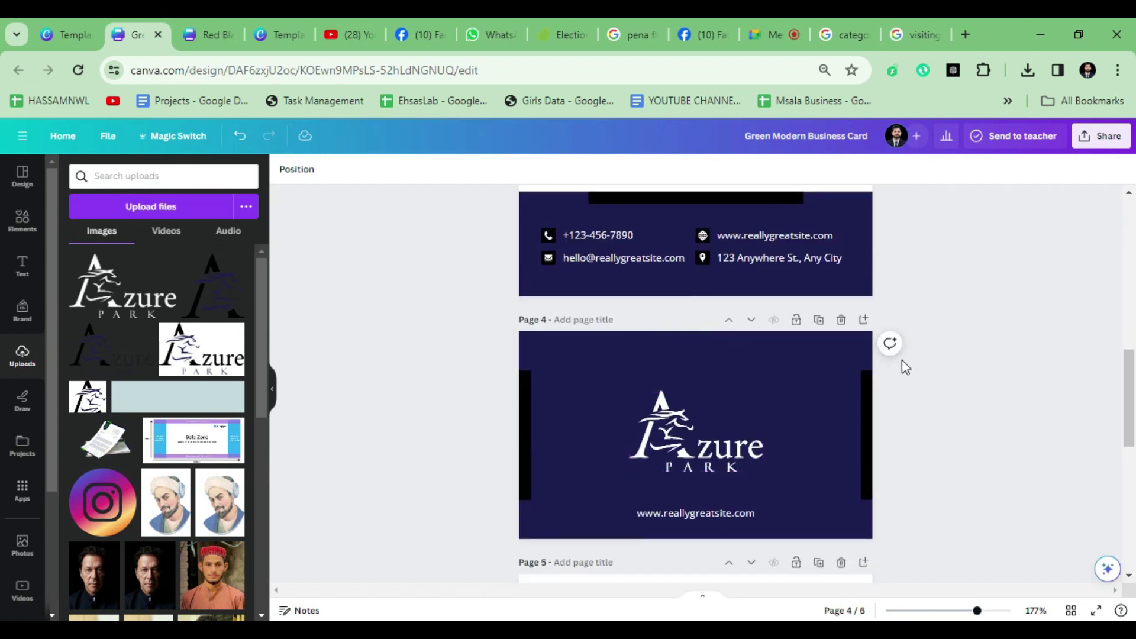
Step: Duplicate page 4 as page 5 and set the copy's background to white
left_click(819, 320)
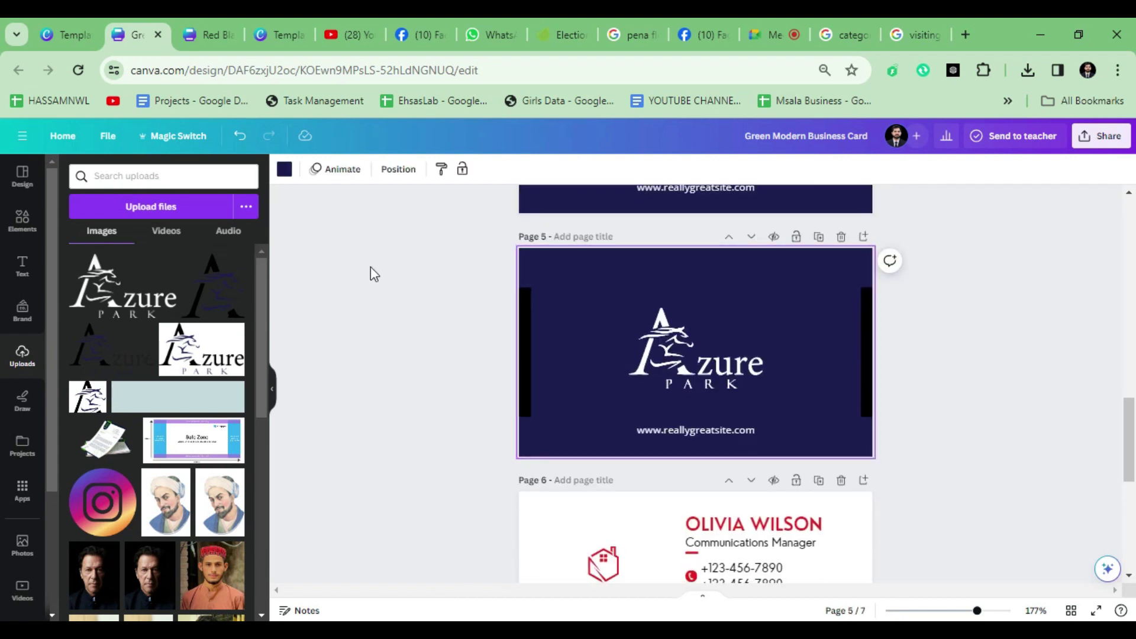
left_click(284, 170)
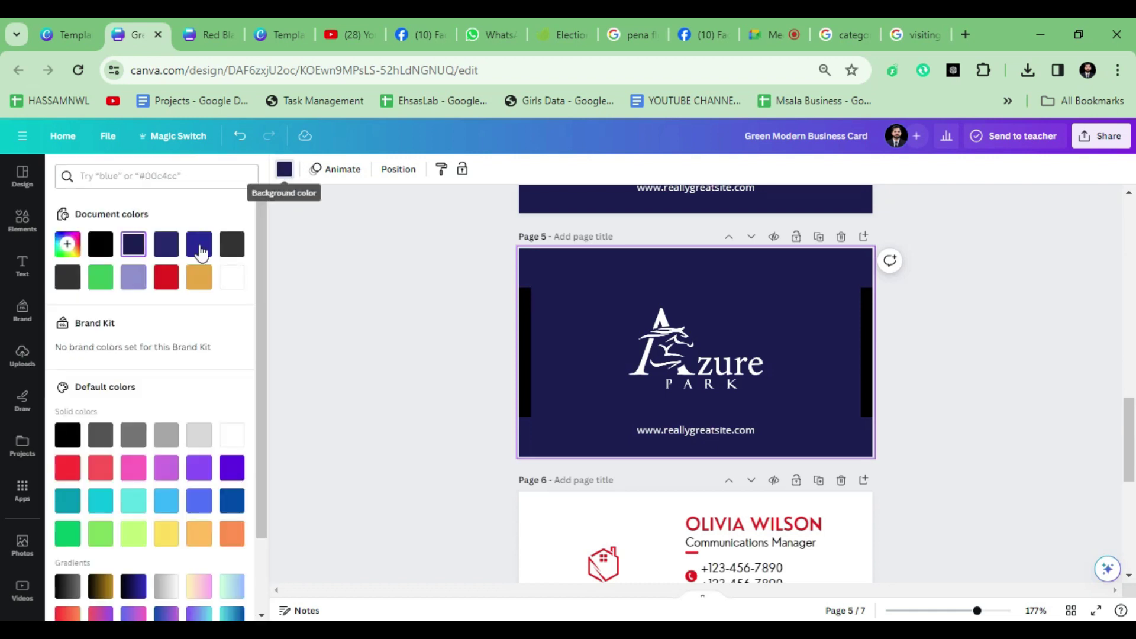
left_click(237, 289)
left_click(695, 349)
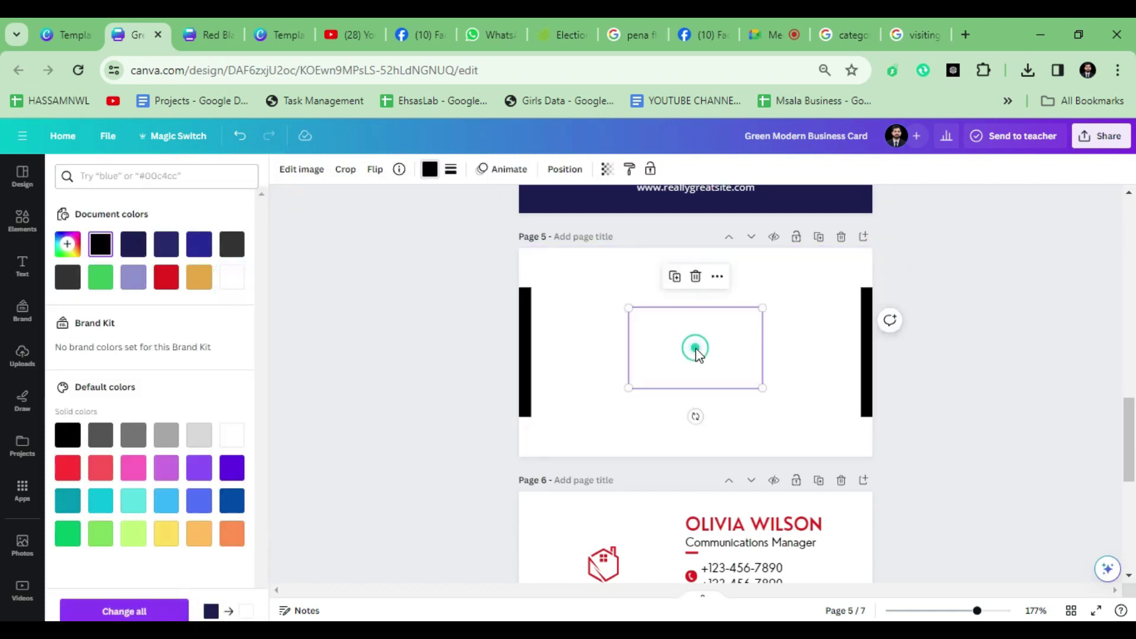
scroll(740, 361, "up", 4)
scroll(724, 392, "up", 7)
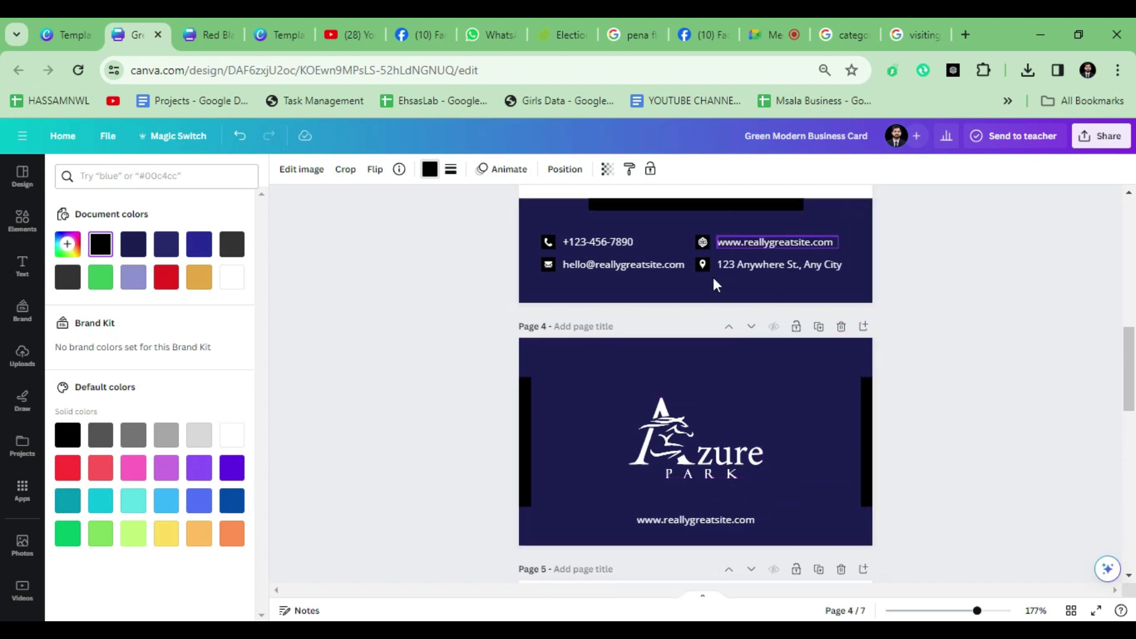
Step: Place the black Azure Park logo on page 5, enlarge it and centre it
scroll(681, 403, "down", 7)
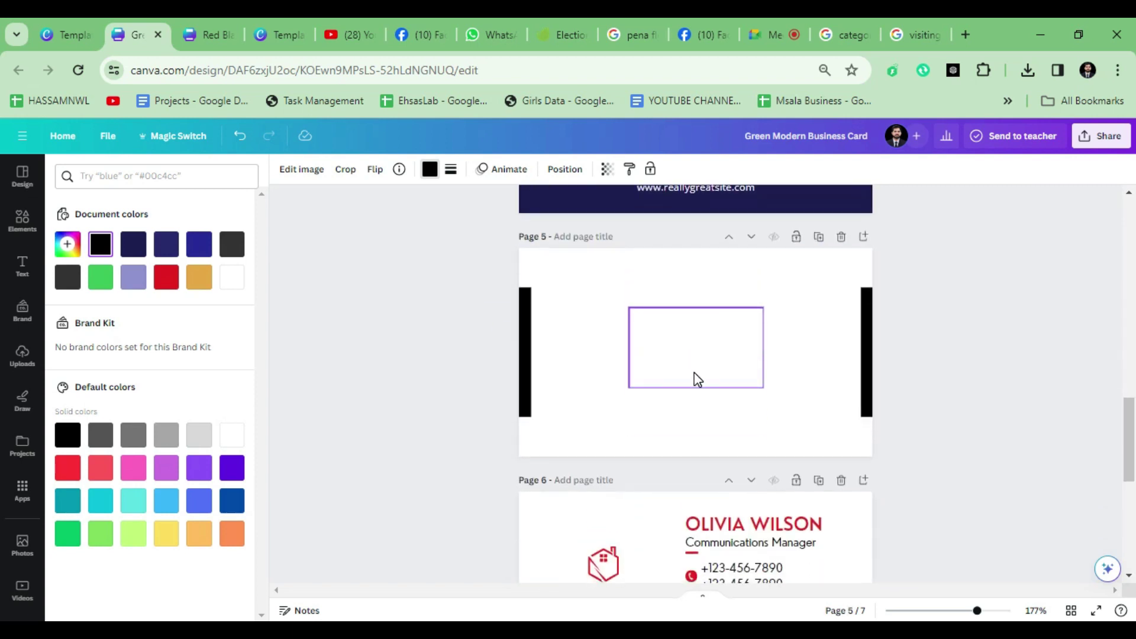
scroll(664, 287, "up", 2)
left_click(693, 409)
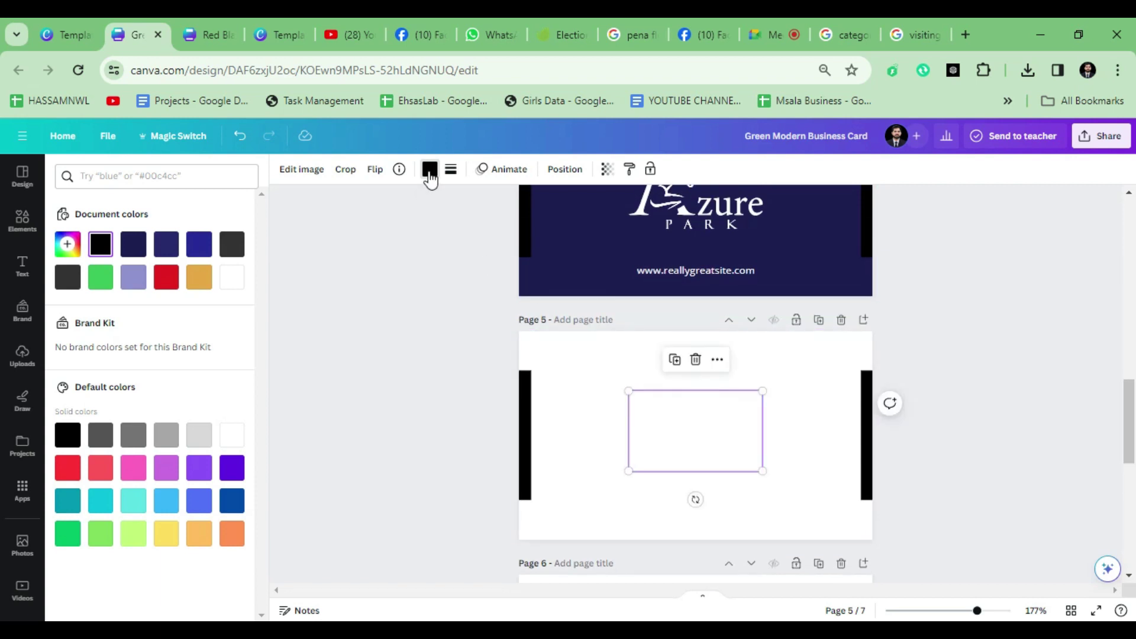
key("ctrl+z")
left_click_drag(789, 391, 681, 426)
key("ctrl+z")
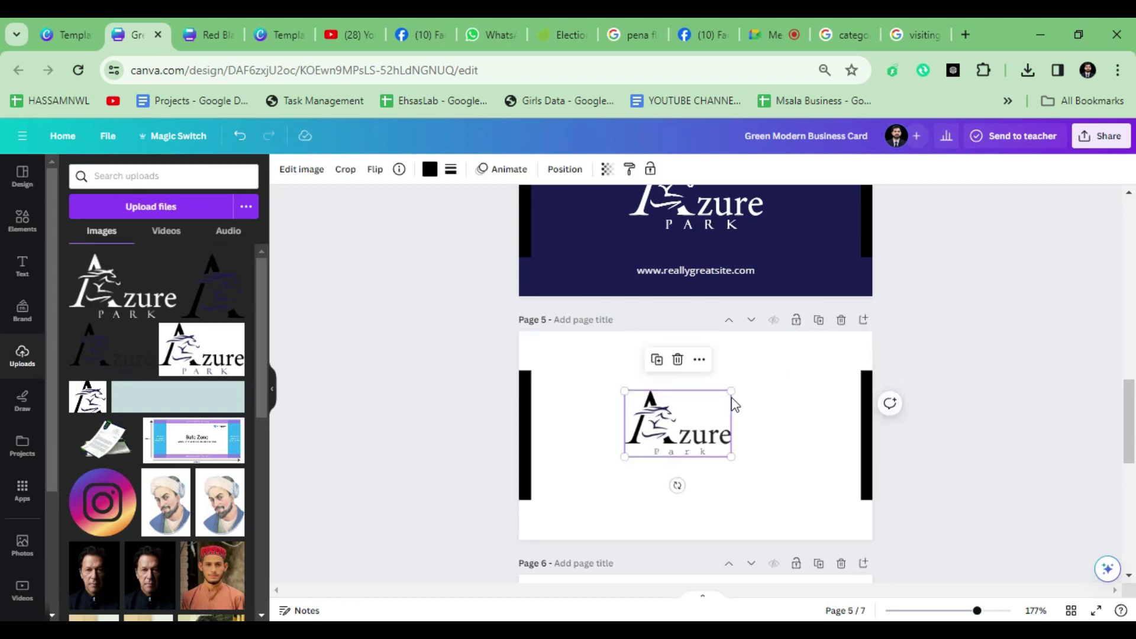
left_click_drag(757, 389, 784, 373)
left_click_drag(715, 439, 731, 441)
left_click(727, 517)
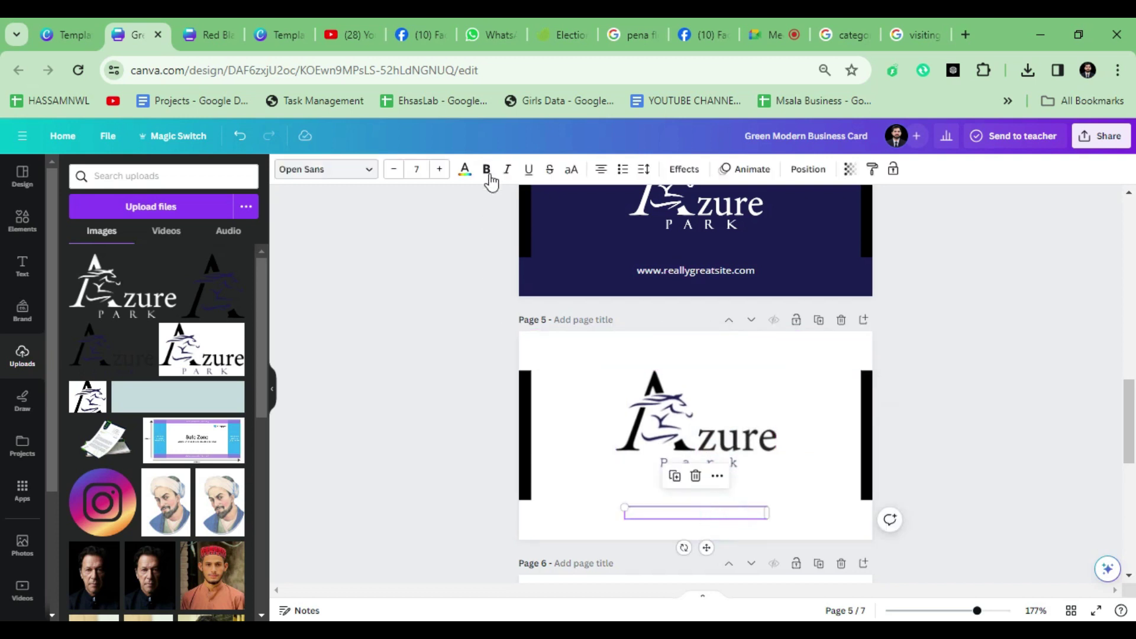
left_click(107, 252)
scroll(704, 500, "up", 5)
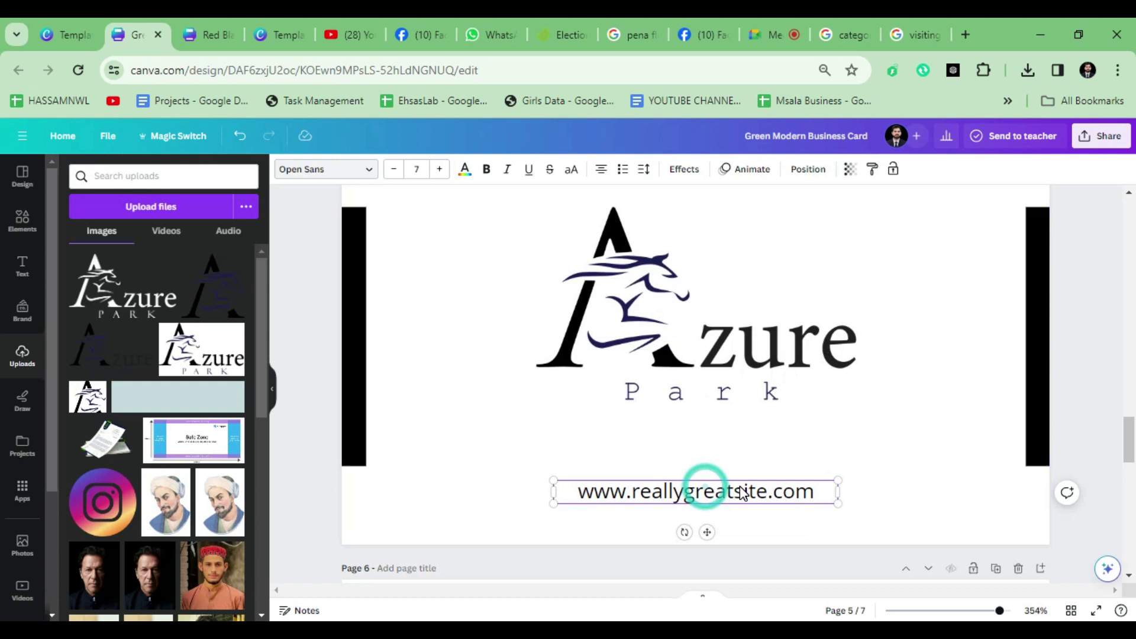
left_click(750, 493)
left_click(768, 493)
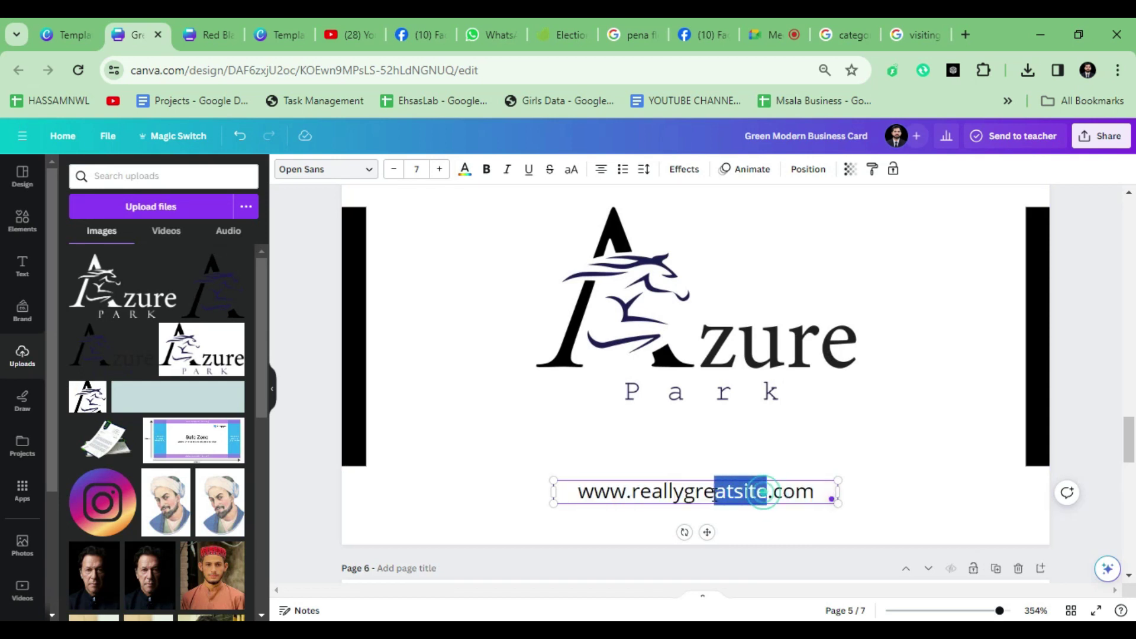
type("zurepa")
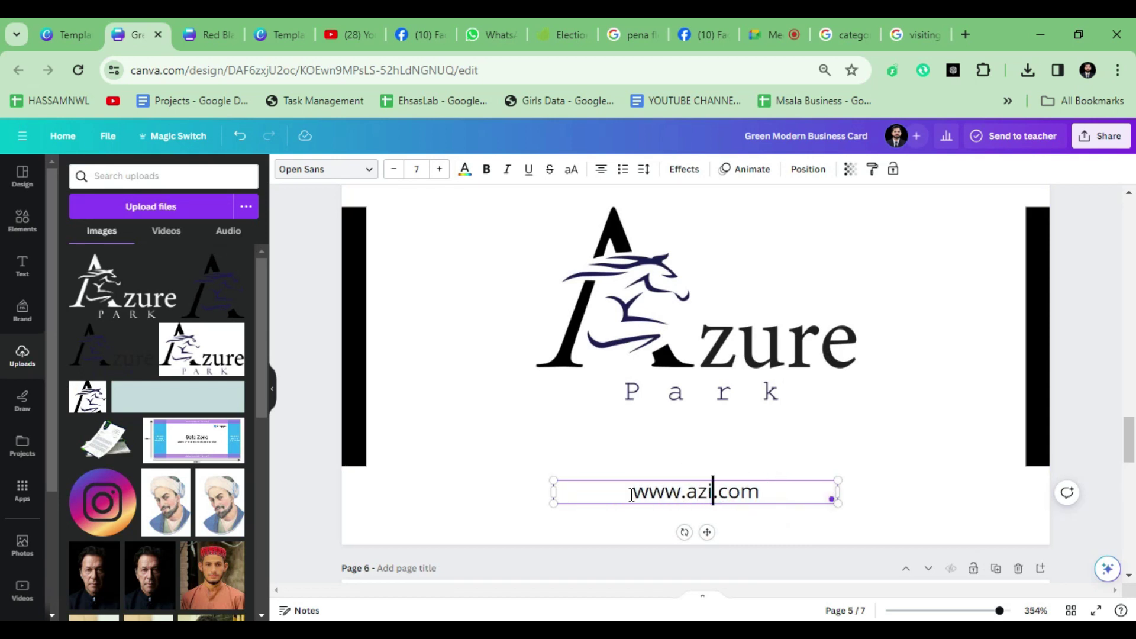
type("rk")
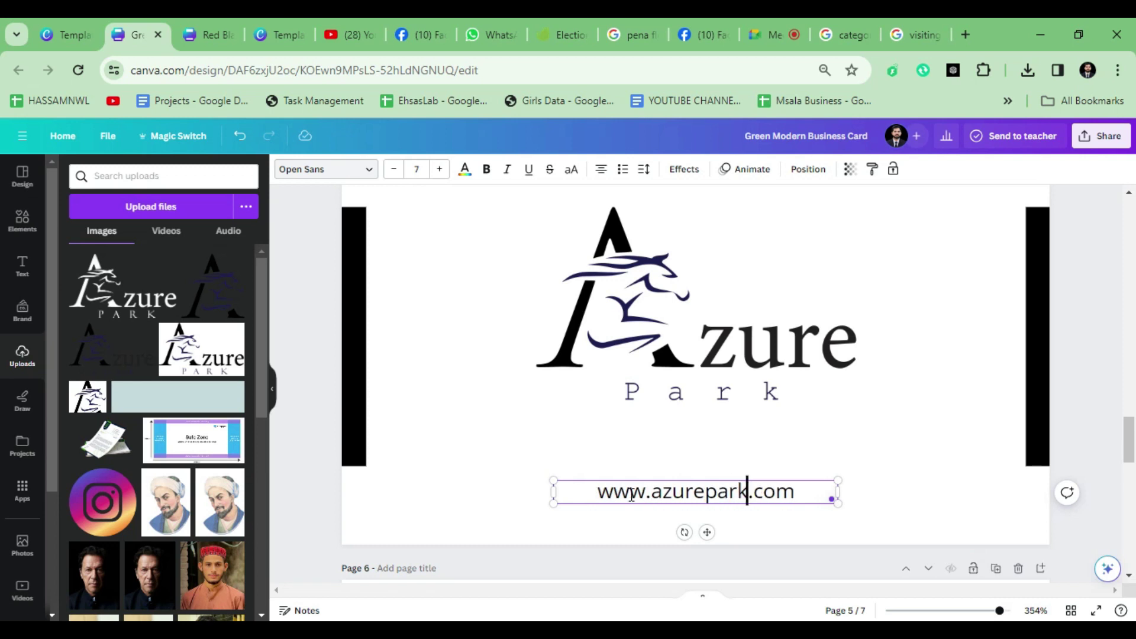
Step: Finish the web address edit and delete the white page 5 card
left_click(935, 456)
scroll(936, 456, "down", 3)
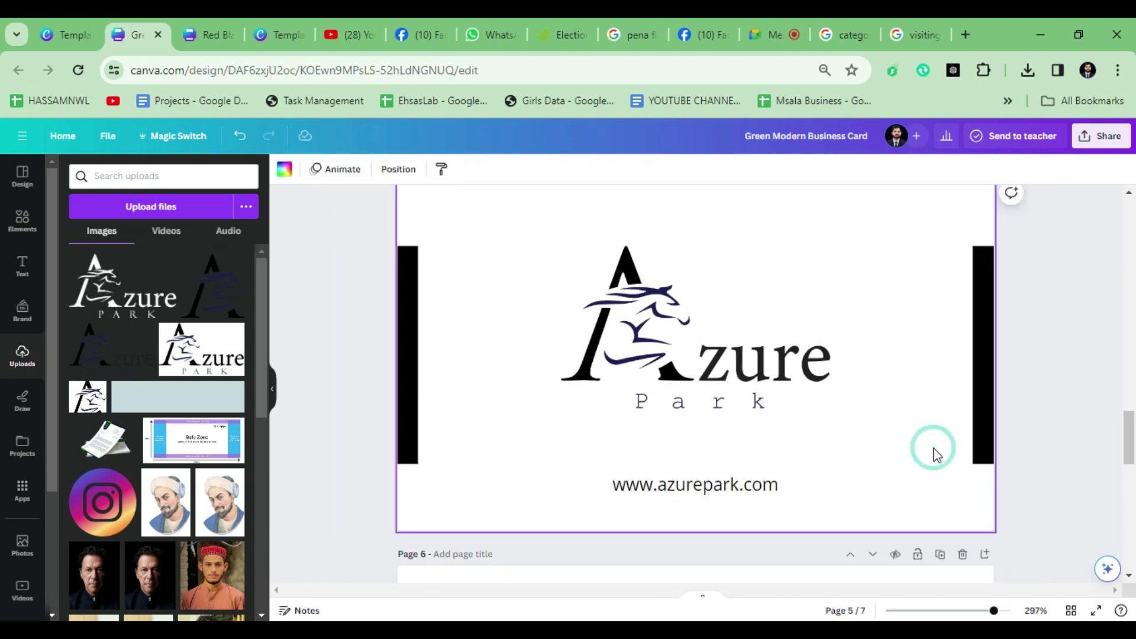
scroll(483, 438, "down", 3)
scroll(484, 375, "up", 5)
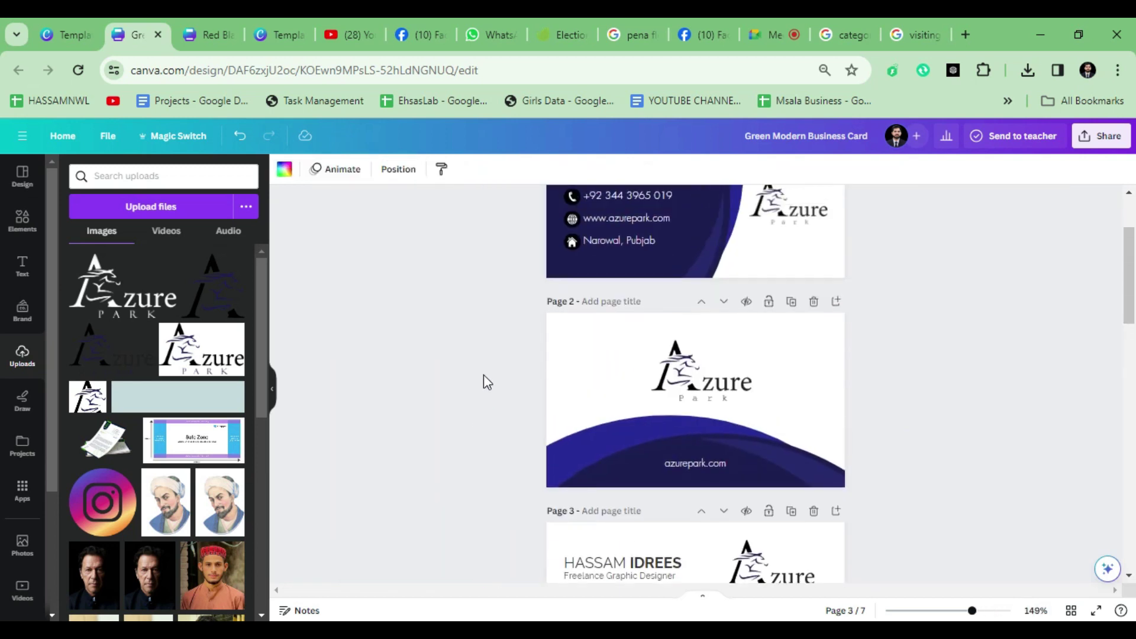
scroll(484, 375, "down", 2)
scroll(504, 391, "down", 8)
scroll(979, 464, "up", 7)
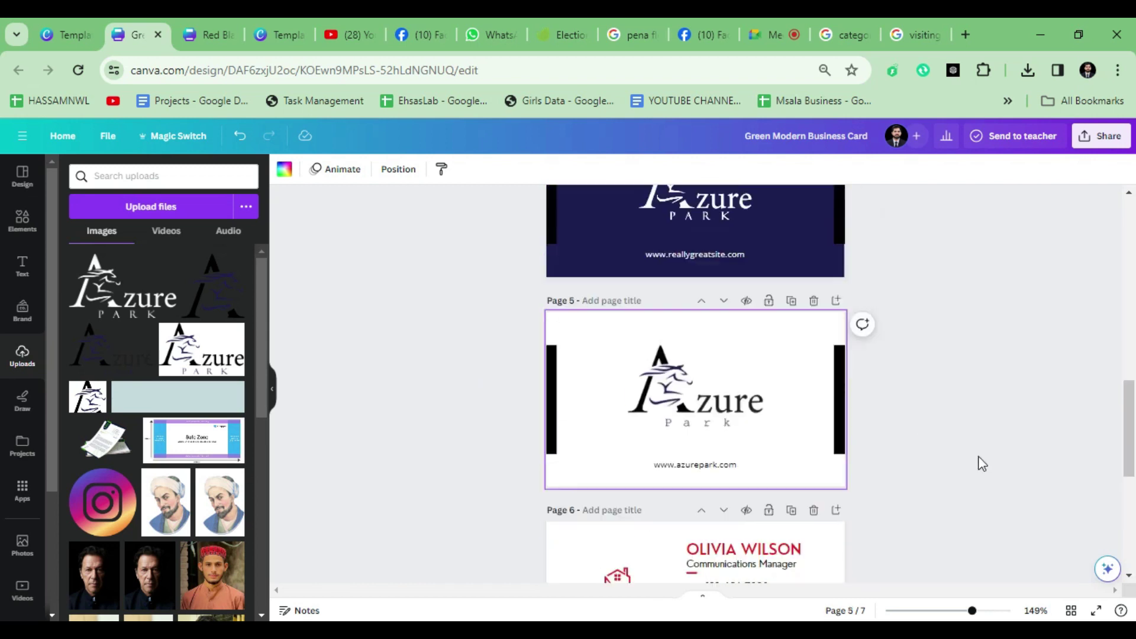
scroll(770, 538, "down", 2)
left_click(814, 467)
Step: Delete the two remaining template card pages, including the red Licerla & Co. card
scroll(681, 426, "down", 4)
scroll(769, 385, "up", 1)
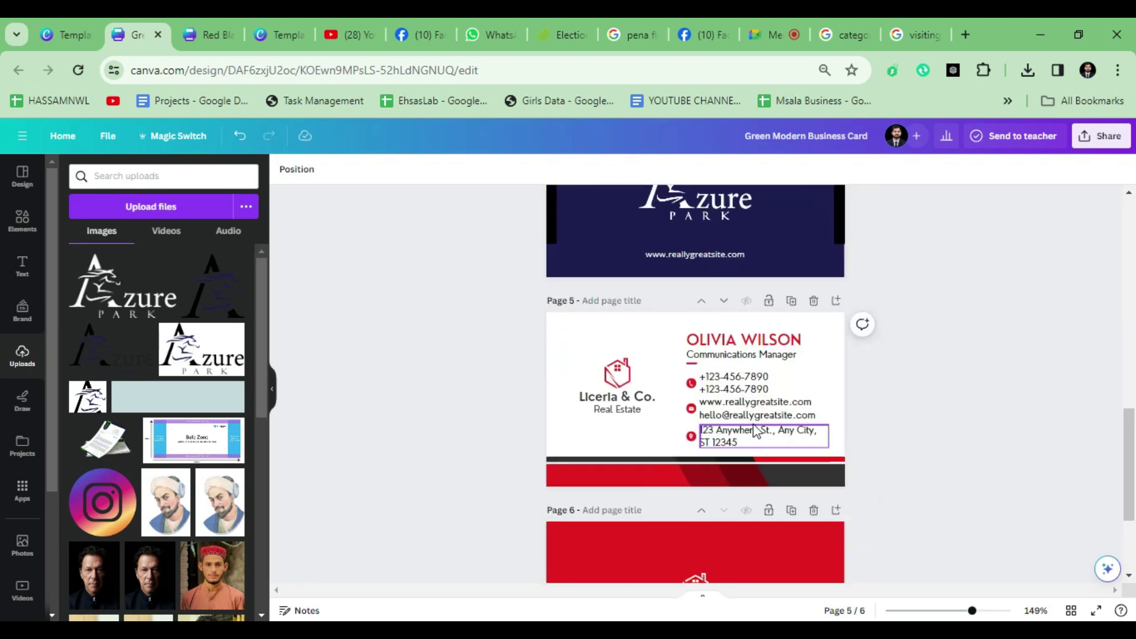
left_click(813, 301)
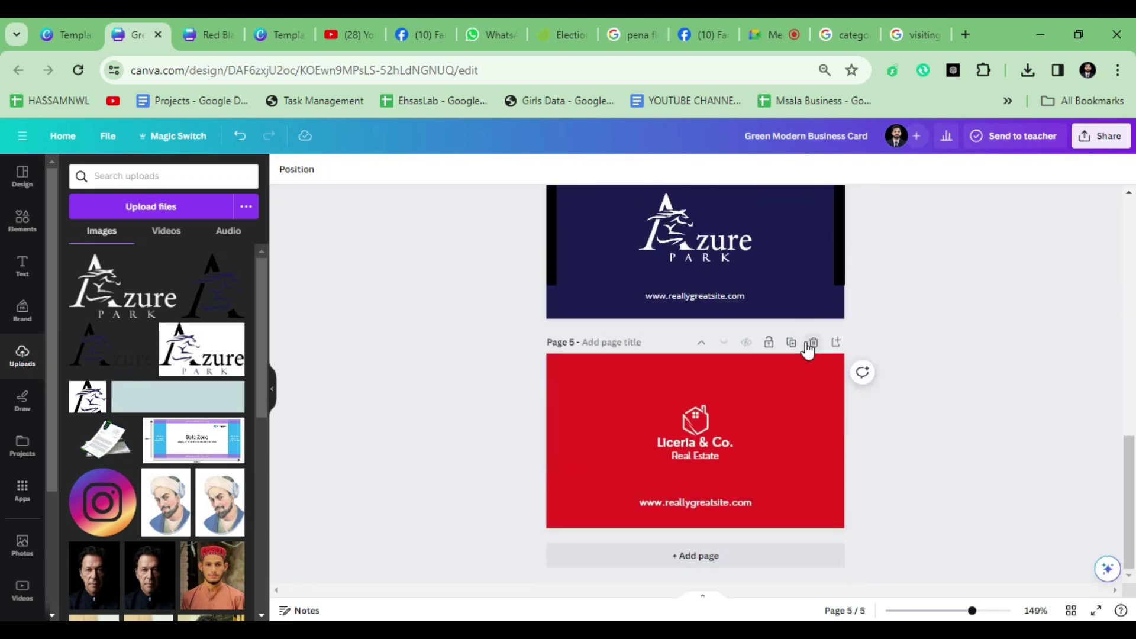
left_click(805, 342)
scroll(975, 386, "up", 10)
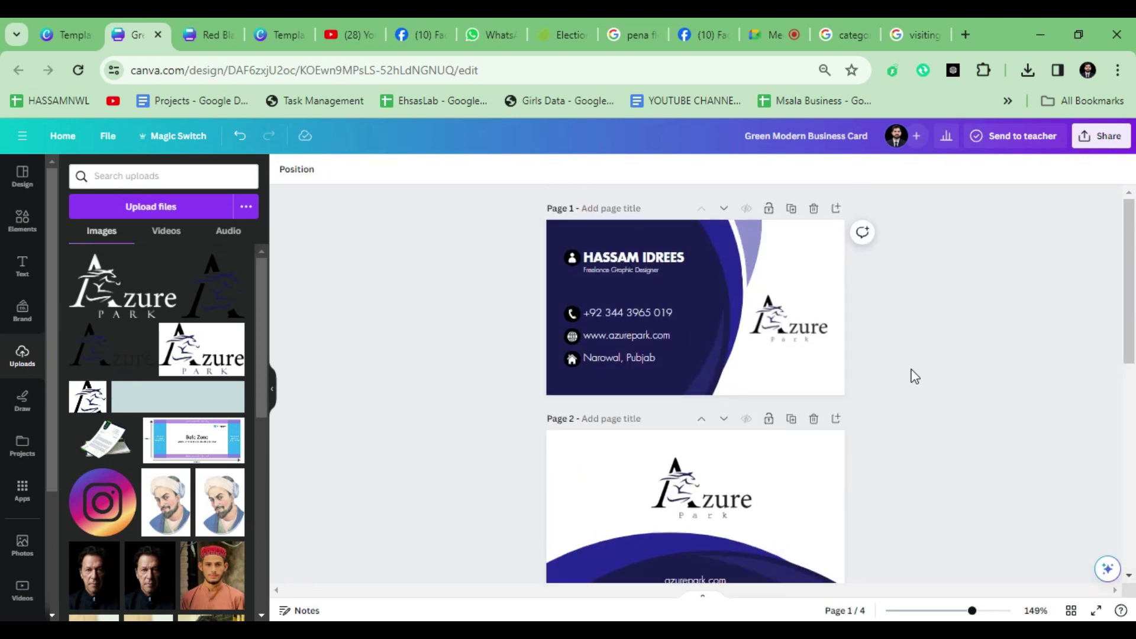
scroll(608, 324, "down", 3)
scroll(840, 472, "down", 5)
scroll(868, 461, "down", 1)
scroll(847, 441, "up", 4)
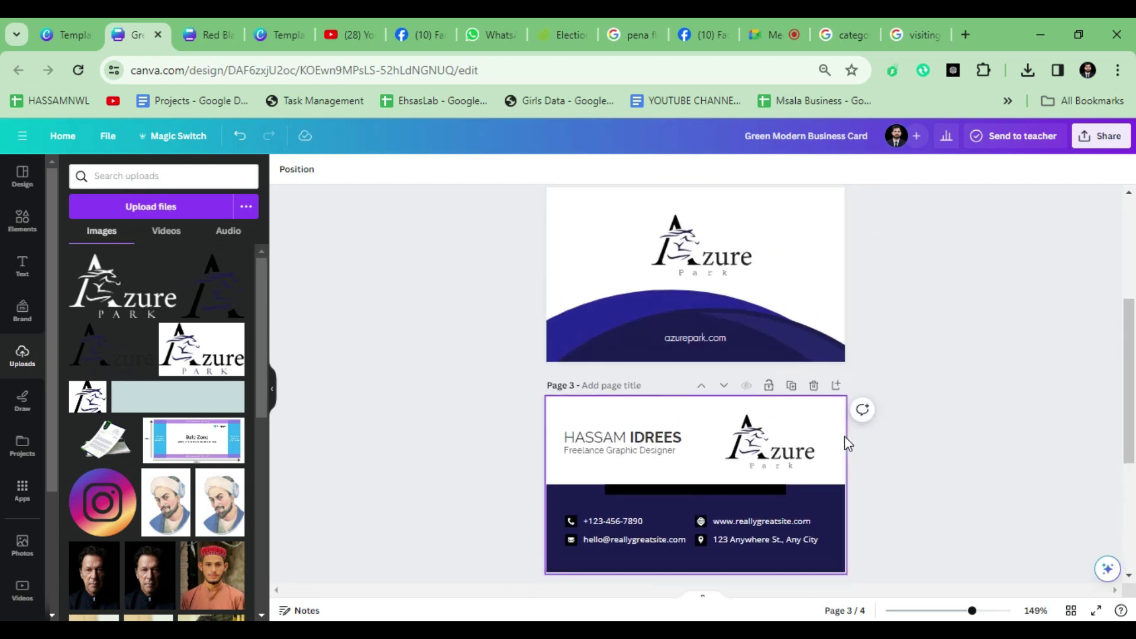
scroll(598, 436, "up", 4)
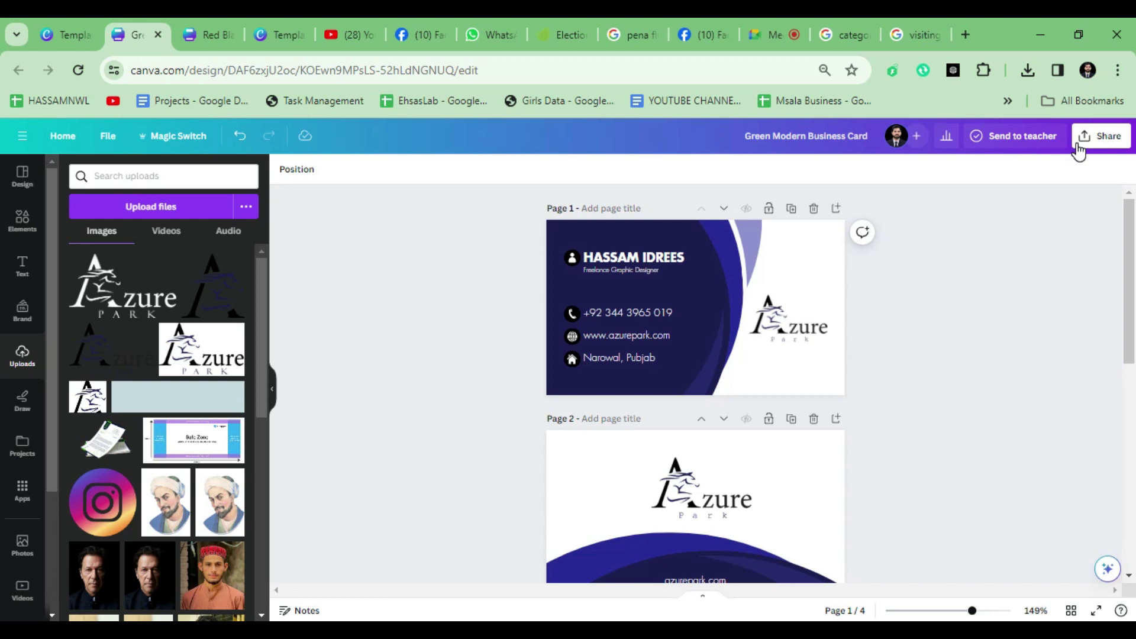
Step: Share the design as Anyone with the link, Can view, and copy the link
left_click(1111, 141)
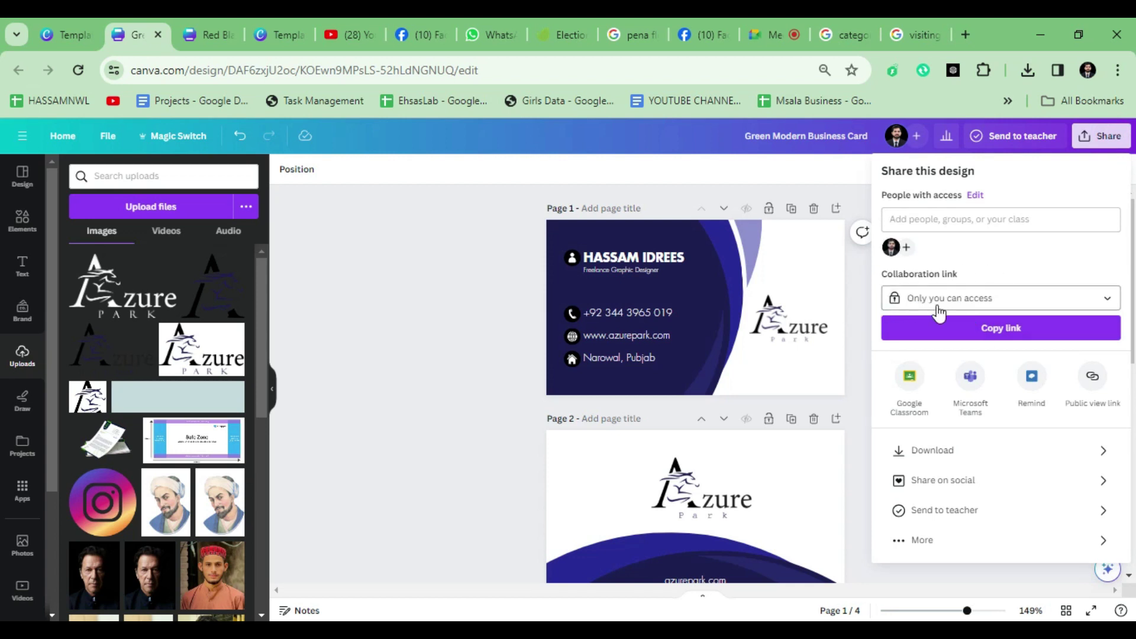
left_click(971, 298)
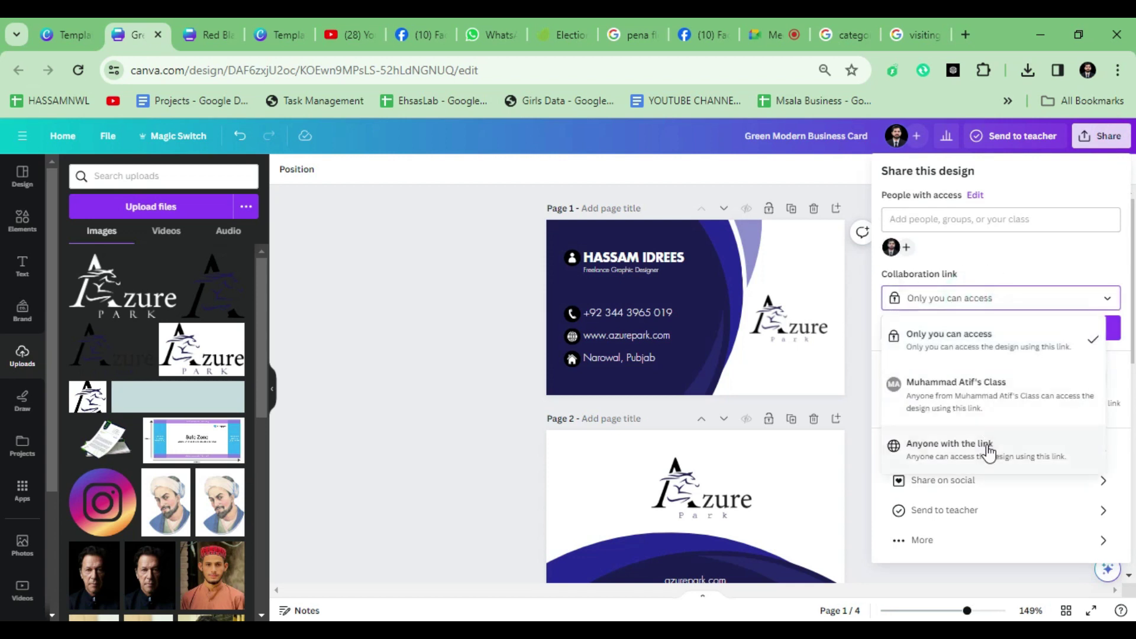
left_click(990, 453)
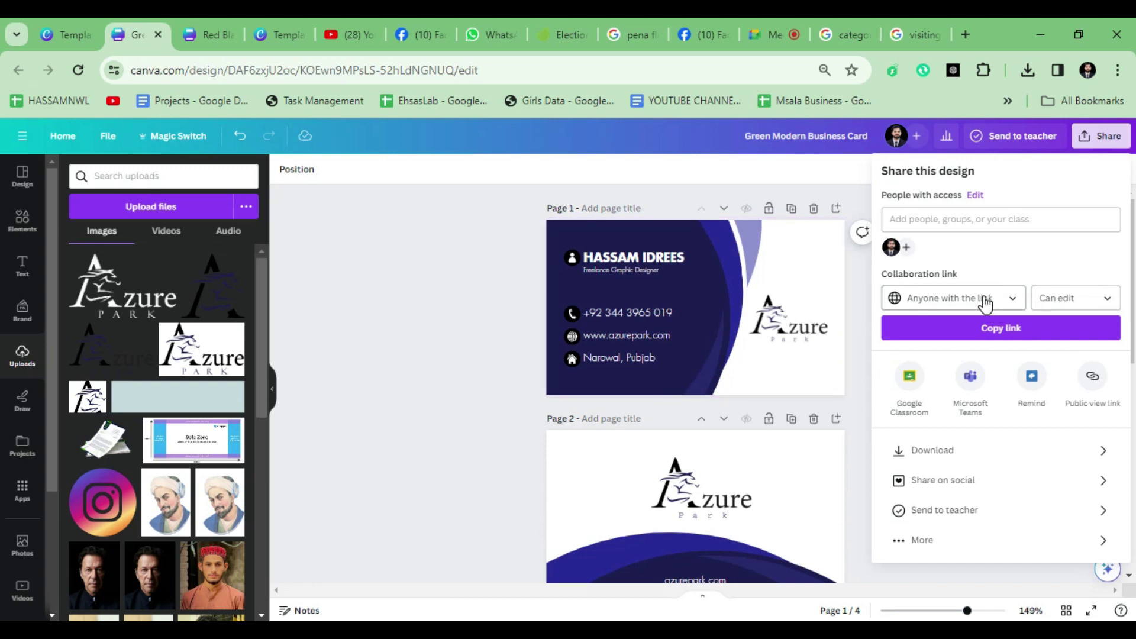
left_click(936, 299)
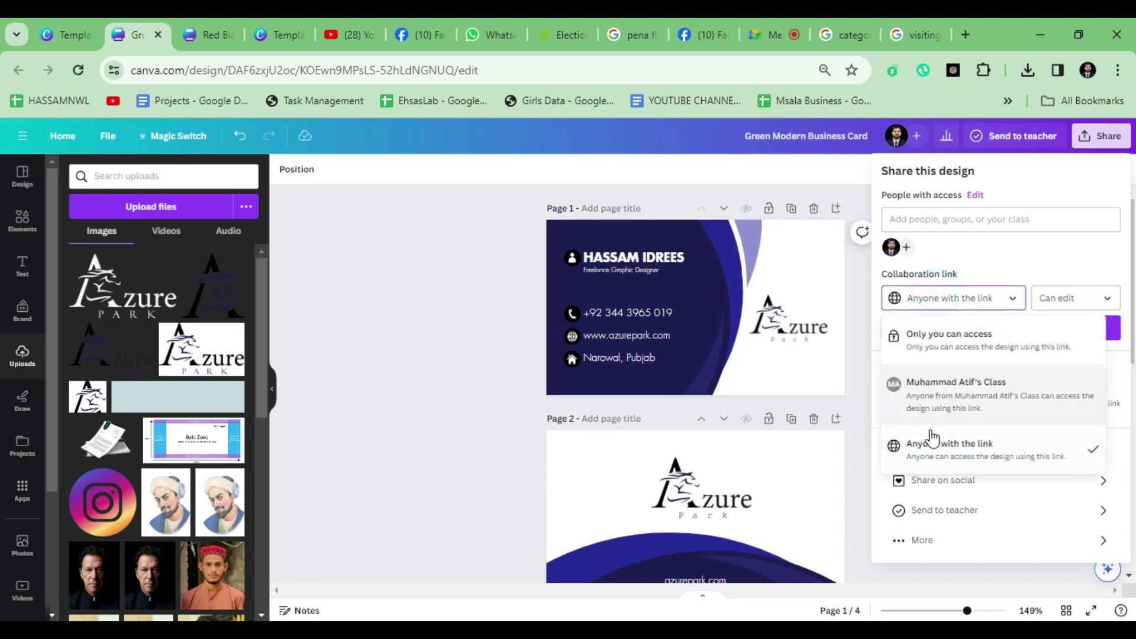
left_click(1062, 299)
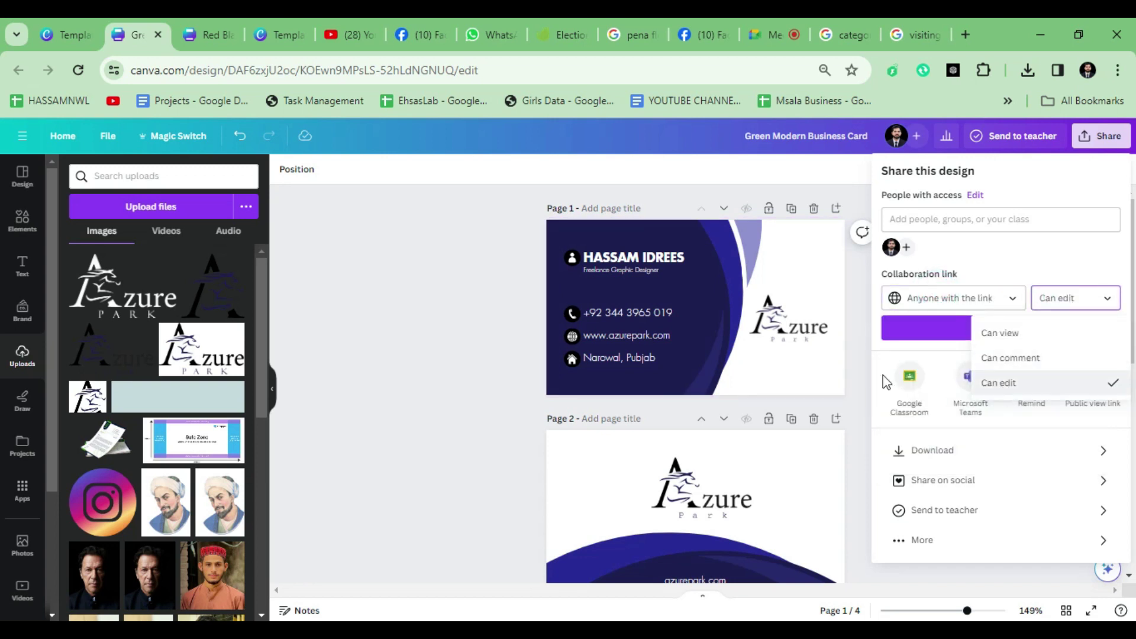
left_click(921, 341)
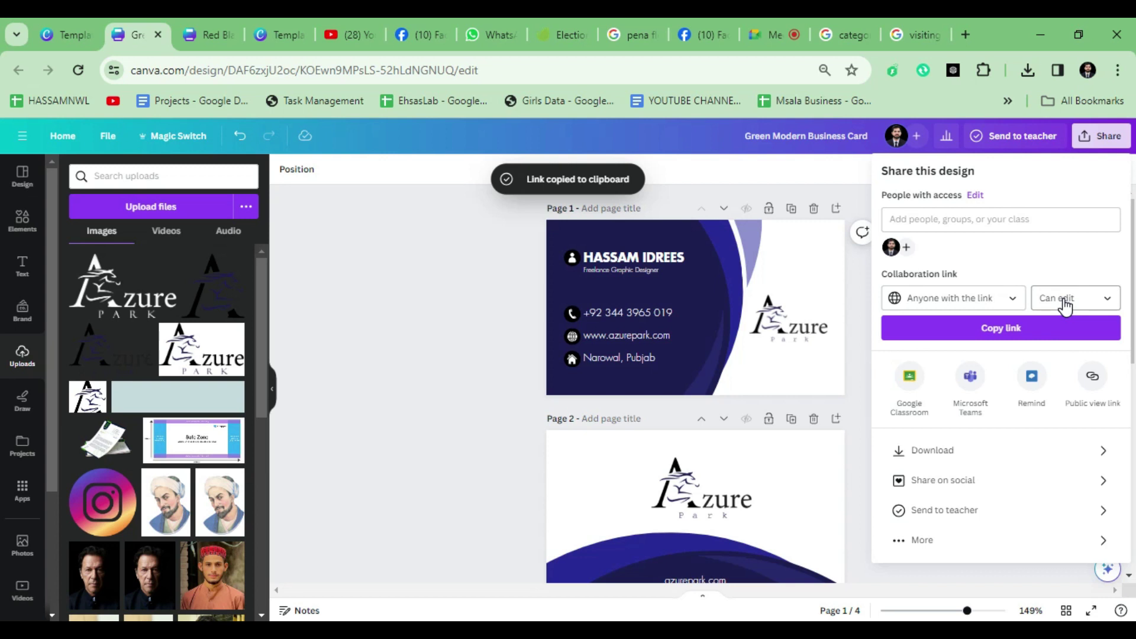
left_click(1065, 304)
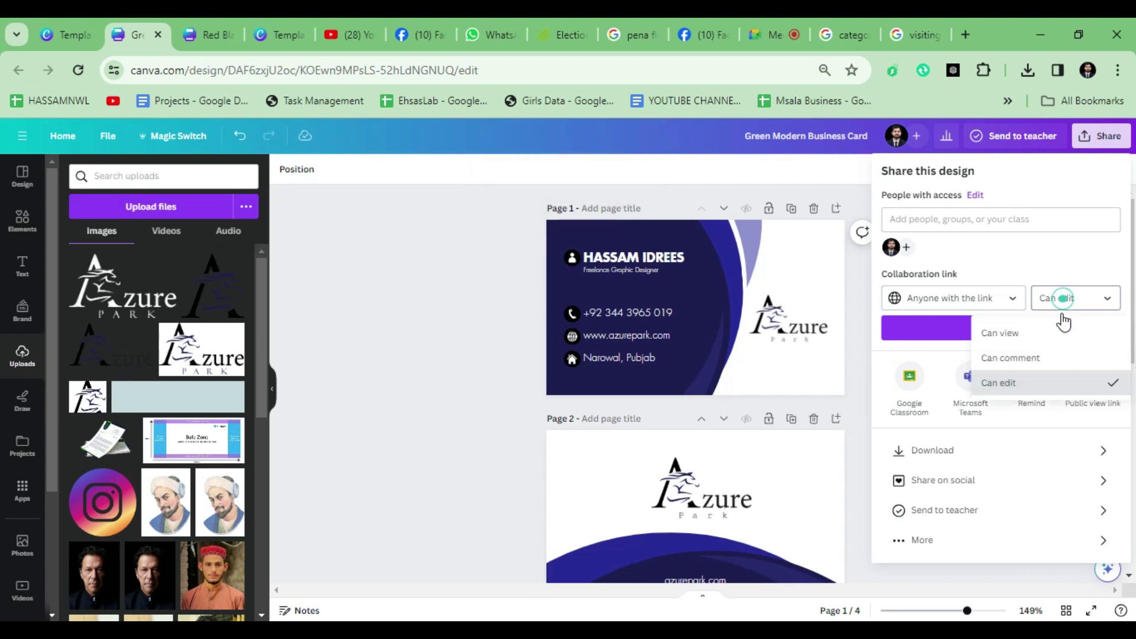
left_click(997, 334)
left_click(1024, 329)
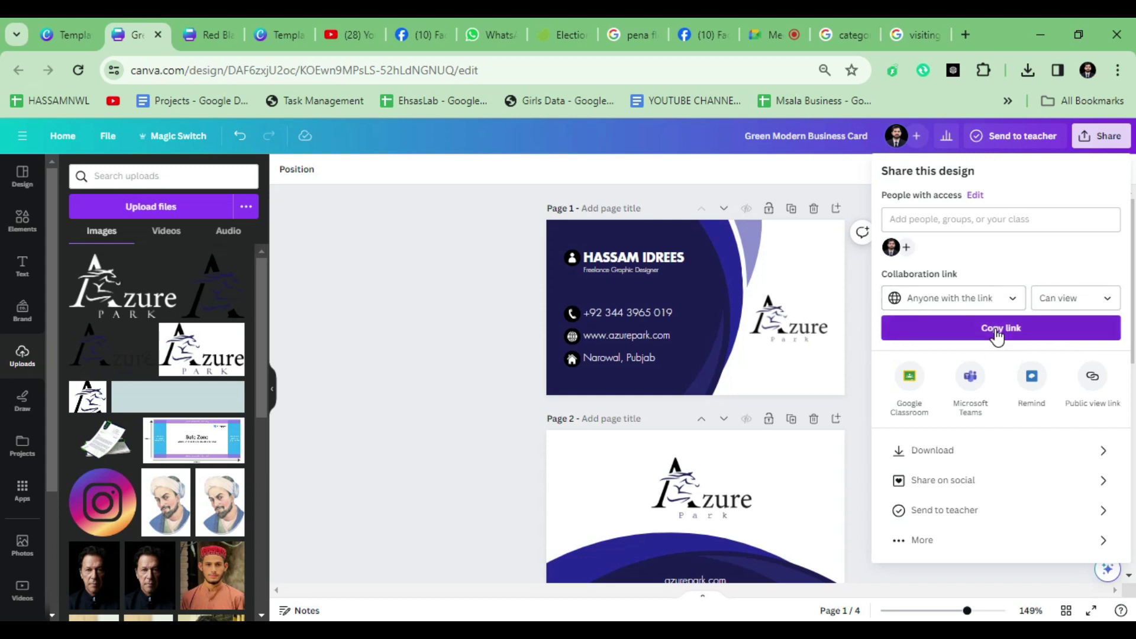
left_click(493, 320)
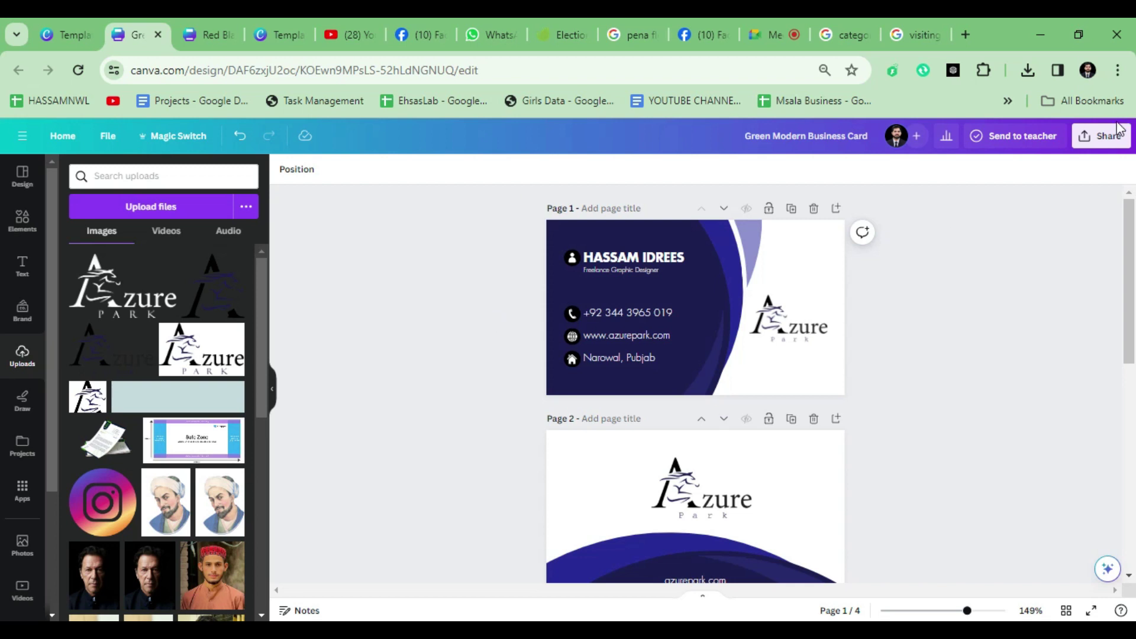
Step: Download all four pages as a PDF Standard file
left_click(1100, 135)
left_click(968, 455)
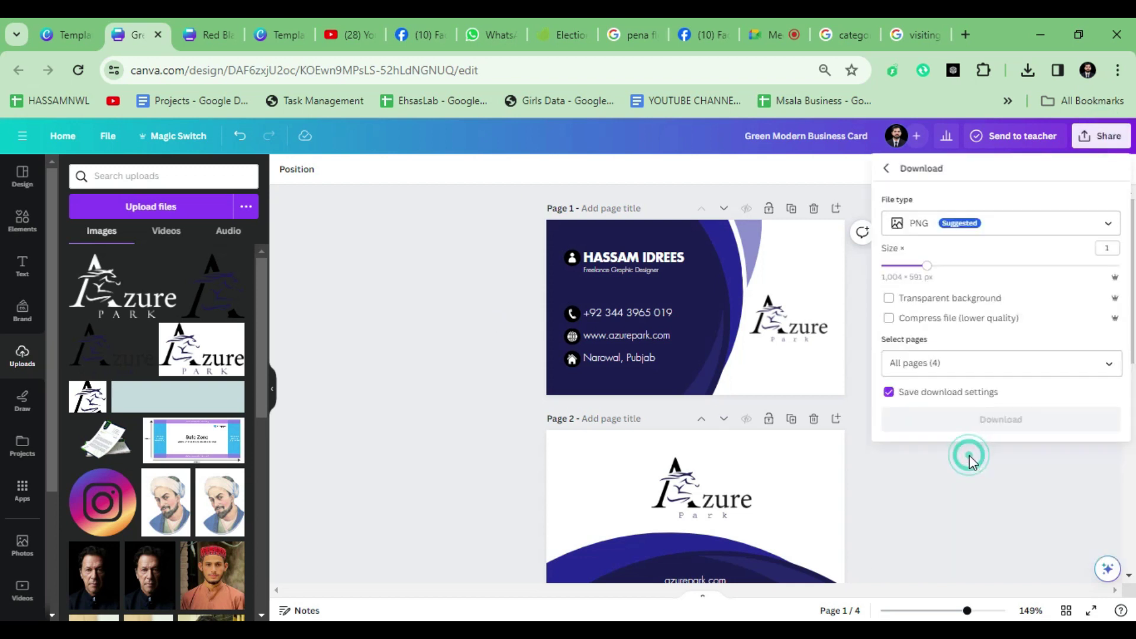
left_click(1002, 225)
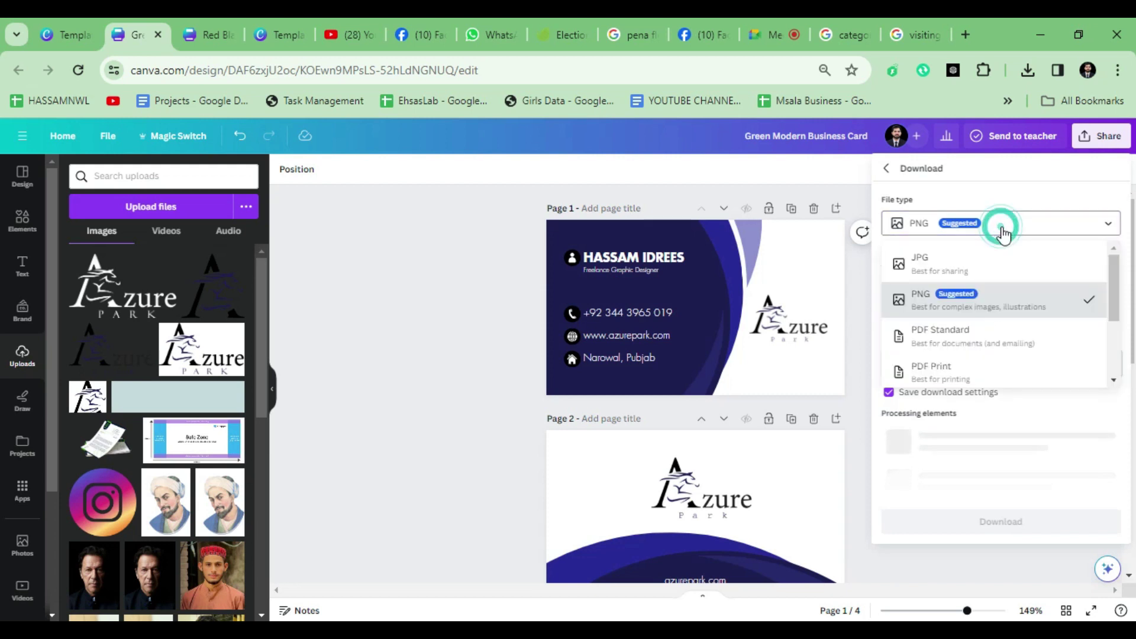
left_click(978, 346)
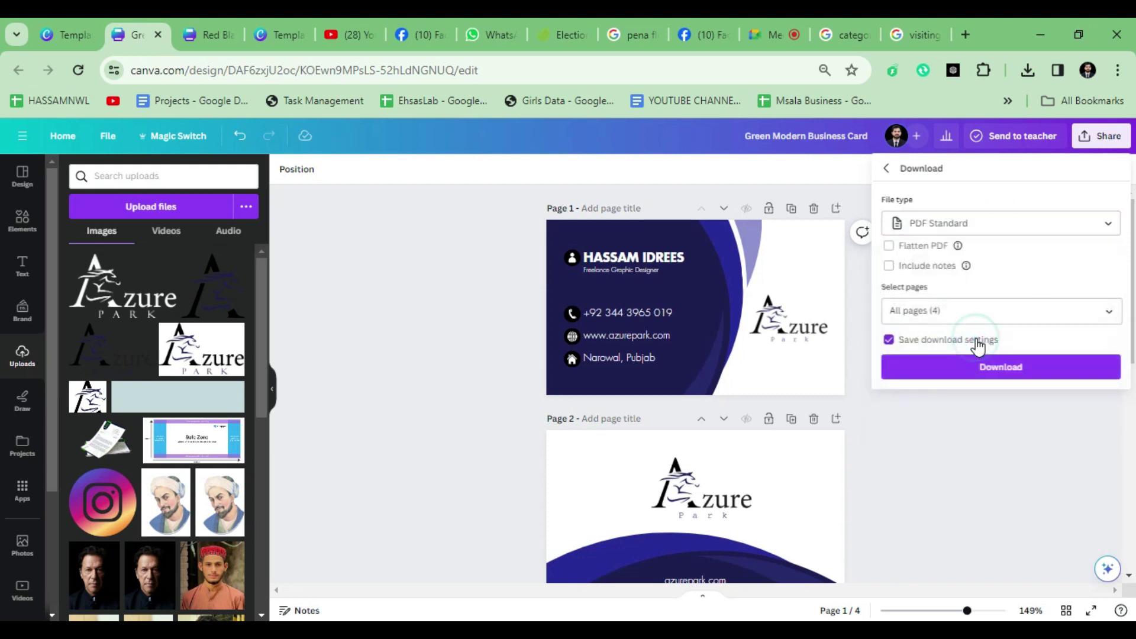
left_click(921, 311)
left_click(950, 312)
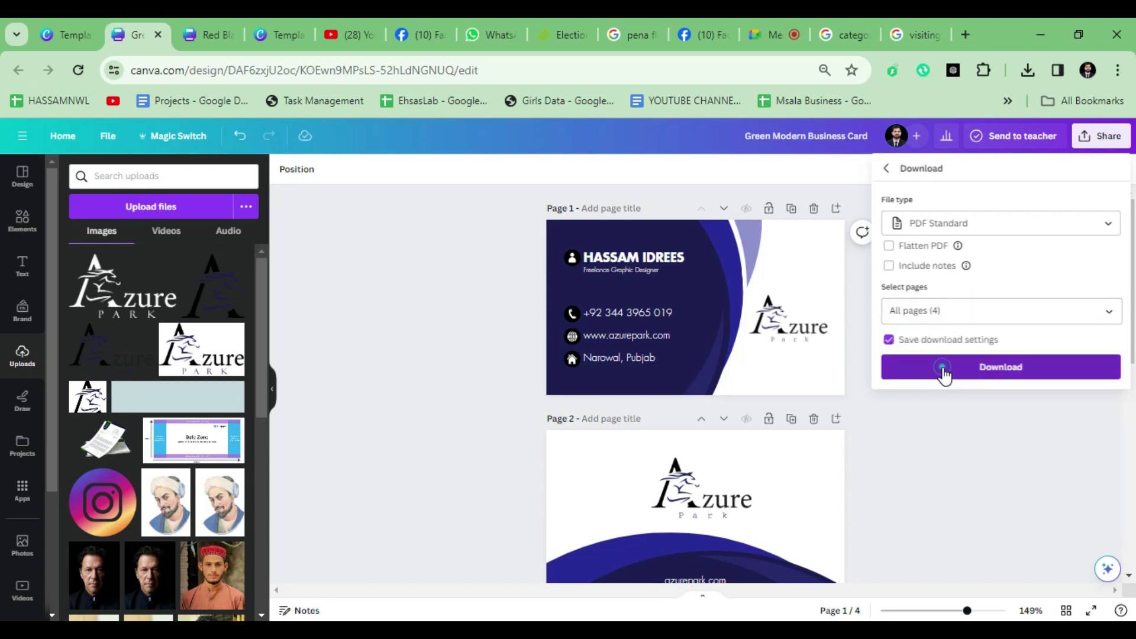
left_click(944, 370)
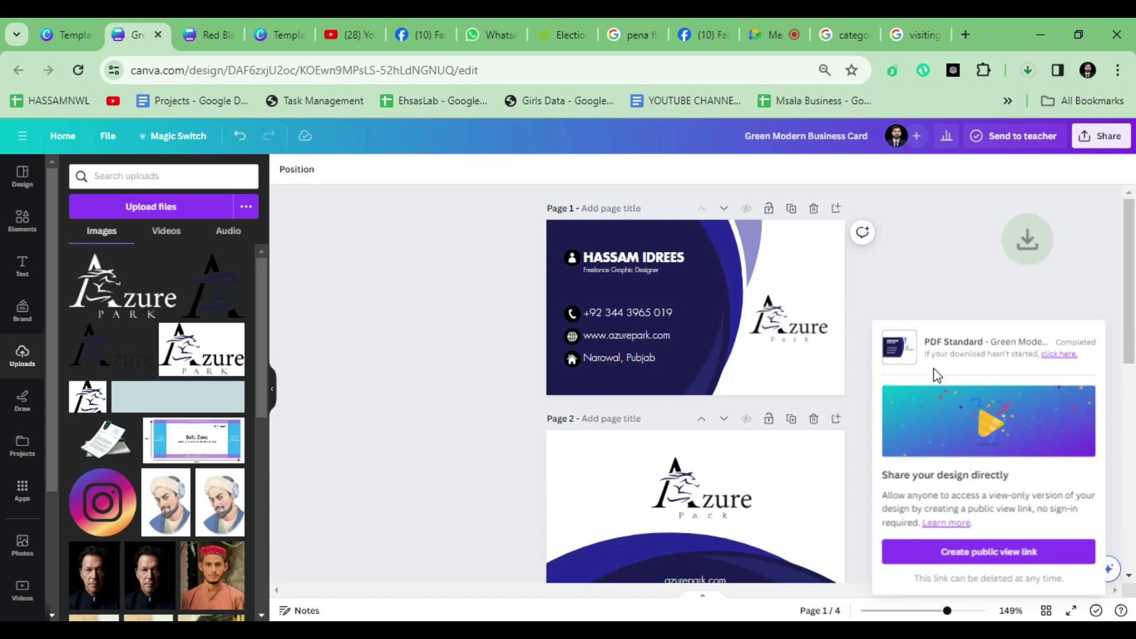
Step: Open the downloaded business card PDF from the browser's downloads and scroll through it
left_click(1028, 69)
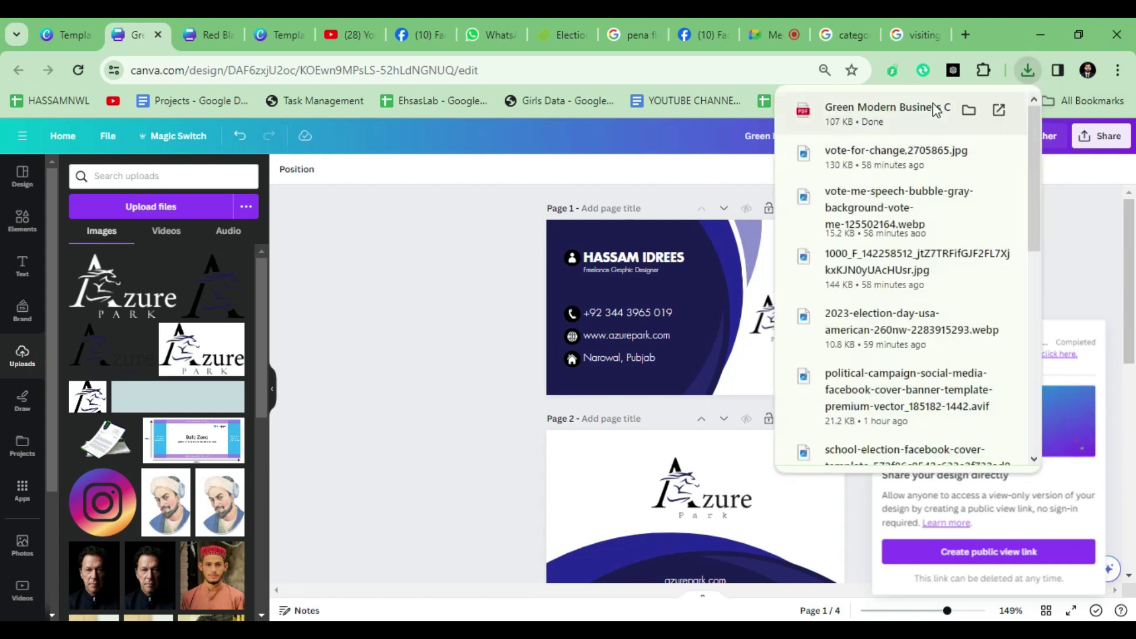
left_click(840, 110)
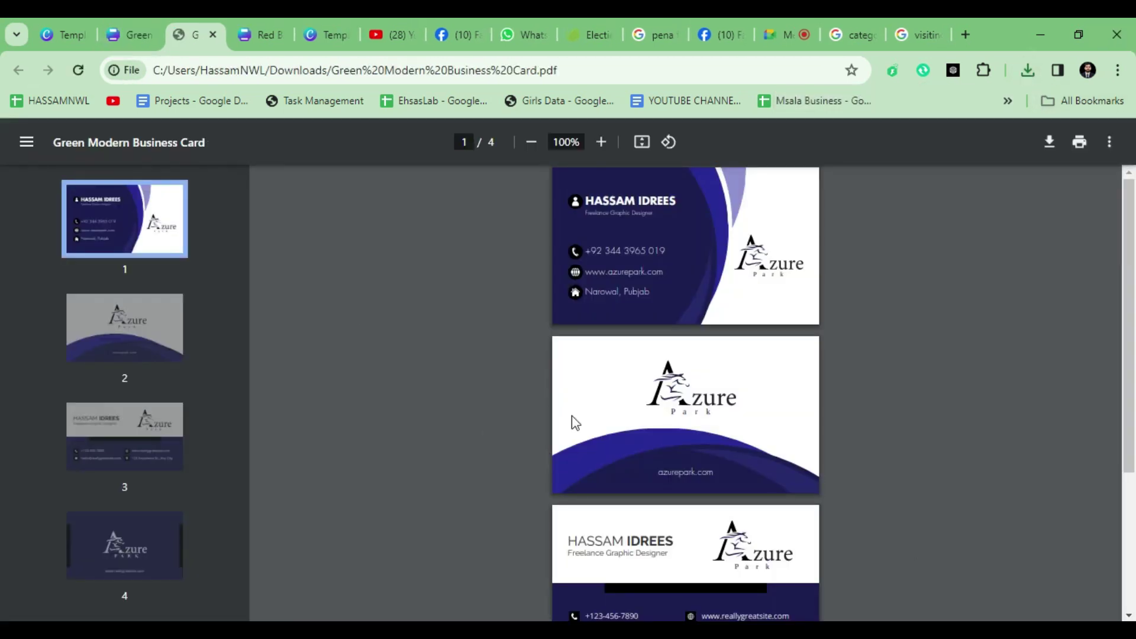
scroll(689, 432, "down", 4)
scroll(689, 432, "up", 3)
scroll(627, 521, "down", 3)
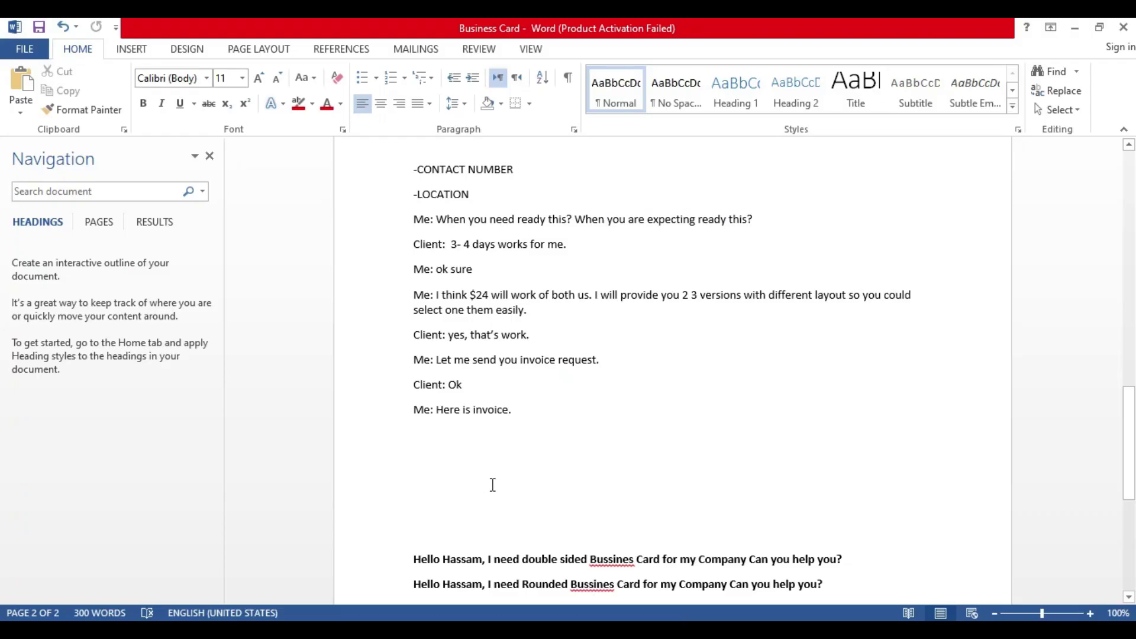
scroll(492, 482, "down", 3)
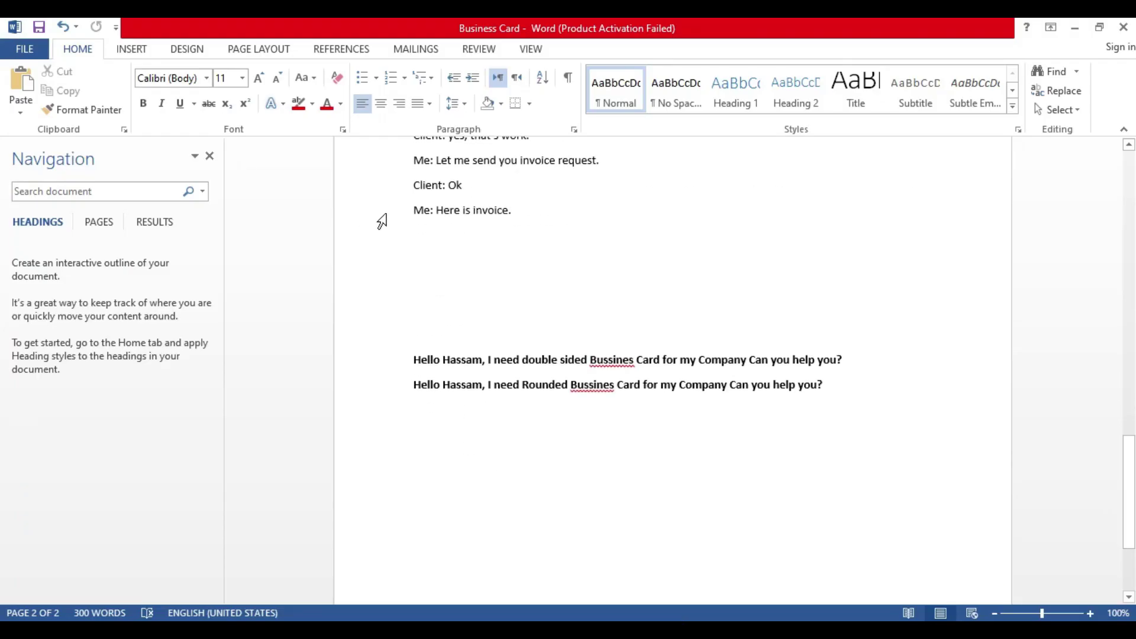
Step: Type a good-morning reply offering 2 versions with different layouts and asking for feedback
type("Me: ")
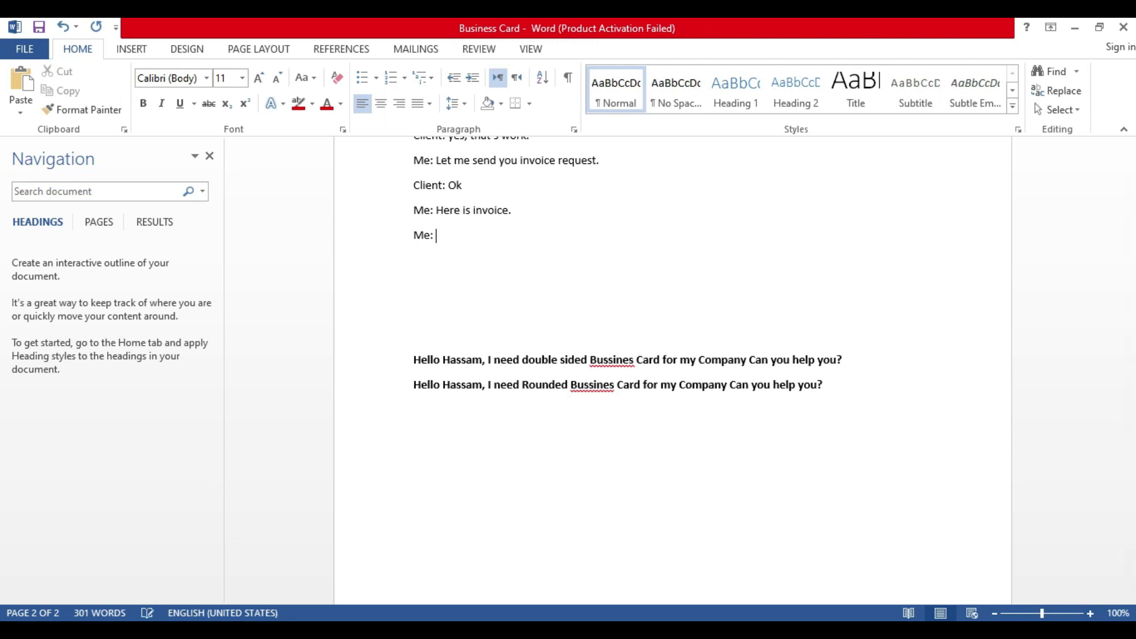
type("Hey Good Morning, Here 2 version with d")
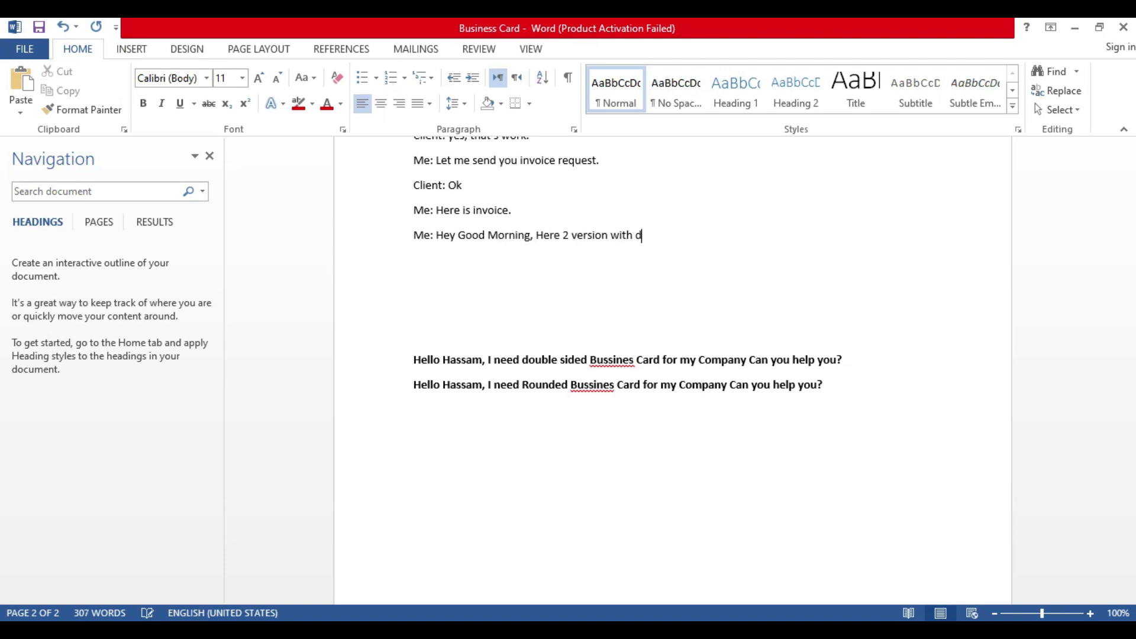
type("ifferent ;la")
key("BackSpace")
type("plz review them and give m you")
key("BackSpace")
key("BackSpace")
type("our feedba")
key("BackSpace")
type("back.")
Step: Add 'Thanks in Advance!', the sender's name signature and 'Clients.', then return to the Meet call
key("Return")
type("Thanksin")
key("BackSpace")
key("BackSpace")
key("BackSpace")
type("in ADvance!")
key("Return")
type("Hassam,")
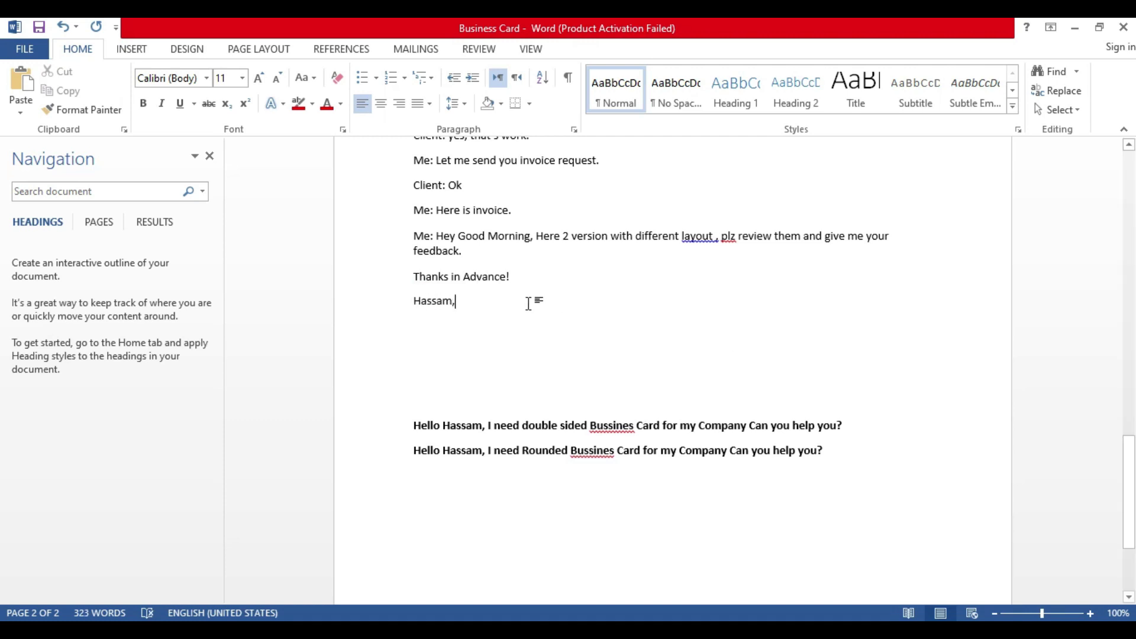
key("Return")
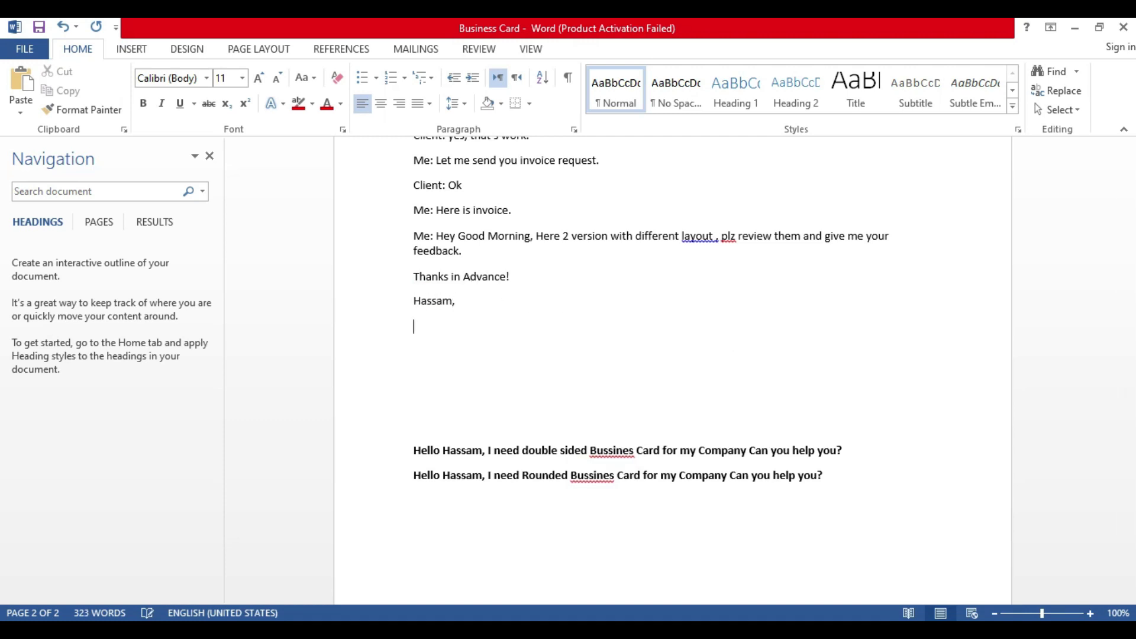
type("Clietns.")
key("BackSpace")
key("BackSpace")
key("BackSpace")
type("nts.")
key("alt+Tab")
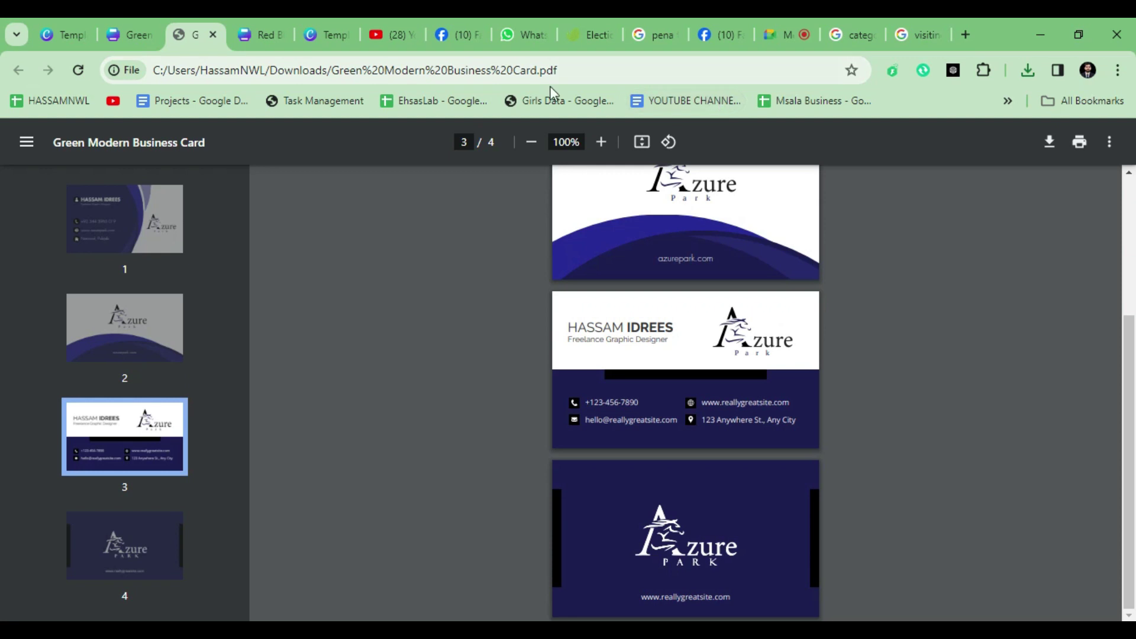
left_click(783, 34)
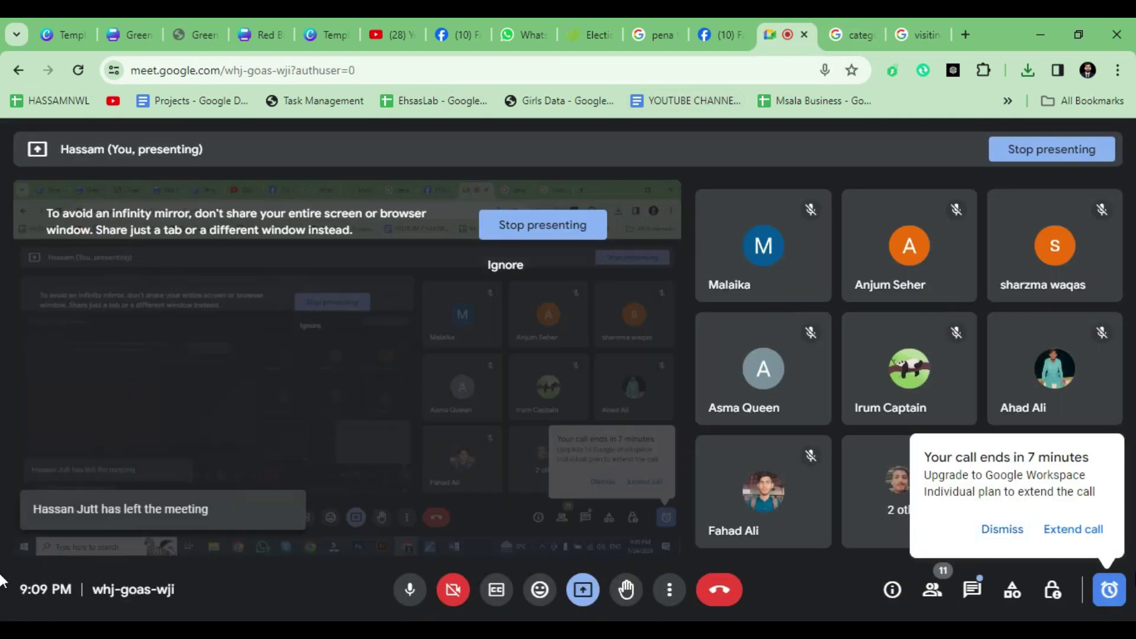
Step: Return to the Canva business card design tab and scroll through its pages
left_click(143, 37)
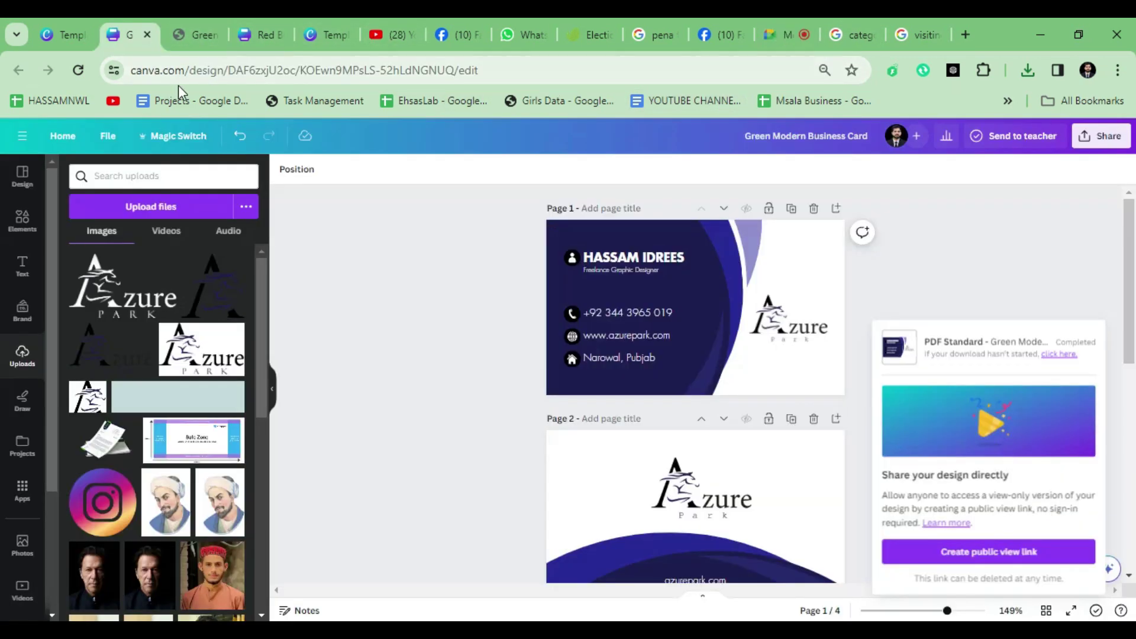
scroll(489, 372, "down", 3)
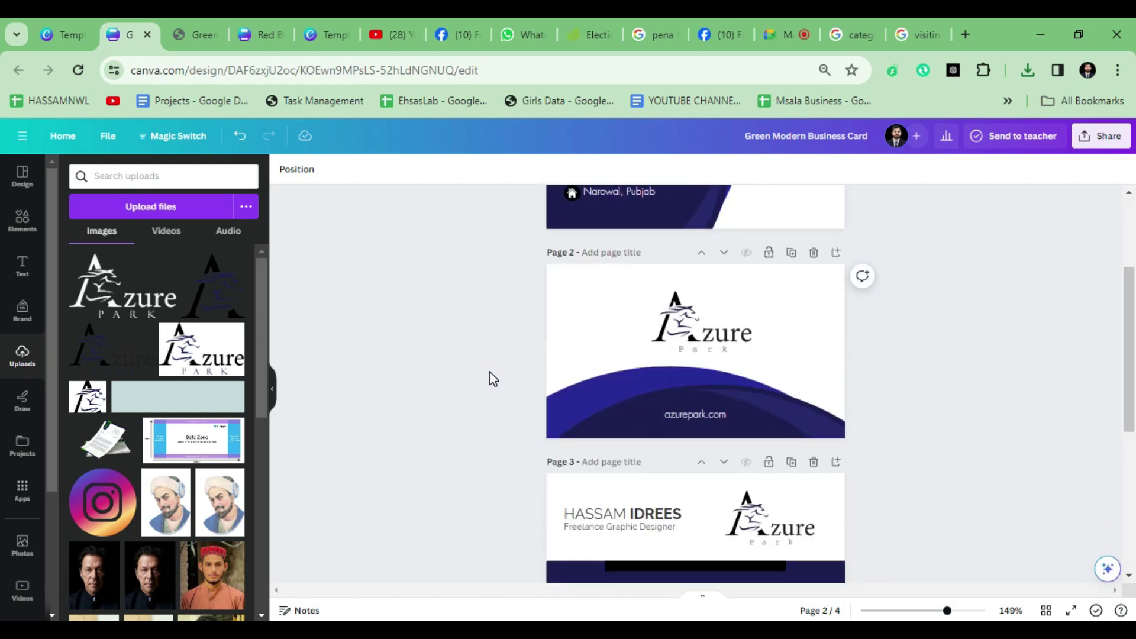
scroll(1076, 279, "up", 3)
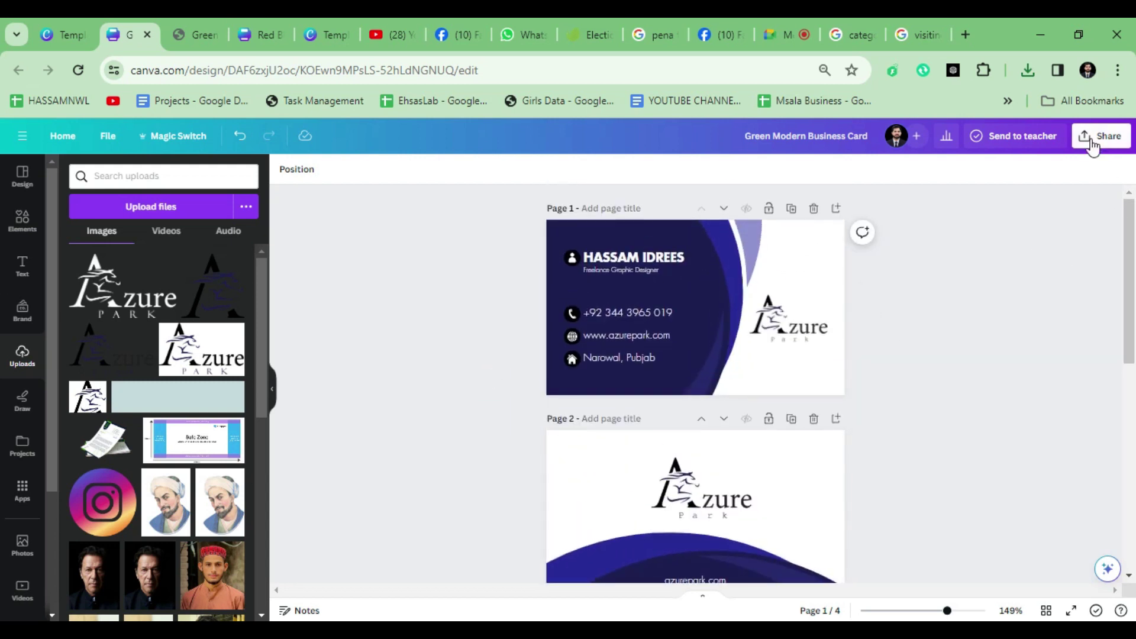
Step: Download all pages as PDF Print with crop marks, bleed and CMYK colour profile
left_click(1093, 147)
left_click(1002, 453)
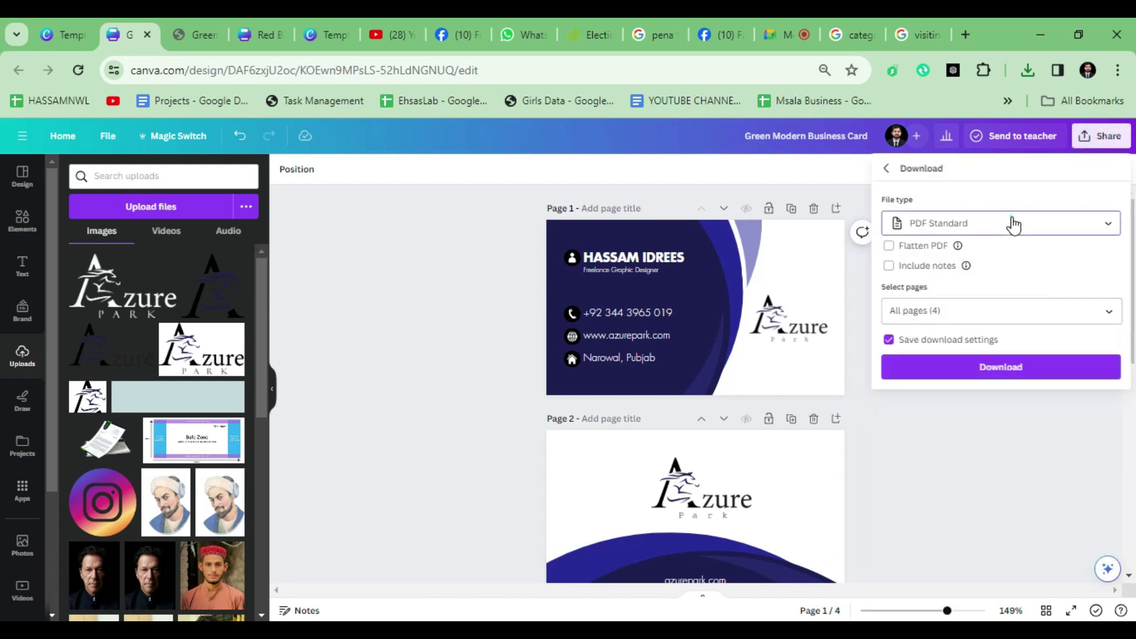
left_click(1013, 225)
scroll(931, 367, "down", 2)
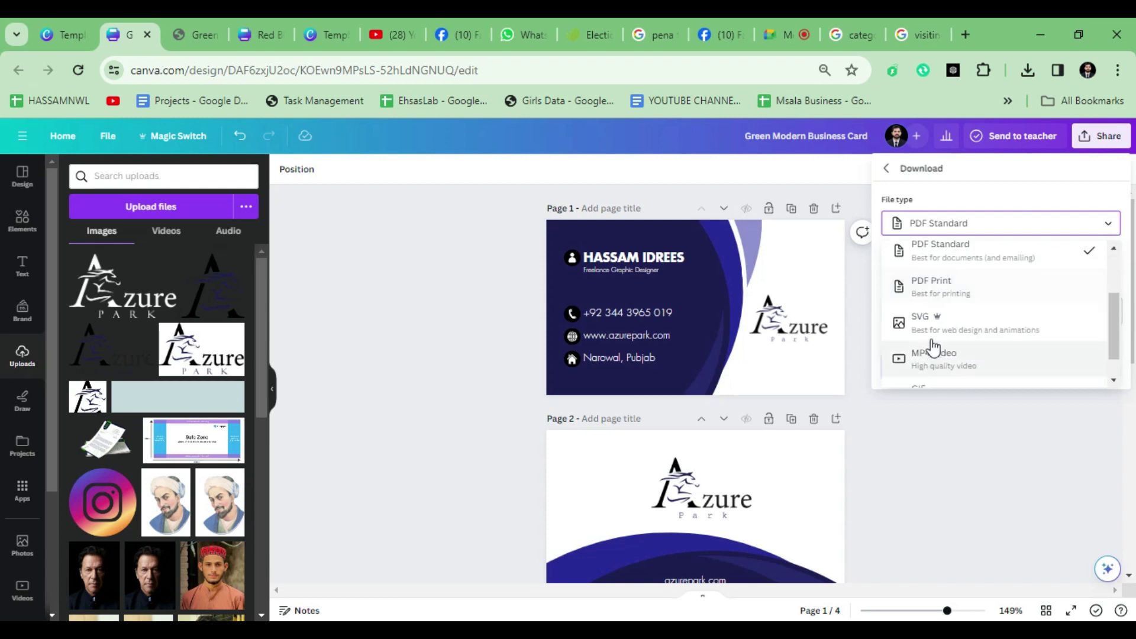
left_click(946, 288)
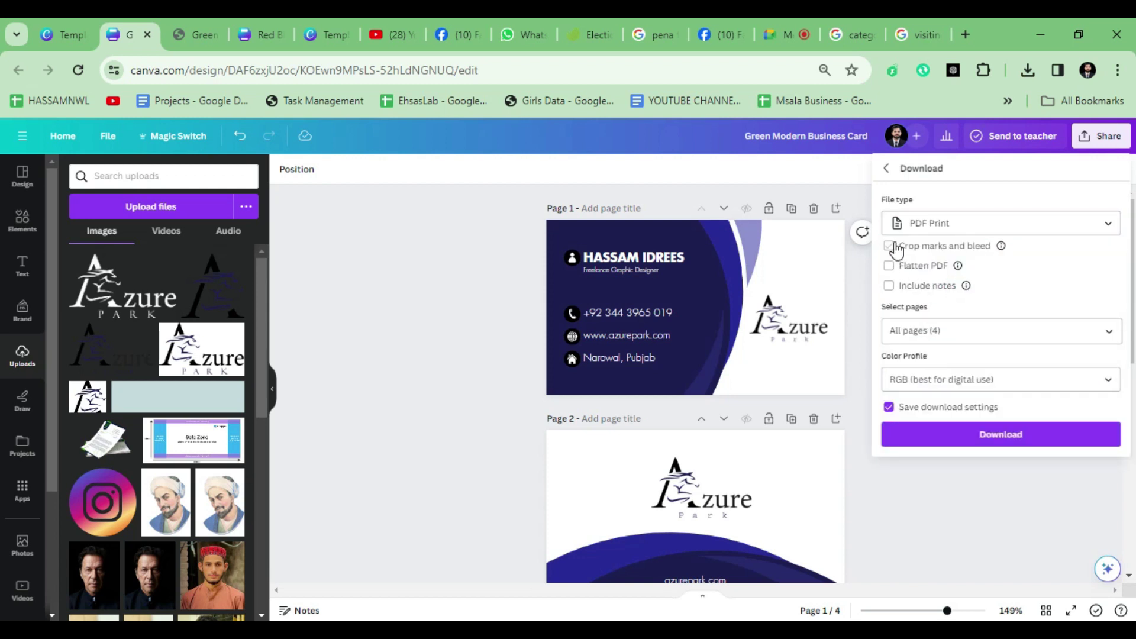
left_click(944, 246)
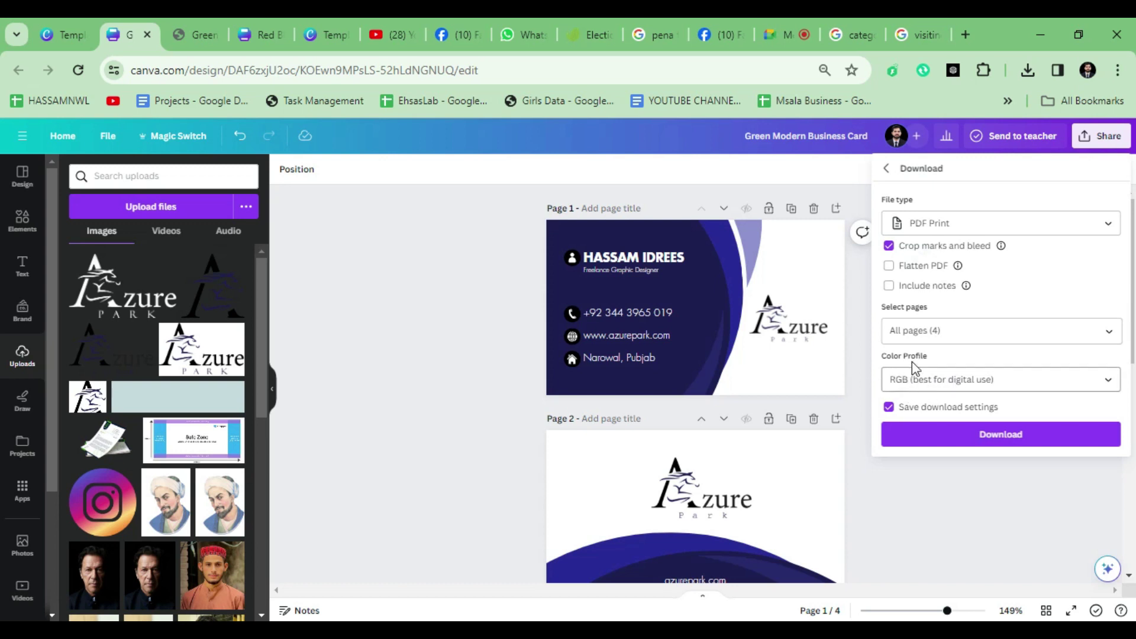
left_click(973, 390)
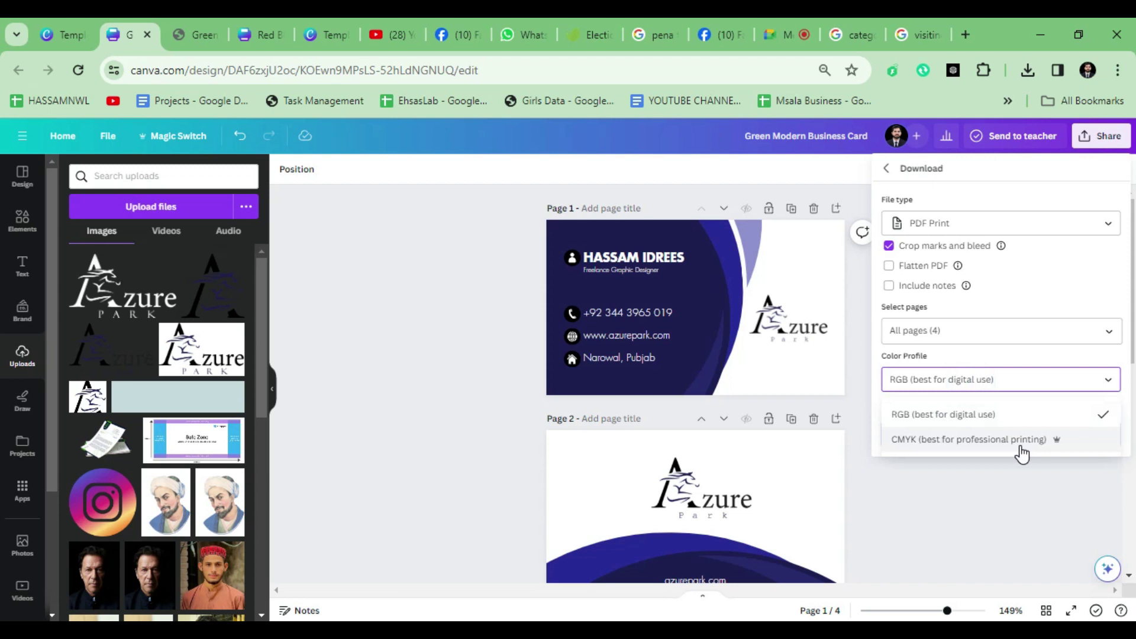
left_click(923, 440)
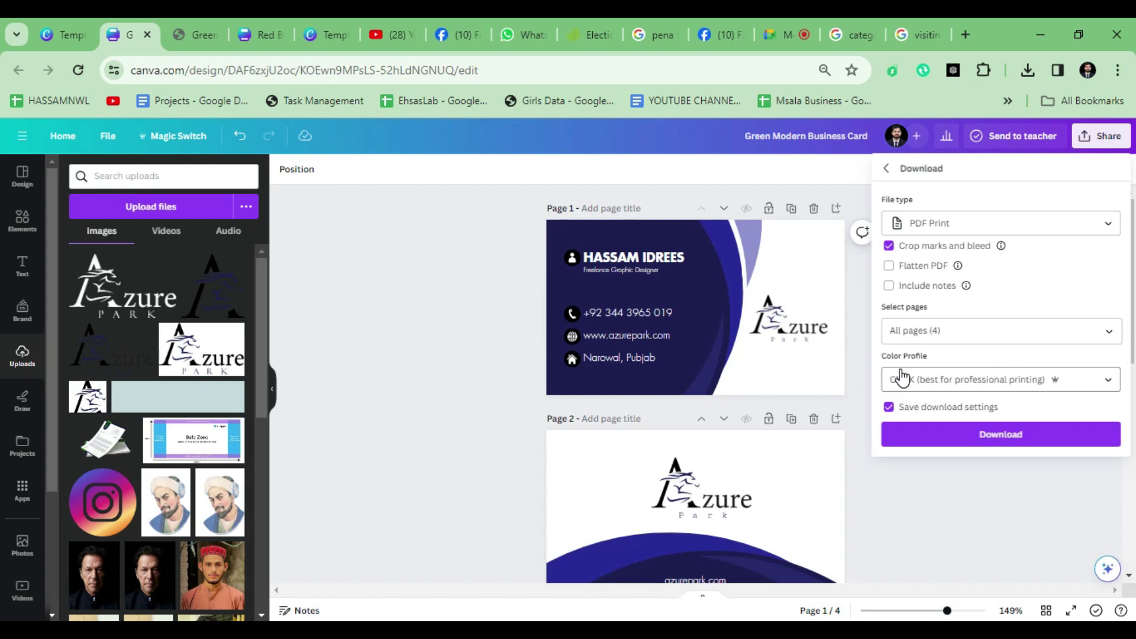
left_click(964, 436)
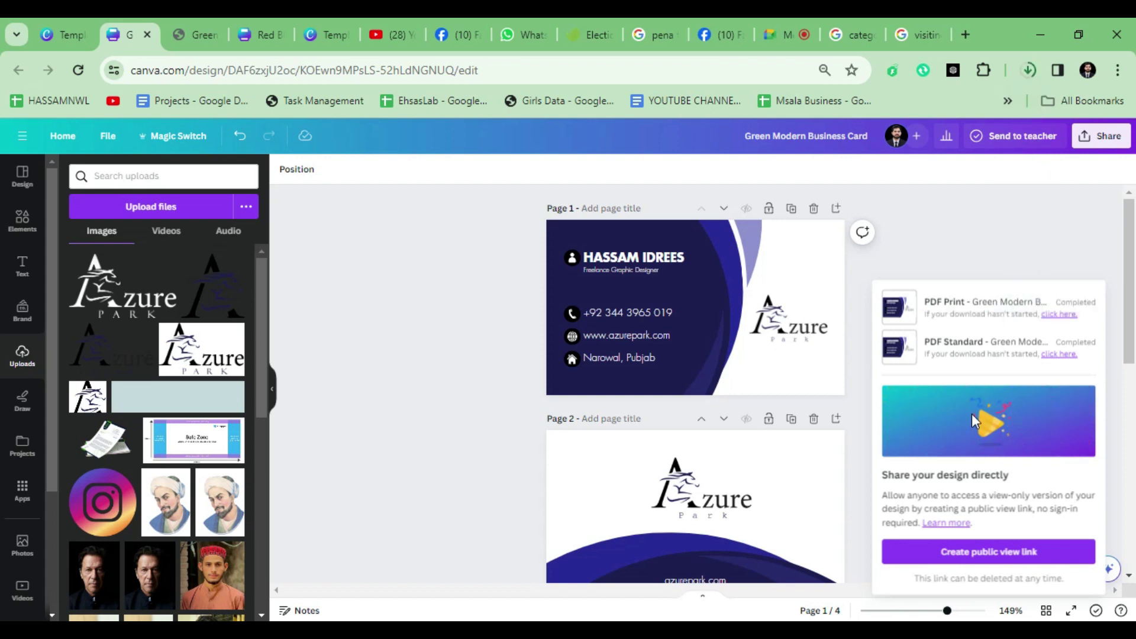
left_click(1028, 70)
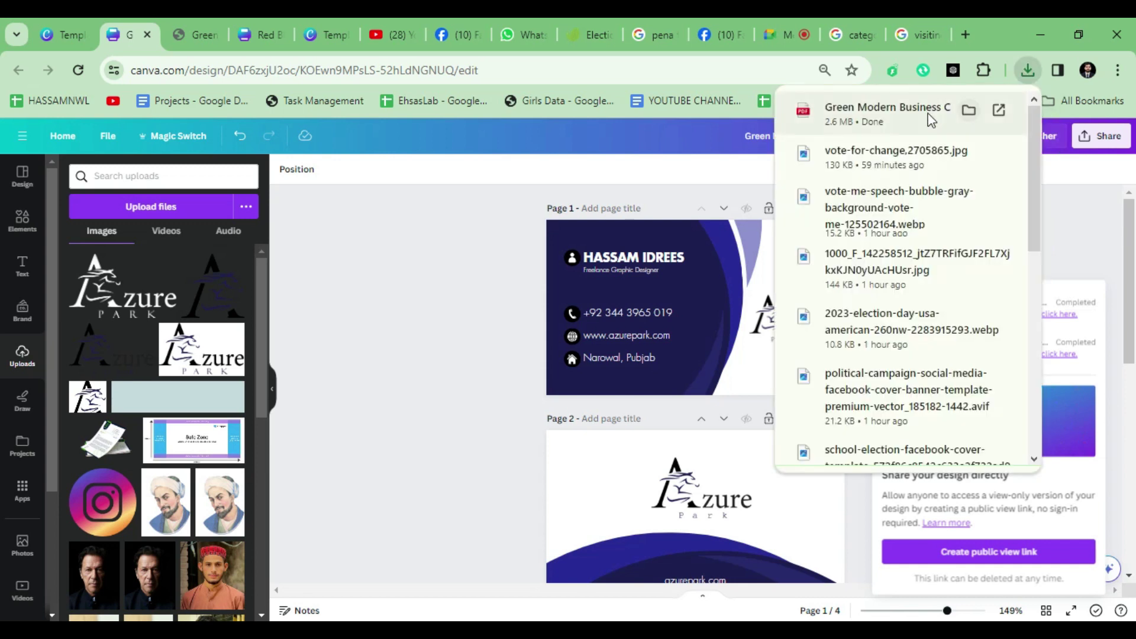
Step: Review the print PDF's crop marks against the earlier PDF, then return to Canva
left_click(931, 118)
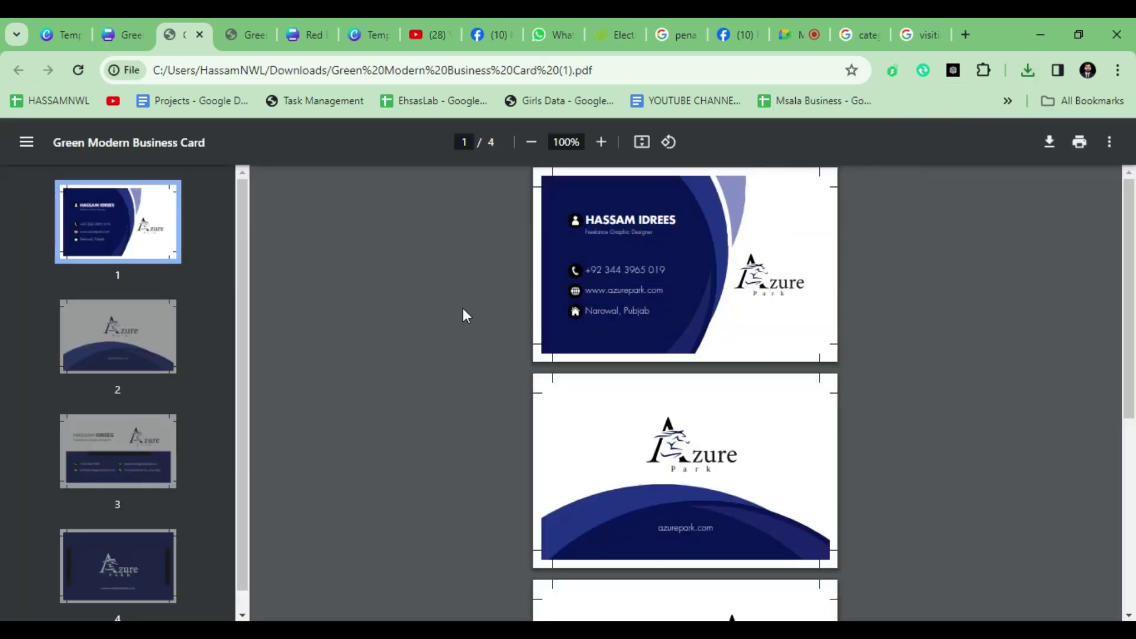
scroll(860, 211, "up", 5)
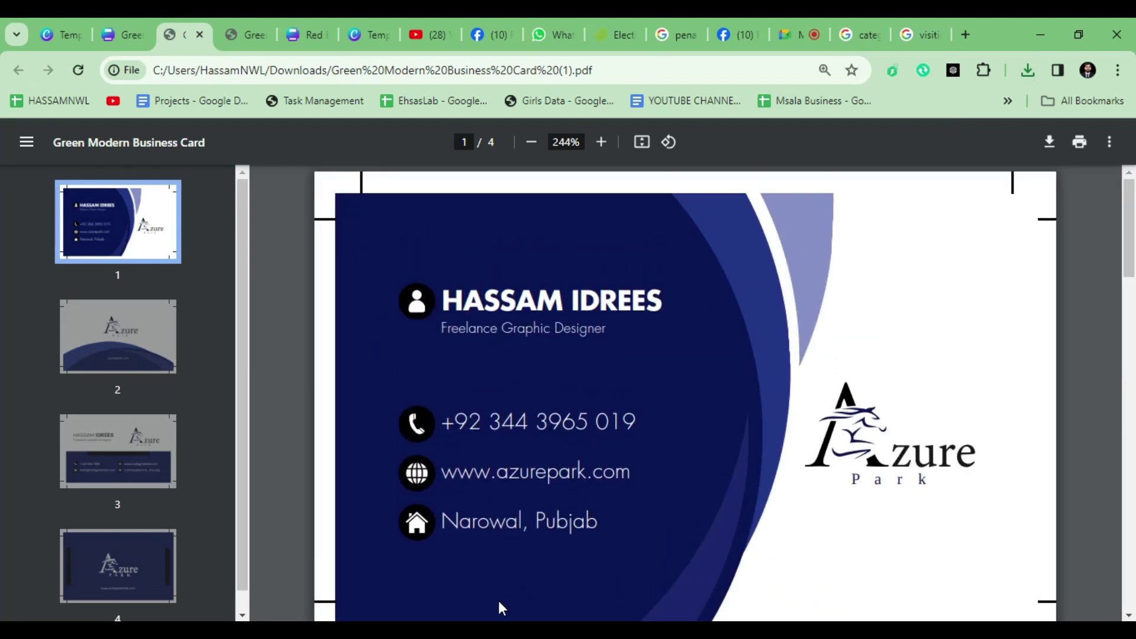
left_click(243, 35)
scroll(585, 271, "up", 6)
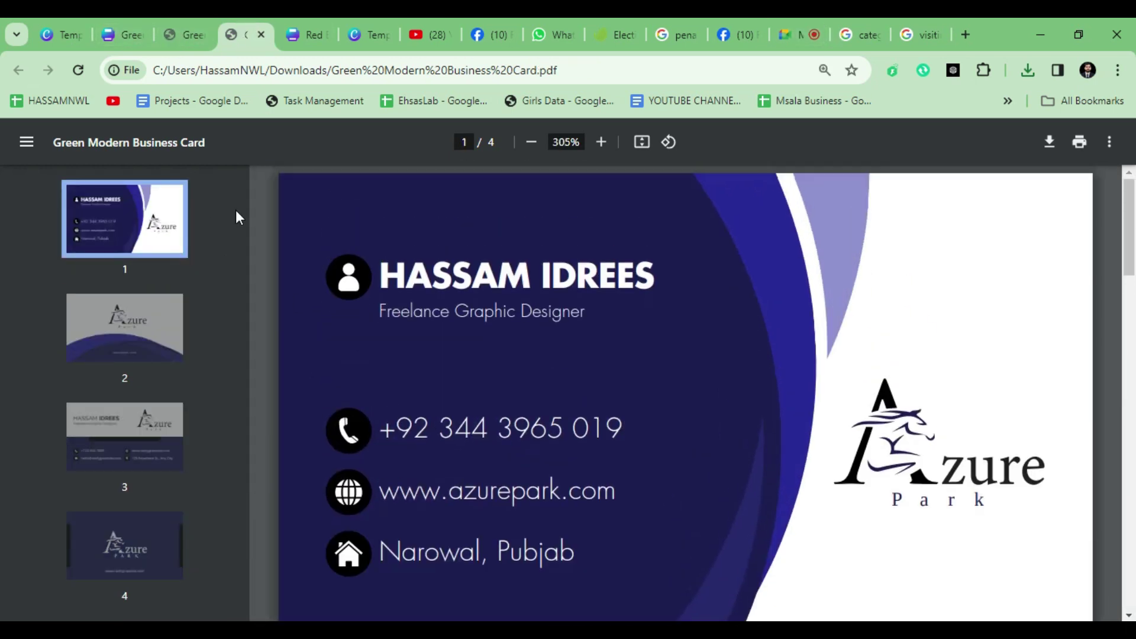
left_click(185, 36)
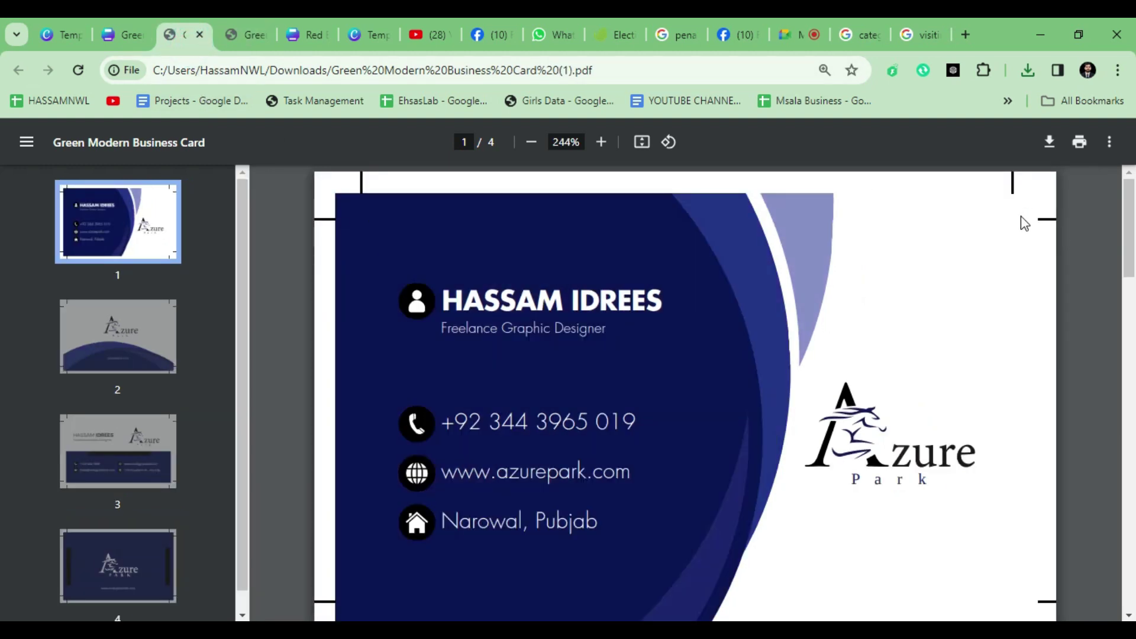
scroll(1057, 500, "down", 3)
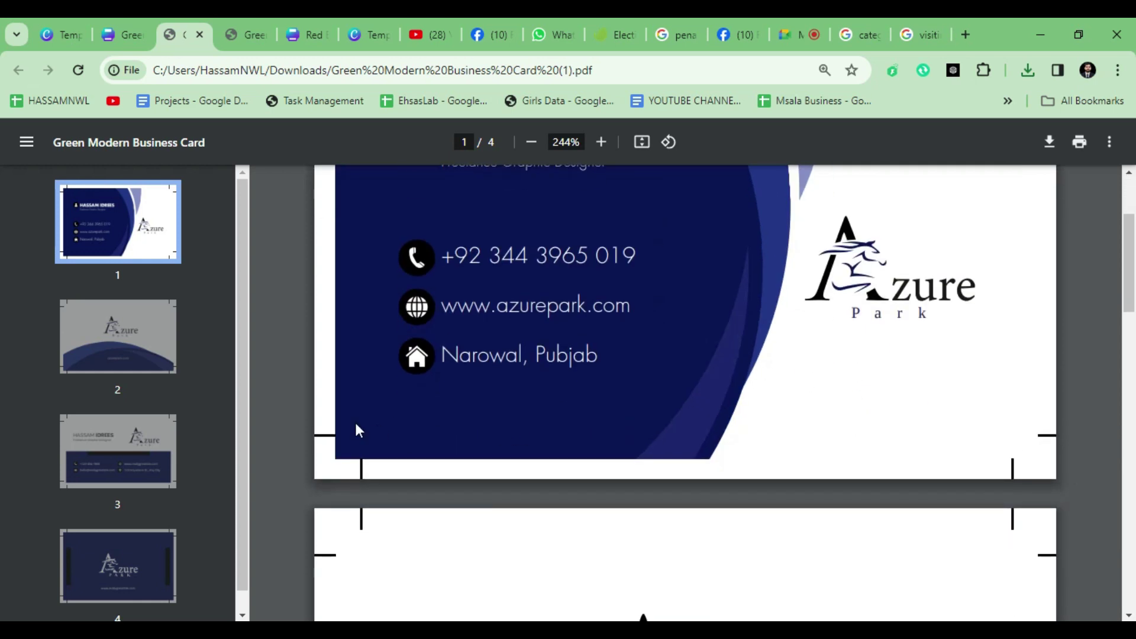
scroll(776, 464, "up", 3)
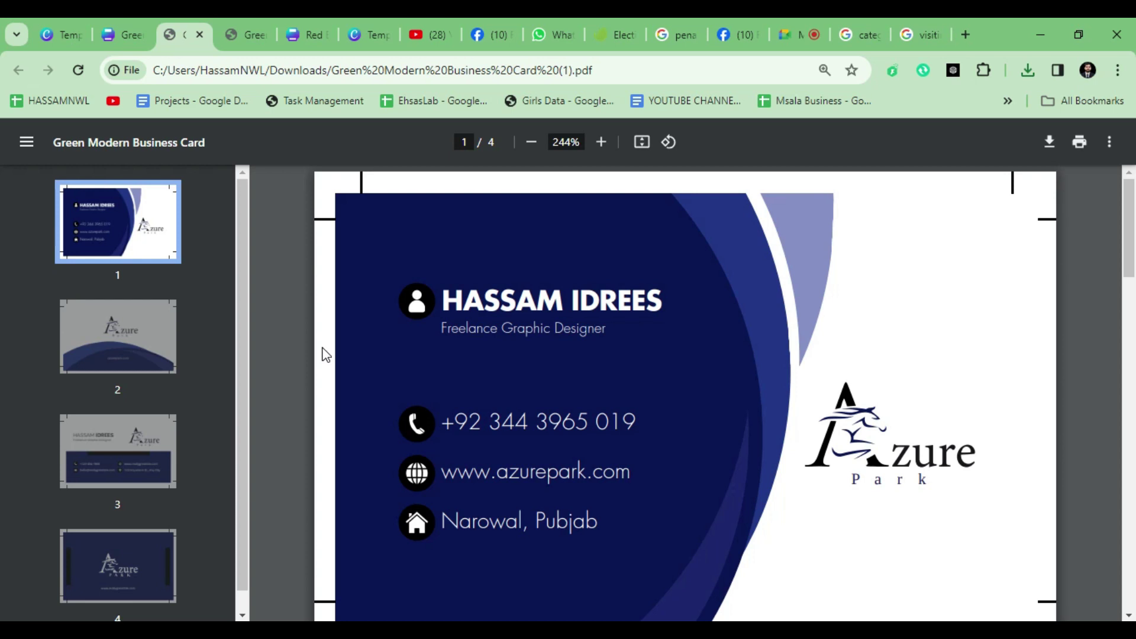
scroll(345, 299, "down", 9)
scroll(453, 441, "down", 15)
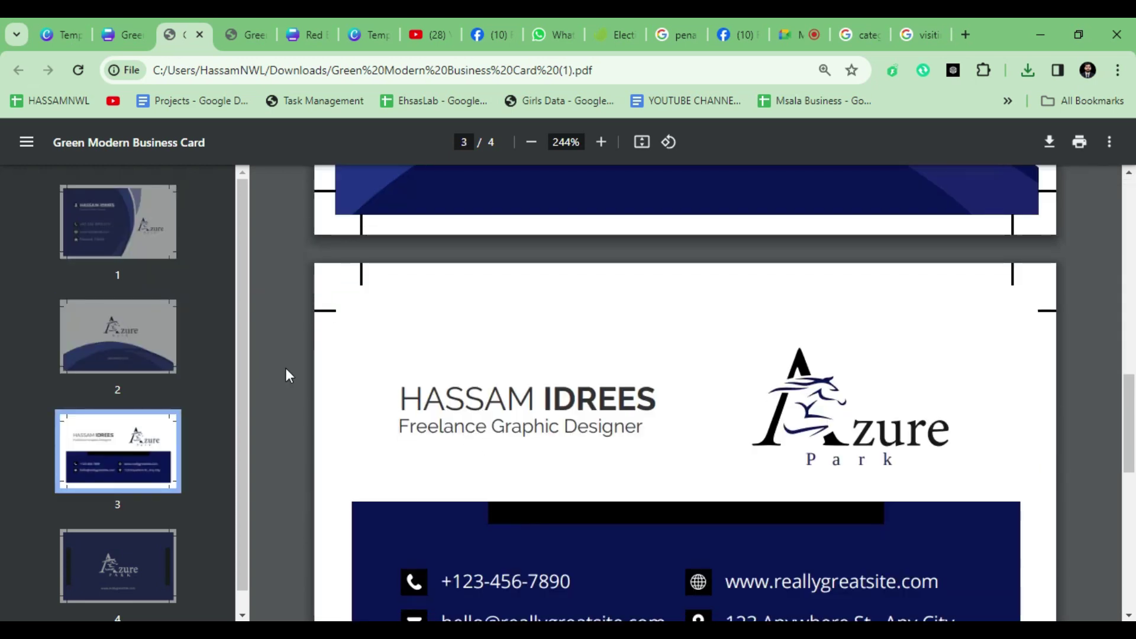
left_click(116, 19)
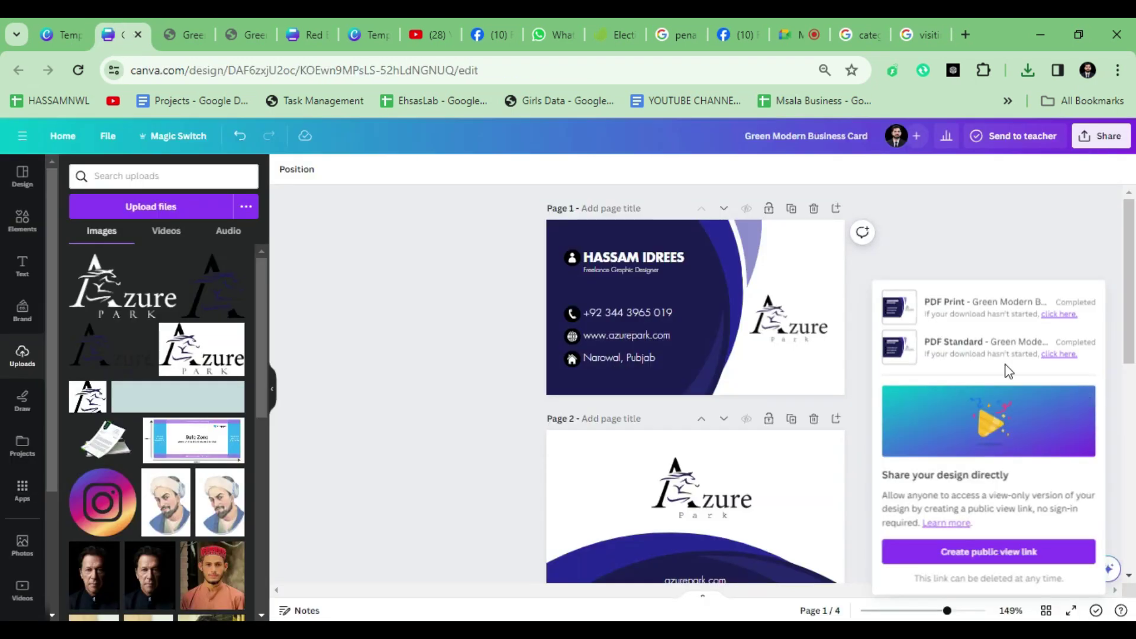
Step: Close the downloads panel and try JPG, then PNG, as the download file type
left_click(1006, 260)
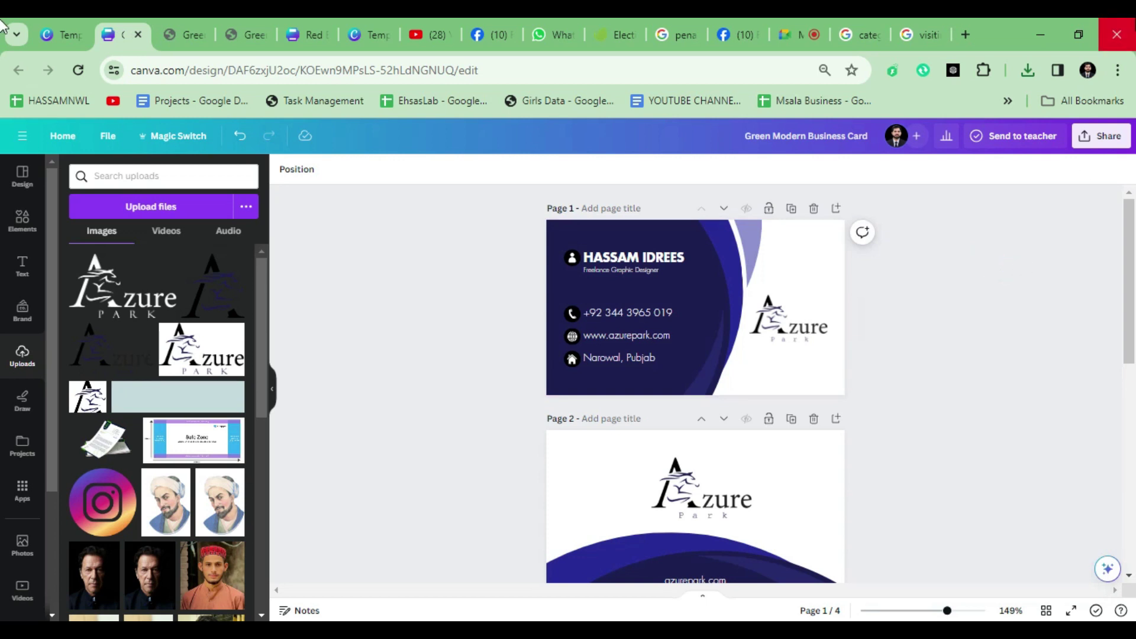
left_click(1101, 136)
left_click(1006, 445)
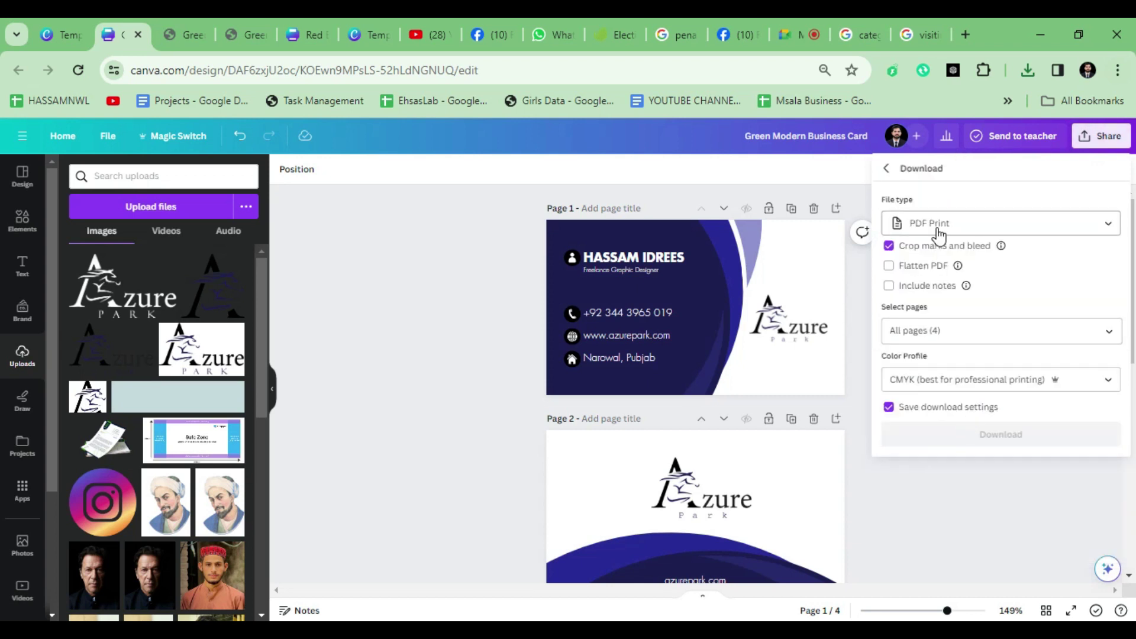
left_click(940, 223)
left_click(953, 267)
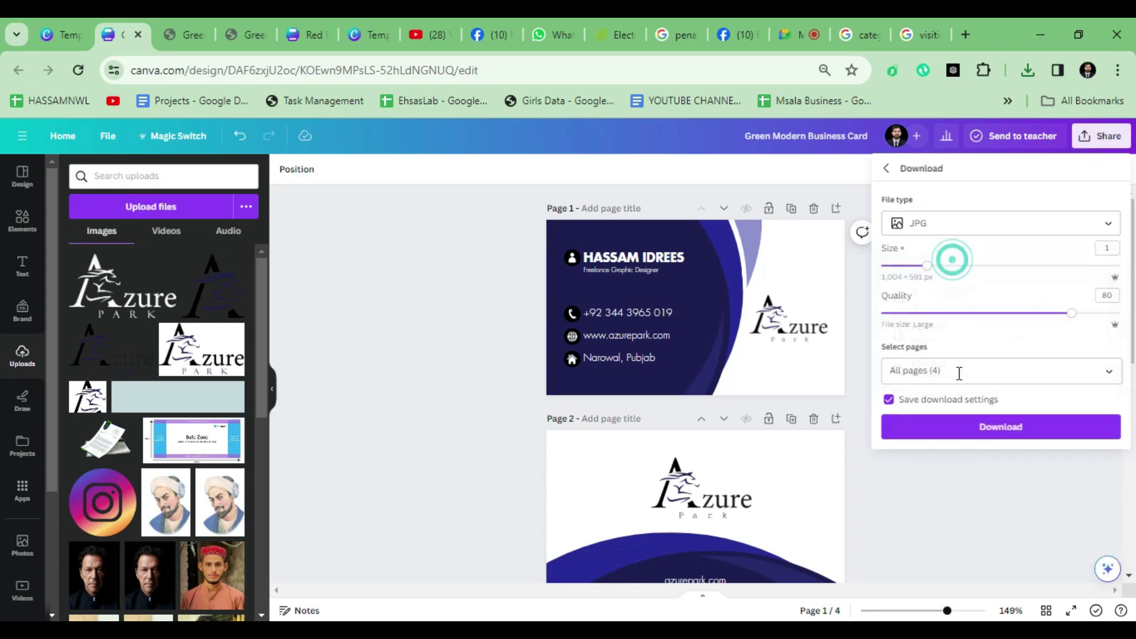
left_click(993, 235)
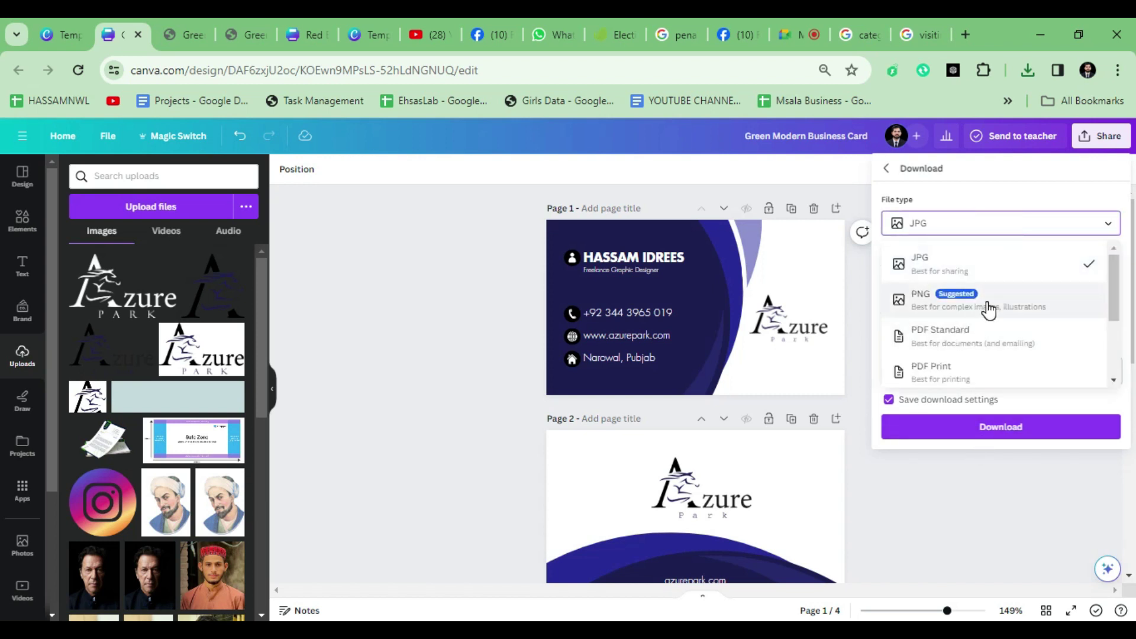
left_click(991, 309)
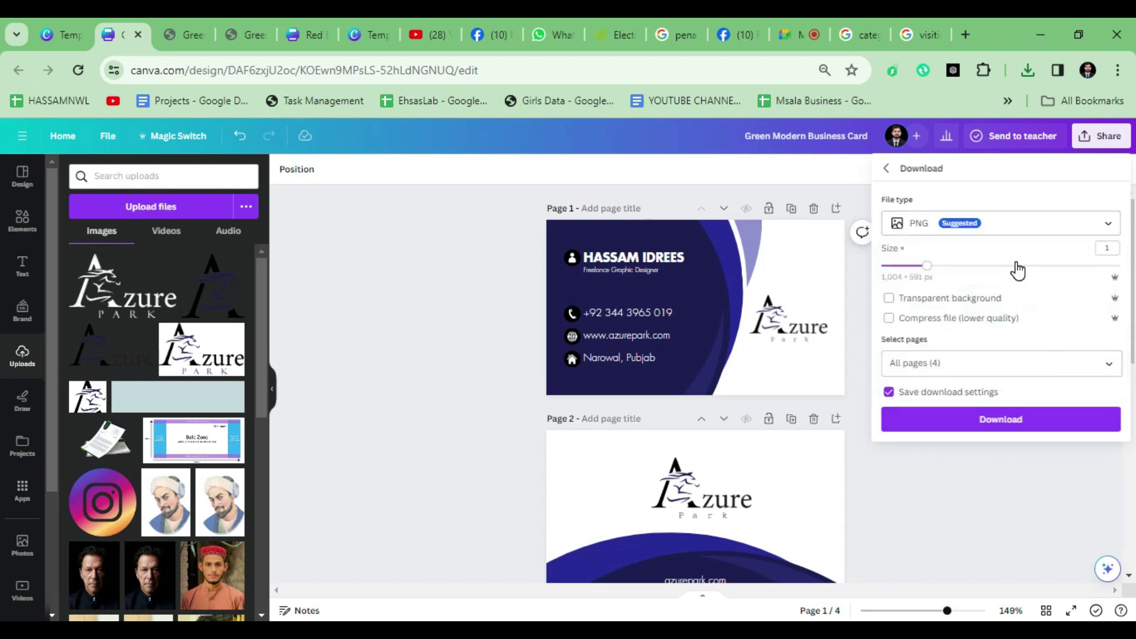
left_click(969, 526)
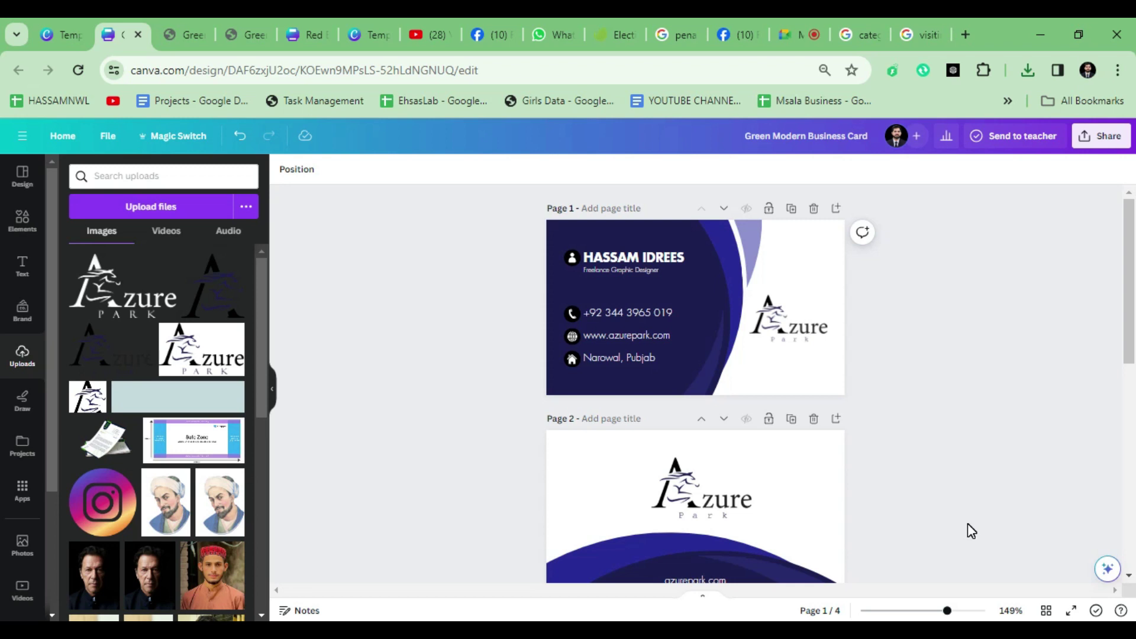
Step: Set the download file type back to PDF Print, via PDF Standard, and close the settings
left_click(1100, 138)
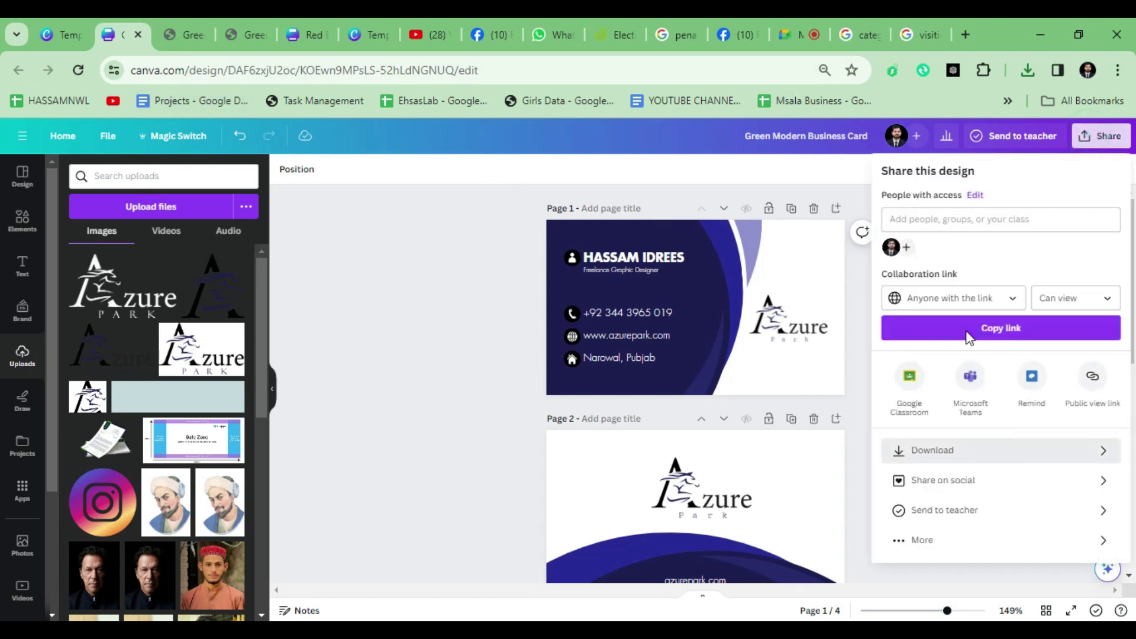
key("Return")
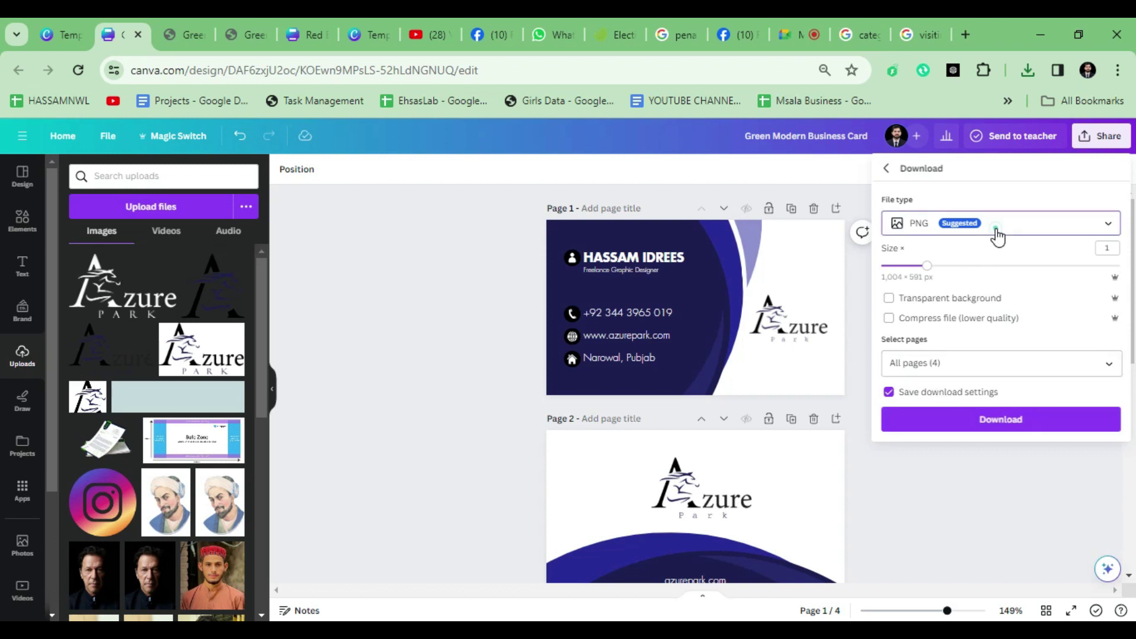
left_click(997, 236)
left_click(967, 330)
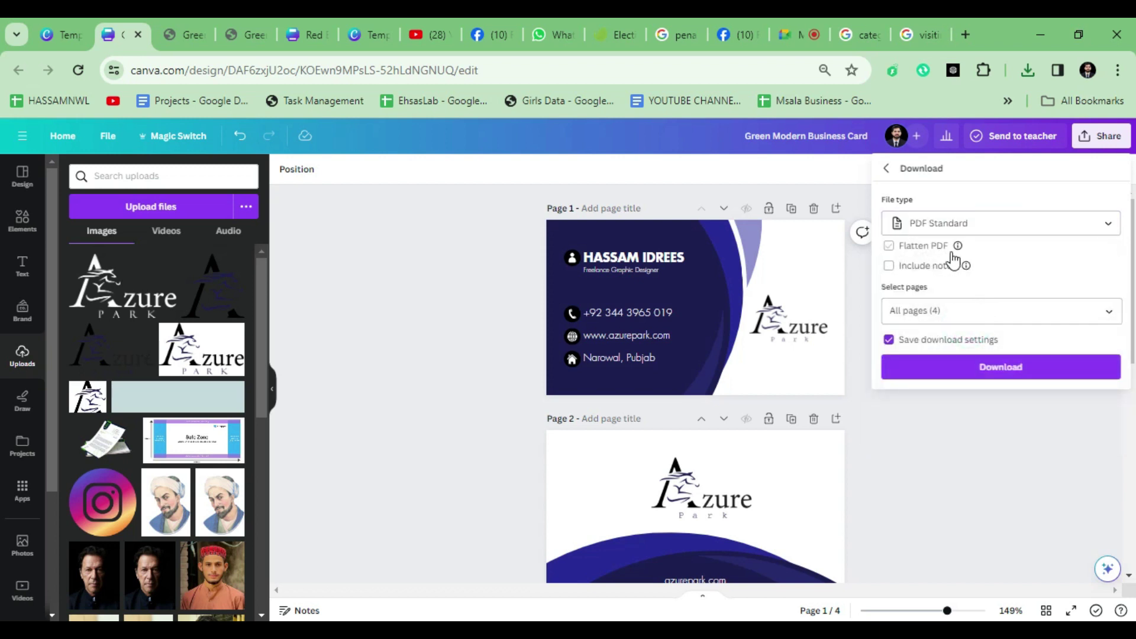
left_click(971, 223)
left_click(959, 373)
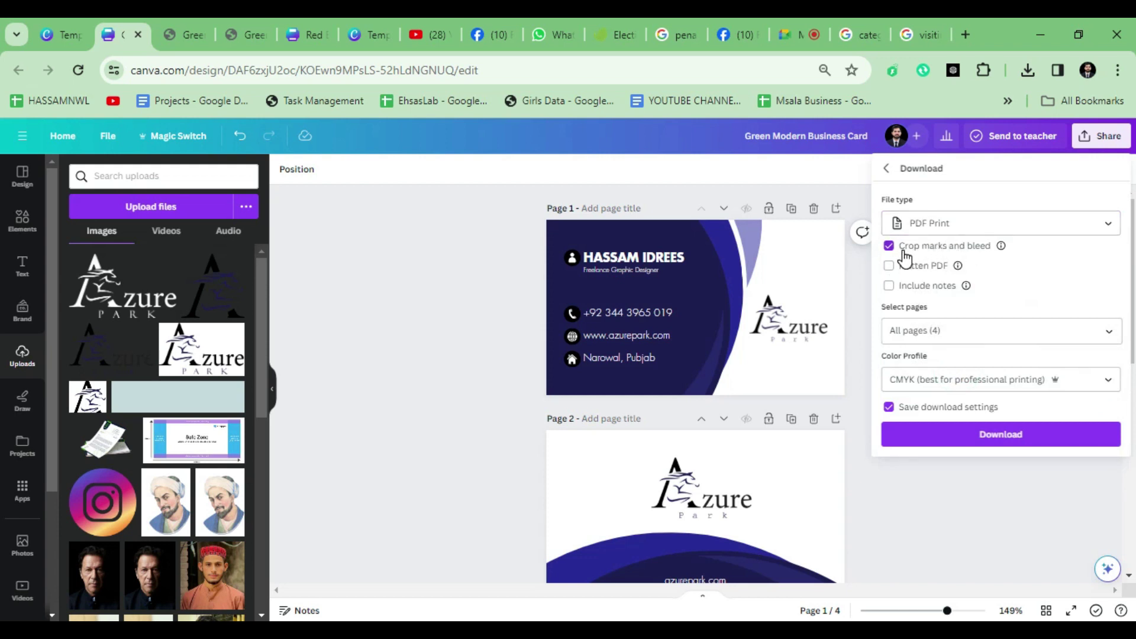
left_click(1044, 476)
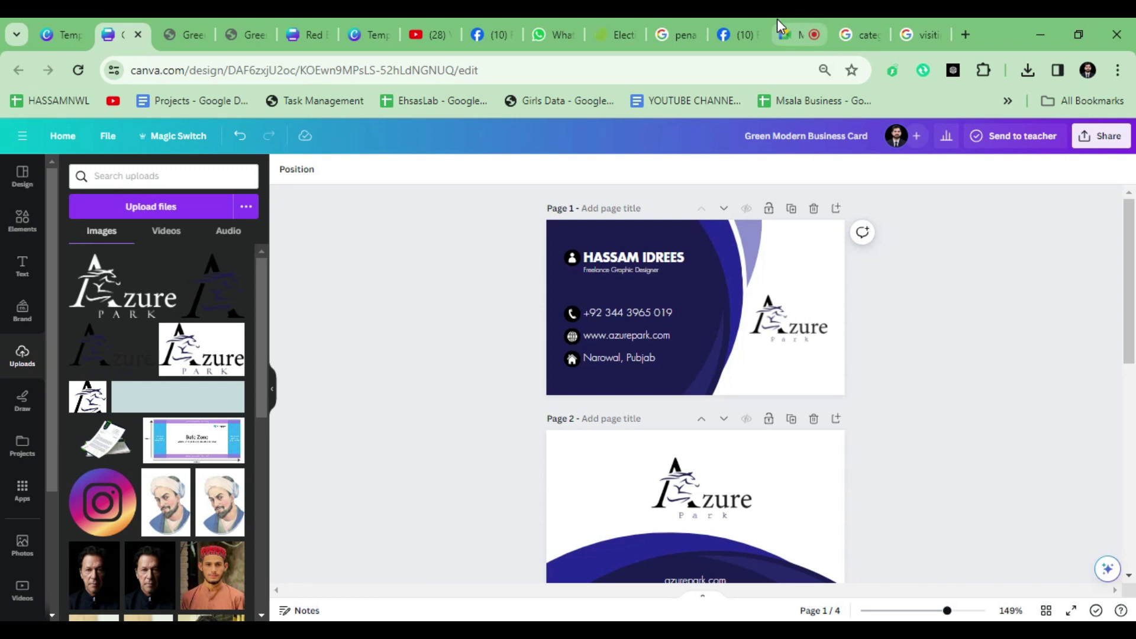
Step: Return to the Google Meet call, dismiss the five-minute warning, and glance at in-call messages
mouse_move(785, 37)
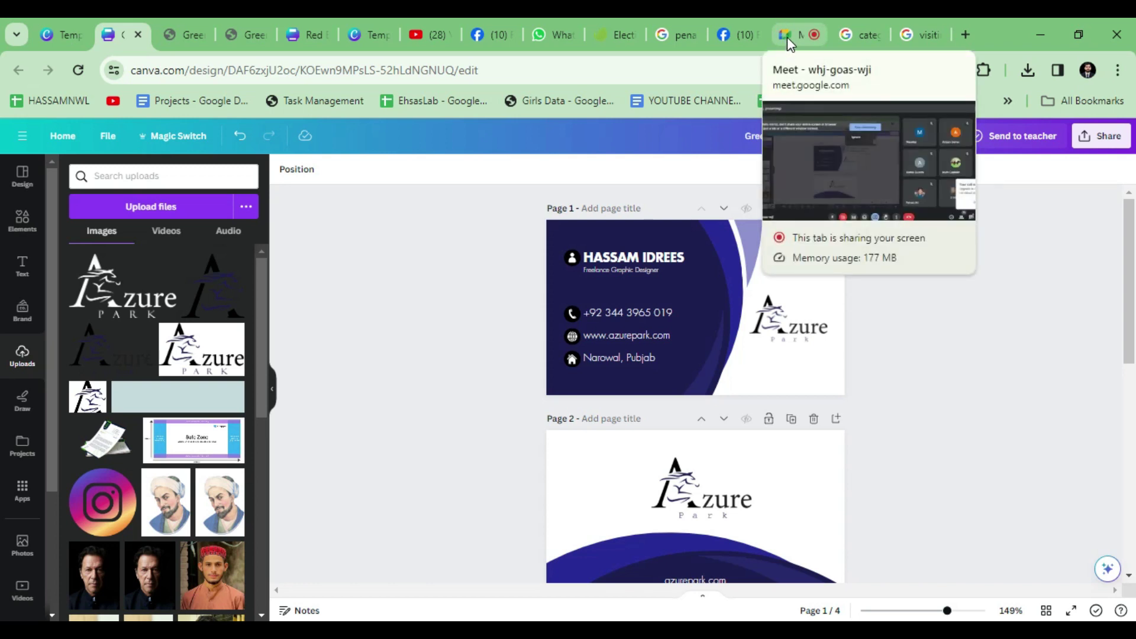
left_click(787, 37)
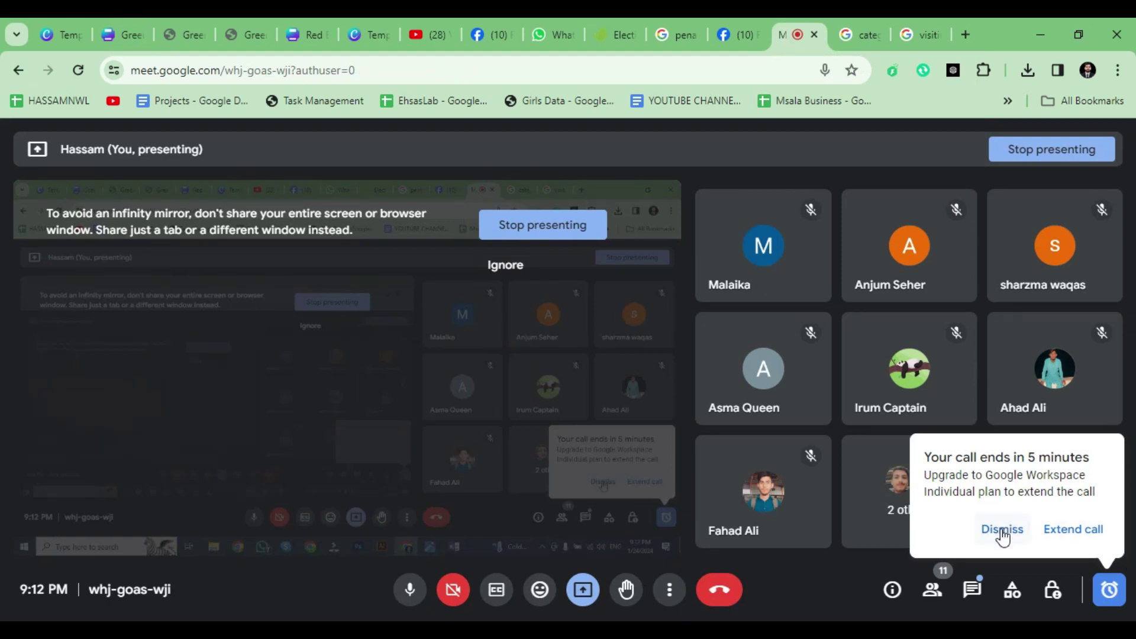
left_click(1002, 531)
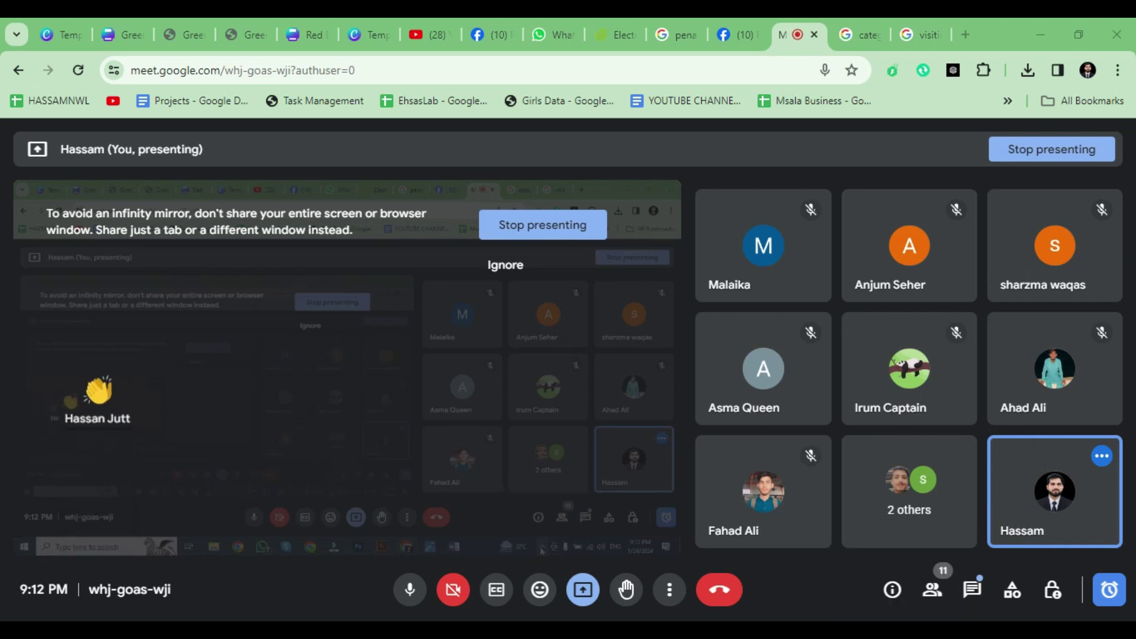
left_click(972, 589)
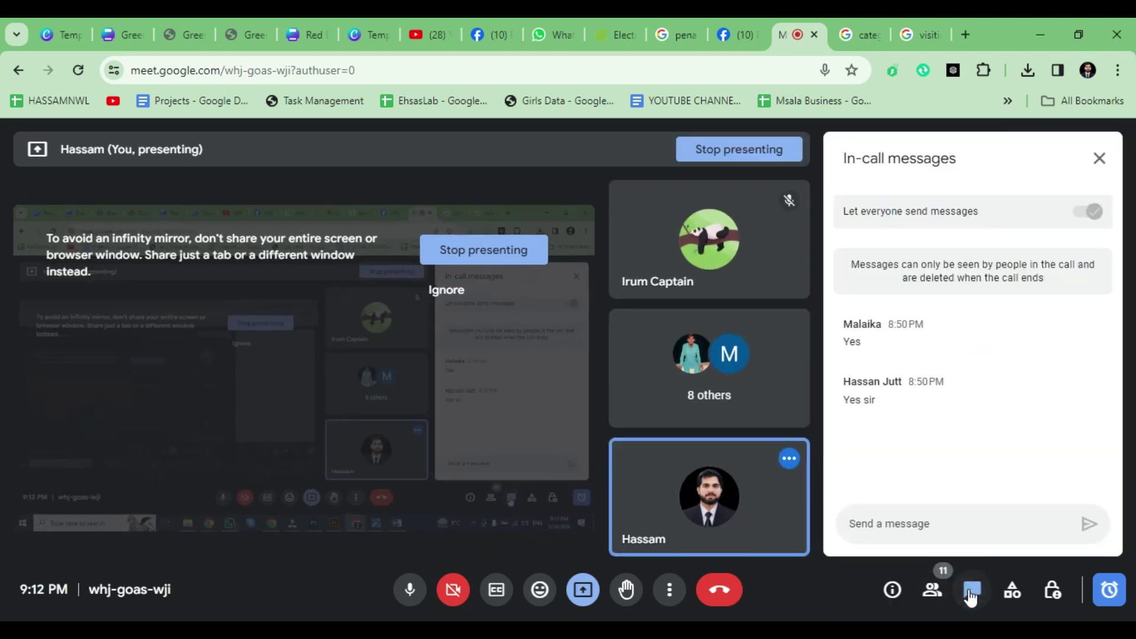
left_click(1099, 158)
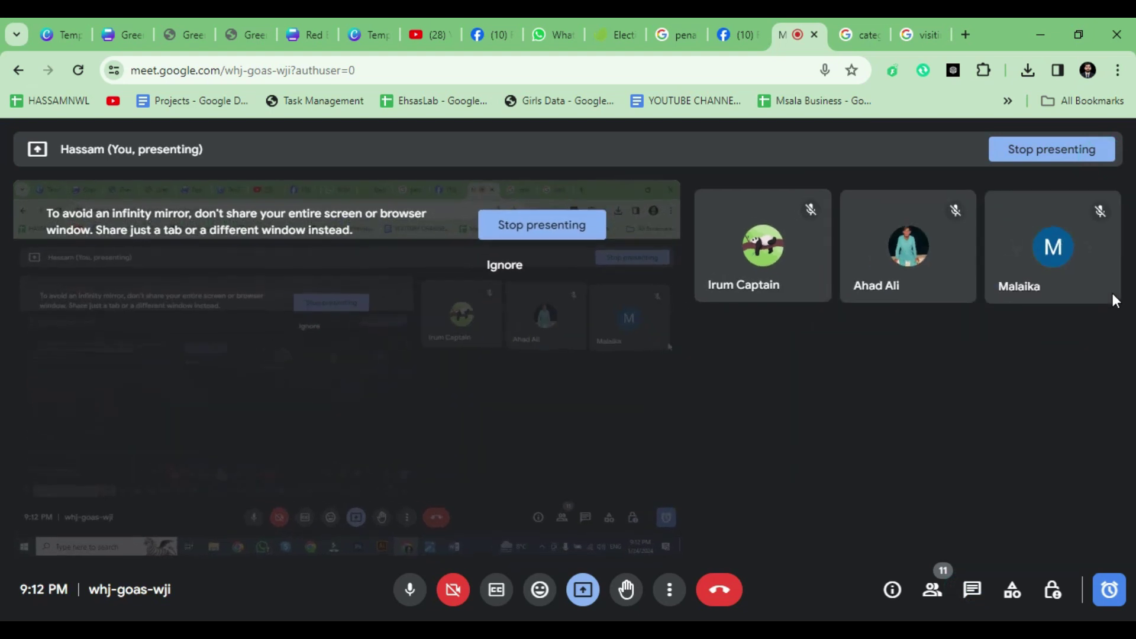